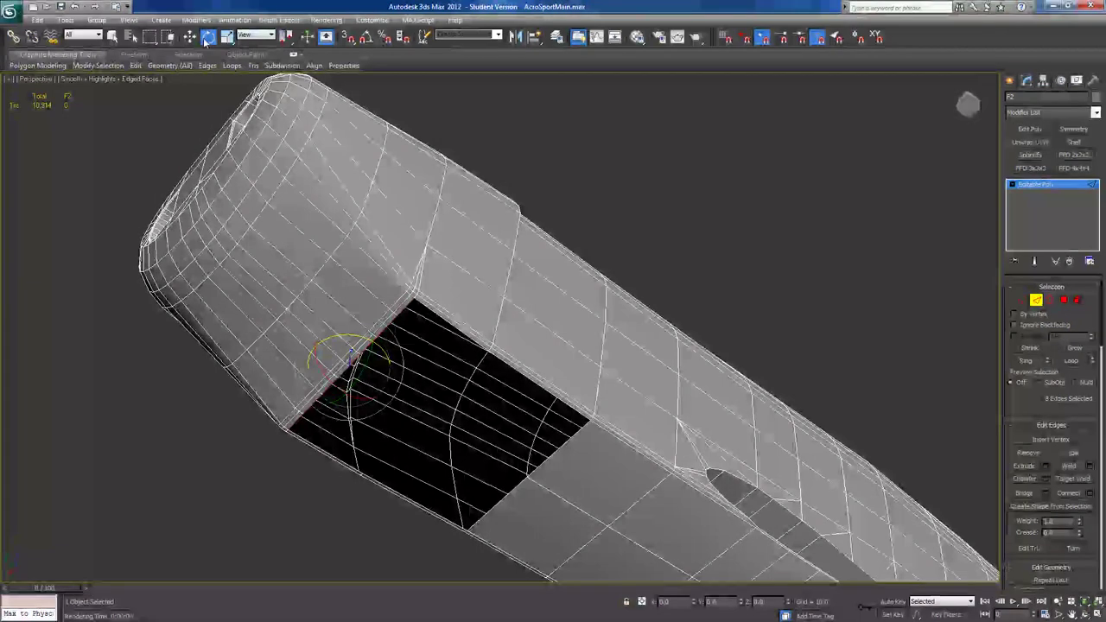
Extend the eight selected border edges as new faces across the belly opening to its far edge.
middle_click_drag(309, 156, 223, 158, "alt")
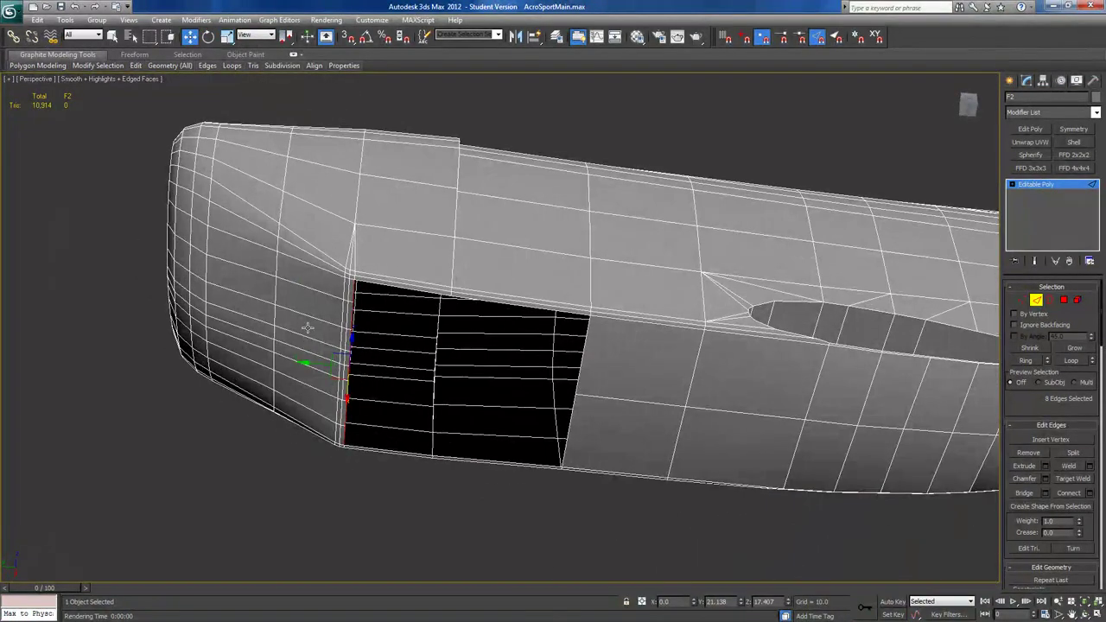
left_click_drag(331, 355, 558, 395, "shift")
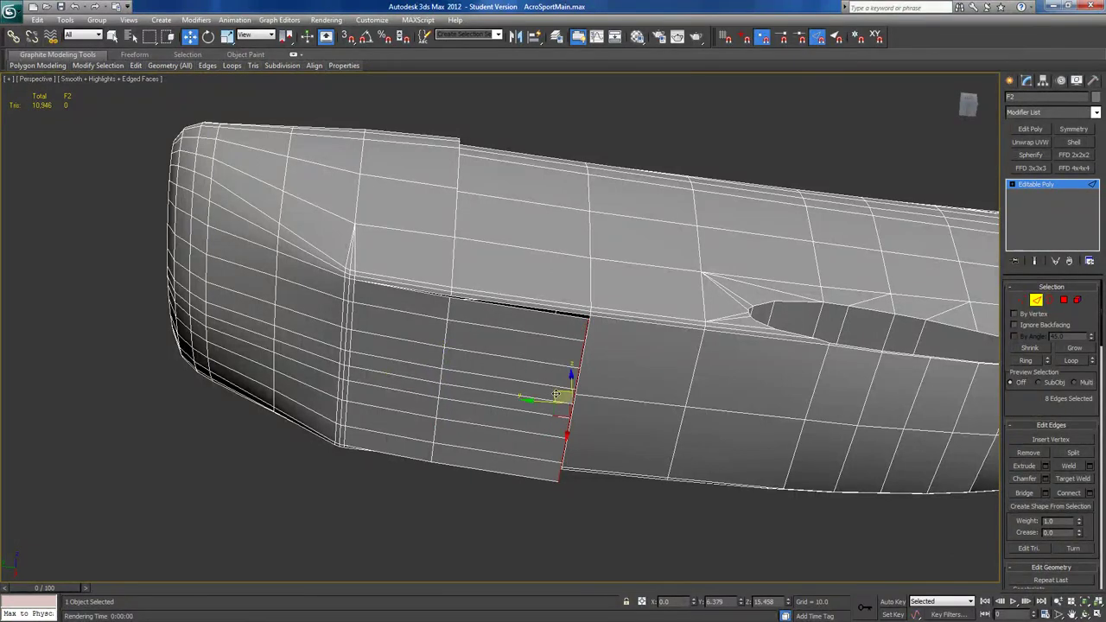
mouse_move(565, 391)
middle_mouse_down("alt")
mouse_move(559, 399)
mouse_move(571, 393)
middle_mouse_up("alt")
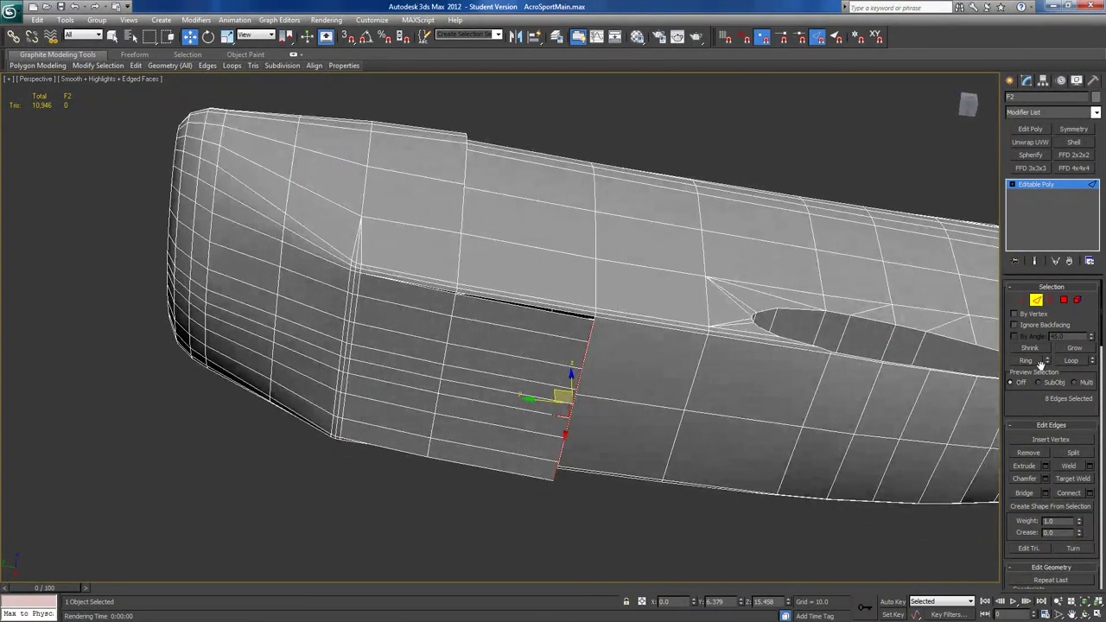
Target-weld the new strip's side edges to the adjoining fuselage borders on both sides of the belly.
left_click(1073, 479)
scroll(481, 299, "up", 5)
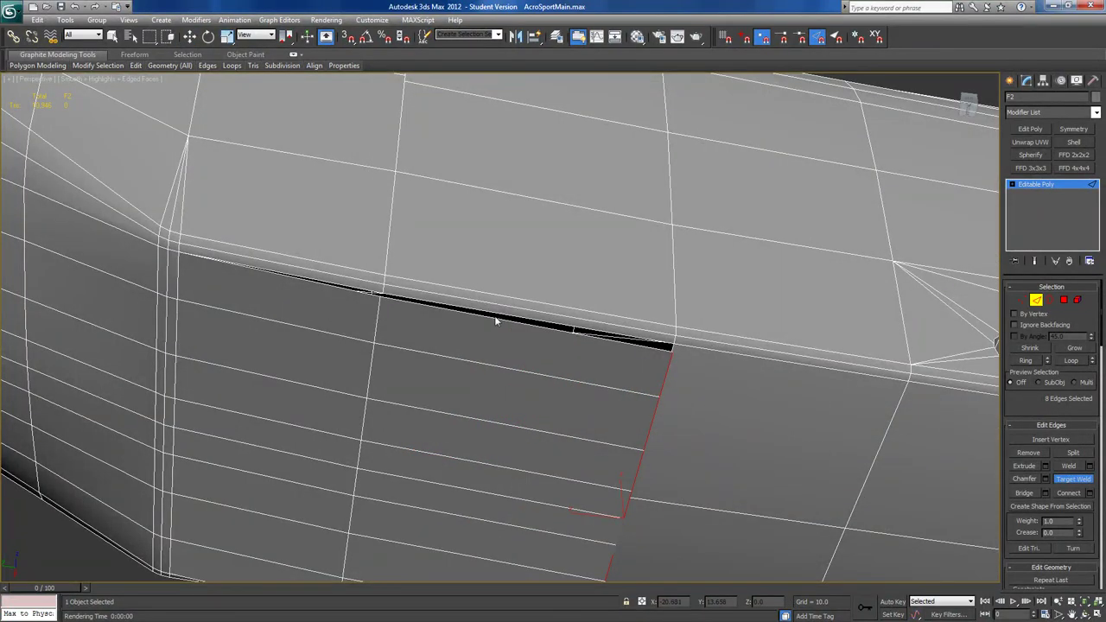
left_click(495, 312)
middle_click_drag(496, 314, 514, 341)
scroll(516, 246, "down", 4)
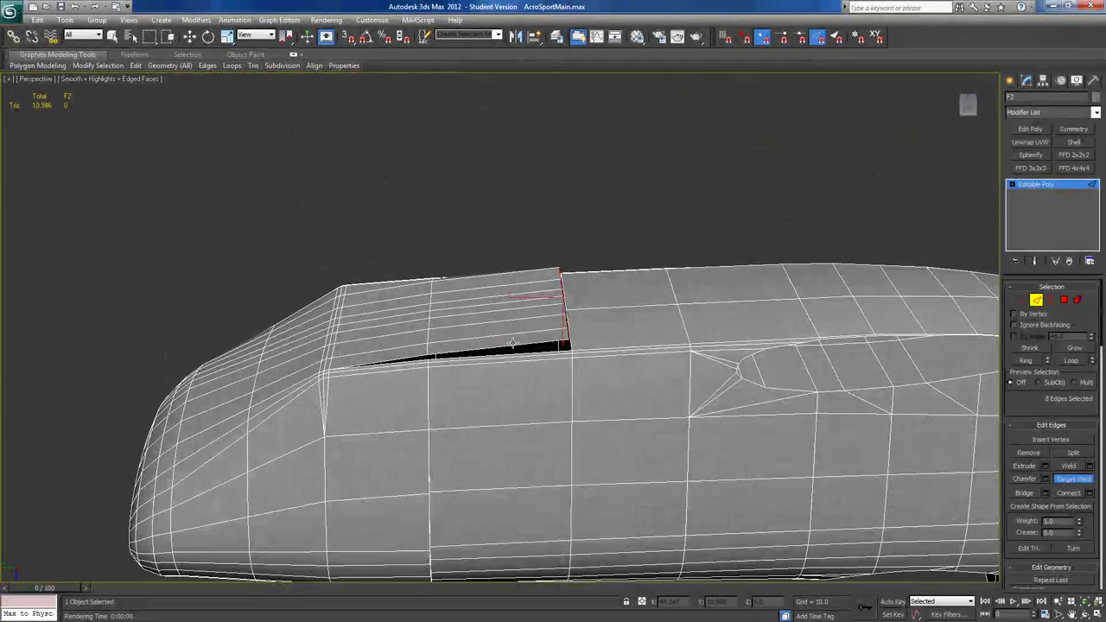
left_click(513, 351)
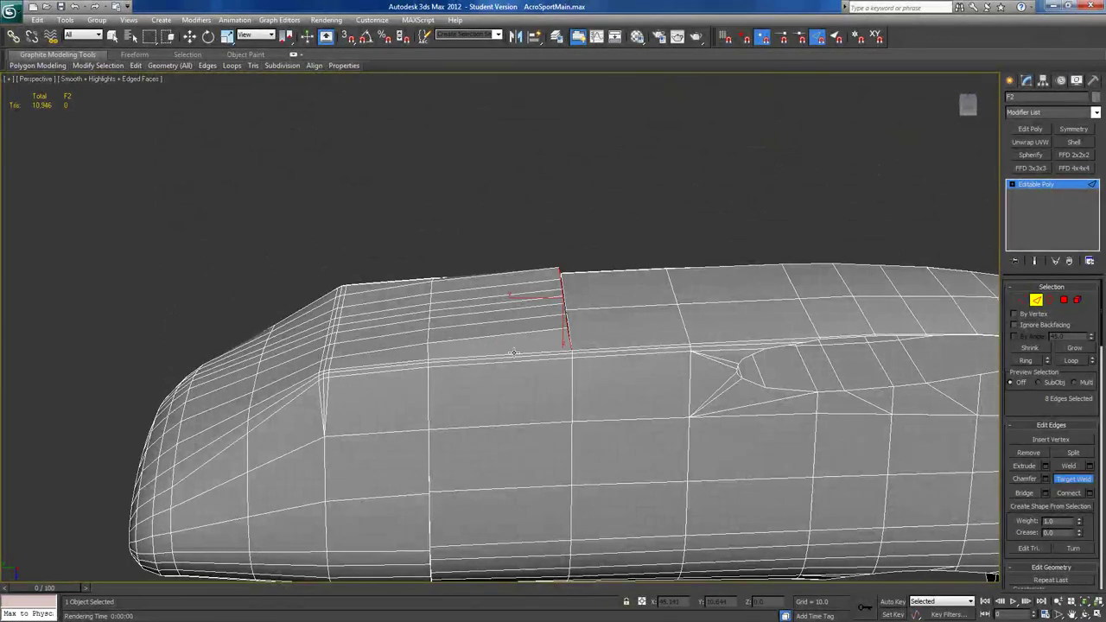
middle_click_drag(542, 349, 566, 362, "alt")
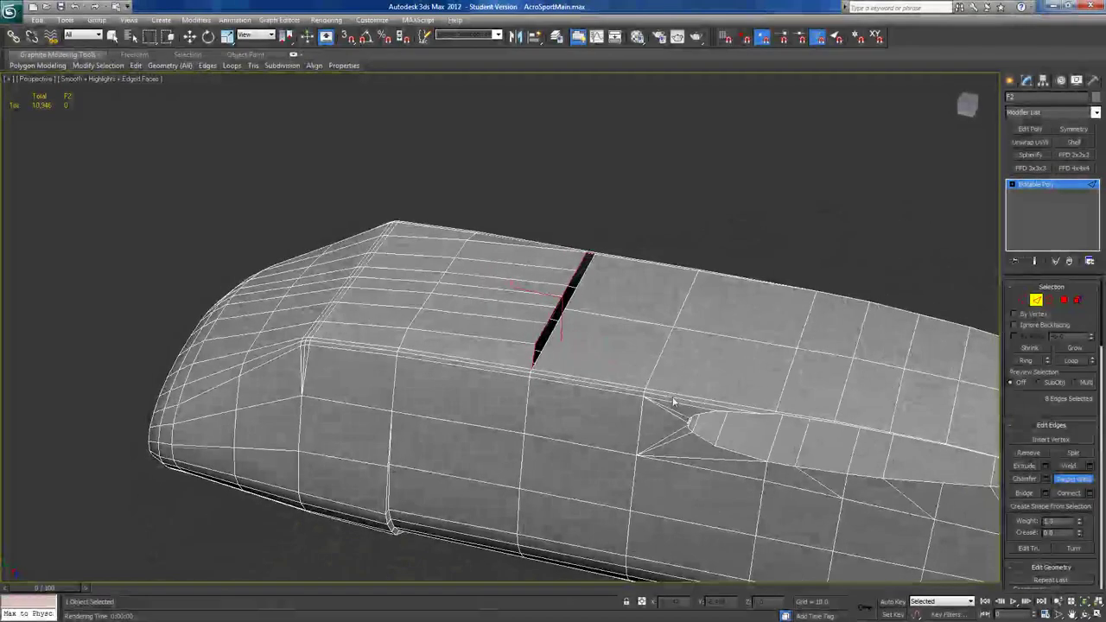
Collapse the strip's seven inner end vertices into one and target-weld it to the middle vertex of the opposite fuselage edge.
left_click(1022, 299)
left_click(535, 350)
left_click(546, 325, "ctrl")
left_click(555, 308, "ctrl")
left_click(562, 295, "ctrl")
left_click(566, 287, "ctrl")
left_click(577, 270, "ctrl")
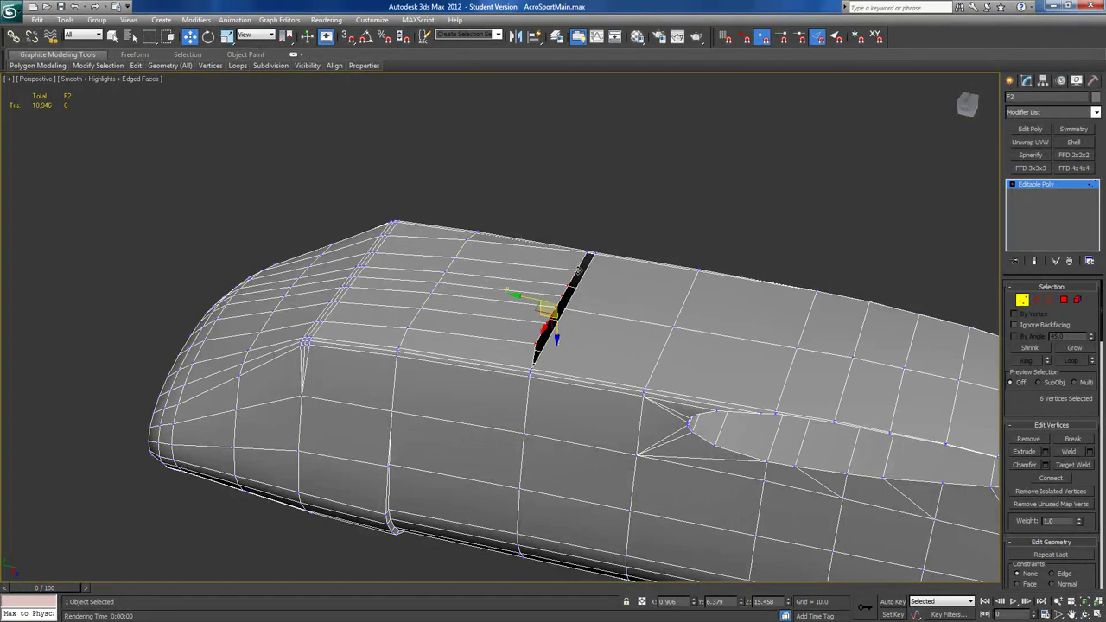
left_click(587, 254, "ctrl")
scroll(1083, 577, "down", 3)
left_click(1072, 509)
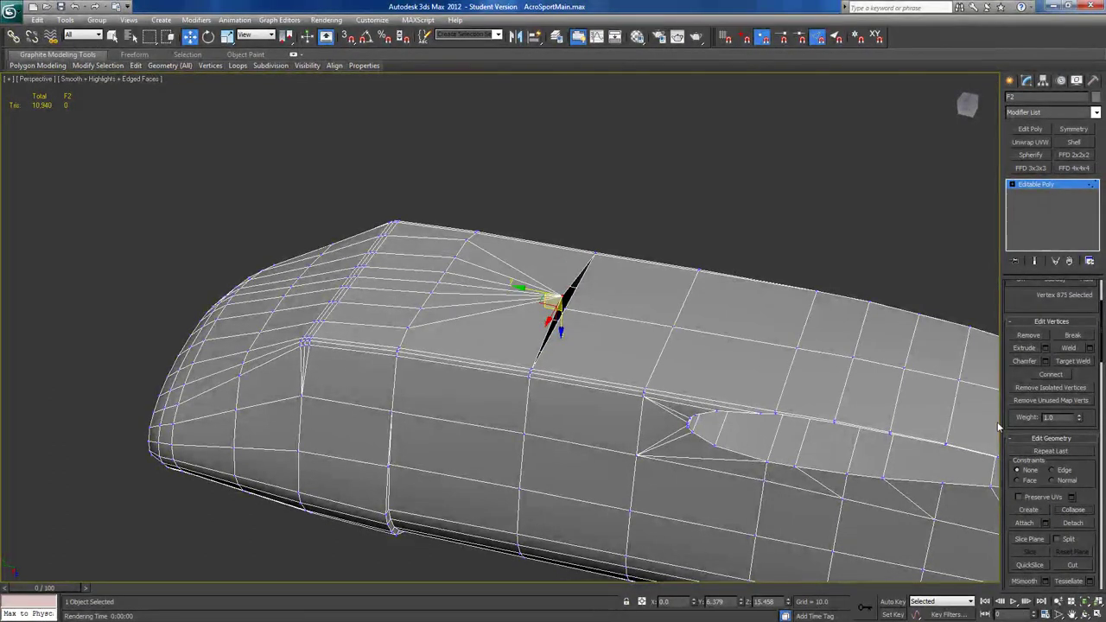
left_click(1076, 362)
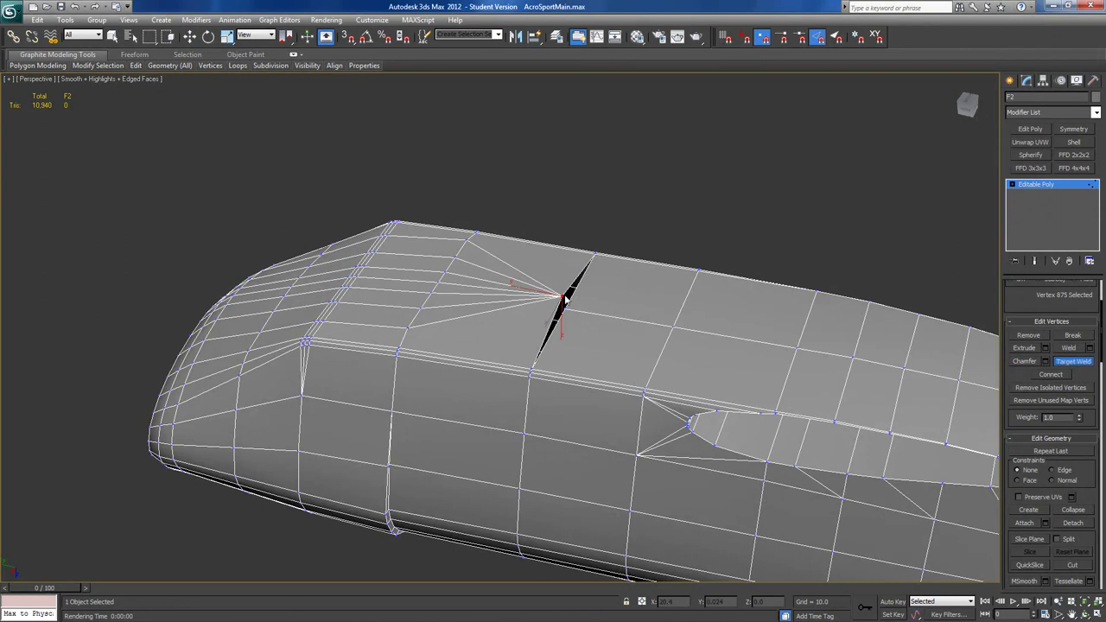
middle_click_drag(562, 306, 650, 354, "alt")
Scale the seven-vertex row in front of the converging belly edges flat along the vertical axis.
key("w")
left_click(593, 214)
left_click(616, 226, "ctrl")
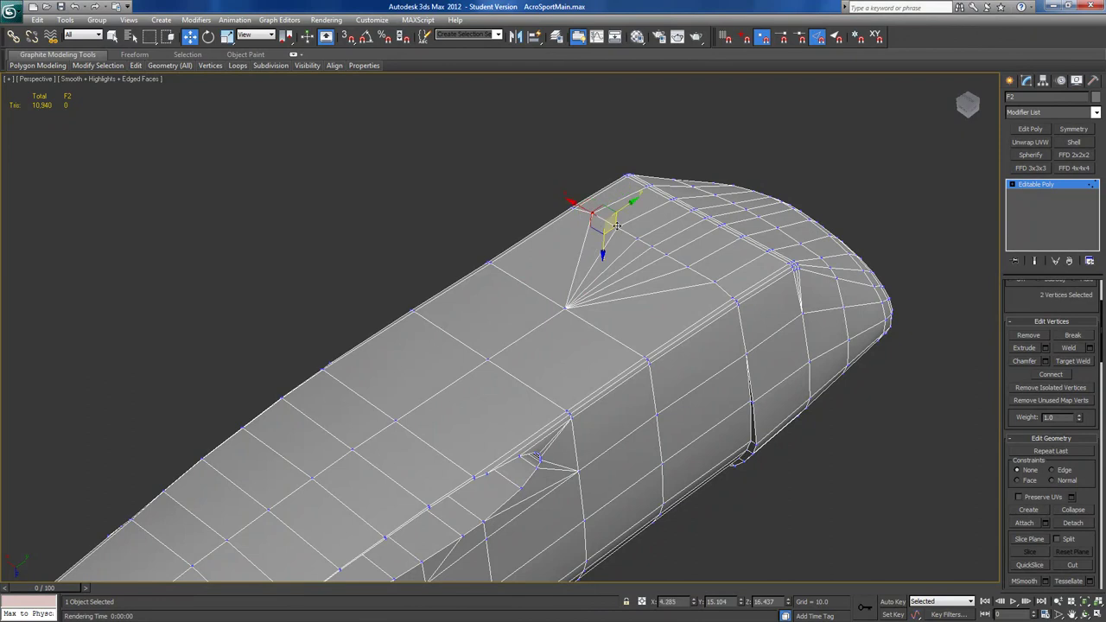
left_click(638, 238, "ctrl")
left_click(651, 247, "ctrl")
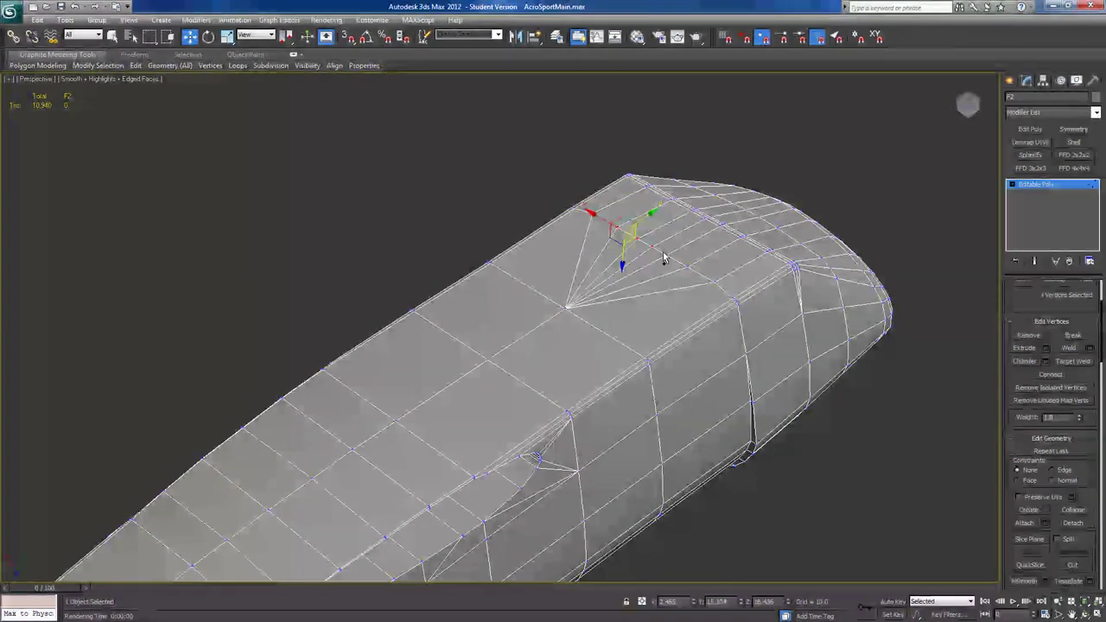
left_click(666, 255, "ctrl")
left_click(687, 268, "ctrl")
left_click(715, 280, "ctrl")
left_click(228, 36)
middle_click_drag(585, 263, 644, 235, "alt")
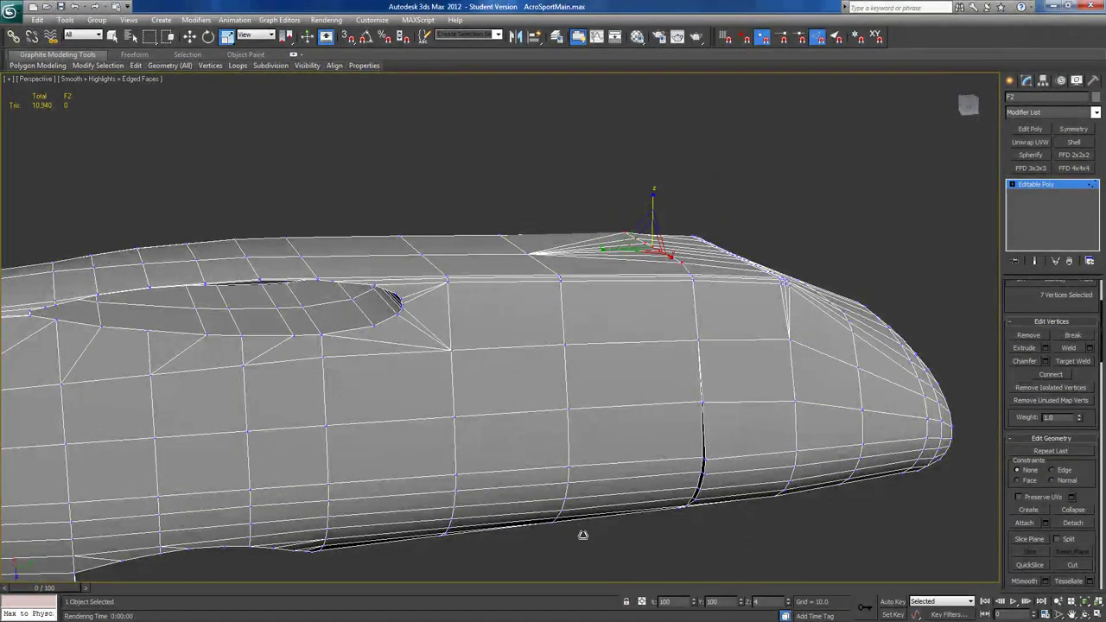
middle_click_drag(587, 302, 744, 365, "alt")
Raise the flattened belly vertex row by about 0.39 units in side view to follow the fuselage's lower contour.
left_click(964, 102)
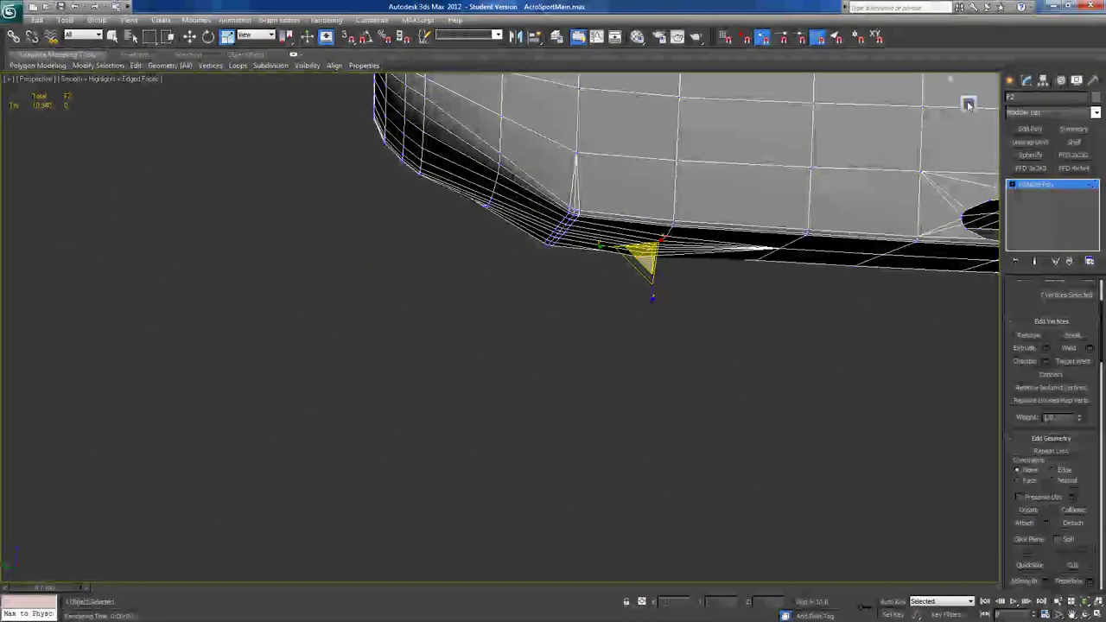
middle_click_drag(422, 400, 495, 347)
scroll(489, 348, "up", 5)
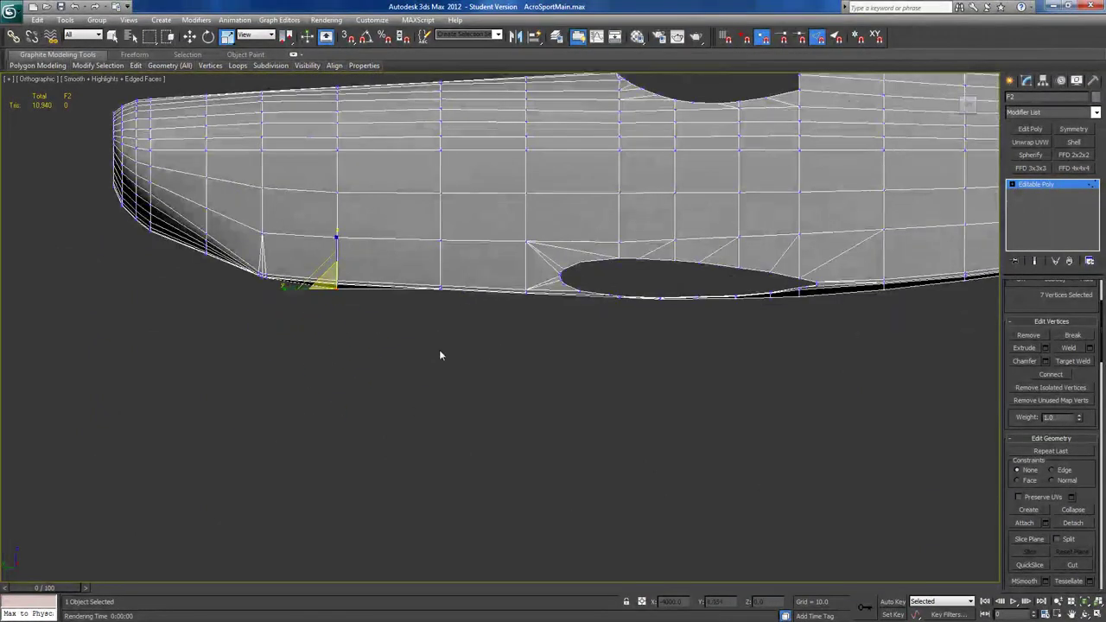
scroll(519, 359, "up", 3)
left_click(188, 38)
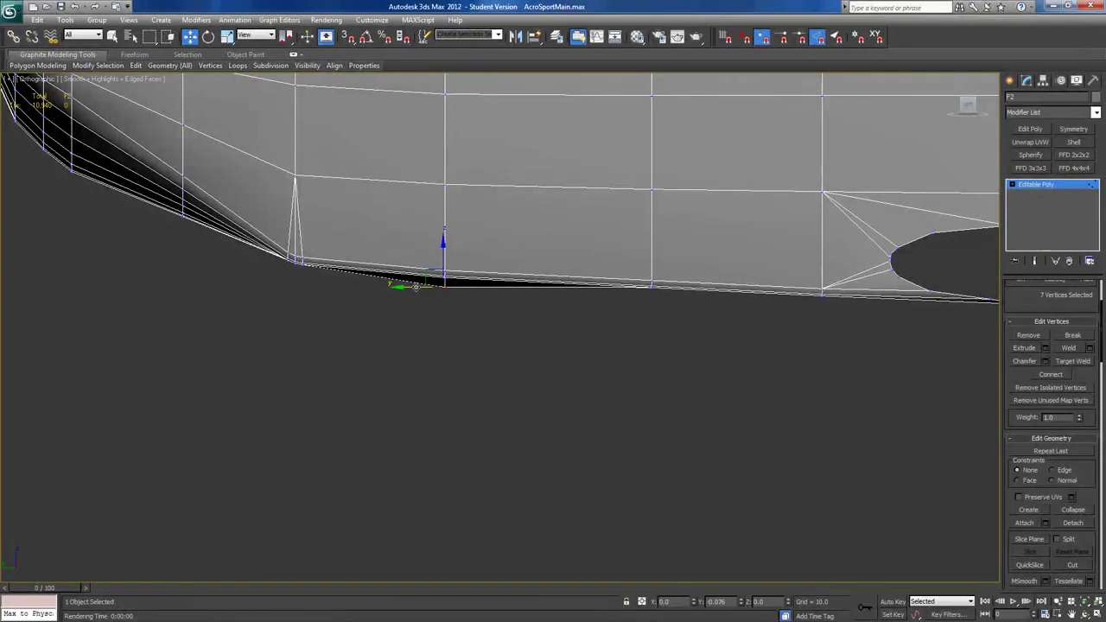
left_click_drag(444, 248, 444, 242)
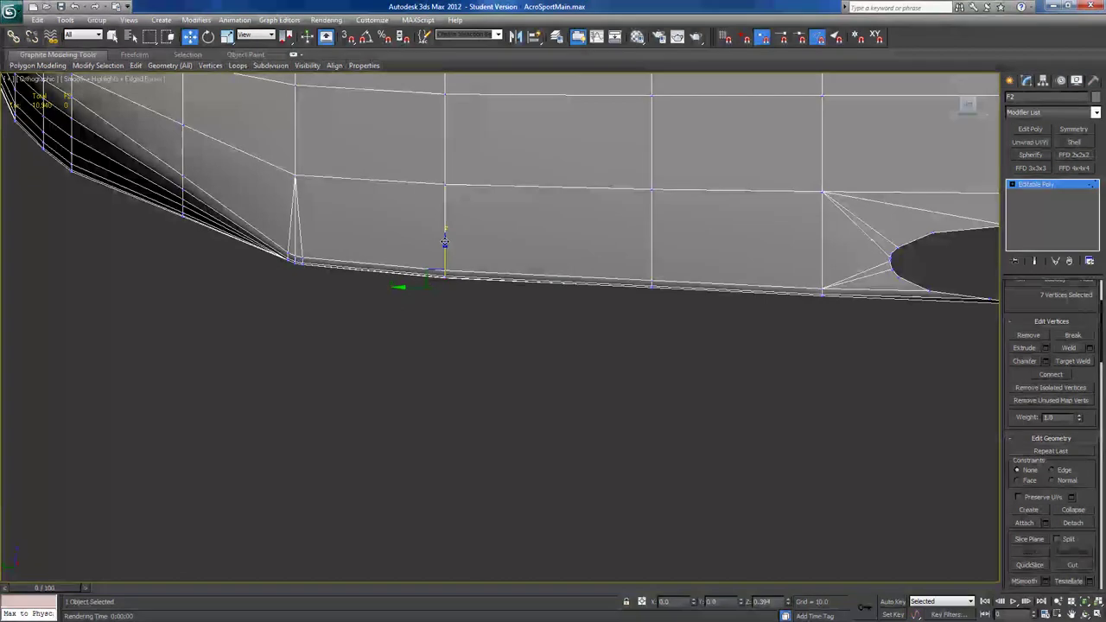
scroll(494, 252, "down", 5)
middle_click_drag(455, 338, 657, 259, "alt")
middle_click_drag(482, 323, 468, 372, "alt")
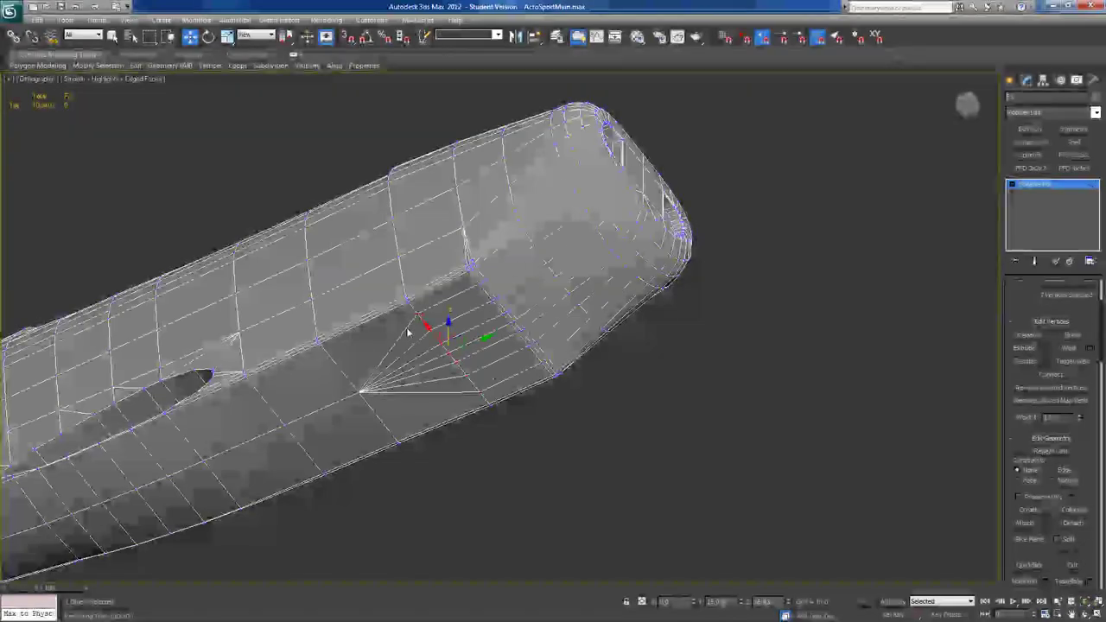
middle_click_drag(484, 394, 335, 430, "alt")
Unhide all airplane parts, select the upper wing and hide everything else.
right_click(334, 431)
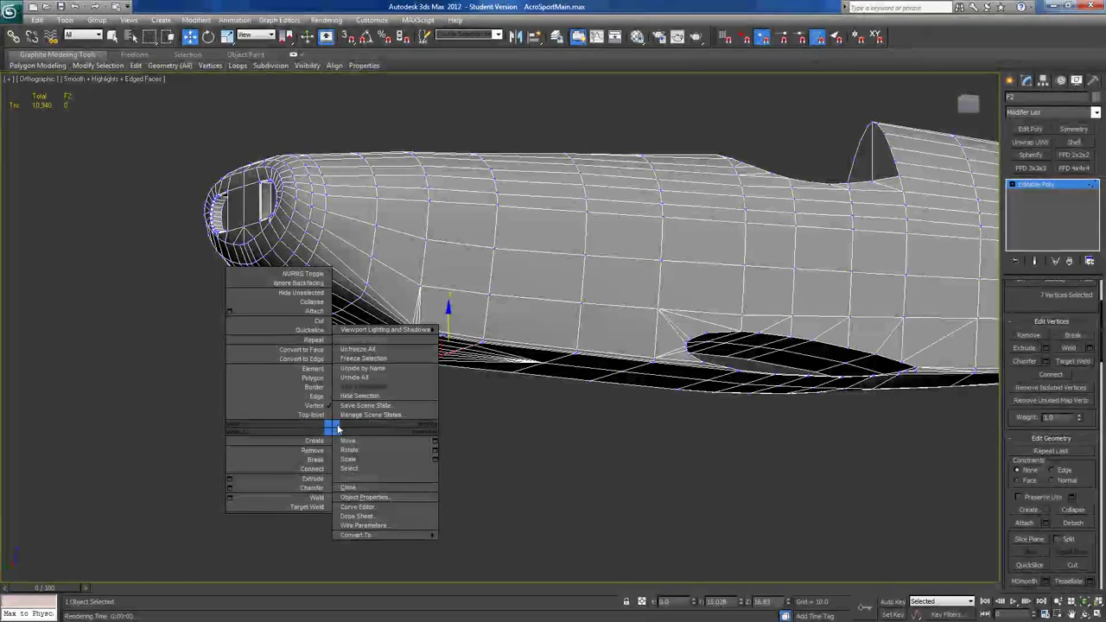
left_click(344, 379)
middle_click_drag(590, 292, 493, 394)
scroll(498, 355, "down", 2)
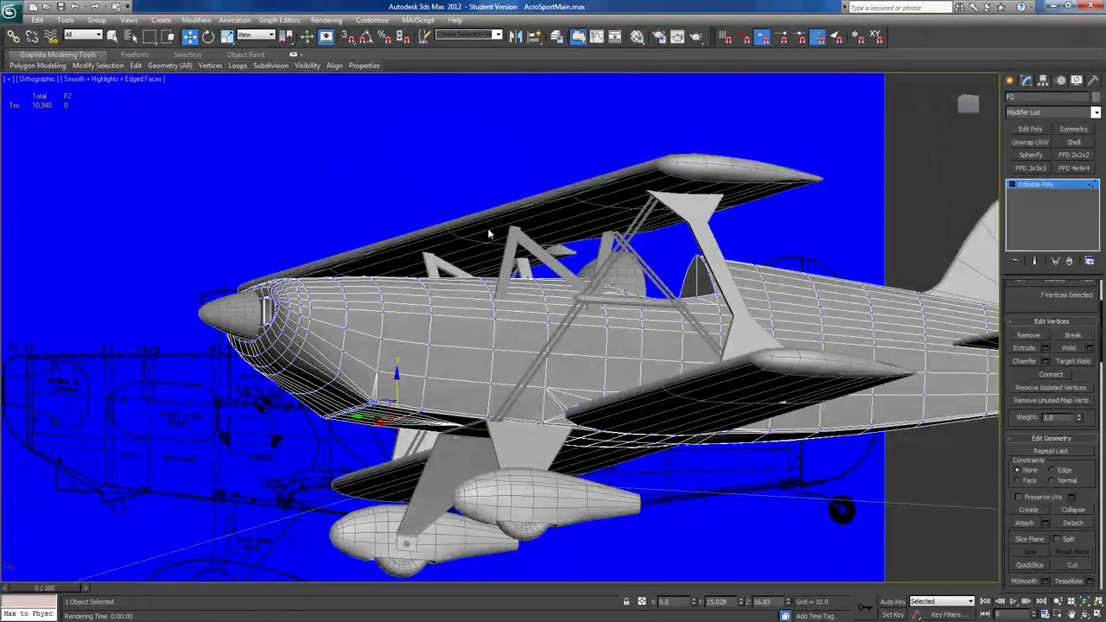
left_click(1027, 187)
left_click(704, 181)
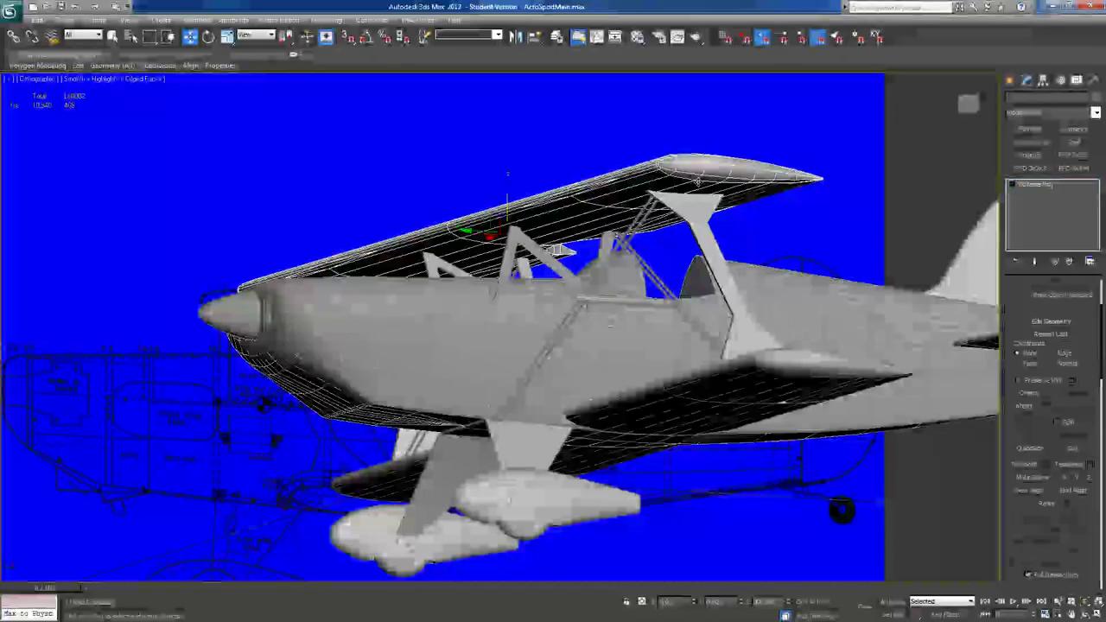
right_click(702, 179)
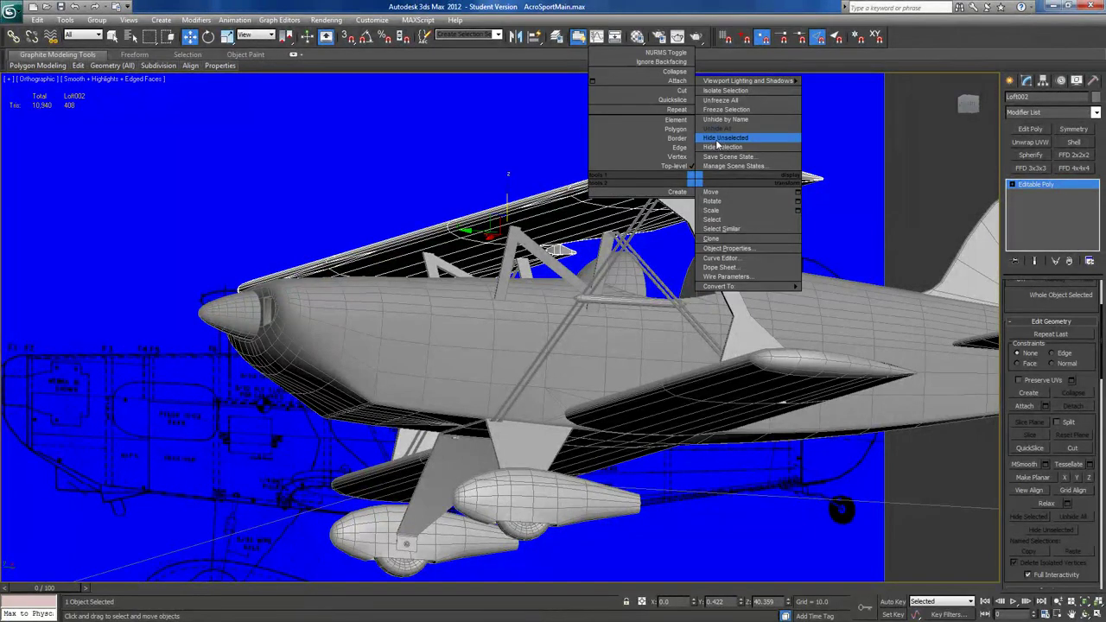
left_click(716, 139)
middle_click_drag(716, 141, 562, 178, "alt")
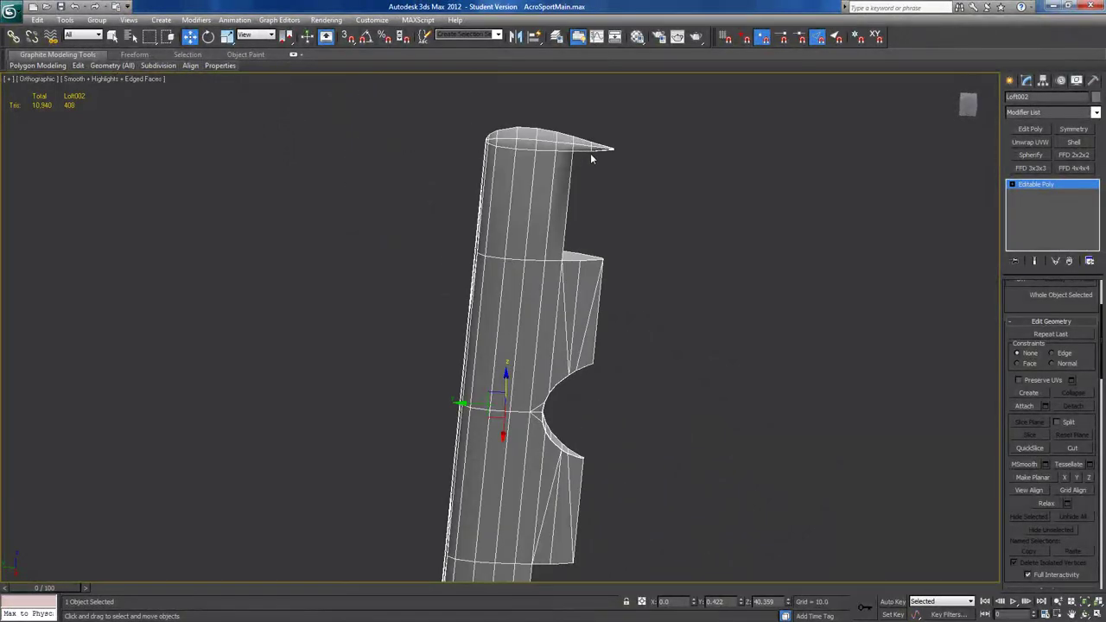
middle_click_drag(678, 364, 531, 456, "alt")
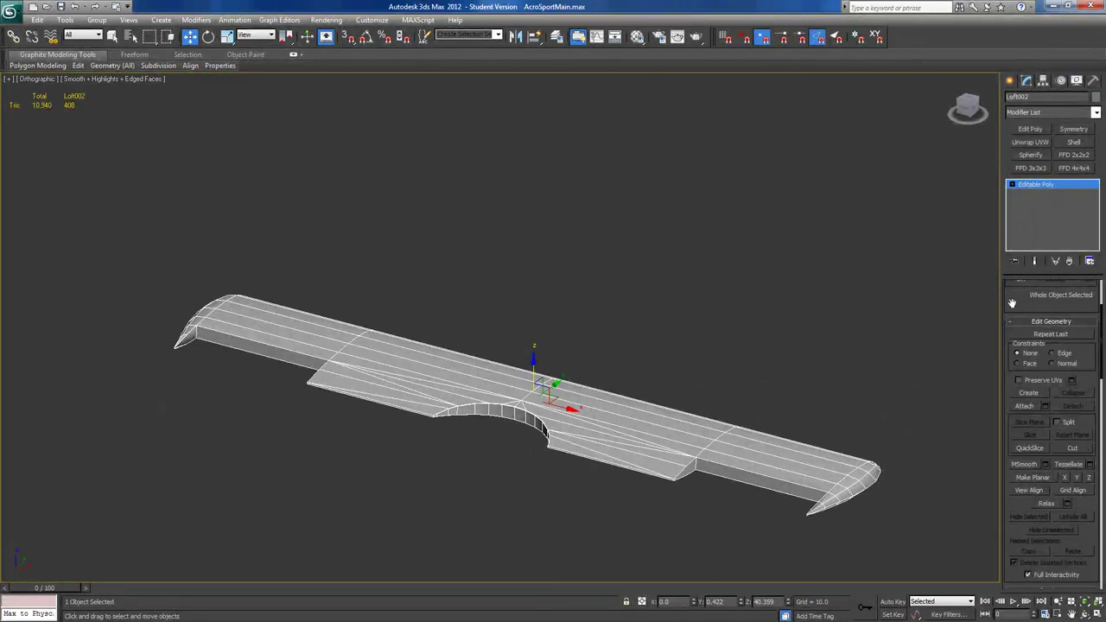
Delete the large end-cap polygon and the adjacent small polygon at the trailing edge of one upper wing tip.
scroll(1011, 304, "up", 3)
left_click(1063, 300)
middle_click_drag(264, 425, 562, 284)
scroll(544, 399, "up", 4)
left_click(475, 314)
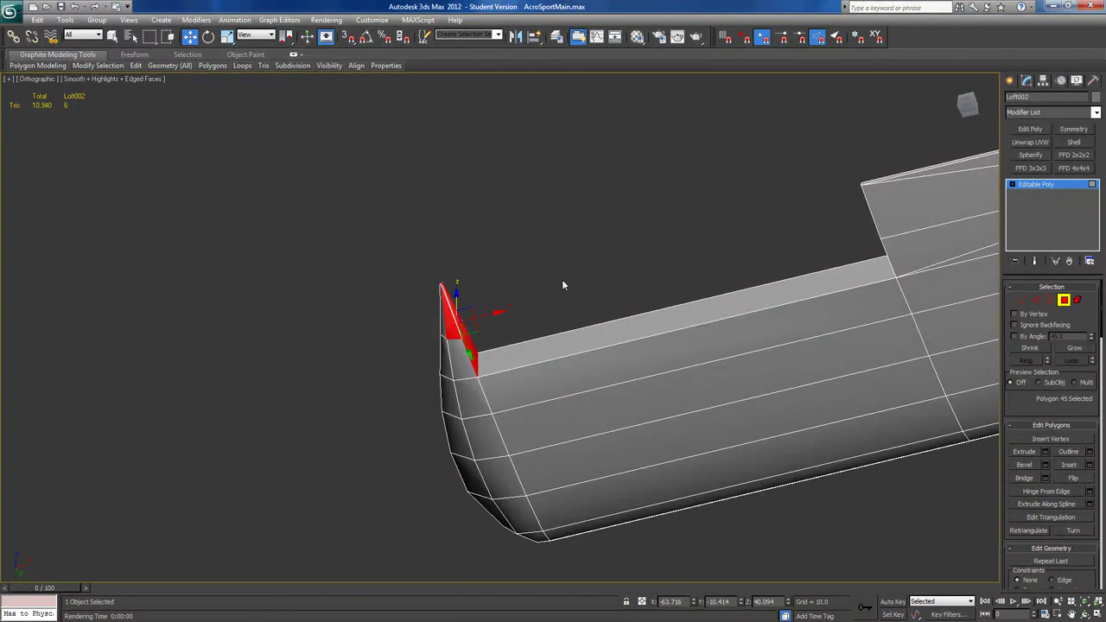
scroll(476, 311, "up", 4)
middle_click_drag(474, 308, 566, 326)
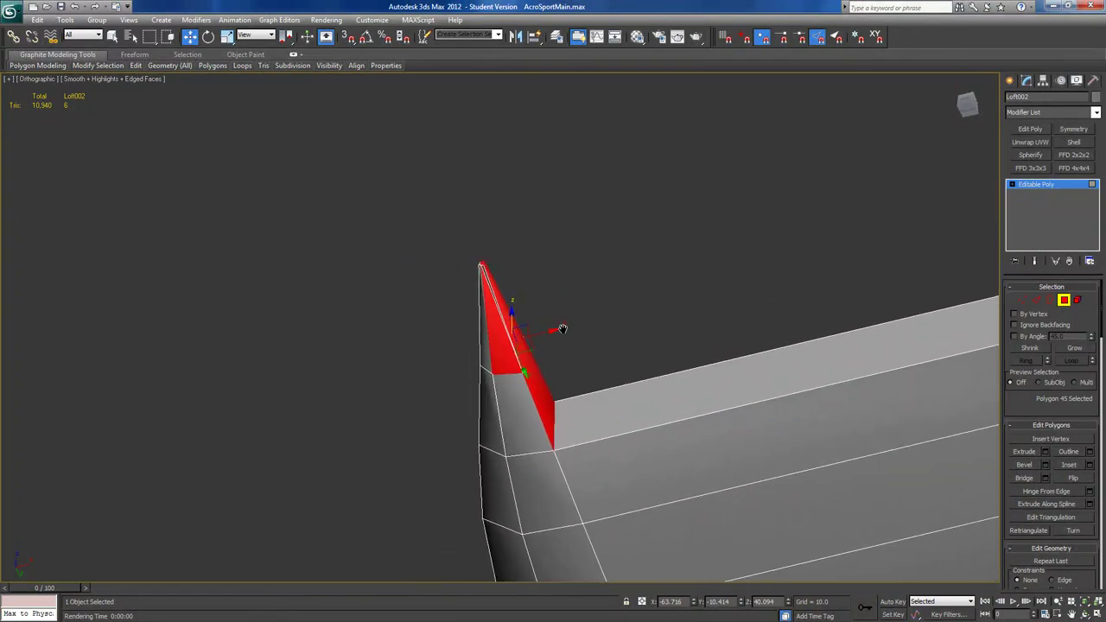
scroll(526, 297, "up", 2)
left_click(525, 293)
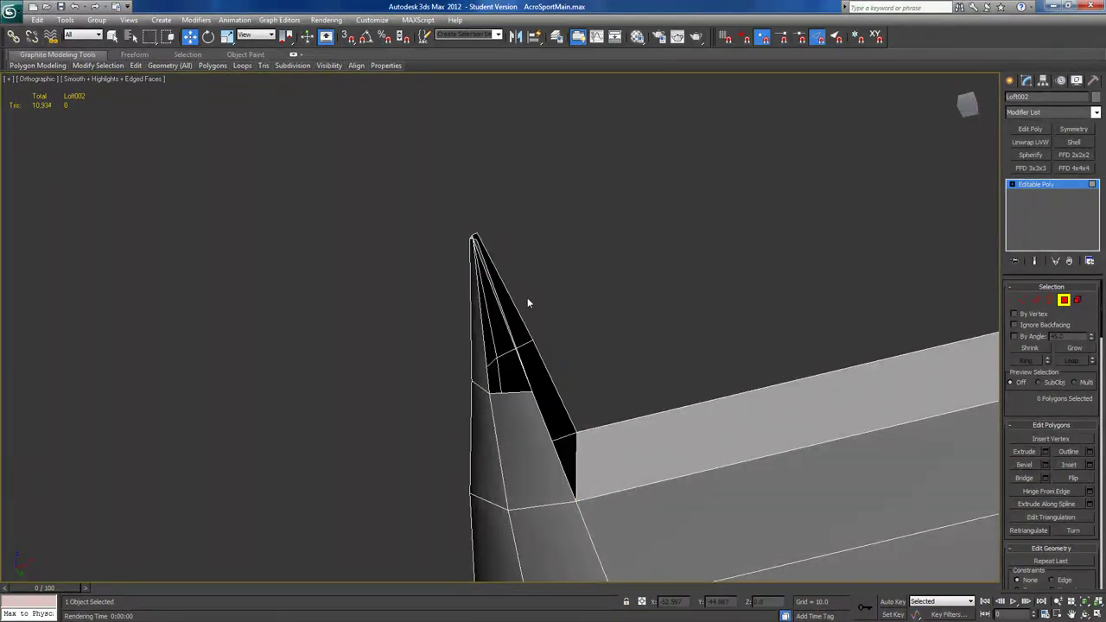
middle_click_drag(527, 298, 521, 330, "alt")
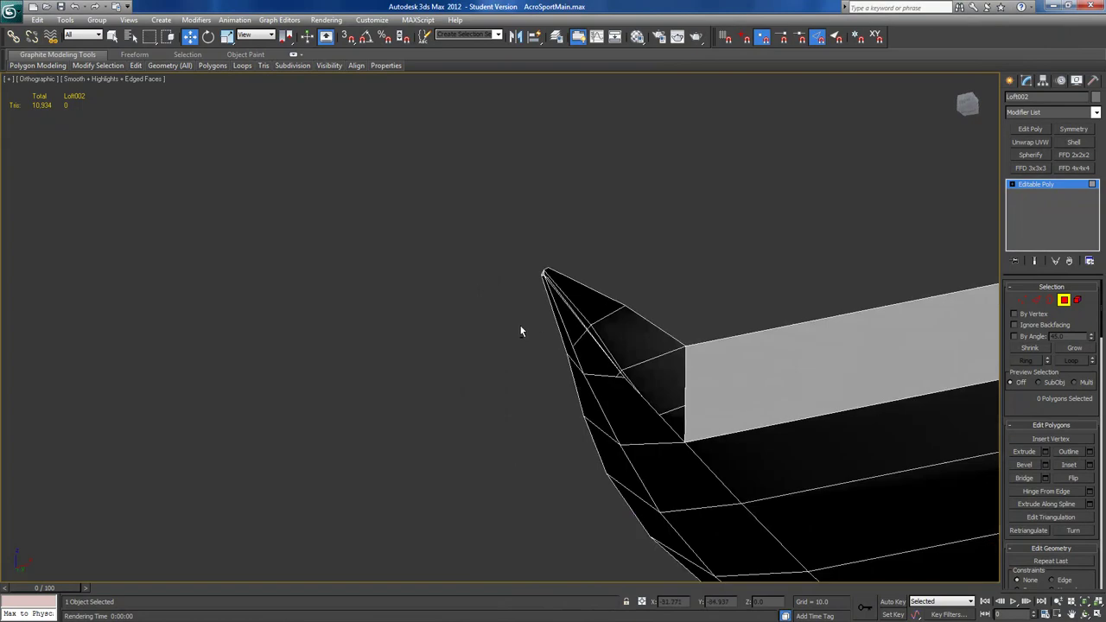
left_click(562, 298)
key("Delete")
Scale the two vertices at the wing tip's trailing point together along X and lower one of them slightly.
middle_click_drag(705, 336, 680, 380, "alt")
middle_click_drag(597, 160, 696, 505)
left_click(1022, 302)
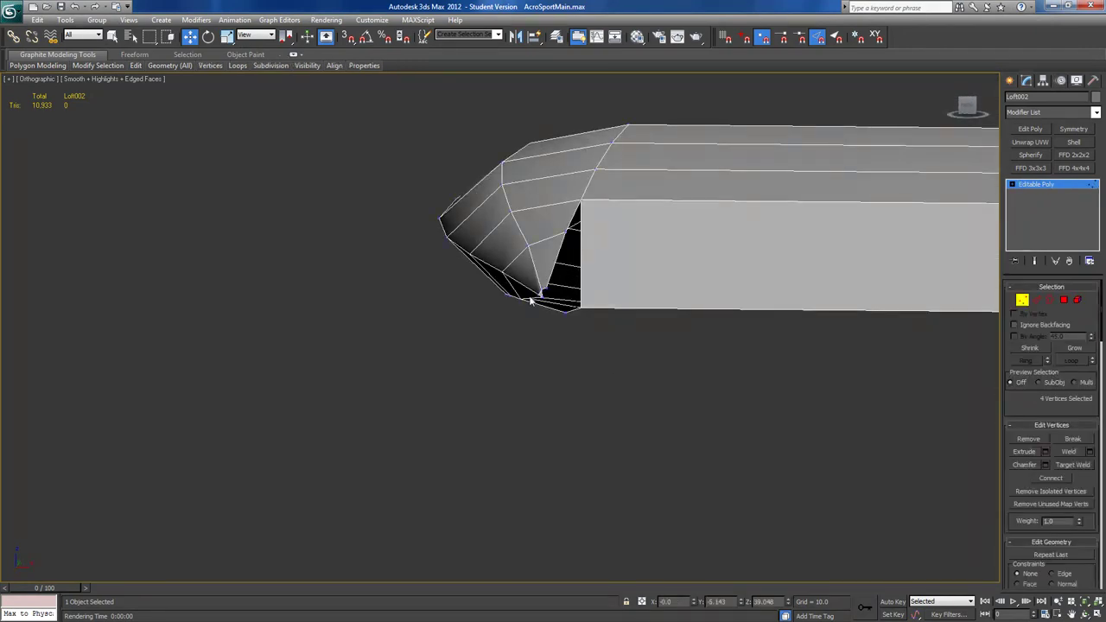
left_click(541, 296)
left_click(226, 36)
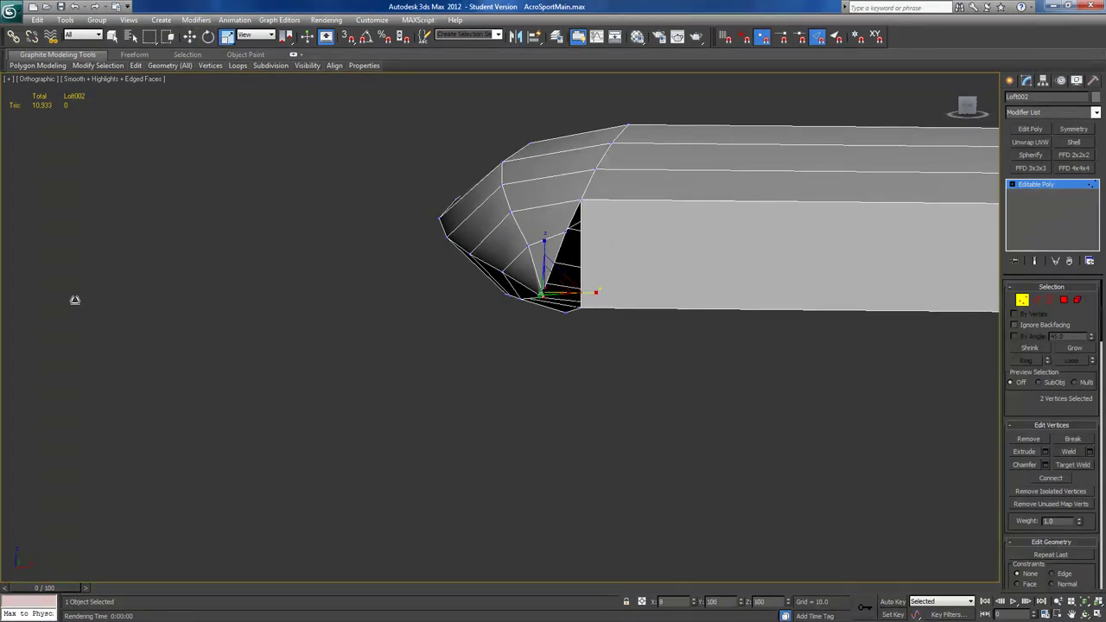
left_click_drag(466, 291, 362, 296)
left_click(500, 337)
middle_click_drag(515, 337, 521, 329, "alt")
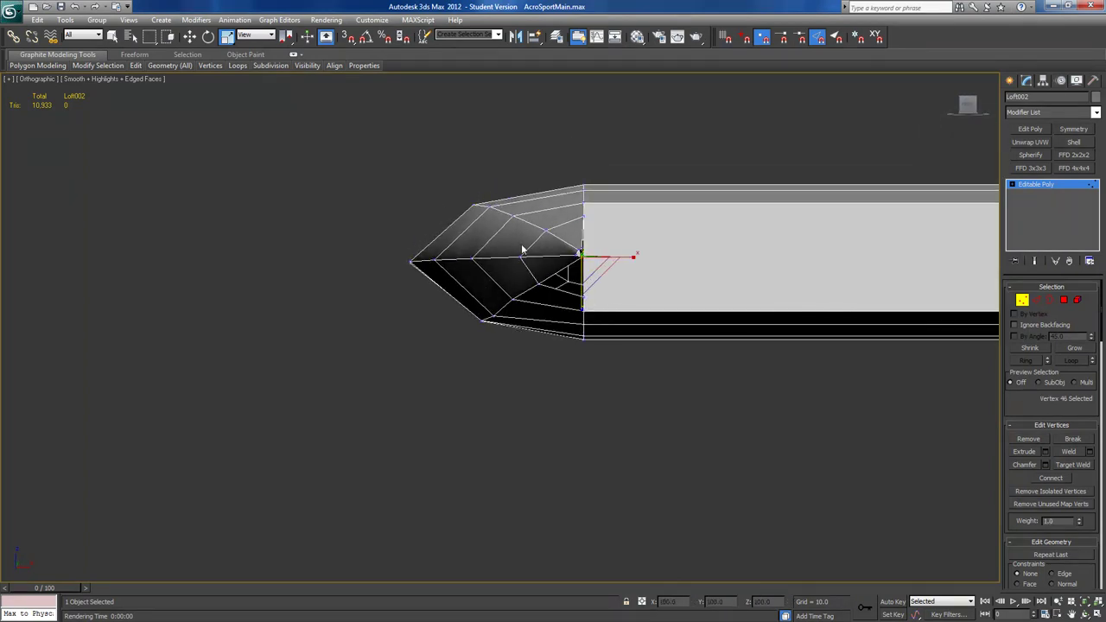
left_click(190, 37)
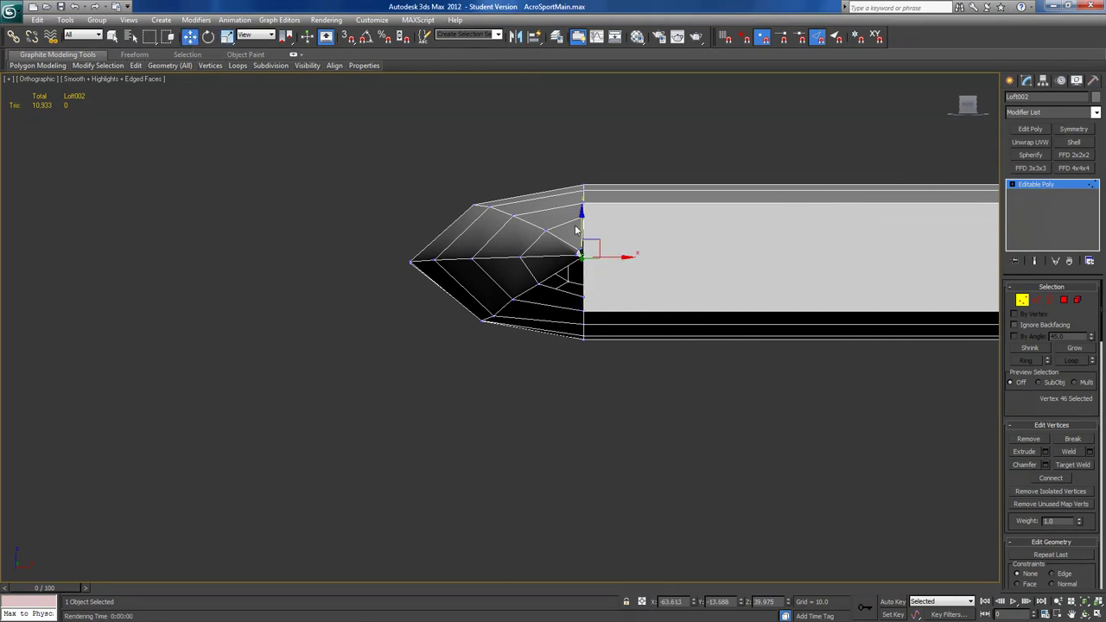
left_click_drag(581, 221, 581, 224)
Delete the tiny triangular polygon at the trailing point of the wing tip.
middle_click_drag(581, 223, 623, 277, "alt")
left_click(1063, 300)
left_click(569, 280)
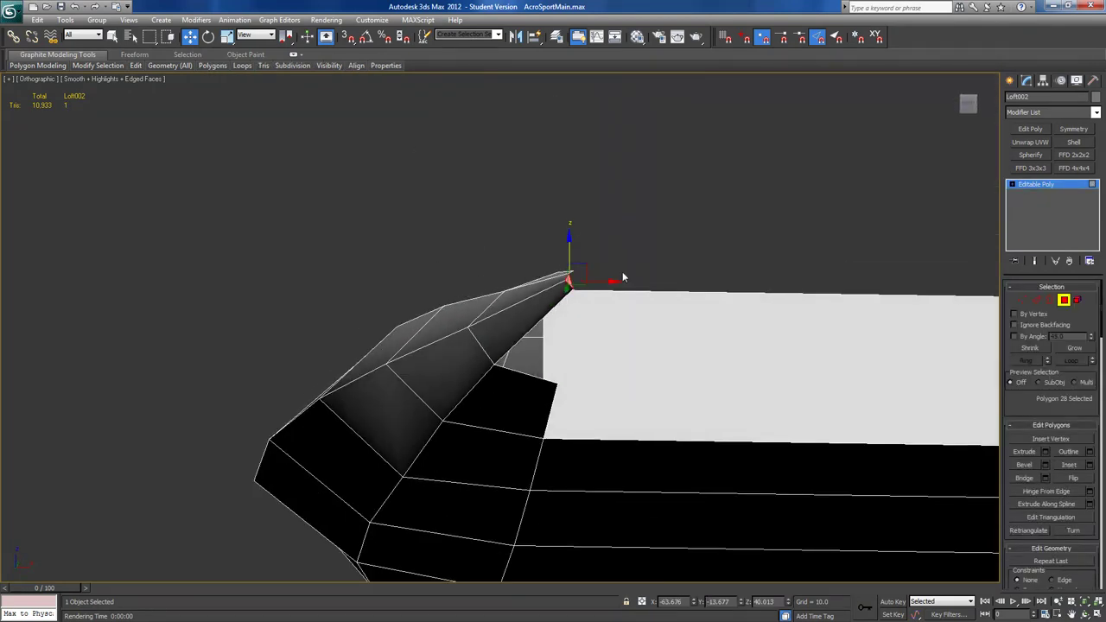
key("Delete")
Extend the open edge beside the wing tip's gap along Y into a new polygon toward the trailing point.
middle_click_drag(591, 347, 578, 559, "alt")
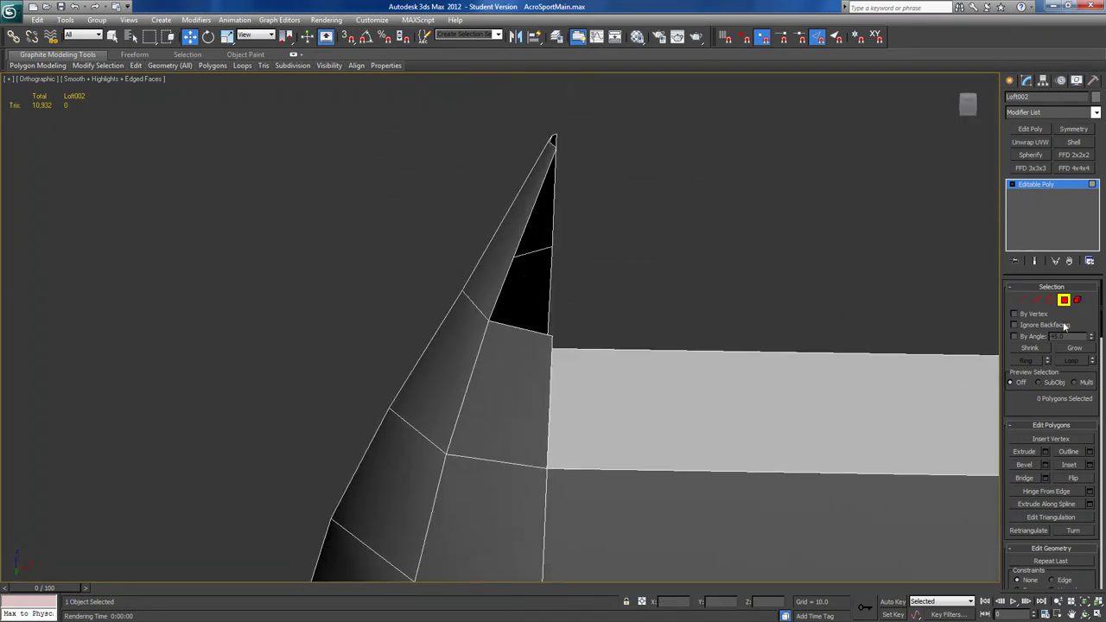
left_click(1037, 300)
left_click(508, 325)
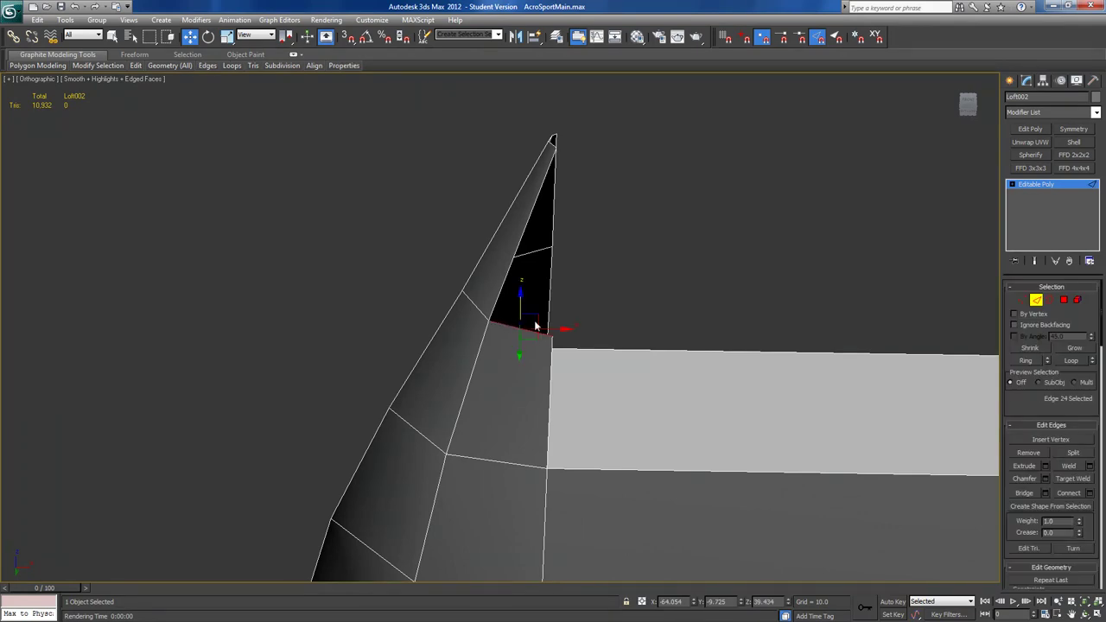
left_click_drag(521, 347, 522, 259, "shift")
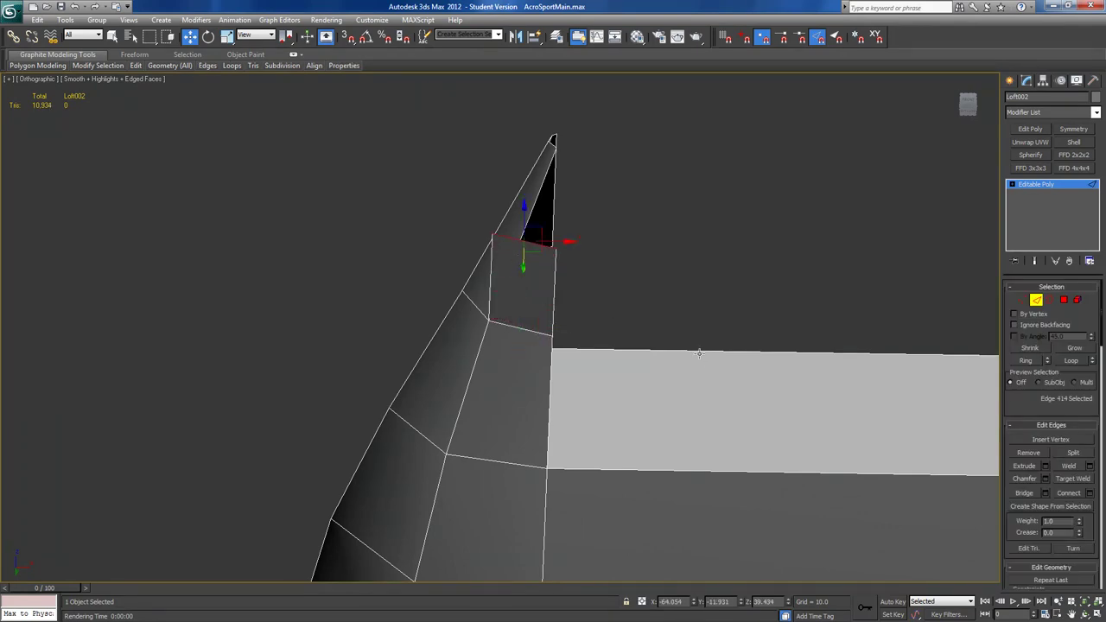
Collapse the new polygon's two outer vertices into a single vertex, turning it into a triangle.
left_click(1021, 299)
left_click(492, 232)
left_click(554, 247, "ctrl")
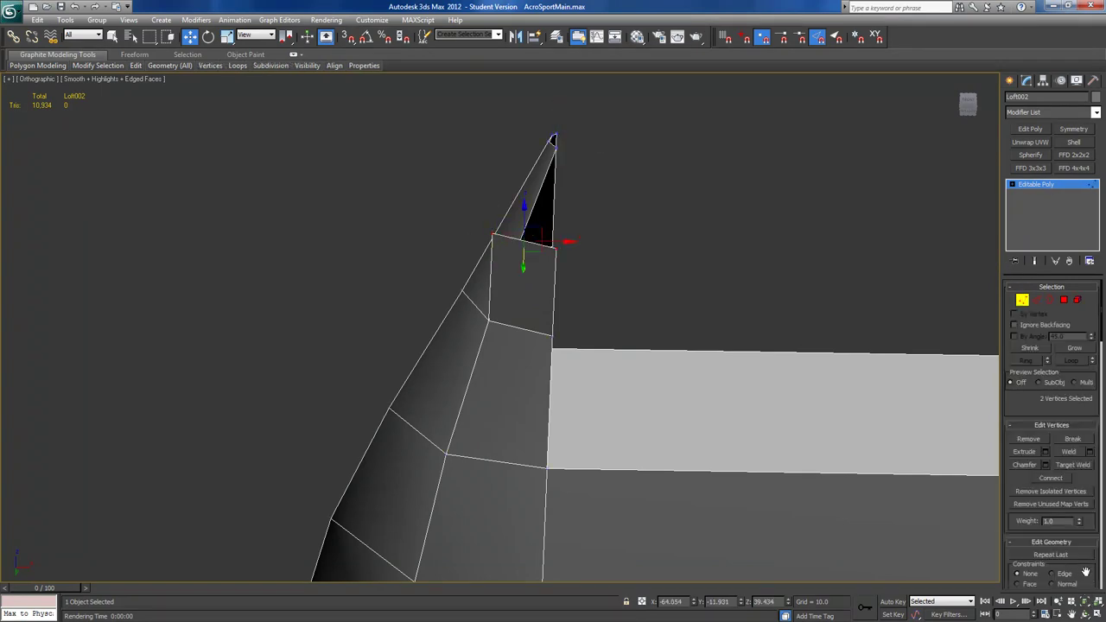
scroll(1086, 572, "down", 2)
left_click(1073, 544)
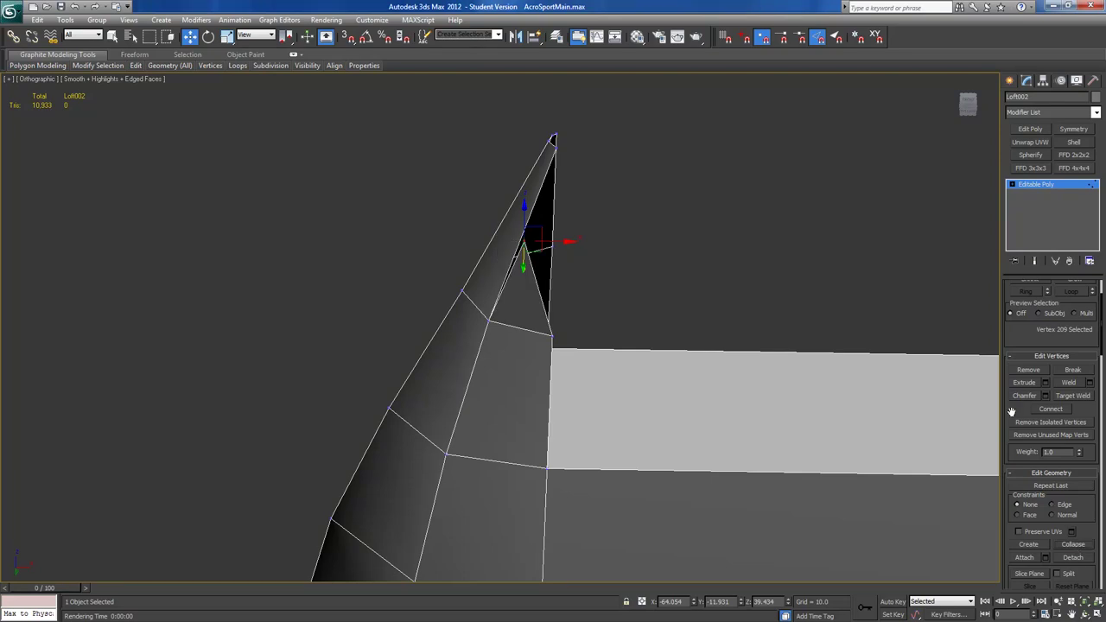
Target-weld the collapsed vertex onto the vertex at the wing tip's trailing point.
left_click(1073, 396)
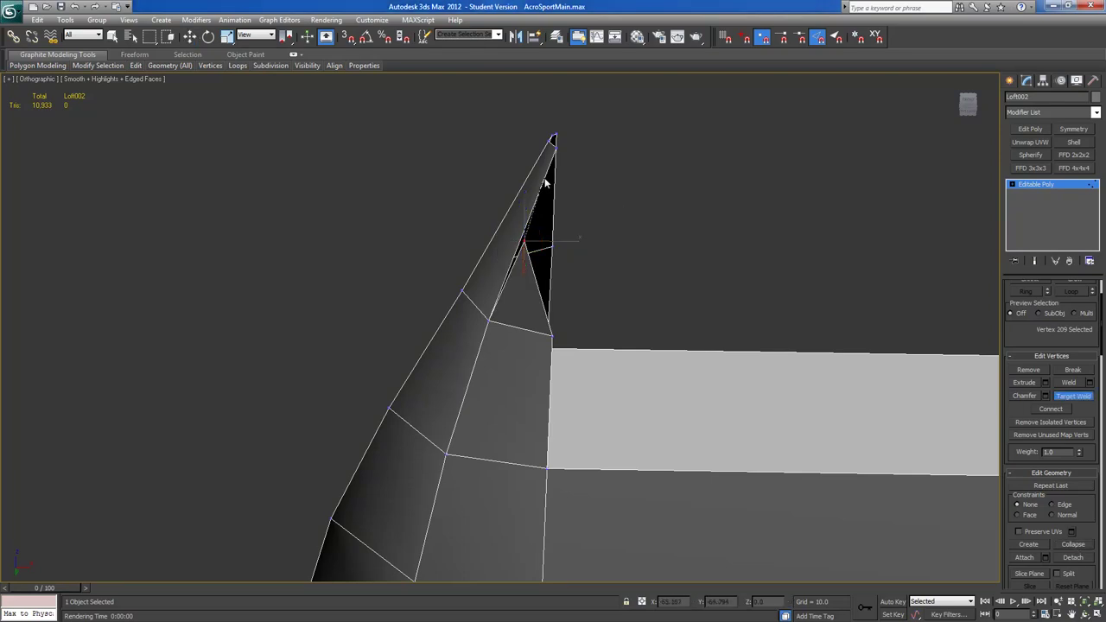
left_click(557, 147)
middle_click_drag(669, 204, 546, 338, "alt")
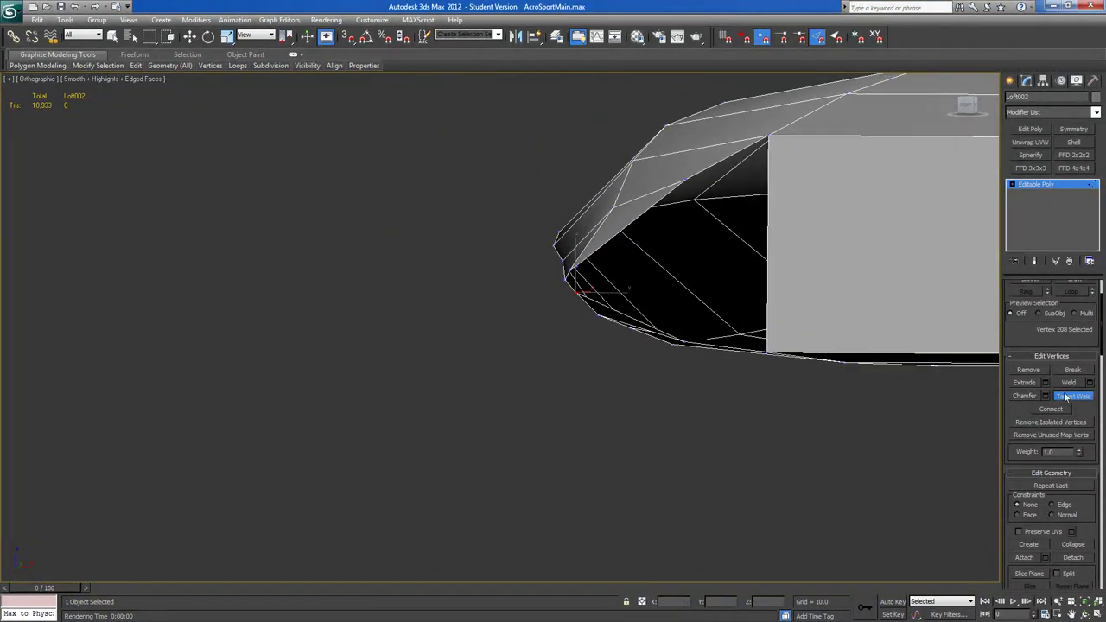
key("w")
Select the open border on the inner side of the wing tip and cap it.
middle_click_drag(939, 383, 765, 375)
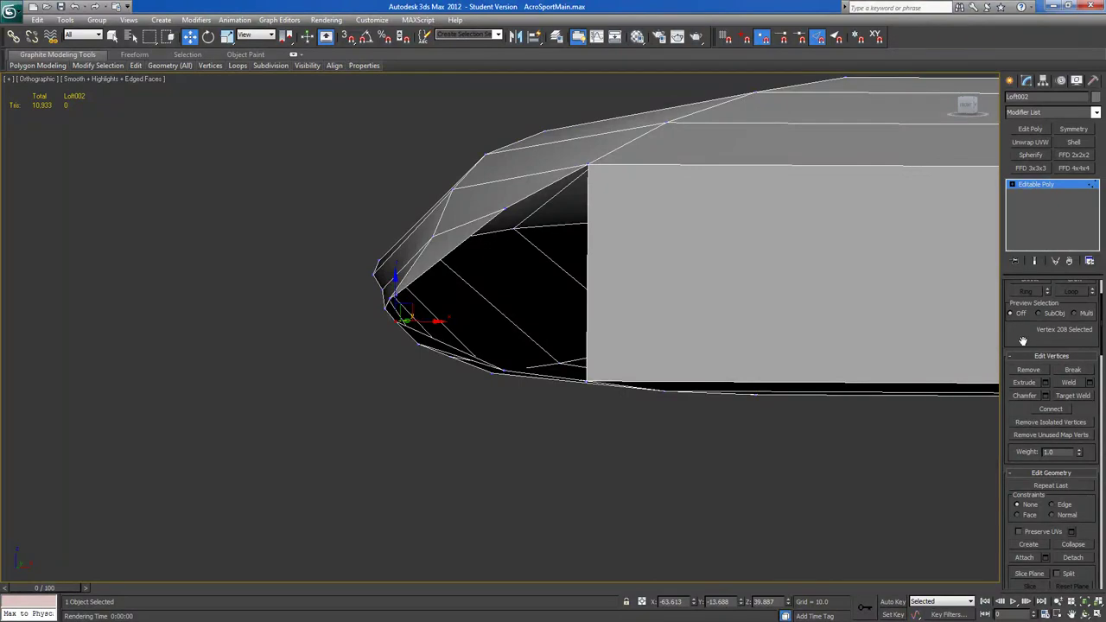
scroll(1037, 337, "up", 3)
left_click(1050, 300)
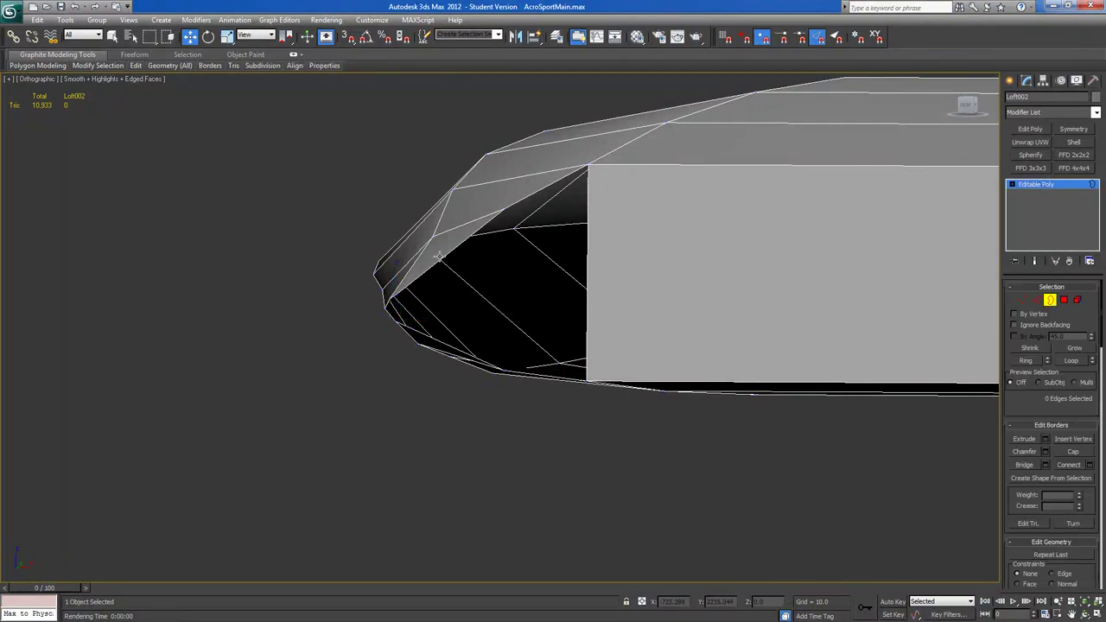
left_click(442, 256)
left_click(1072, 451)
Connect the opposing upper and lower vertices of the new cap near its trailing point and at its middle.
left_click(1022, 302)
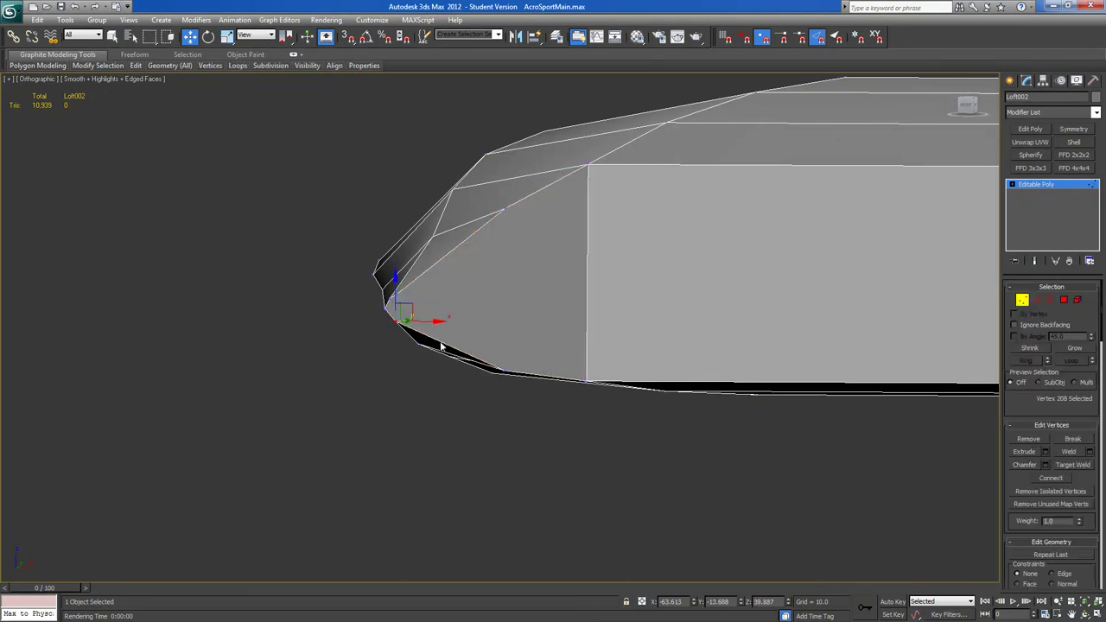
left_click_drag(396, 293, 399, 334)
left_click(394, 322, "ctrl")
middle_click_drag(415, 334, 505, 370, "alt")
left_click(1053, 478)
mouse_move(507, 410)
middle_mouse_down("alt")
mouse_move(472, 461)
mouse_move(484, 465)
mouse_move(516, 412)
mouse_move(496, 419)
middle_mouse_up("alt")
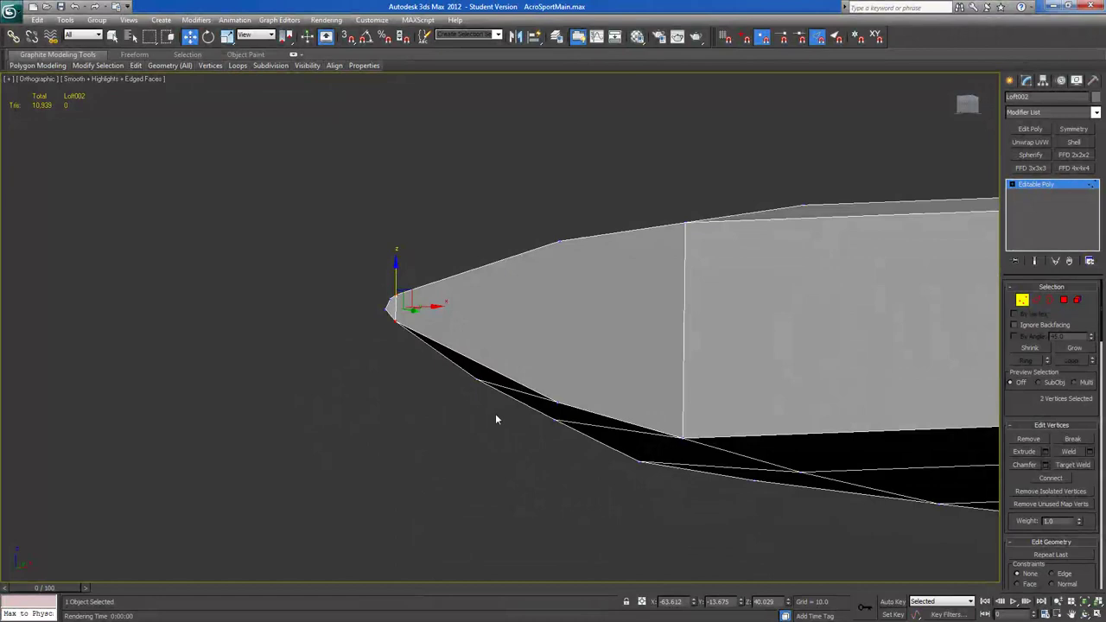
left_click(560, 242)
left_click(557, 403, "ctrl")
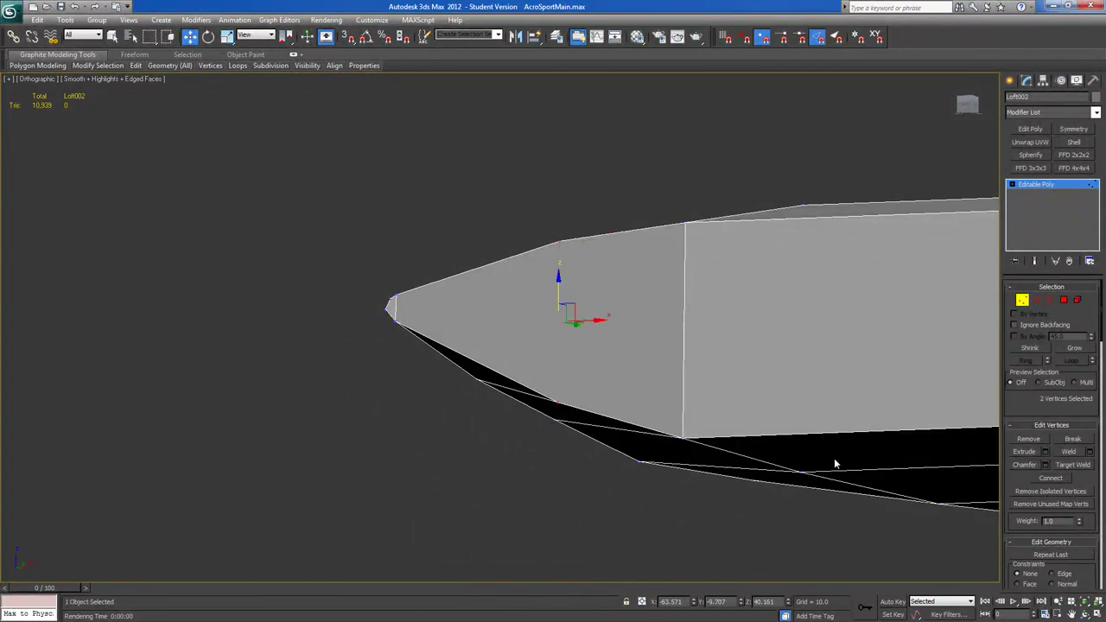
left_click(1051, 478)
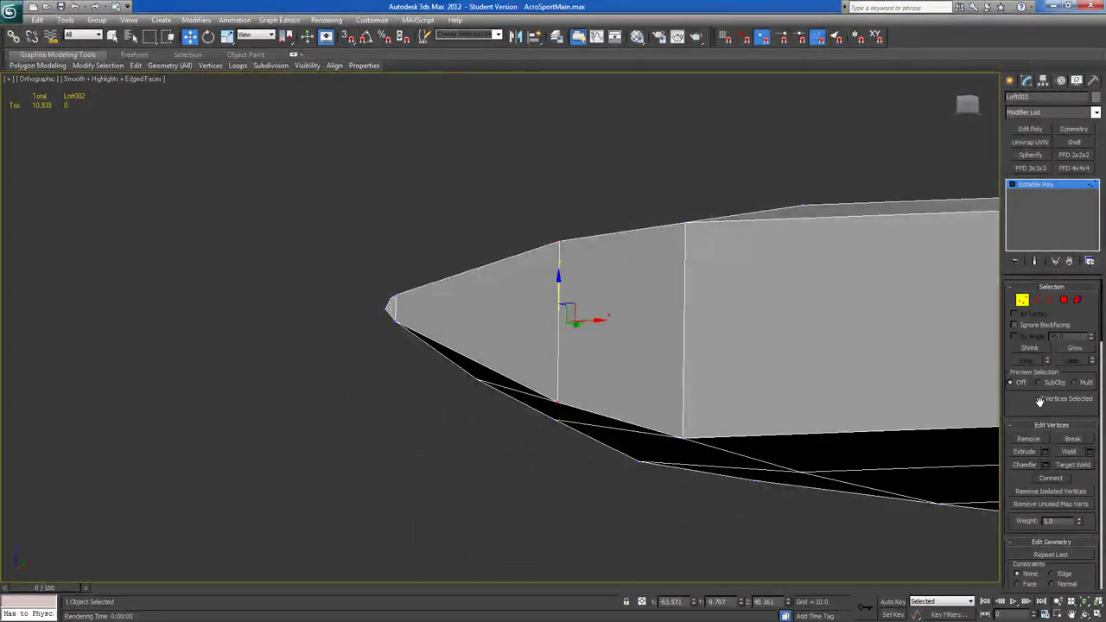
Assign smoothing group 1 to the new triangular polygon on the underside of the wing tip.
left_click(1063, 300)
scroll(449, 404, "down", 3)
middle_click_drag(681, 358, 532, 375)
middle_click_drag(553, 274, 518, 355)
scroll(479, 372, "down", 2)
left_click(490, 258)
scroll(1015, 406, "down", 5)
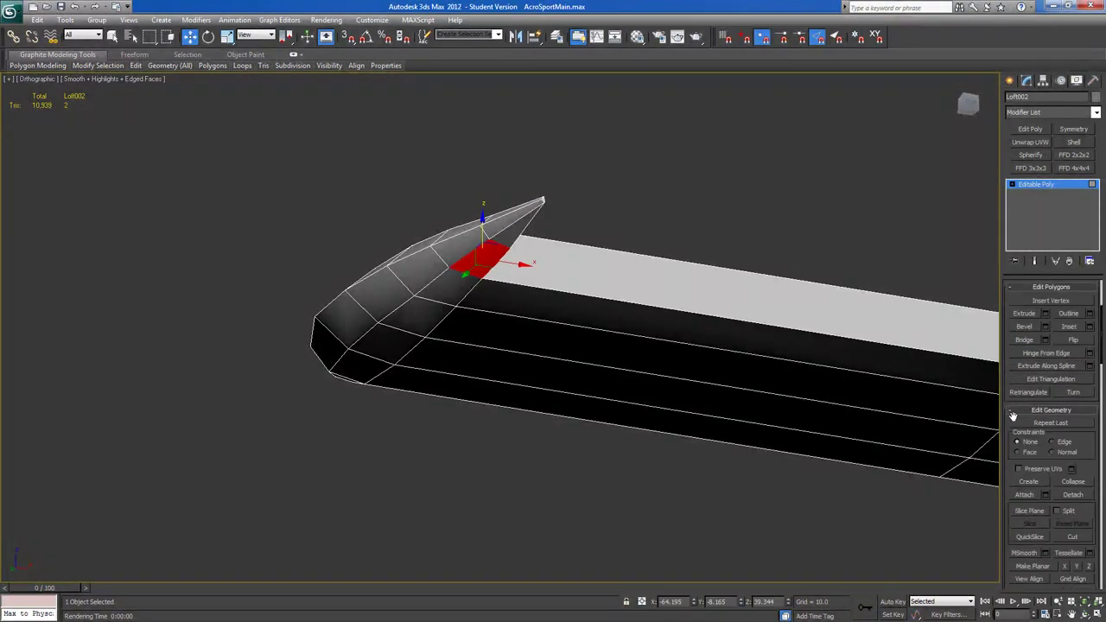
left_click(507, 241)
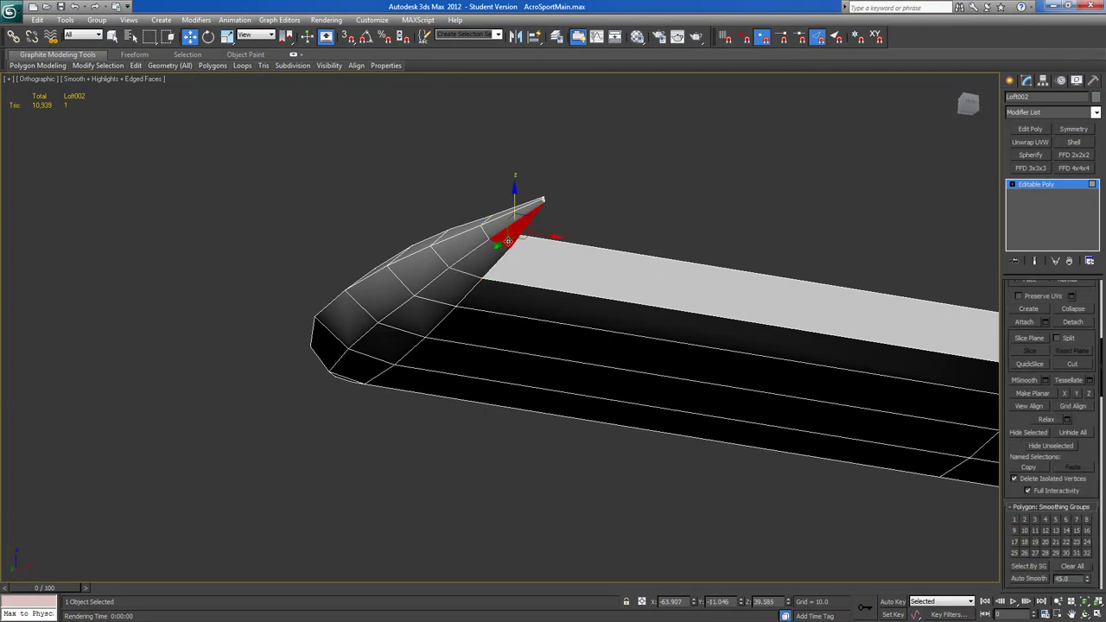
left_click(1015, 521)
Assign smoothing group 2 to the cap polygons on the inner side of the wing tip.
mouse_move(498, 371)
middle_mouse_down("alt")
mouse_move(446, 388)
mouse_move(428, 325)
mouse_move(429, 380)
mouse_move(461, 402)
mouse_move(457, 412)
middle_mouse_up("alt")
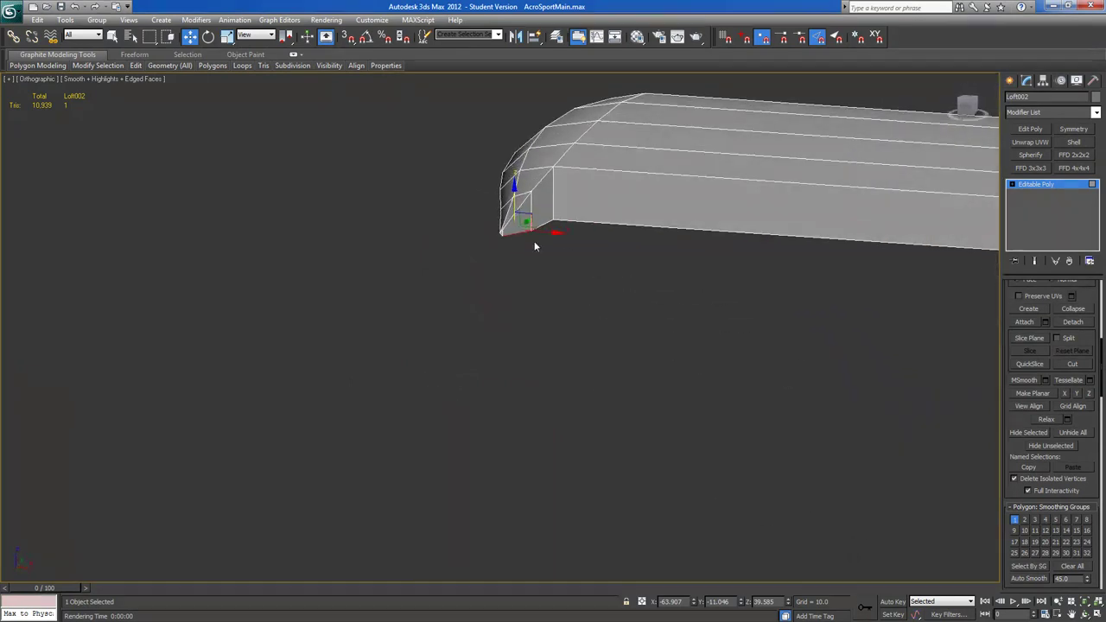
middle_click_drag(544, 192, 329, 229, "alt")
left_click(711, 276)
left_click(329, 229)
left_click(311, 241, "ctrl")
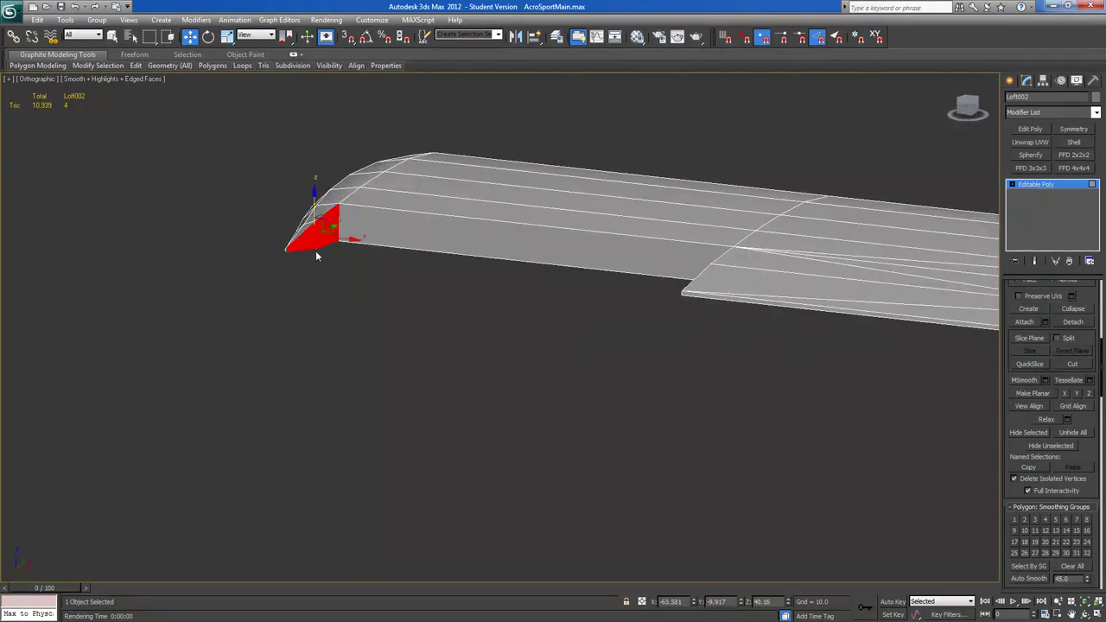
middle_click_drag(694, 471, 499, 413, "alt")
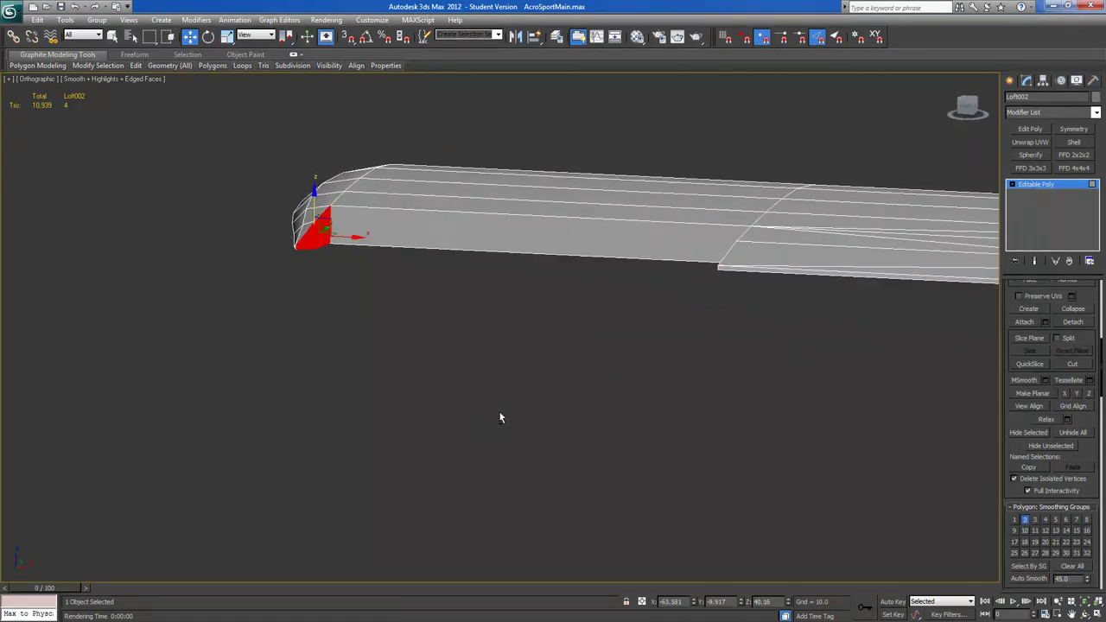
Check the trailing-edge strip's smoothing group and assign group 3 to the tiny polygons at the tip's trailing point.
left_click(722, 268)
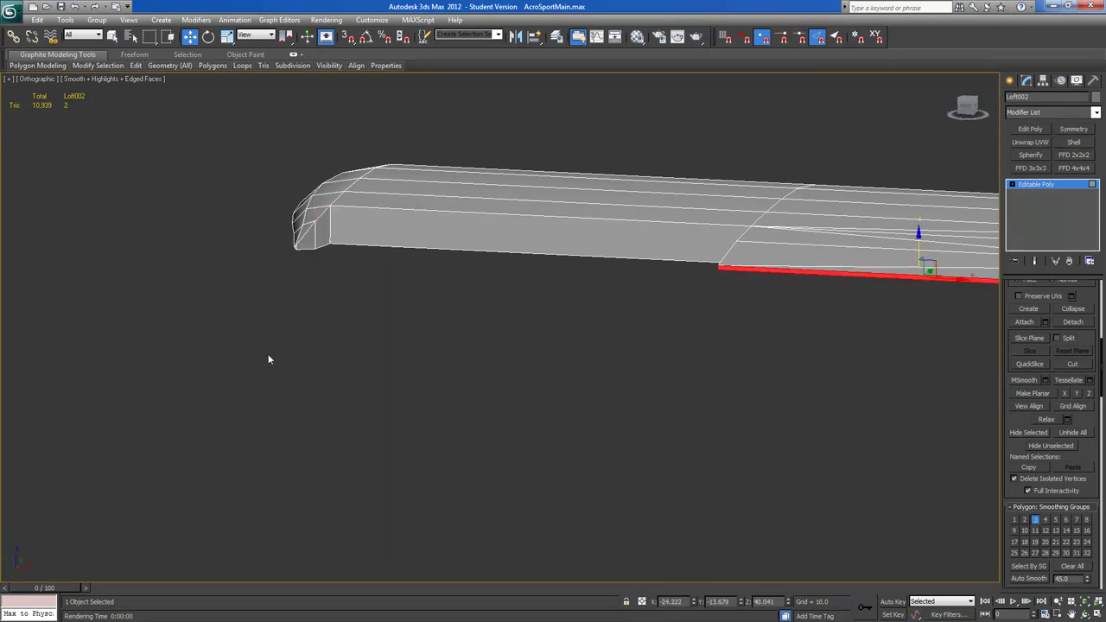
middle_click_drag(268, 355, 429, 413)
scroll(436, 417, "up", 4)
left_click(328, 263)
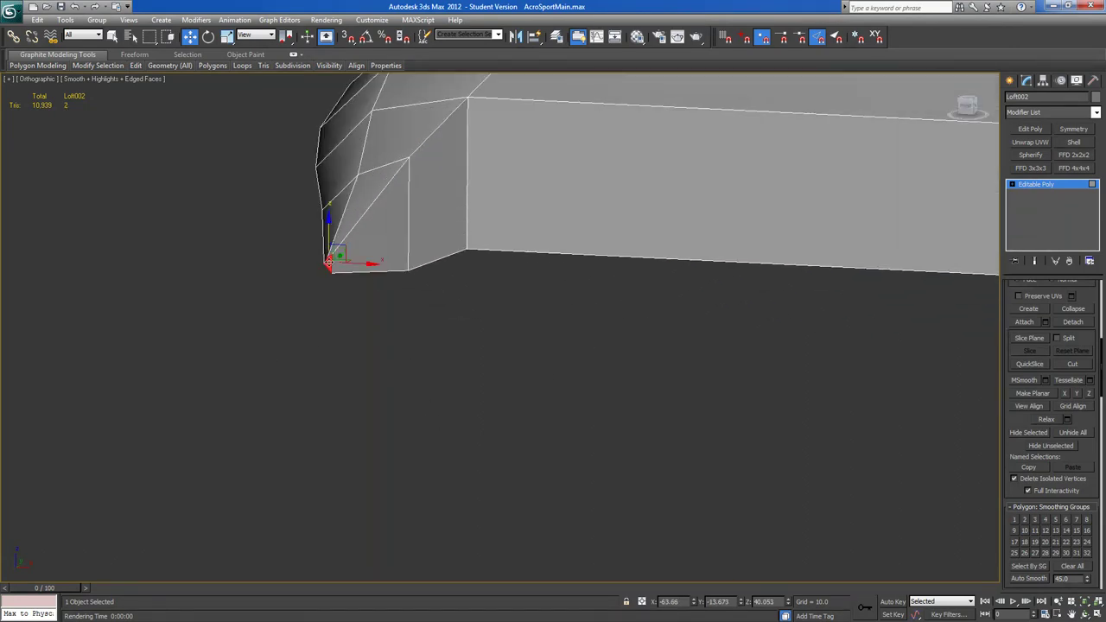
Examine the wing's smooth shading from several angles with edged faces turned off, and turn edged faces back on.
middle_click_drag(584, 311, 515, 335)
scroll(317, 368, "down", 4)
scroll(508, 323, "down", 5)
middle_click_drag(726, 441, 472, 464)
scroll(420, 377, "down", 4)
scroll(588, 368, "up", 5)
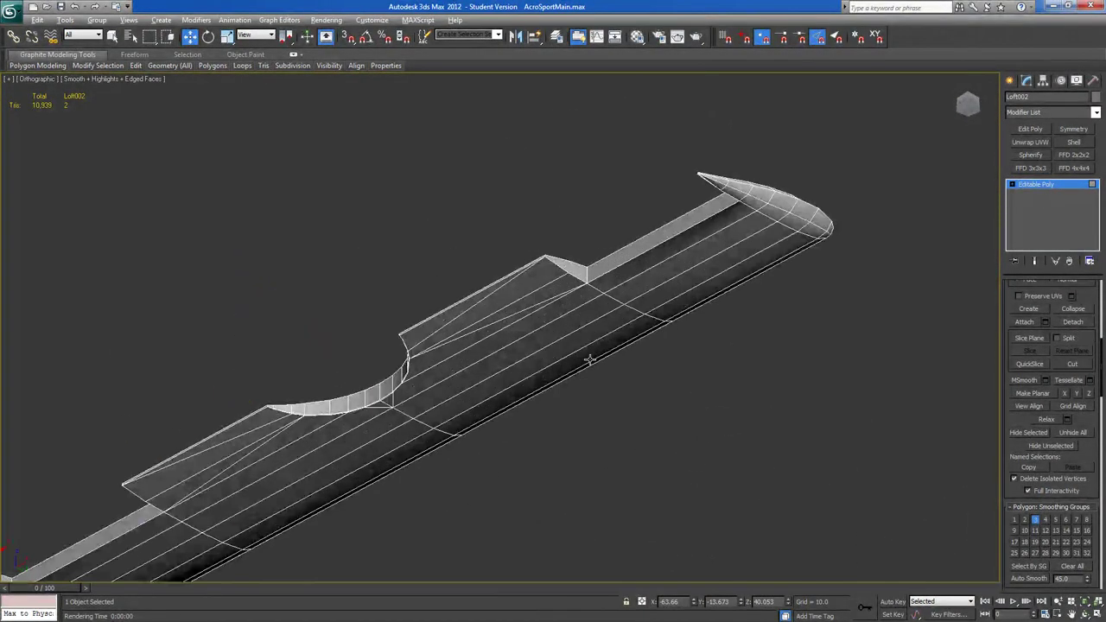
left_click(151, 79)
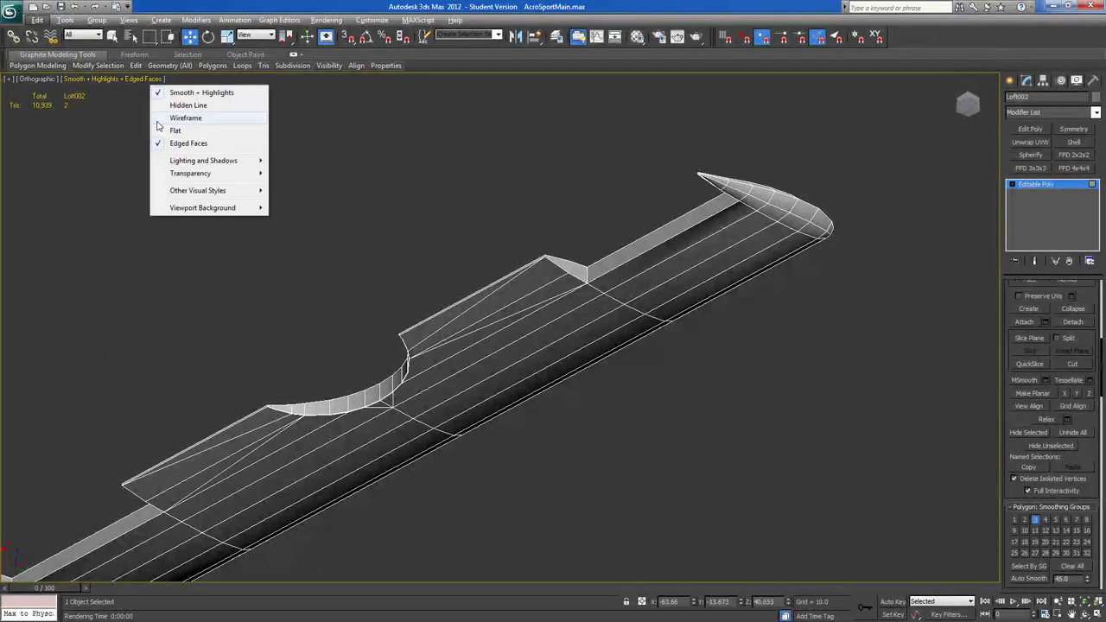
left_click(181, 143)
scroll(585, 340, "down", 2)
middle_click_drag(585, 340, 667, 302)
middle_click_drag(730, 323, 591, 248, "alt")
left_click(80, 79)
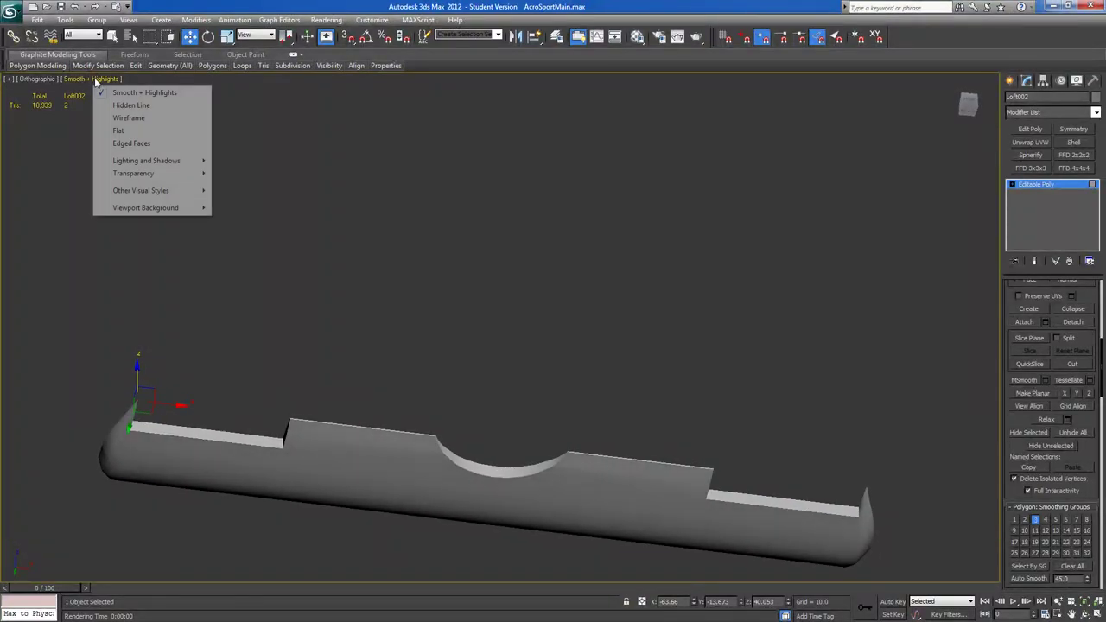
left_click(128, 143)
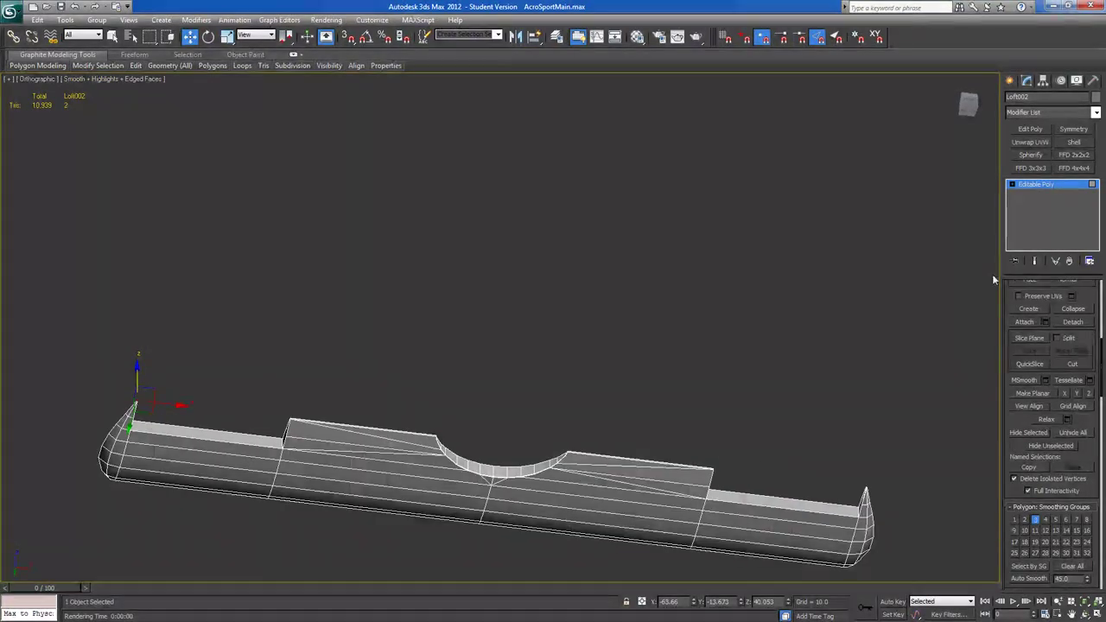
left_click(1074, 129)
middle_click_drag(553, 361, 738, 331, "alt")
key("1")
left_click(1068, 261)
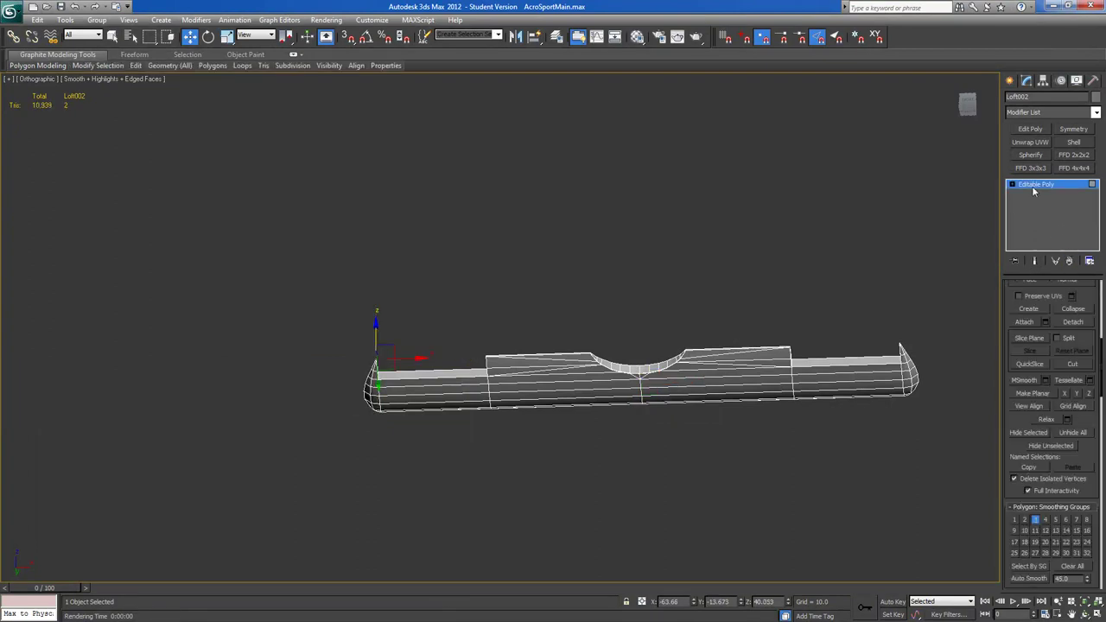
Apply a Symmetry modifier to the whole wing, mirrored across X with Flip enabled and a weld threshold of 0.01.
left_click(1071, 131)
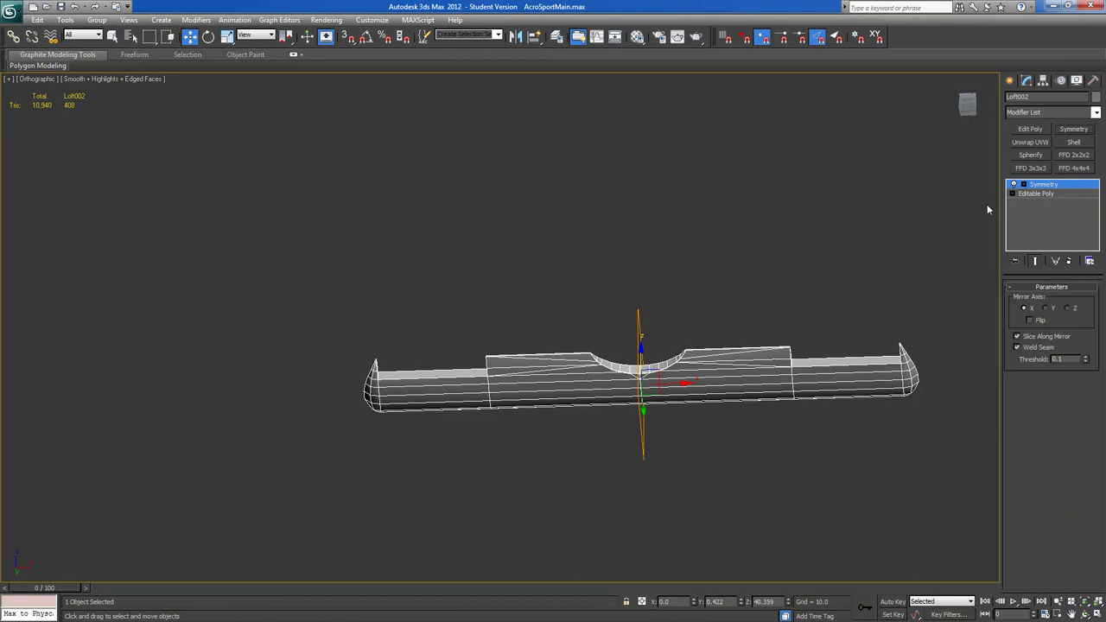
scroll(707, 351, "up", 1)
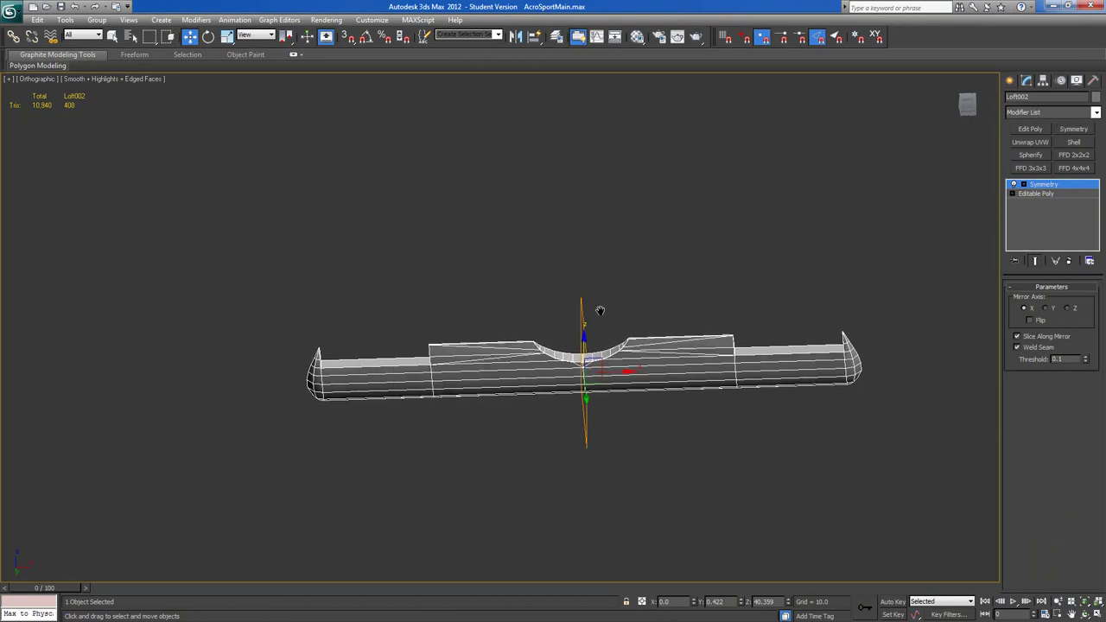
scroll(587, 309, "up", 2)
middle_click_drag(588, 310, 743, 305, "alt")
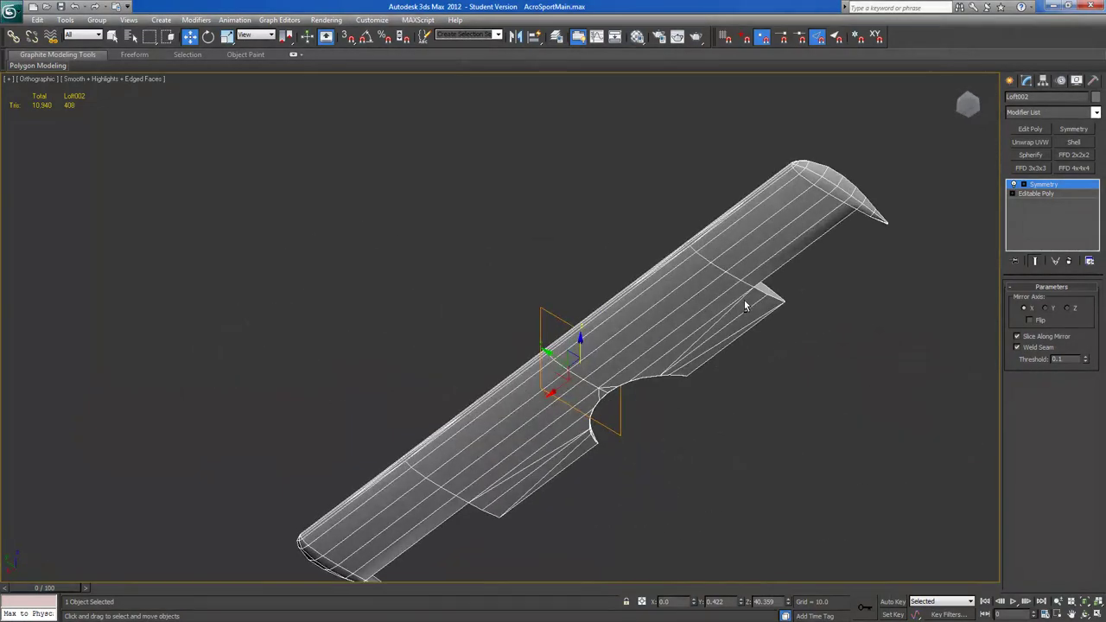
left_click(1028, 321)
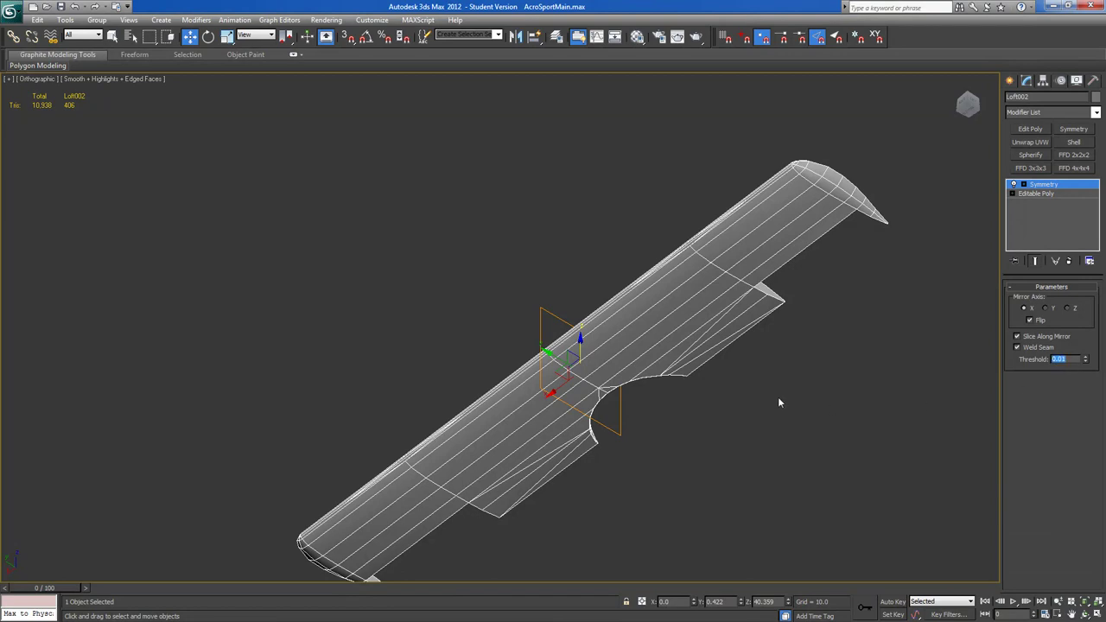
middle_click_drag(773, 398, 674, 489, "alt")
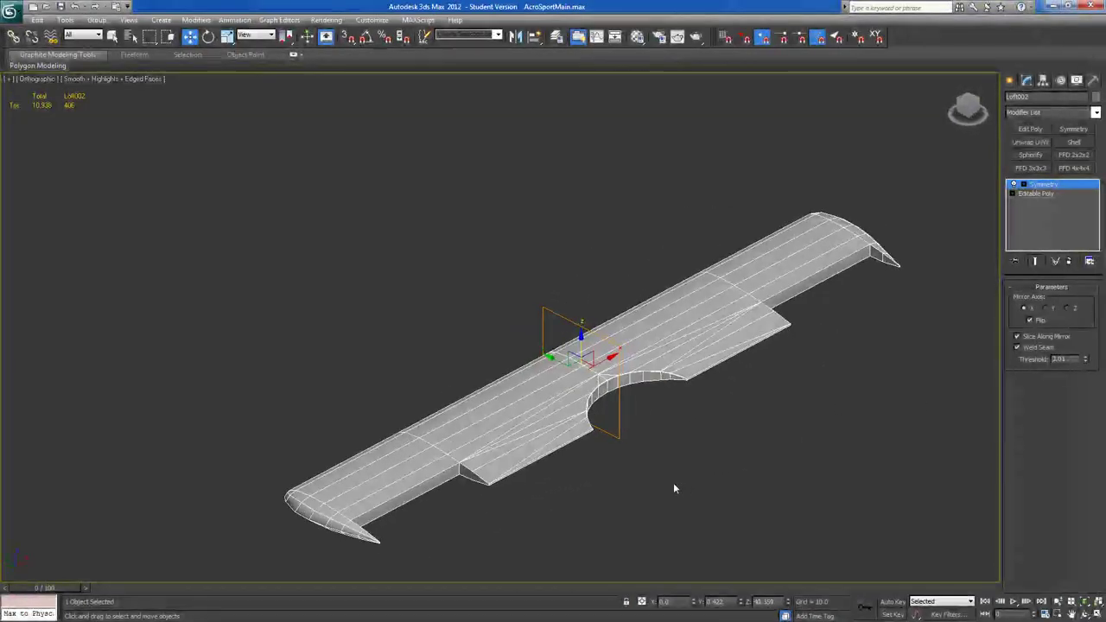
Unhide all airplane parts and deselect the upper wing.
right_click(672, 478)
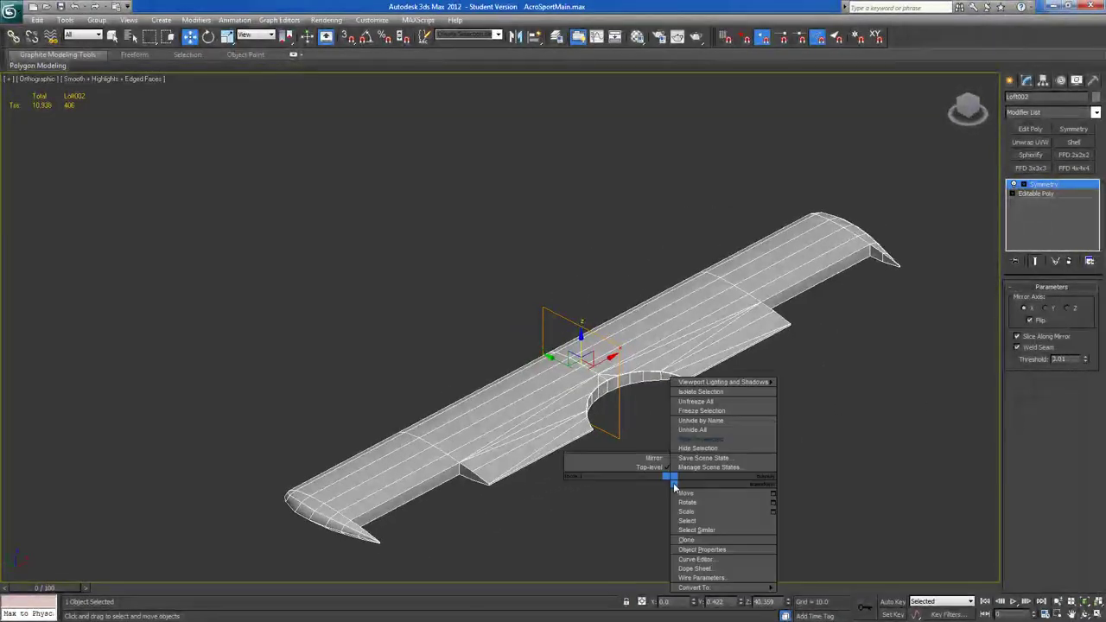
left_click(691, 432)
scroll(255, 166, "down", 2)
middle_click_drag(228, 145, 247, 169, "alt")
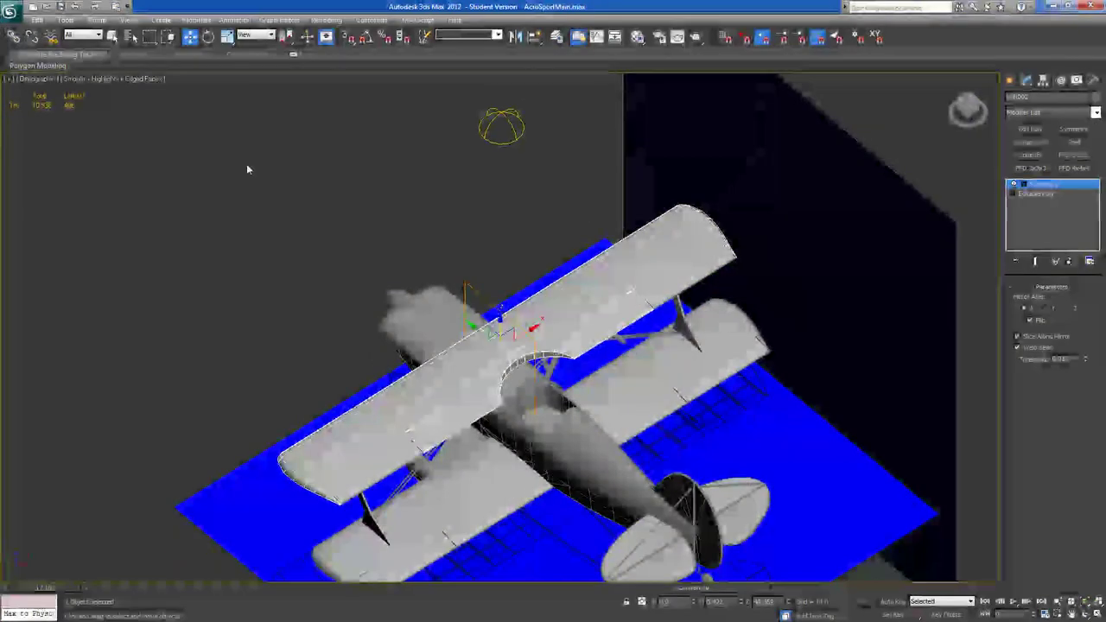
left_click(247, 170)
middle_click_drag(370, 293, 444, 215, "alt")
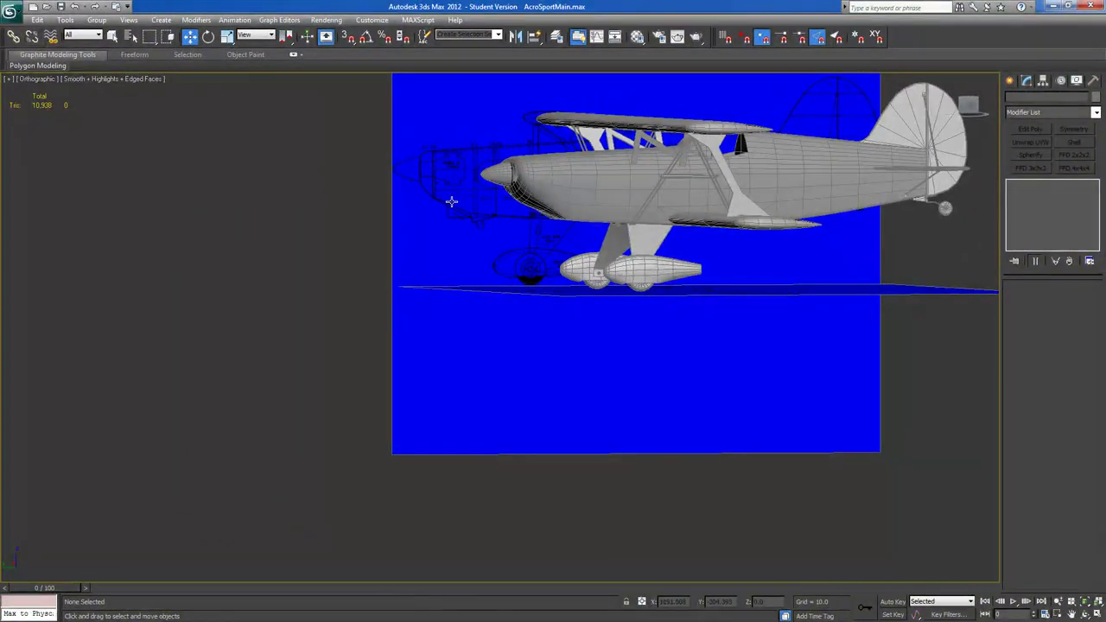
Switch to the Left view and select the fuselage at the nose section.
left_click(975, 106)
middle_click_drag(540, 333, 584, 291)
scroll(489, 341, "up", 8)
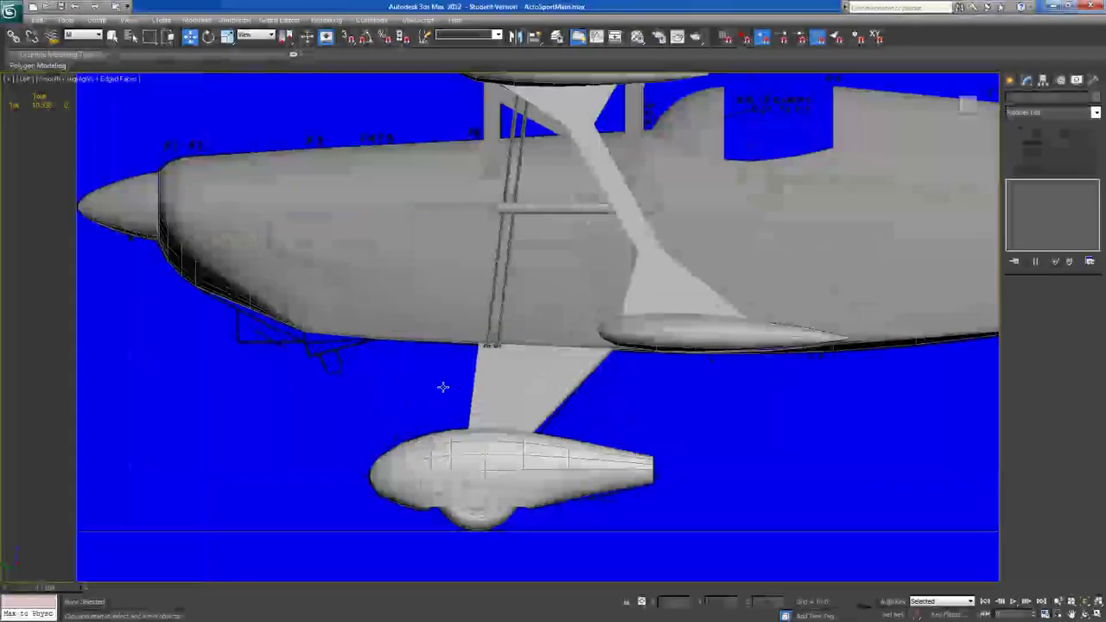
middle_click_drag(403, 394, 545, 415)
scroll(489, 361, "up", 2)
middle_click_drag(424, 329, 532, 401)
left_click(656, 299)
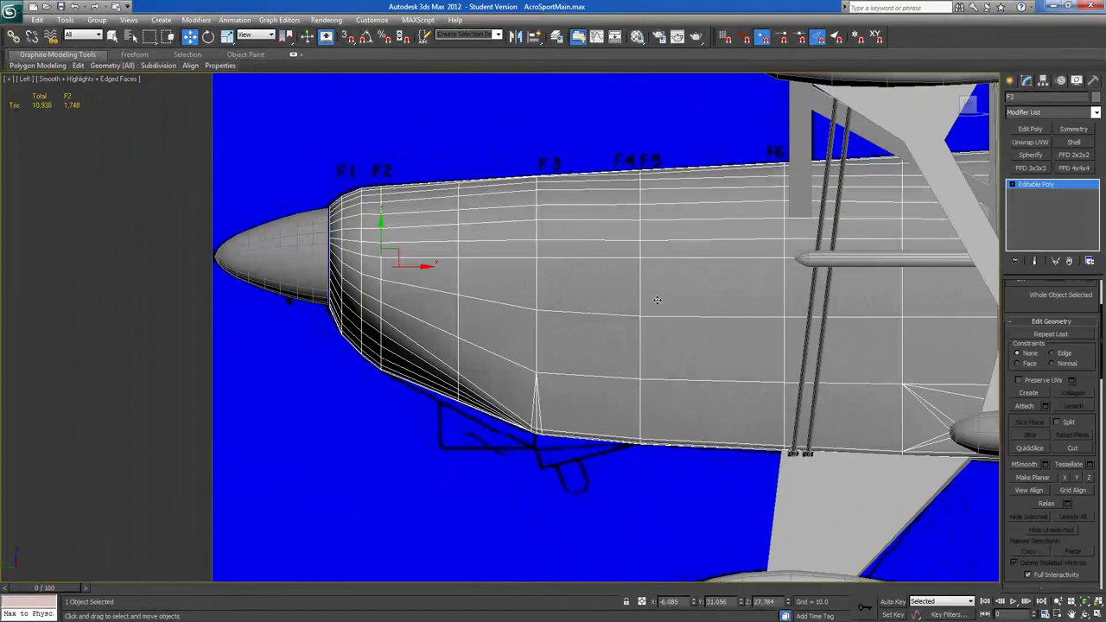
With the Edge constraint on, slide the fuselage vertex ring between F2 and F3 forward to the blueprint scoop's front edge.
scroll(1020, 304, "up", 3)
left_click(1036, 301)
left_click(1022, 302)
left_click_drag(434, 150, 473, 474)
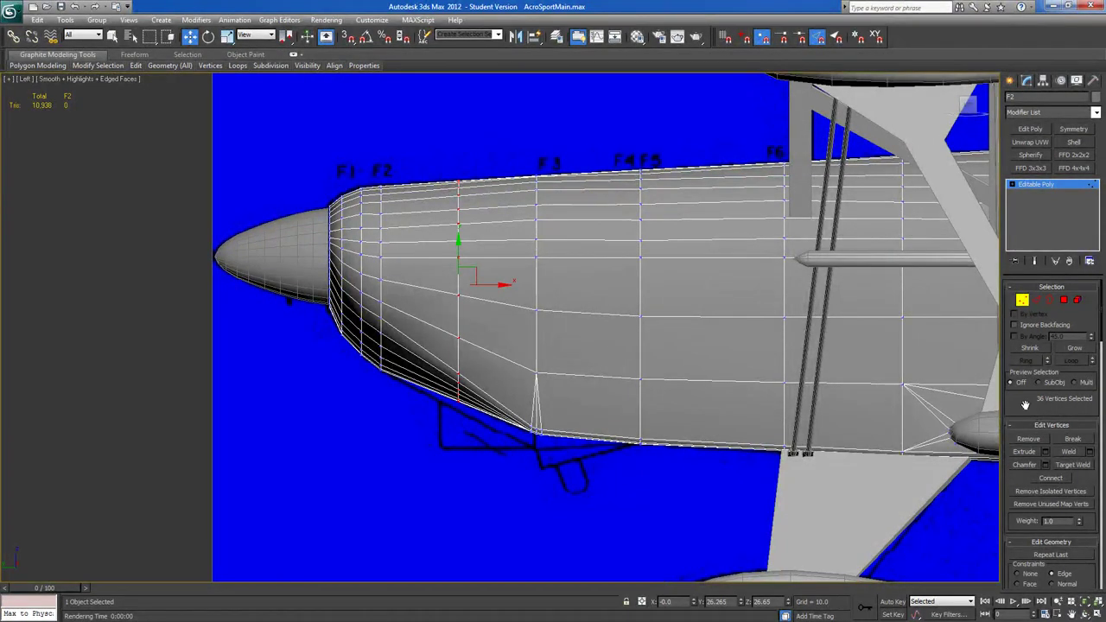
left_click_drag(485, 285, 468, 287)
right_click(467, 287)
left_click_drag(439, 161, 489, 484)
left_click_drag(493, 285, 467, 291)
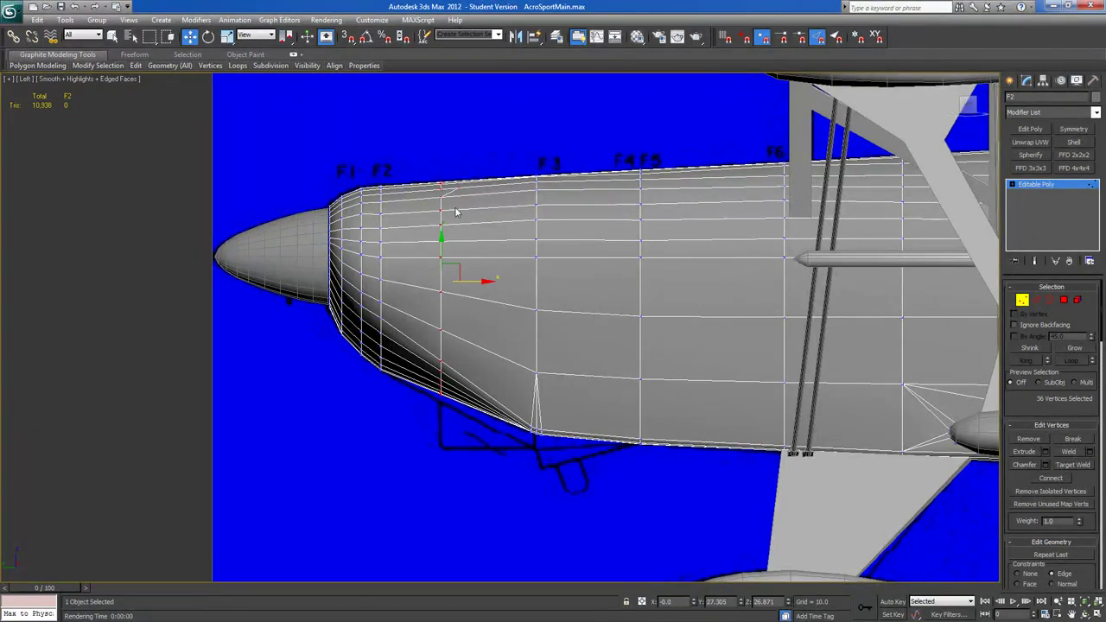
Target-weld the two stray vertices on the moved ring onto their neighbours and inspect the underside of the nose.
middle_click_drag(462, 225, 482, 287, "alt")
left_click(1074, 466)
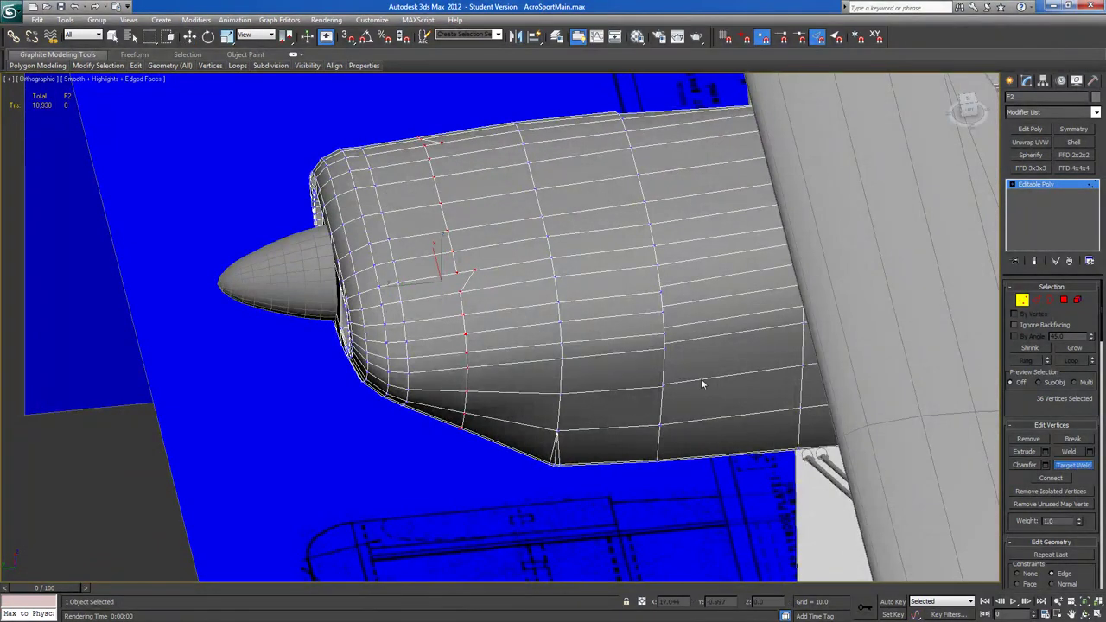
left_click(463, 274)
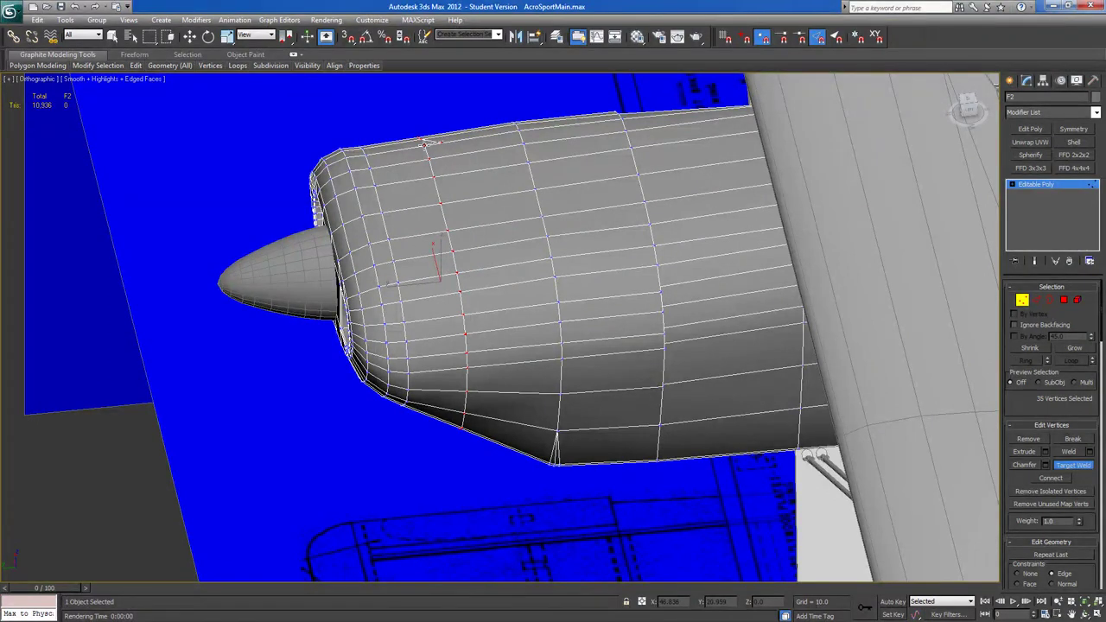
middle_click_drag(522, 231, 541, 286, "alt")
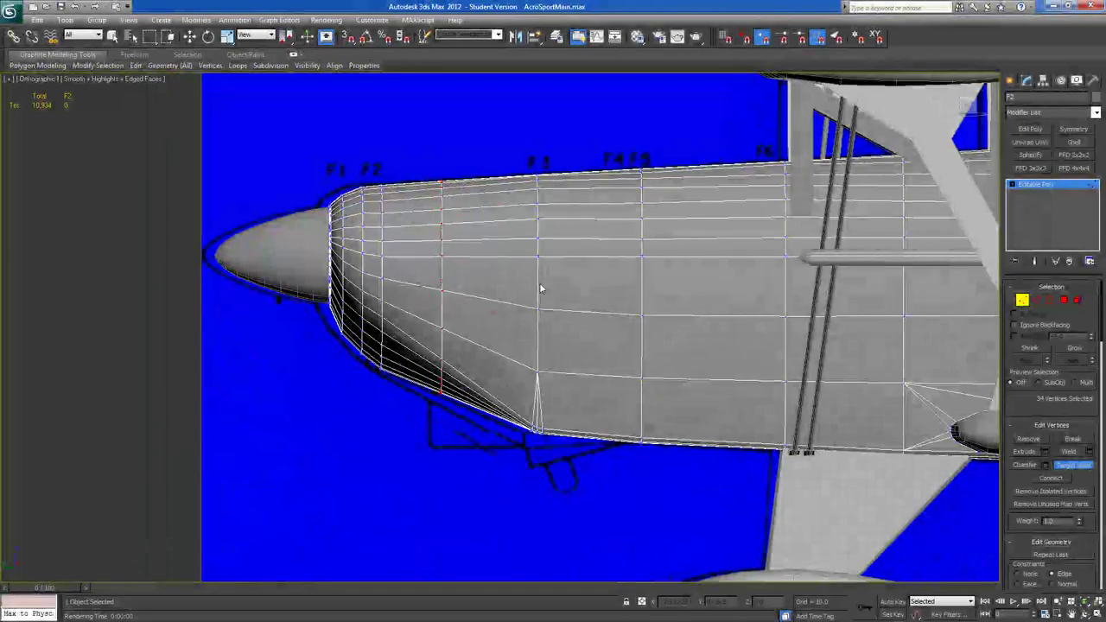
middle_click_drag(858, 329, 494, 331, "alt")
middle_click_drag(449, 377, 422, 406, "alt")
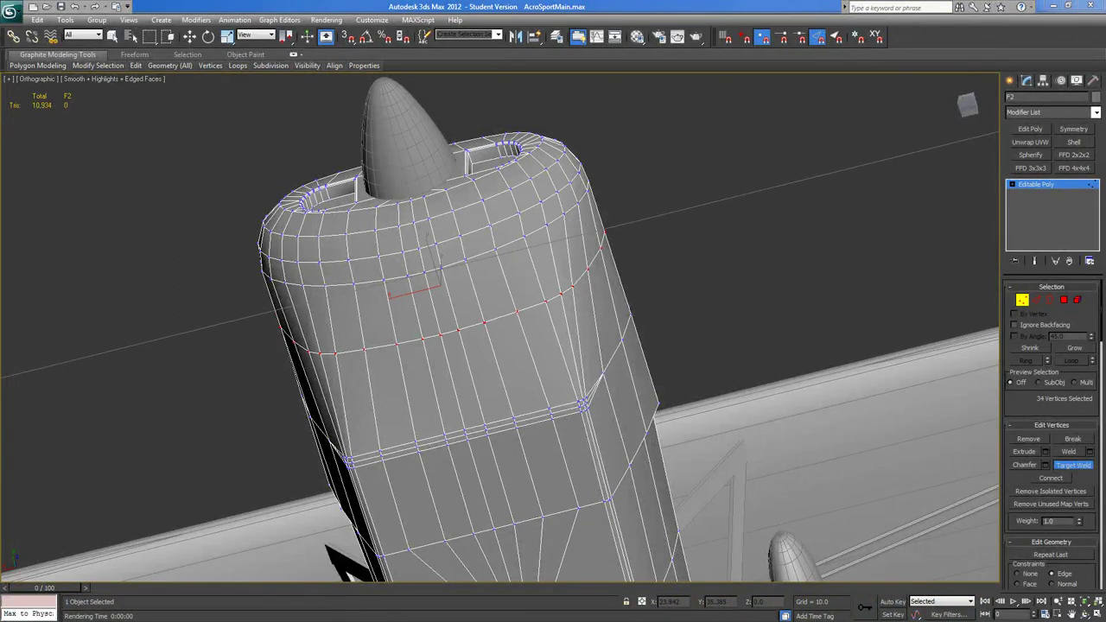
middle_click_drag(476, 376, 420, 390, "alt")
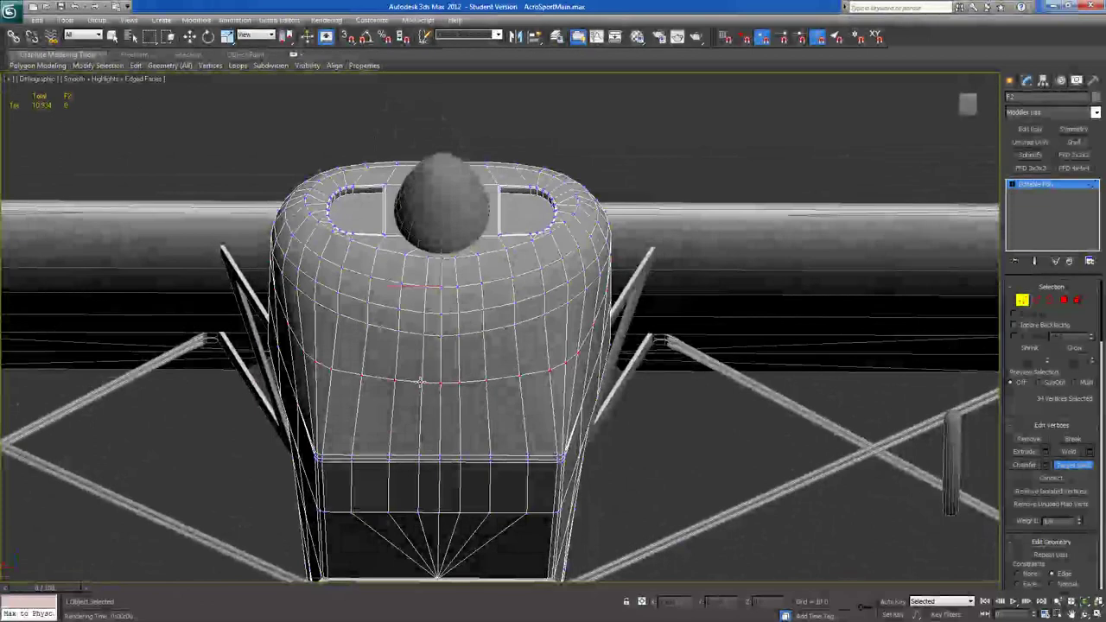
Select the eight belly vertices flanking the centre line on the moved ring and at F3, and scale them apart along X.
right_click(455, 400)
left_click(459, 383)
left_click(423, 382, "ctrl")
middle_click_drag(466, 422, 476, 320, "alt")
left_click(431, 415, "ctrl")
left_click(431, 412, "ctrl")
left_click(432, 407, "ctrl")
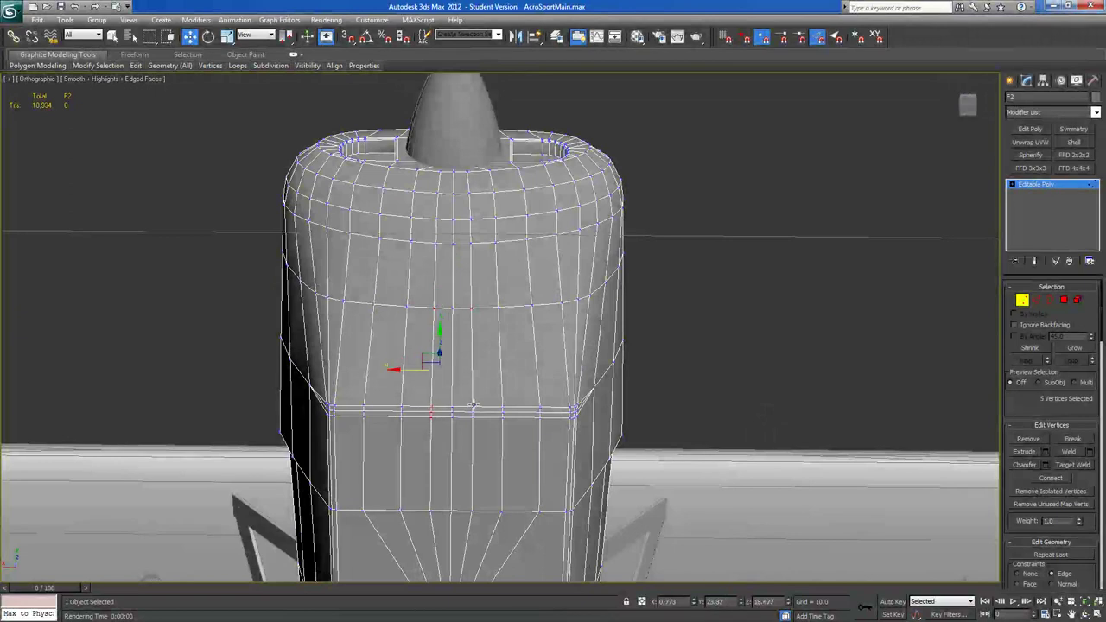
left_click(473, 413, "ctrl")
left_click(473, 415, "ctrl")
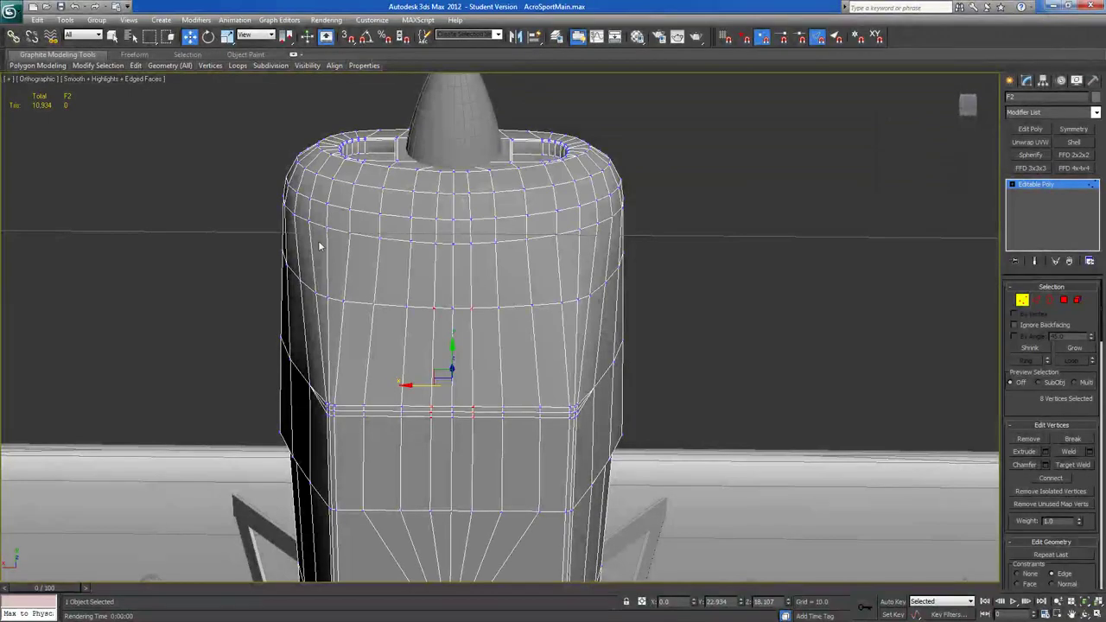
left_click(227, 37)
left_click_drag(400, 387, 375, 392)
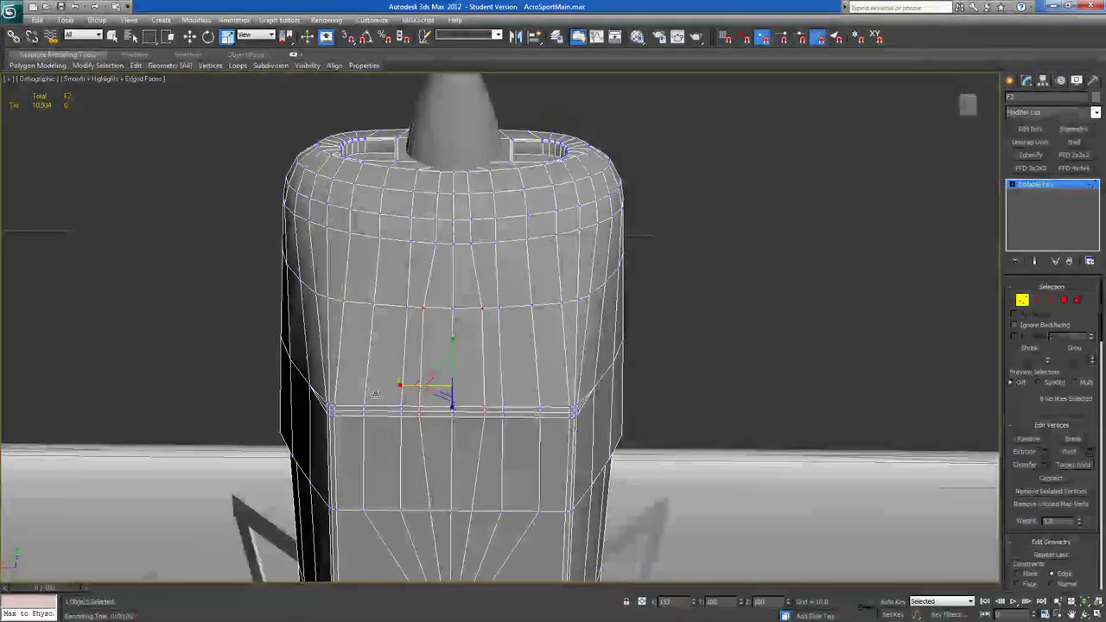
Target-weld the widened belly vertices onto the adjacent vertices of the moved ring and the F3 strip on both sides.
middle_click_drag(375, 392, 536, 378, "alt")
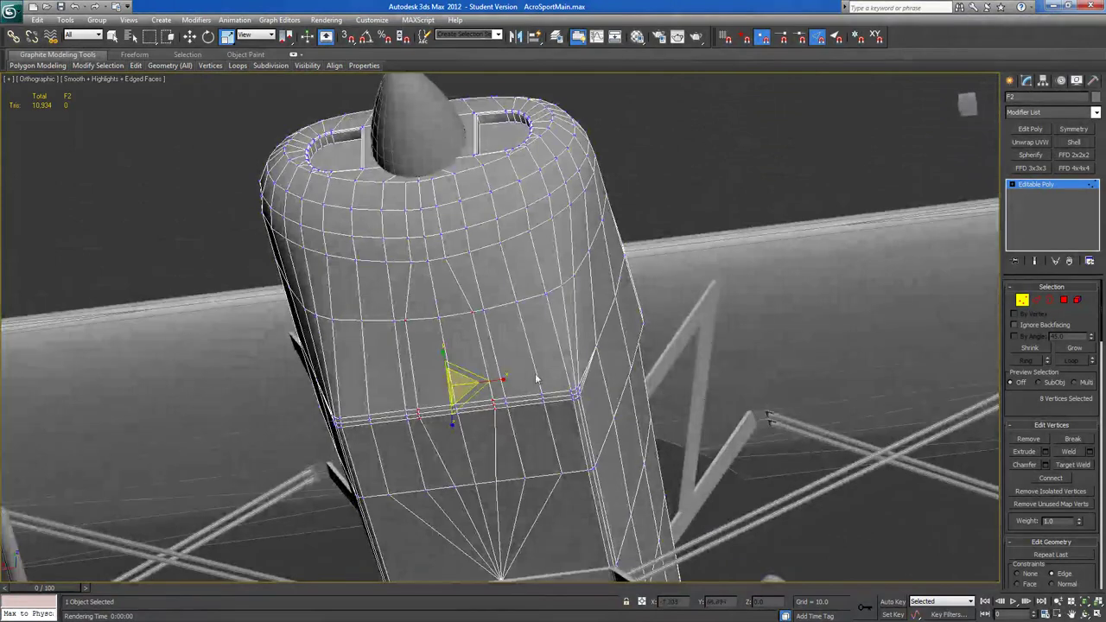
left_click(1064, 465)
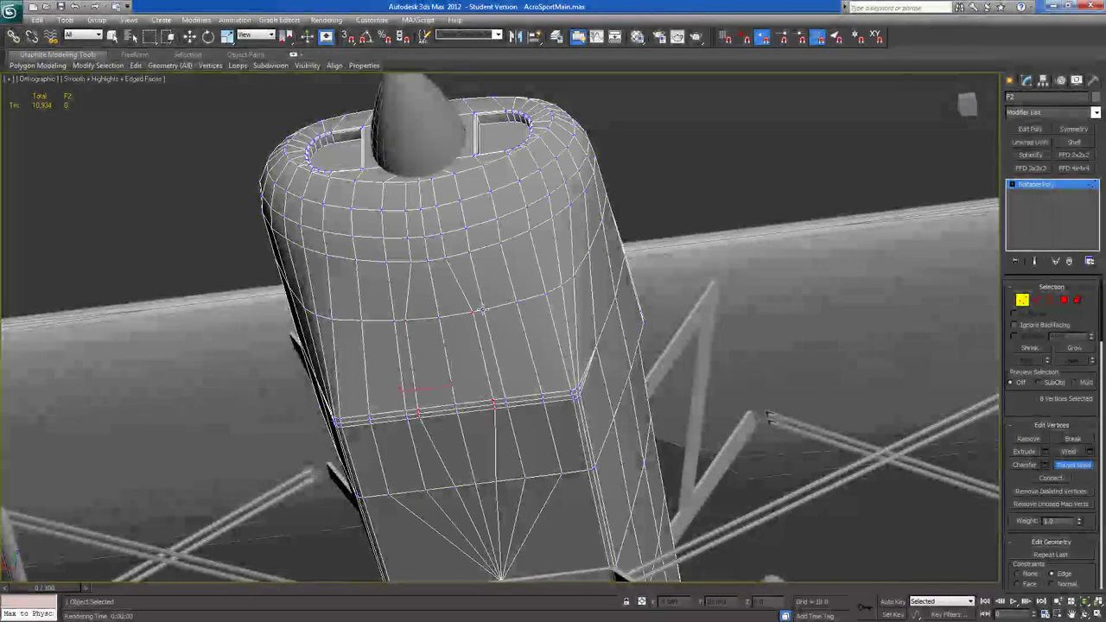
middle_click_drag(482, 308, 496, 277, "alt")
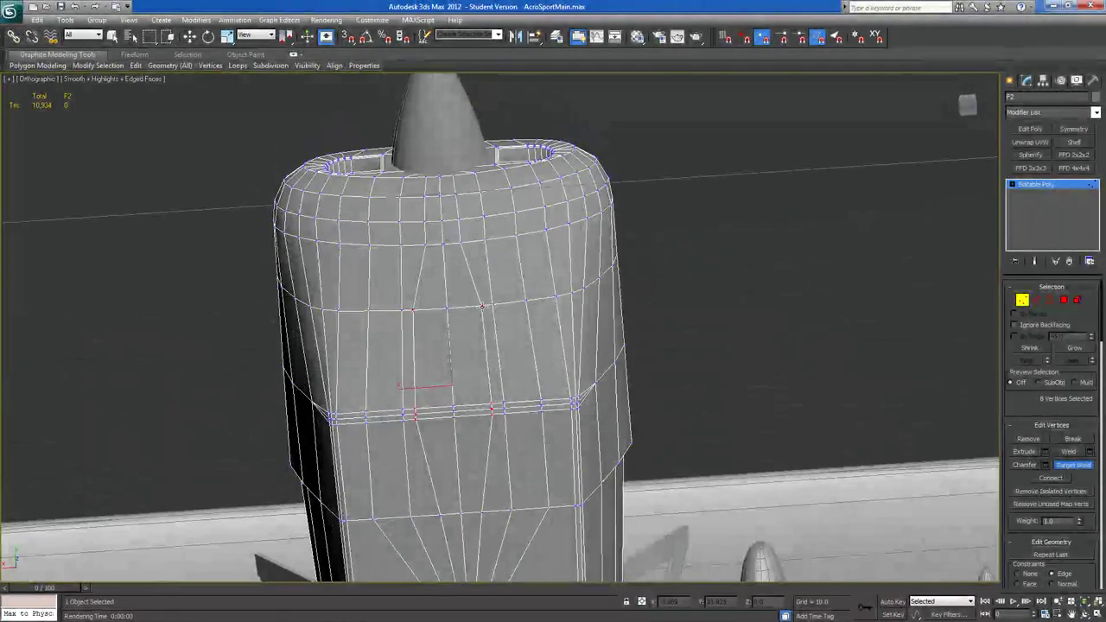
left_click(491, 303)
left_click(496, 406)
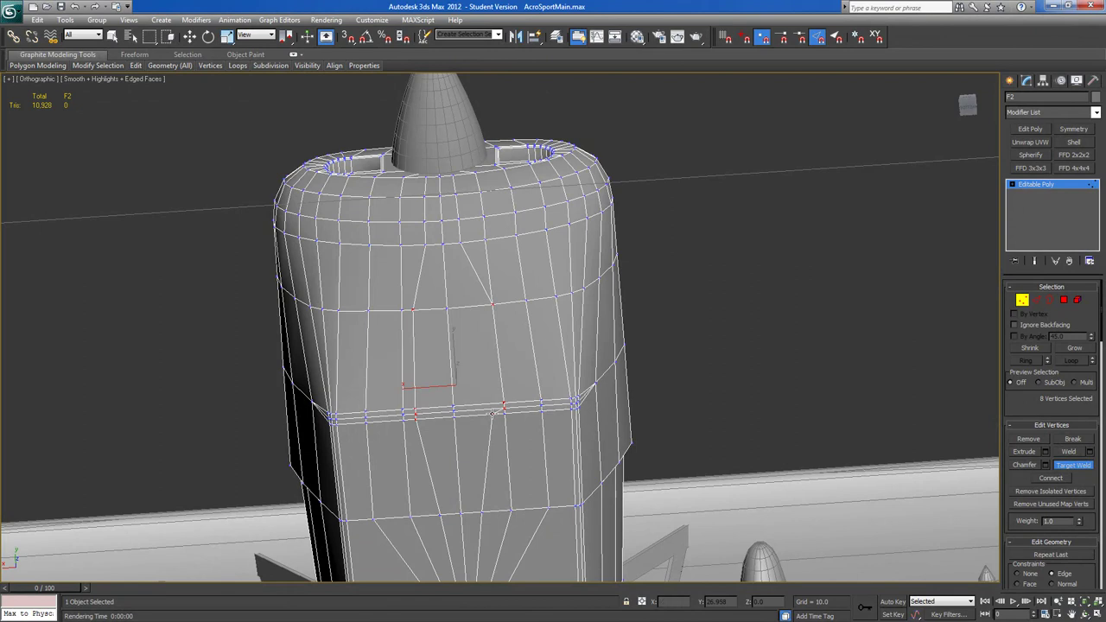
left_click(503, 411)
left_click(403, 416)
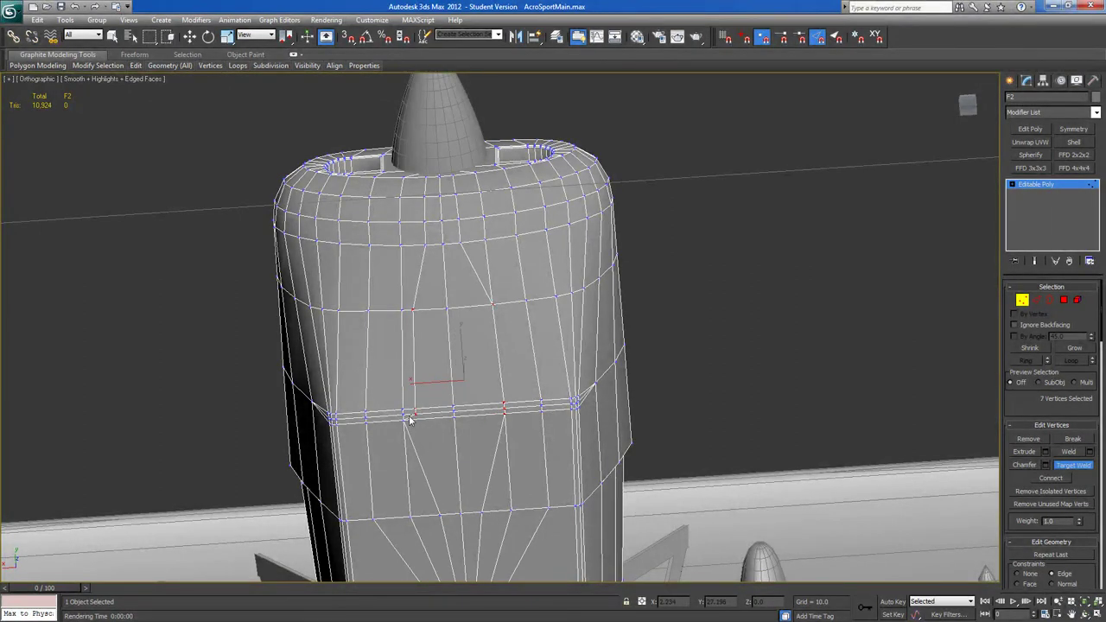
left_click(404, 416)
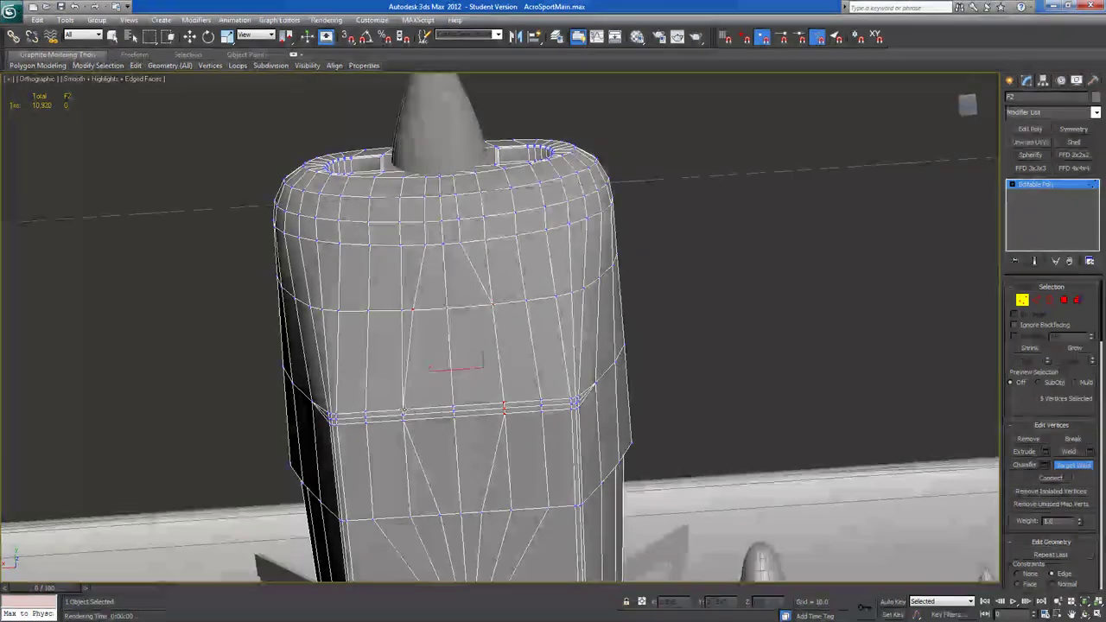
left_click(401, 307)
Scale the two welded ring vertices beside the belly centre line apart along X to line up with the F3 vertices.
middle_click_drag(792, 218, 748, 321, "alt")
left_click(1075, 466)
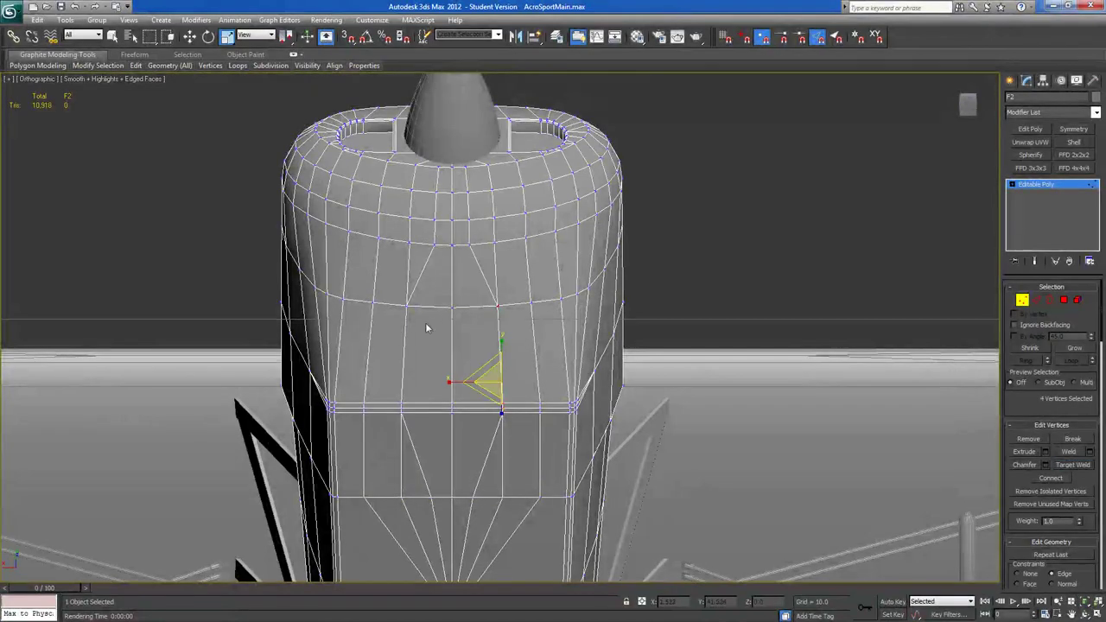
left_click(405, 307)
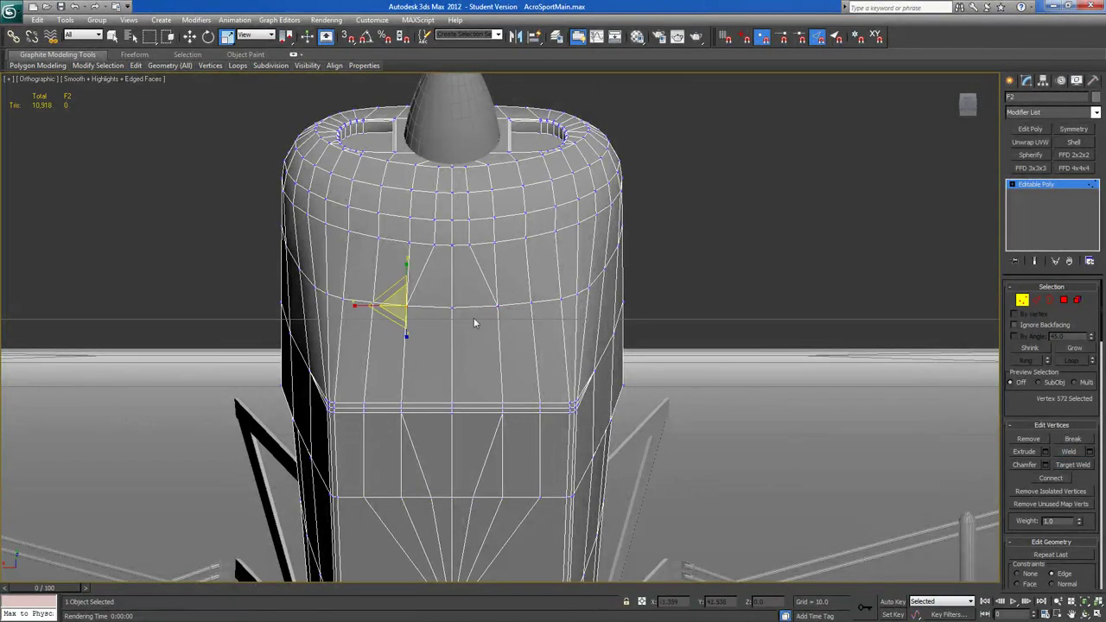
middle_click_drag(497, 305, 496, 351, "alt")
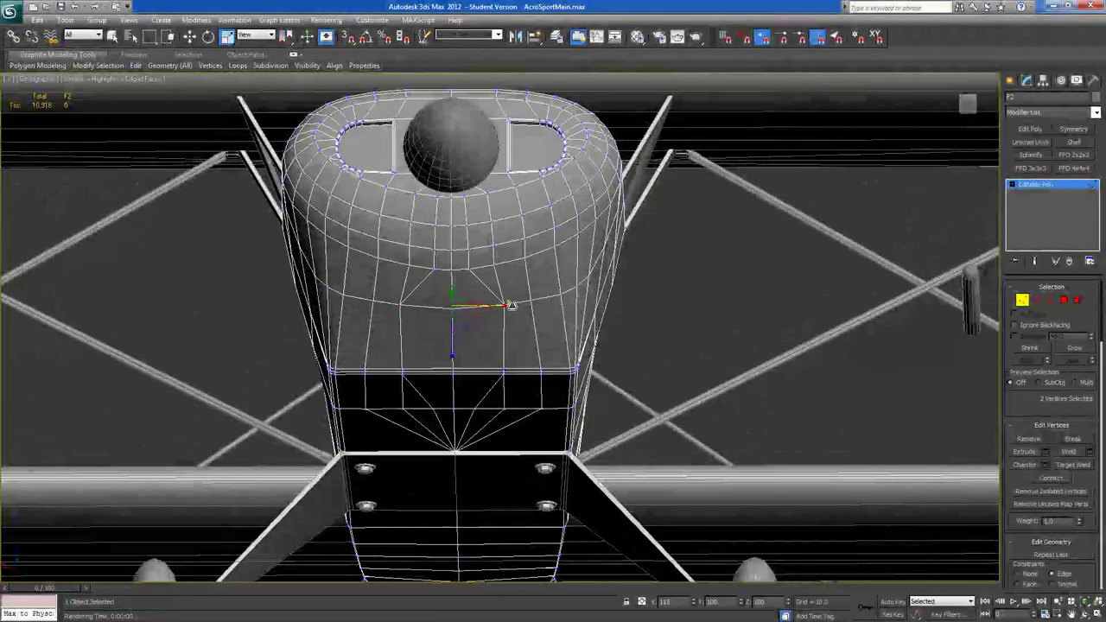
left_click_drag(511, 305, 510, 304)
middle_click_drag(511, 304, 528, 199, "alt")
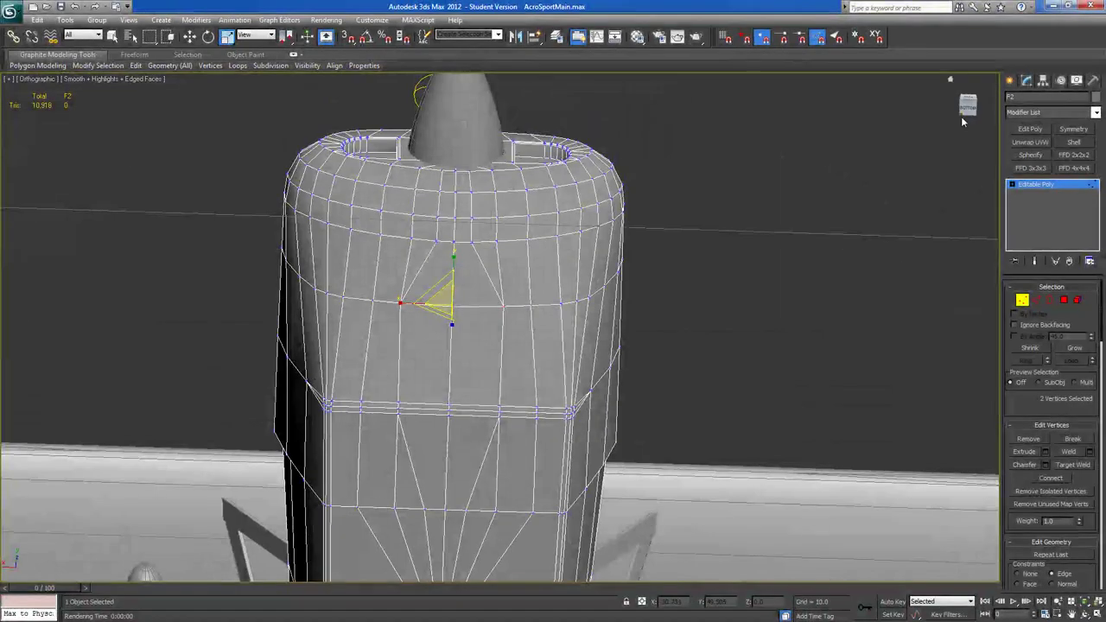
left_click(968, 114)
middle_click_drag(549, 415, 506, 503)
scroll(510, 497, "up", 4)
middle_click_drag(454, 409, 616, 467)
scroll(580, 454, "up", 2)
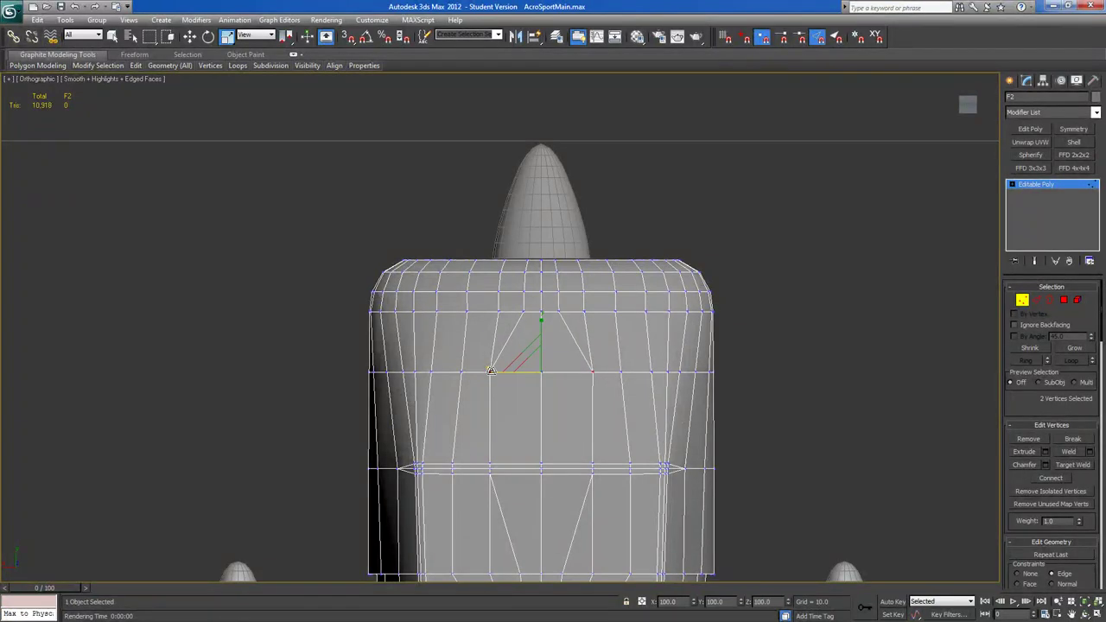
Select the four belly polygons flanking the centre line between the moved ring and F3, including the thin strip.
middle_click_drag(647, 415, 566, 318)
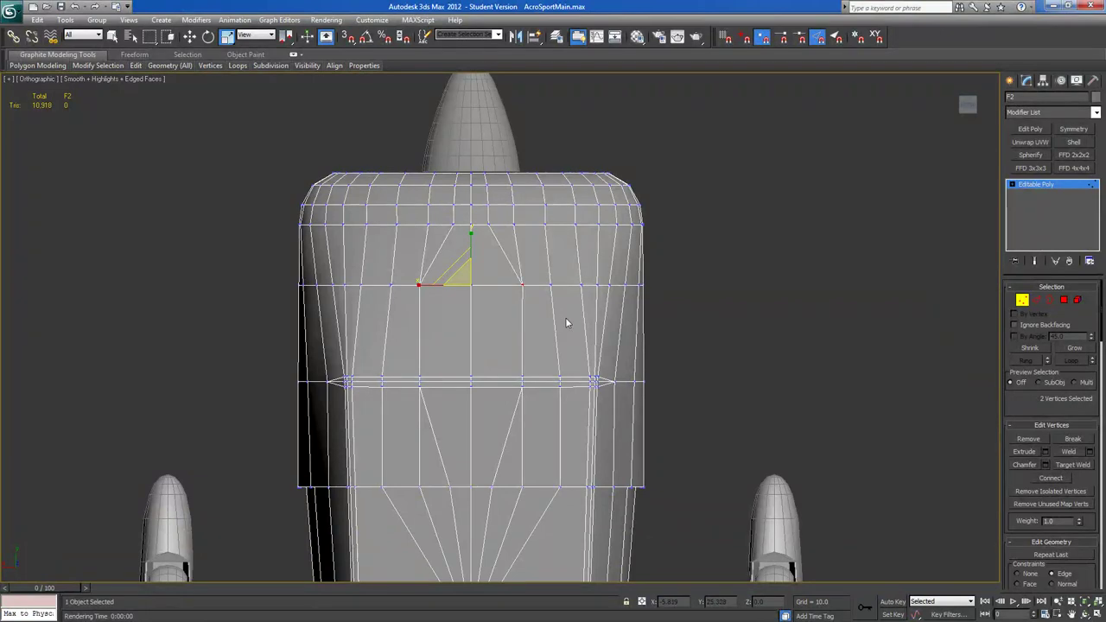
left_click(1063, 300)
left_click(485, 380)
left_click(451, 380, "ctrl")
left_click(450, 338, "ctrl")
left_click(495, 337, "ctrl")
middle_click_drag(496, 337, 471, 397, "alt")
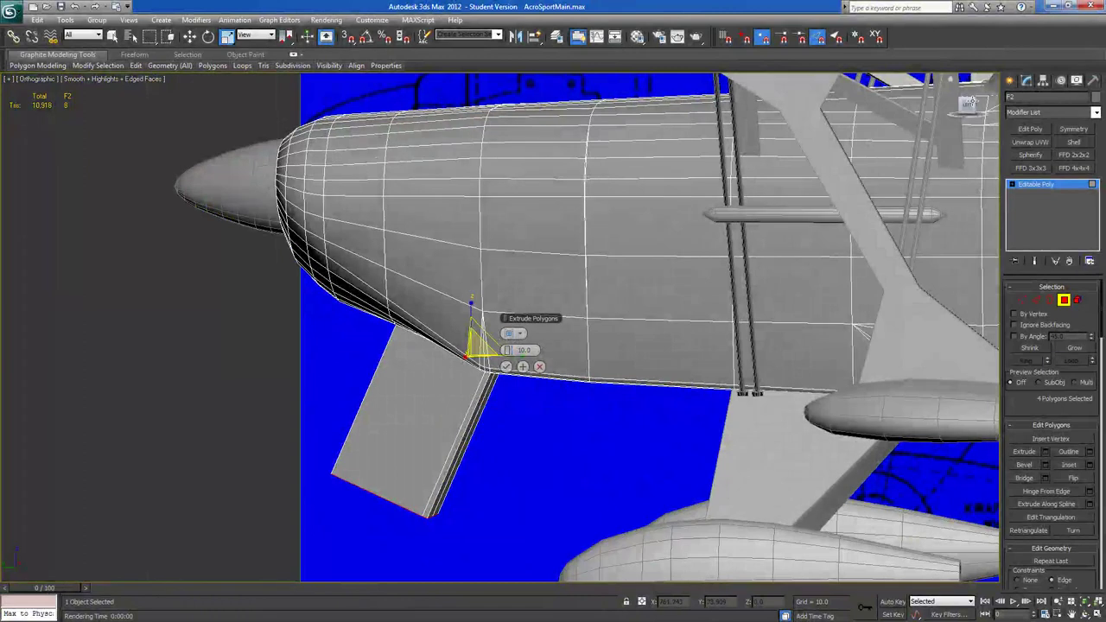
Make the fuselage see-through over the blueprint in the Left view and extrude the selected belly polygons by 3.805.
left_click(968, 106)
middle_click_drag(438, 412, 330, 237)
scroll(476, 344, "up", 7)
scroll(497, 359, "up", 2)
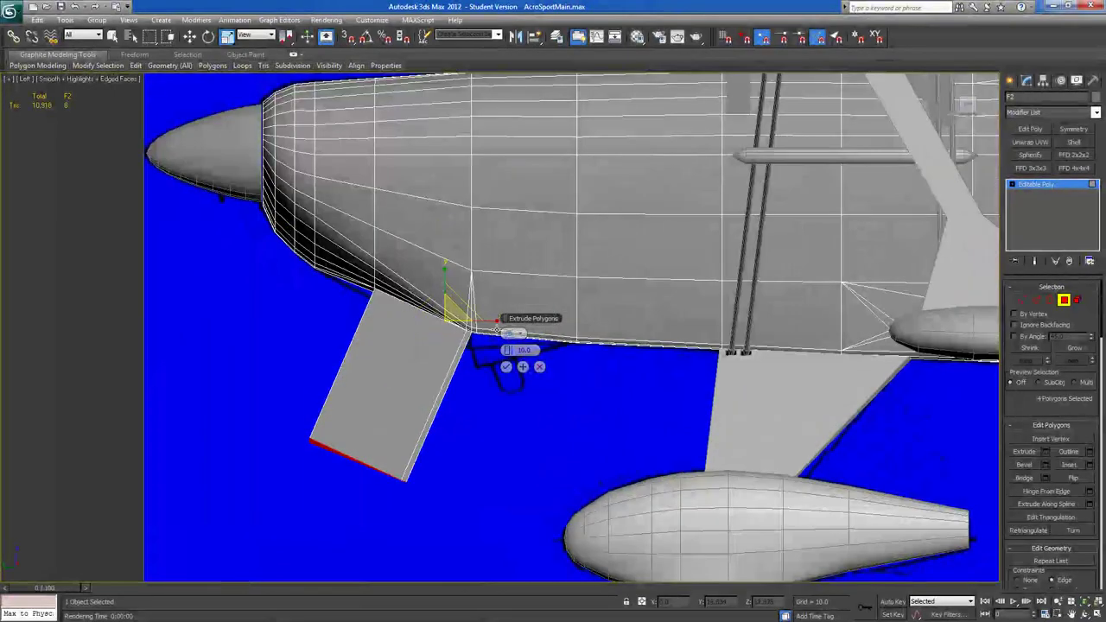
left_click(509, 335)
left_click(509, 336)
left_click(509, 335)
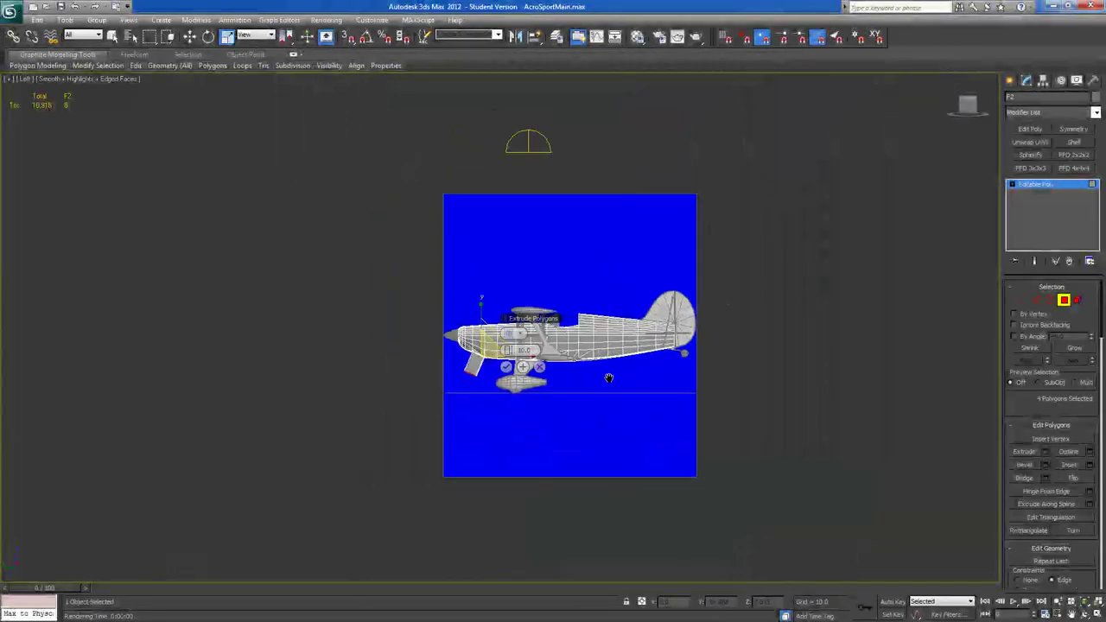
scroll(618, 380, "up", 8)
scroll(618, 381, "up", 8)
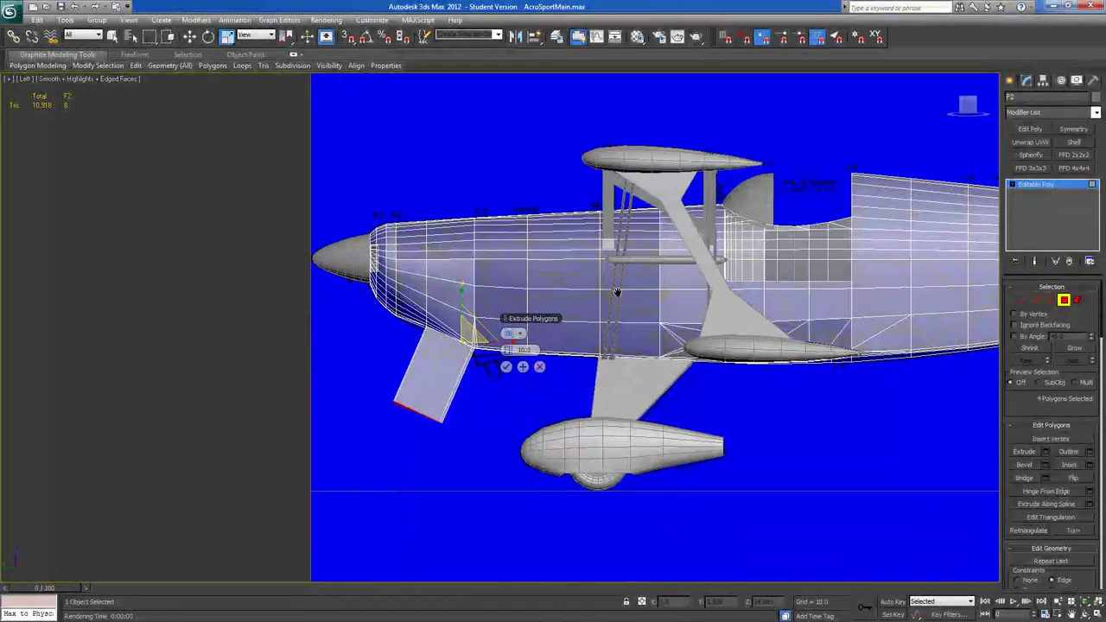
left_click_drag(508, 350, 403, 334)
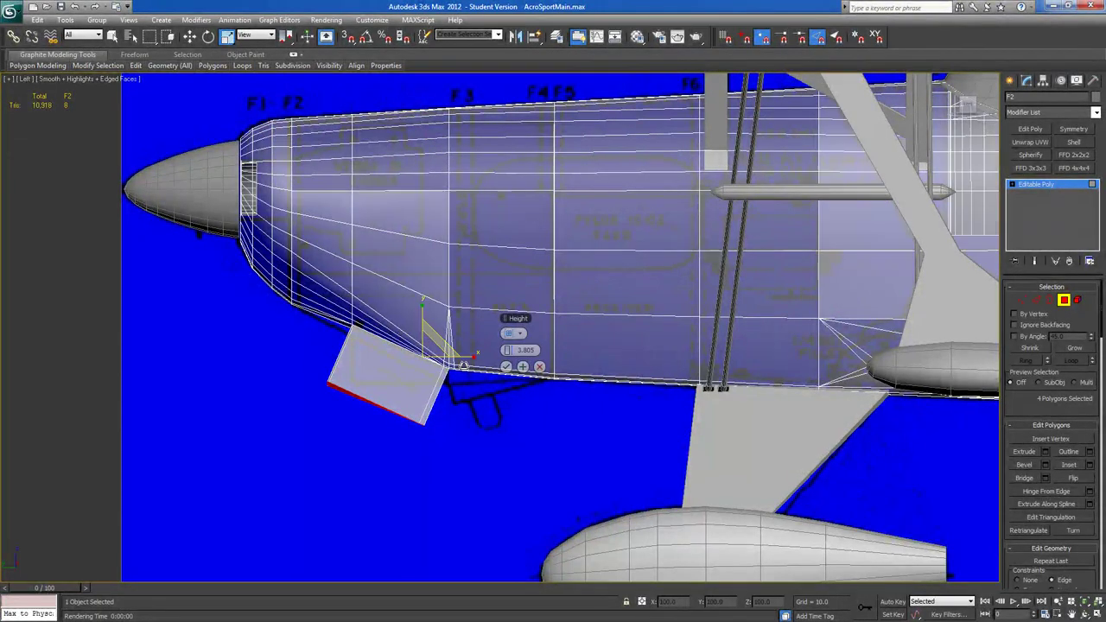
left_click(505, 367)
Try to move the extruded scoop faces backward and up toward the blueprint outline, and undo both moves.
left_click(191, 37)
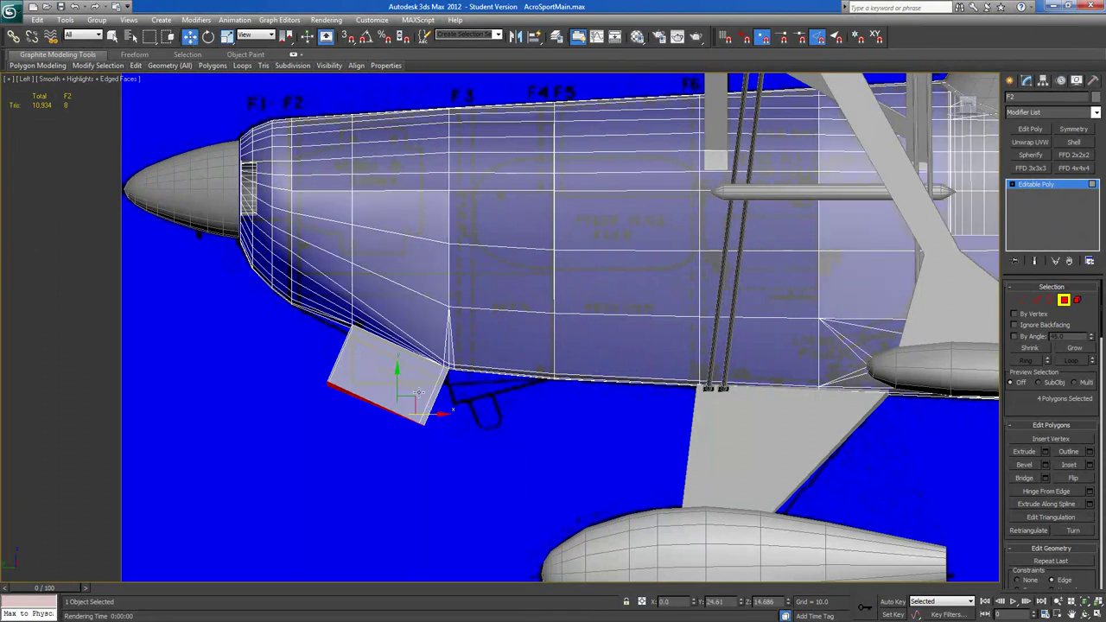
left_click_drag(422, 417, 449, 417)
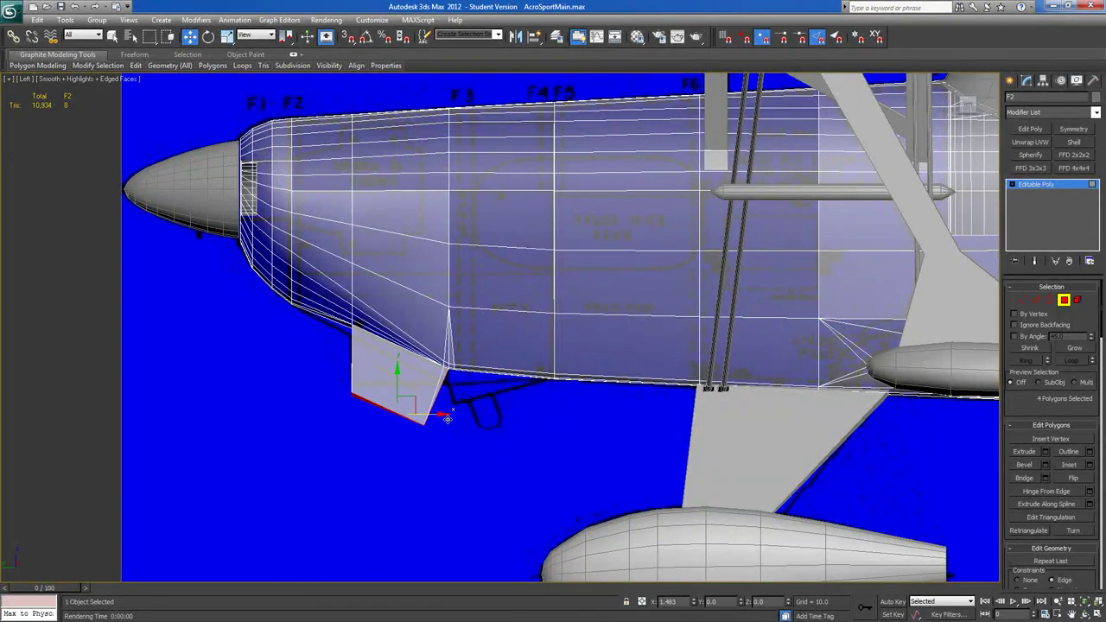
left_click_drag(411, 373, 412, 358)
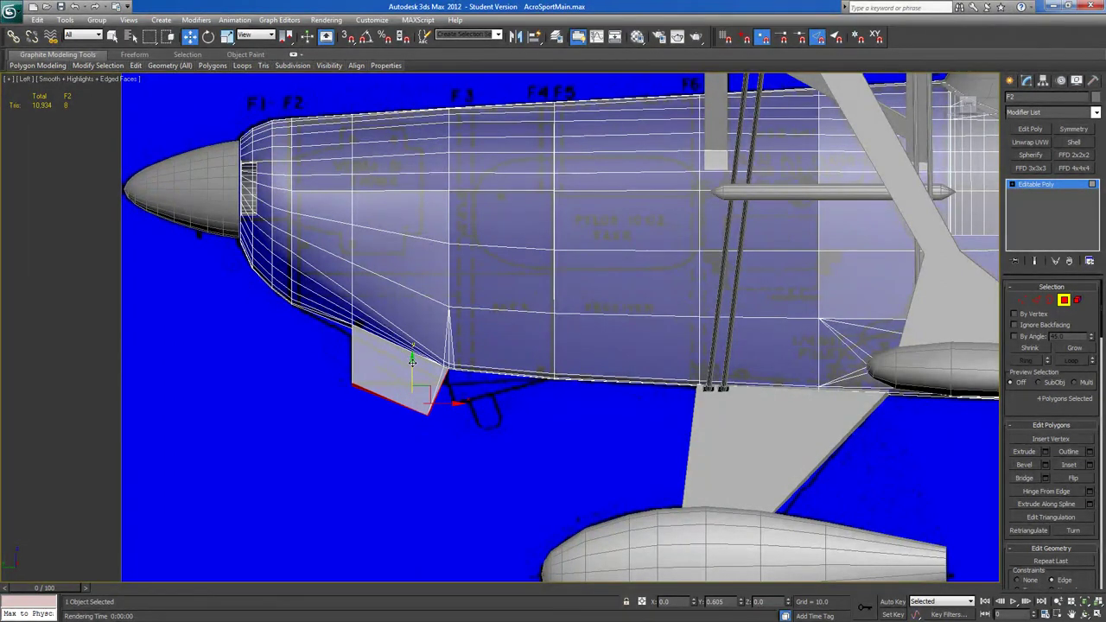
middle_click_drag(485, 418, 486, 381, "alt")
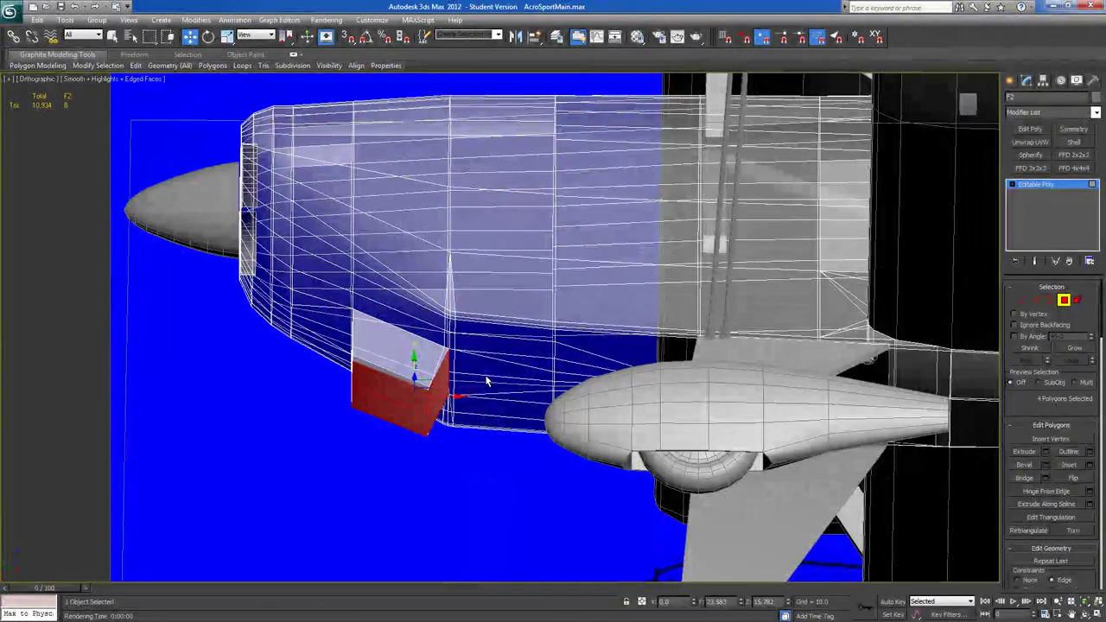
key("ctrl+z")
key("ctrl+z")
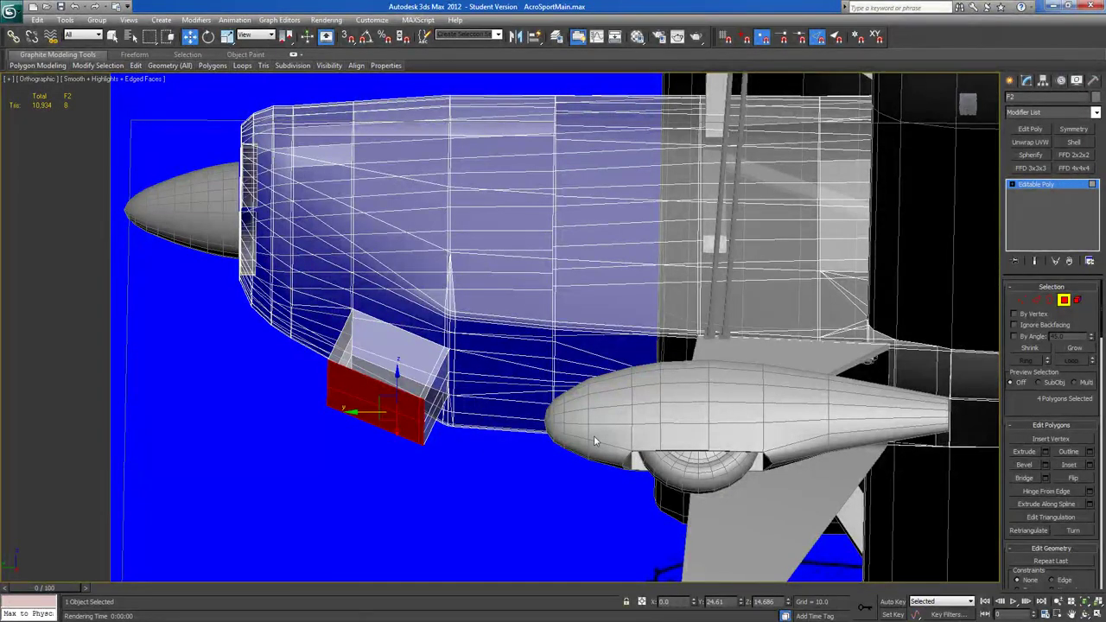
Move the extruded scoop faces backward in the Left view until the scoop's front and rear walls stand vertical.
middle_click_drag(594, 442, 592, 487, "alt")
left_click(968, 106)
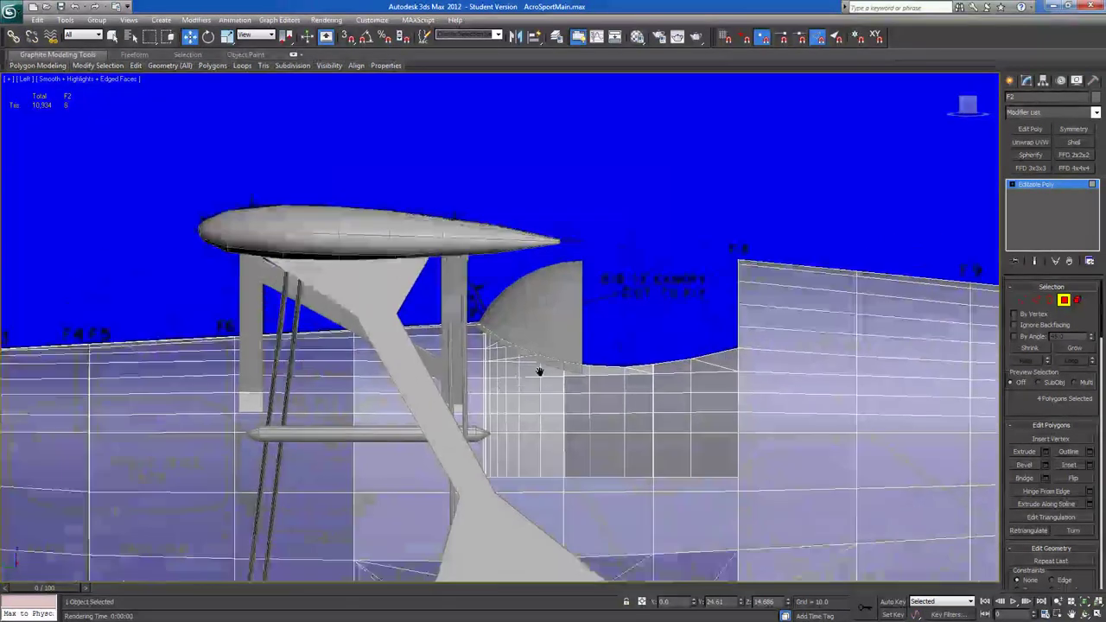
middle_click_drag(539, 371, 708, 269)
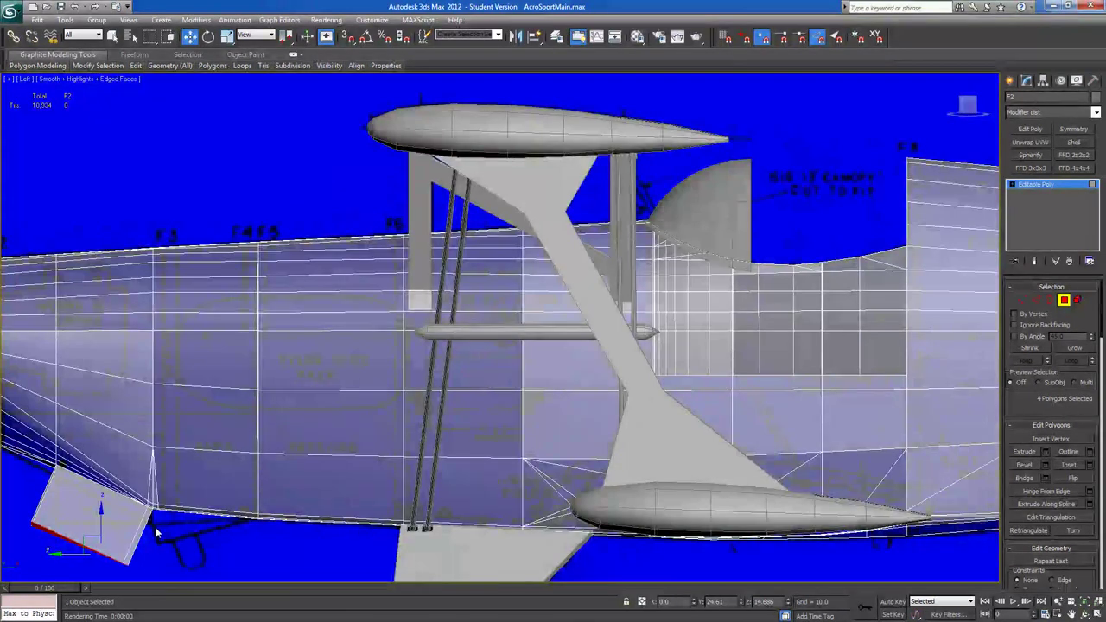
middle_click_drag(153, 532, 427, 418)
scroll(427, 420, "up", 4)
middle_click_drag(314, 474, 435, 397)
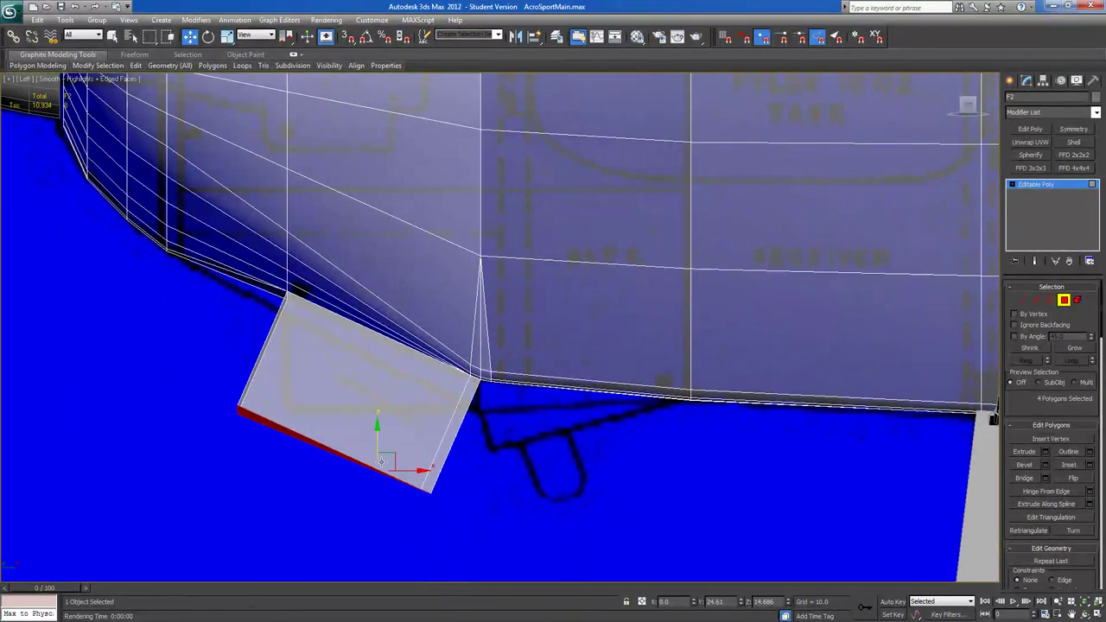
left_click_drag(409, 471, 459, 486)
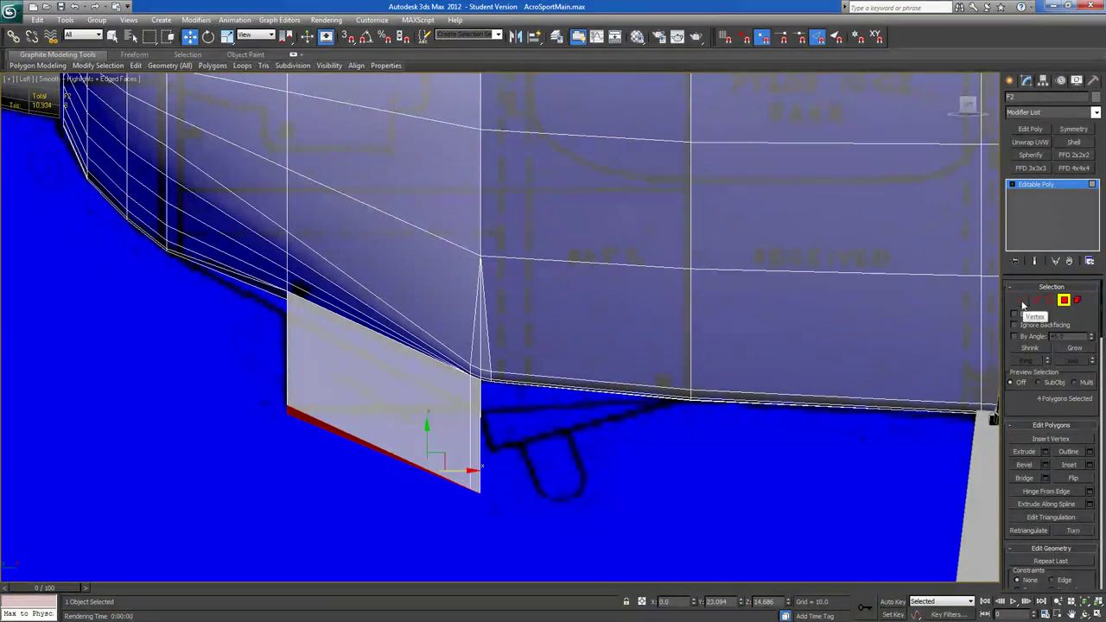
Select the scoop's two front polygons and examine the extruded shape from below.
middle_click_drag(471, 525, 842, 514, "alt")
scroll(1014, 476, "down", 2)
scroll(1015, 549, "down", 2)
left_click(1022, 533)
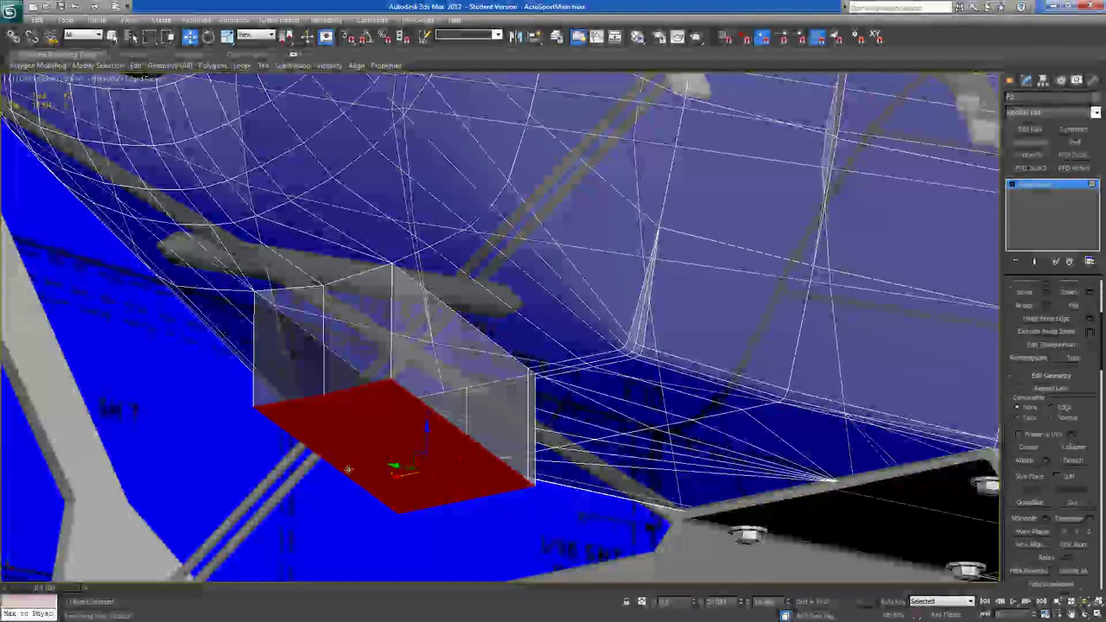
middle_click_drag(349, 470, 313, 488, "alt")
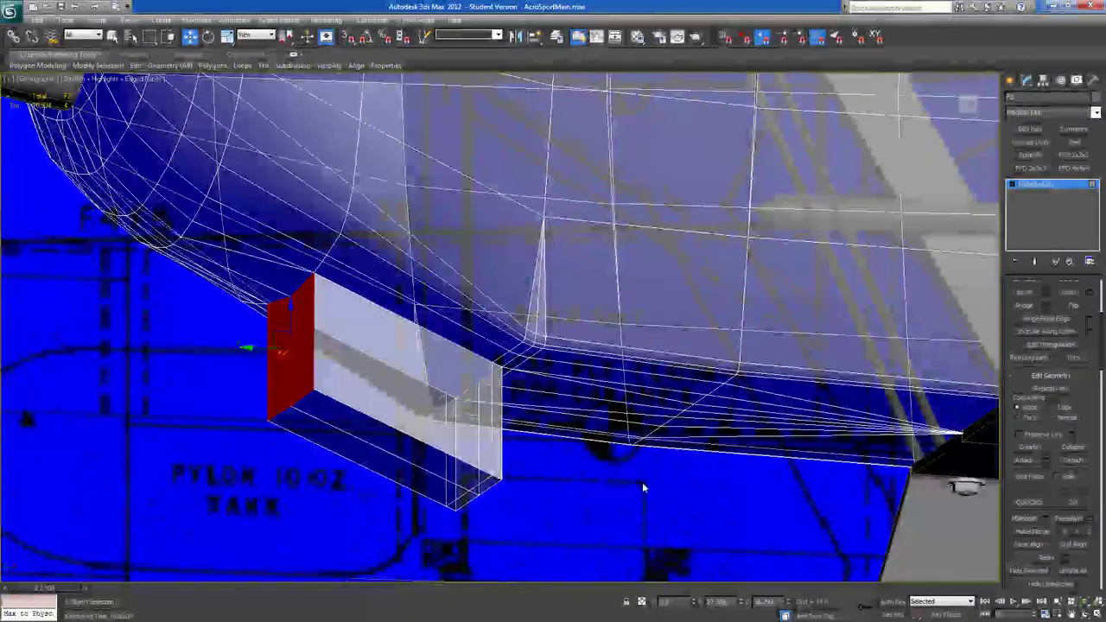
middle_click_drag(642, 482, 371, 445, "alt")
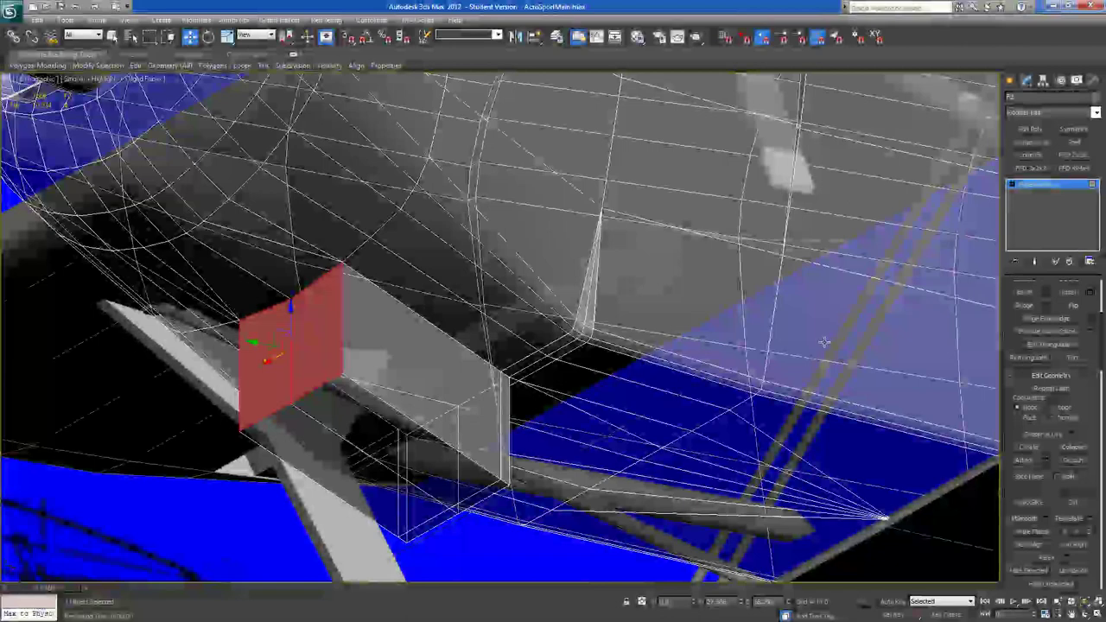
middle_click_drag(831, 349, 854, 336, "alt")
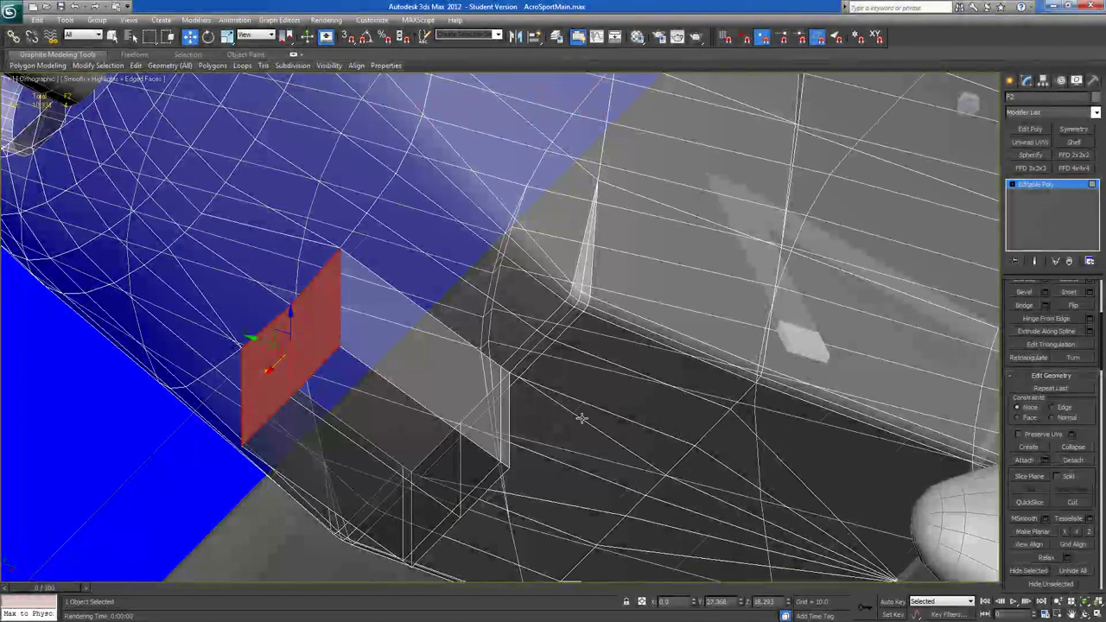
Select the scoop's four lower lengthwise side edges and turn off the fuselage's see-through display.
left_click(1013, 184)
left_click(1031, 203)
middle_click_drag(377, 375, 300, 471, "alt")
left_click(229, 438, "ctrl")
key("alt+x")
middle_click_drag(444, 481, 440, 440, "alt")
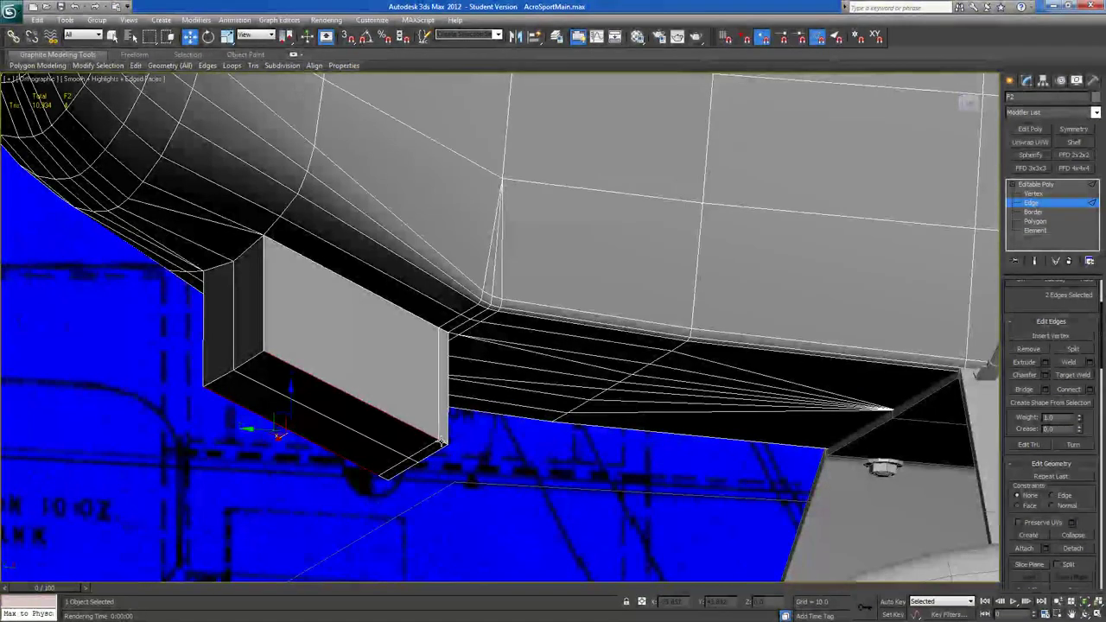
middle_click_drag(393, 473, 827, 511, "alt")
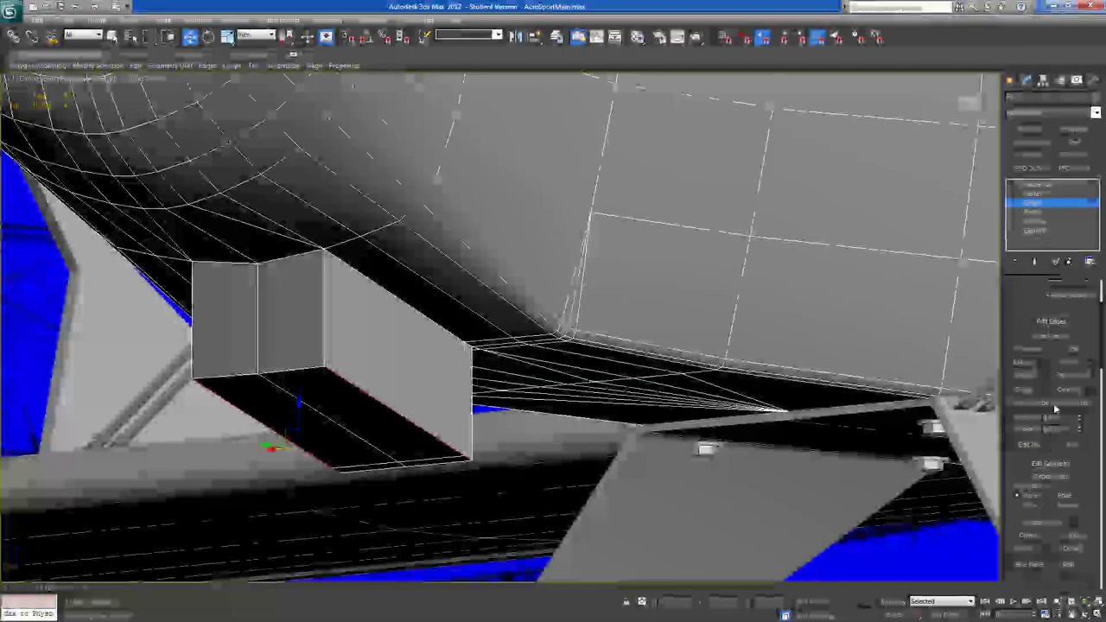
Chamfer the selected lower scoop edges by 0.208 with two segments.
left_click(1045, 376)
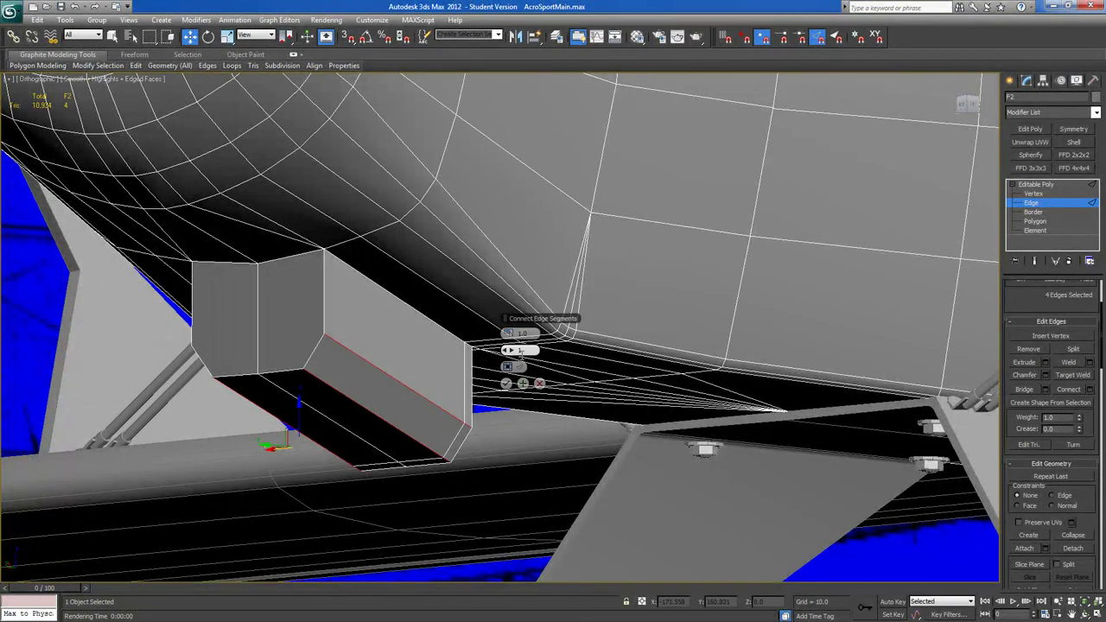
left_click(508, 350)
left_click_drag(508, 333, 481, 337)
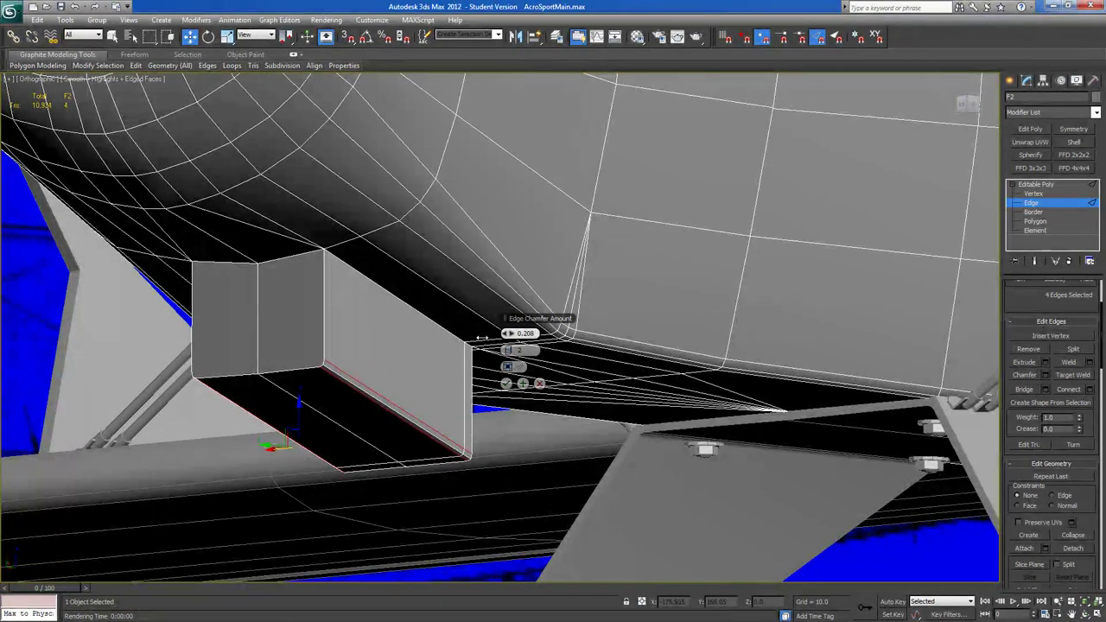
left_click(506, 384)
Target weld the surplus vertices along the scoop's rear side edge into the corner.
middle_click_drag(508, 392, 466, 371, "alt")
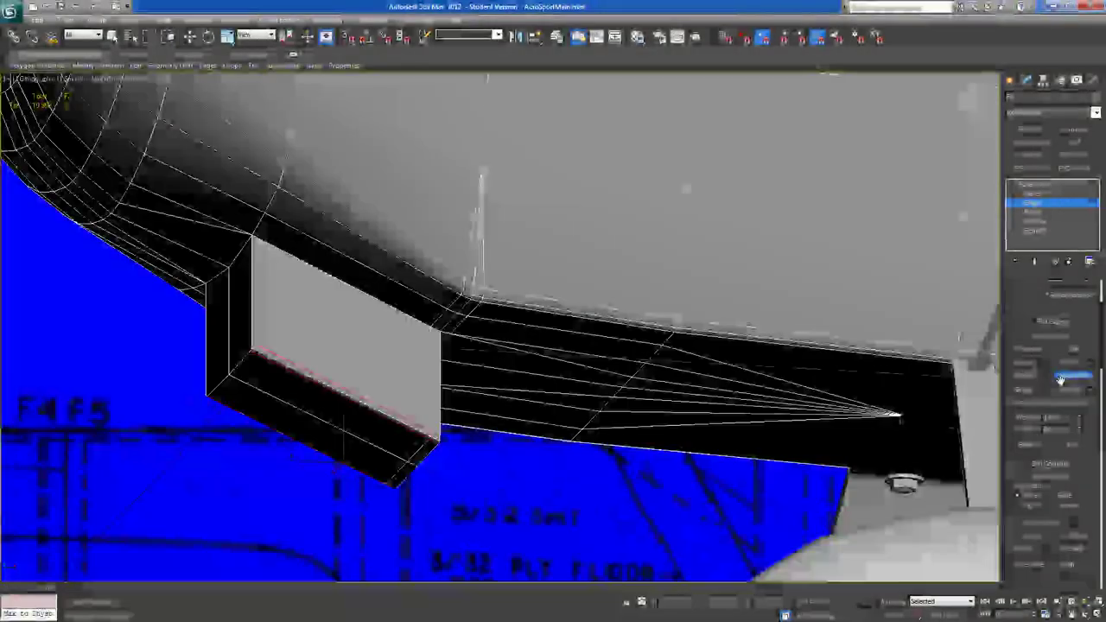
key("1")
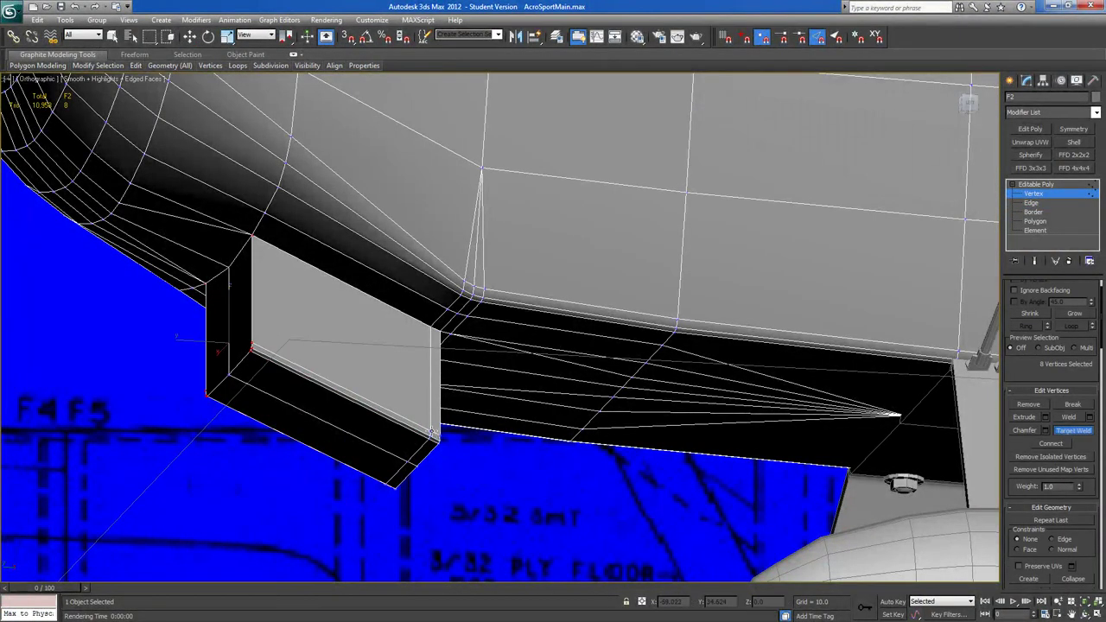
left_click(431, 329)
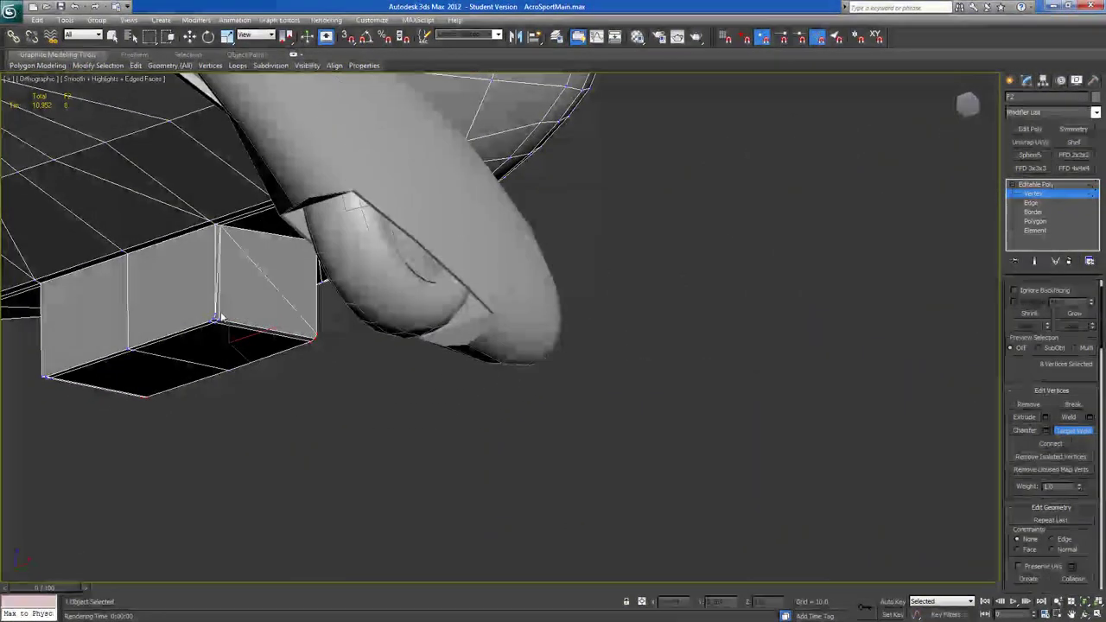
right_click(213, 242)
Select the vertices of the scoop's lower rear edge and raise them to meet the fuselage belly.
middle_click_drag(101, 377, 248, 452, "alt")
left_click_drag(247, 452, 297, 241)
middle_click_drag(298, 242, 486, 356, "alt")
scroll(486, 355, "up", 5)
mouse_move(389, 384)
middle_mouse_down("alt")
mouse_move(388, 366)
mouse_move(403, 365)
mouse_move(365, 341)
mouse_move(361, 315)
middle_mouse_up("alt")
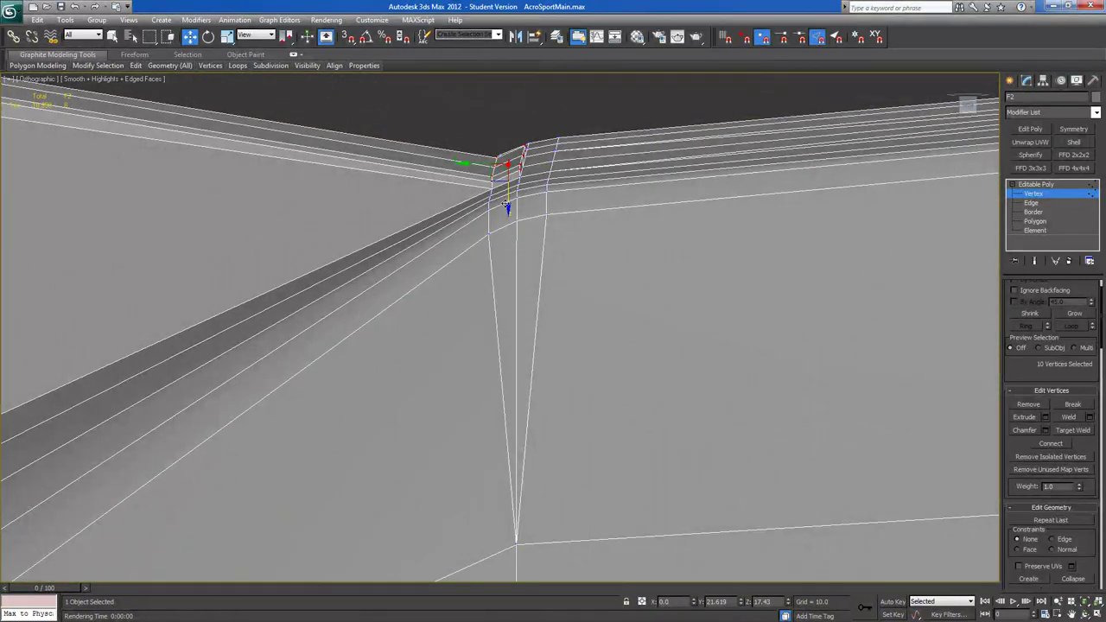
left_click_drag(508, 201, 508, 188)
Target weld the raised rear scoop vertices onto the adjacent belly ring vertices at the corners and centre line.
middle_click_drag(508, 189, 551, 256, "alt")
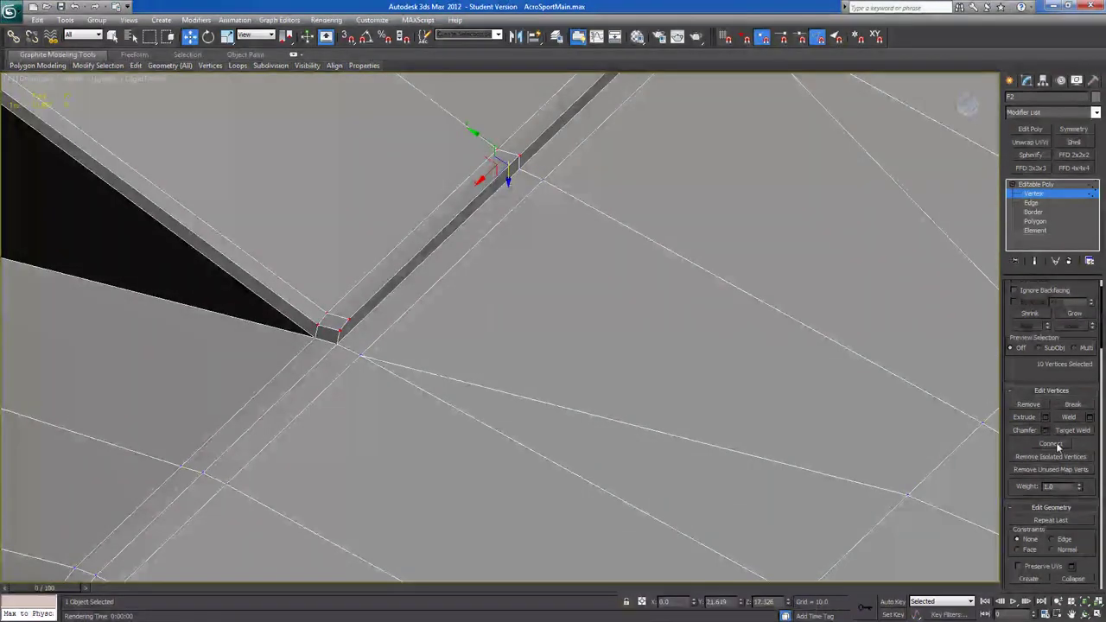
left_click(338, 343)
middle_click_drag(490, 304, 279, 509)
scroll(490, 325, "down", 3)
middle_click_drag(491, 330, 531, 345, "alt")
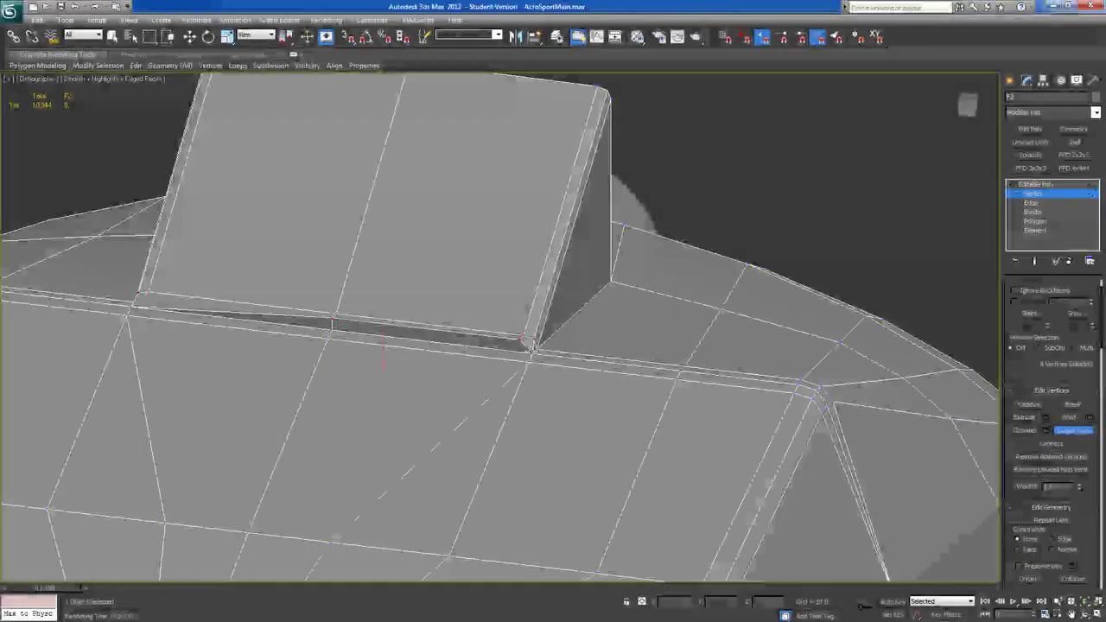
left_click(530, 350)
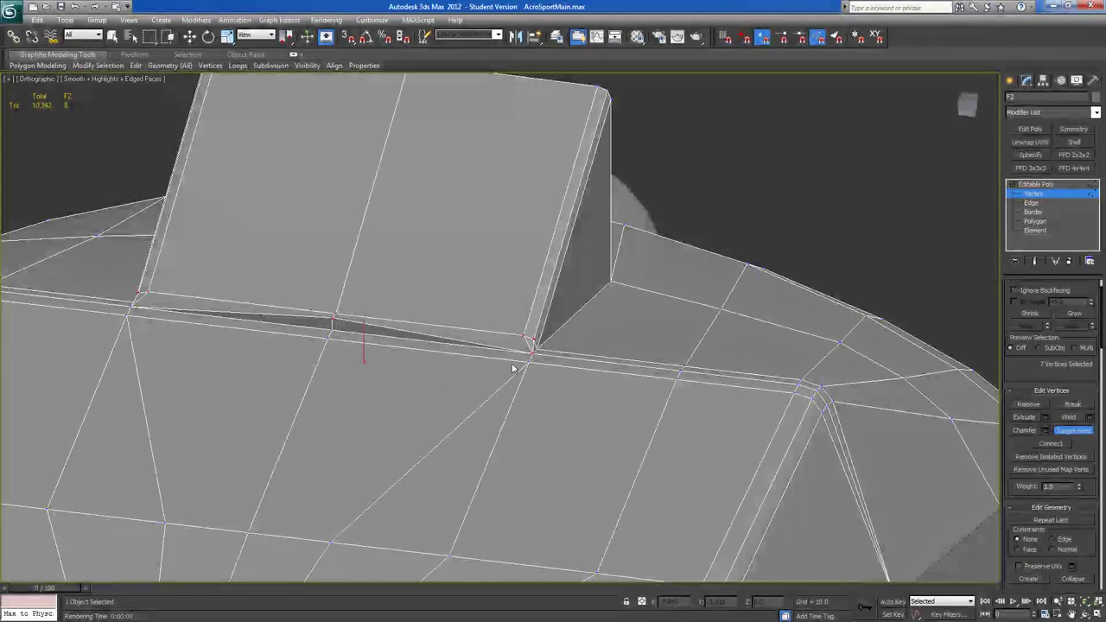
left_click(331, 327)
middle_click_drag(377, 353, 262, 321, "alt")
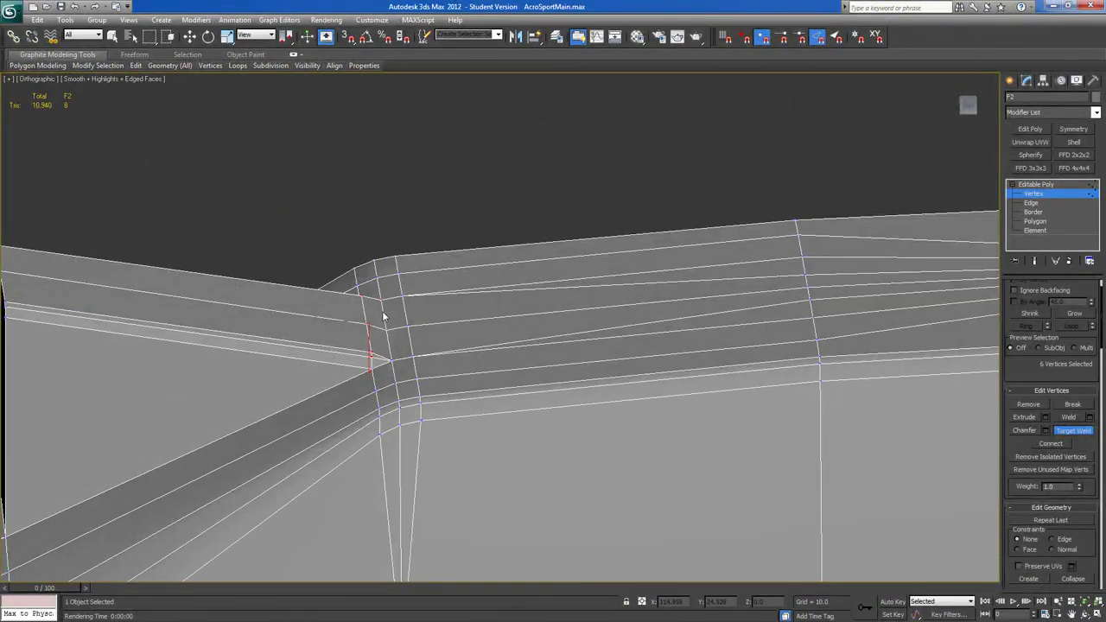
Select the five vertices along the scoop's rear edge and nudge them upward in the Right view to blend into the belly.
left_click(1062, 431)
left_click_drag(451, 264, 399, 299)
middle_click_drag(380, 319, 413, 383, "alt")
scroll(413, 383, "down", 4)
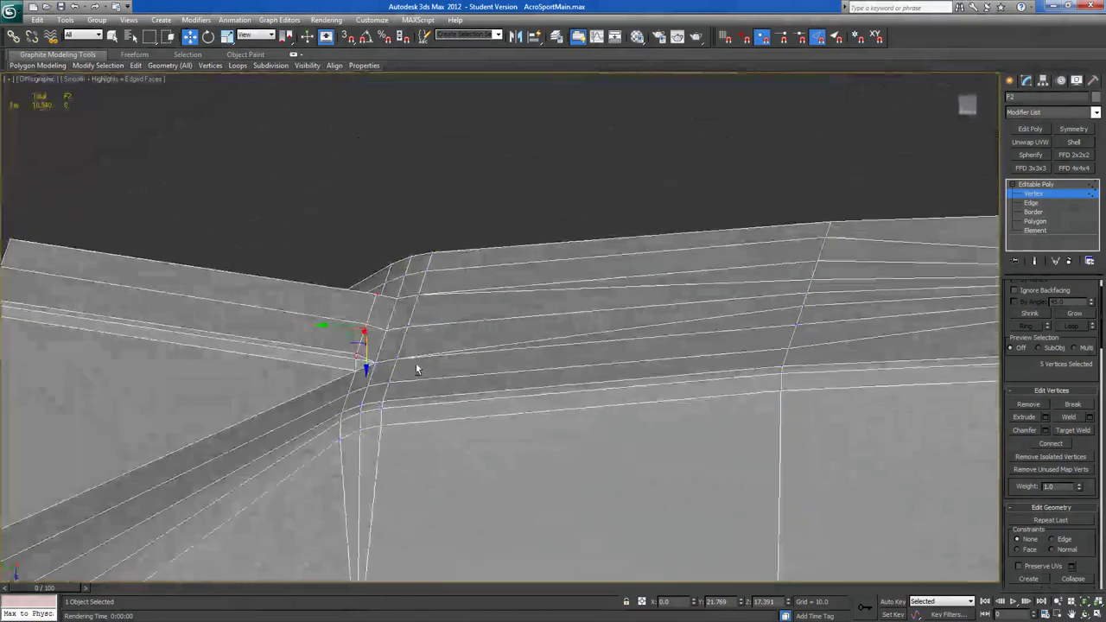
left_click(966, 109)
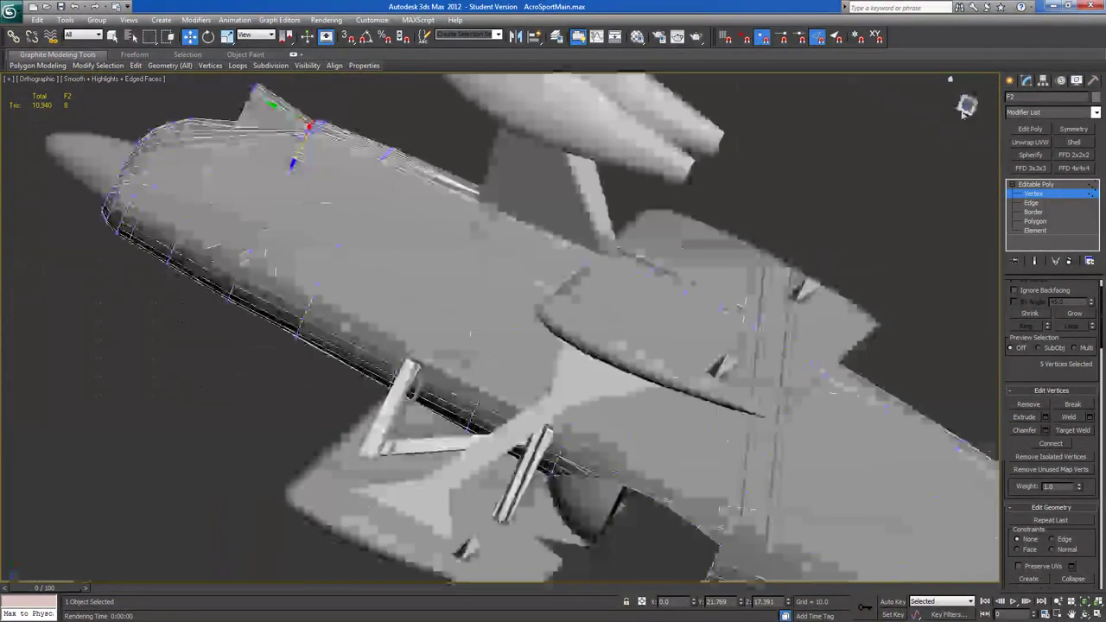
scroll(553, 336, "up", 5)
middle_click_drag(438, 439, 571, 289)
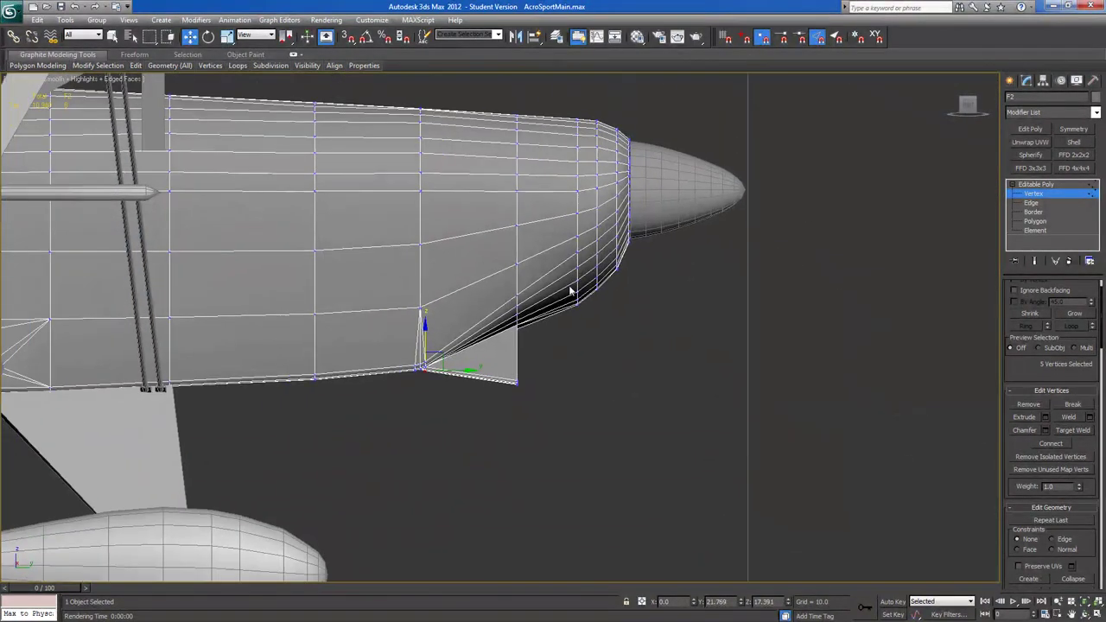
scroll(551, 308, "up", 5)
left_click_drag(288, 418, 287, 415)
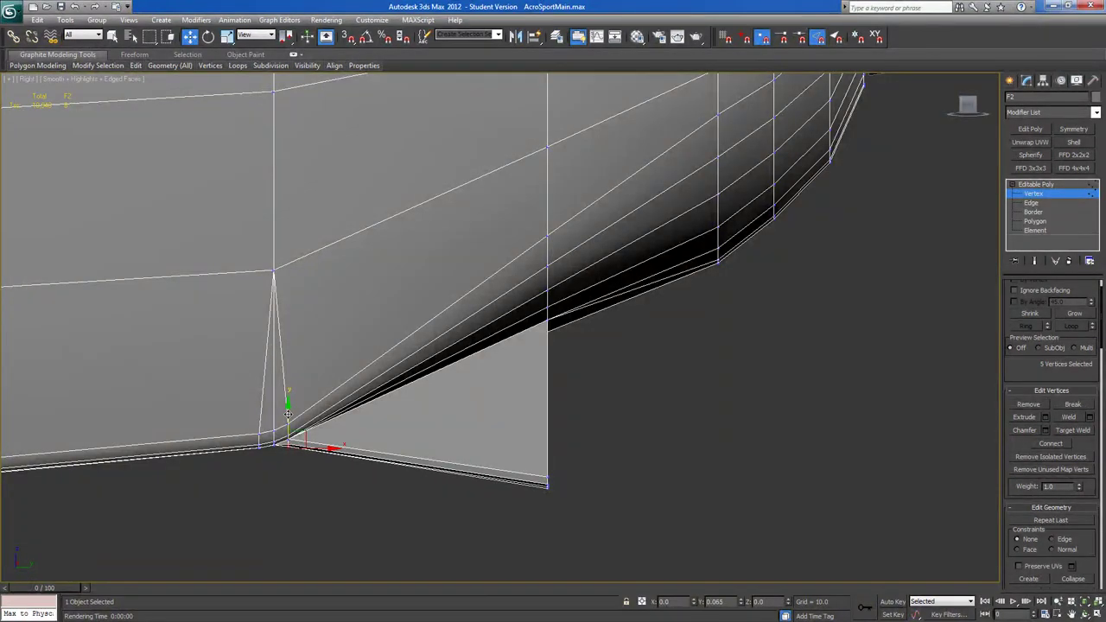
scroll(496, 424, "down", 6)
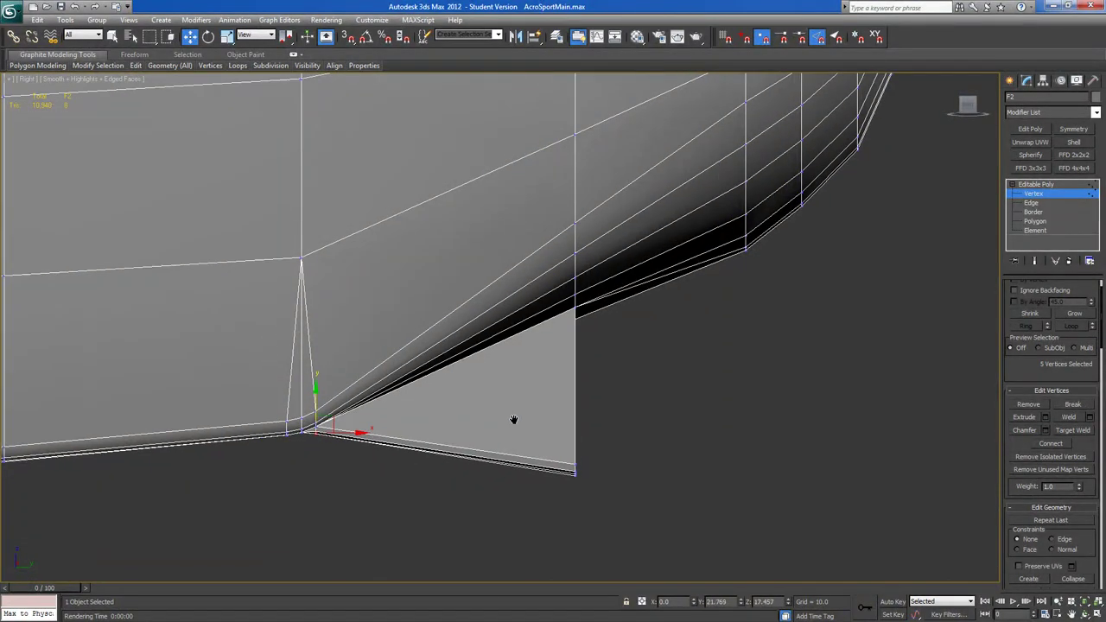
Select the ten vertices of the scoop's lower front edge and scale them along Y to 34 percent.
middle_click_drag(565, 412, 461, 301, "alt")
left_click_drag(347, 235, 504, 262)
middle_click_drag(504, 262, 400, 369, "alt")
scroll(400, 371, "down", 6)
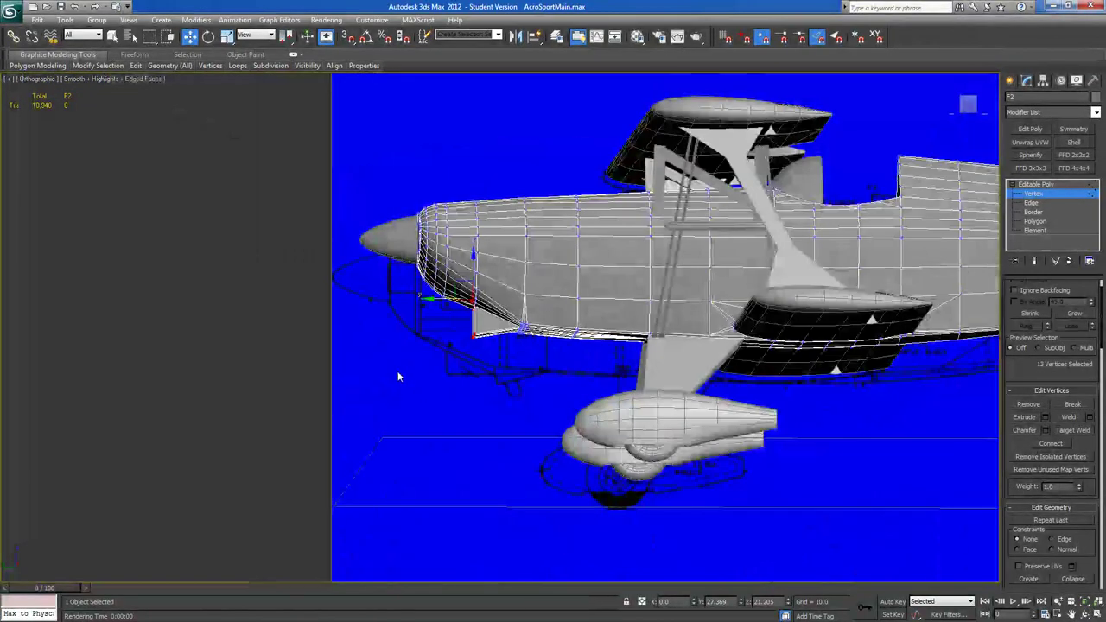
middle_click_drag(531, 160, 528, 166, "alt")
left_click_drag(499, 158, 329, 288)
middle_click_drag(358, 291, 453, 194, "alt")
scroll(443, 312, "up", 5)
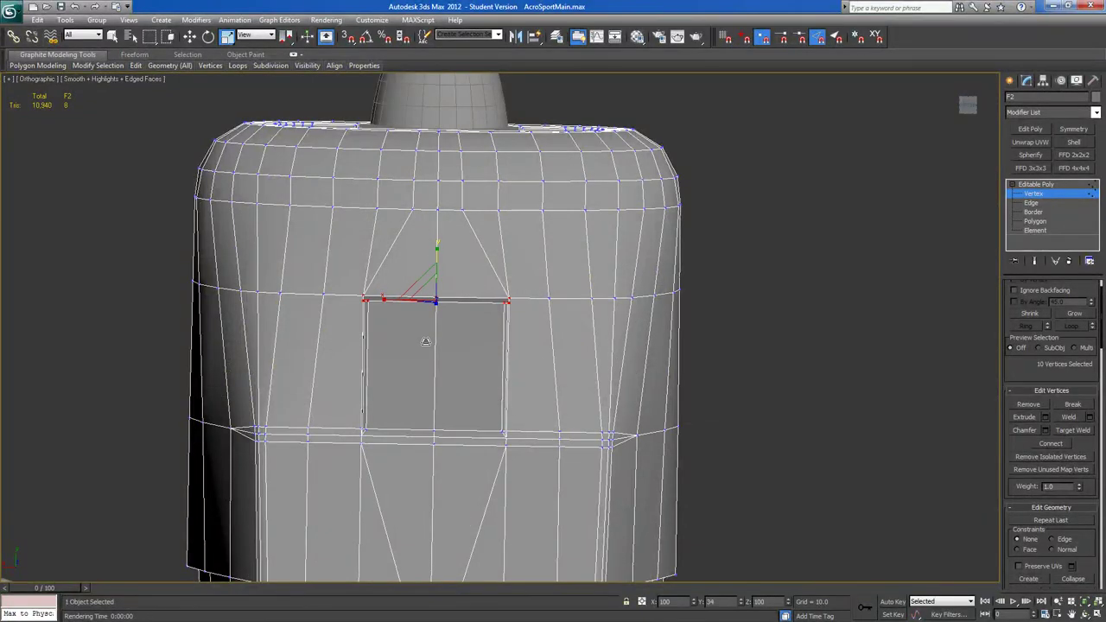
left_click(818, 260)
Select the scoop's two front polygons and inset them as a group to leave a thin rim.
middle_click_drag(806, 276, 588, 289, "alt")
scroll(694, 231, "down", 4)
scroll(682, 241, "down", 2)
scroll(588, 302, "up", 6)
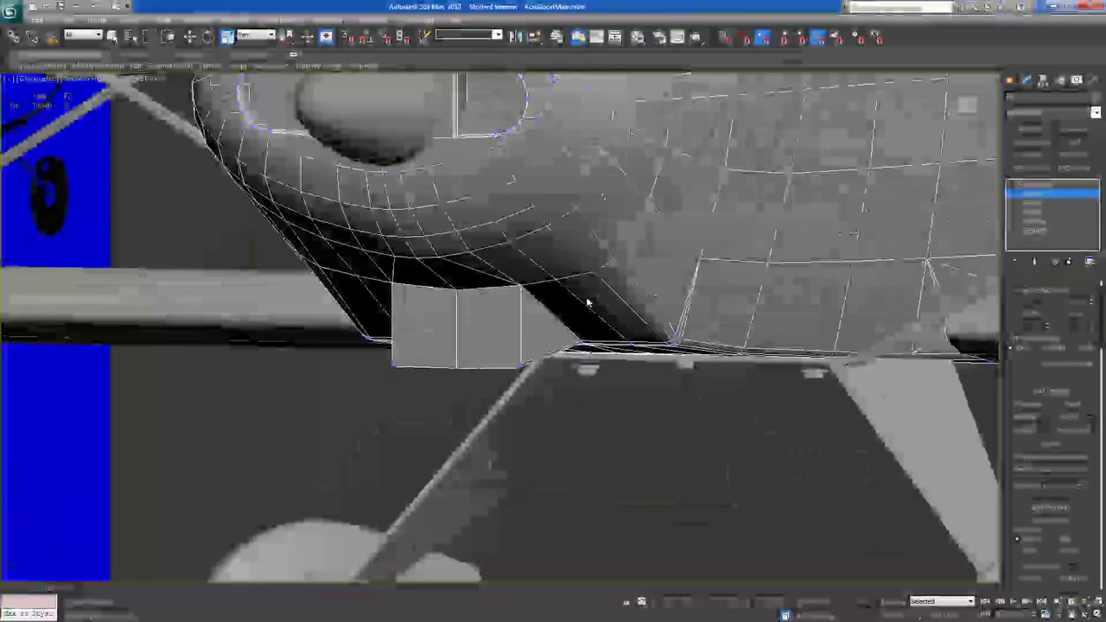
left_click(1034, 221)
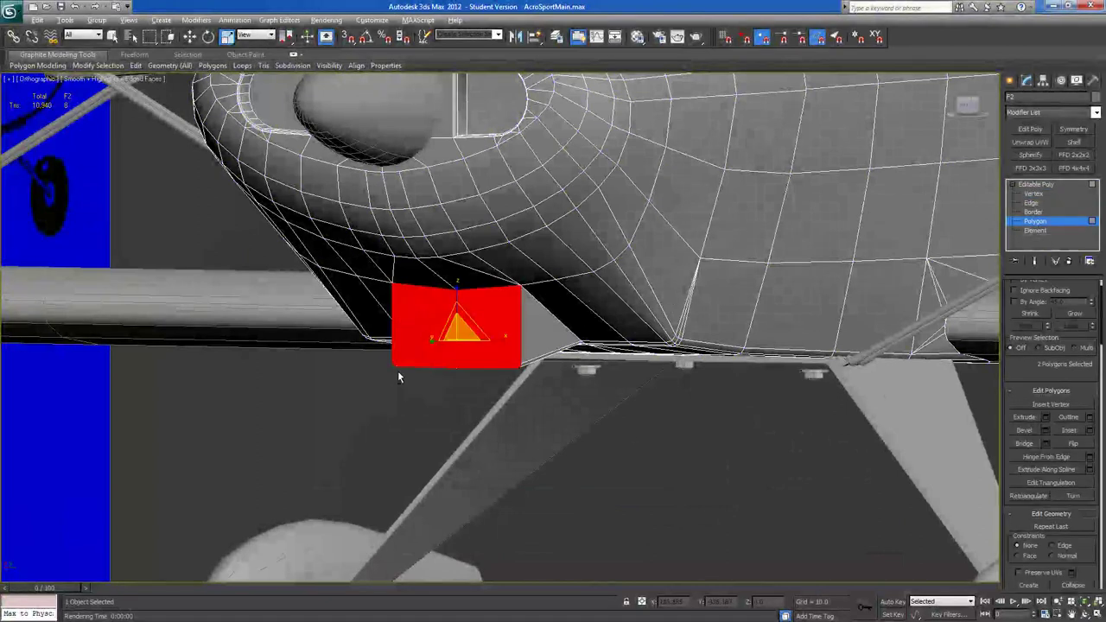
middle_click_drag(397, 376, 449, 354, "alt")
left_click(1087, 430)
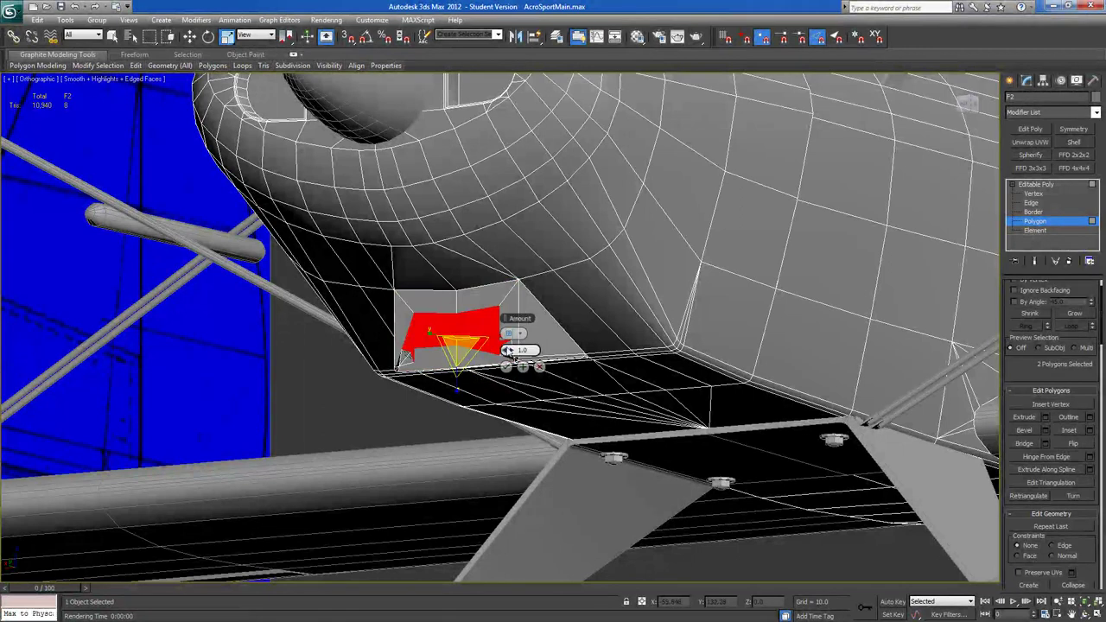
right_click(507, 350)
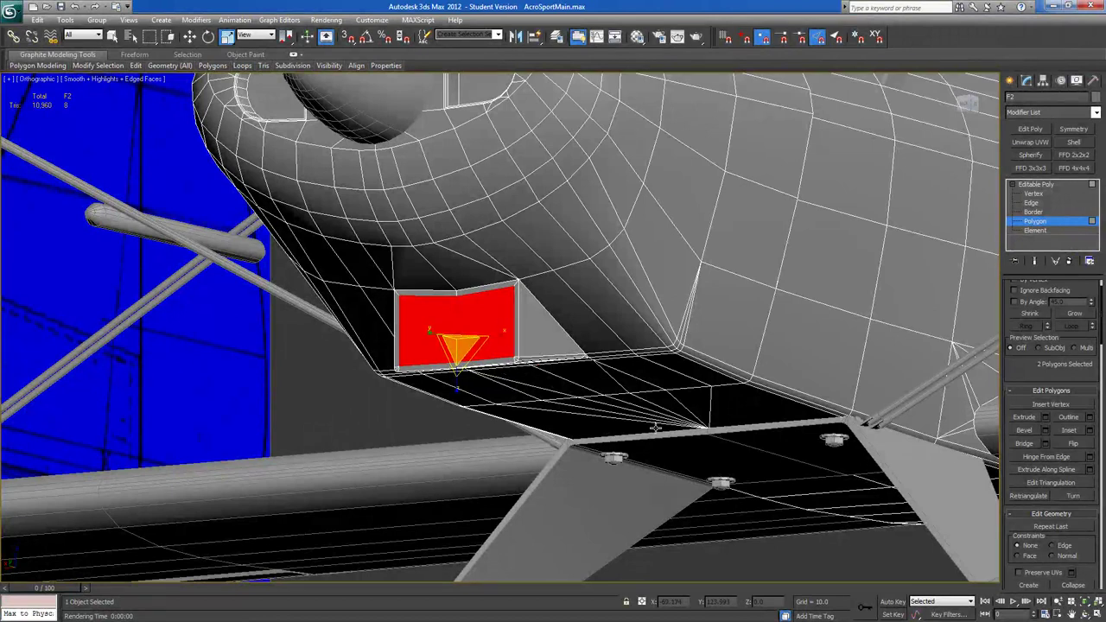
Extrude the inset front polygons slightly into the scoop to start the air opening, and switch to vertex editing.
left_click(1029, 418)
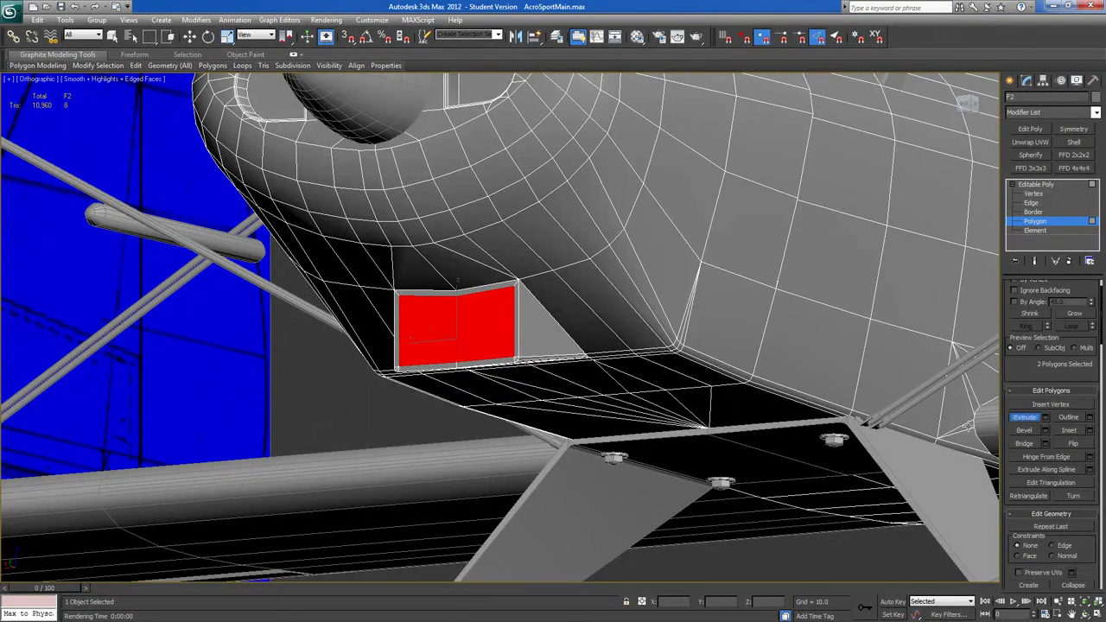
left_click_drag(433, 344, 440, 348)
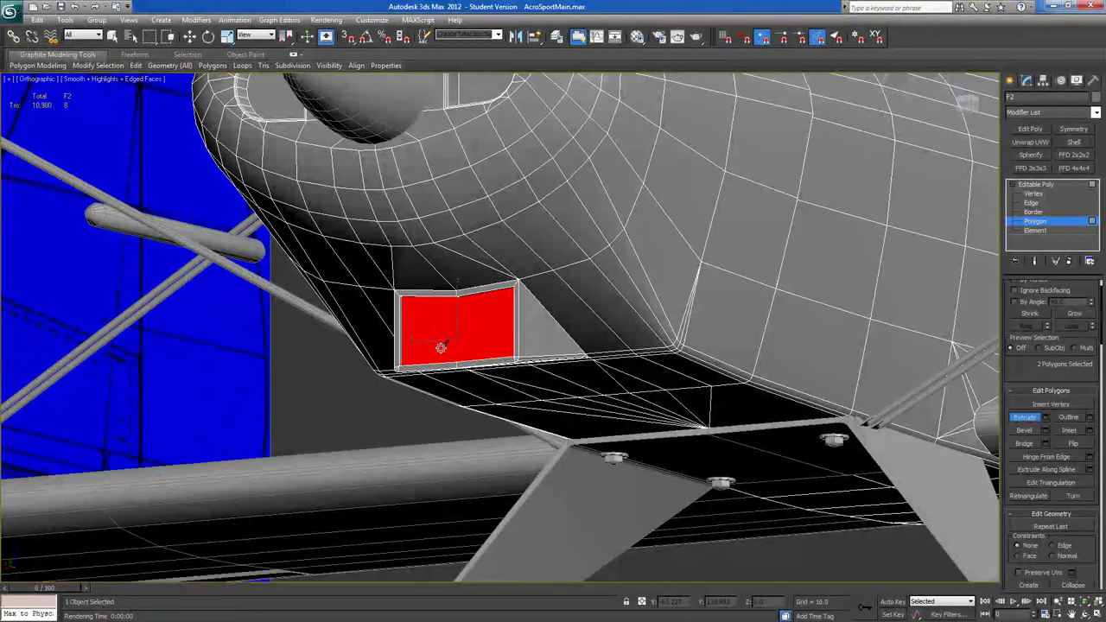
mouse_move(443, 349)
middle_mouse_down("alt")
mouse_move(400, 368)
mouse_move(481, 355)
mouse_move(447, 353)
mouse_move(485, 357)
mouse_move(452, 351)
middle_mouse_up("alt")
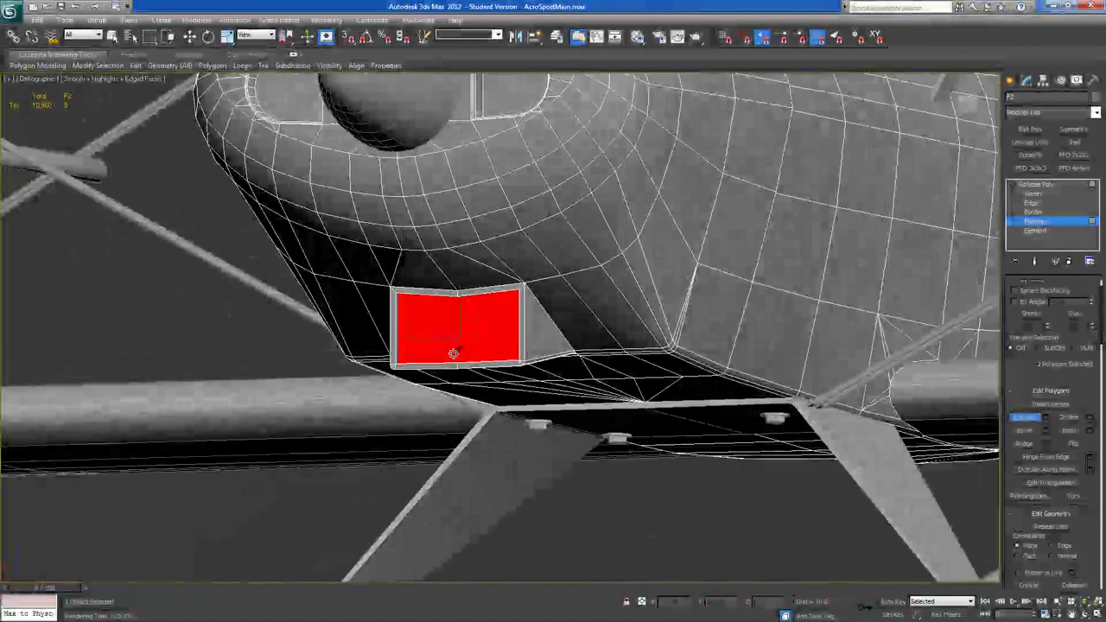
left_click(1034, 194)
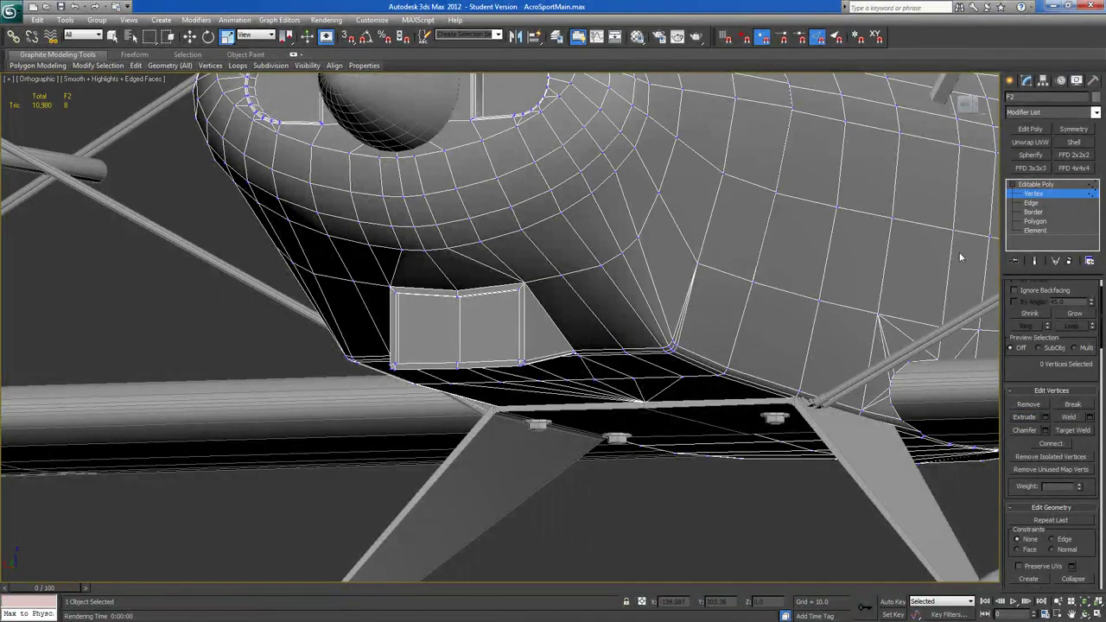
Inspect the scoop's front opening and its blend into the belly from the front, side and below.
middle_click_drag(468, 289, 513, 315, "alt")
scroll(534, 303, "down", 4)
scroll(512, 315, "up", 5)
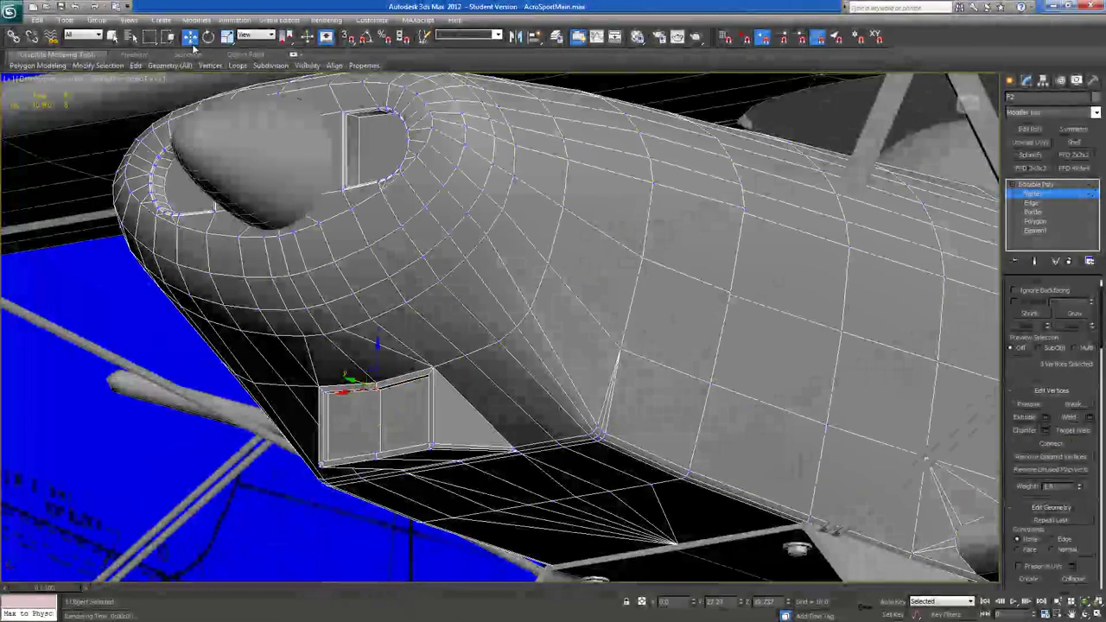
left_click(189, 38)
key("f")
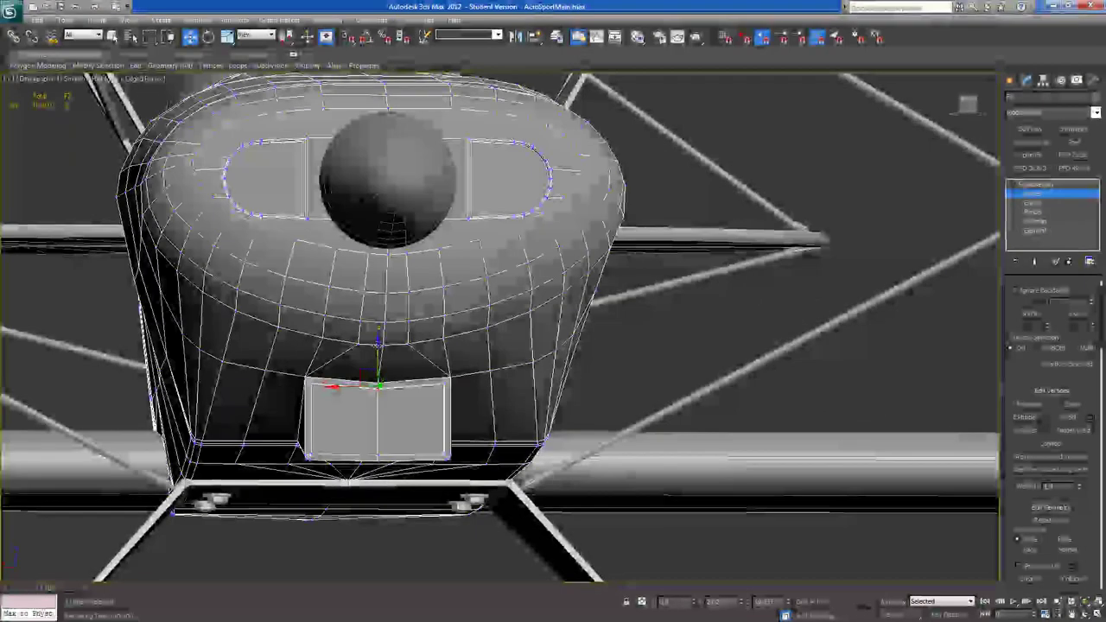
middle_click_drag(378, 340, 279, 343, "alt")
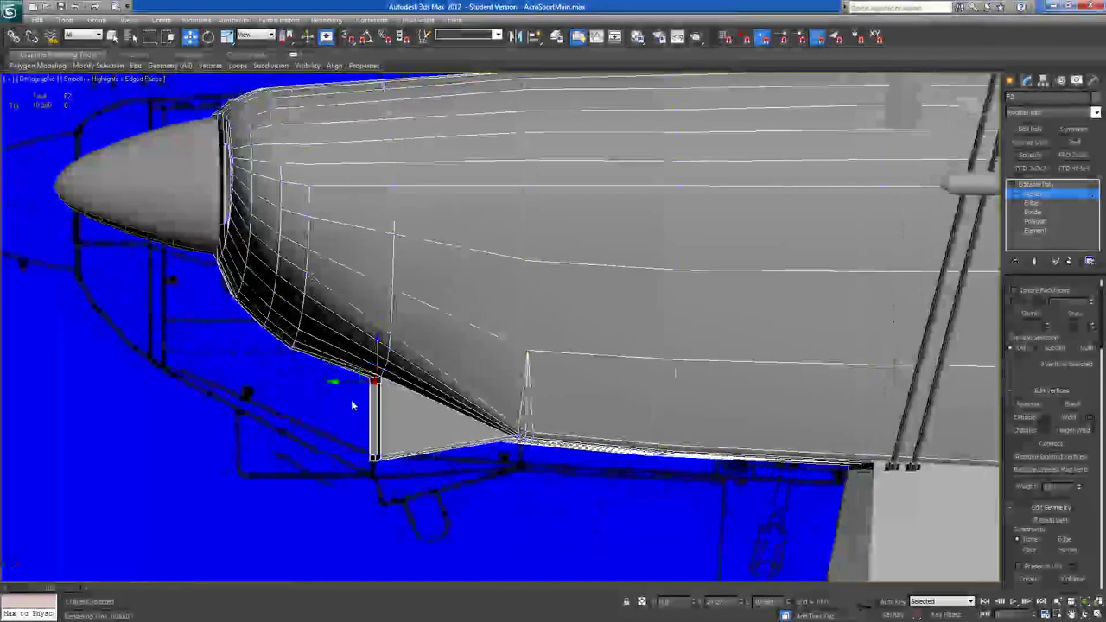
middle_click_drag(352, 405, 427, 395, "alt")
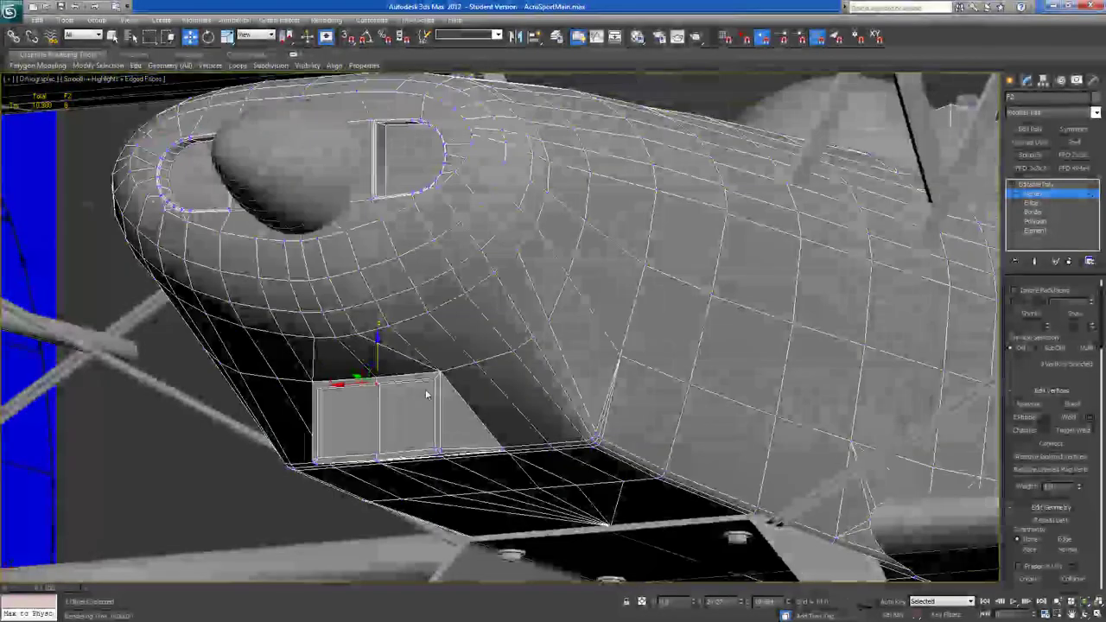
middle_click_drag(312, 399, 378, 340, "alt")
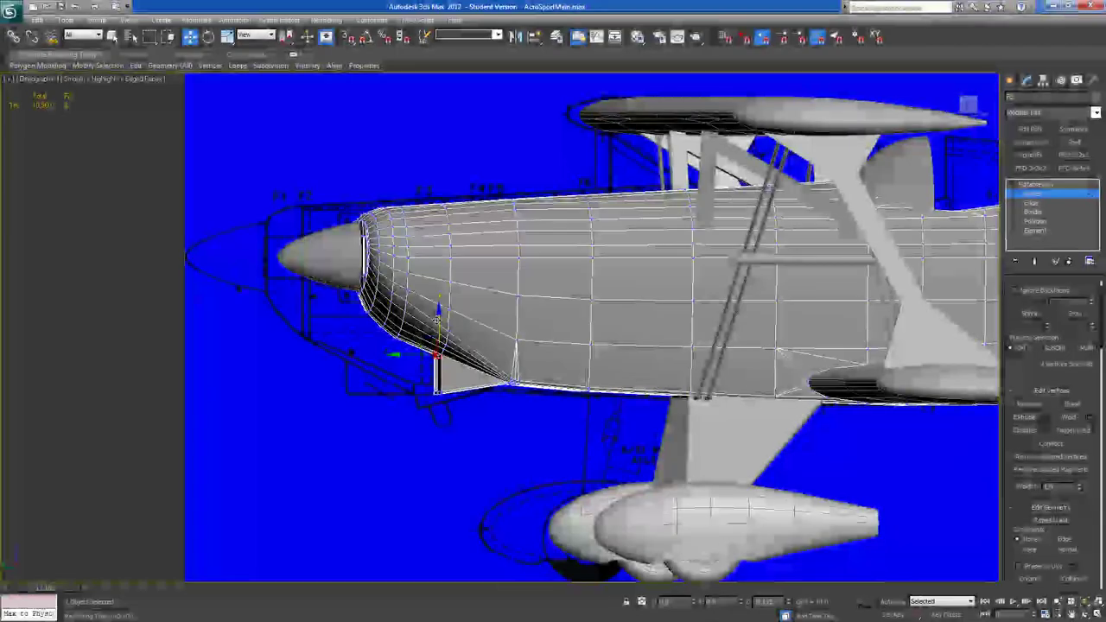
middle_click_drag(495, 370, 515, 290, "alt")
scroll(515, 289, "up", 5)
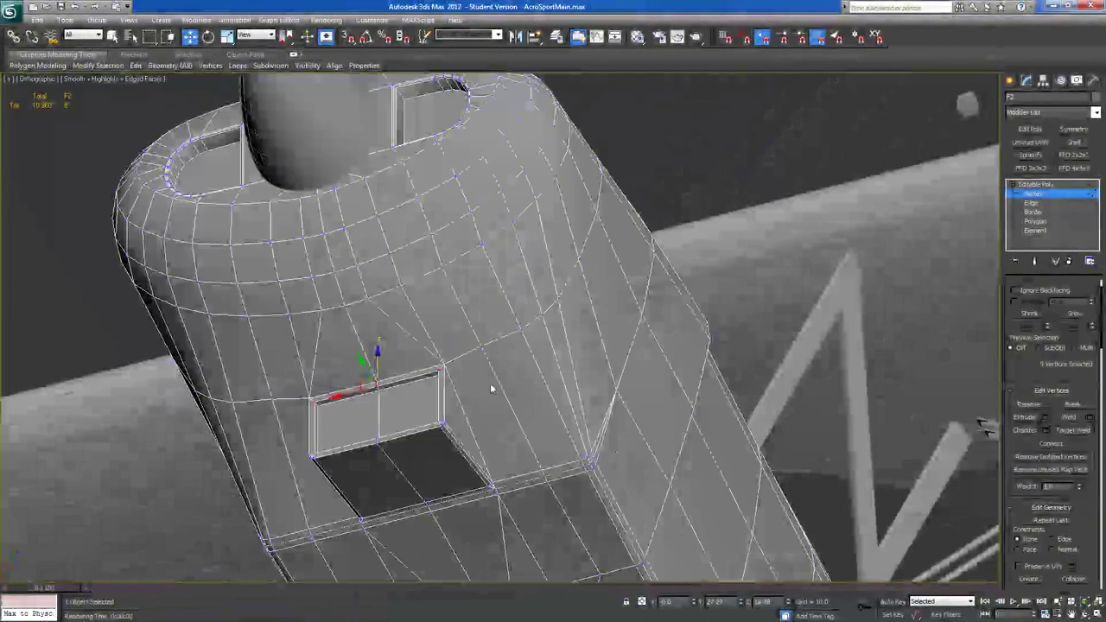
In polygon editing, select the scoop's underside and side polygons, excluding the recessed front polygons of the opening.
left_click(1033, 221)
left_click(451, 430)
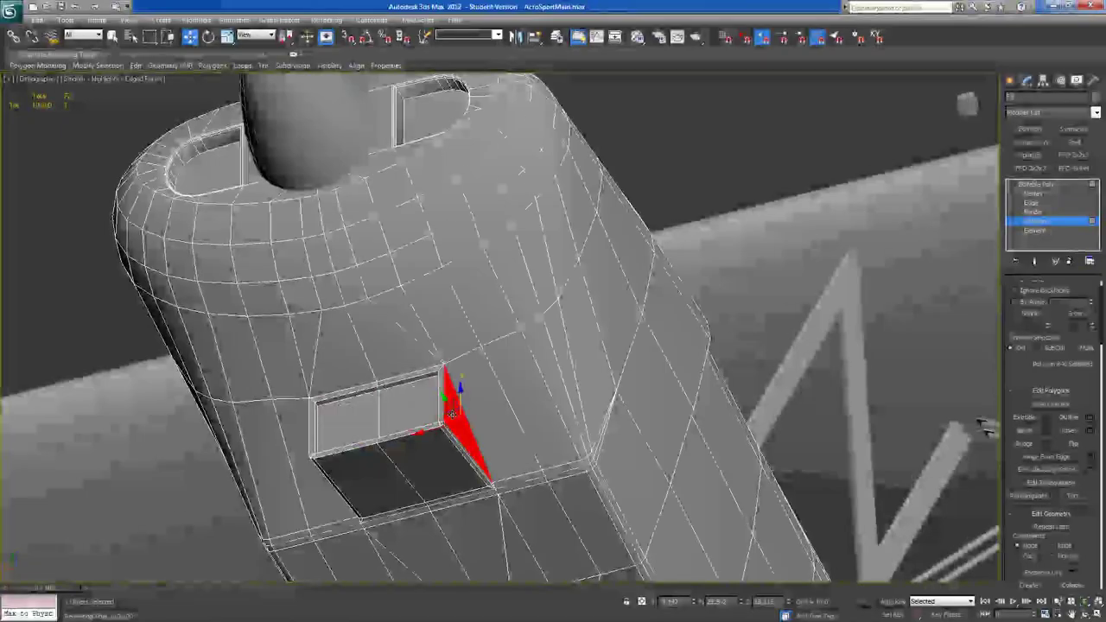
left_click(449, 439, "ctrl")
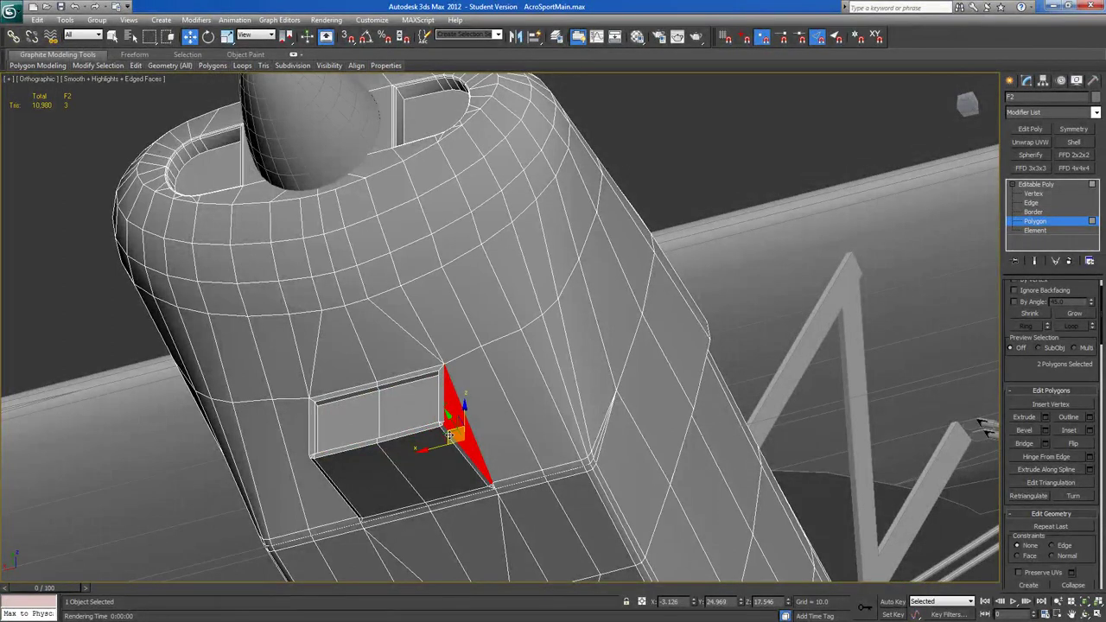
left_click(458, 454, "ctrl")
left_click(412, 413, "ctrl")
left_click(372, 408, "ctrl")
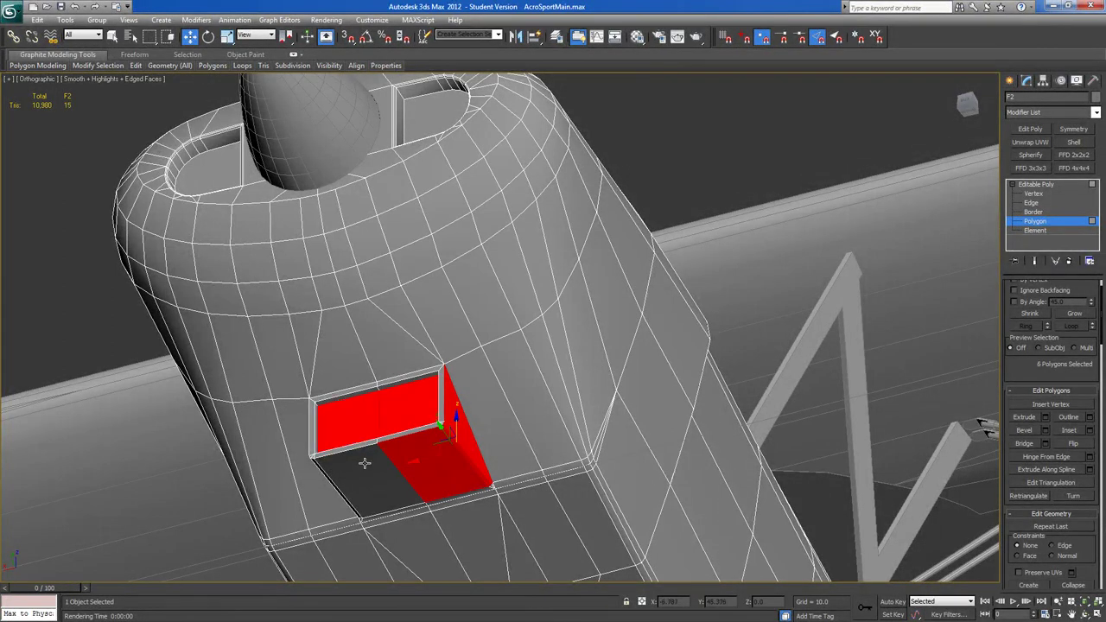
middle_click_drag(364, 465, 411, 374, "alt")
left_click(434, 414, "alt")
left_click(395, 405, "alt")
left_click(398, 370, "shift")
Add the scoop's remaining side polygons to the selection and assign smoothing group 2.
middle_click_drag(411, 392, 359, 408, "alt")
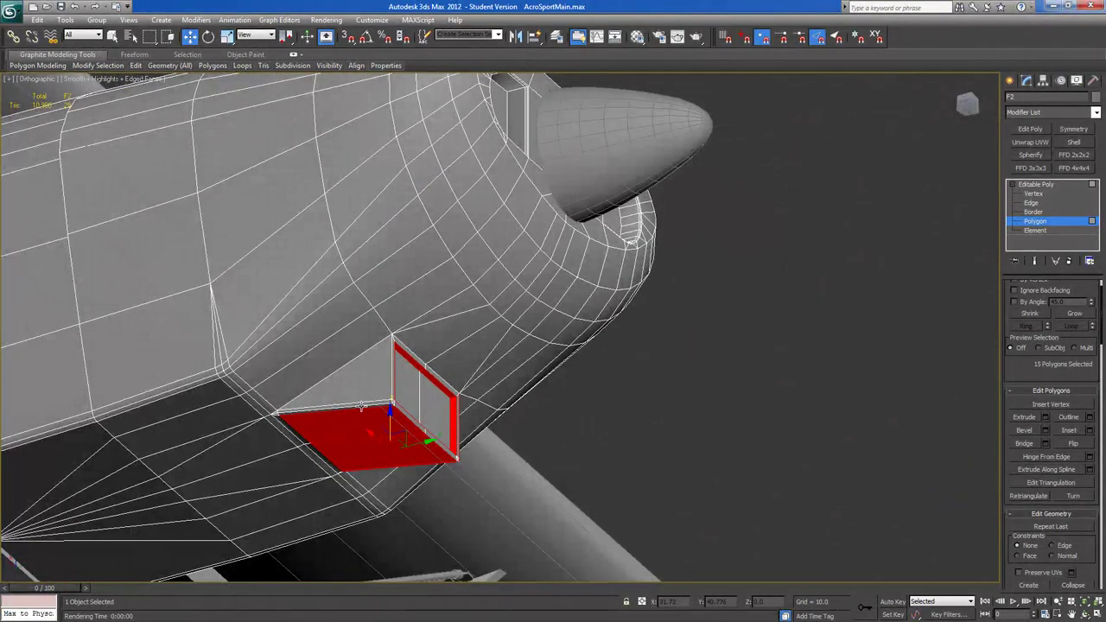
left_click(361, 398, "ctrl")
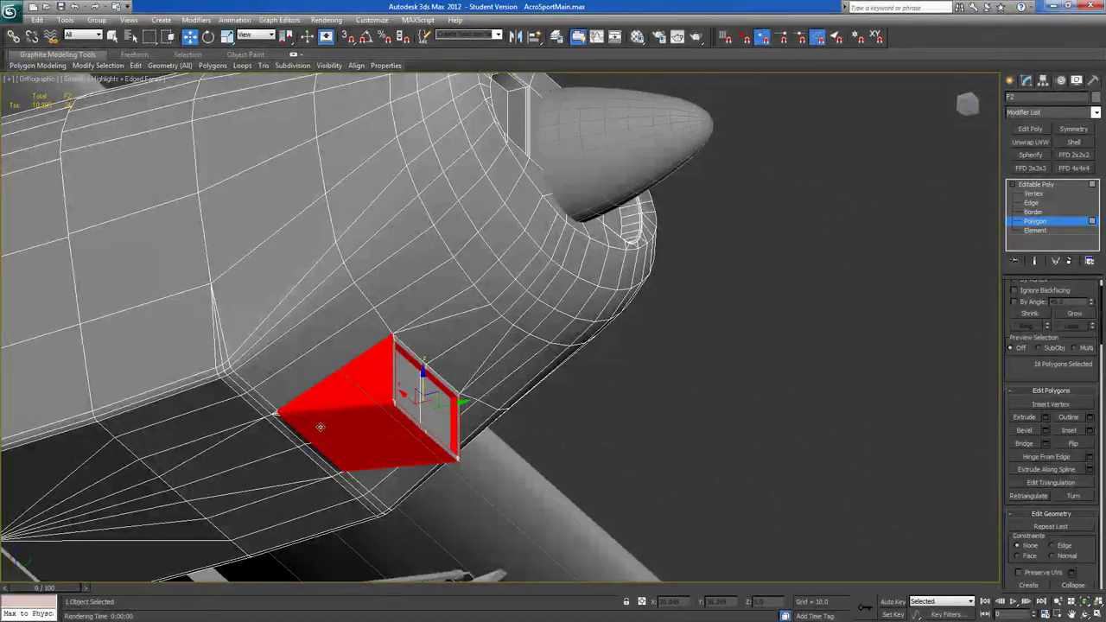
middle_click_drag(320, 427, 447, 355)
scroll(447, 355, "up", 3)
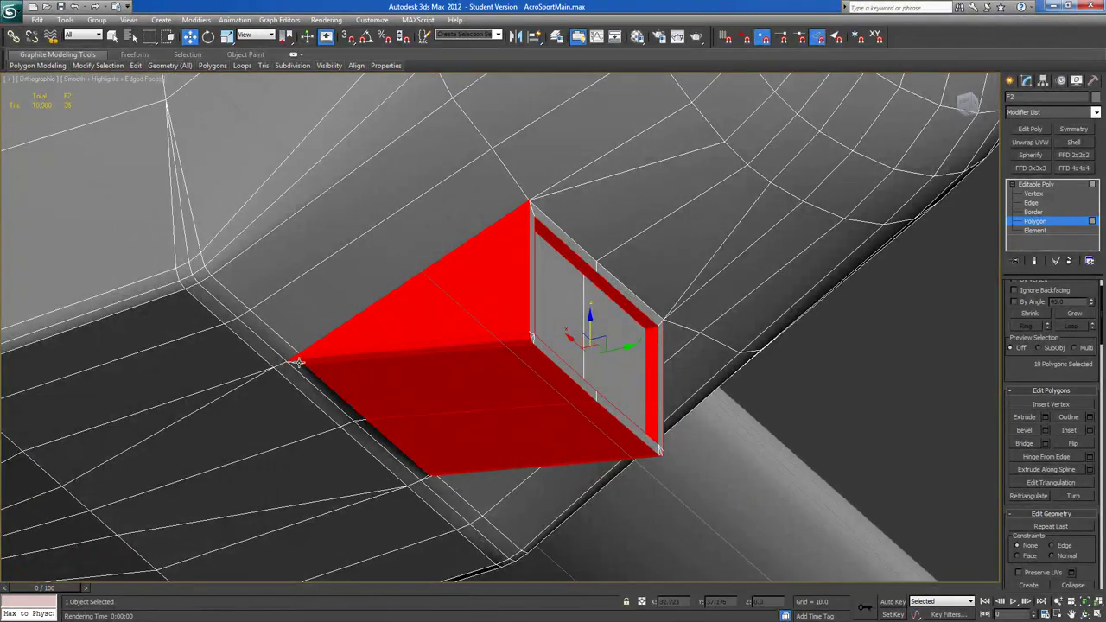
middle_click_drag(422, 467, 267, 467, "alt")
left_click(741, 360, "ctrl")
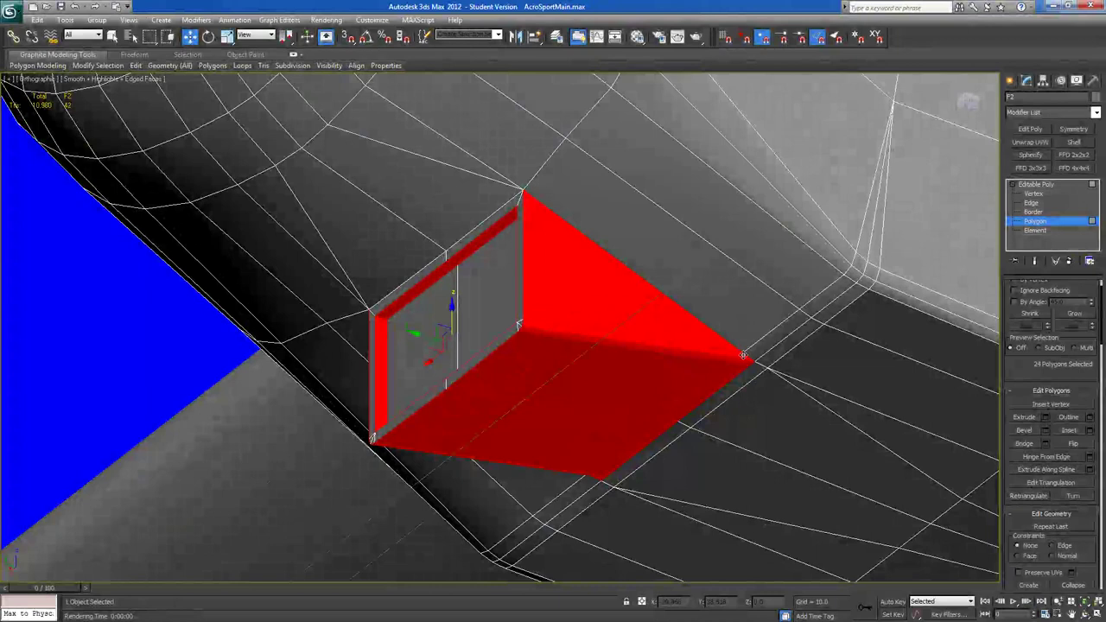
scroll(1037, 389, "down", 10)
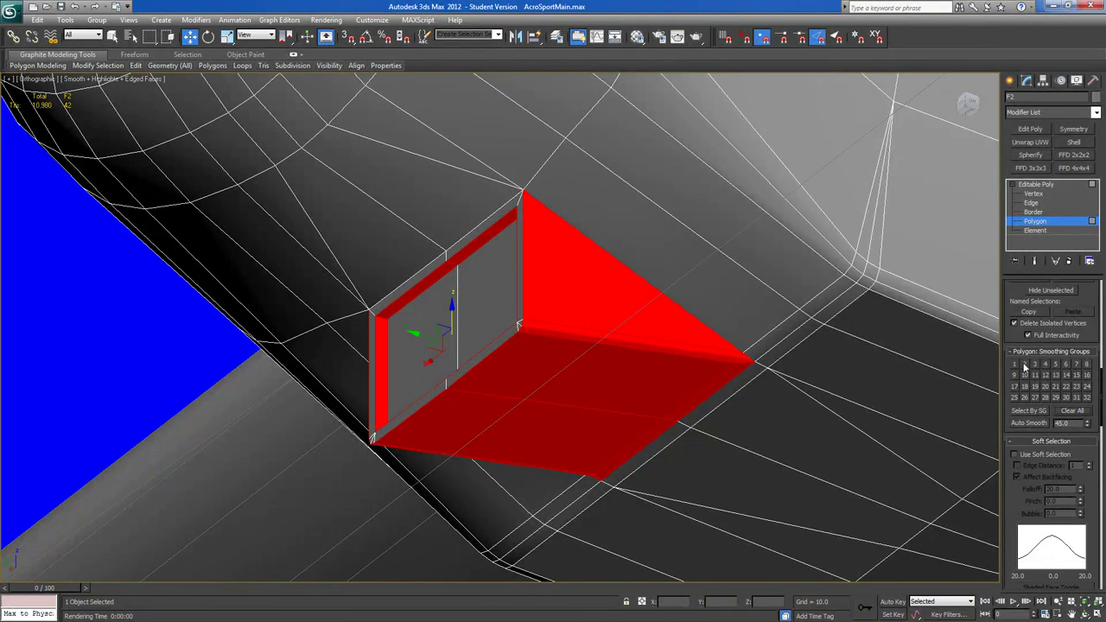
left_click(1025, 366)
Select the scoop's recessed front polygons and surrounding rim, clear their smoothing groups, and deselect them.
middle_click_drag(533, 355, 580, 391, "alt")
left_click(382, 294)
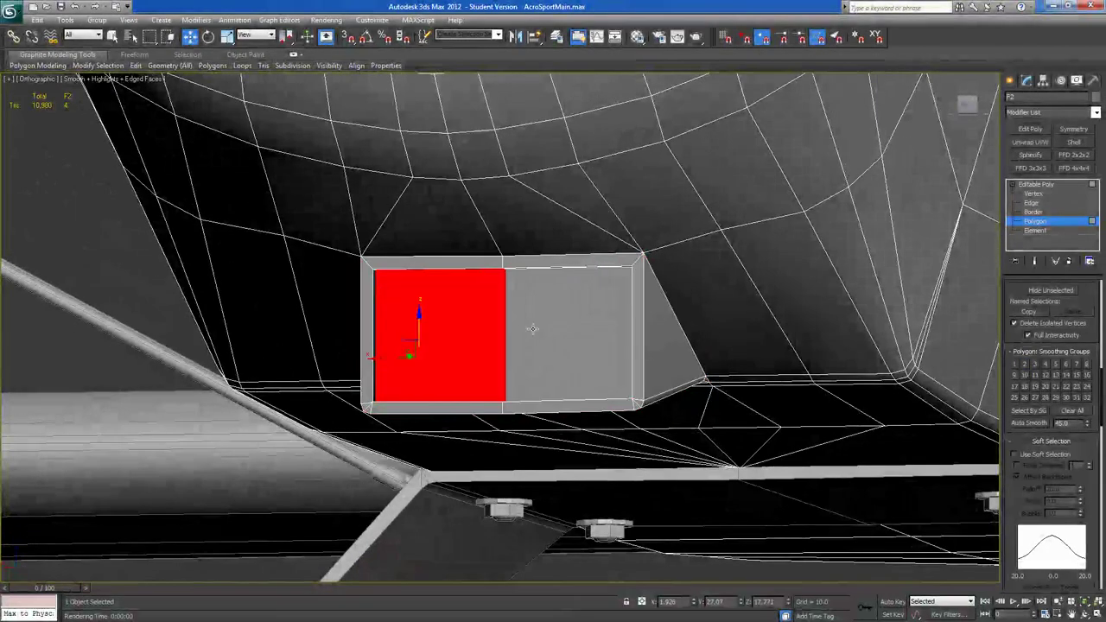
left_click(533, 329, "ctrl")
left_click(364, 391, "ctrl")
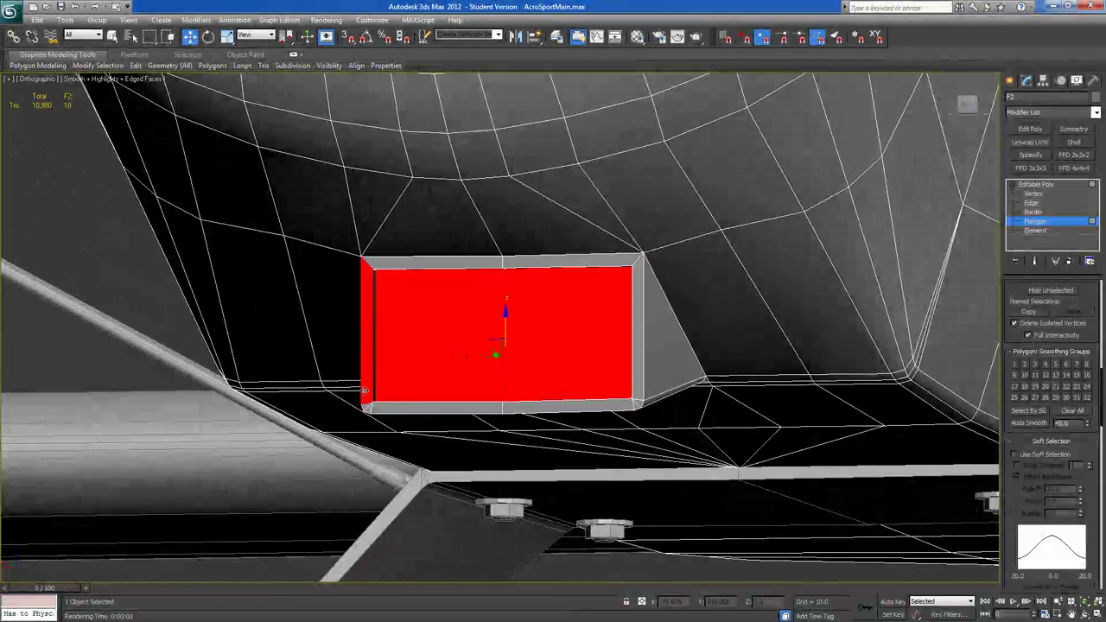
mouse_move(364, 390)
middle_mouse_down("alt")
mouse_move(441, 346)
mouse_move(506, 338)
mouse_move(519, 325)
middle_mouse_up("alt")
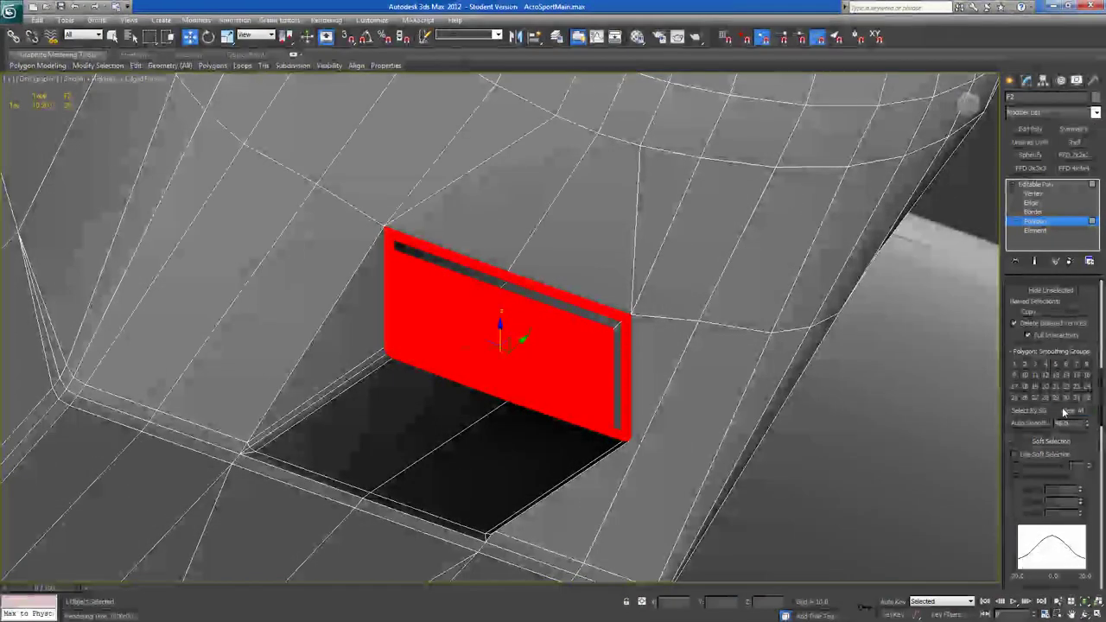
middle_click_drag(684, 369, 702, 350, "alt")
scroll(610, 385, "down", 5)
left_click(735, 229)
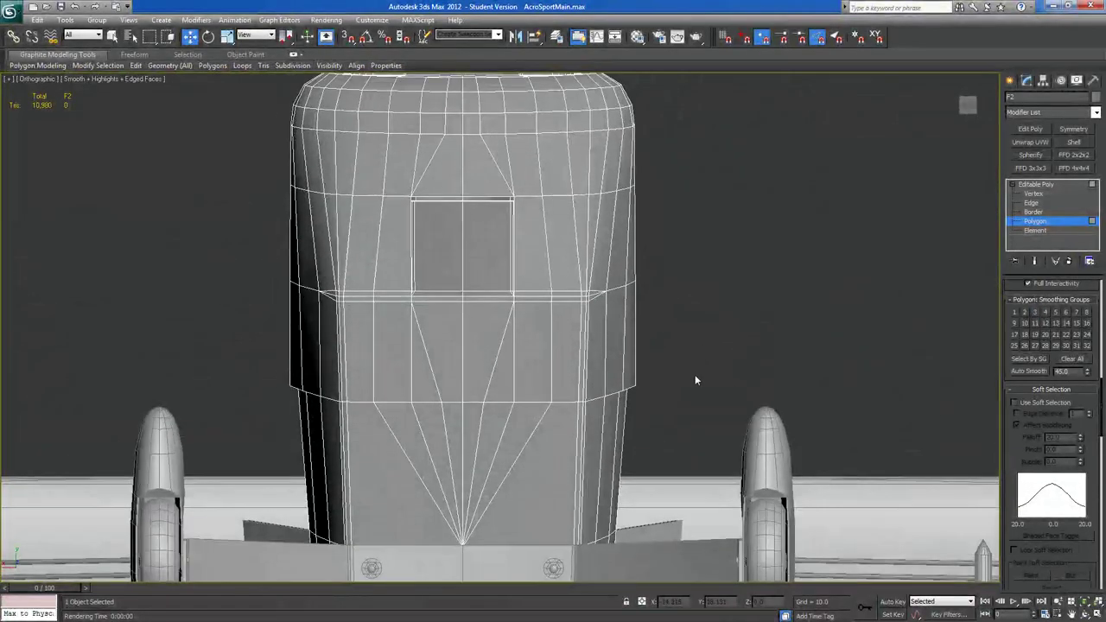
Select the two belly vertices beside the centreline behind the scoop and spread them apart along X to about 149 percent.
key("1")
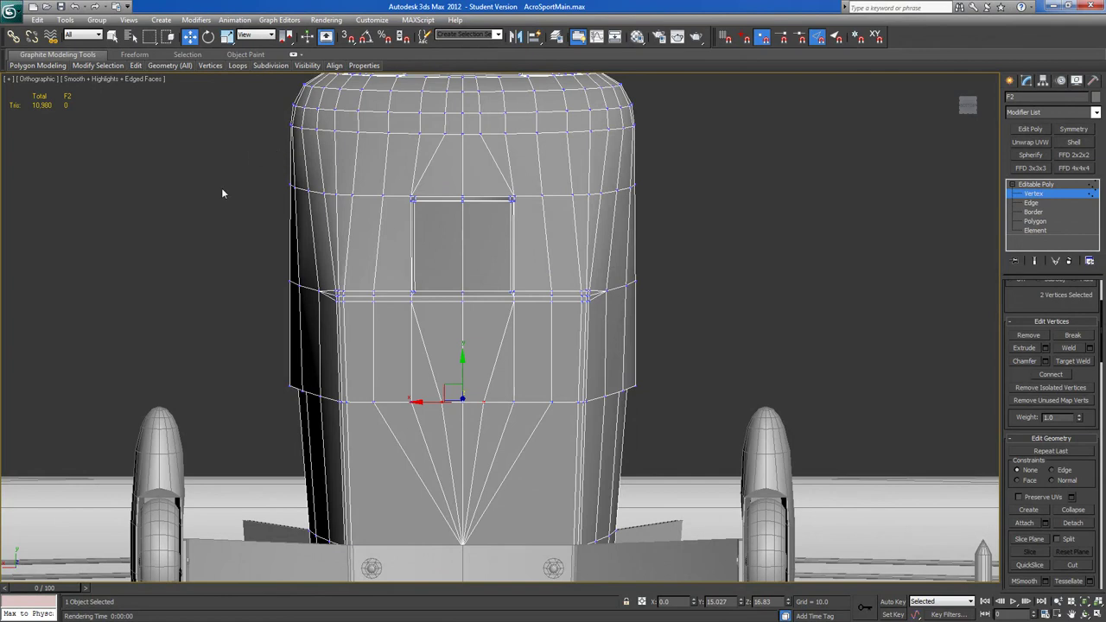
key("r")
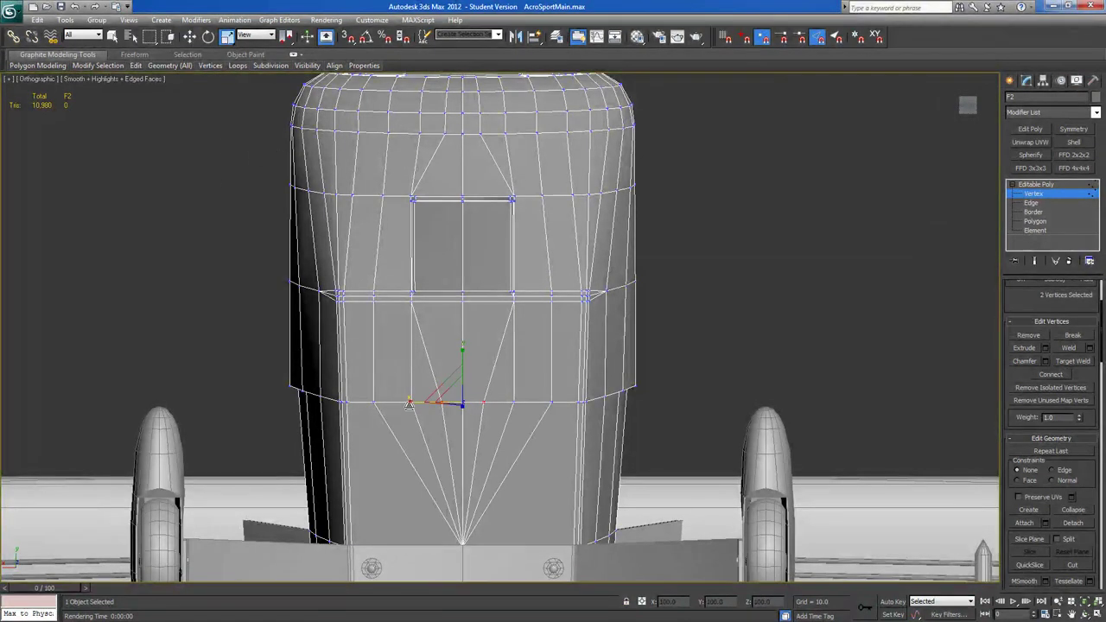
left_click_drag(411, 402, 400, 405)
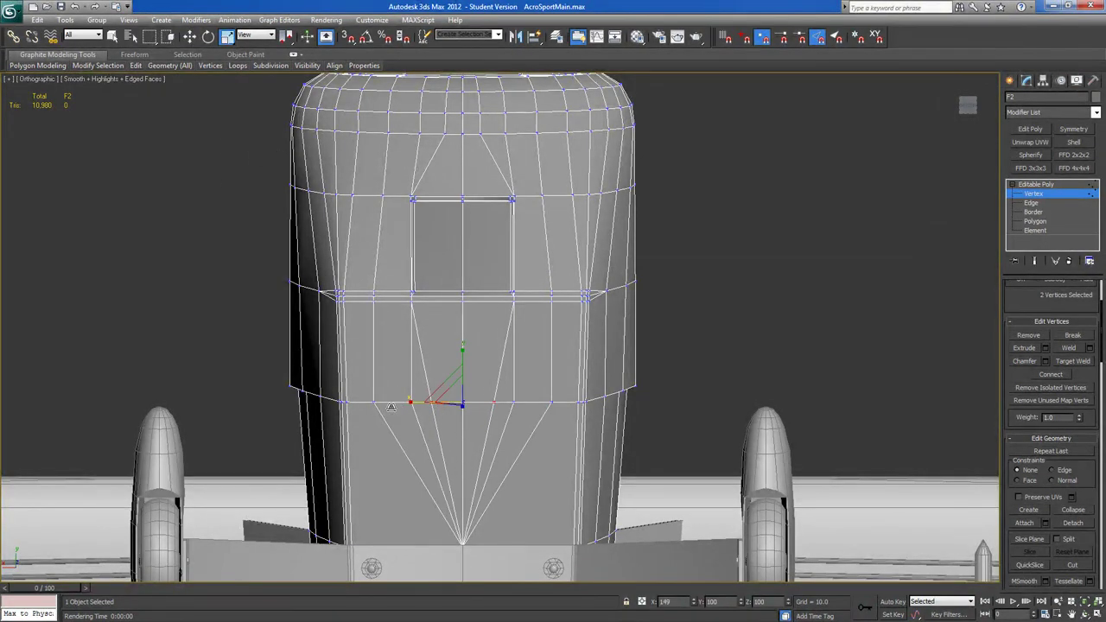
left_click_drag(391, 407, 388, 409)
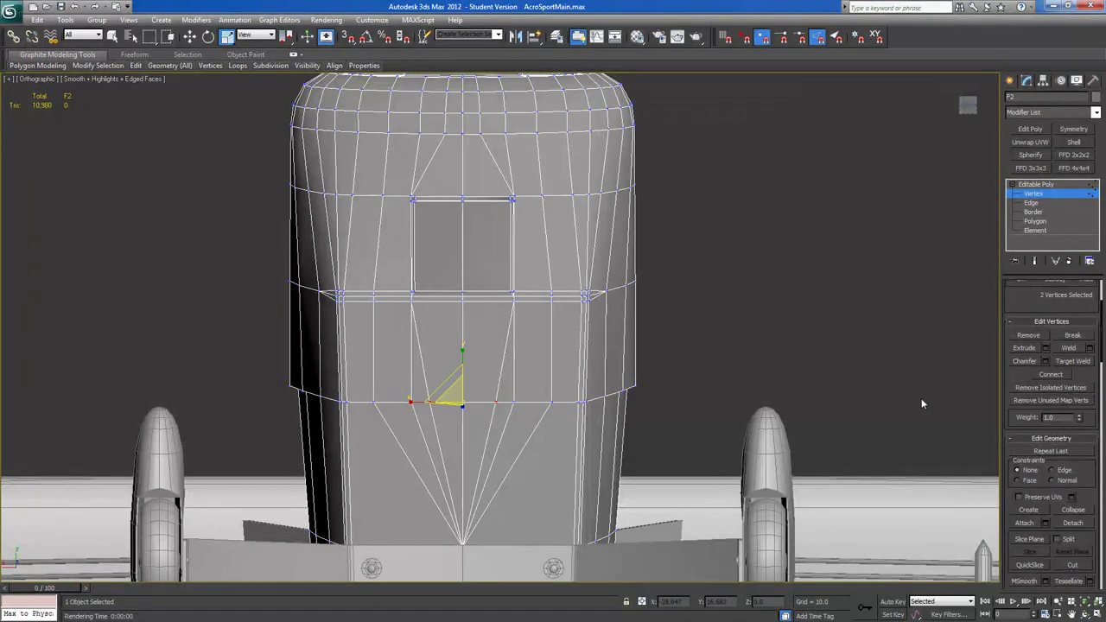
Target-weld the two spread belly vertices onto the neighbouring outer vertices on each side.
left_click(1080, 361)
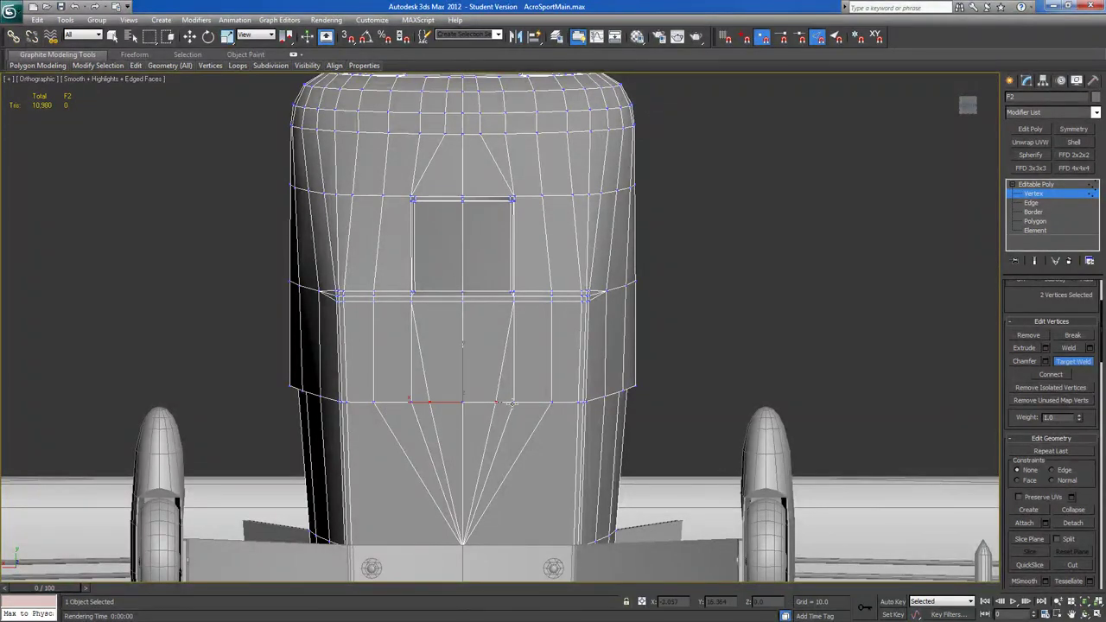
left_click(411, 400)
mouse_move(477, 353)
middle_mouse_down()
mouse_move(476, 371)
mouse_move(478, 352)
middle_mouse_up()
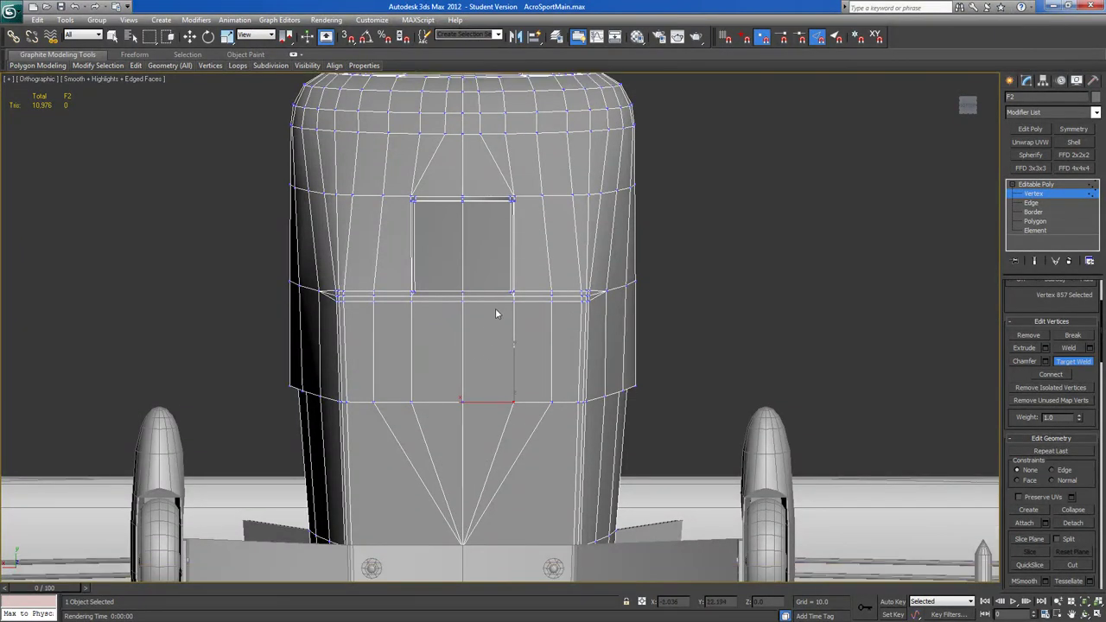
right_click(496, 304)
Spread two pairs of vertices beside the centreline ahead of the scoop along X, the front pair to about 116 percent.
left_click(444, 133)
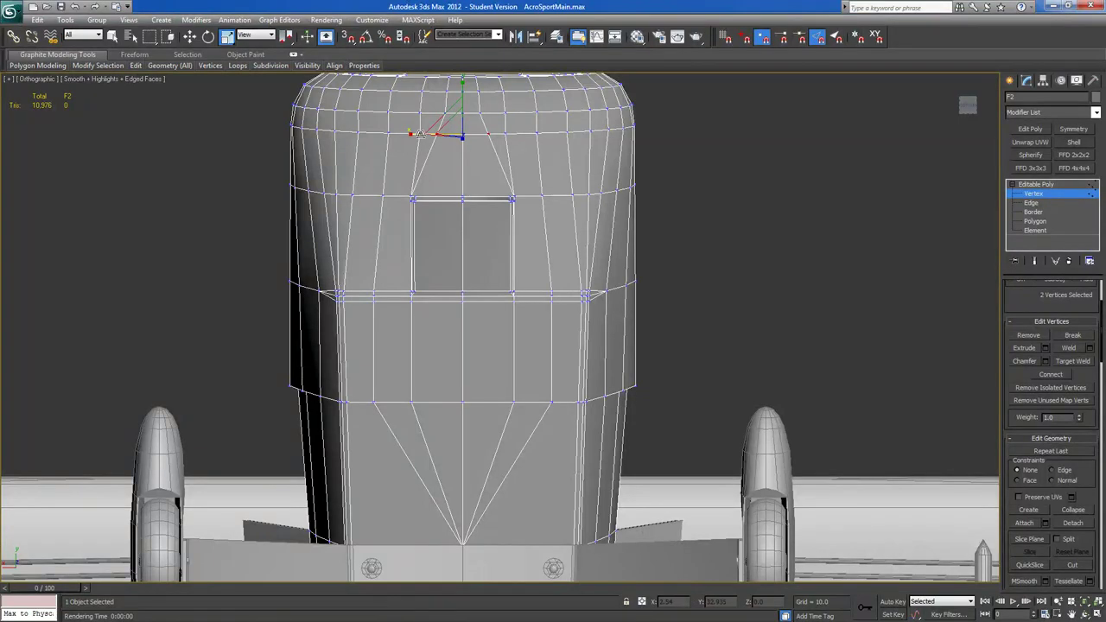
left_click(504, 133, "ctrl")
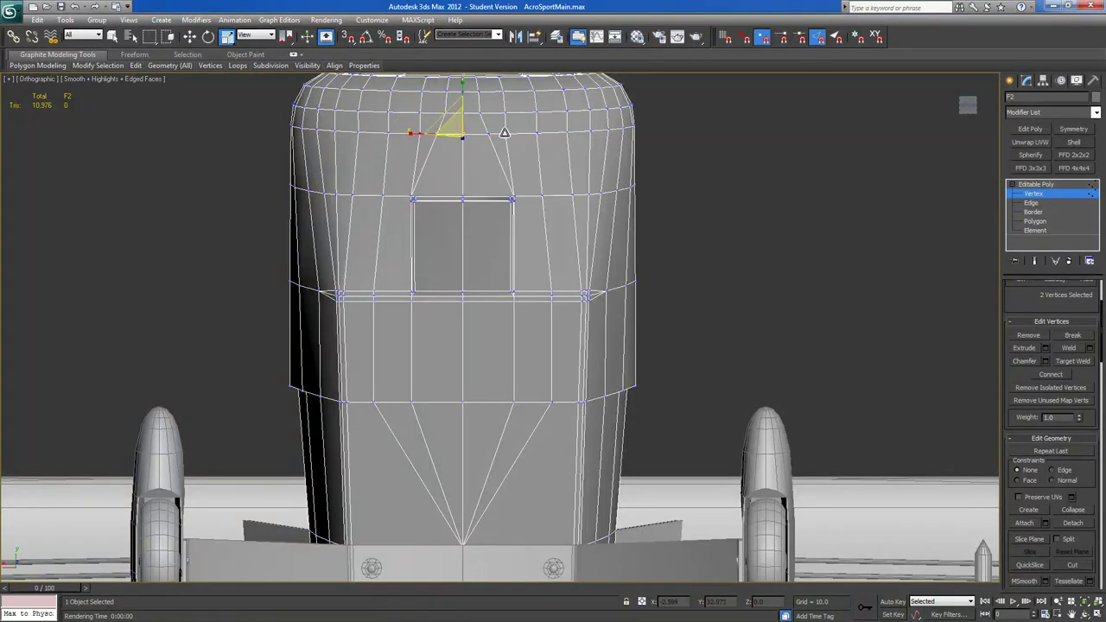
left_click_drag(409, 133, 407, 134)
left_click(445, 114)
left_click(480, 110, "ctrl")
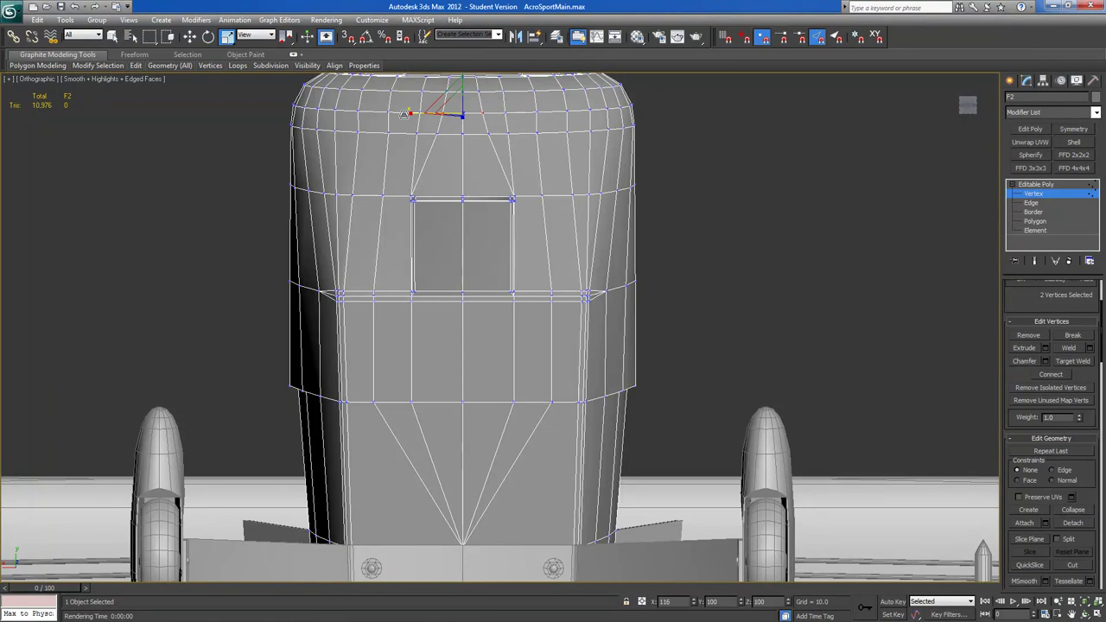
Leave vertex editing and compare the scoop and belly with the blueprint in the Left view.
scroll(732, 270, "down", 5)
middle_click_drag(734, 267, 610, 153, "alt")
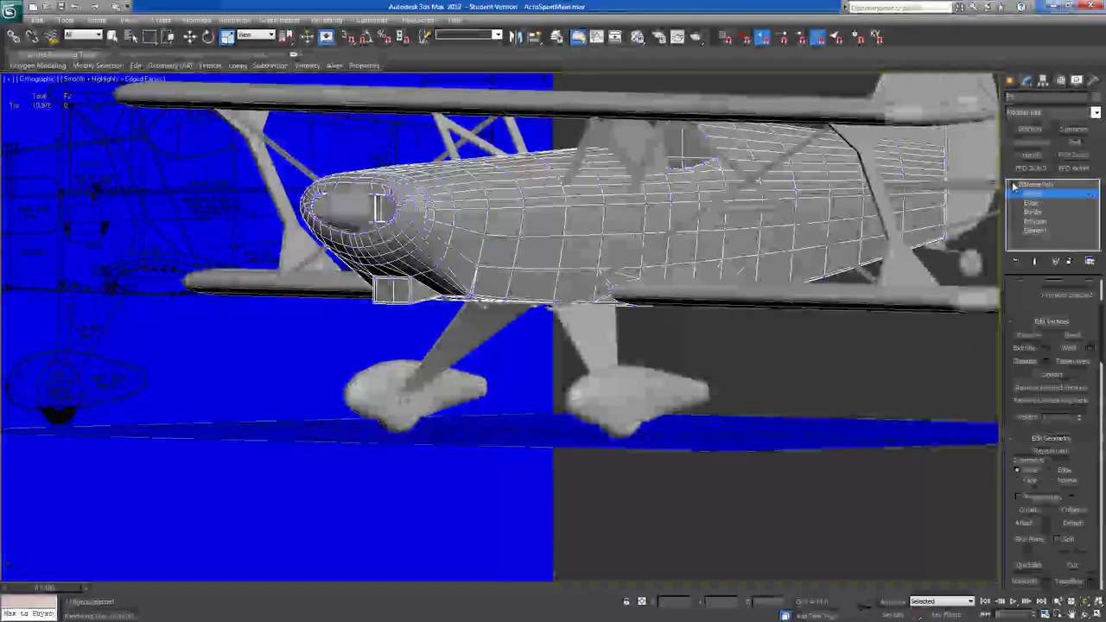
left_click(1032, 194)
middle_click_drag(791, 237, 583, 251, "alt")
left_click(969, 105)
middle_click_drag(511, 415, 583, 351)
scroll(583, 352, "up", 7)
middle_click_drag(340, 295, 417, 383)
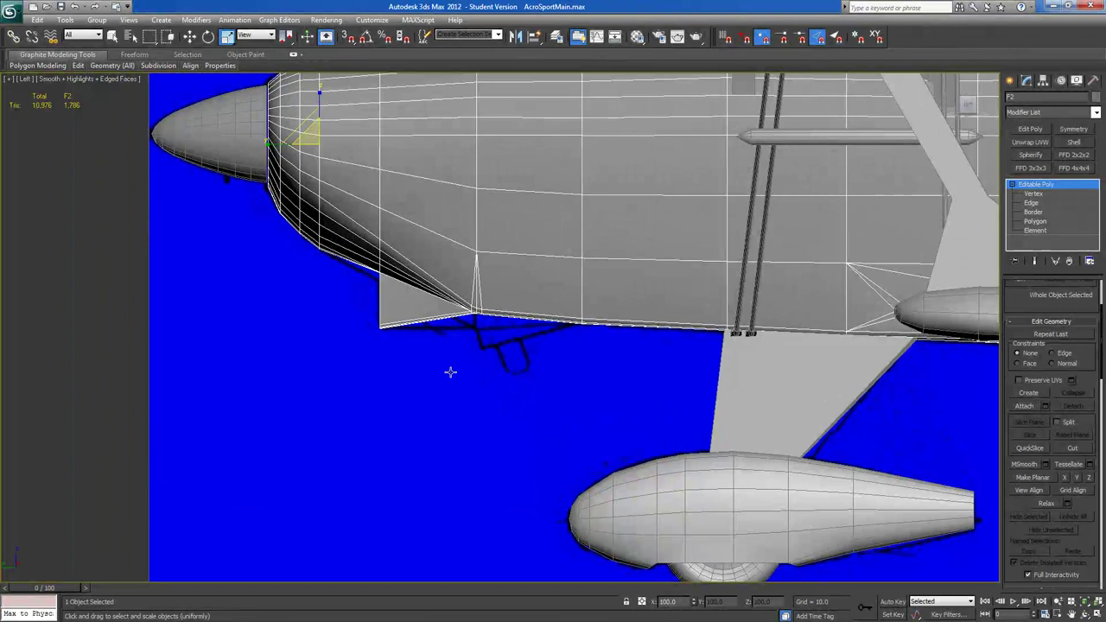
Select the 37 vertices around the scoop's rear belly edge and move them down to level the scoop's underside.
left_click(1033, 194)
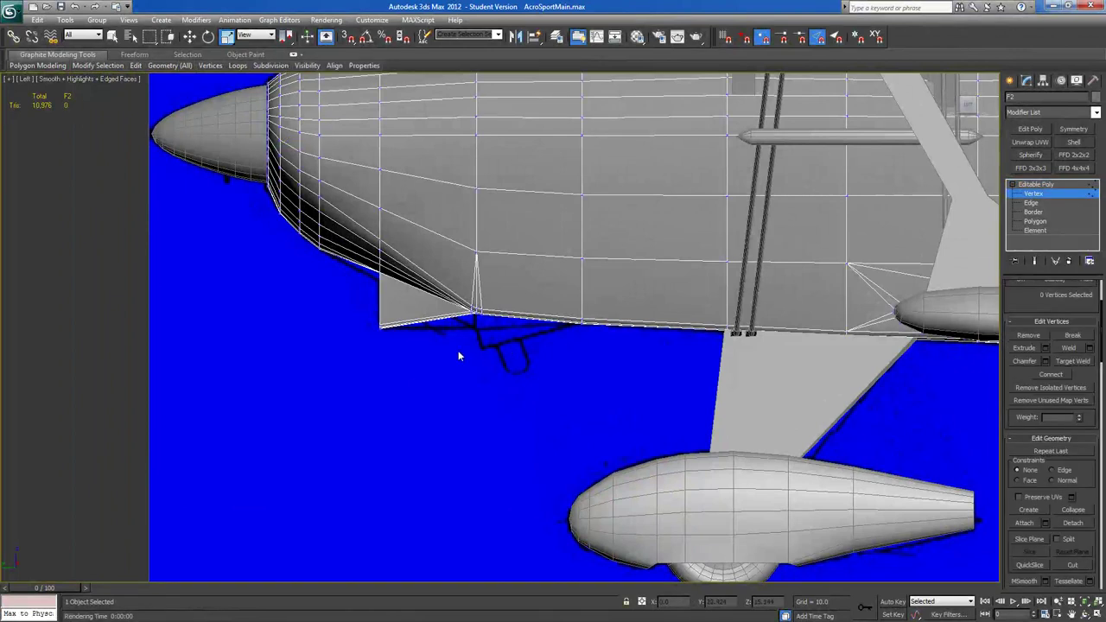
left_click_drag(497, 291, 496, 292)
key("w")
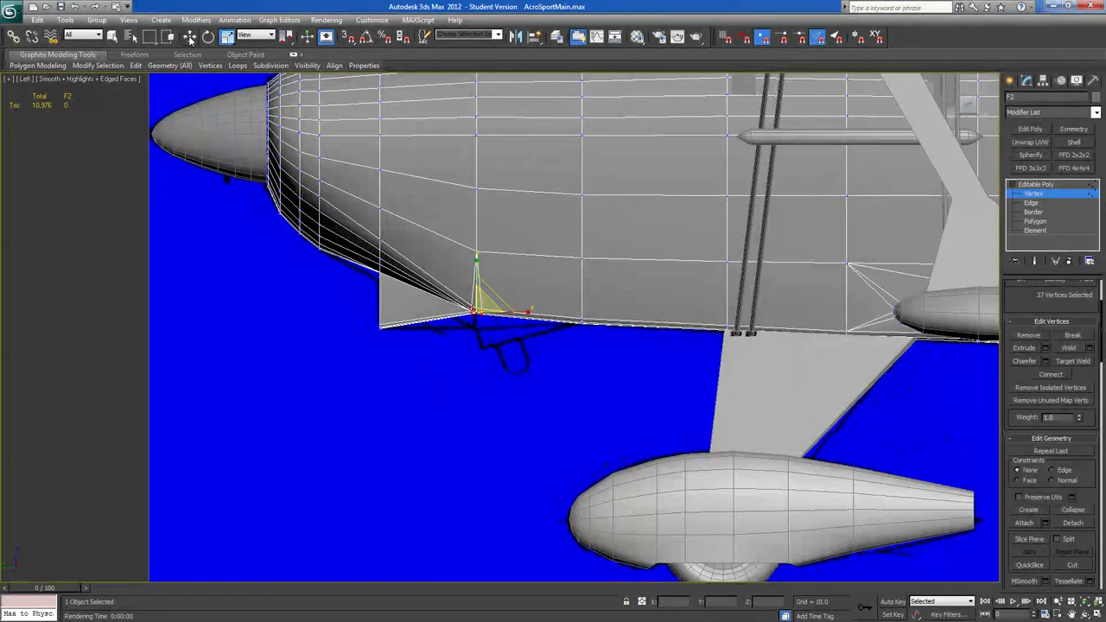
key("u")
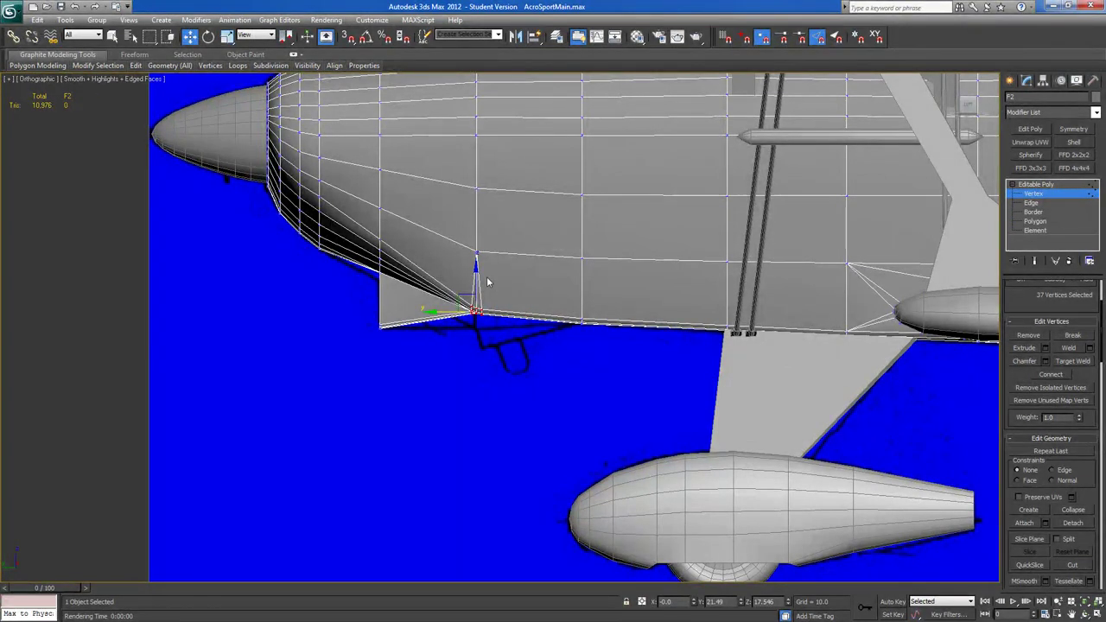
left_click_drag(476, 273, 477, 287)
Select the row of 11 belly vertices behind the scoop and adjust its height against the blueprint in the Left view, with the fuselage see-through.
left_click_drag(575, 323, 578, 323)
left_click_drag(582, 284, 580, 286)
middle_click_drag(460, 274, 549, 265, "alt")
scroll(554, 262, "down", 3)
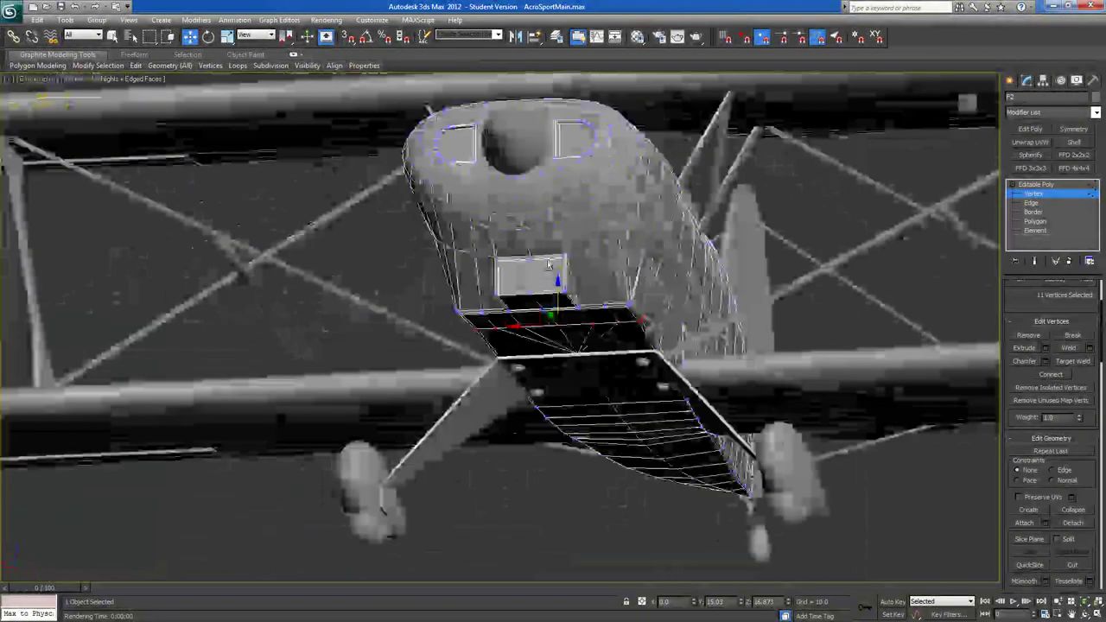
key("l")
scroll(782, 282, "down", 1)
middle_click_drag(476, 348, 495, 335)
scroll(495, 334, "up", 15)
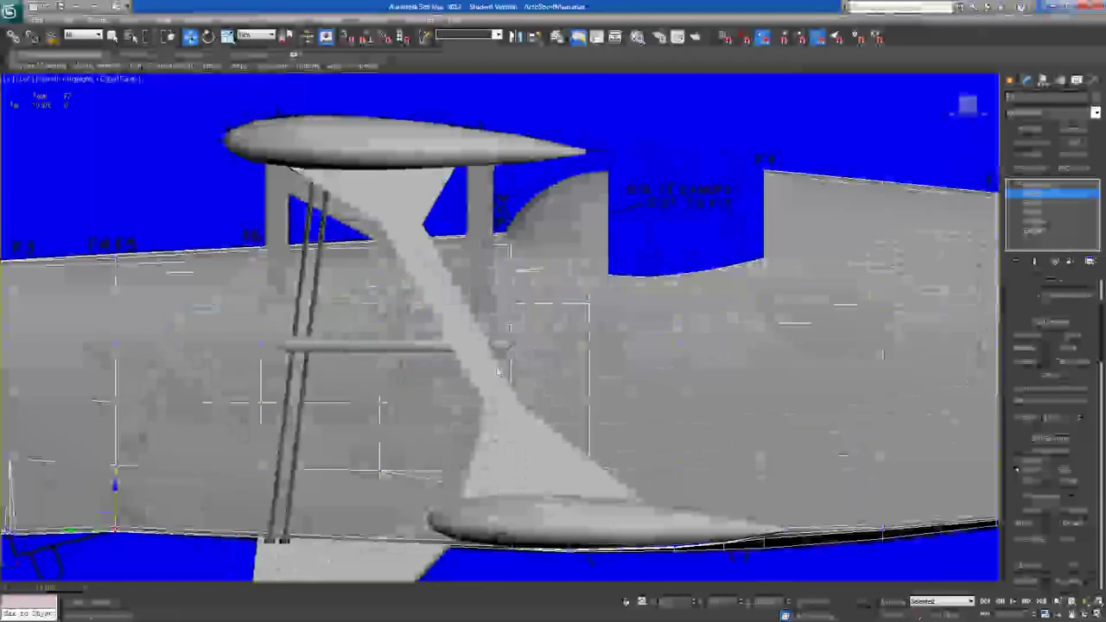
middle_click_drag(277, 437, 750, 214)
scroll(669, 262, "up", 2)
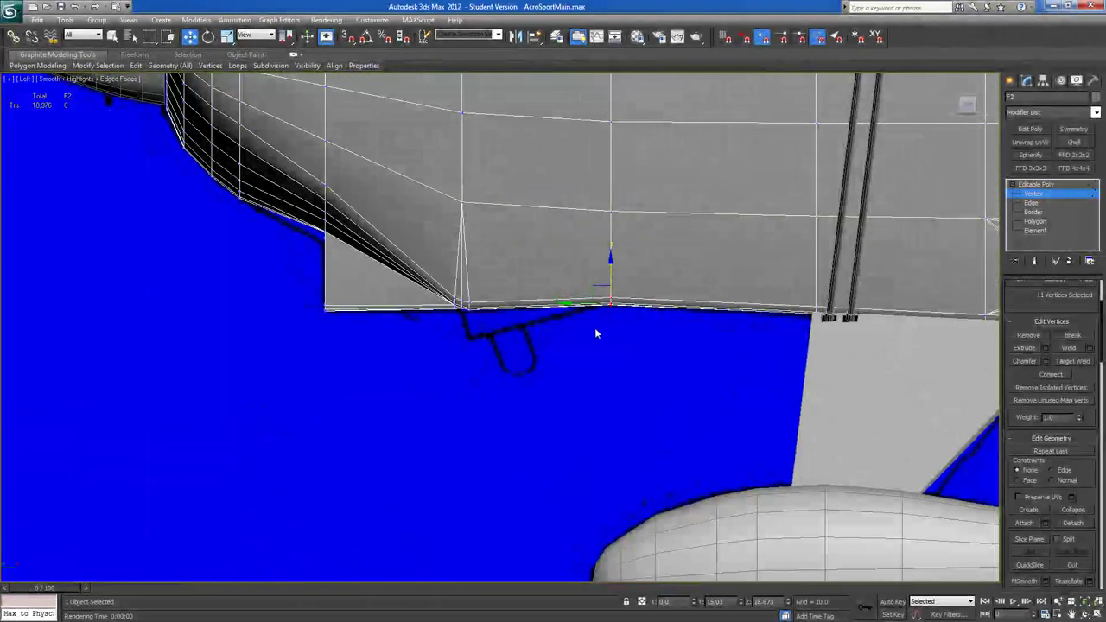
key("alt+x")
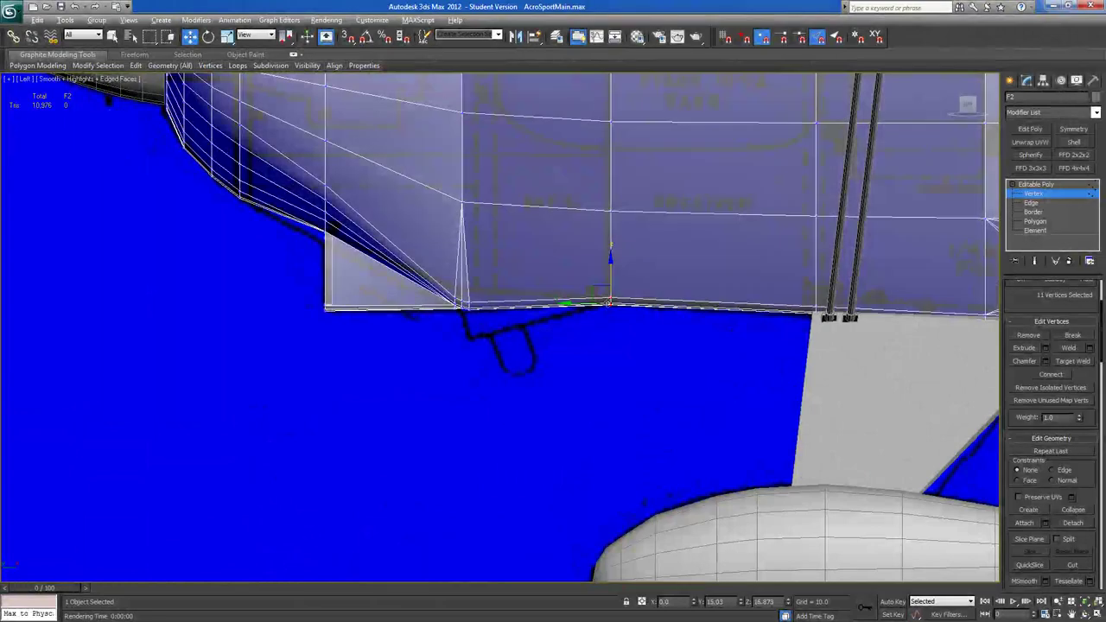
mouse_move(611, 274)
left_mouse_down()
mouse_move(610, 247)
mouse_move(610, 272)
left_mouse_up()
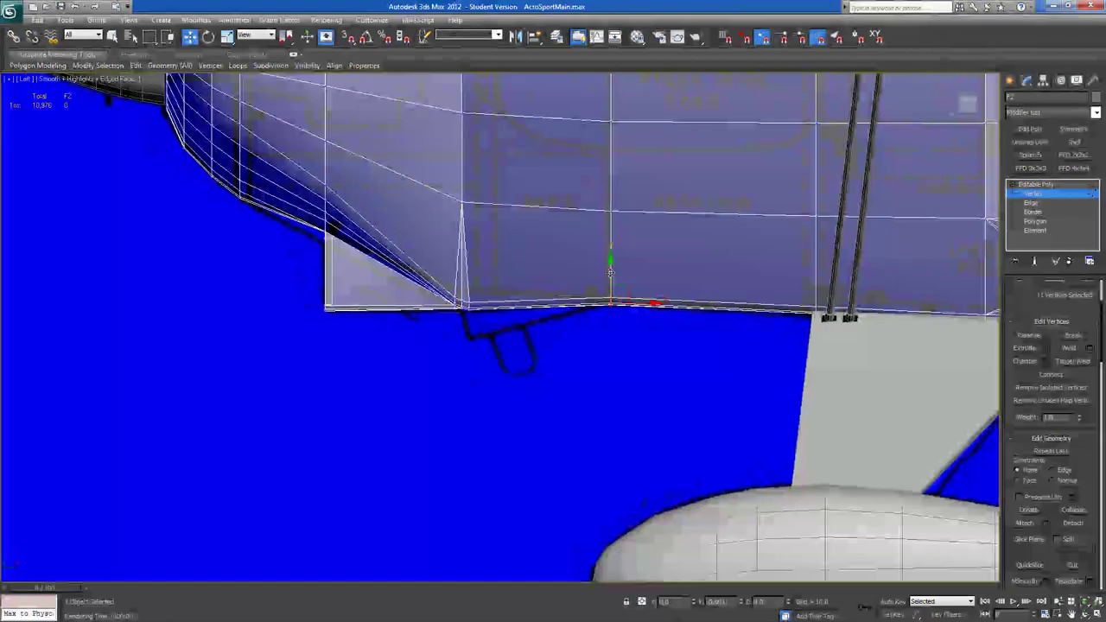
Leave vertex editing and examine the reshaped belly and scoop in the Perspective view.
scroll(560, 407, "down", 5)
scroll(560, 406, "up", 2)
middle_click_drag(559, 406, 563, 349, "alt")
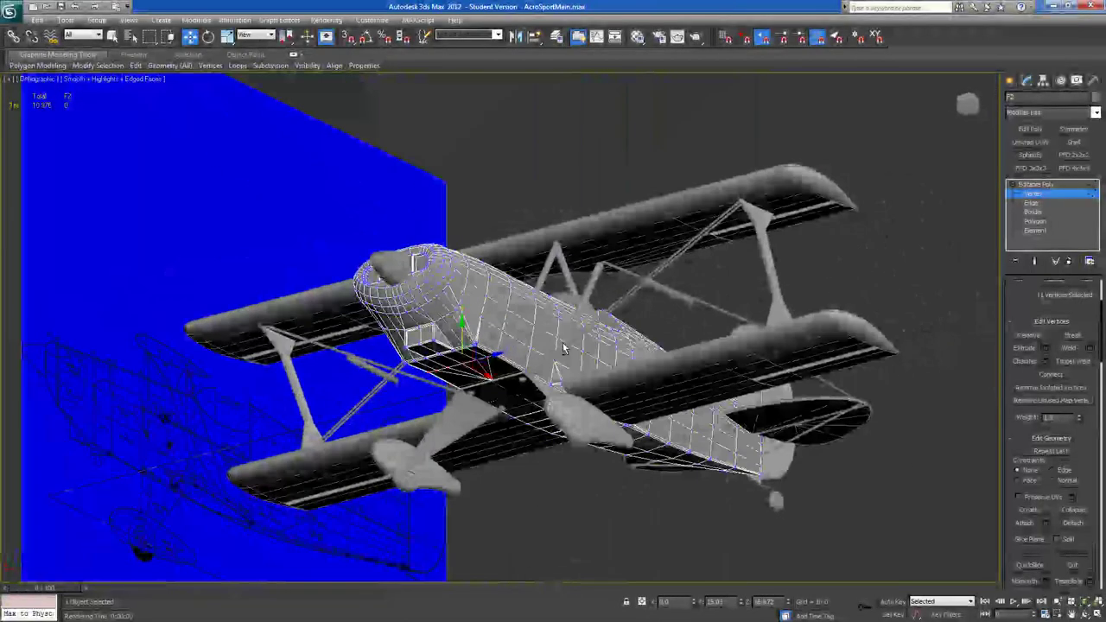
left_click(1021, 186)
middle_click_drag(657, 250, 586, 335, "alt")
key("p")
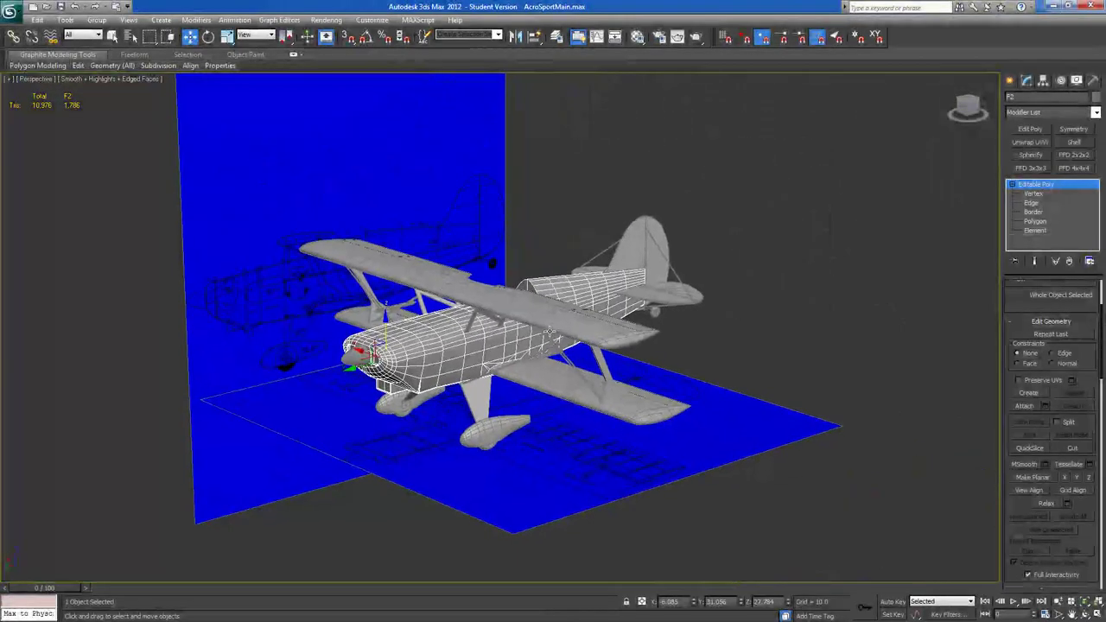
scroll(548, 333, "up", 6)
middle_click_drag(549, 332, 462, 346, "alt")
middle_click_drag(679, 323, 686, 323)
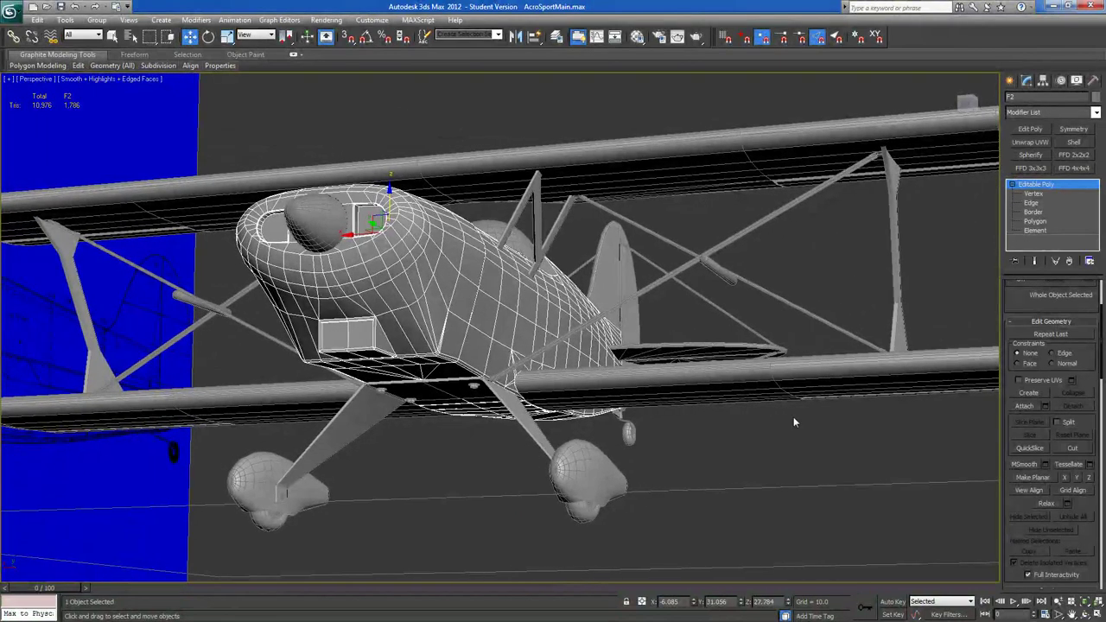
Render the Perspective view to check the shading around the scoop and close the rendered image.
scroll(657, 398, "up", 6)
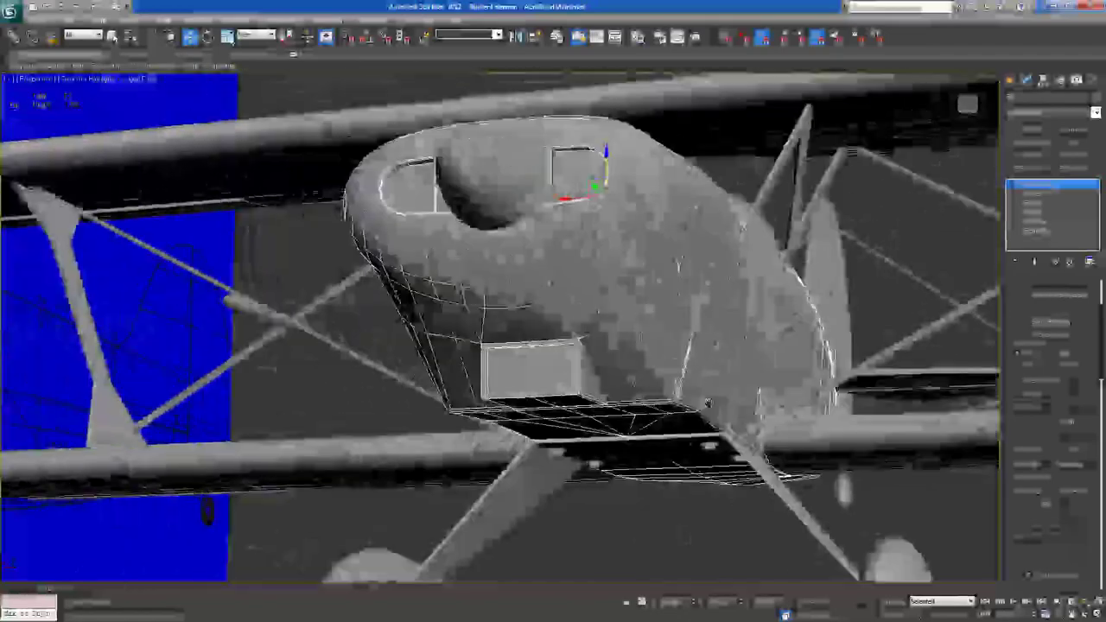
scroll(657, 399, "down", 5)
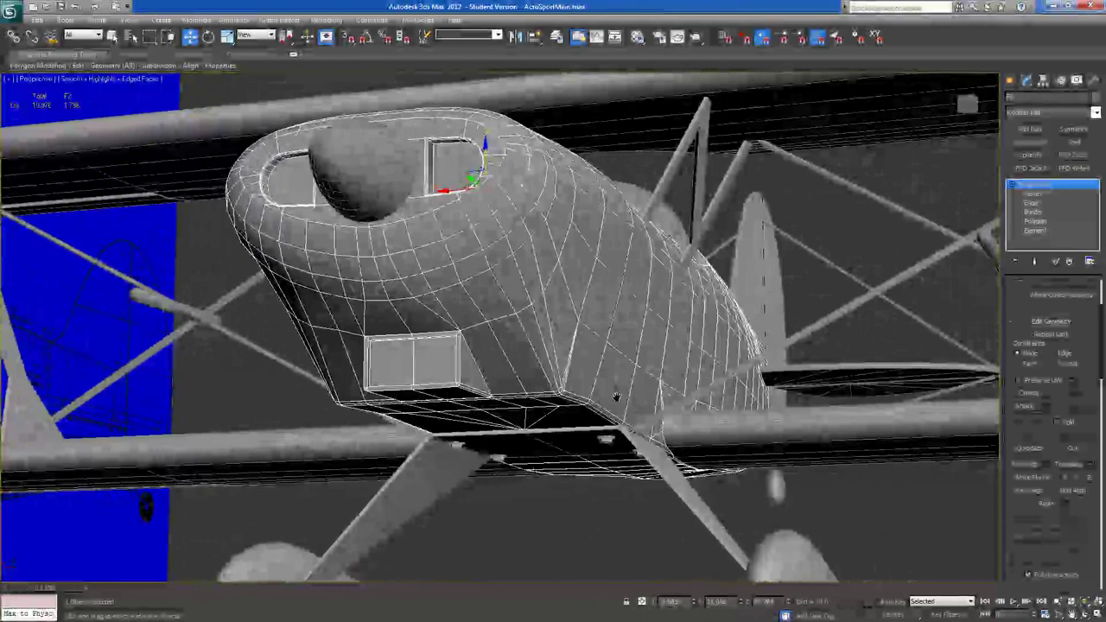
left_click(694, 37)
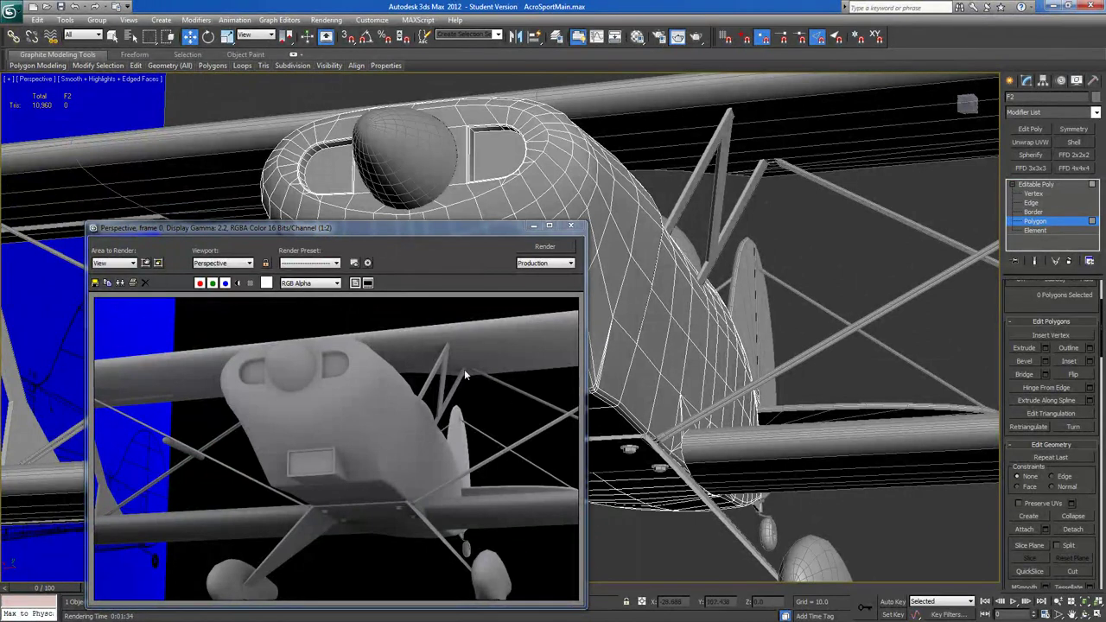
left_click(569, 227)
Select the narrow upper and lower inner rim faces of the scoop opening and assign them a separate smoothing group.
middle_click_drag(592, 316, 471, 263, "alt")
scroll(493, 454, "up", 4)
scroll(494, 454, "down", 2)
left_click(468, 257)
left_click(424, 255, "ctrl")
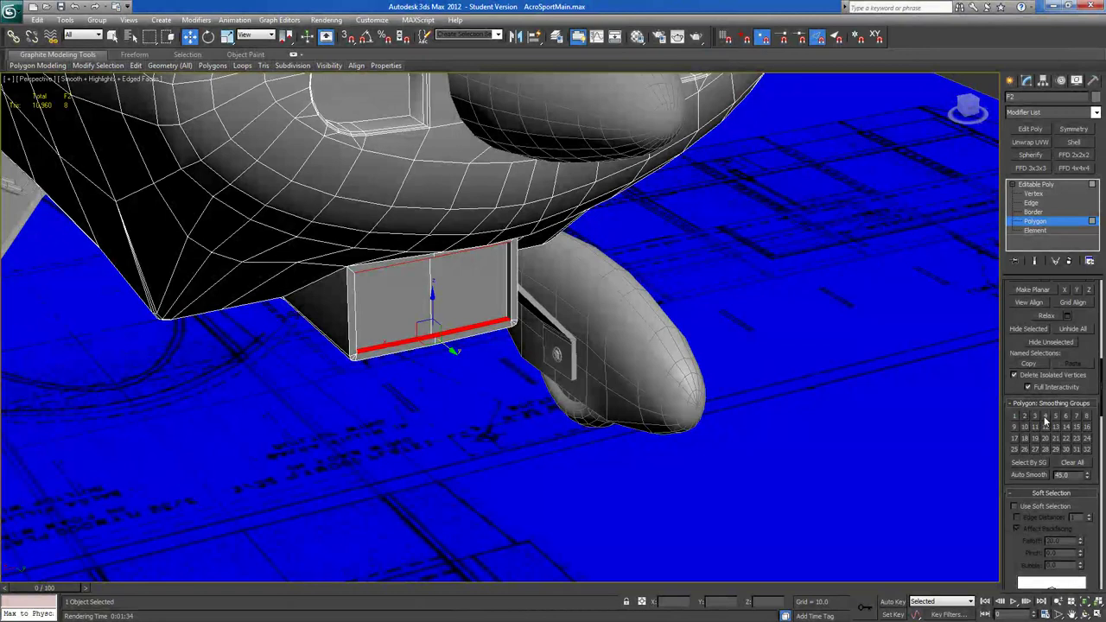
left_click(807, 348)
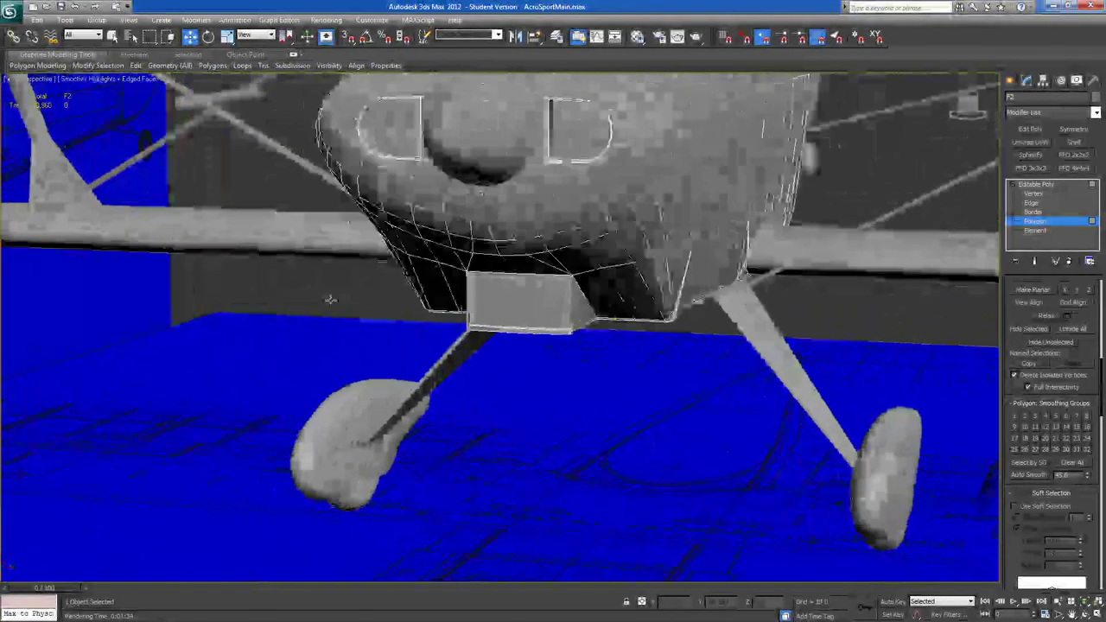
Connect the five lengthwise belly edges just behind the scoop with one segment, pinch 0 and slide -30.
middle_click_drag(330, 299, 343, 330, "alt")
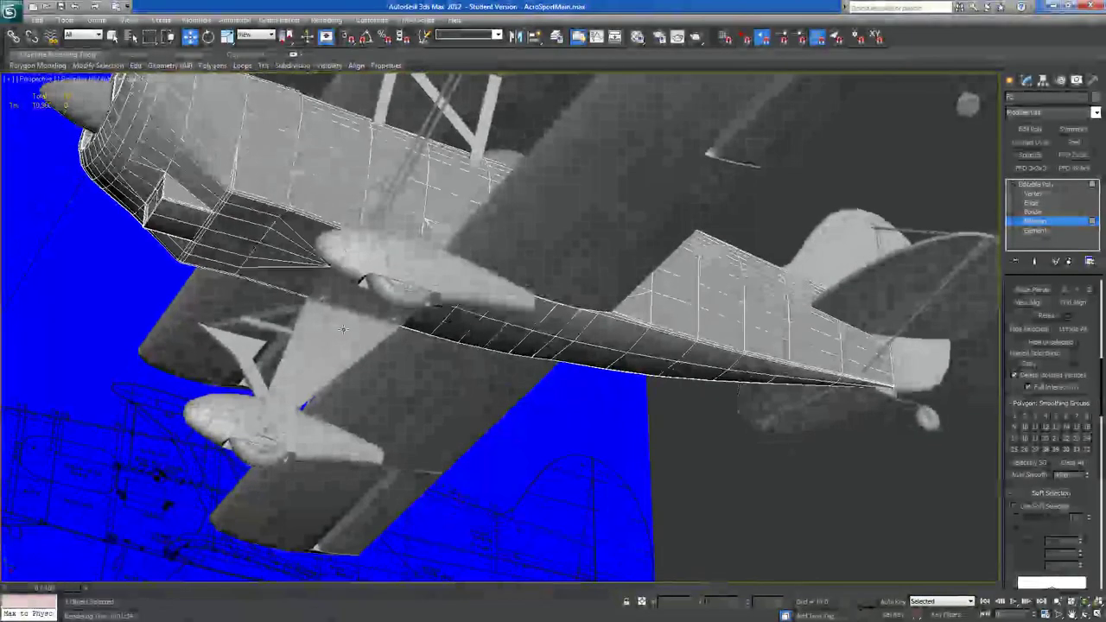
middle_click_drag(343, 330, 249, 273, "alt")
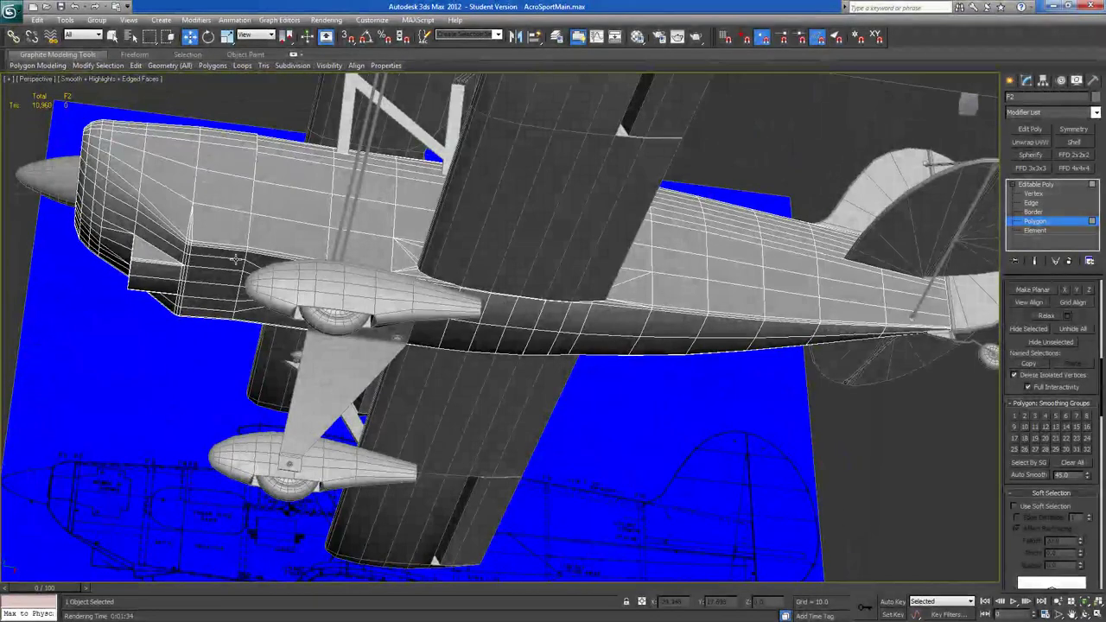
middle_click_drag(229, 300, 339, 361, "alt")
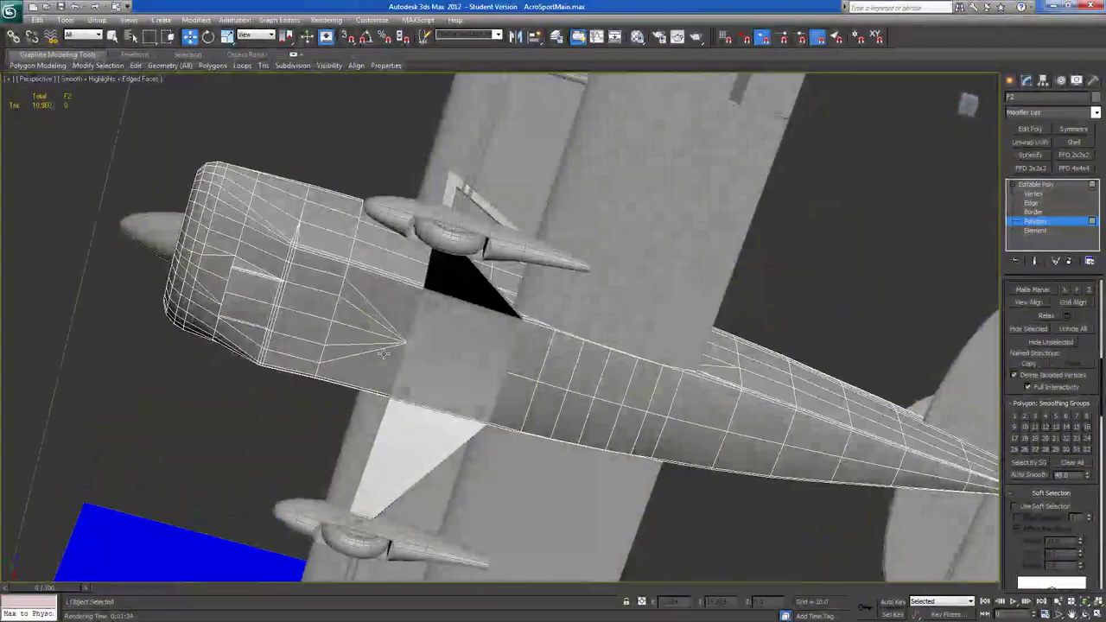
left_click(1031, 202)
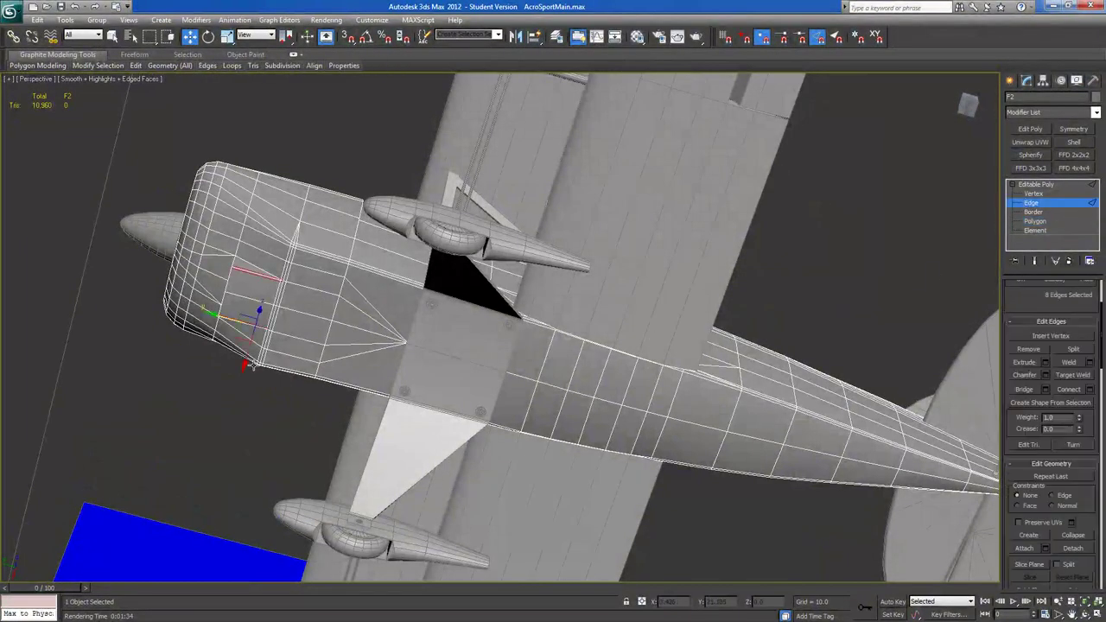
left_click(312, 273)
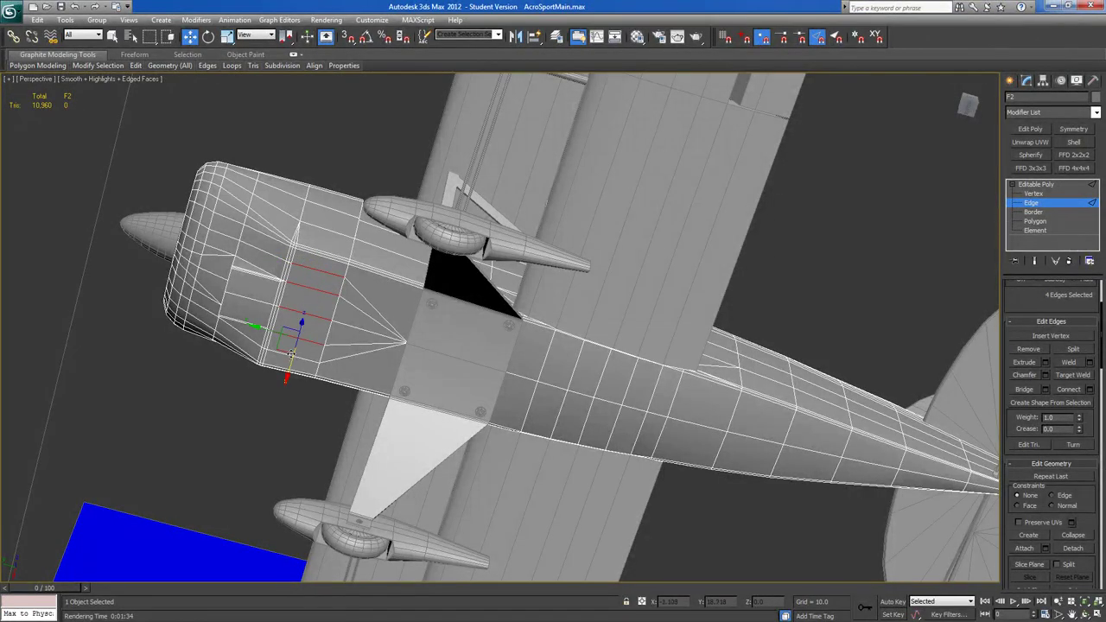
middle_click_drag(291, 357, 427, 490, "alt")
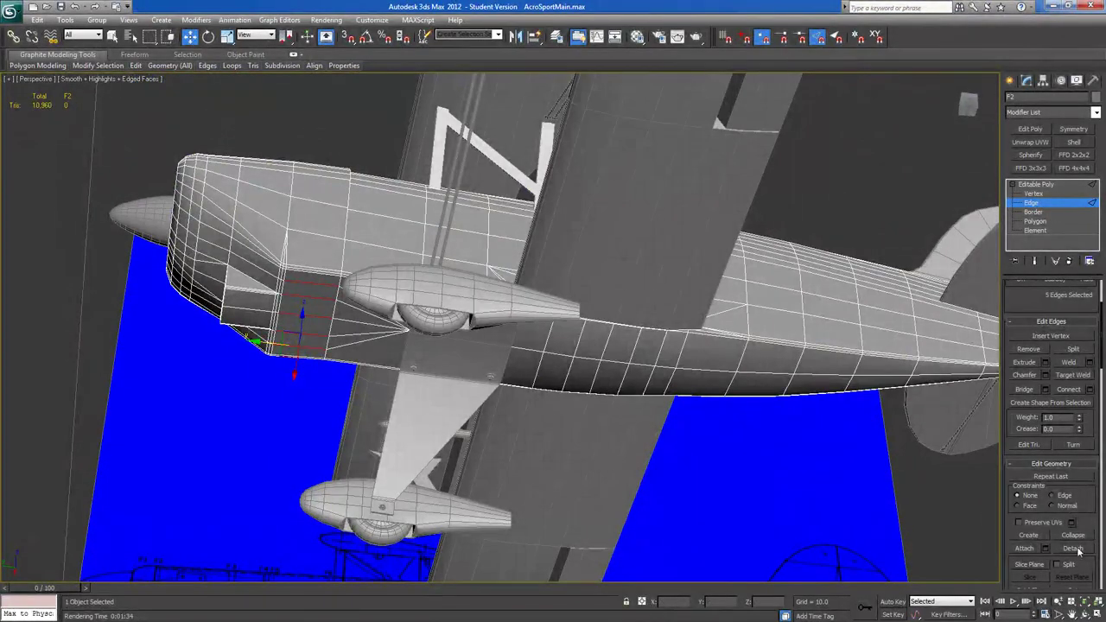
left_click(1089, 389)
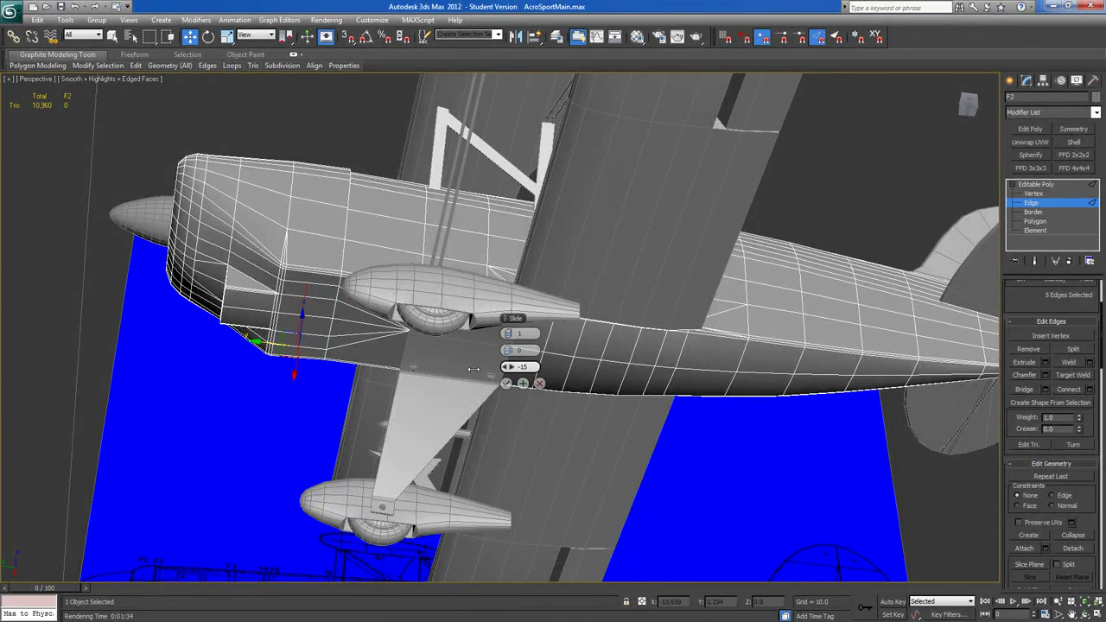
left_click_drag(443, 369, 439, 370)
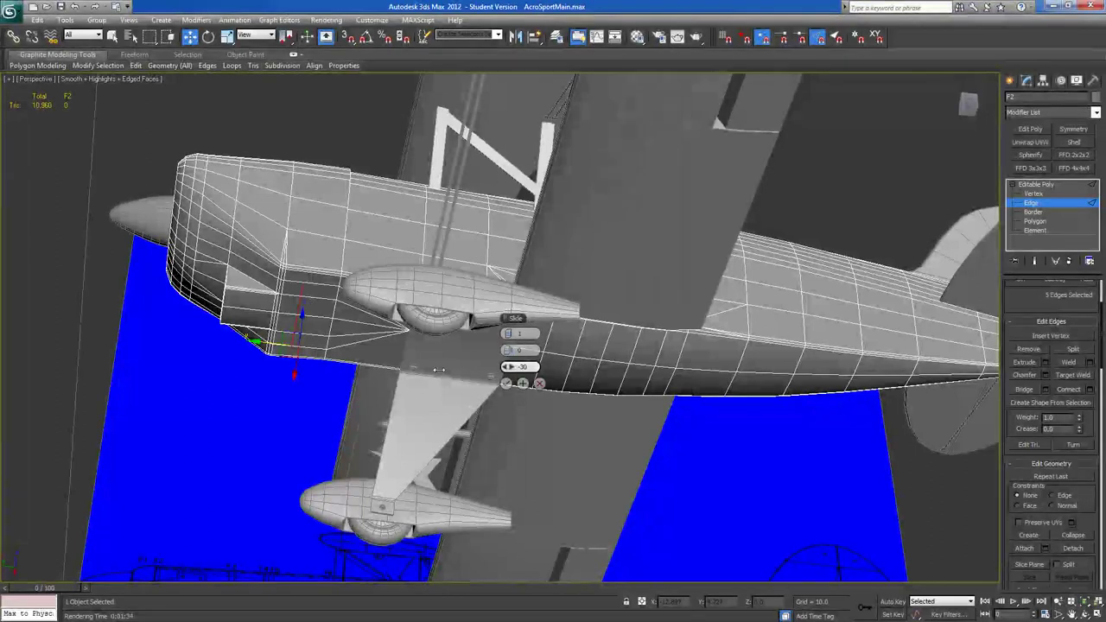
left_click(506, 383)
Move the outer and inner pairs of vertices on the new cross edge rearward along Y to bend it into a curve.
left_click(1028, 194)
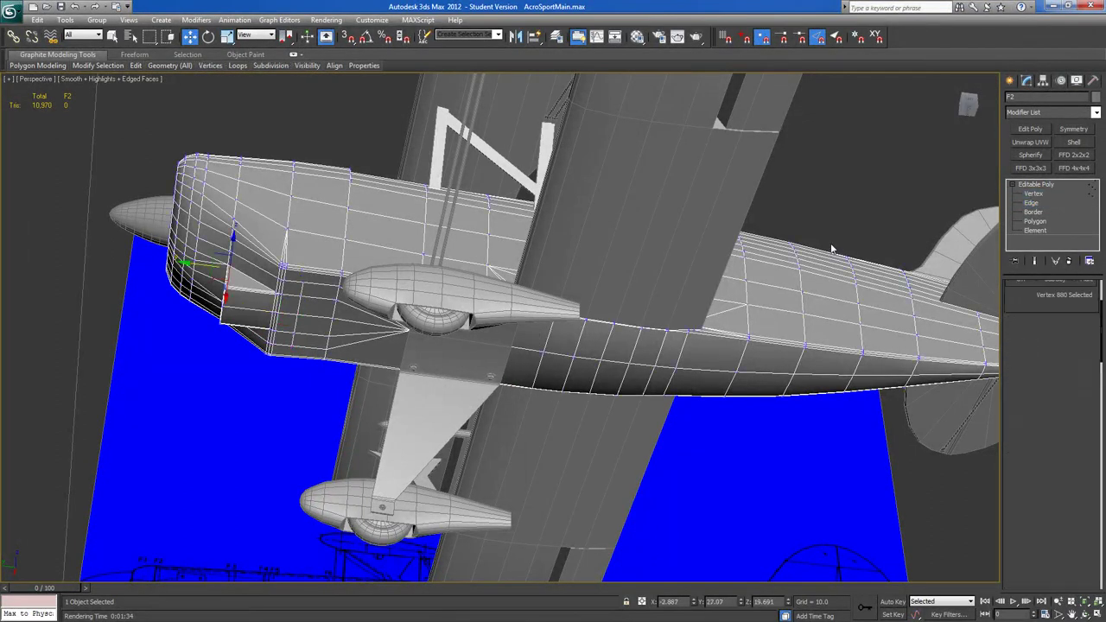
left_click(303, 281)
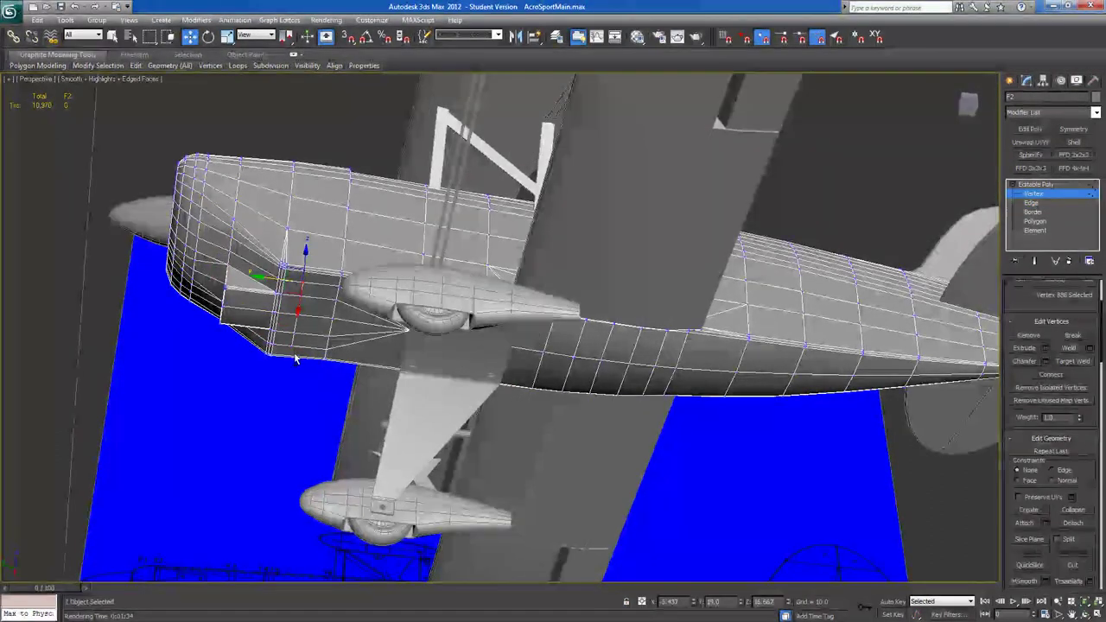
left_click(289, 346, "ctrl")
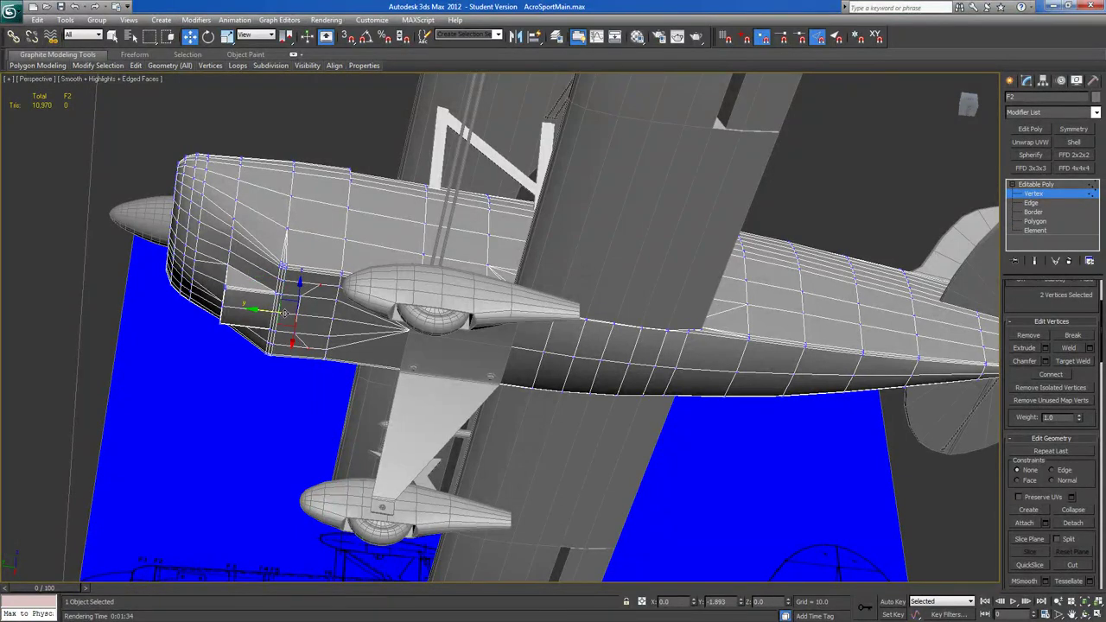
left_click(297, 297)
left_click_drag(275, 311, 282, 311)
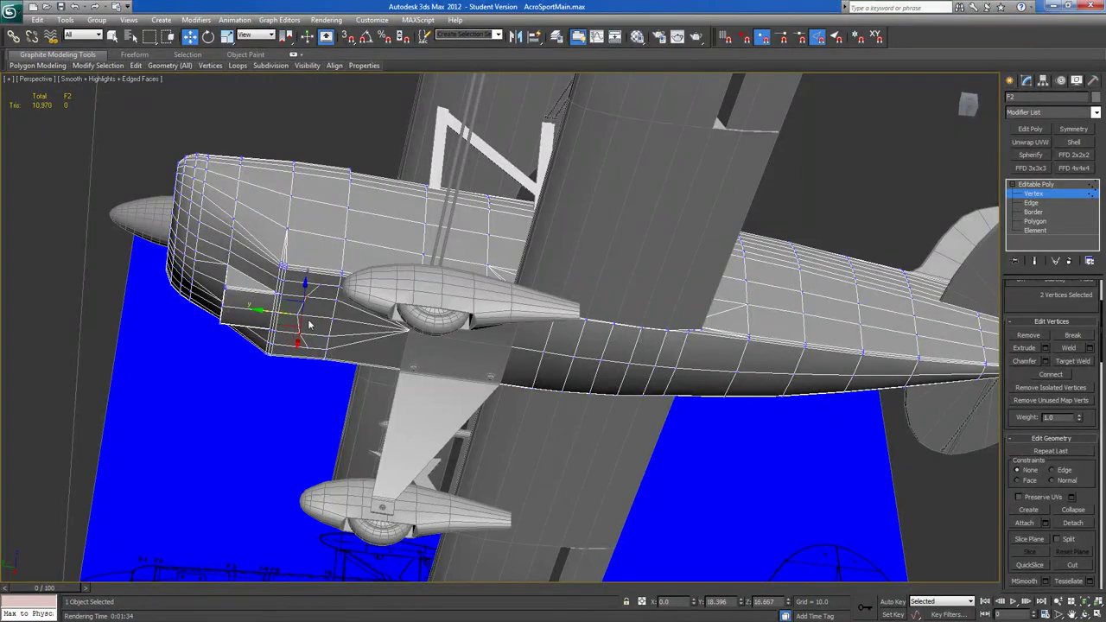
Select the four belly polygons behind the curved edge and inset them as a group by 0.259.
mouse_move(342, 359)
middle_mouse_down("alt")
mouse_move(433, 305)
mouse_move(511, 325)
mouse_move(551, 368)
mouse_move(545, 380)
mouse_move(541, 346)
middle_mouse_up("alt")
middle_click_drag(400, 371, 553, 354, "alt")
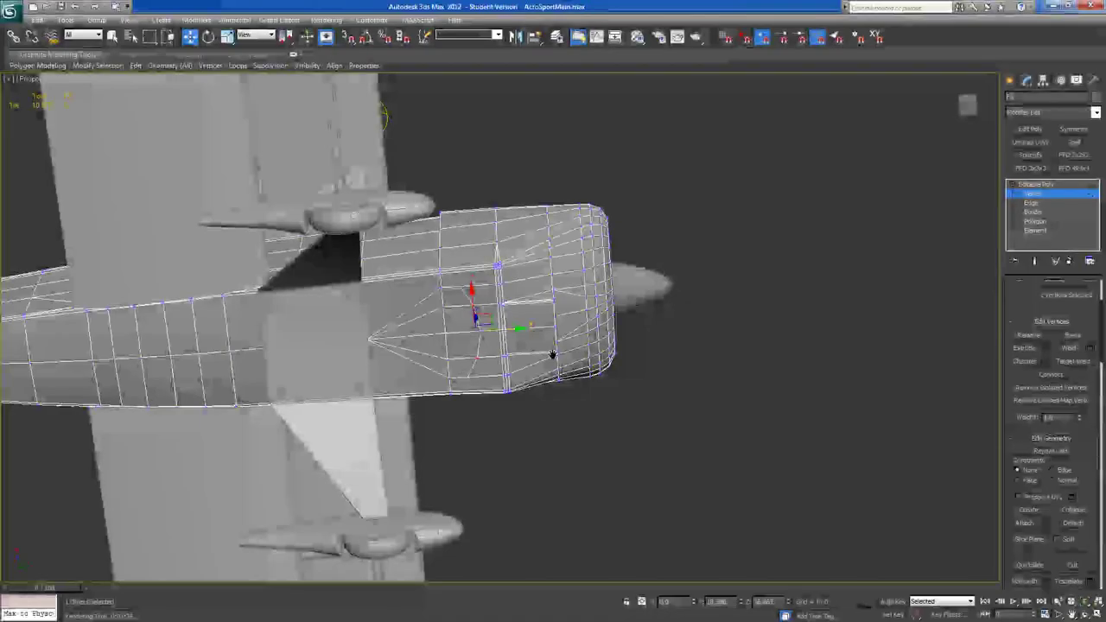
left_click(1035, 221)
left_click(456, 303)
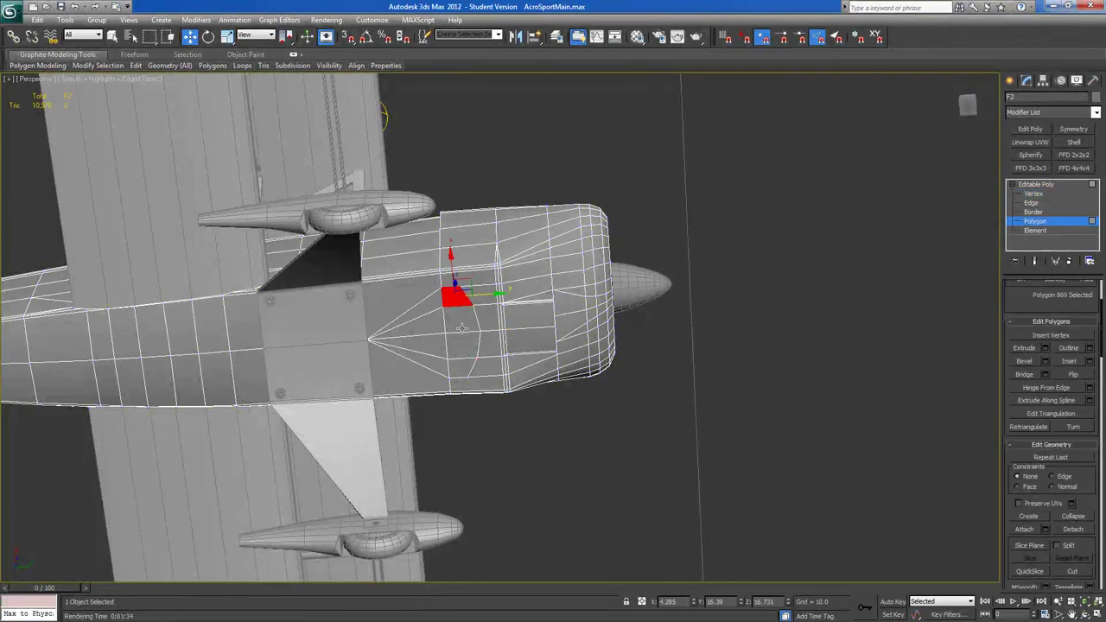
left_click(461, 327, "ctrl")
left_click(457, 344, "ctrl")
left_click(461, 363, "ctrl")
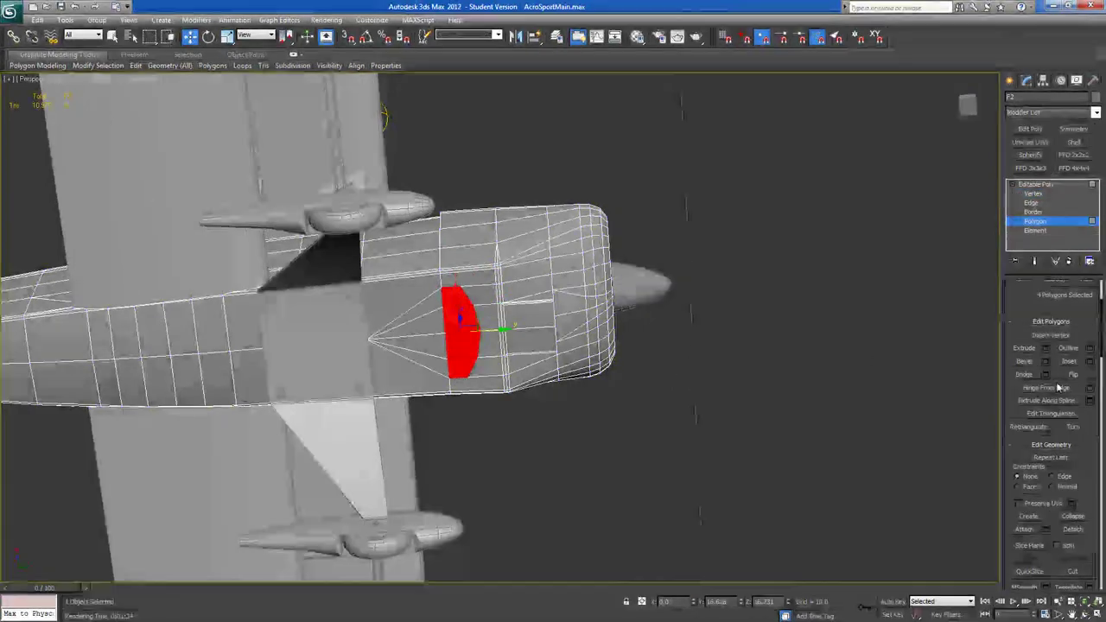
left_click(1088, 363)
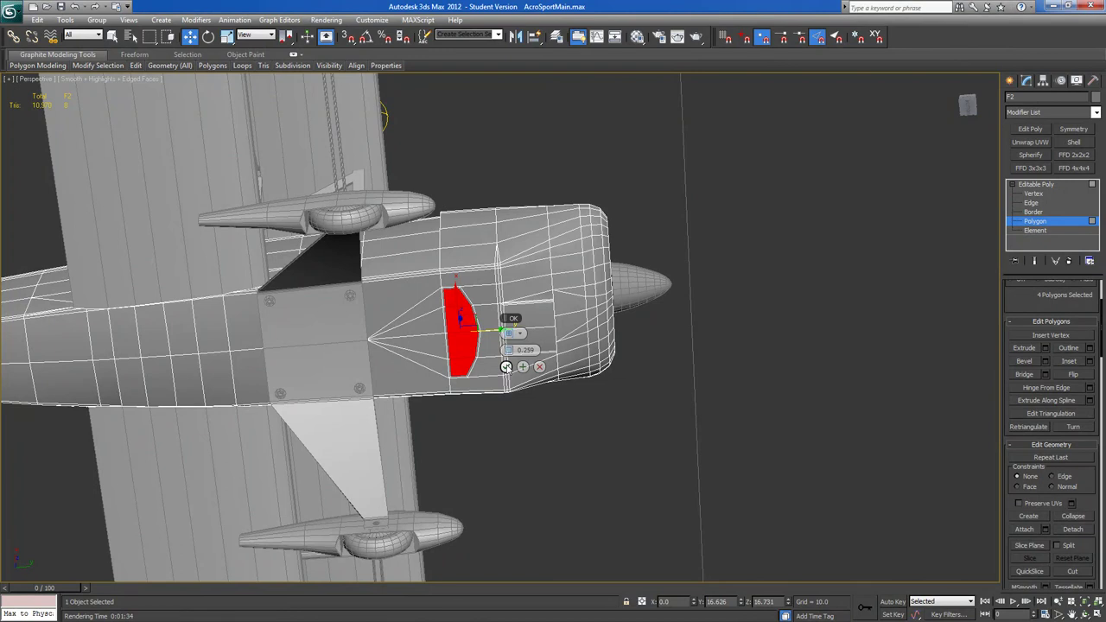
Move the four inset belly faces slightly rearward along Y, narrowing the rear border strip.
scroll(582, 395, "up", 3)
middle_click_drag(504, 365, 489, 335)
scroll(582, 395, "up", 3)
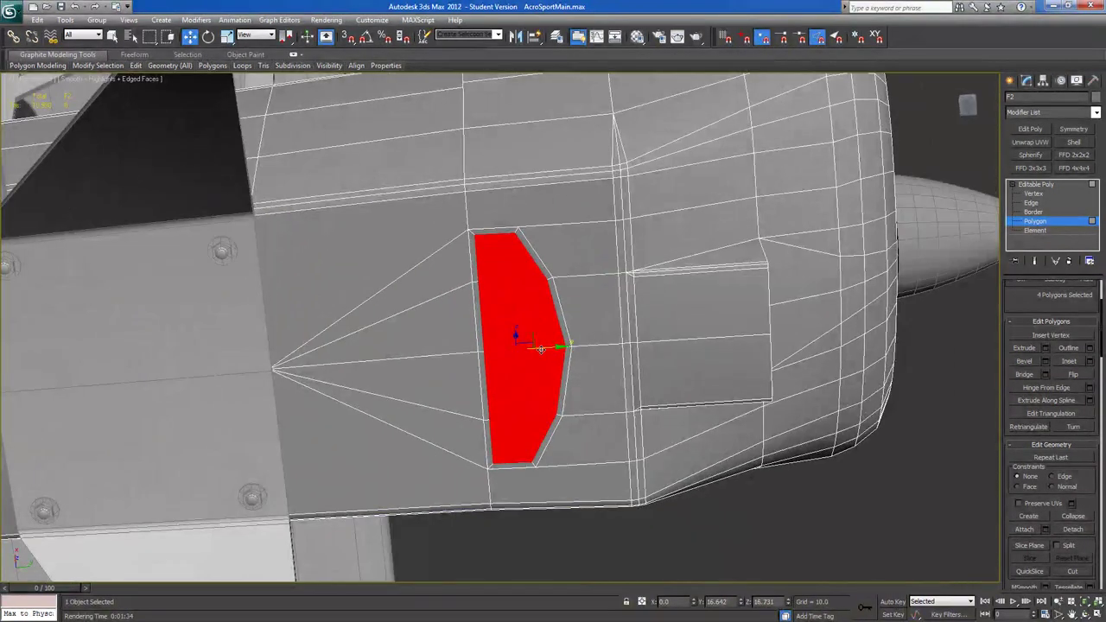
left_click_drag(545, 348, 537, 349)
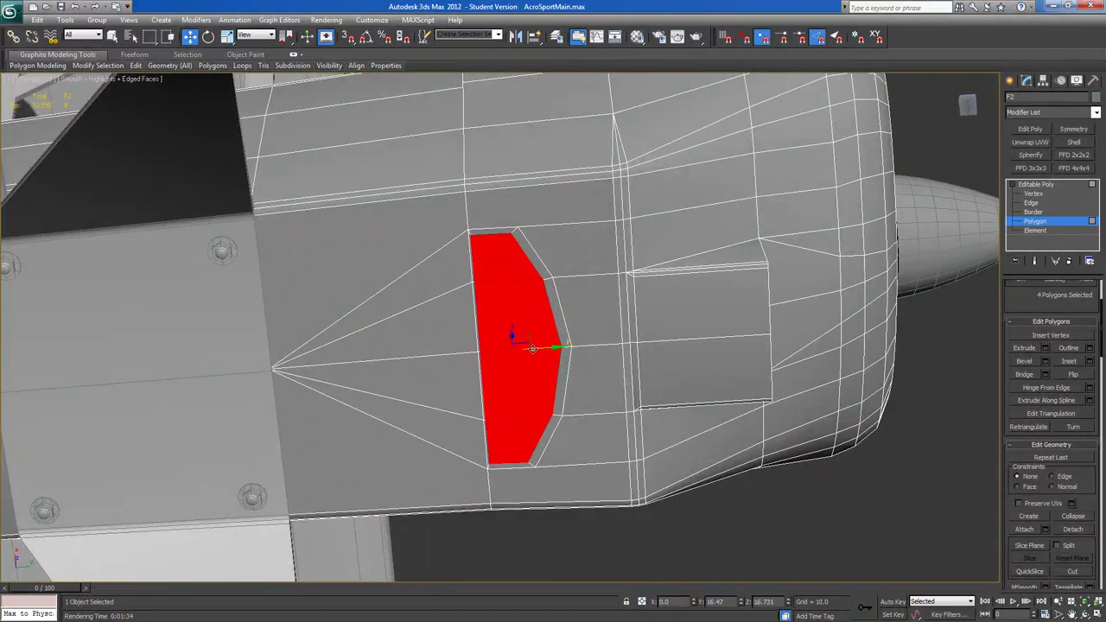
Insert vertices on the rear border edge of the inset belly area beside its inner corners.
left_click(1031, 203)
left_click(1050, 336)
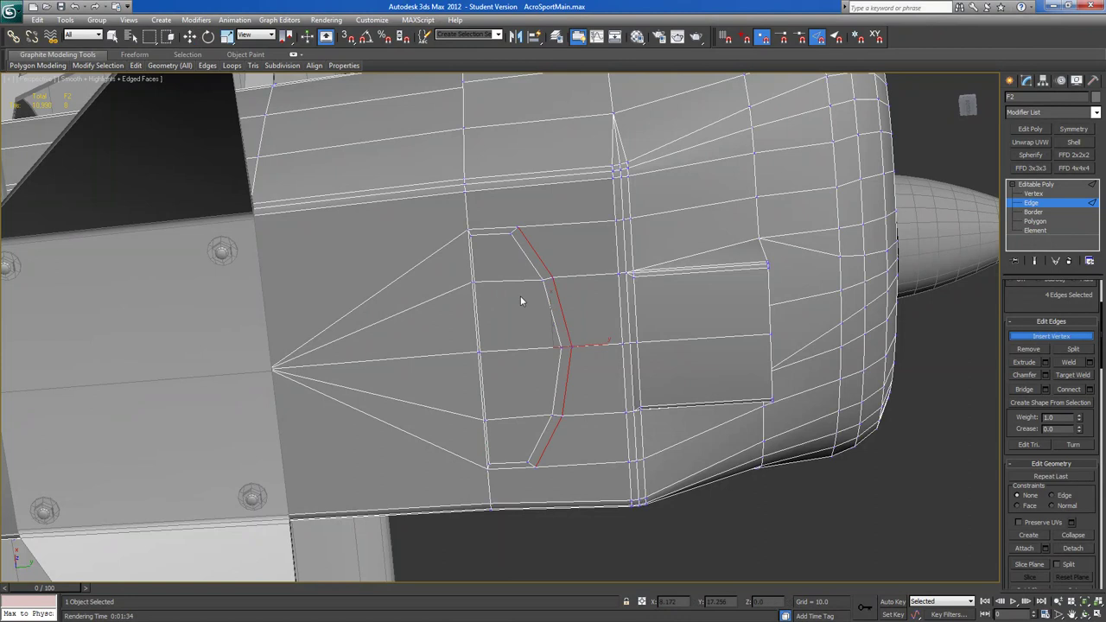
scroll(591, 380, "up", 8)
middle_click_drag(618, 378, 479, 299)
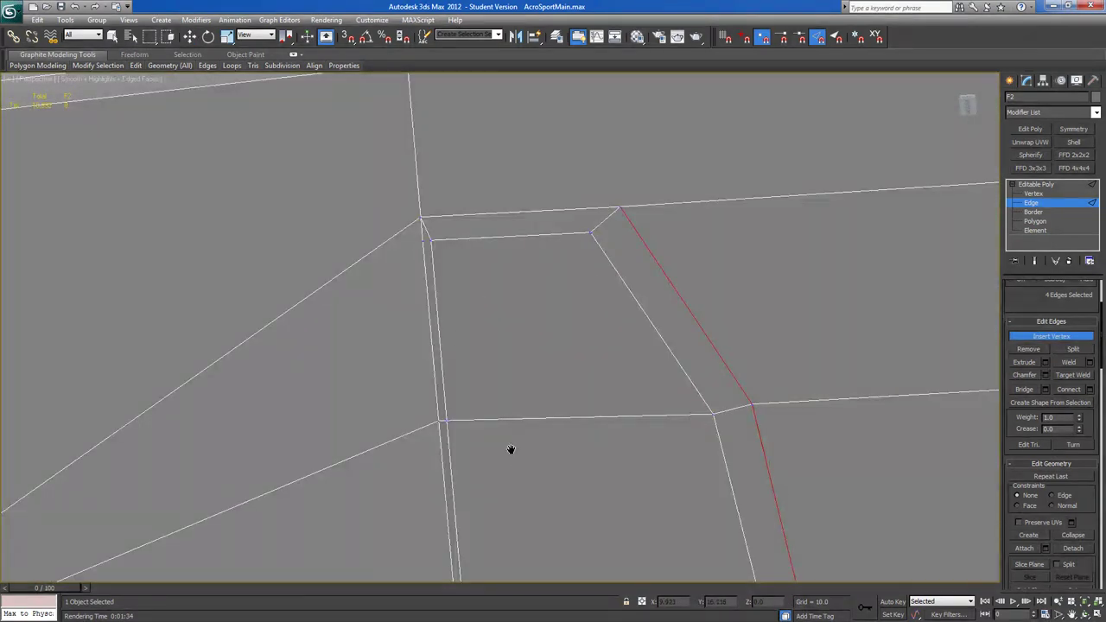
middle_click_drag(513, 454, 465, 395, "alt")
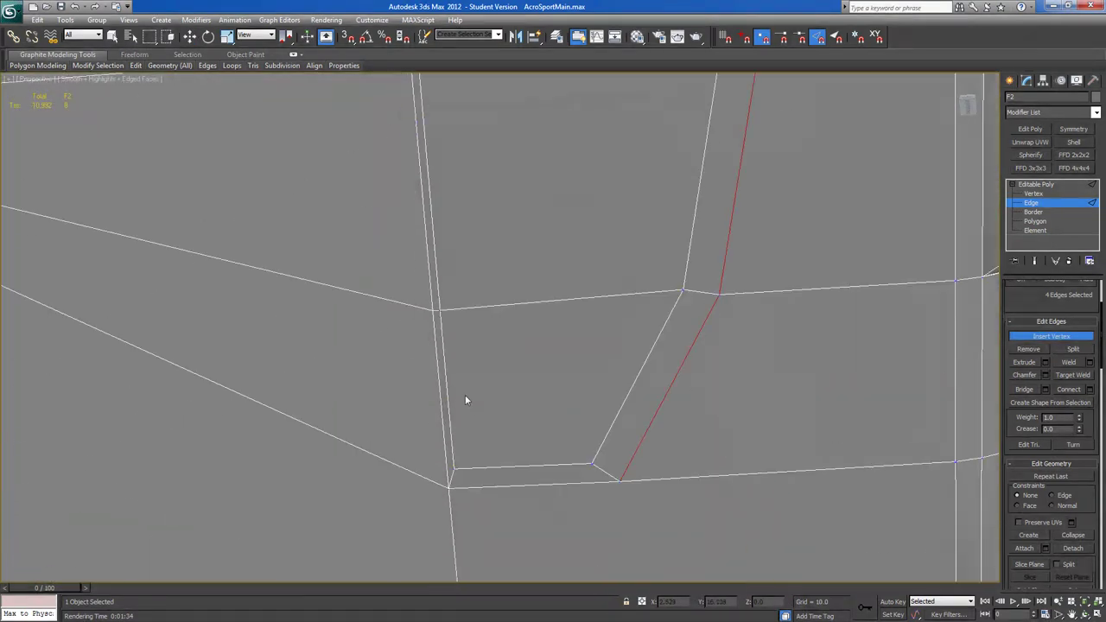
left_click(451, 470)
key("w")
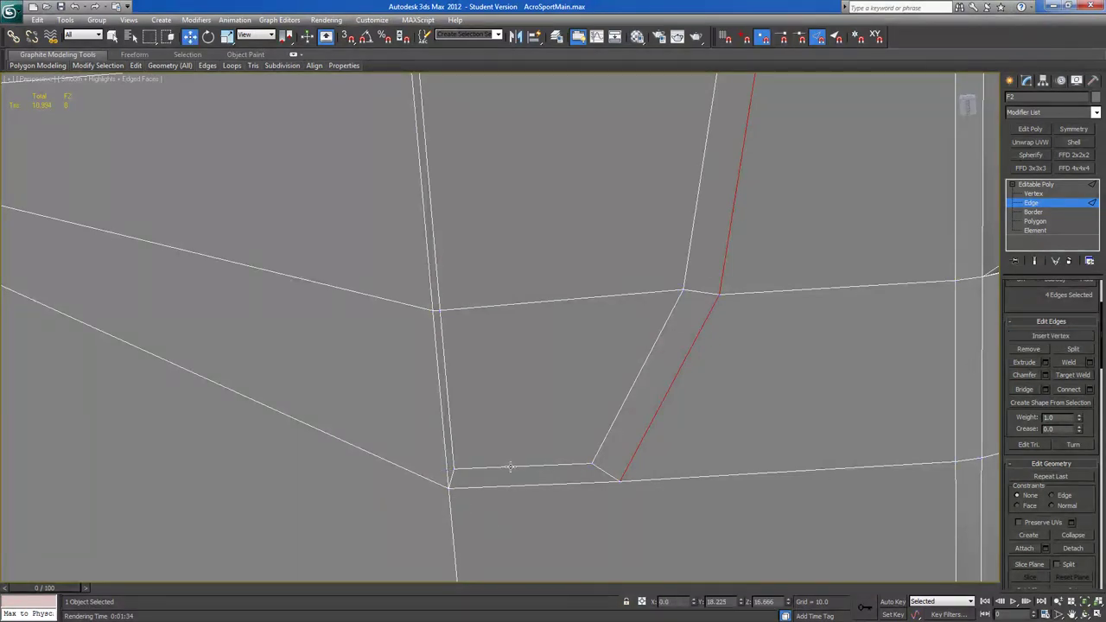
Target-weld the inset belly area's first rear corner vertex onto the vertex inserted beside it on the rear border edge.
left_click(1033, 193)
left_click(452, 468)
left_click(447, 468, "ctrl")
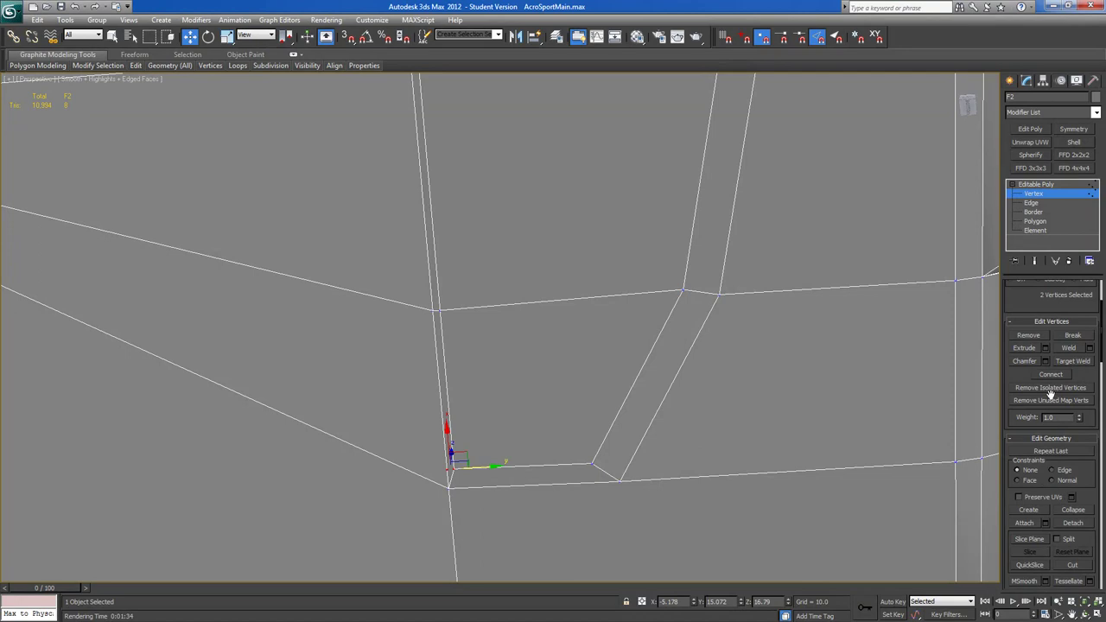
middle_click_drag(441, 240, 491, 544)
left_click(486, 313)
left_click(479, 314, "ctrl")
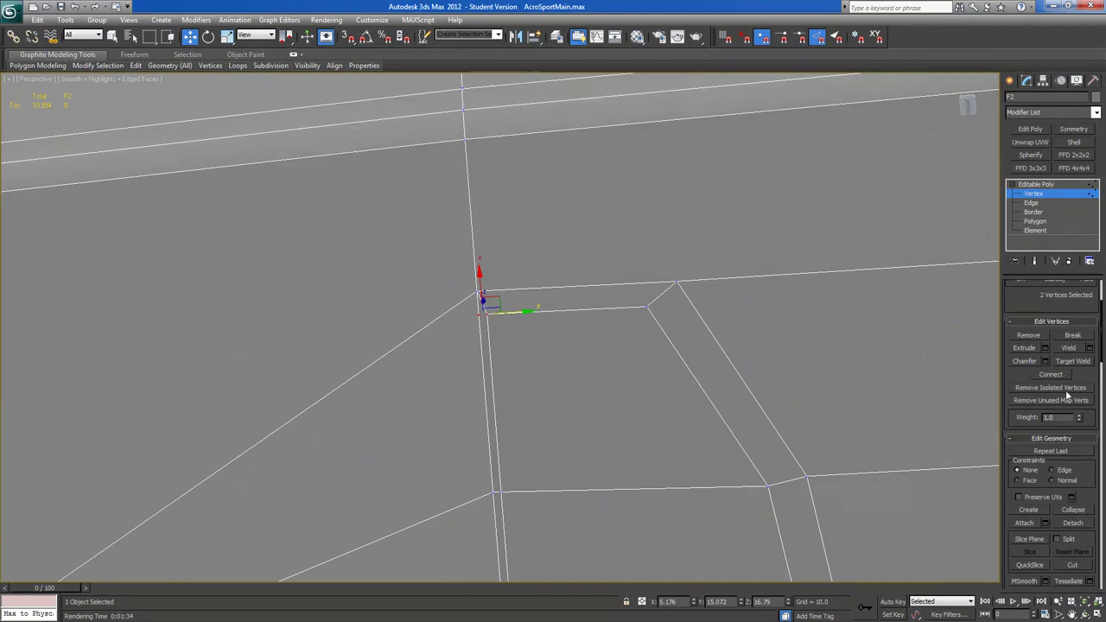
left_click(1072, 361)
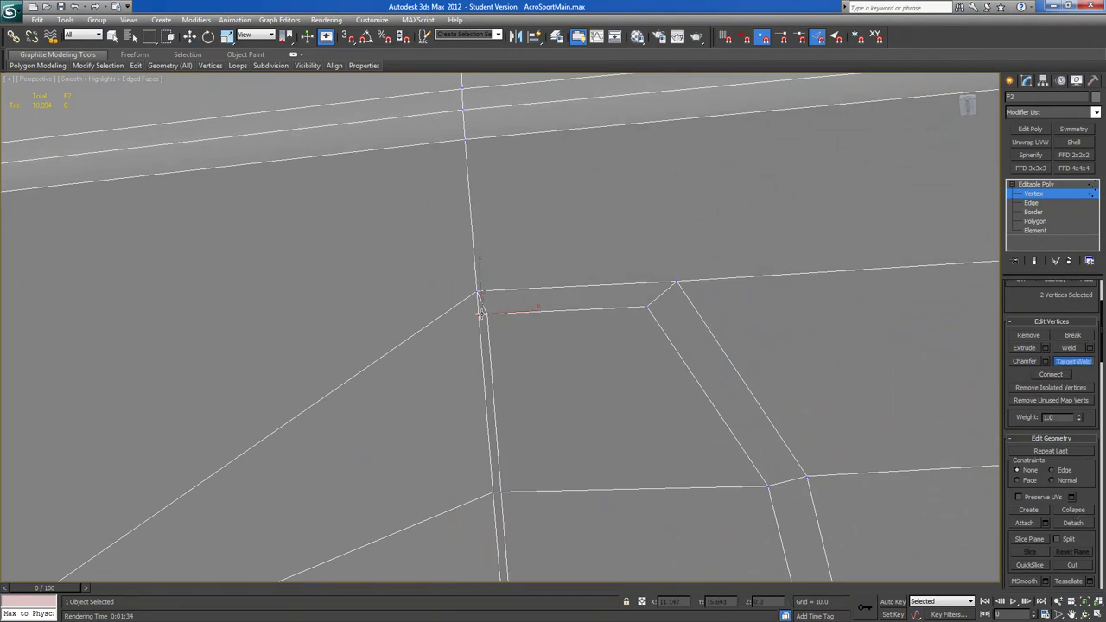
left_click(487, 316)
left_click(480, 314)
Target-weld the remaining rear vertices of the inset area onto their neighbouring vertices on the border edge, finishing at the opposite corner.
middle_click_drag(516, 428, 503, 311)
left_click(460, 220)
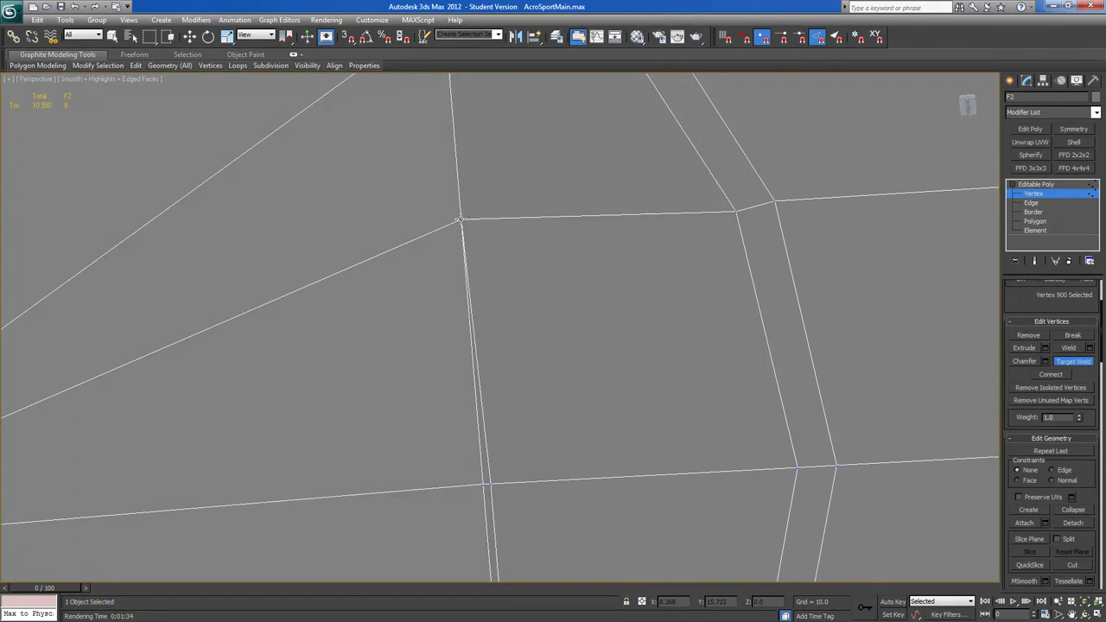
left_click(490, 484)
left_click(484, 485)
middle_click_drag(510, 458, 511, 310)
left_click(507, 324)
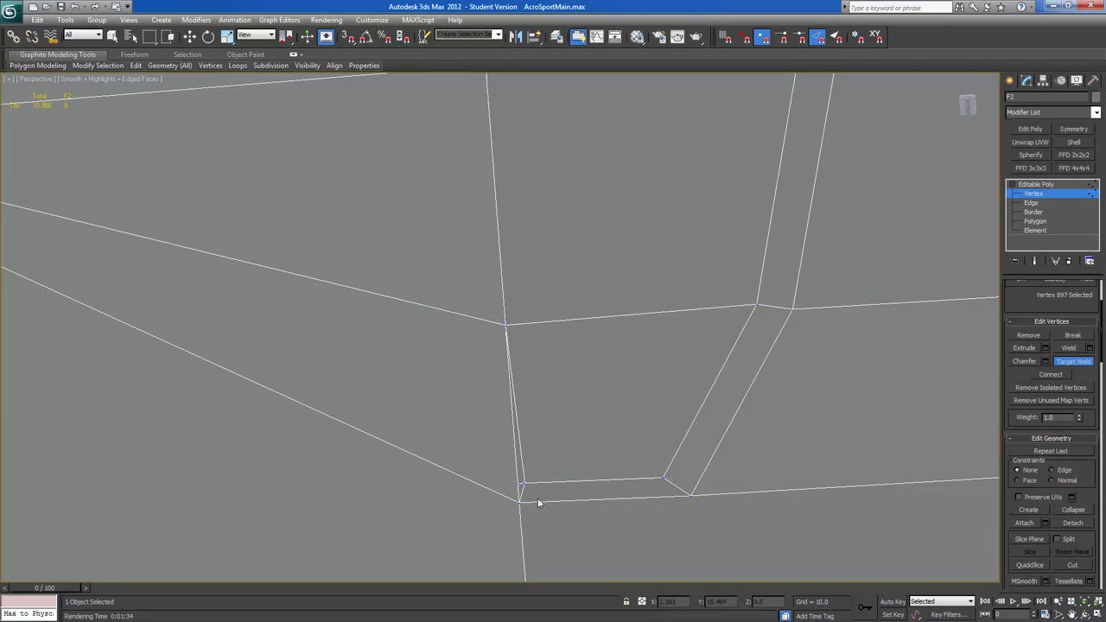
left_click(519, 483)
scroll(543, 425, "down", 10)
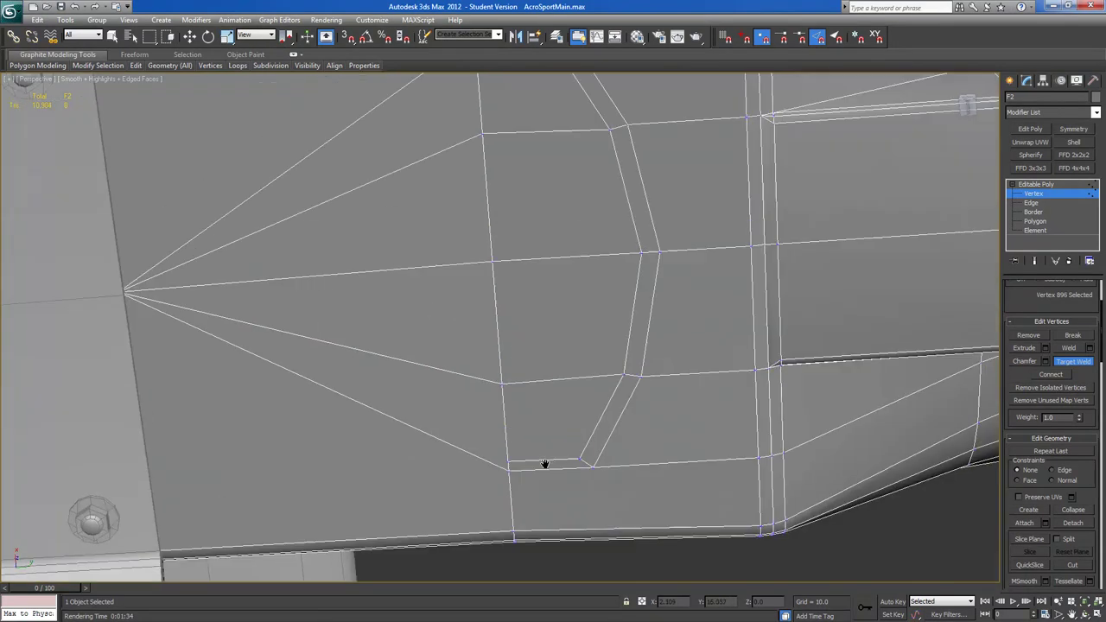
middle_click_drag(519, 415, 414, 386, "alt")
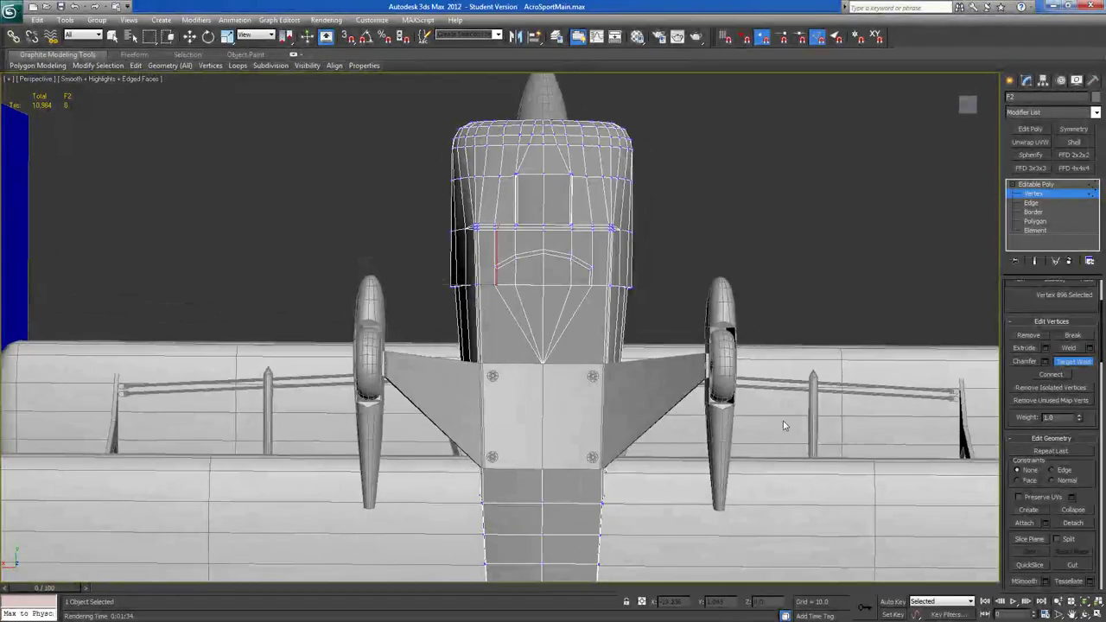
left_click(1076, 365)
Select the four vertices at the outer bends of the curved belly strip and scale them inward along X to 84%.
middle_click_drag(622, 248, 564, 305)
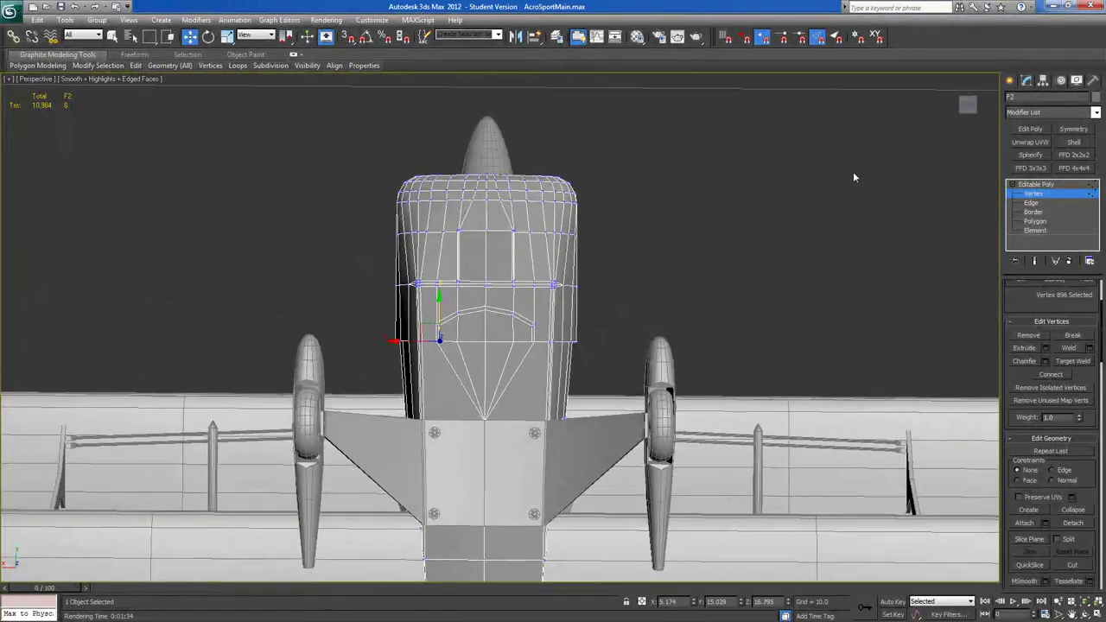
scroll(583, 300, "down", 8)
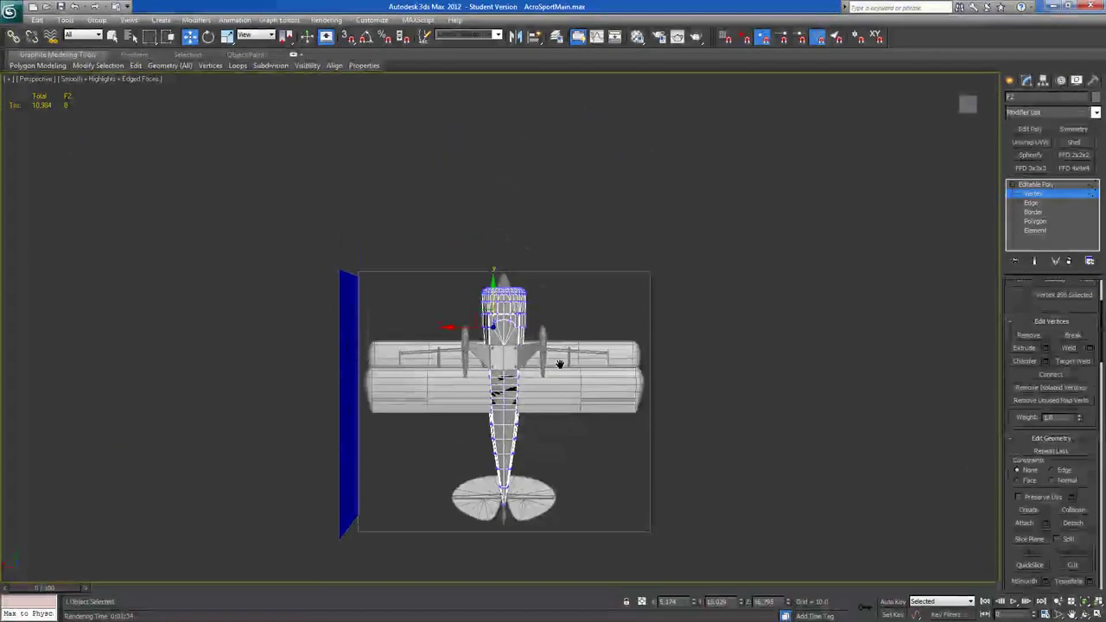
scroll(518, 352, "up", 10)
left_click_drag(428, 282, 447, 305)
left_click(631, 291, "ctrl")
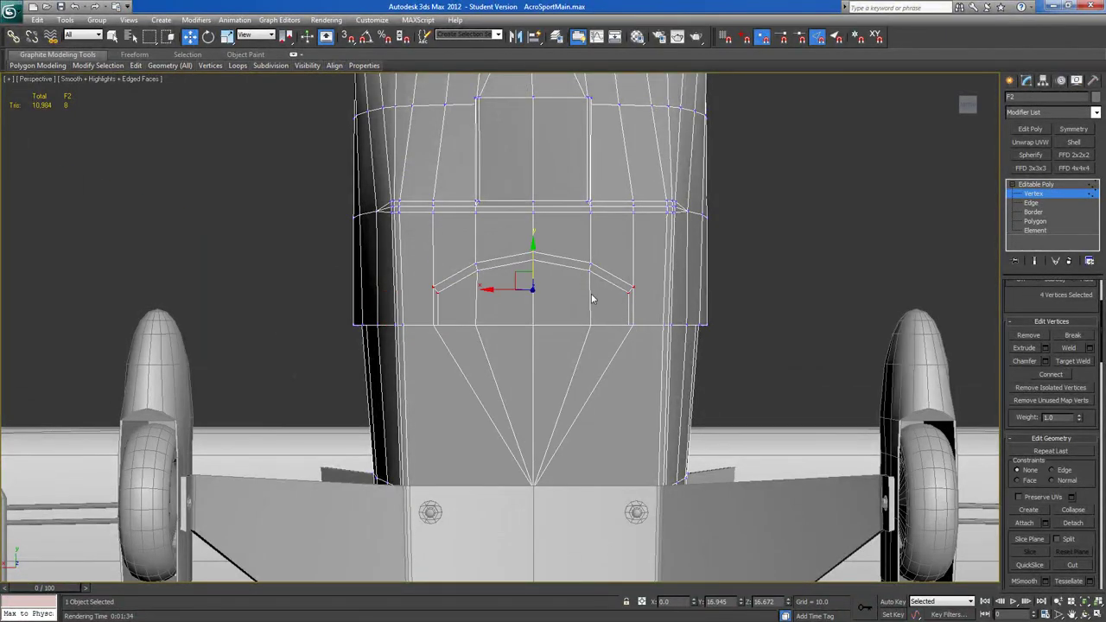
left_click(238, 66)
left_click(227, 36)
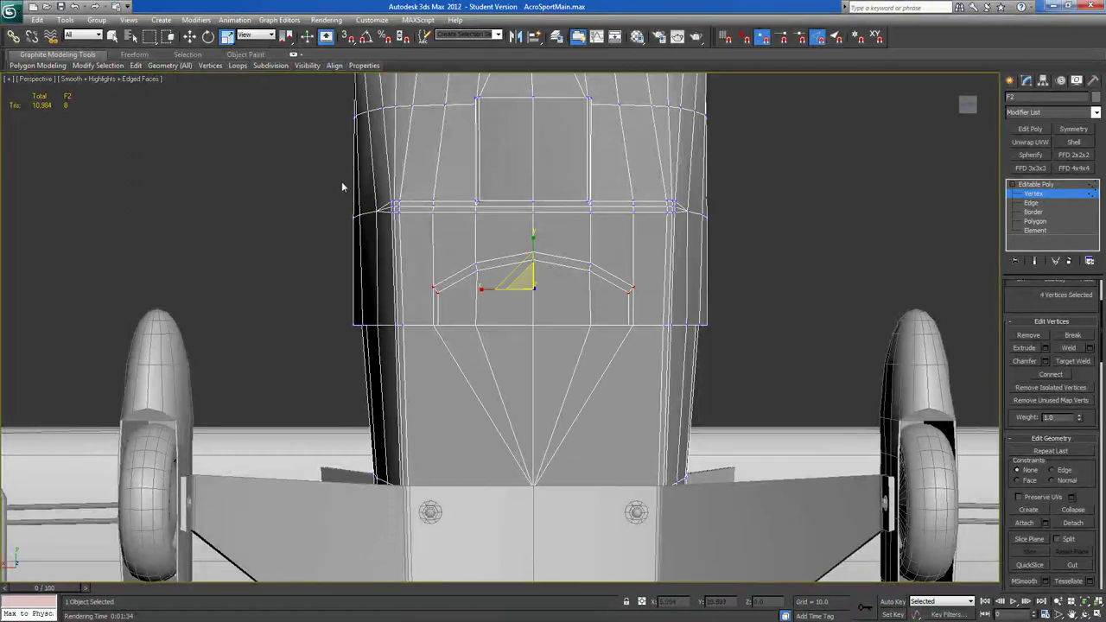
left_click_drag(486, 291, 491, 291)
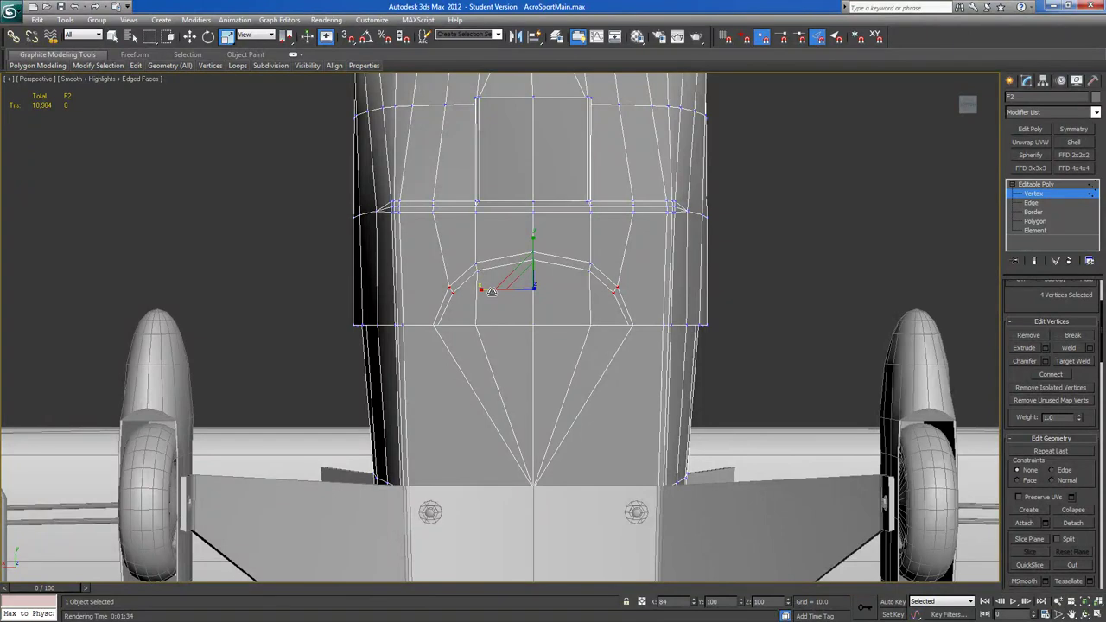
Select the two inner vertices at the strip's rear ends and scale them inward along X to 97%.
left_click(438, 326)
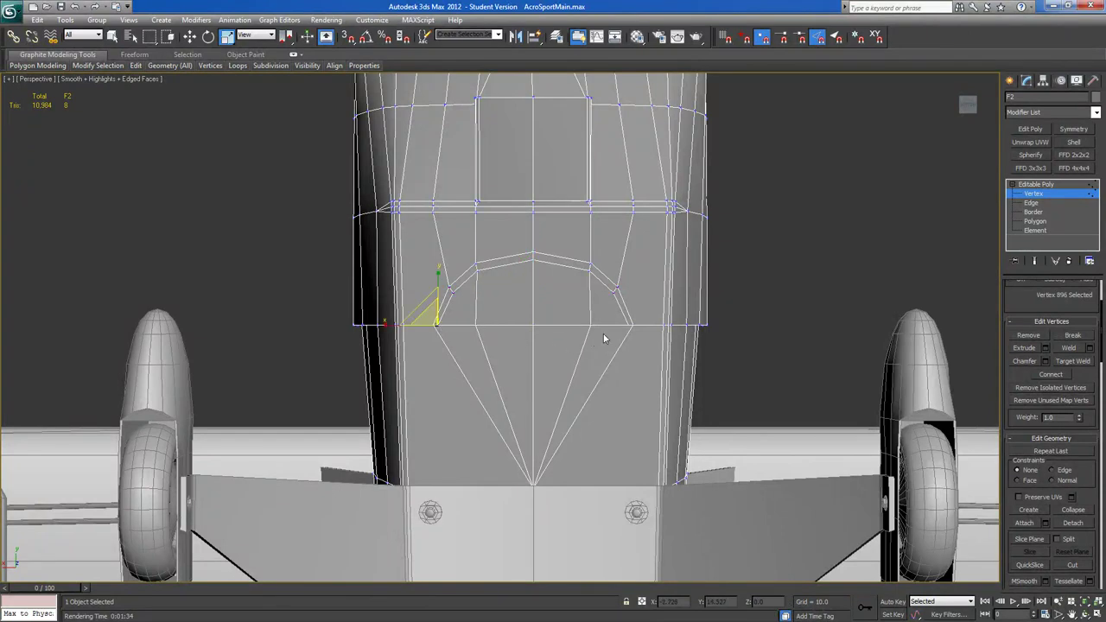
left_click(628, 324, "ctrl")
left_click_drag(483, 324, 484, 324)
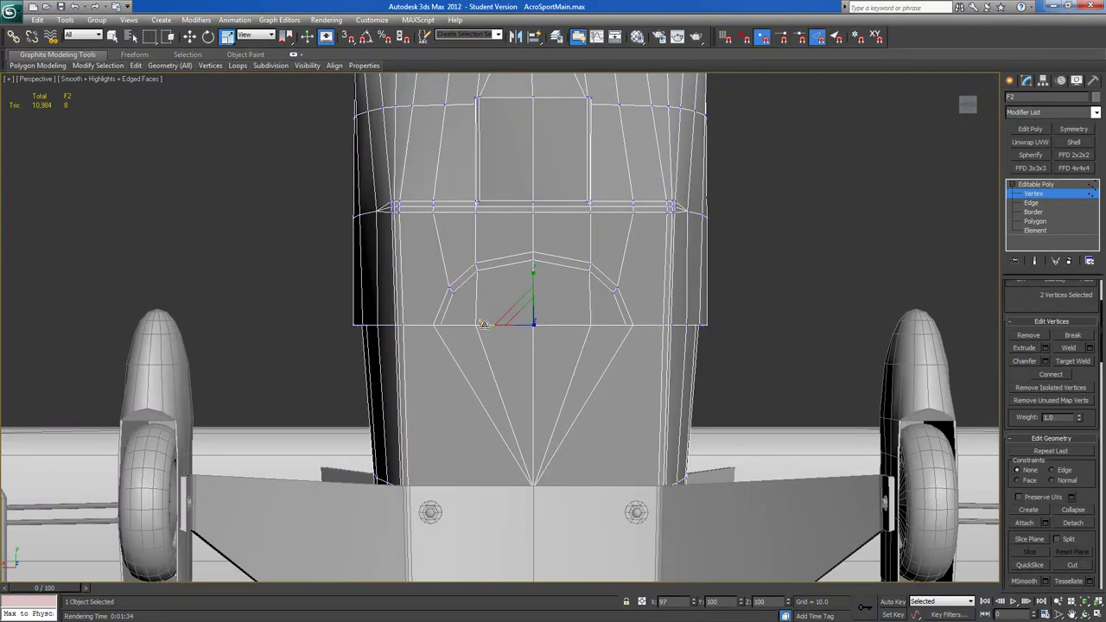
Connect the inner rear-end vertex on each side of the strip to the central vertex at the landing gear plate.
middle_click_drag(565, 399, 564, 400, "alt")
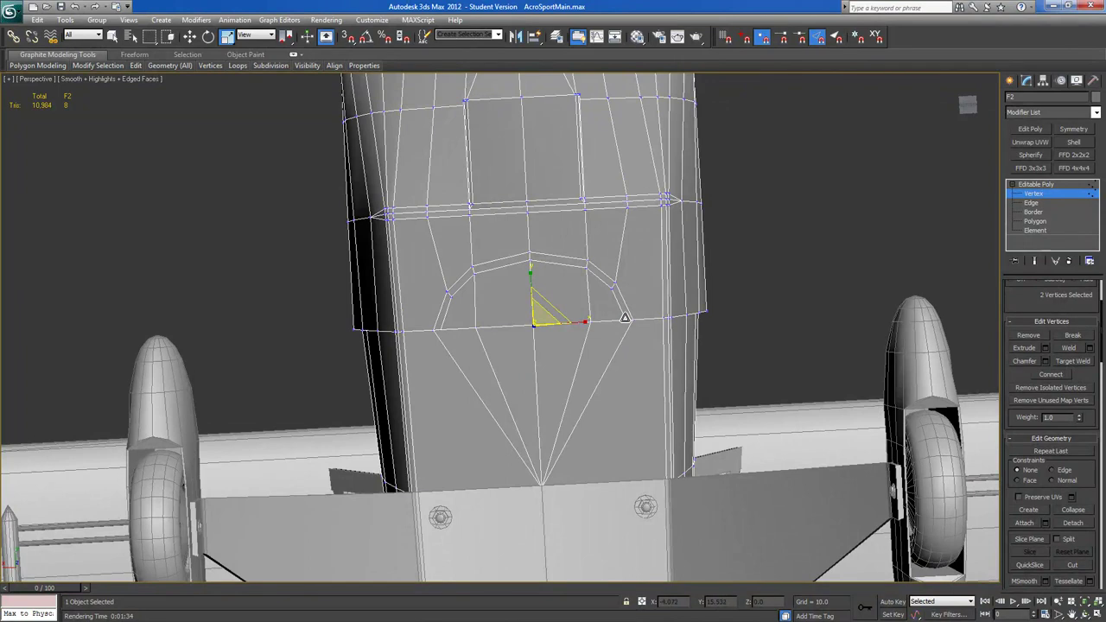
left_click(625, 318)
left_click(541, 489, "ctrl")
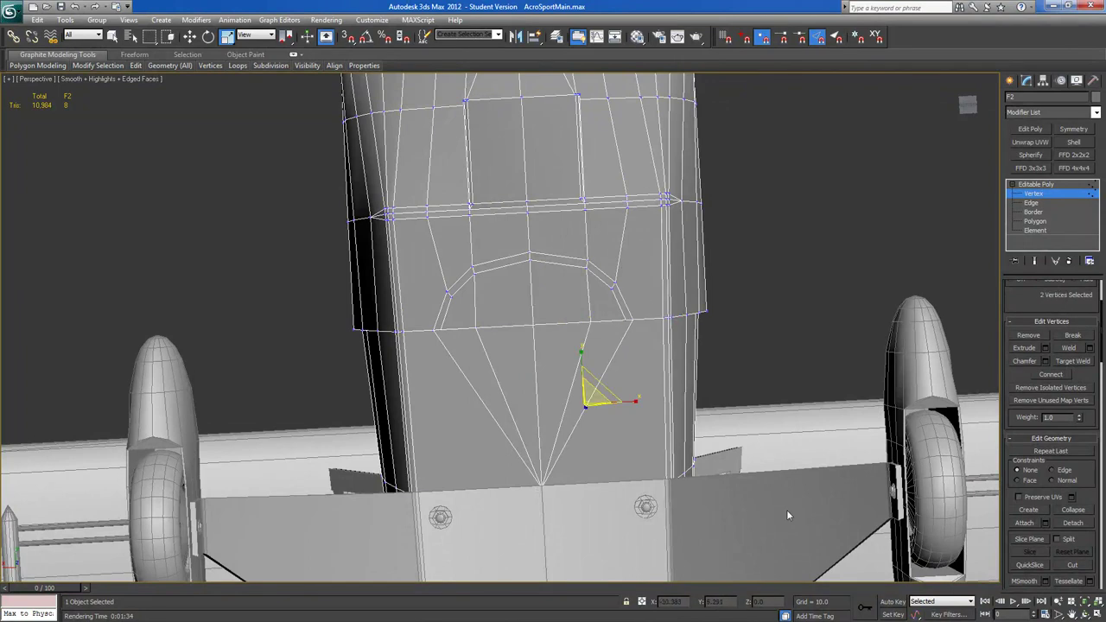
left_click(1051, 374)
left_click(440, 329)
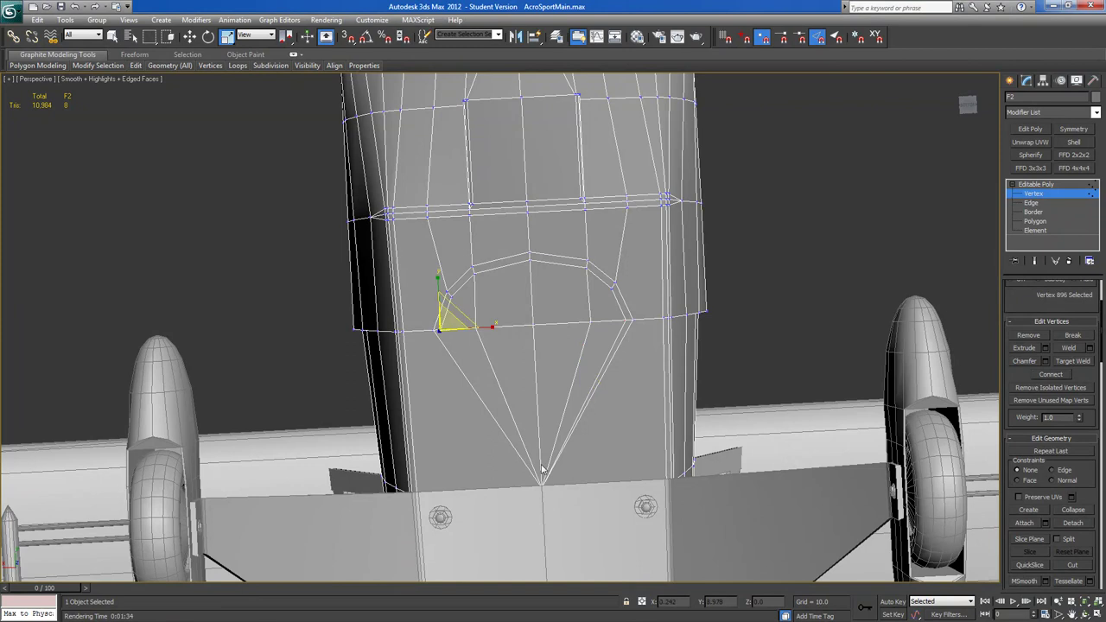
left_click(541, 489, "ctrl")
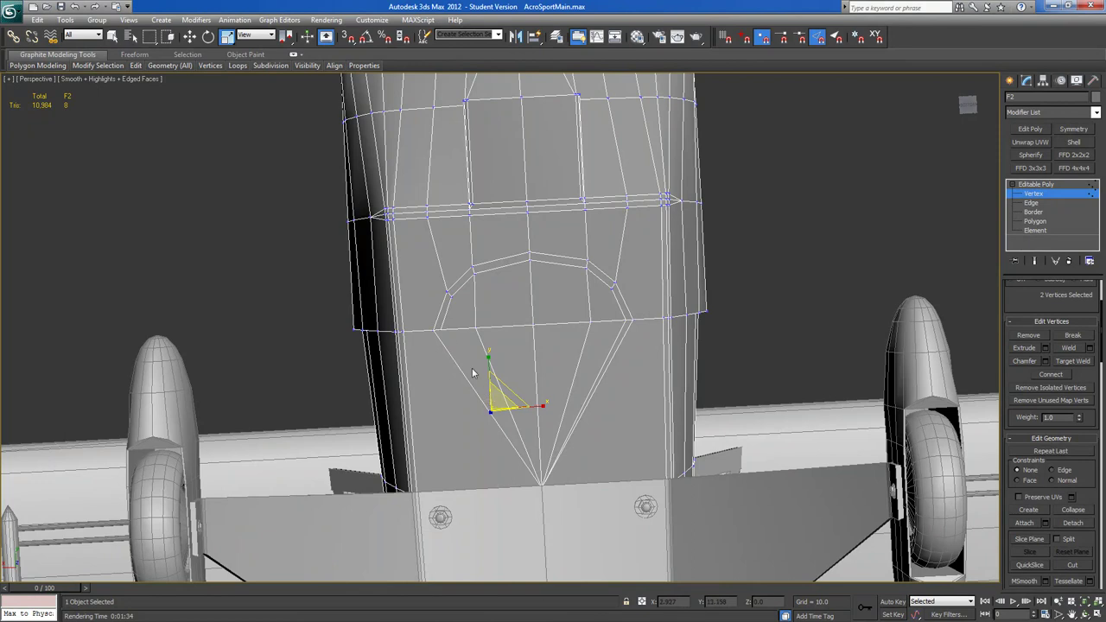
left_click(439, 331)
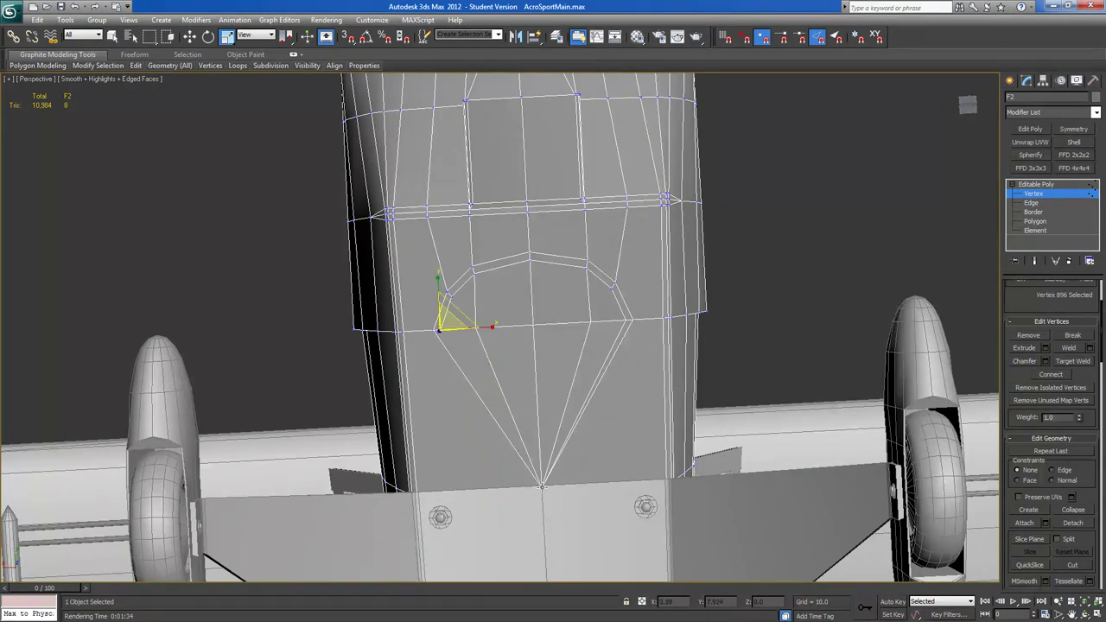
key("ctrl+z")
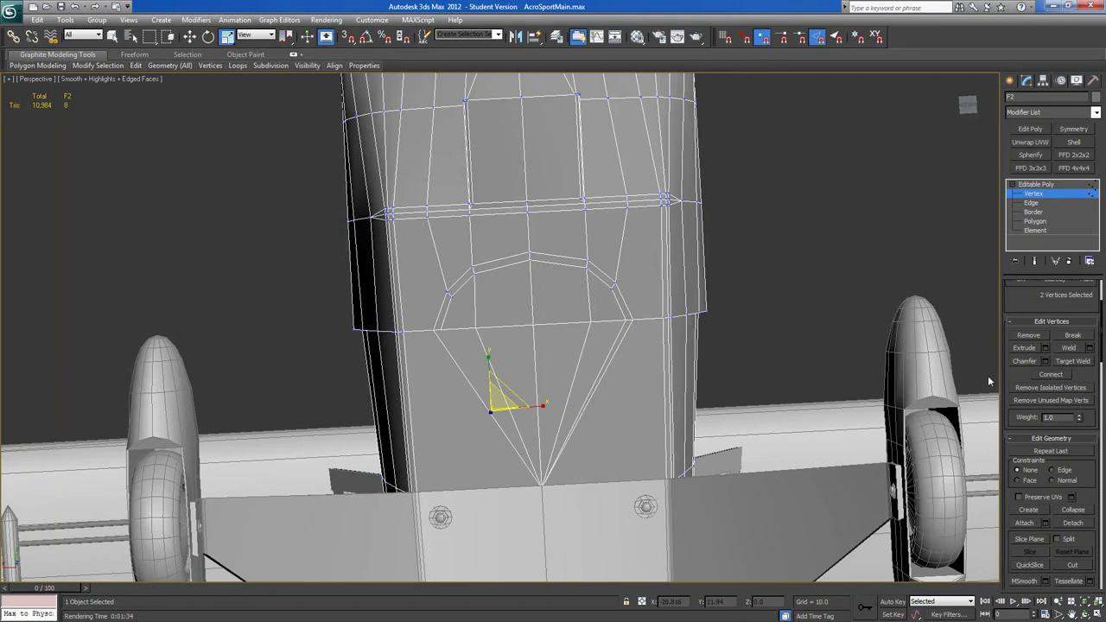
left_click(1038, 378)
left_click(811, 273)
Select the six polygons of the curved belly strip and extrude them outward to form the outlet wall.
middle_click_drag(810, 272, 675, 368, "alt")
middle_click_drag(584, 403, 677, 243)
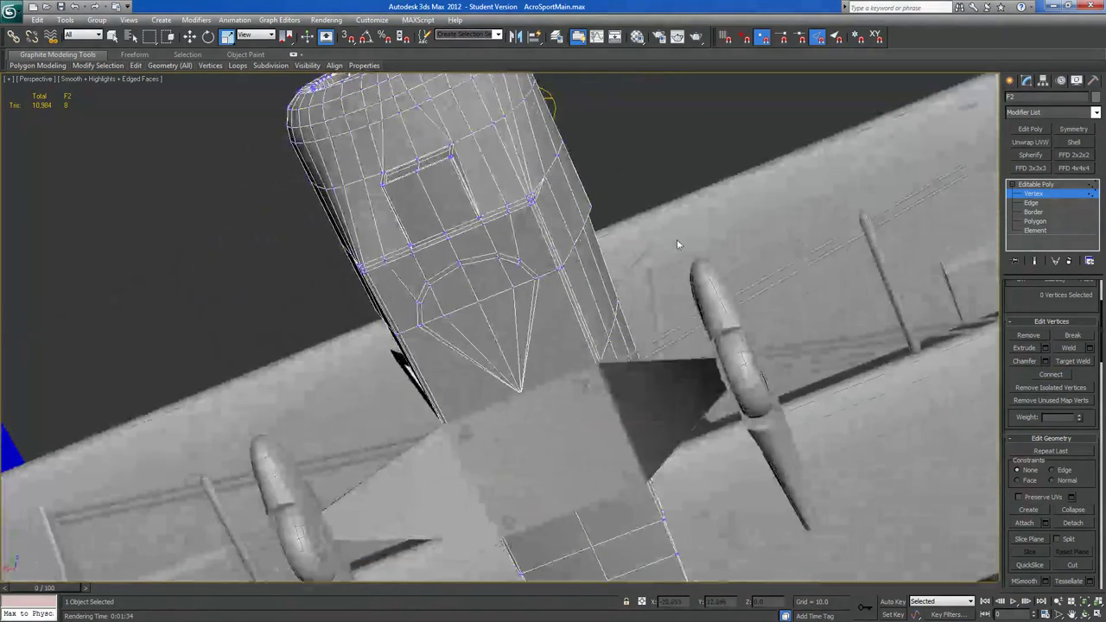
scroll(674, 245, "down", 3)
scroll(618, 297, "up", 3)
middle_click_drag(618, 298, 730, 344)
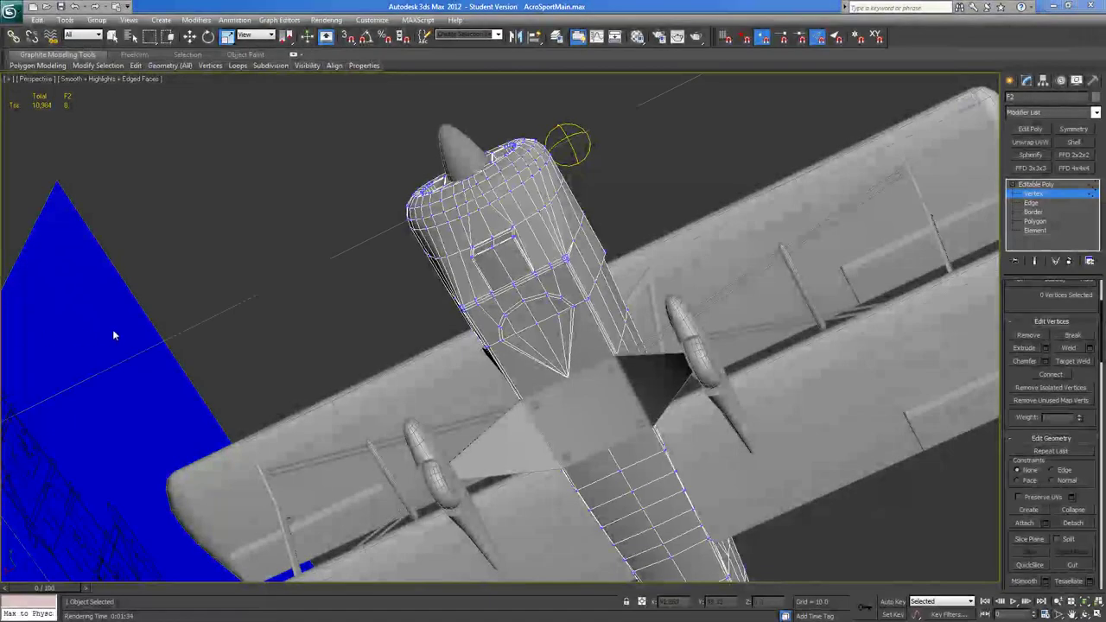
middle_click_drag(491, 396, 486, 373, "alt")
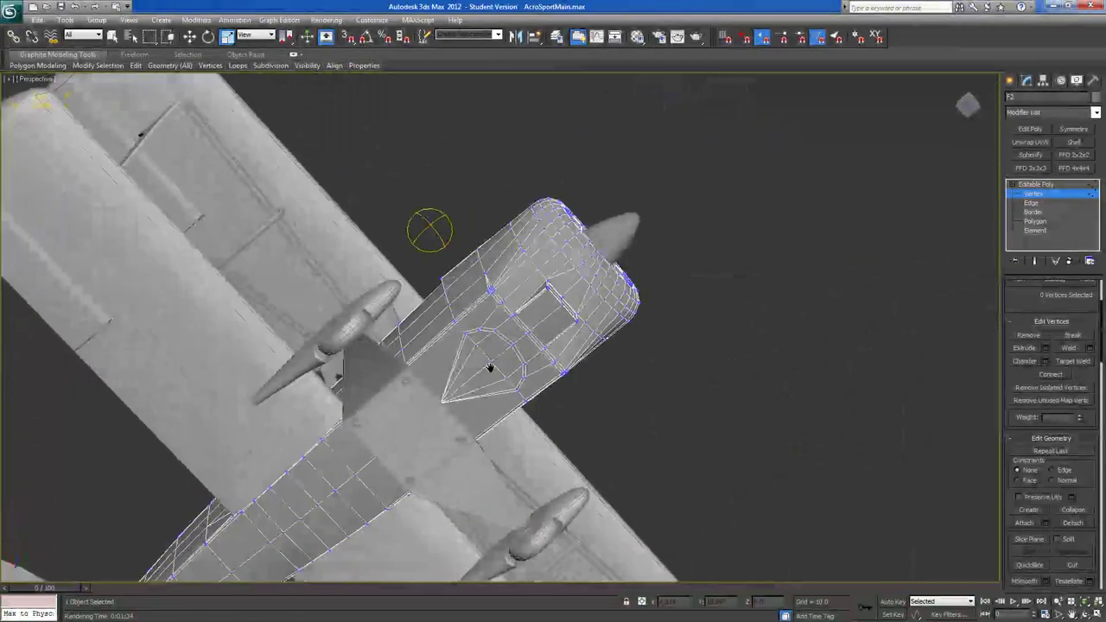
scroll(488, 370, "up", 4)
left_click(1026, 221)
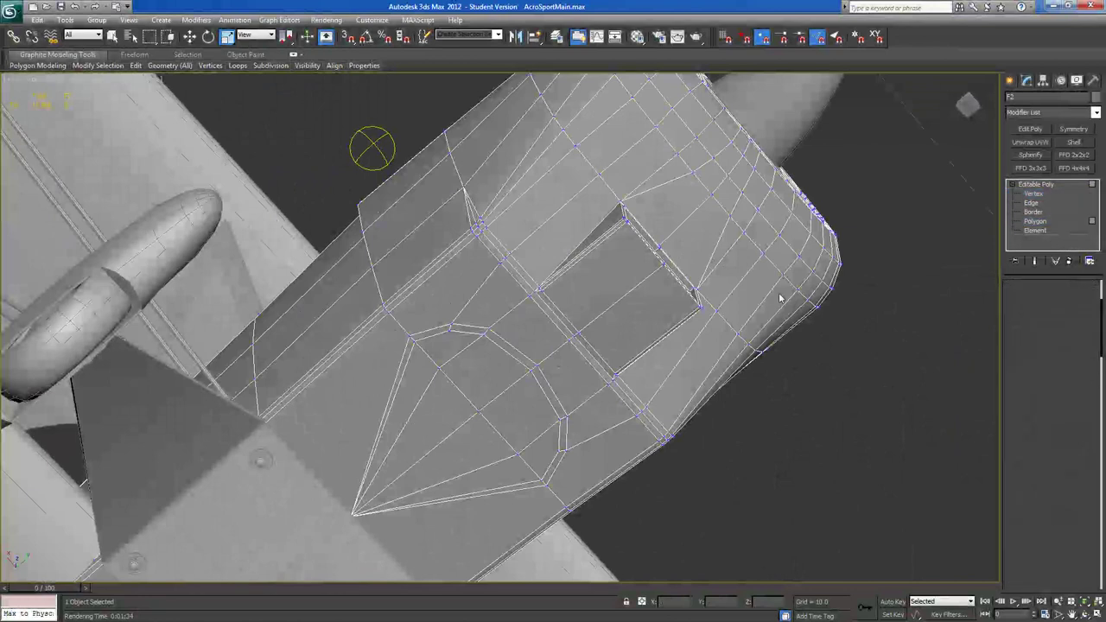
left_click(429, 333)
left_click(465, 330, "ctrl")
left_click(500, 344, "ctrl")
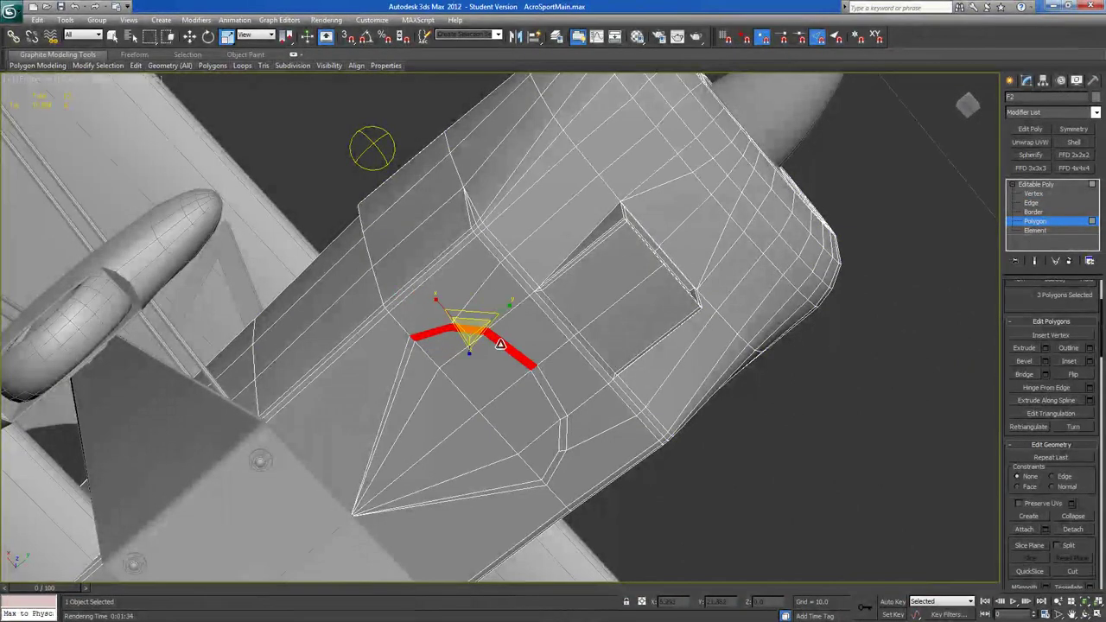
left_click(562, 437, "ctrl")
left_click(558, 456, "ctrl")
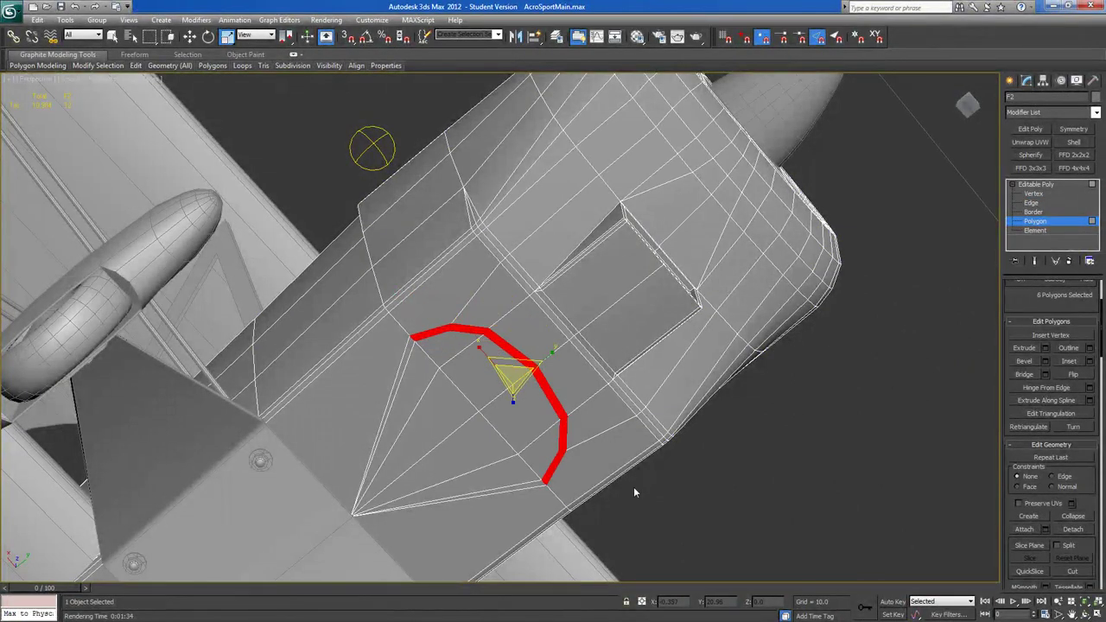
left_click(1037, 349)
middle_click_drag(483, 397, 418, 413, "alt")
left_click_drag(471, 402, 476, 387)
middle_click_drag(476, 389, 437, 406, "alt")
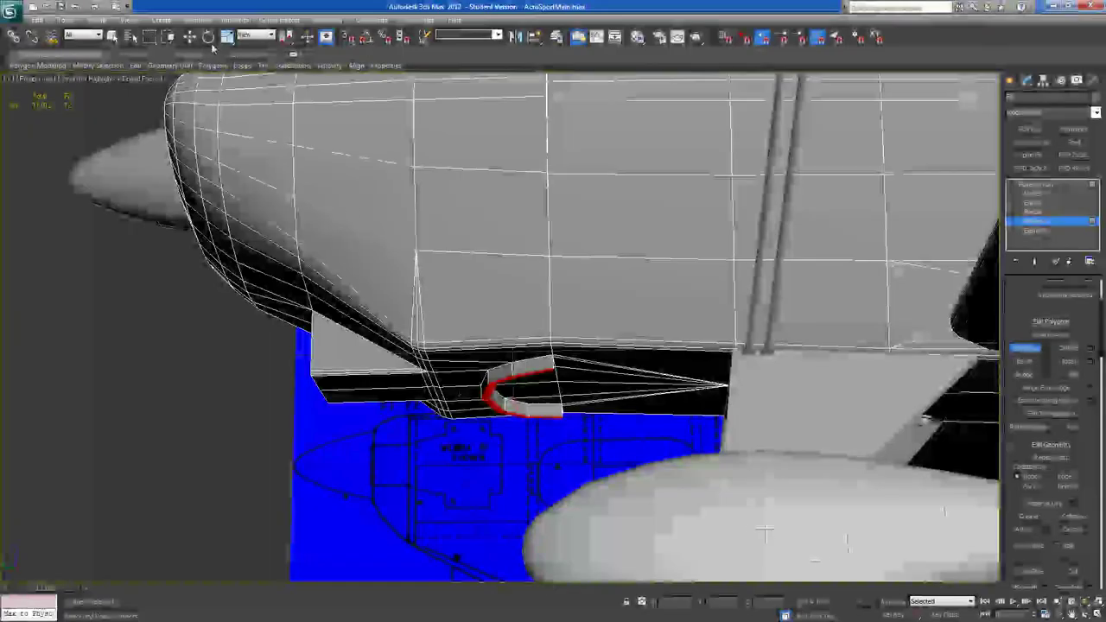
Move the extruded outlet faces farther down along Z and rotate them slightly about the X axis.
middle_click_drag(491, 361, 495, 376, "alt")
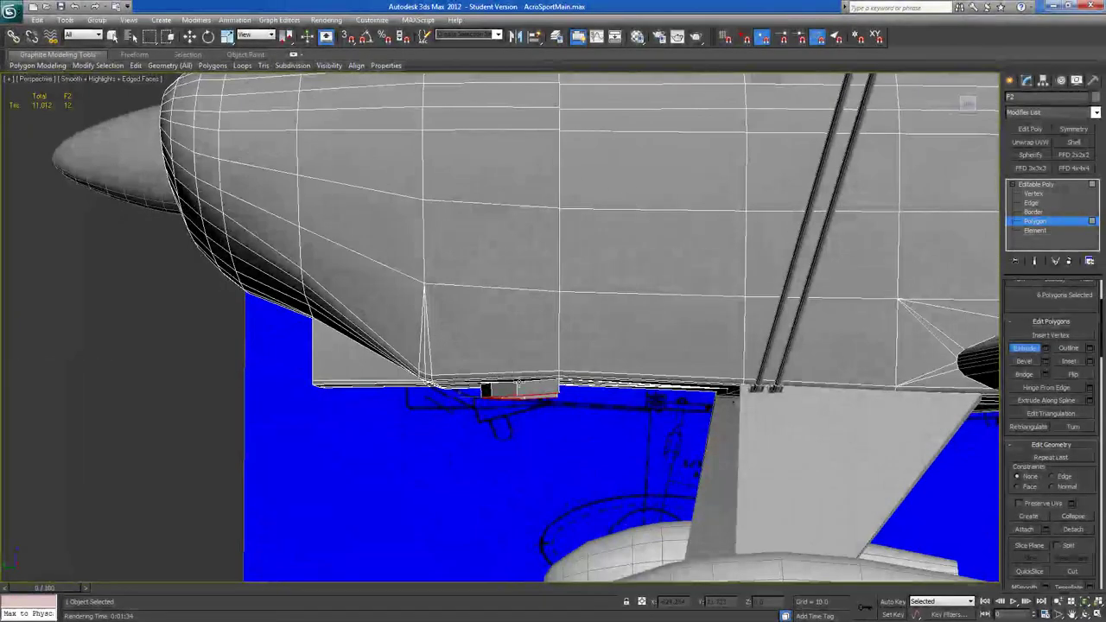
left_click(190, 36)
left_click_drag(511, 363, 514, 375)
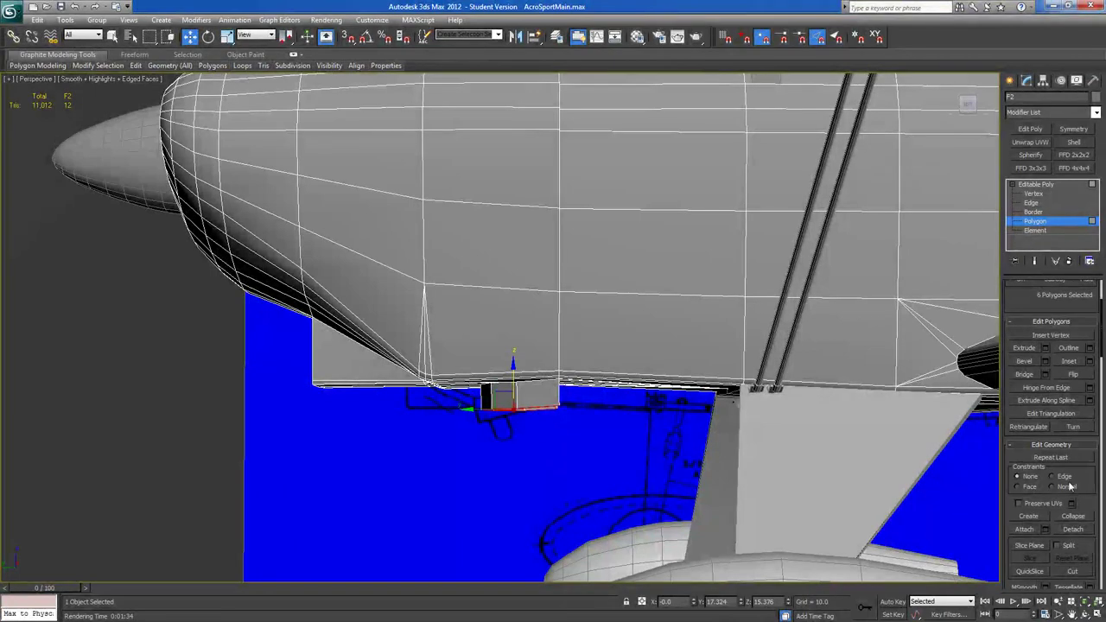
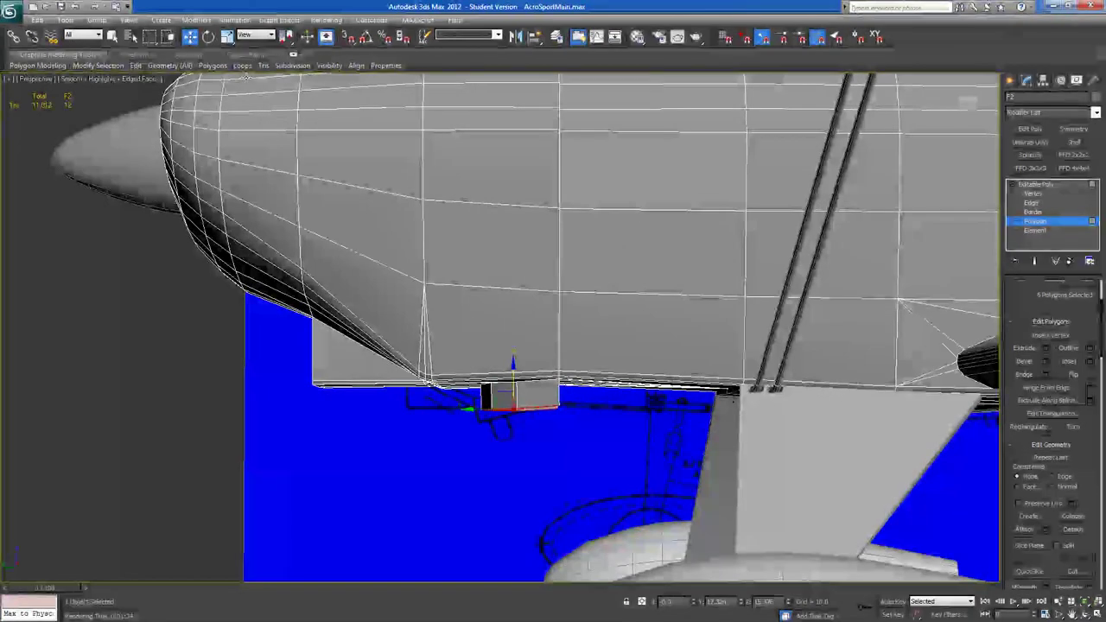
left_click(208, 36)
middle_click_drag(353, 197, 407, 248, "alt")
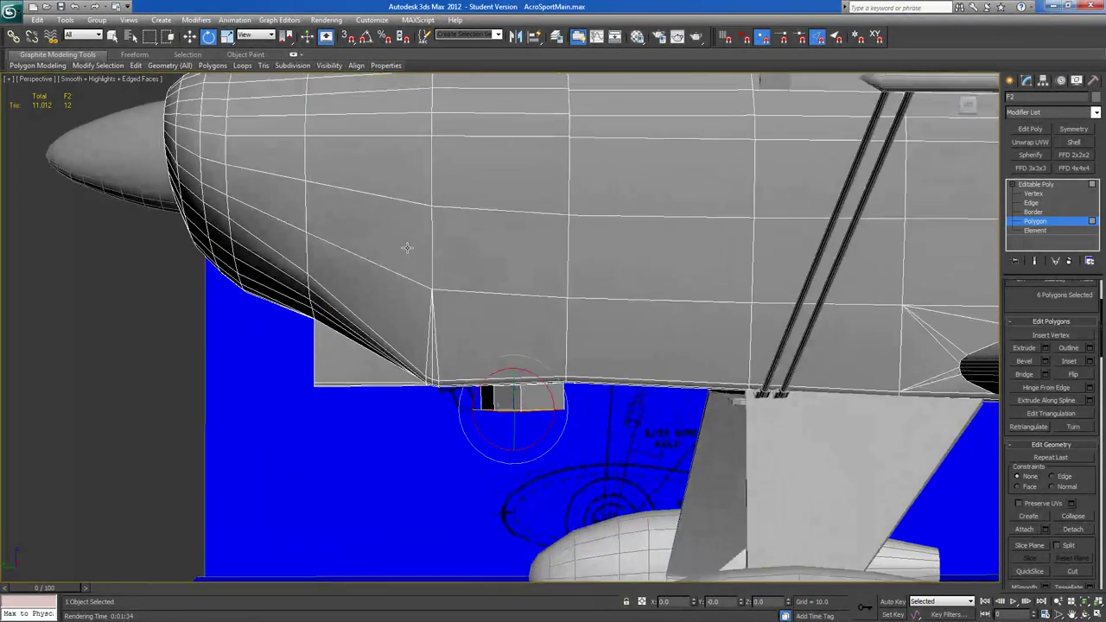
left_click_drag(524, 371, 521, 369)
middle_click_drag(522, 369, 518, 338, "alt")
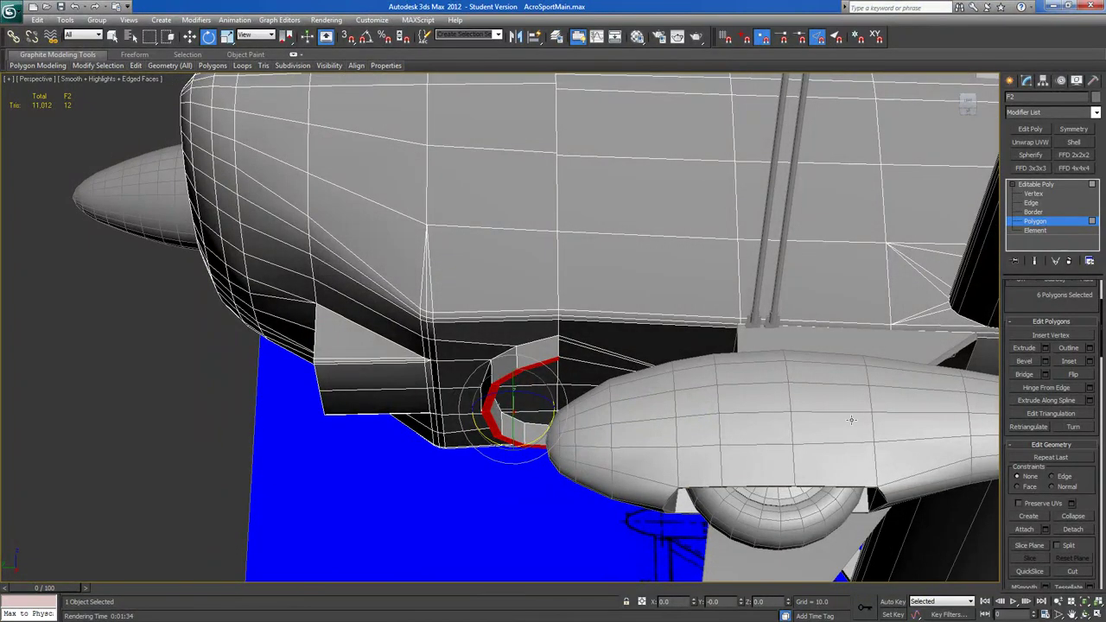
Target weld the extruded outlet wall's rear-end vertices onto the adjoining belly vertices on both sides.
left_click(1032, 195)
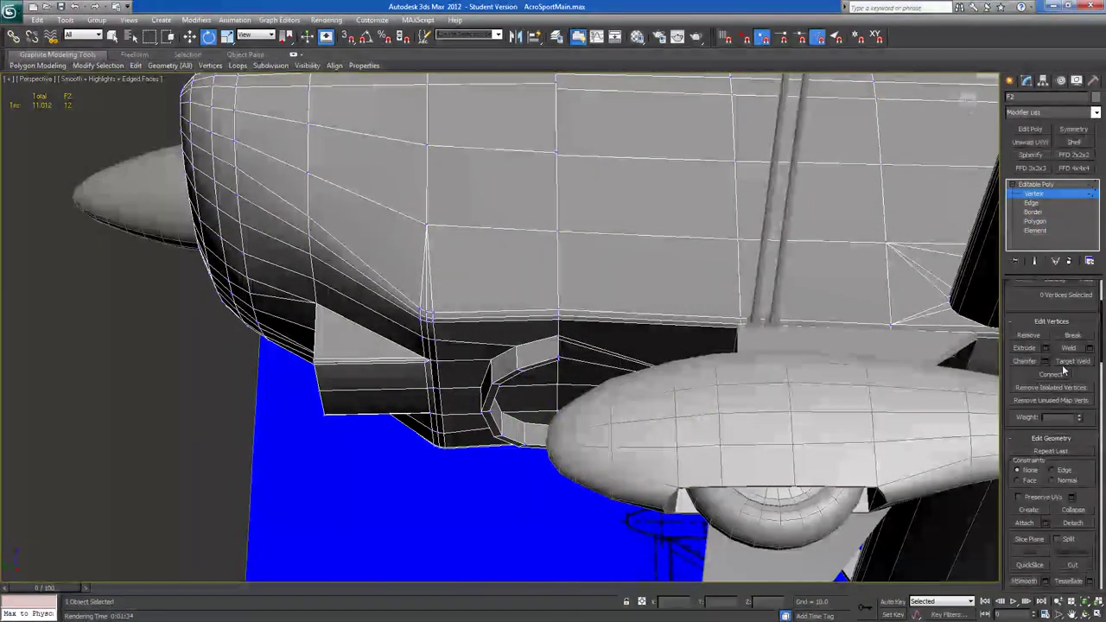
middle_click_drag(704, 341, 663, 391, "alt")
scroll(664, 390, "up", 5)
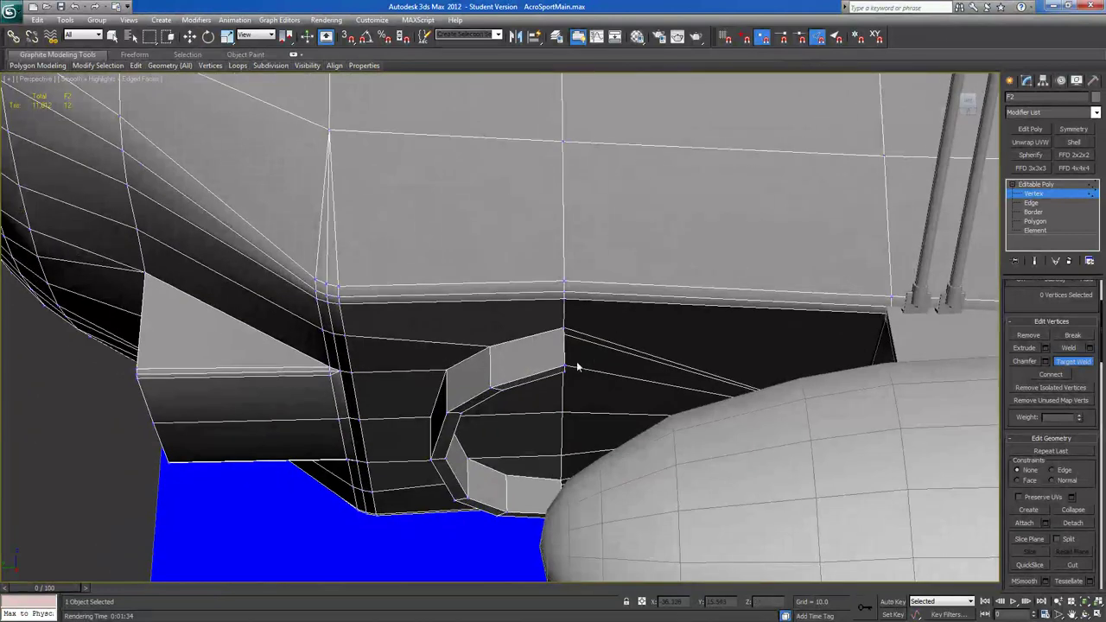
middle_click_drag(566, 337, 558, 437, "alt")
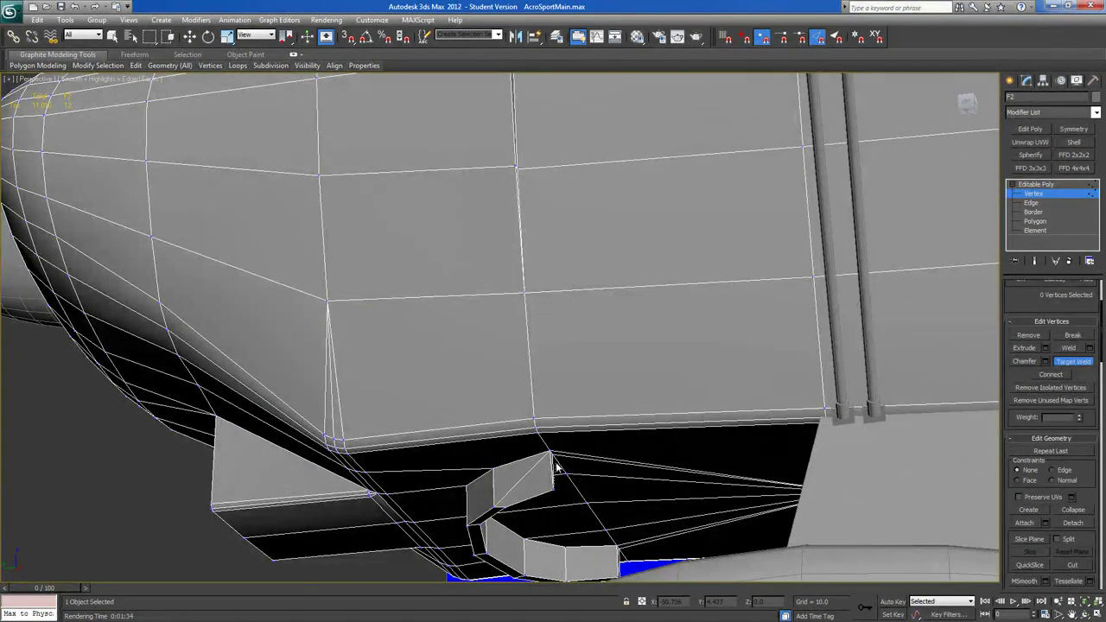
middle_click_drag(555, 453, 558, 346, "alt")
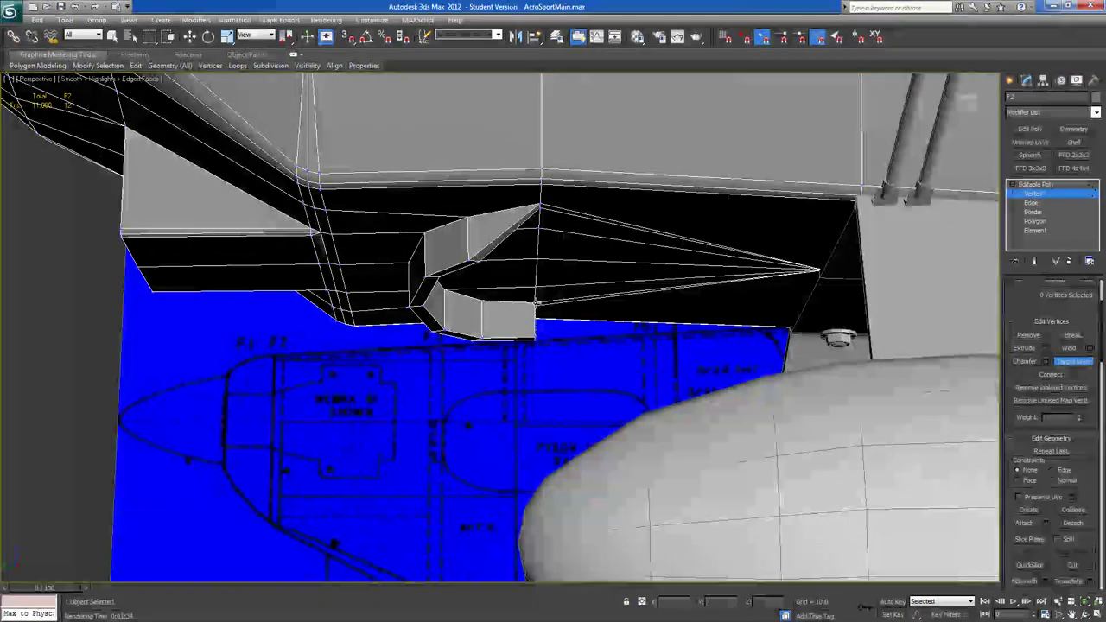
scroll(547, 321, "up", 6)
middle_click_drag(523, 270, 532, 292, "alt")
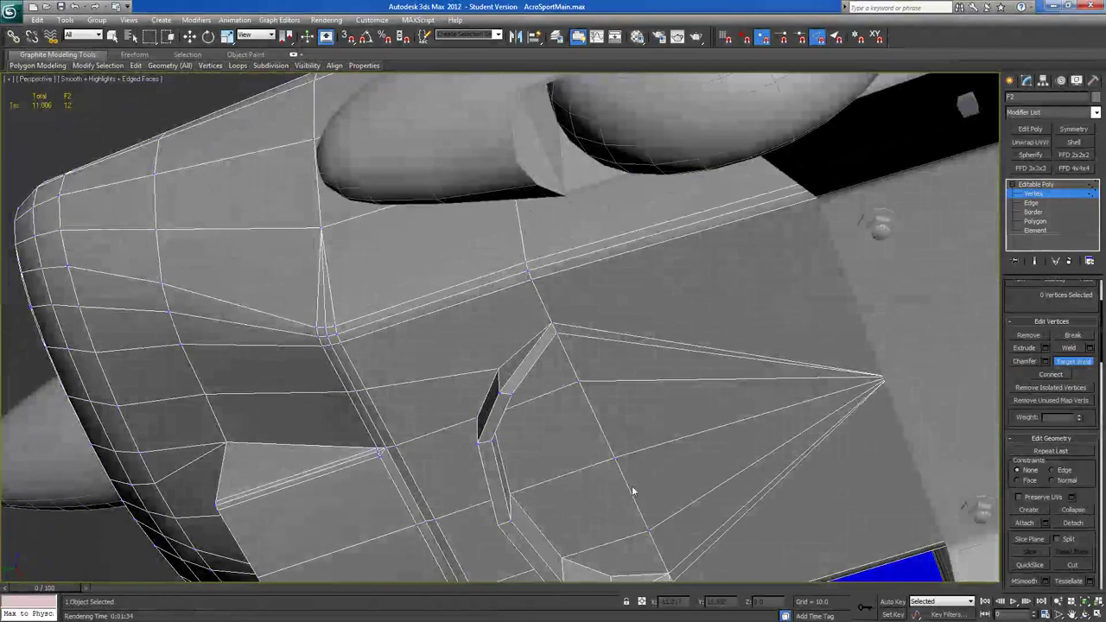
middle_click_drag(631, 496, 565, 378)
left_click(582, 429)
Select the outlet wall's ten lower vertices, raise them about 0.7 along Z and rotate them about -12.8 degrees around X.
scroll(575, 424, "down", 6)
middle_click_drag(580, 437, 597, 479, "alt")
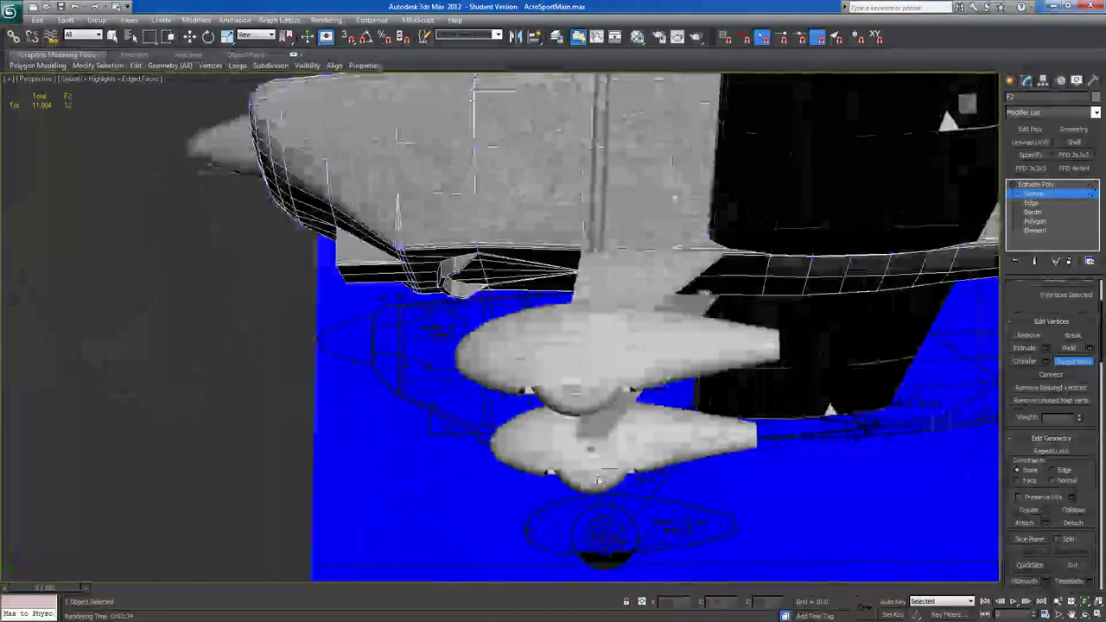
scroll(601, 495, "down", 4)
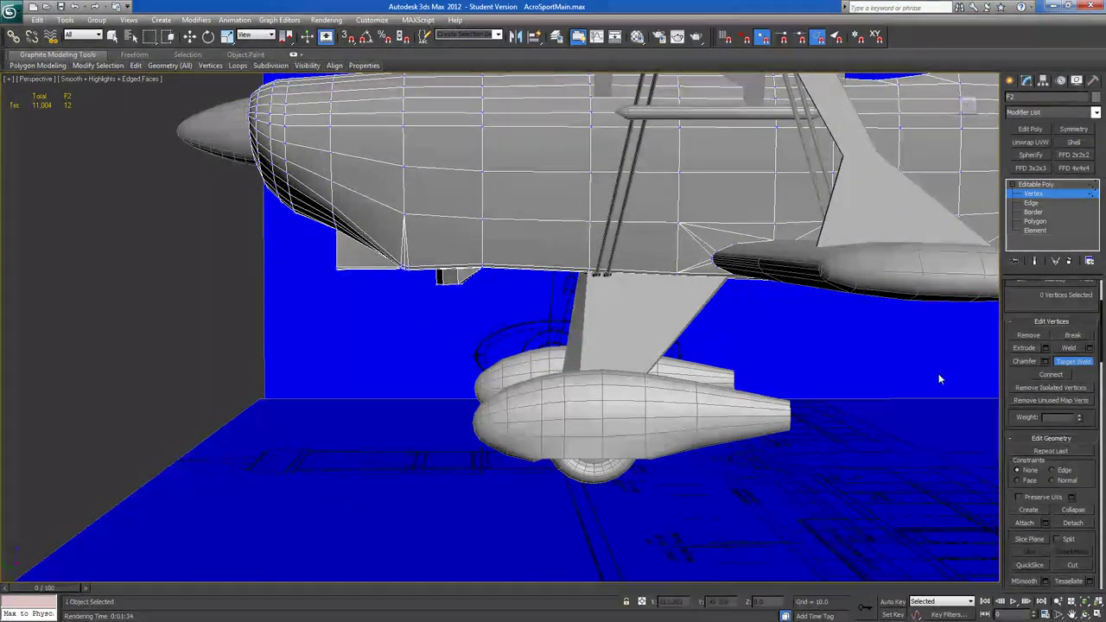
key("e")
left_click_drag(413, 315, 481, 277)
middle_click_drag(482, 277, 296, 129, "alt")
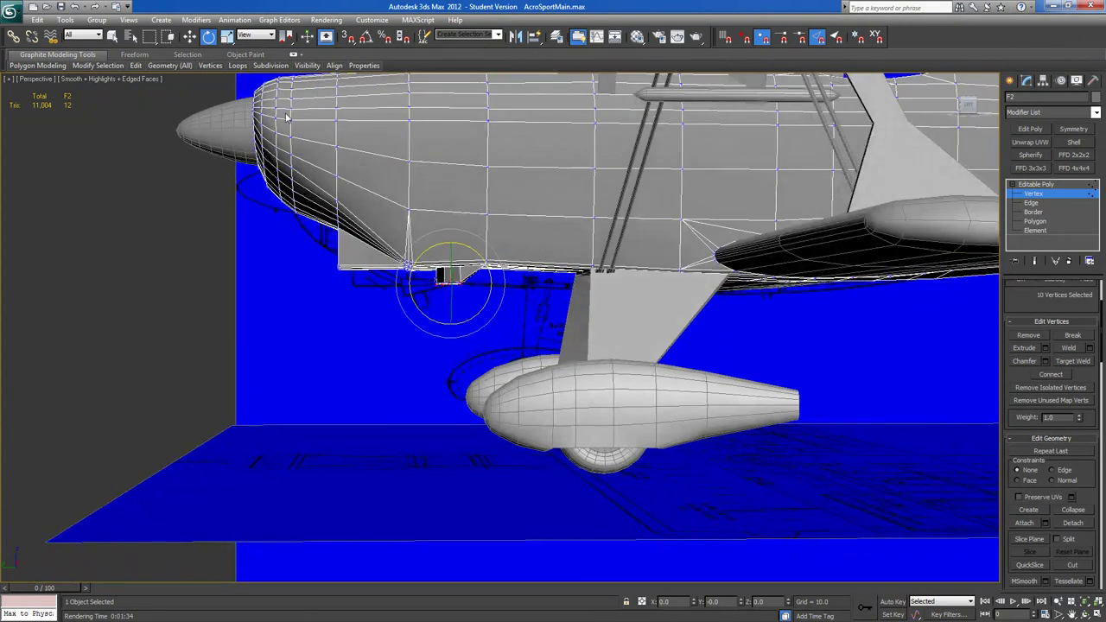
left_click(190, 35)
left_click_drag(449, 244, 449, 238)
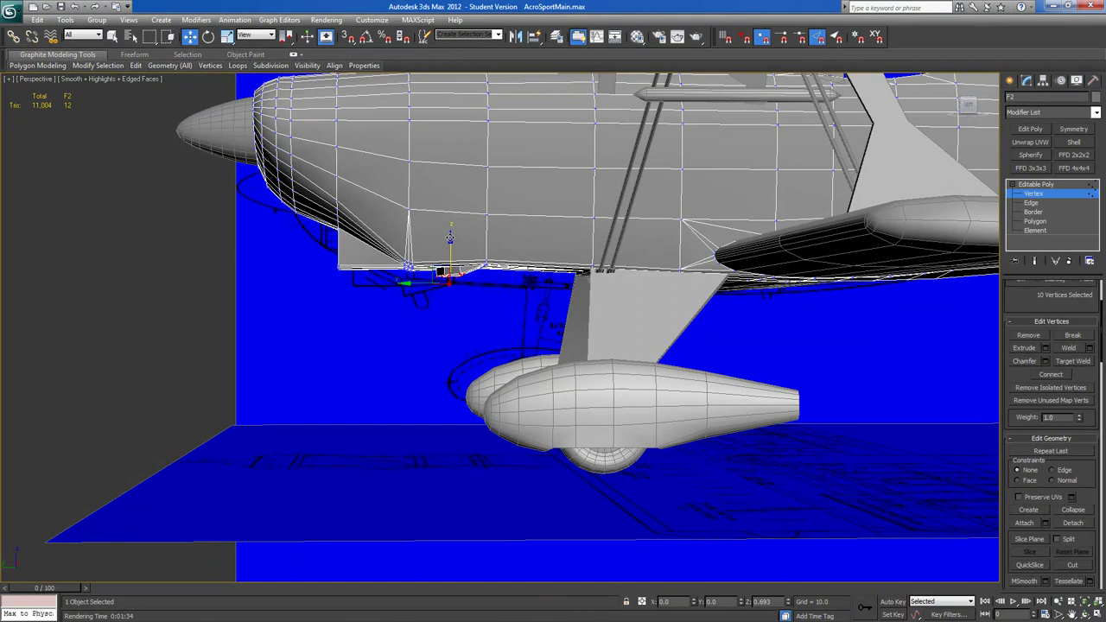
left_click(208, 35)
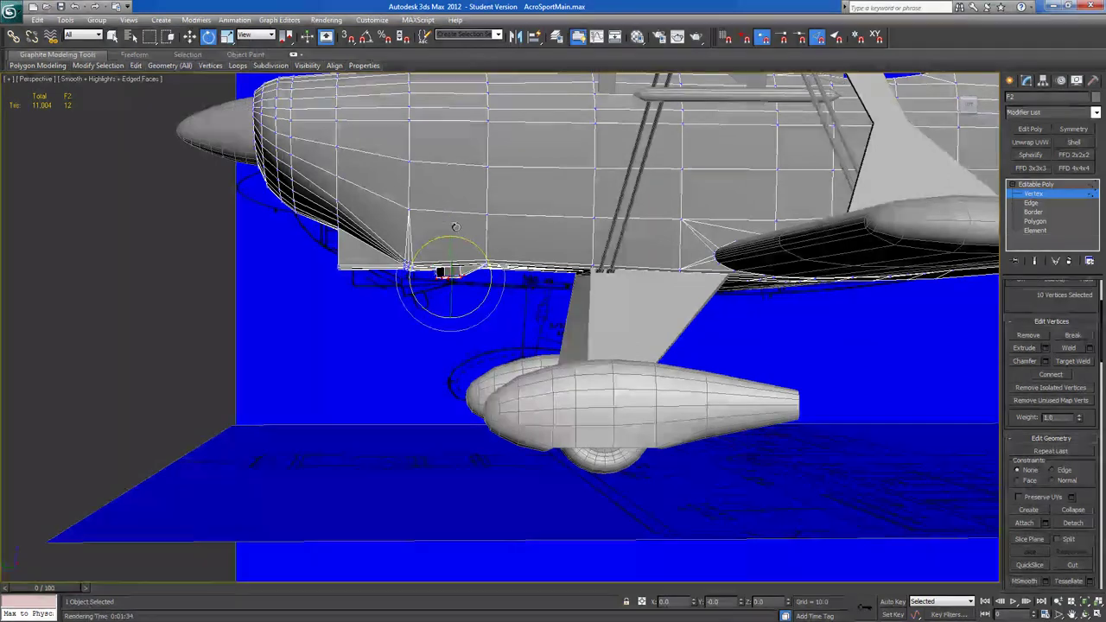
left_click_drag(460, 239, 447, 235)
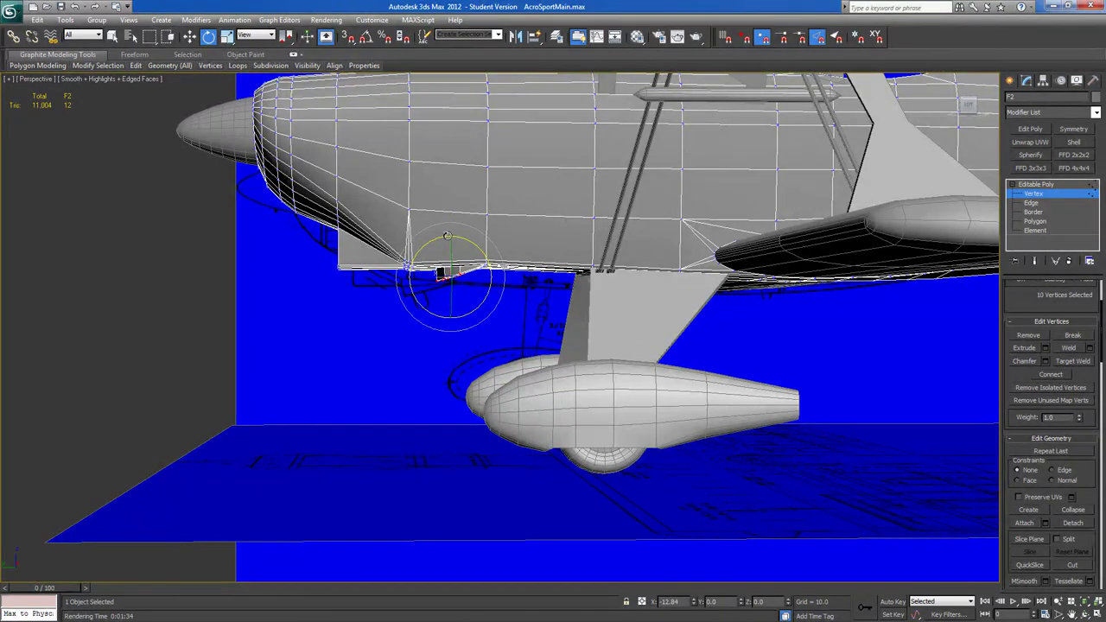
Compare the outlet with the blueprint in side view and shift its selected vertices slightly rearward along Y.
left_click(968, 108)
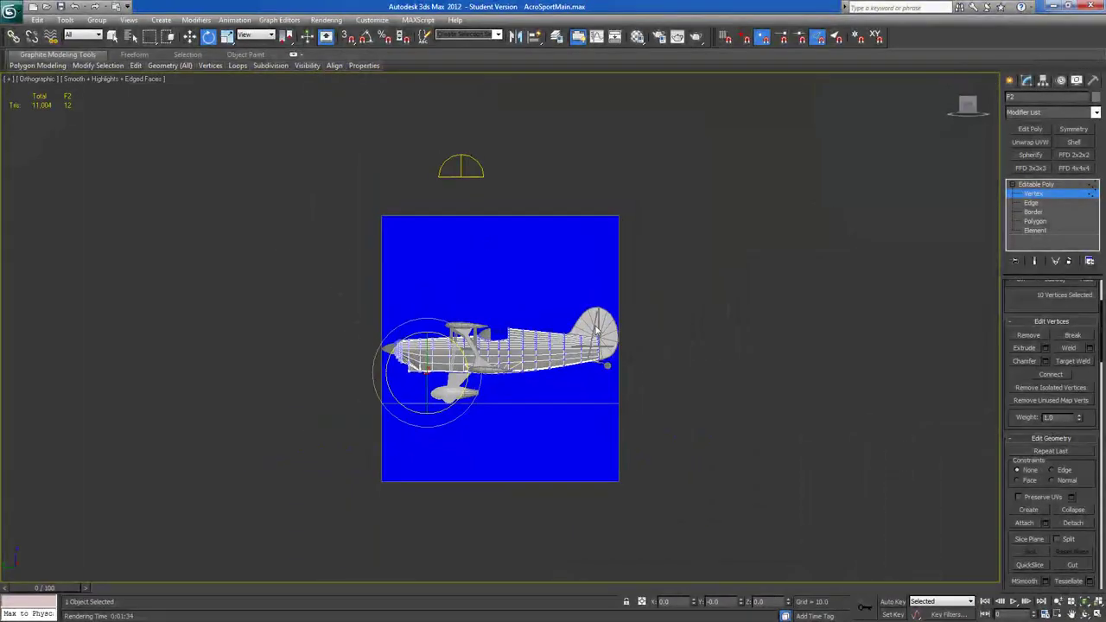
scroll(459, 418, "up", 8)
middle_click_drag(343, 509, 591, 364)
scroll(438, 400, "up", 4)
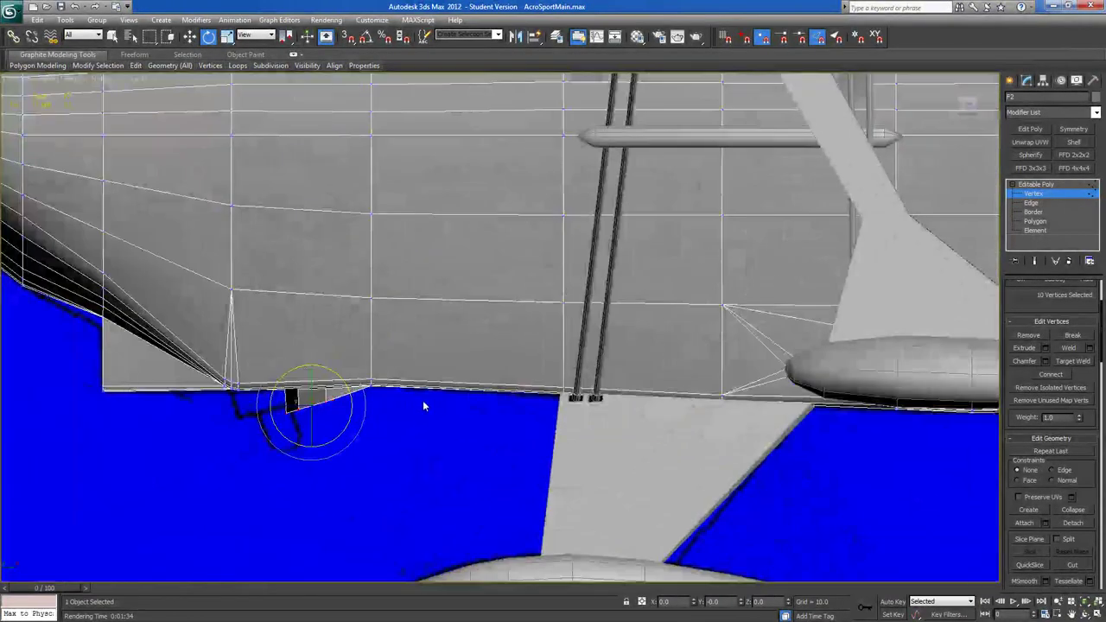
middle_click_drag(379, 375, 487, 322)
left_click(189, 36)
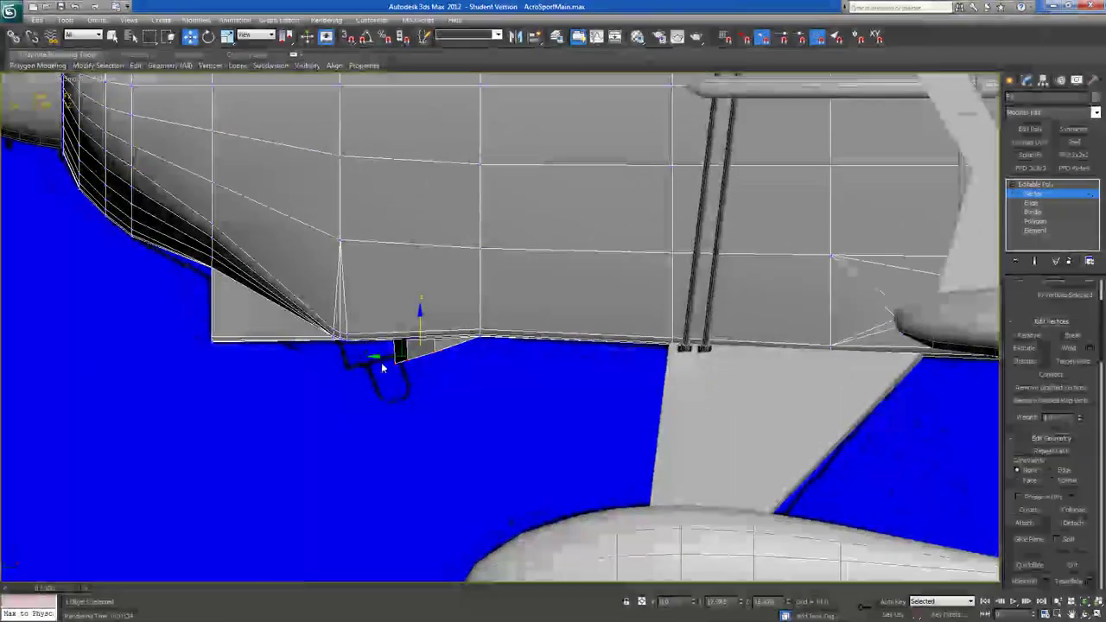
left_click_drag(381, 354, 404, 351)
Select the four belly polygons enclosed by the curved outlet wall and delete them to open the outlet.
middle_click_drag(403, 350, 577, 302, "alt")
middle_click_drag(552, 241, 559, 192, "alt")
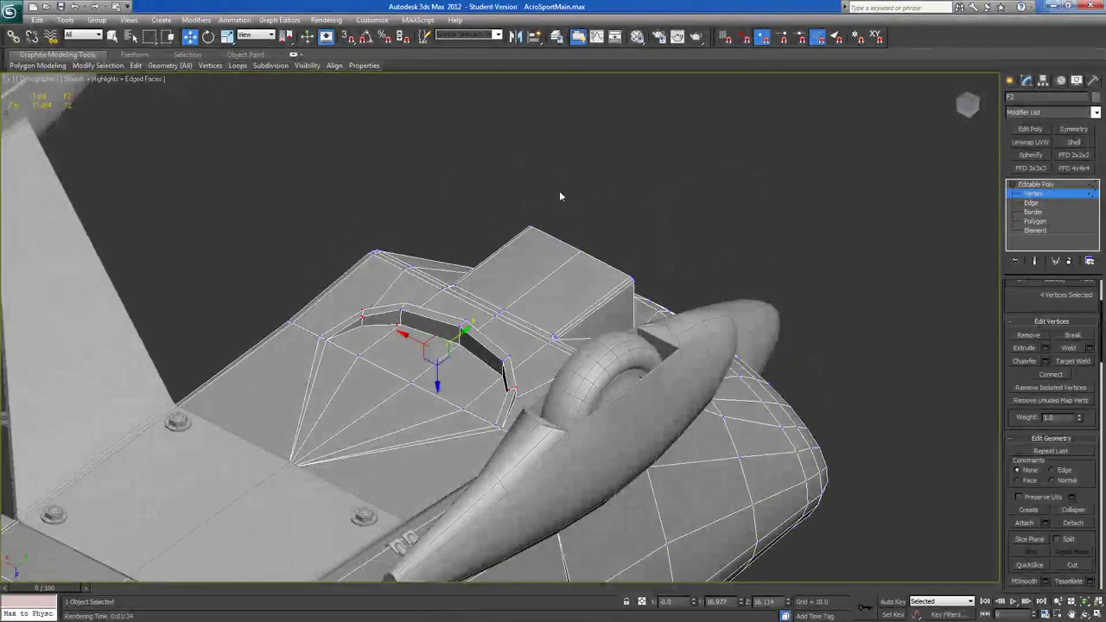
middle_click_drag(484, 408, 504, 511, "alt")
middle_click_drag(496, 328, 660, 340)
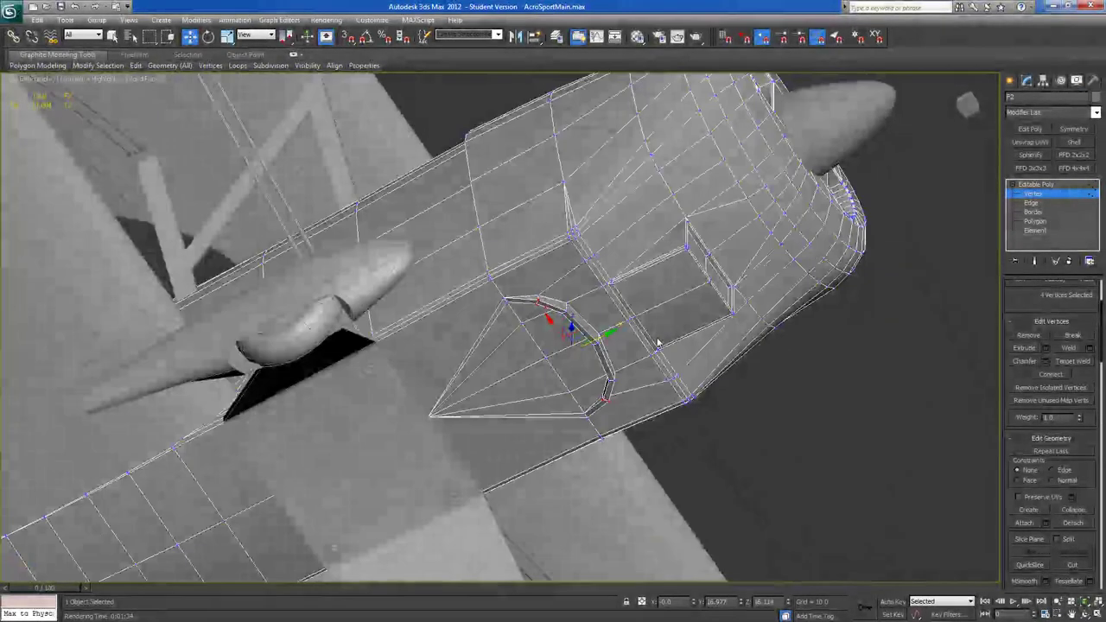
left_click(1035, 222)
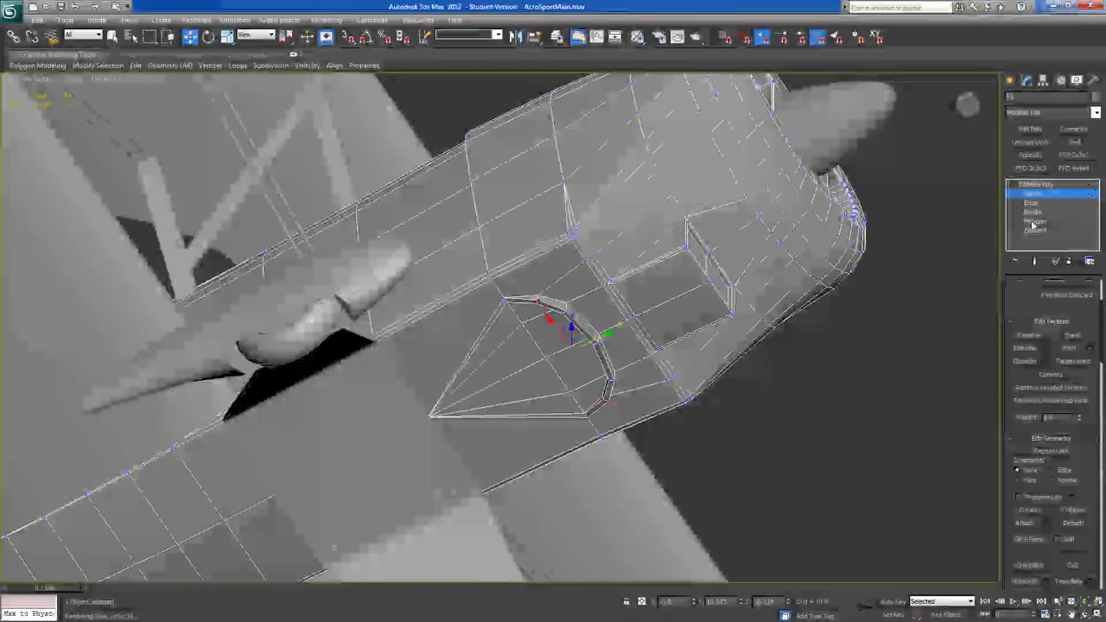
left_click(521, 313)
left_click(551, 337, "ctrl")
left_click(563, 362, "ctrl")
left_click(579, 402, "ctrl")
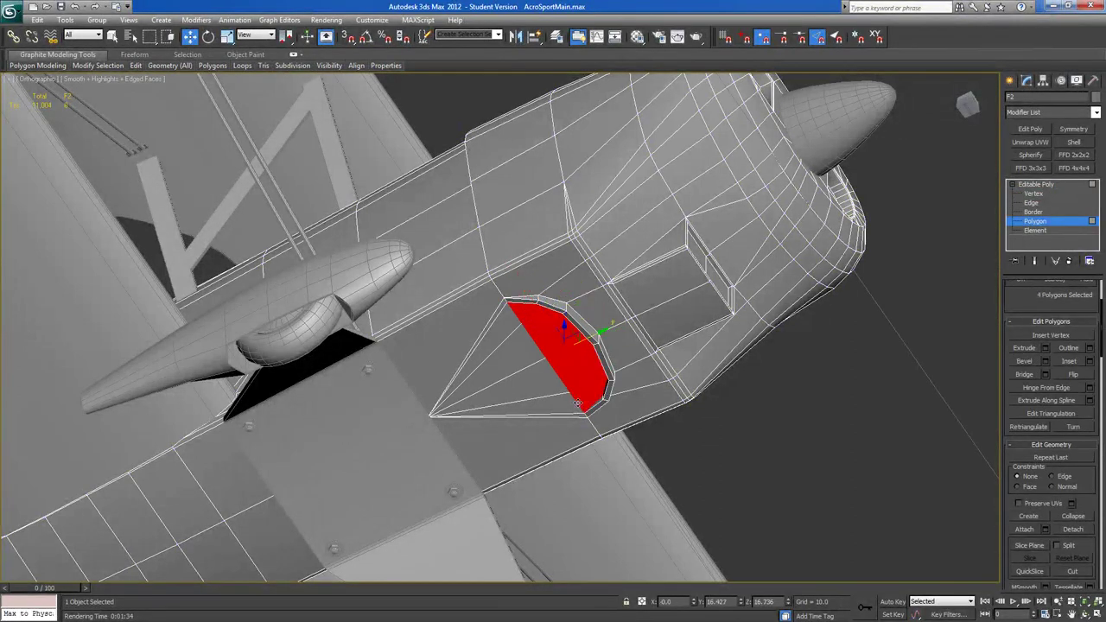
middle_click_drag(620, 386, 824, 363, "alt")
key("Delete")
Select all polygons of the engine cowling, from the nose back to the seam ahead of the landing gear.
scroll(740, 335, "down", 3)
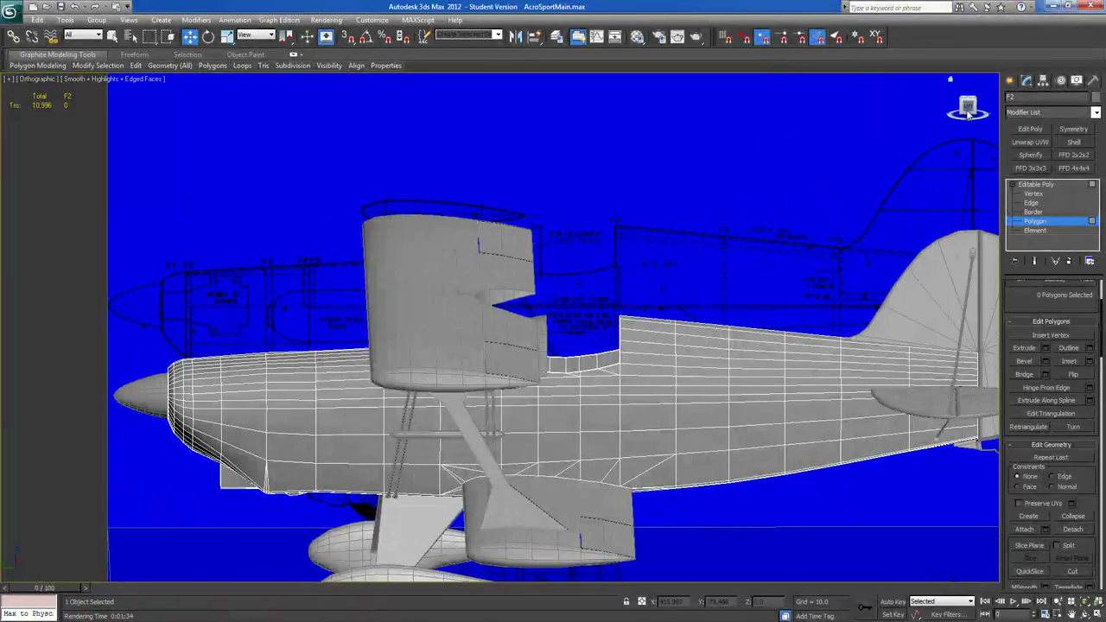
left_click(968, 110)
left_click_drag(451, 286, 491, 501)
middle_click_drag(585, 339, 556, 248, "alt")
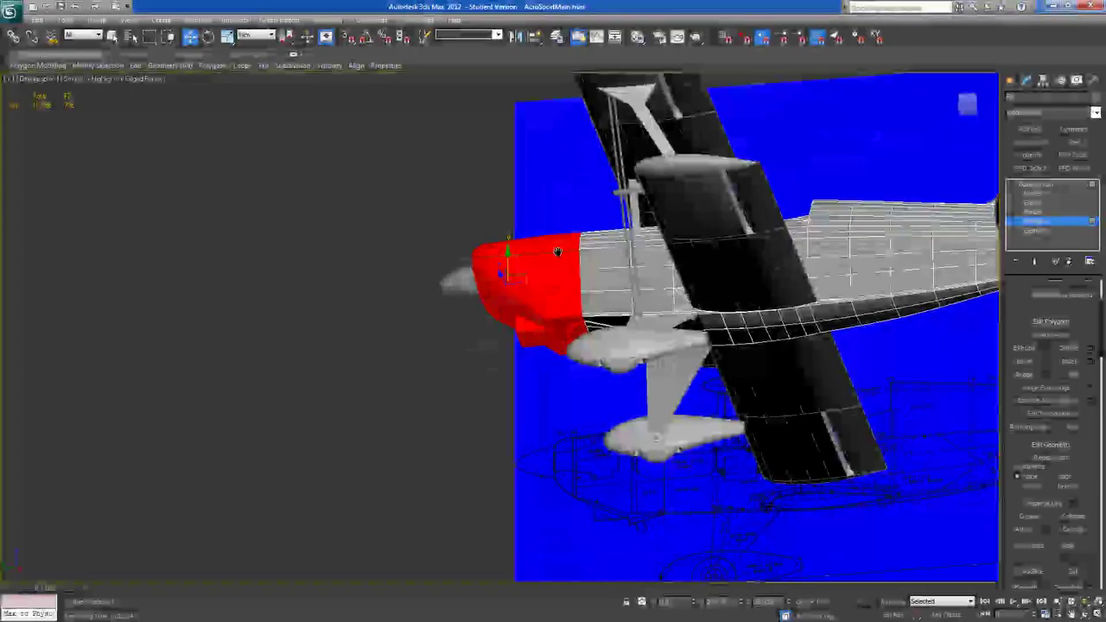
scroll(570, 285, "up", 4)
middle_click_drag(575, 296, 588, 327, "alt")
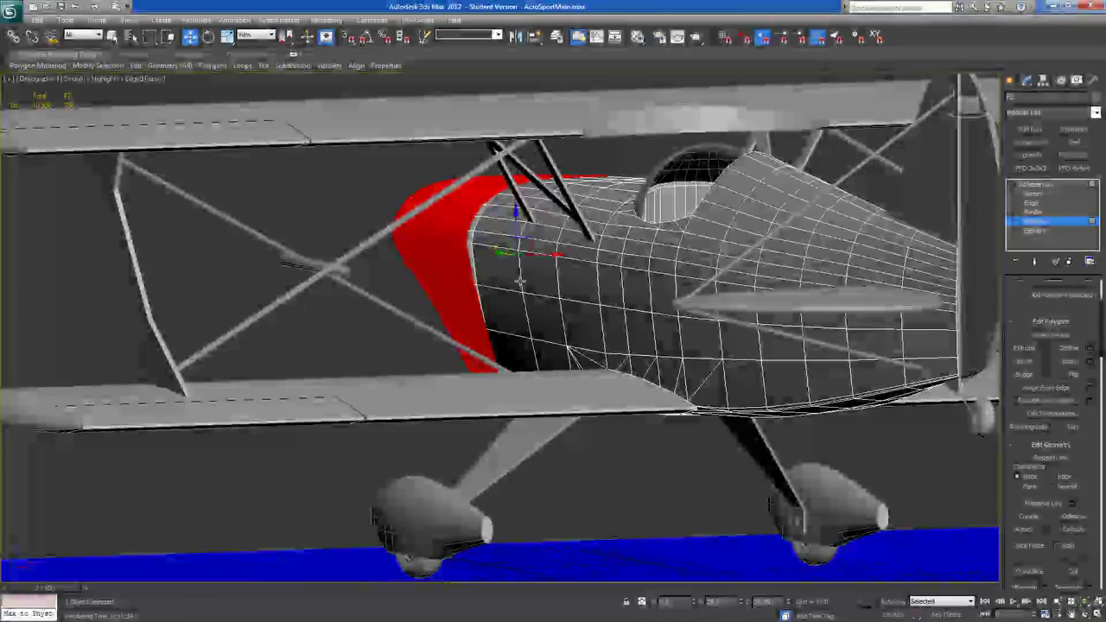
middle_click_drag(521, 281, 530, 280, "alt")
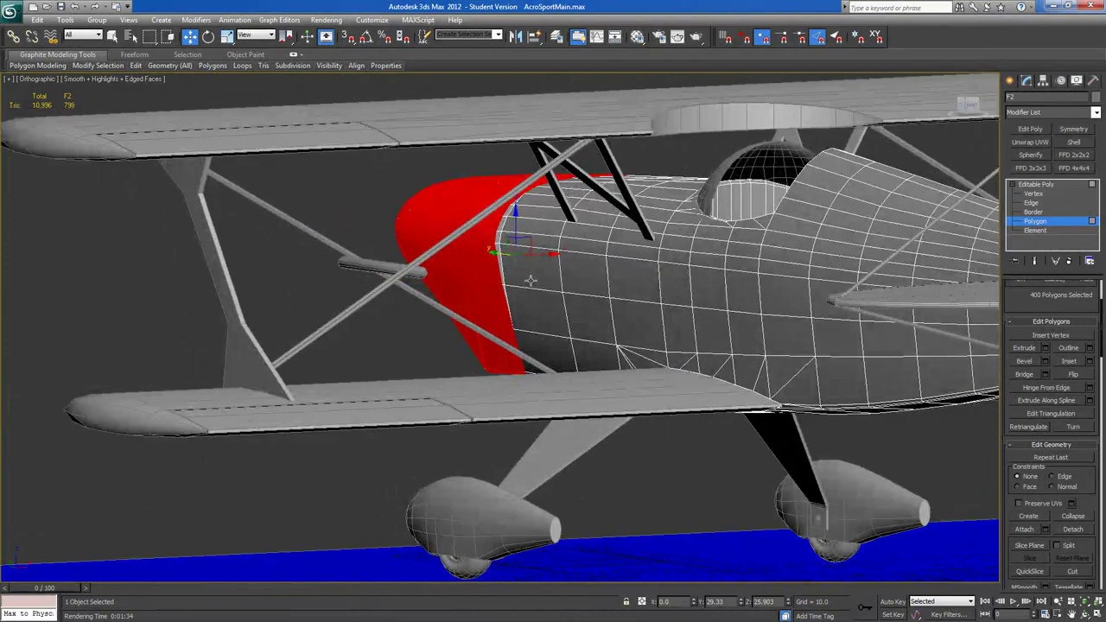
Target weld the stray vertices along the cowling's rear seam on both sides of the fuselage.
left_click(1036, 194)
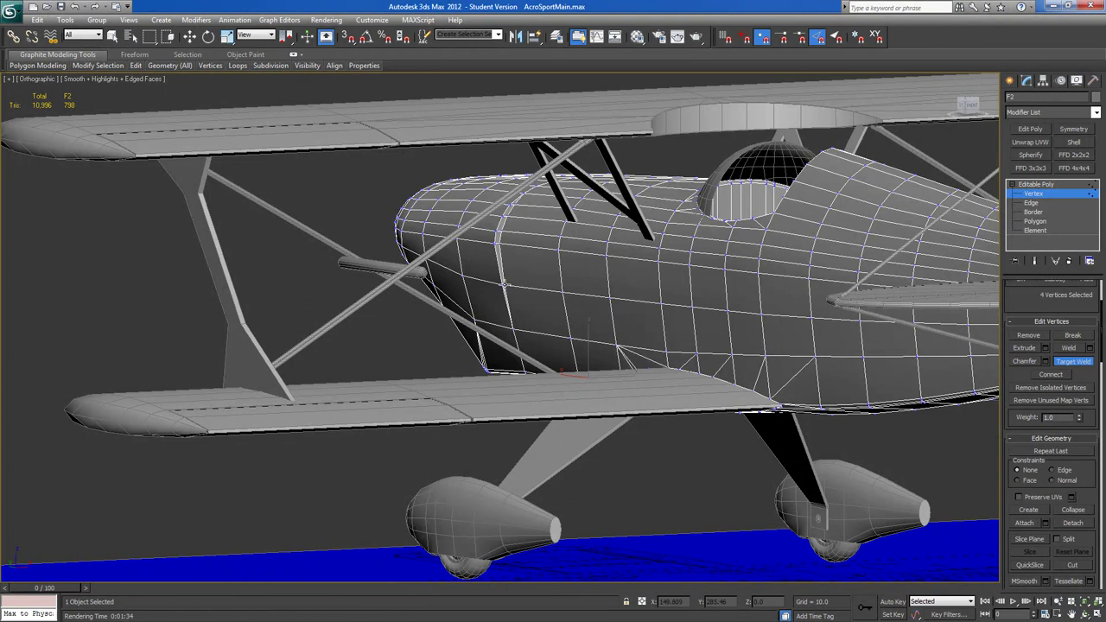
middle_click_drag(591, 332, 511, 336, "alt")
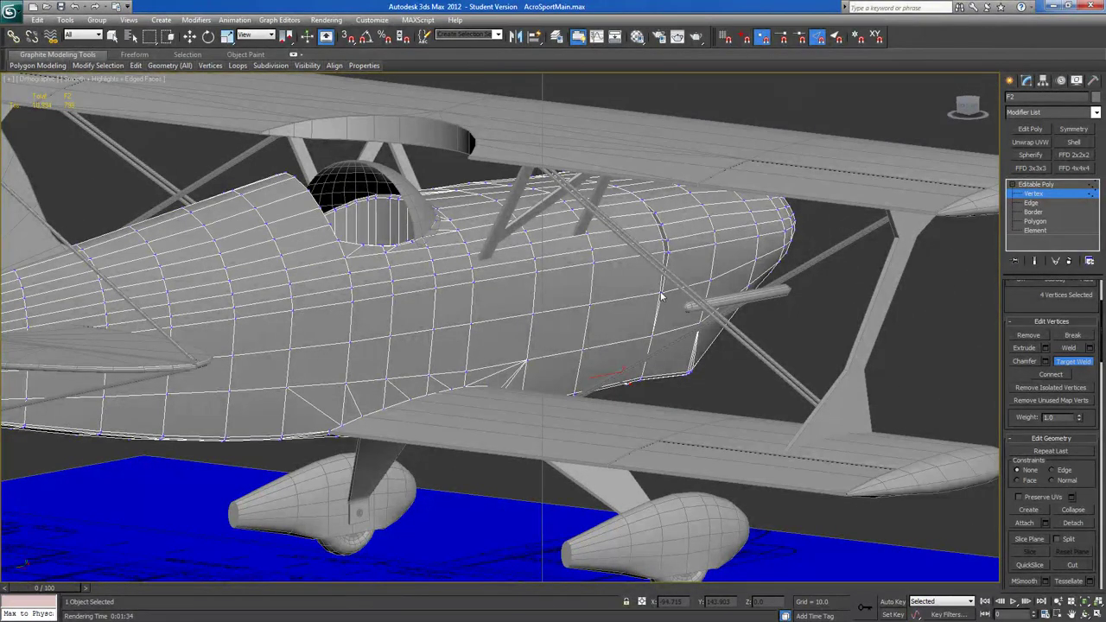
middle_click_drag(624, 304, 788, 320, "alt")
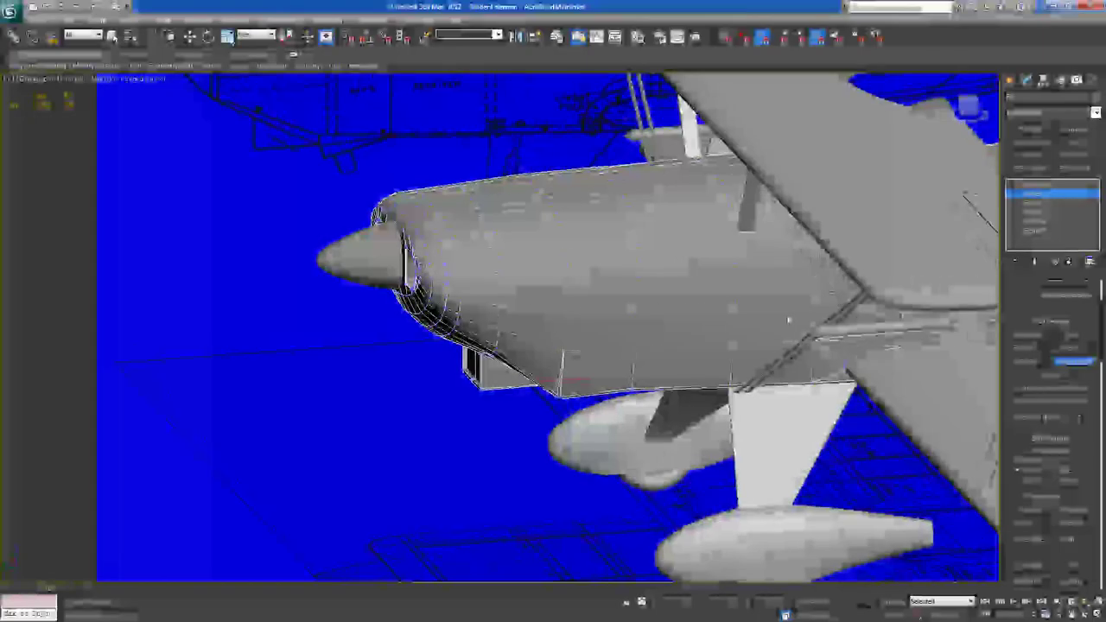
Detach the selected cowling polygons from the fuselage as a separate object with the default name.
left_click(1036, 224)
middle_click_drag(388, 238, 576, 237, "alt")
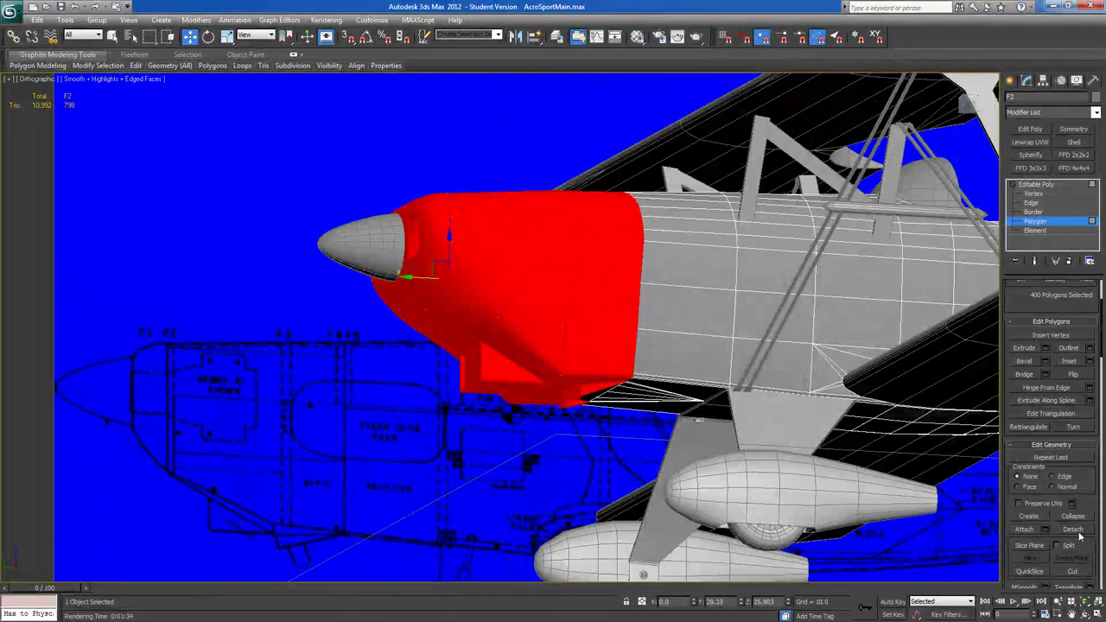
left_click(1074, 530)
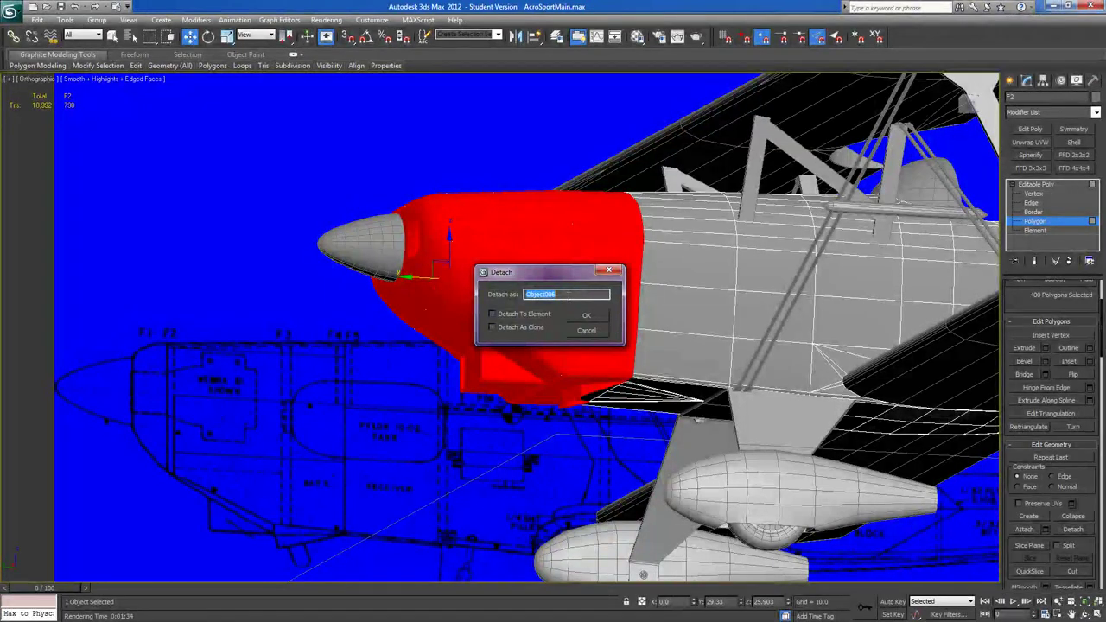
left_click(585, 320)
Hide all unselected objects so that only the remaining fuselage is displayed.
middle_click_drag(624, 374, 620, 341, "alt")
right_click(682, 246)
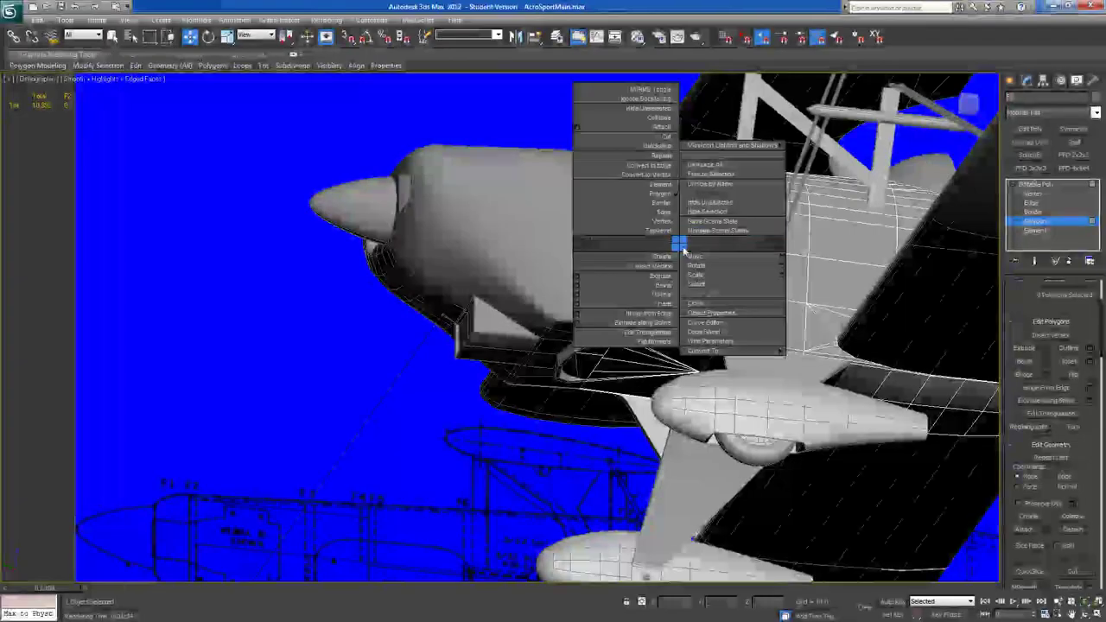
left_click(692, 204)
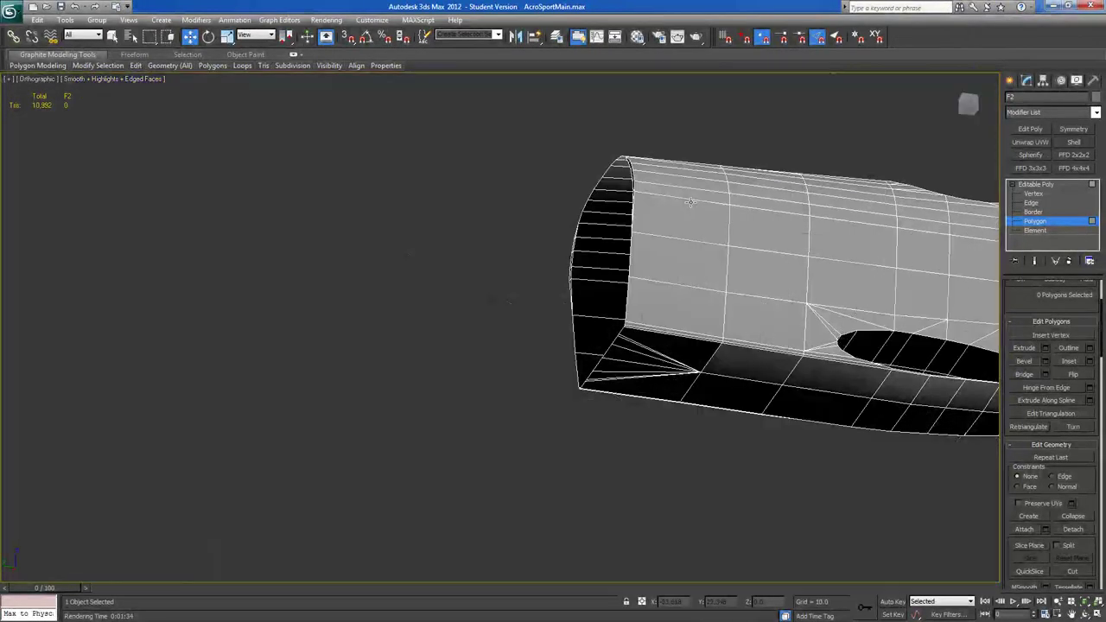
Select the ten narrow sliver polygons along both sides of the fuselage's front opening and delete them.
middle_click_drag(912, 293, 946, 331, "alt")
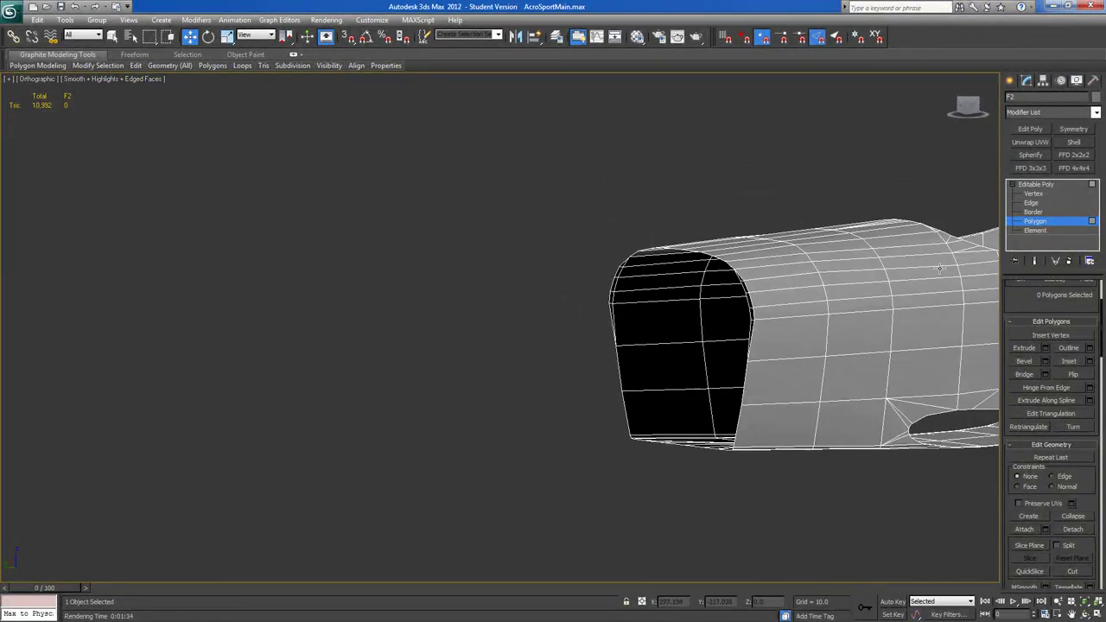
middle_click_drag(803, 298, 622, 296)
scroll(605, 298, "up", 3)
left_click(641, 313)
left_click(640, 298, "ctrl")
left_click(637, 271, "ctrl")
left_click(632, 246, "ctrl")
left_click(623, 234, "ctrl")
left_click(624, 233, "alt")
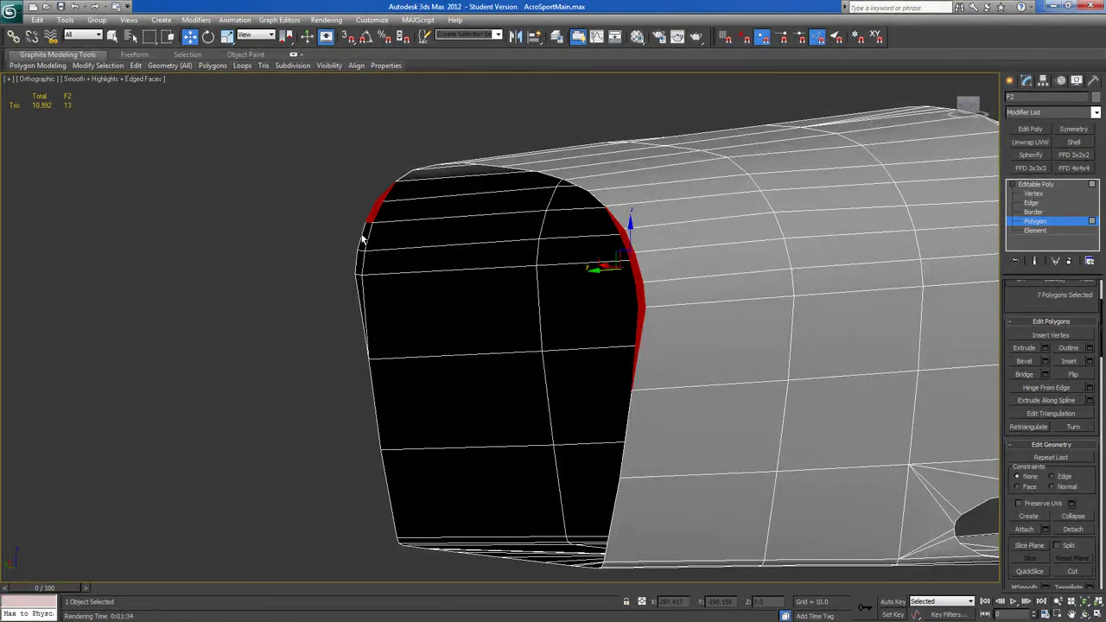
left_click(364, 245, "ctrl")
middle_click_drag(397, 290, 634, 295, "alt")
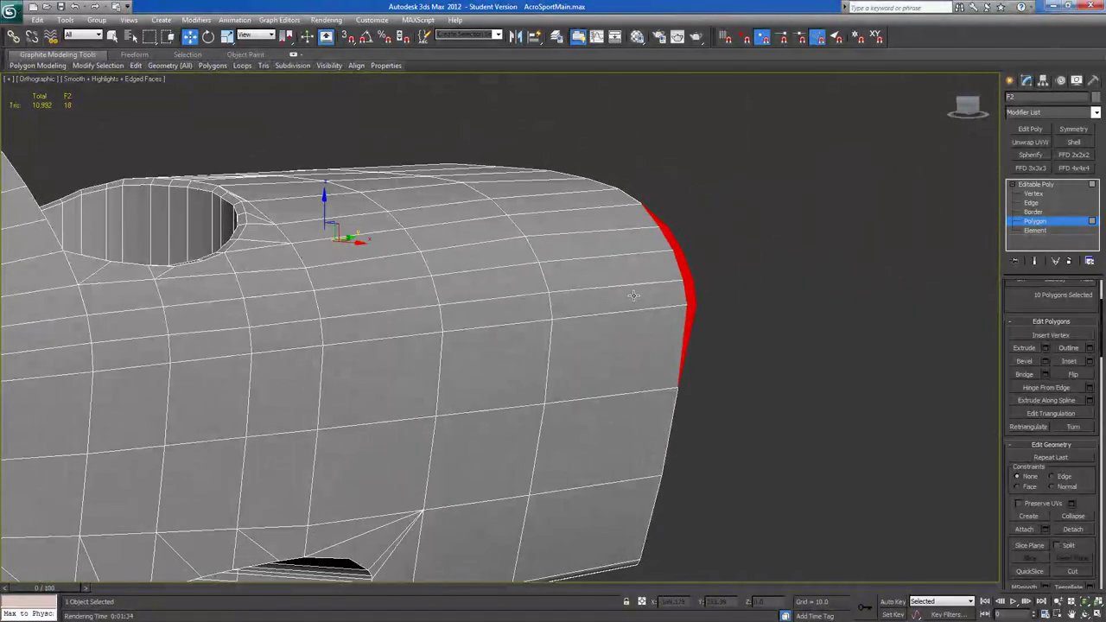
key("Delete")
Select the border around the fuselage's open front end and cap it.
middle_click_drag(652, 338, 527, 375, "alt")
scroll(617, 346, "down", 5)
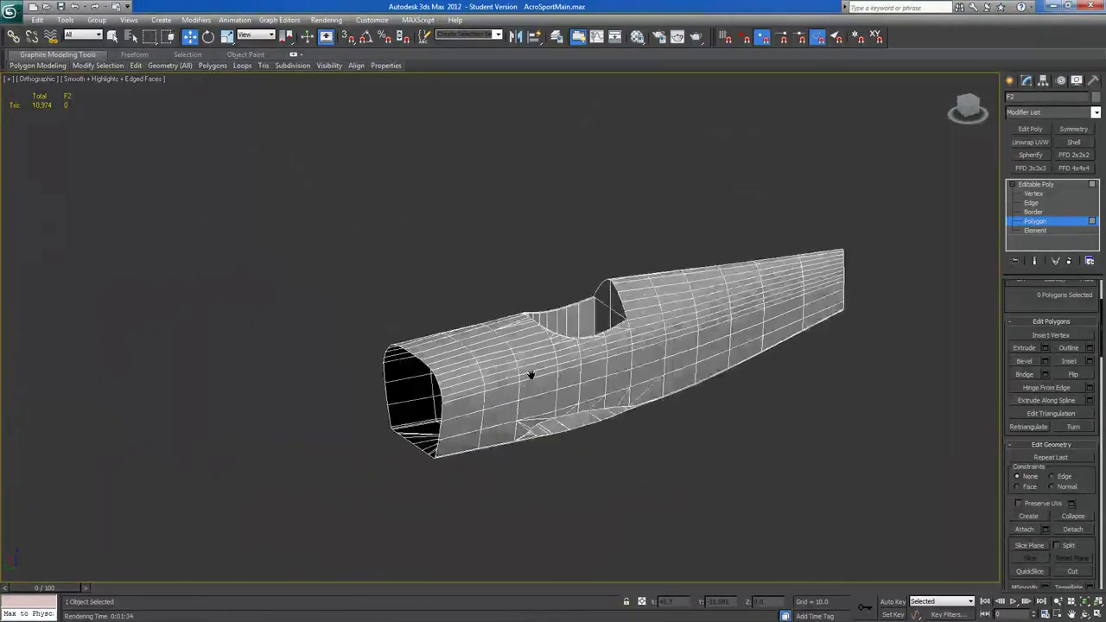
left_click(1032, 212)
left_click(492, 382)
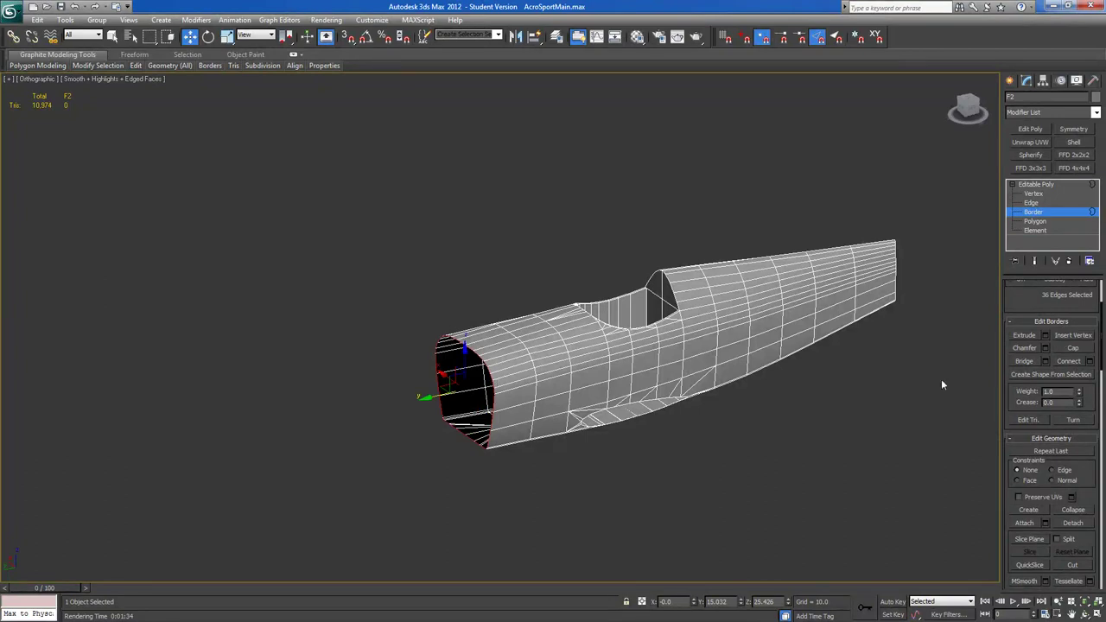
left_click(1057, 349)
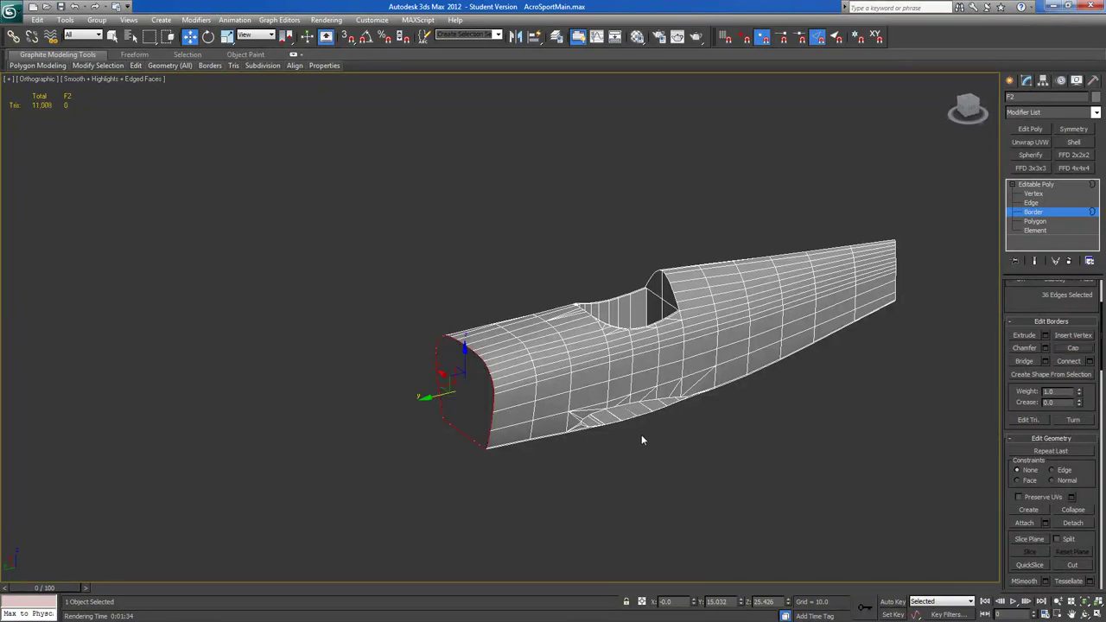
Select the polygon capping the fuselage's front end and assign it to smoothing group 2.
left_click(1037, 212)
left_click(1035, 221)
left_click(471, 370)
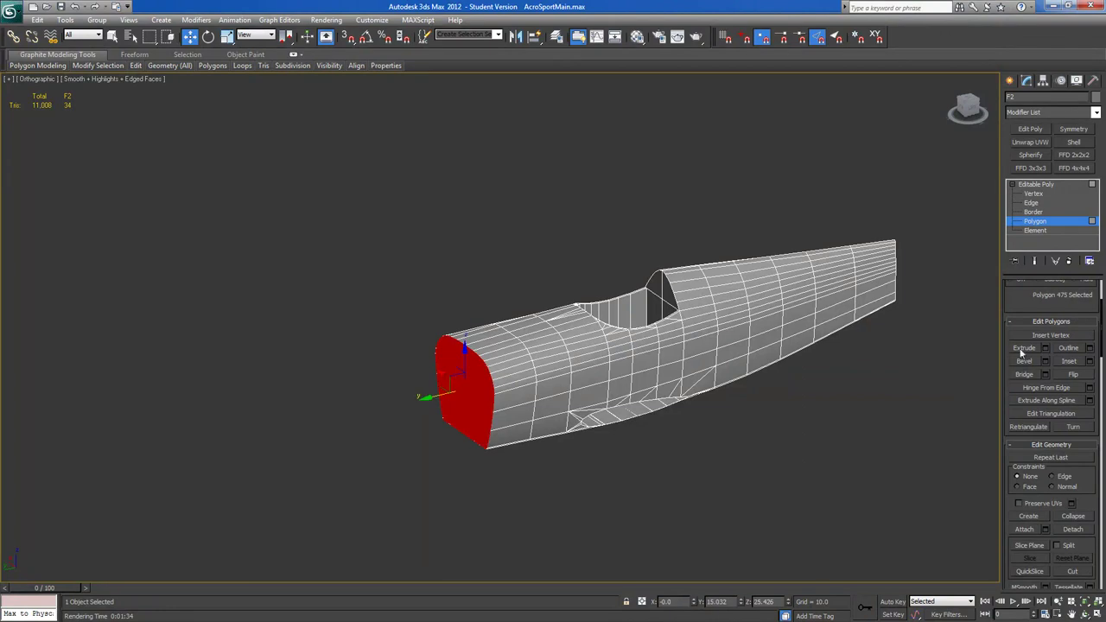
scroll(1007, 423, "down", 8)
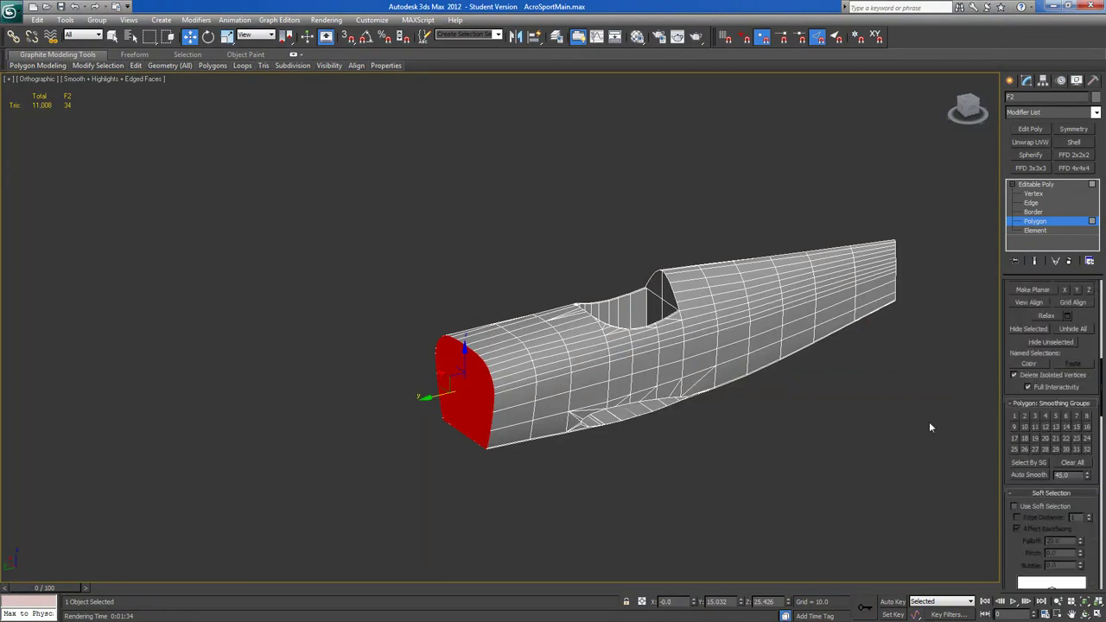
middle_click_drag(699, 477, 735, 474, "alt")
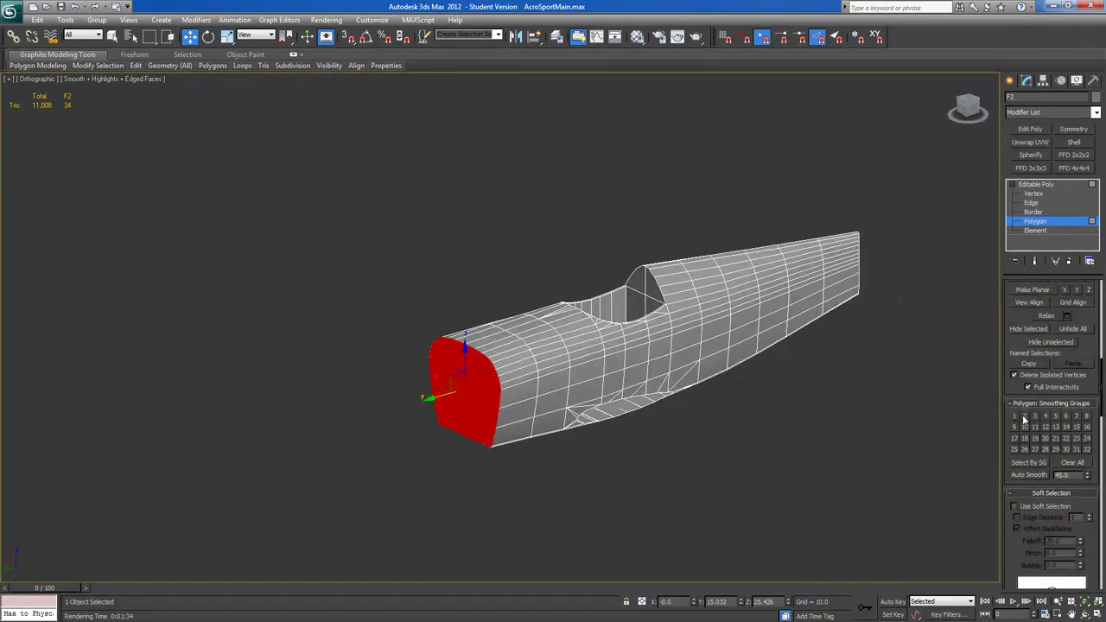
left_click(816, 488)
middle_click_drag(816, 488, 823, 443, "alt")
left_click(506, 318)
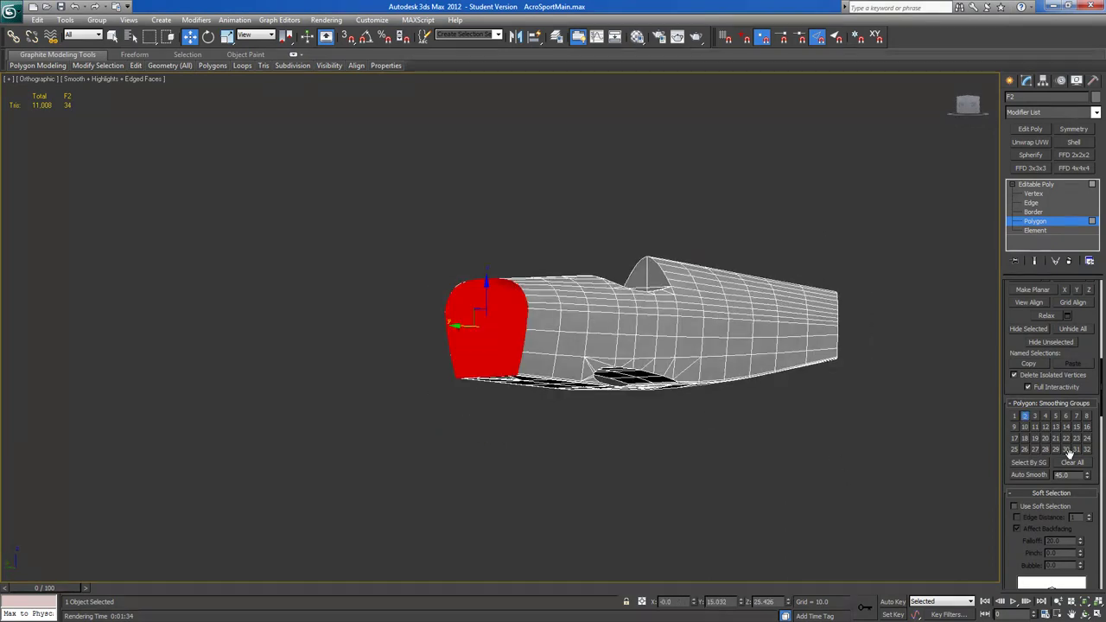
left_click(780, 422)
middle_click_drag(781, 423, 809, 434, "alt")
mouse_move(721, 403)
middle_mouse_down("alt")
mouse_move(708, 381)
mouse_move(723, 392)
middle_mouse_up("alt")
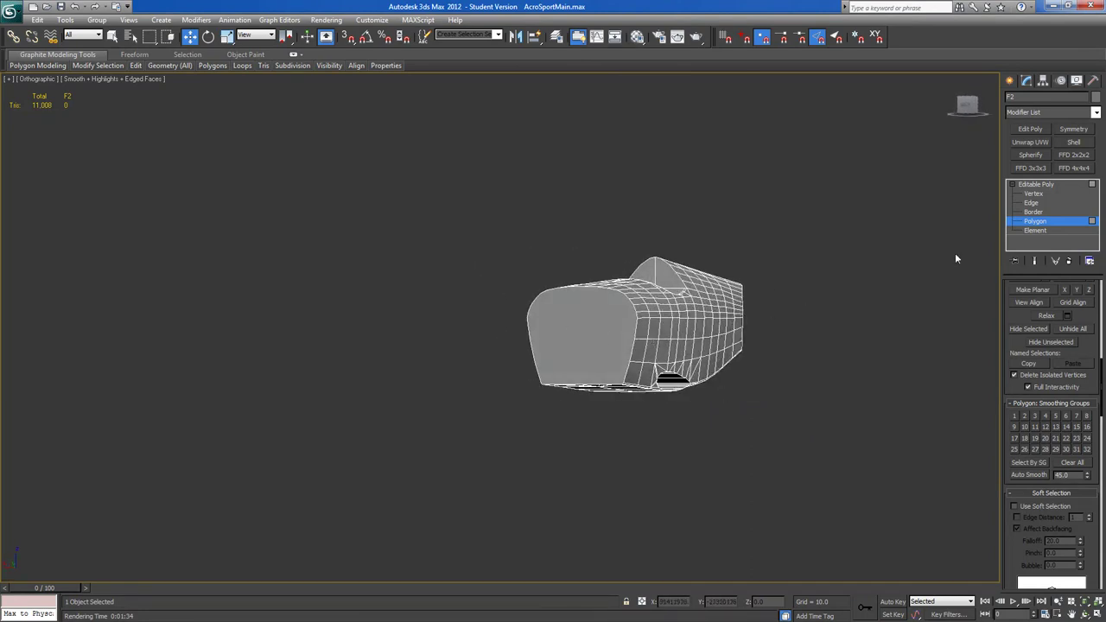
Delete the front cap polygon, select the open front border and scale a copy of it inward to form a ring of faces.
left_click(606, 337)
key("Delete")
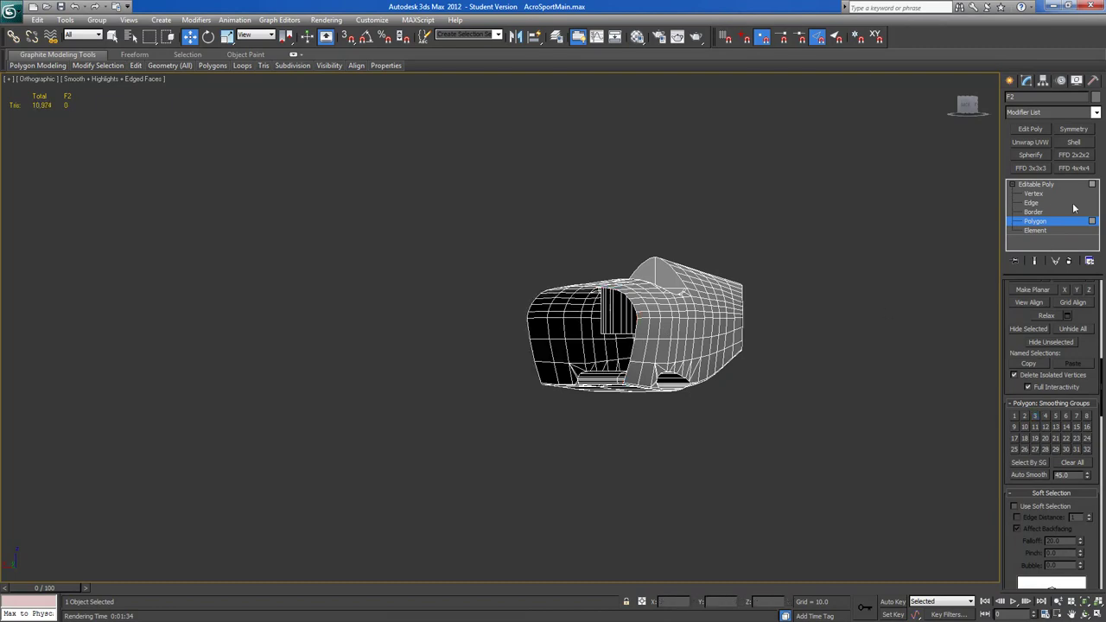
left_click(1041, 213)
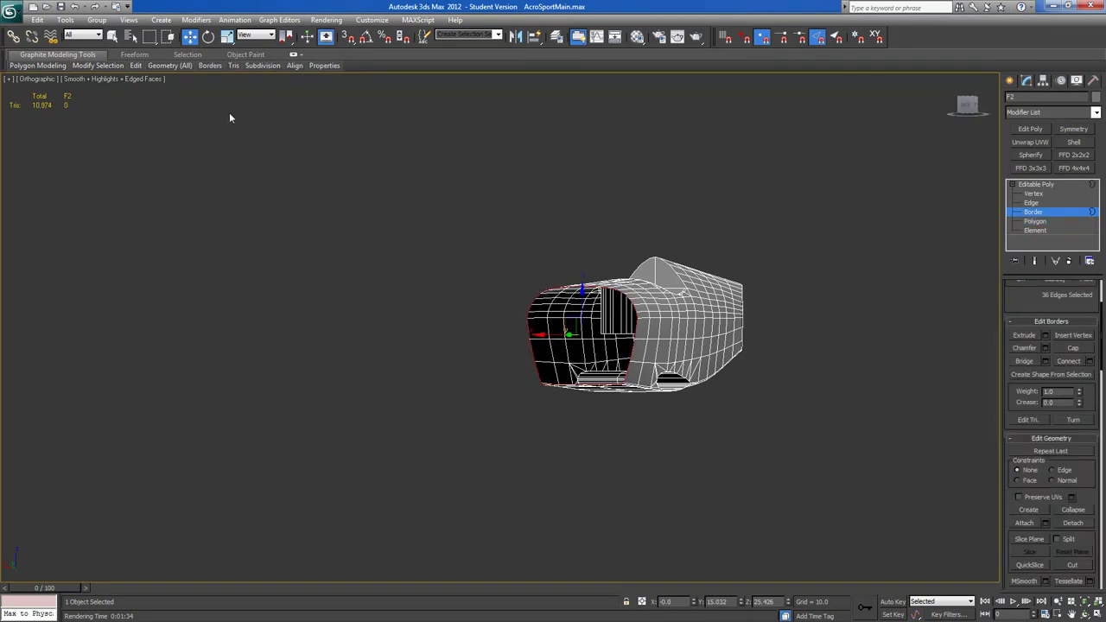
left_click(226, 36)
left_click_drag(616, 342, 832, 334, "shift")
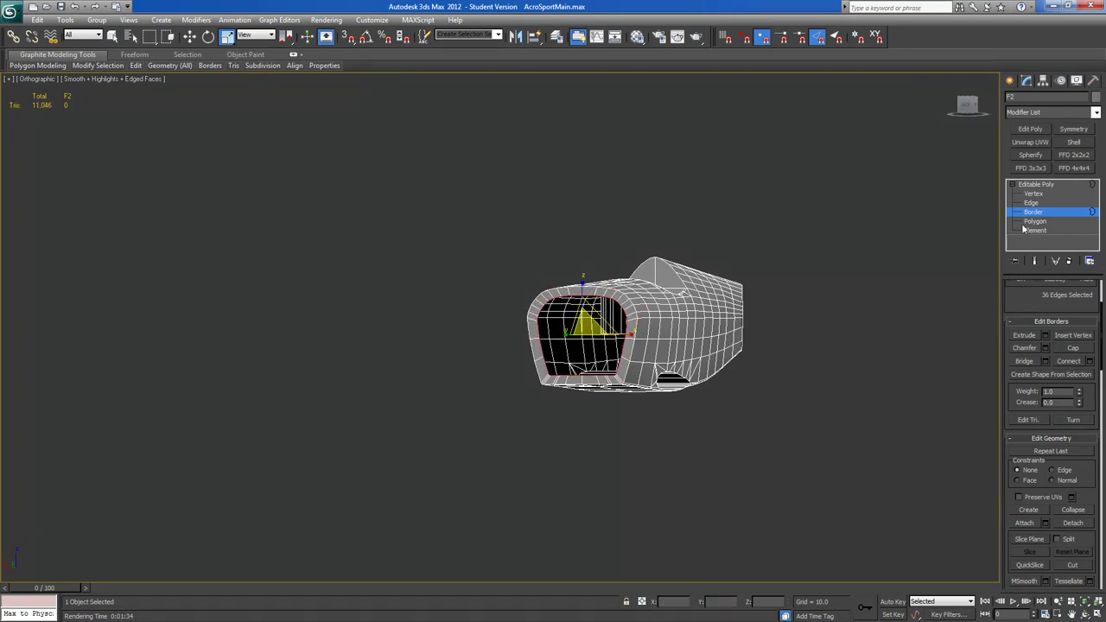
Convert the inner border of the fuselage front to a vertex selection and collapse it into a single centre point.
scroll(1015, 301, "up", 3)
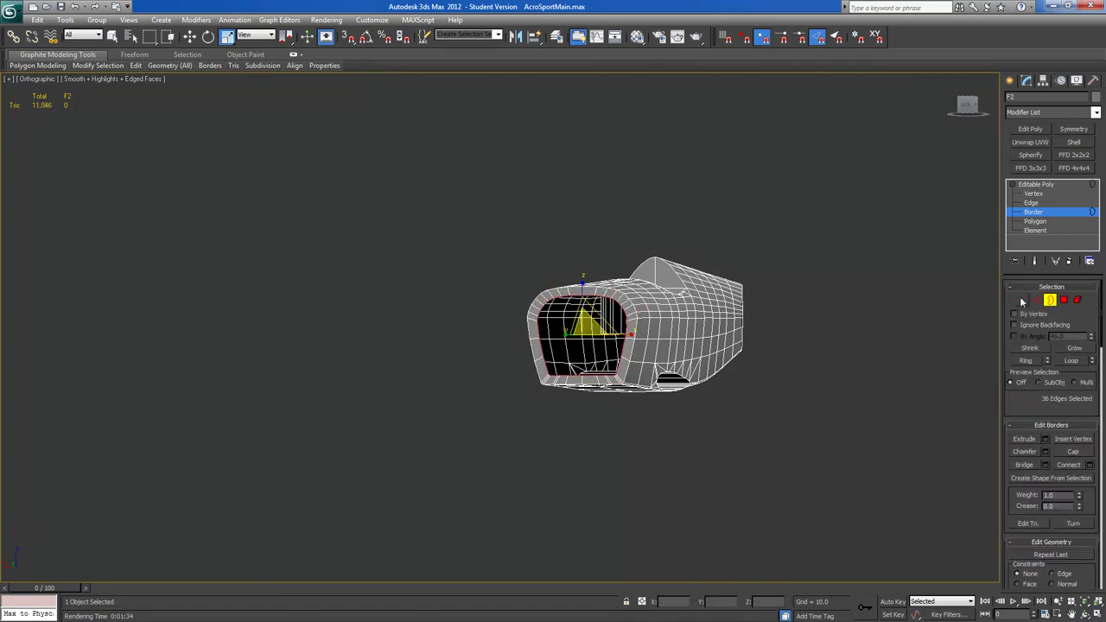
left_click(1021, 299)
scroll(1013, 402, "down", 8)
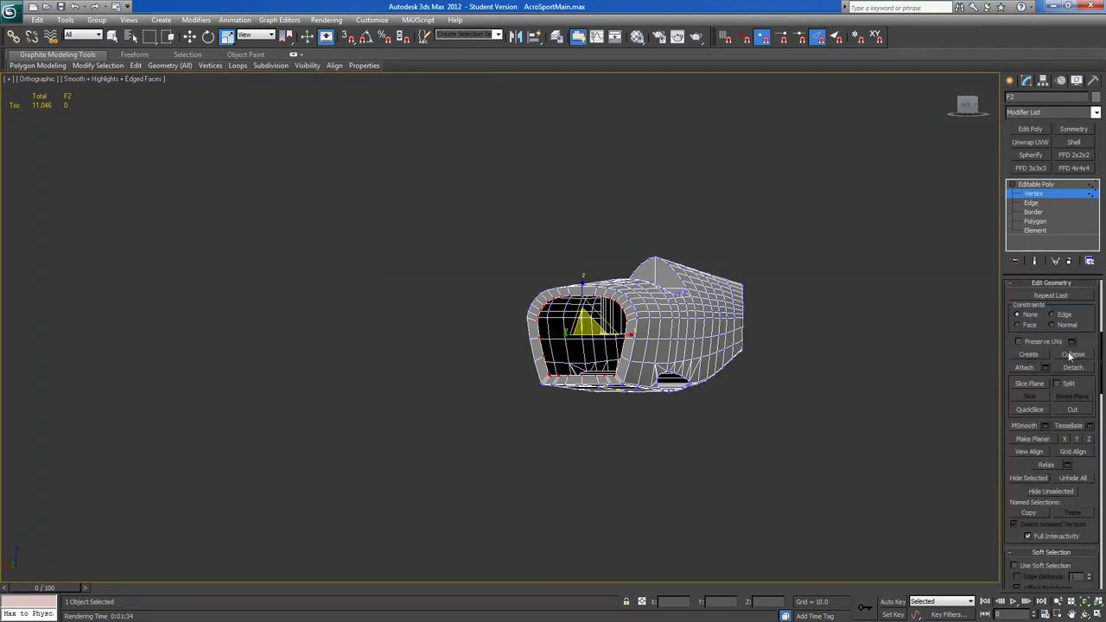
left_click(1071, 356)
left_click(460, 385)
mouse_move(493, 375)
middle_mouse_down("alt")
mouse_move(511, 390)
mouse_move(484, 384)
middle_mouse_up("alt")
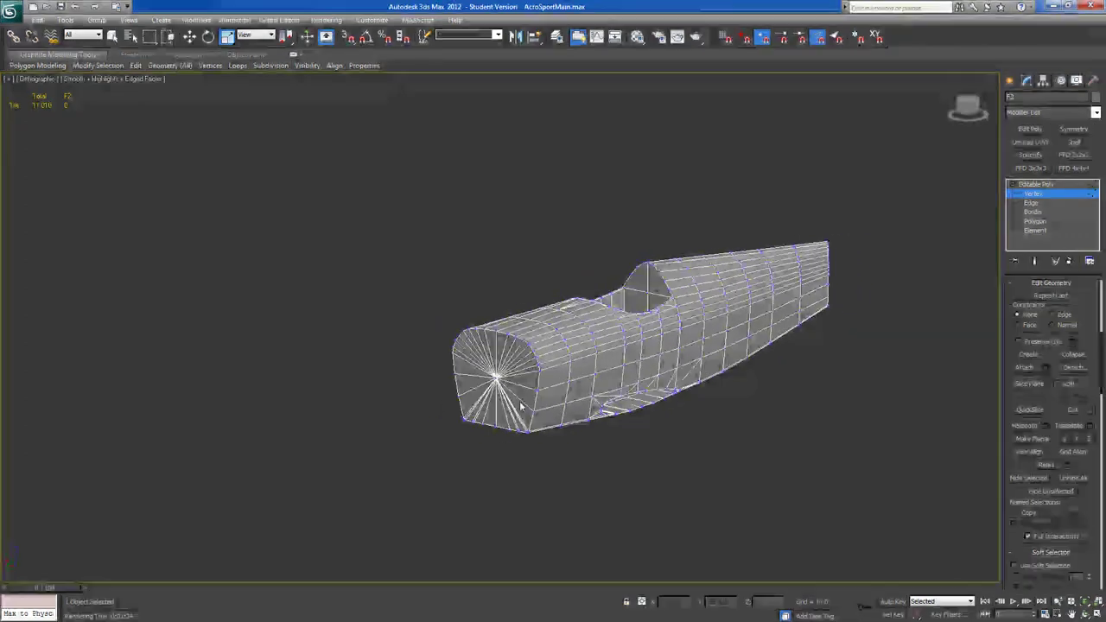
Select all polygons around the front end's centre vertex and give them a separate smoothing group.
scroll(1007, 300, "up", 5)
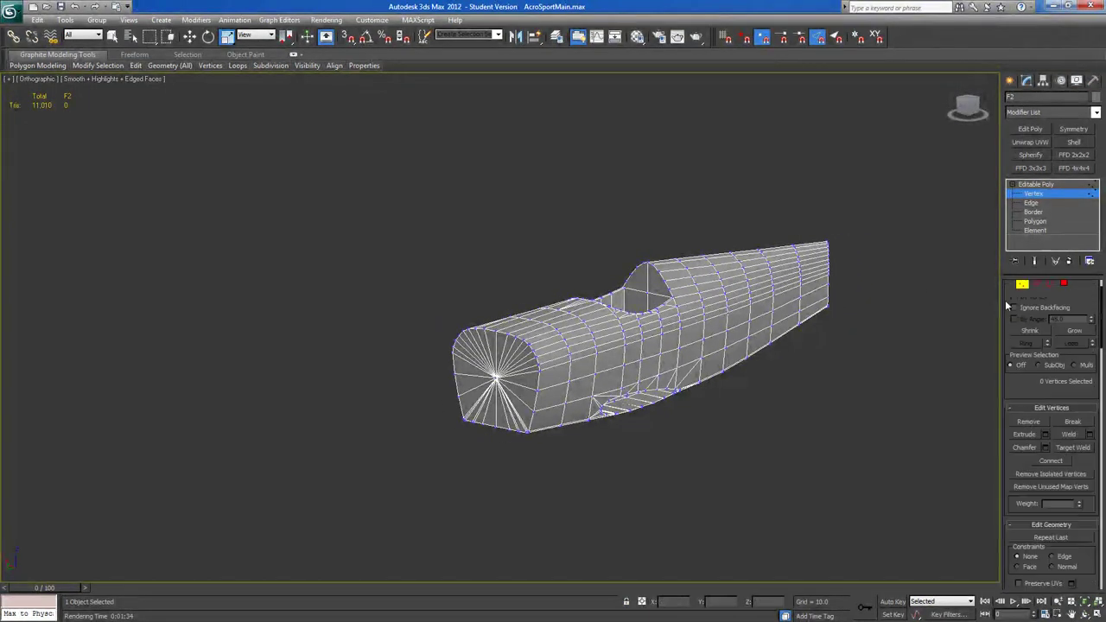
left_click(495, 378)
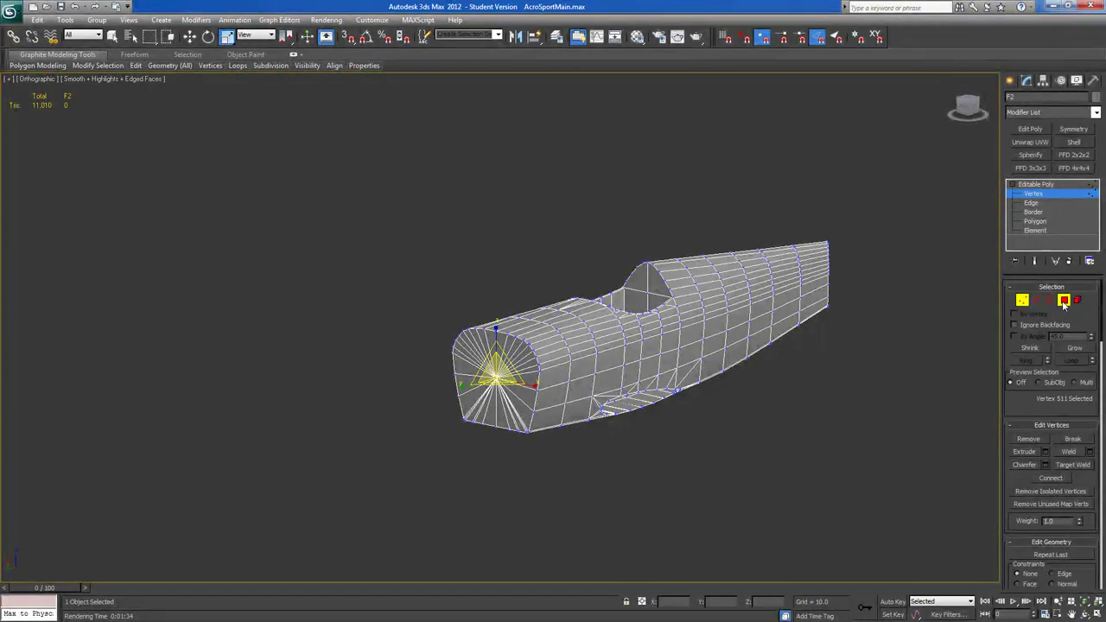
left_click(1064, 300, "ctrl")
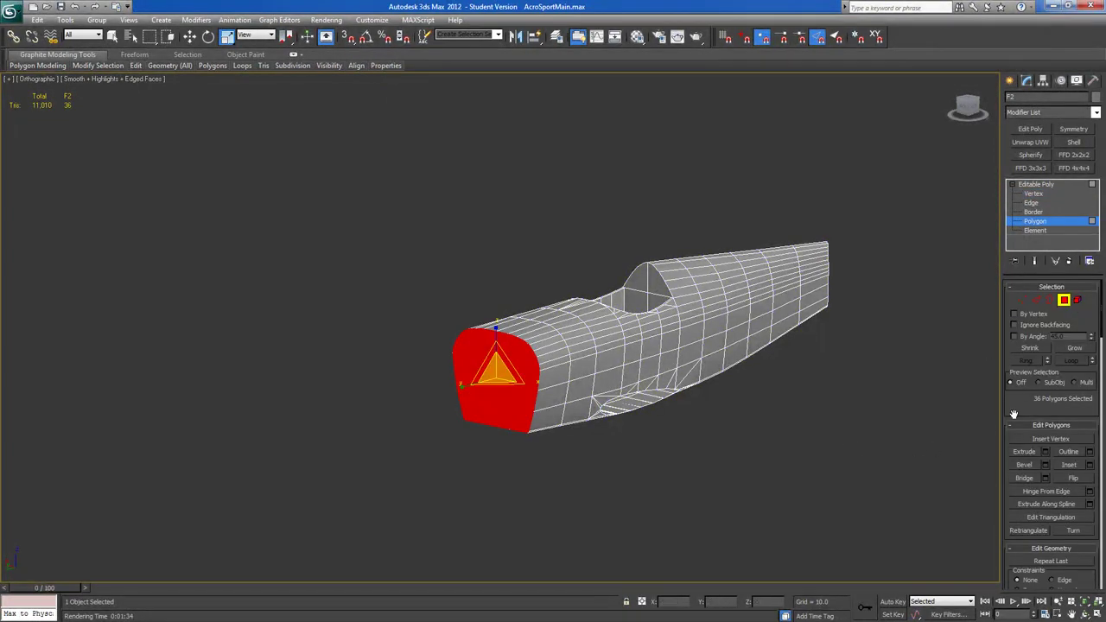
scroll(1014, 412, "down", 1)
scroll(1014, 413, "down", 10)
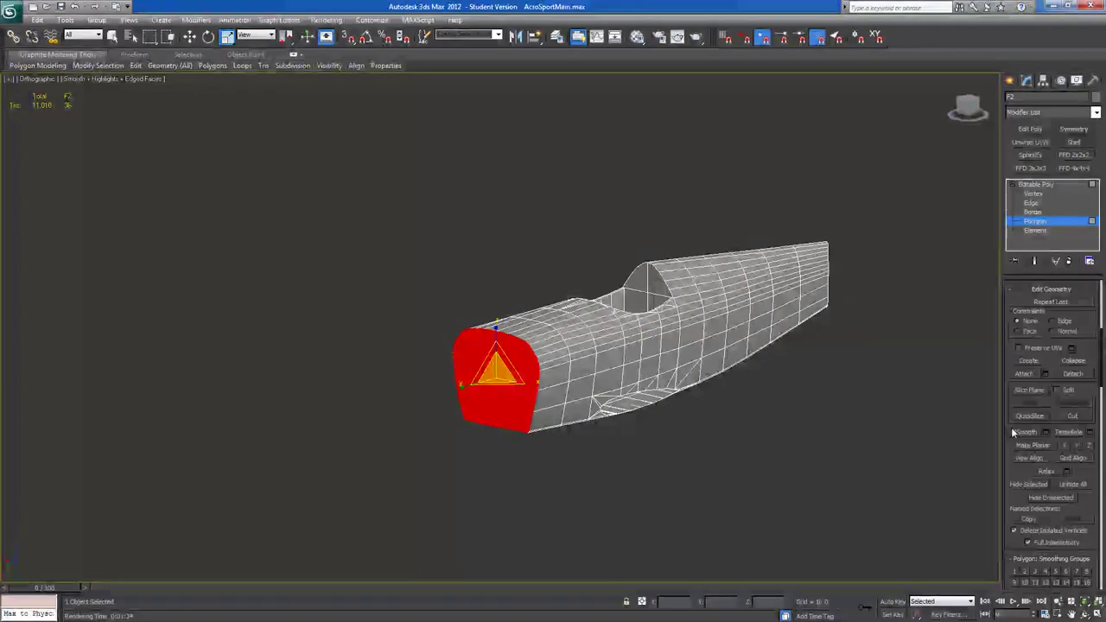
left_click(670, 451)
middle_click_drag(666, 451, 634, 463, "alt")
Unhide all objects and check the underside of the complete biplane around the cowling.
right_click(516, 455)
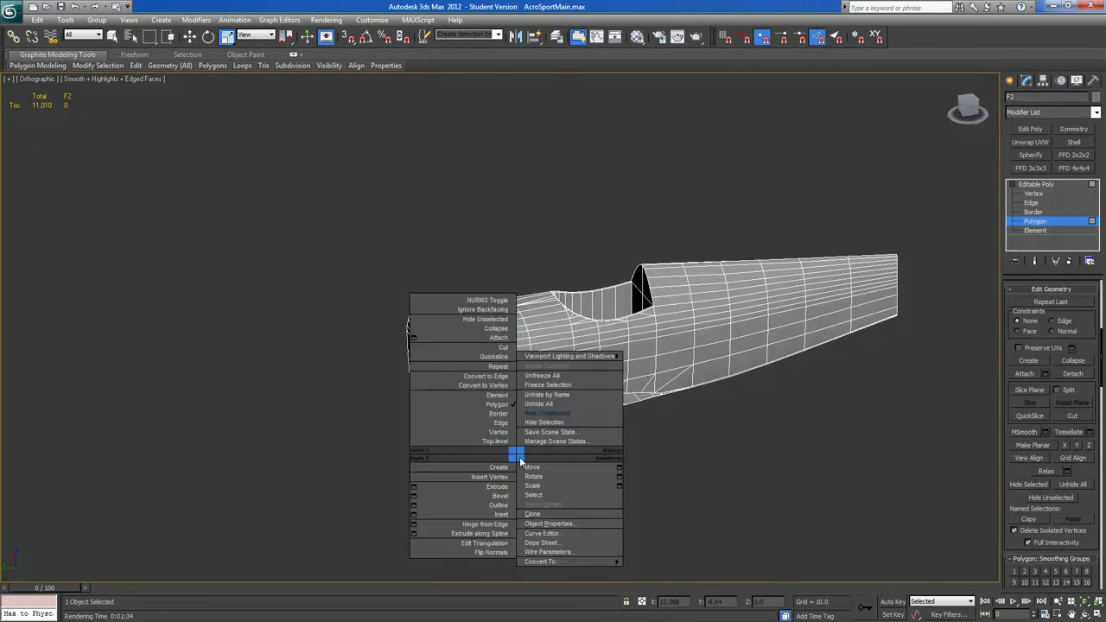
left_click(536, 404)
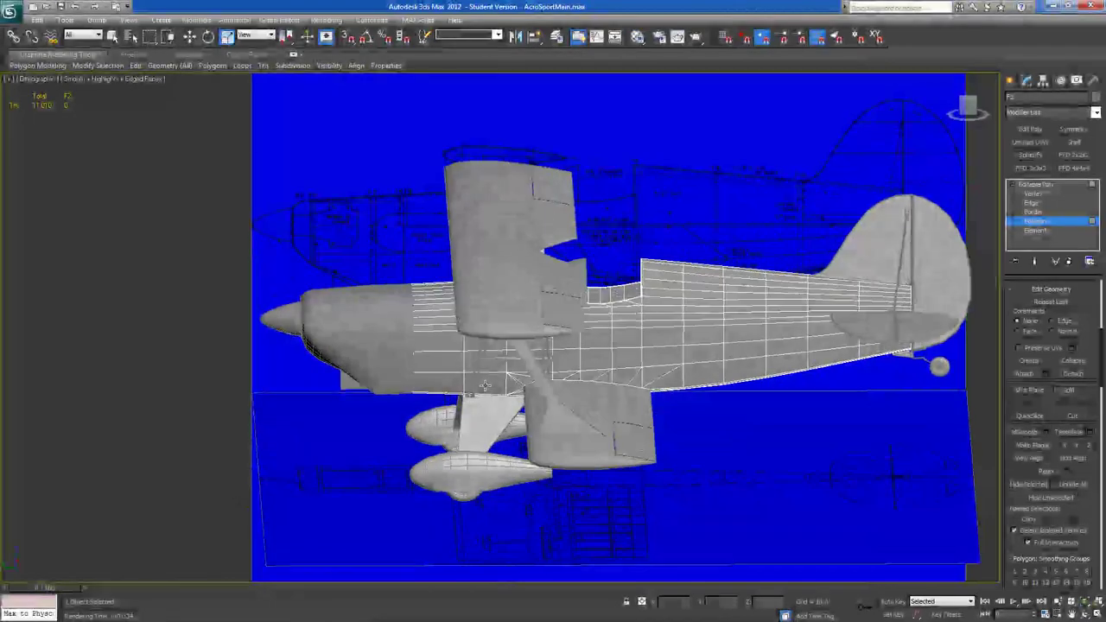
middle_click_drag(485, 385, 455, 371, "alt")
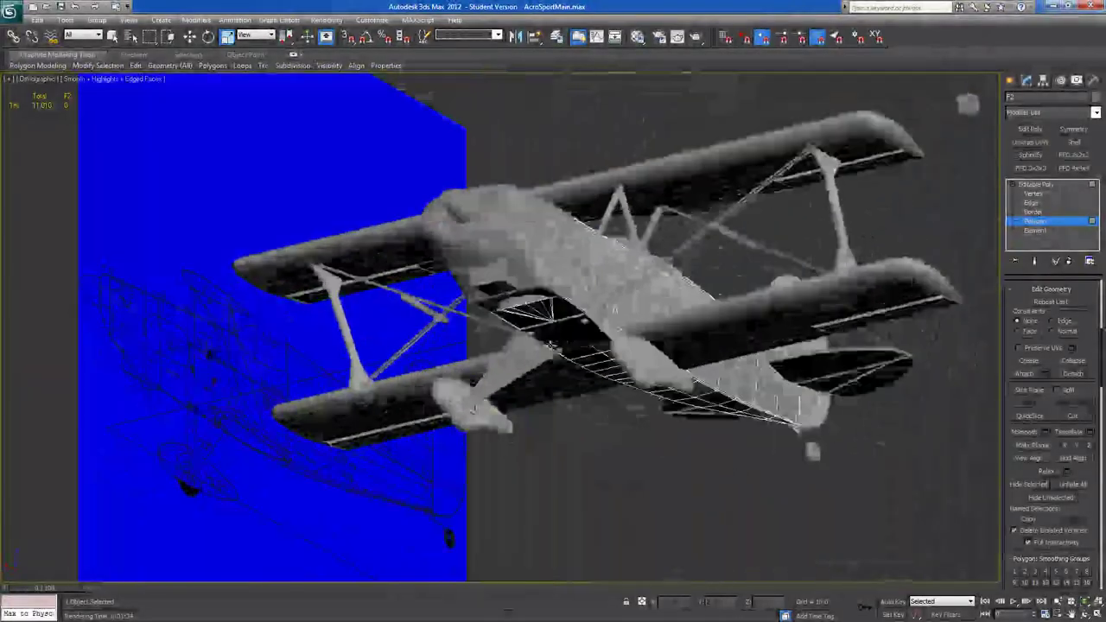
middle_click_drag(550, 344, 455, 358, "alt")
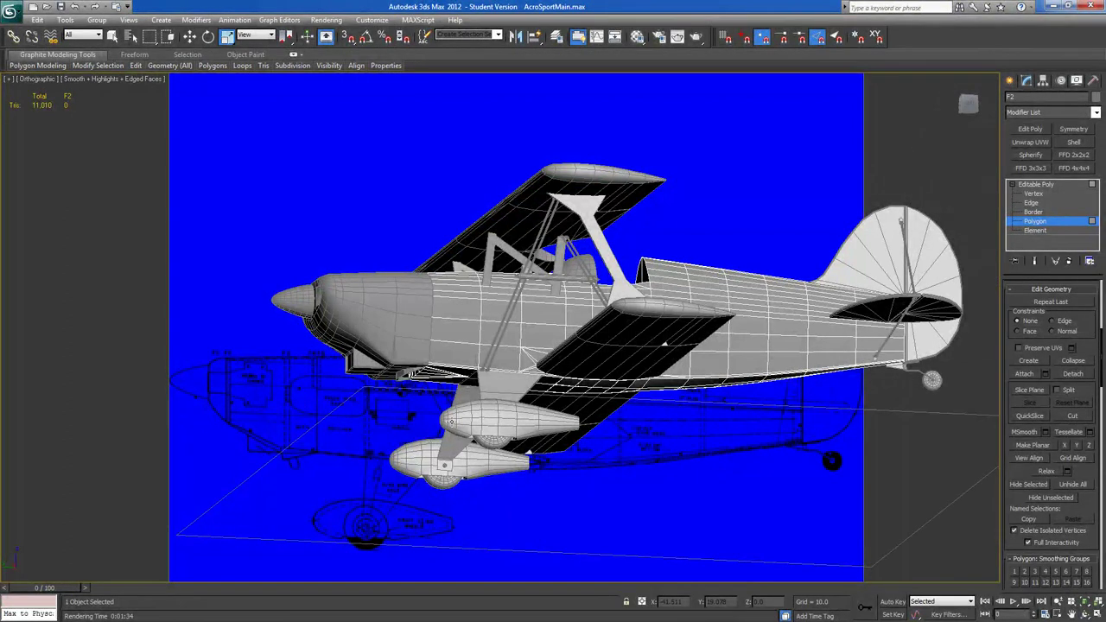
middle_click_drag(423, 427, 540, 407, "alt")
scroll(540, 406, "up", 5)
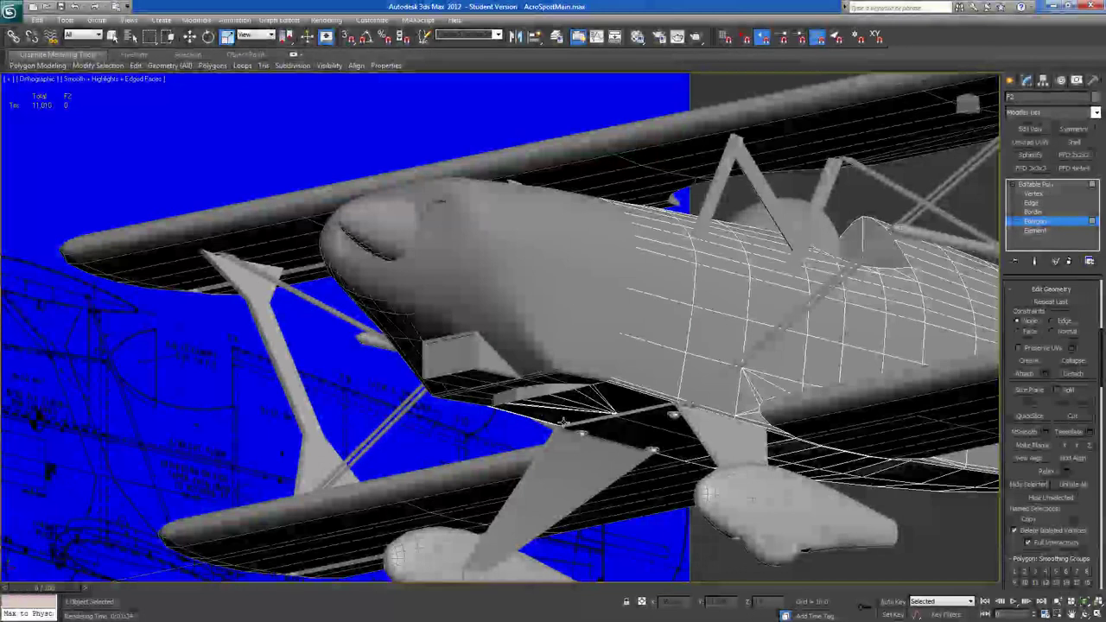
Select the twelve polygons lining the belly outlet of the detached cowling and assign them to smoothing group 2.
left_click(1039, 185)
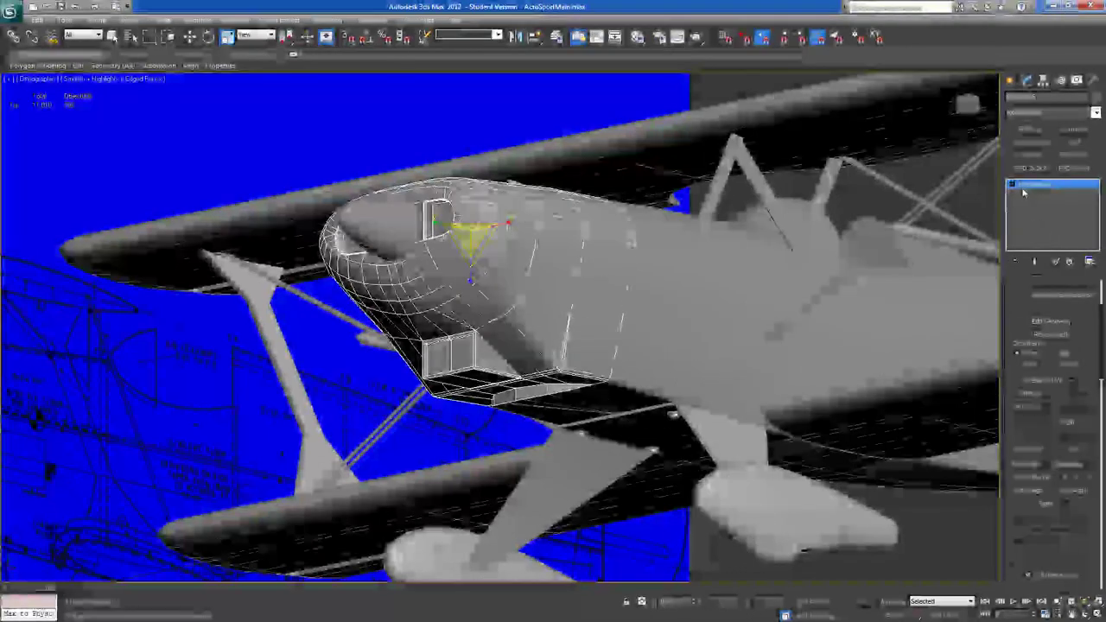
left_click(1035, 221)
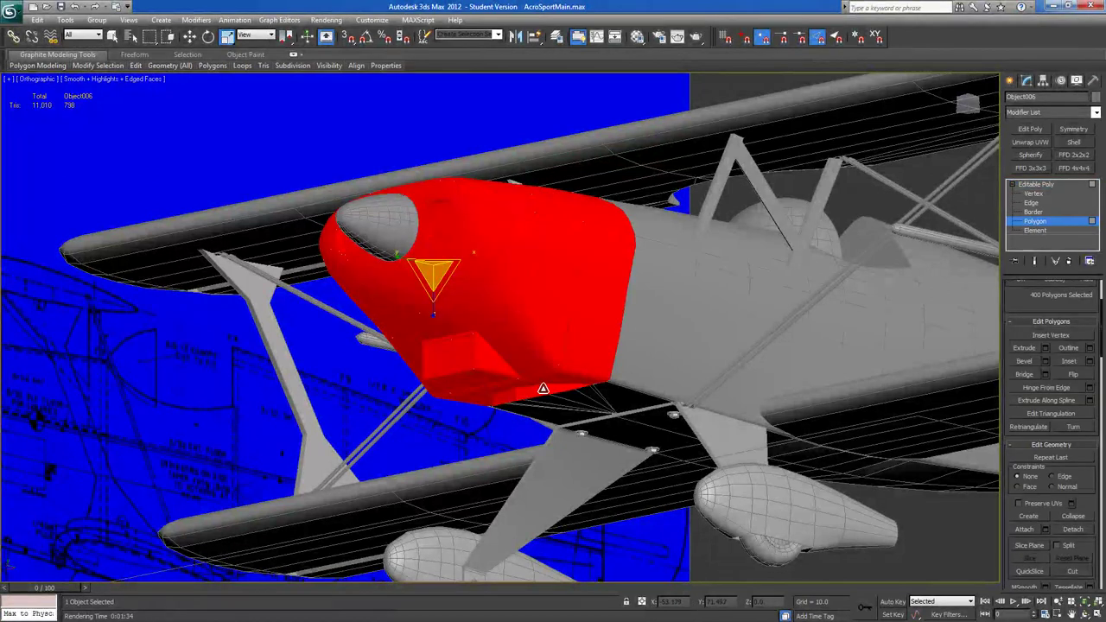
left_click(542, 389)
middle_click_drag(542, 389, 476, 364, "alt")
left_click(511, 358, "ctrl")
left_click(489, 354, "ctrl")
left_click(475, 354, "ctrl")
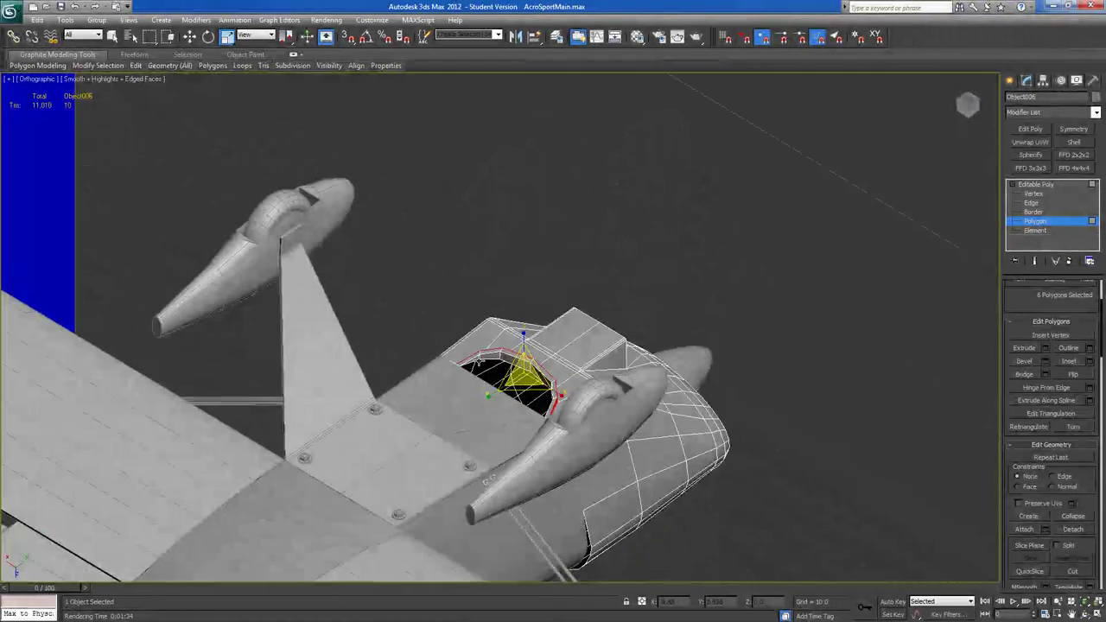
left_click(503, 356, "ctrl")
left_click(522, 360, "ctrl")
middle_click_drag(522, 360, 461, 370, "alt")
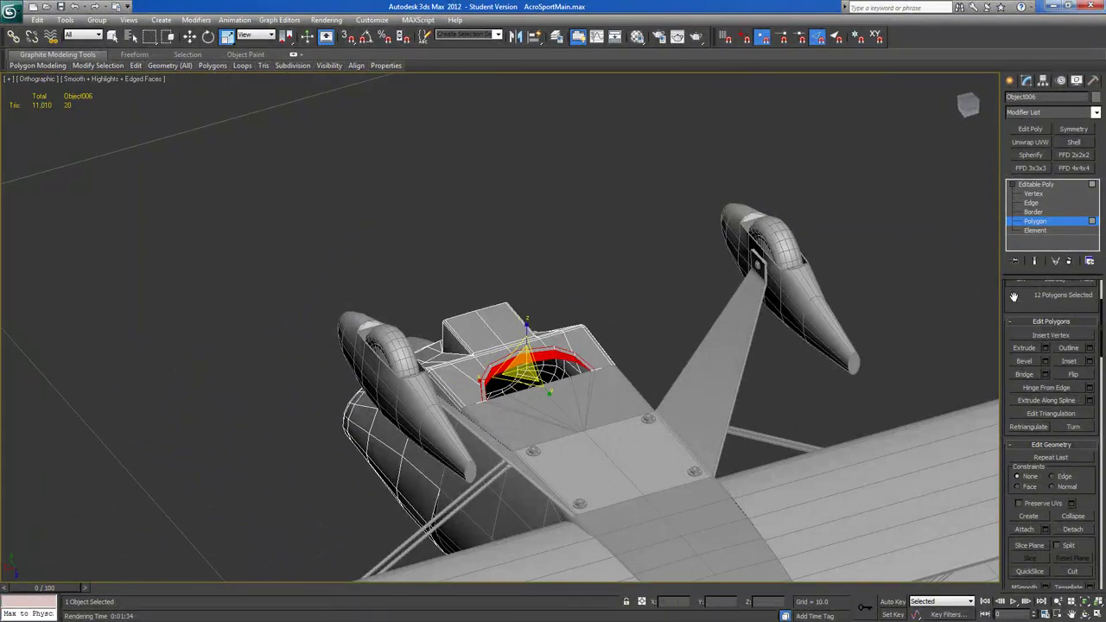
scroll(1013, 413, "down", 5)
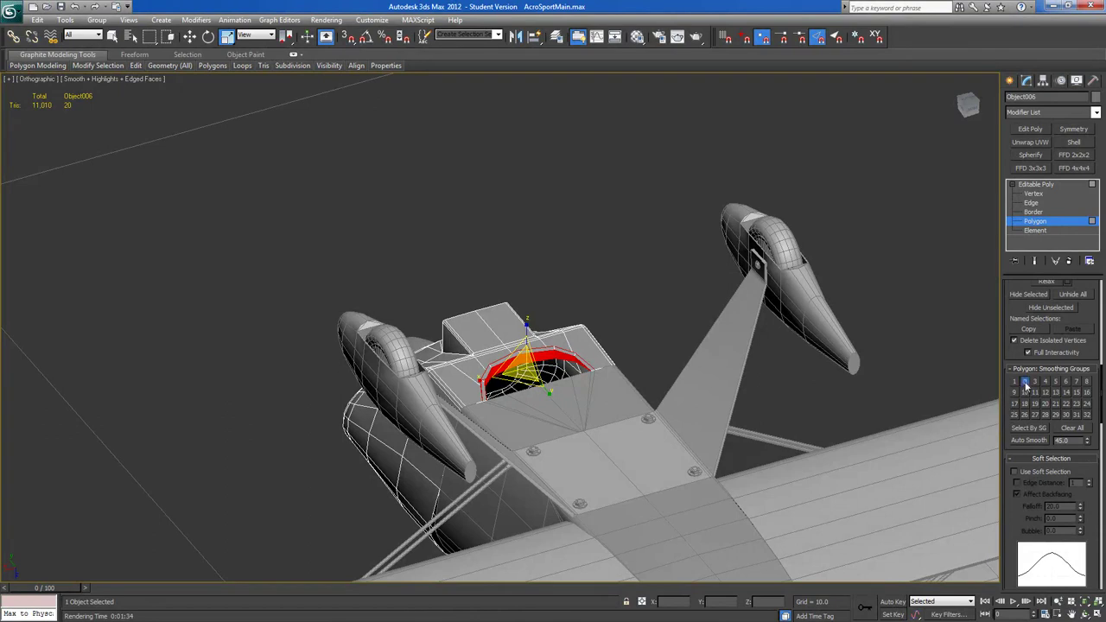
Select the six narrow edge polygons along the cowling's belly outlet and assign them to smoothing group 3.
middle_click_drag(525, 324, 513, 371, "alt")
left_click(490, 422)
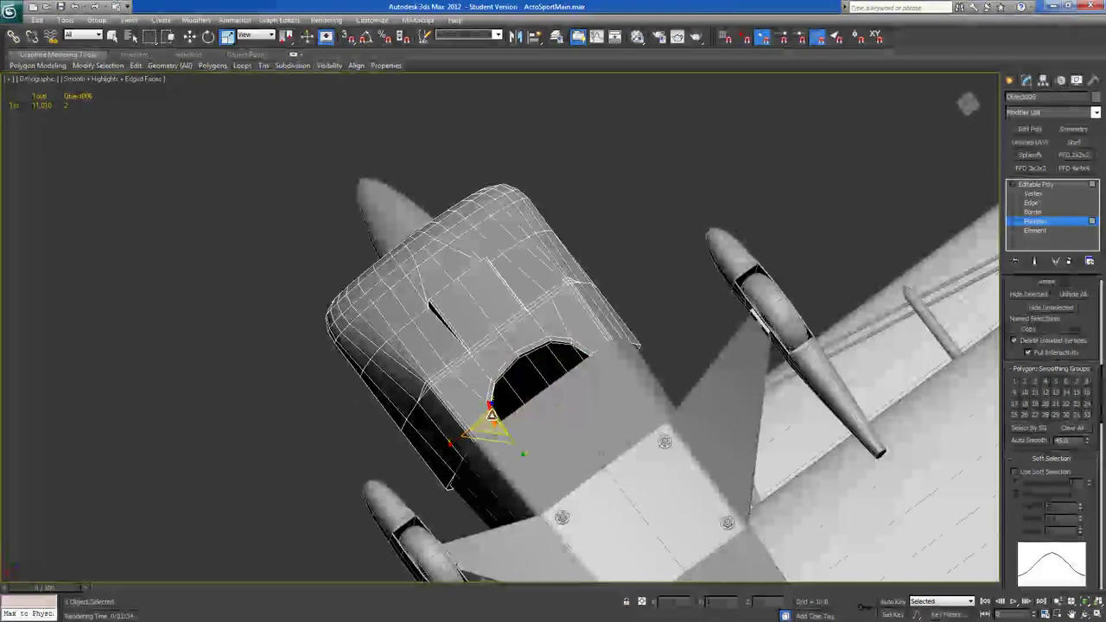
left_click(490, 391, "ctrl")
left_click(507, 363, "ctrl")
left_click(542, 339, "ctrl")
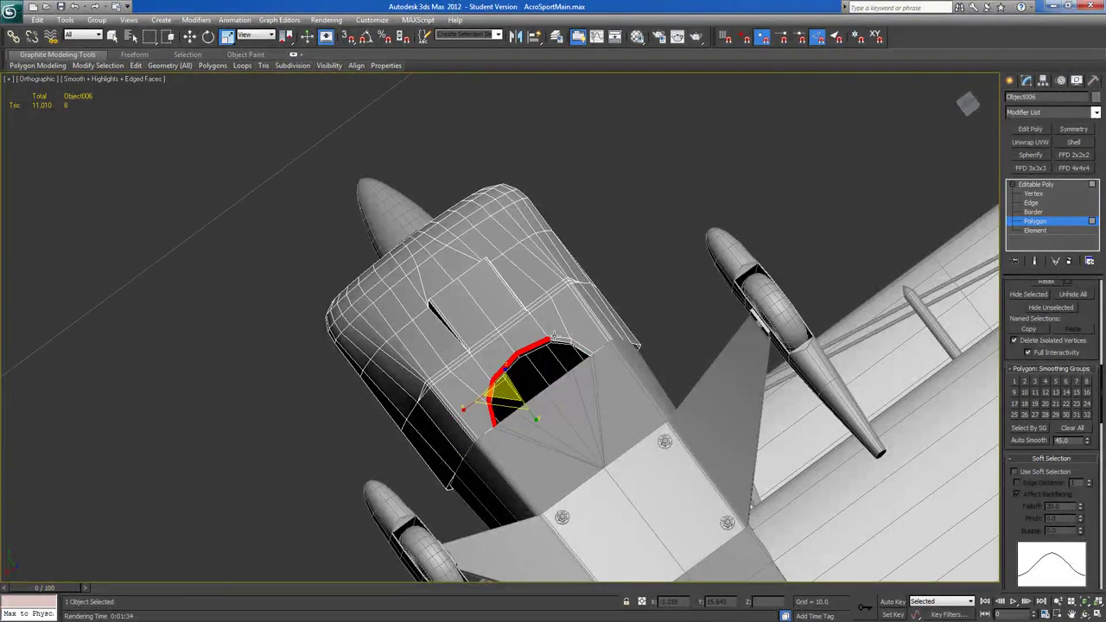
left_click(566, 341, "ctrl")
left_click(580, 345, "ctrl")
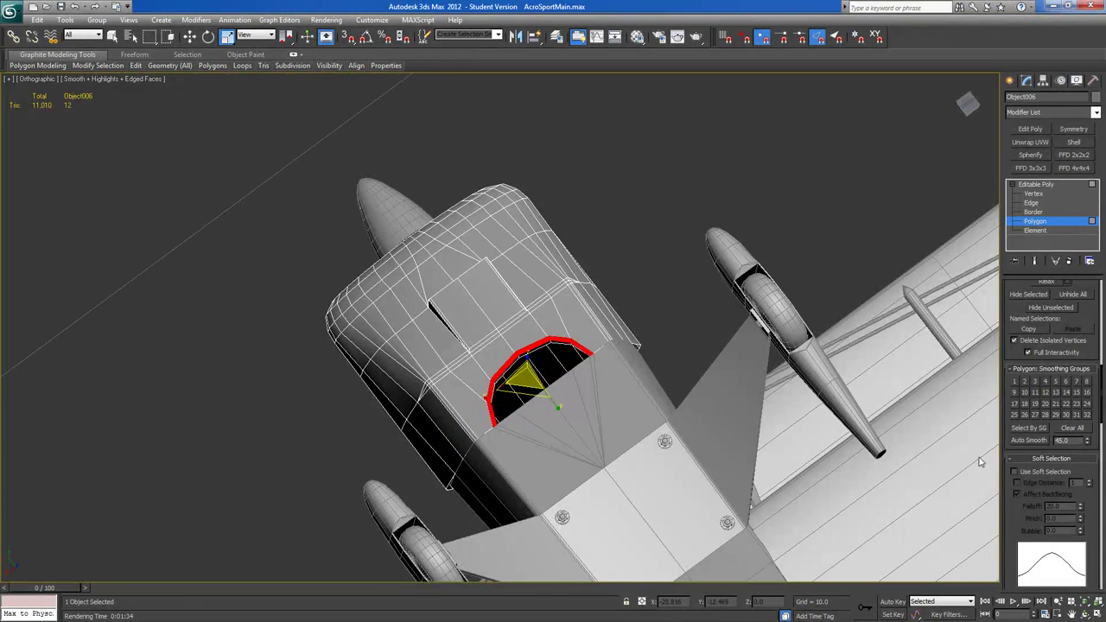
left_click(1037, 383)
left_click(627, 172)
Inspect the biplane, switch to the Left view and make the cowling see-through to compare it with the side blueprint.
middle_click_drag(627, 172, 489, 335, "alt")
middle_click_drag(656, 277, 413, 315, "alt")
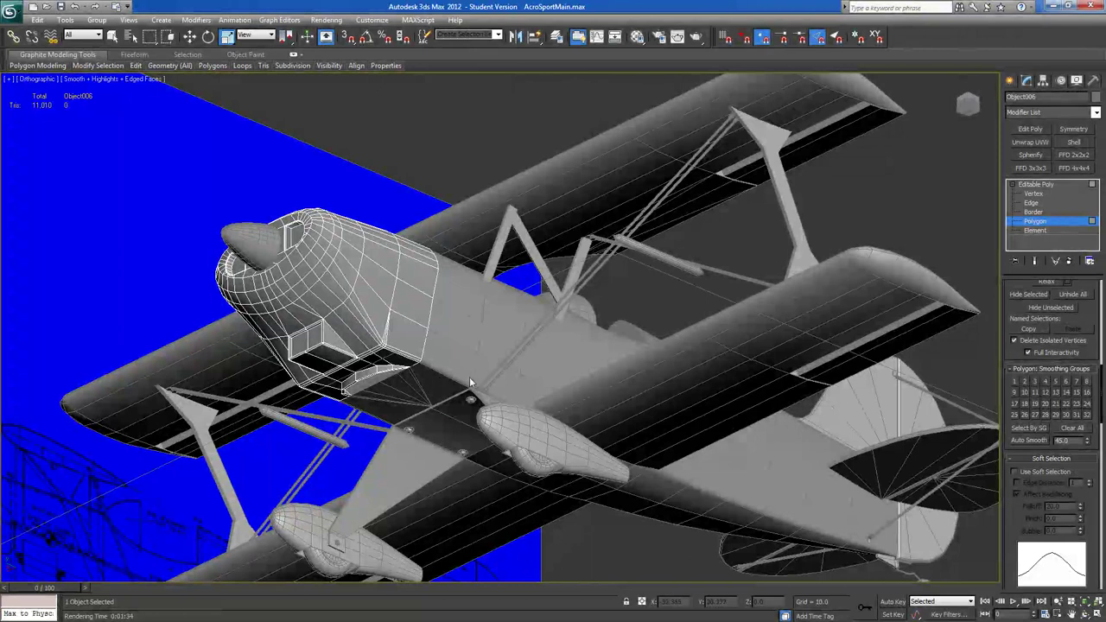
mouse_move(578, 394)
middle_mouse_down("alt")
mouse_move(521, 384)
mouse_move(508, 305)
mouse_move(539, 415)
mouse_move(583, 432)
mouse_move(246, 372)
mouse_move(272, 365)
mouse_move(205, 370)
middle_mouse_up("alt")
middle_click_drag(324, 363, 423, 353)
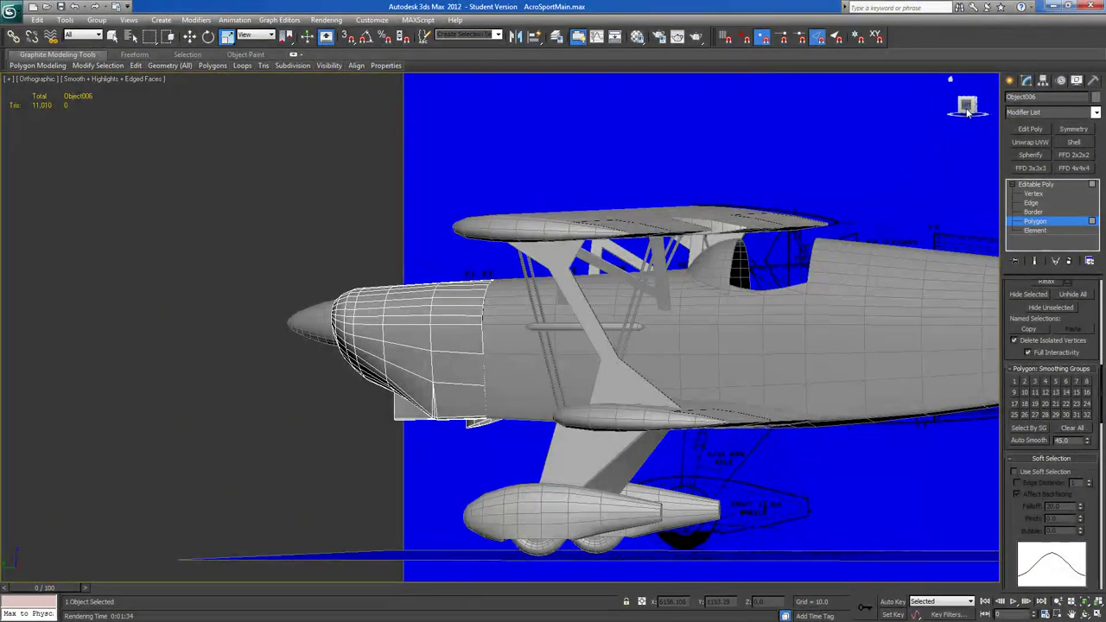
left_click(967, 108)
middle_click_drag(410, 433, 525, 425)
scroll(528, 355, "up", 10)
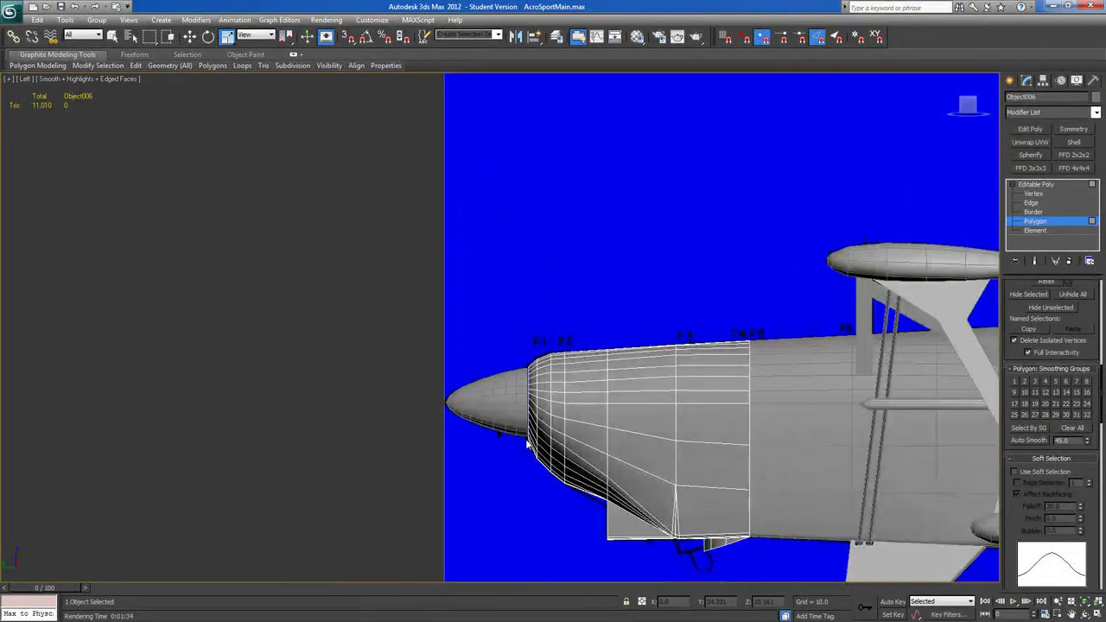
key("alt+x")
middle_click_drag(491, 372, 462, 370)
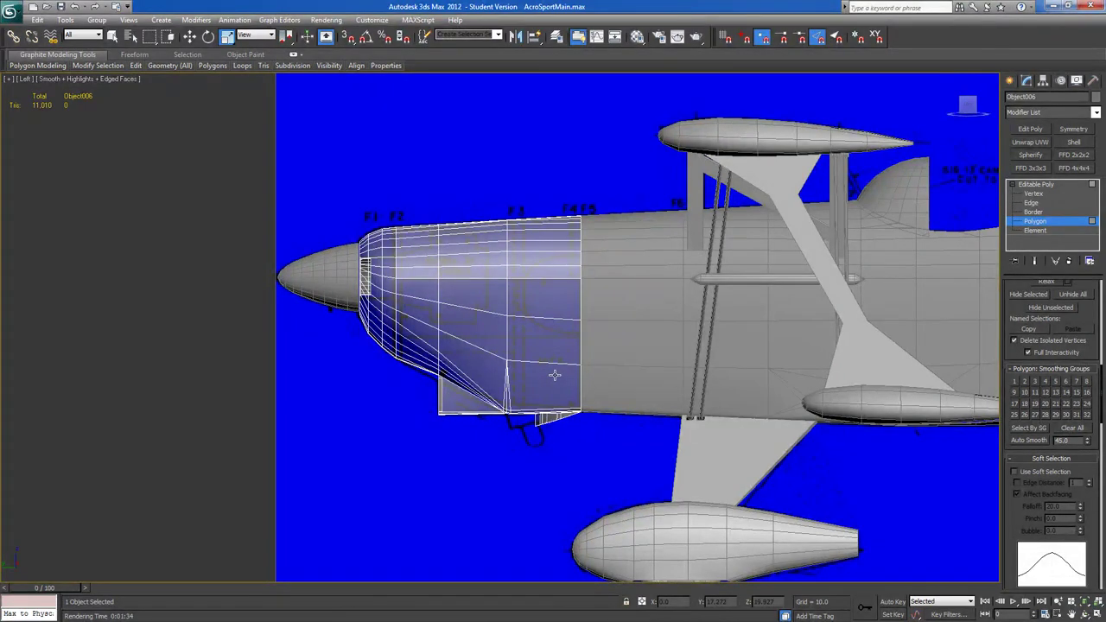
Connect the two vertical side edges of the cowling's rear section at F3 and F5 with one segment, sliding it to the blueprint's horizontal panel line.
mouse_move(555, 342)
middle_mouse_down("alt")
mouse_move(611, 349)
mouse_move(553, 341)
middle_mouse_up("alt")
left_click(1024, 203)
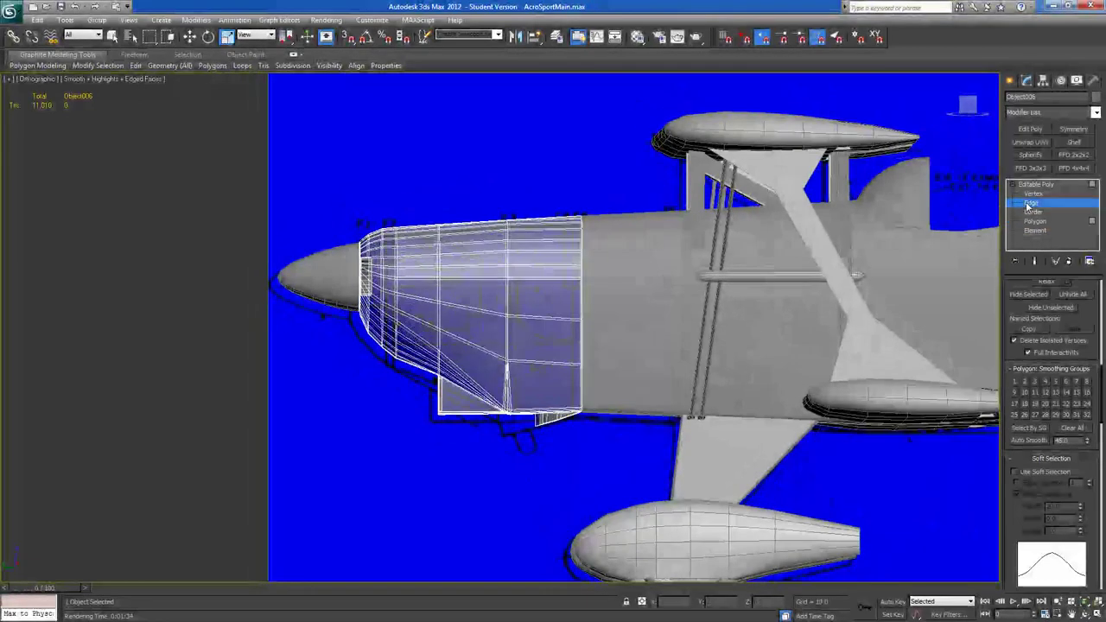
middle_click_drag(590, 344, 610, 349, "alt")
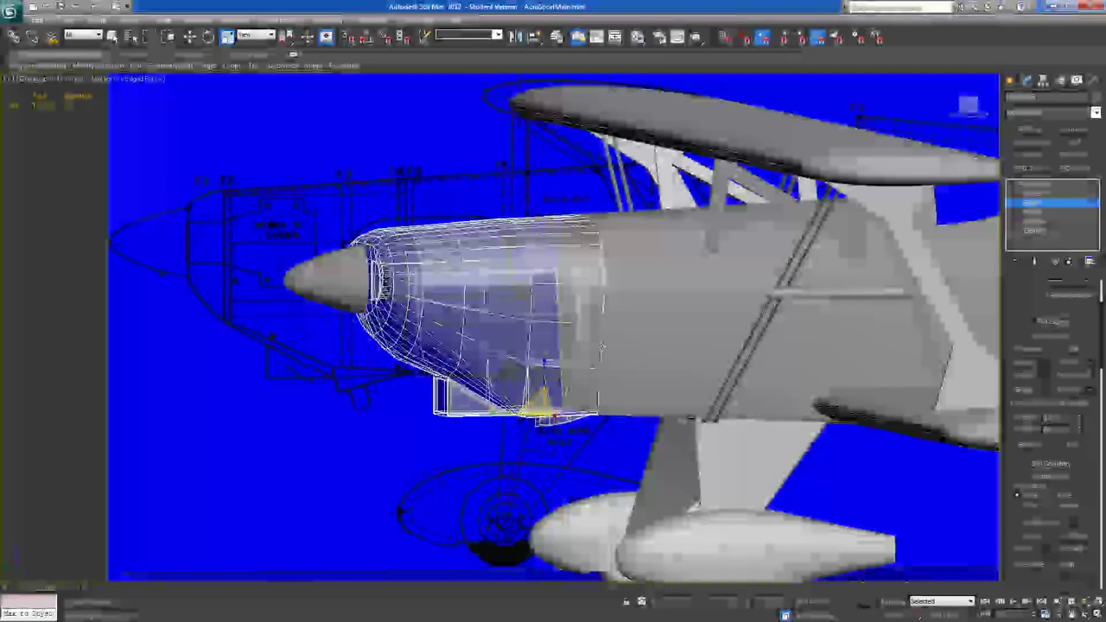
left_click(603, 348)
left_click(527, 342, "ctrl")
middle_click_drag(527, 343, 484, 341, "alt")
middle_click_drag(608, 385, 619, 394, "alt")
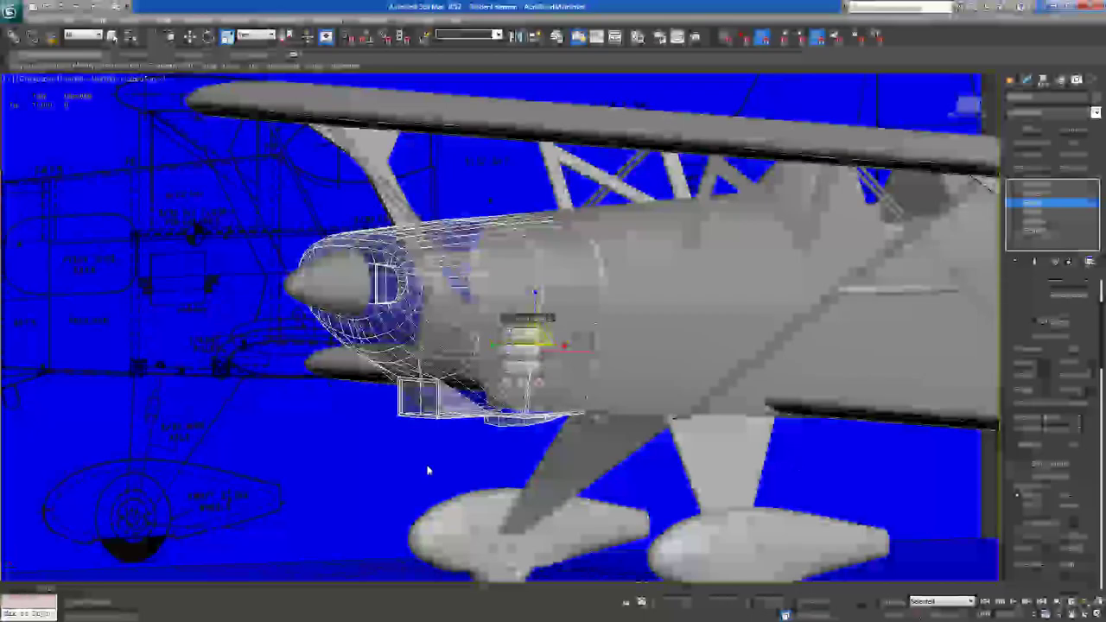
middle_click_drag(427, 464, 368, 453, "alt")
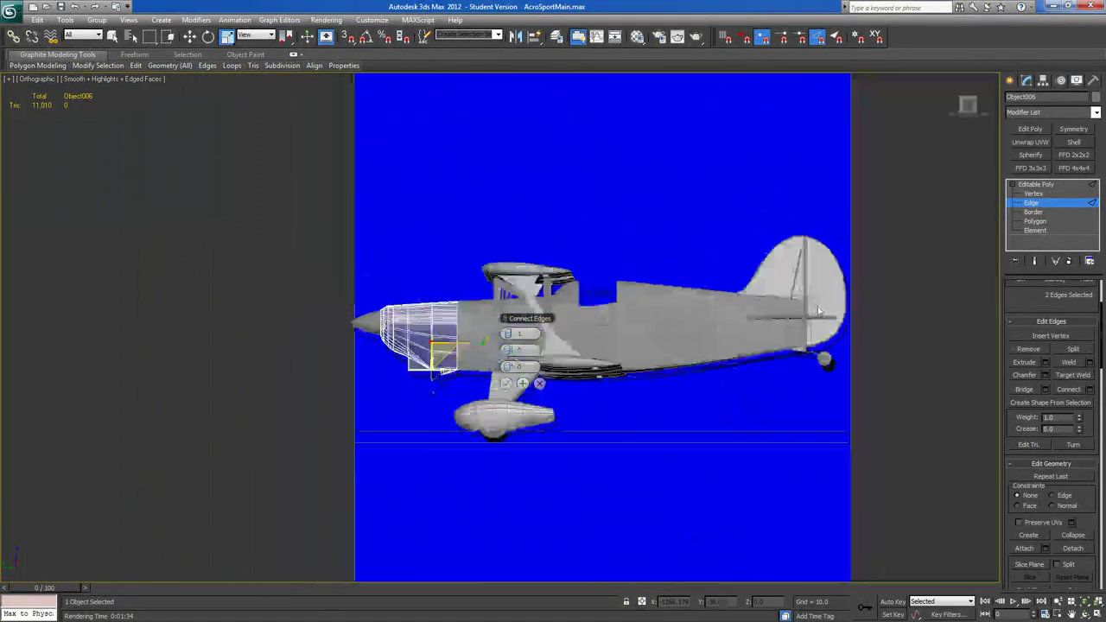
key("l")
middle_click_drag(412, 413, 487, 403)
scroll(486, 403, "up", 10)
middle_click_drag(413, 392, 413, 215)
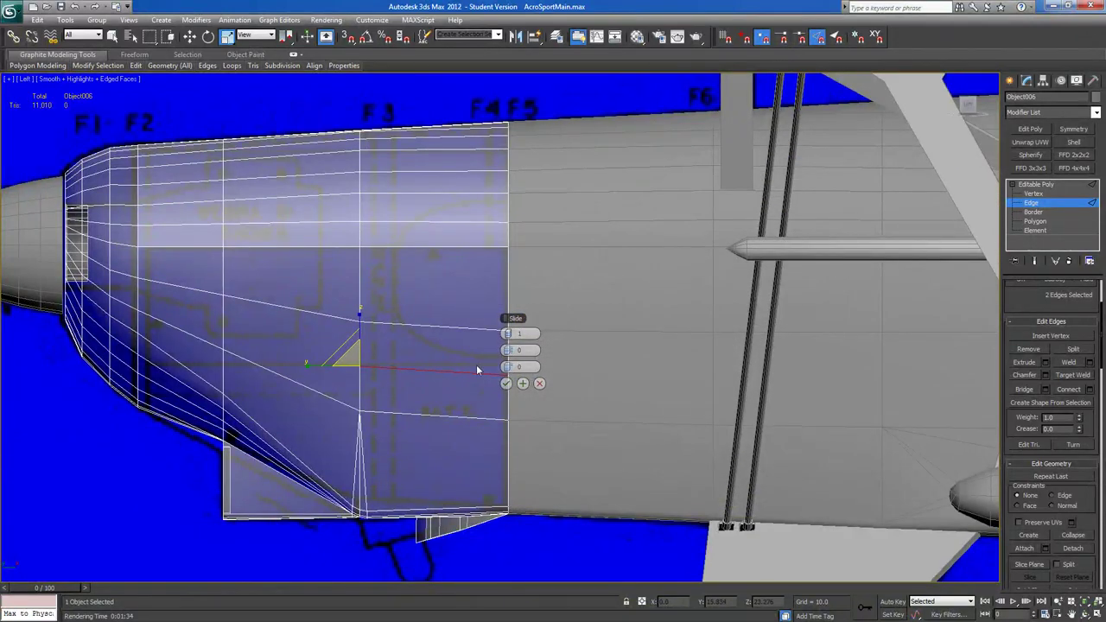
mouse_move(508, 367)
left_mouse_down()
mouse_move(546, 366)
mouse_move(521, 369)
left_mouse_up()
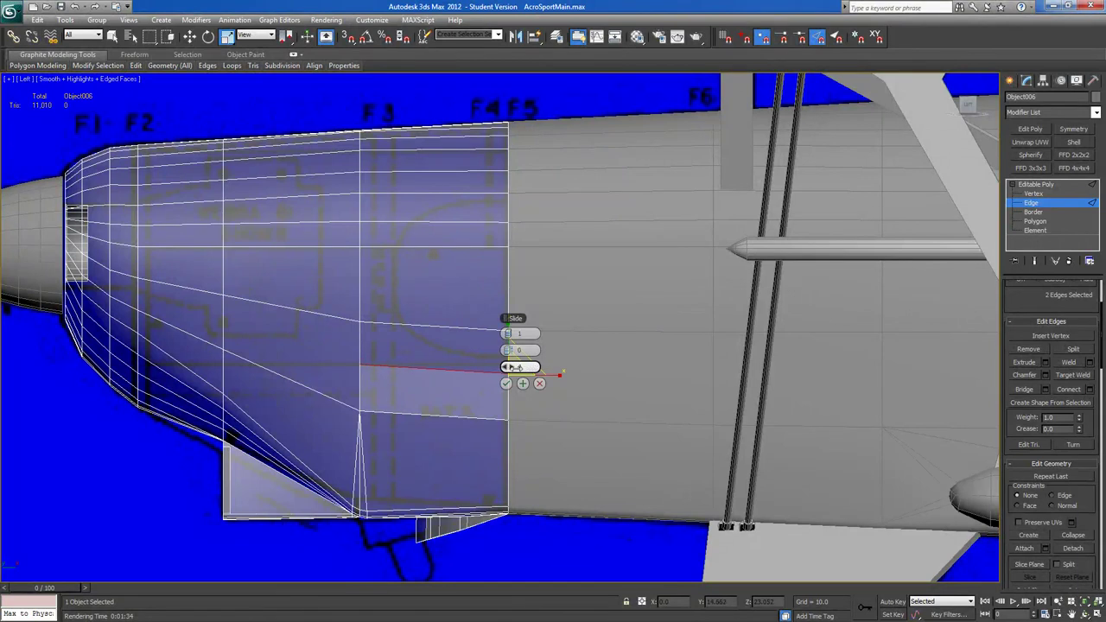
left_click(507, 383)
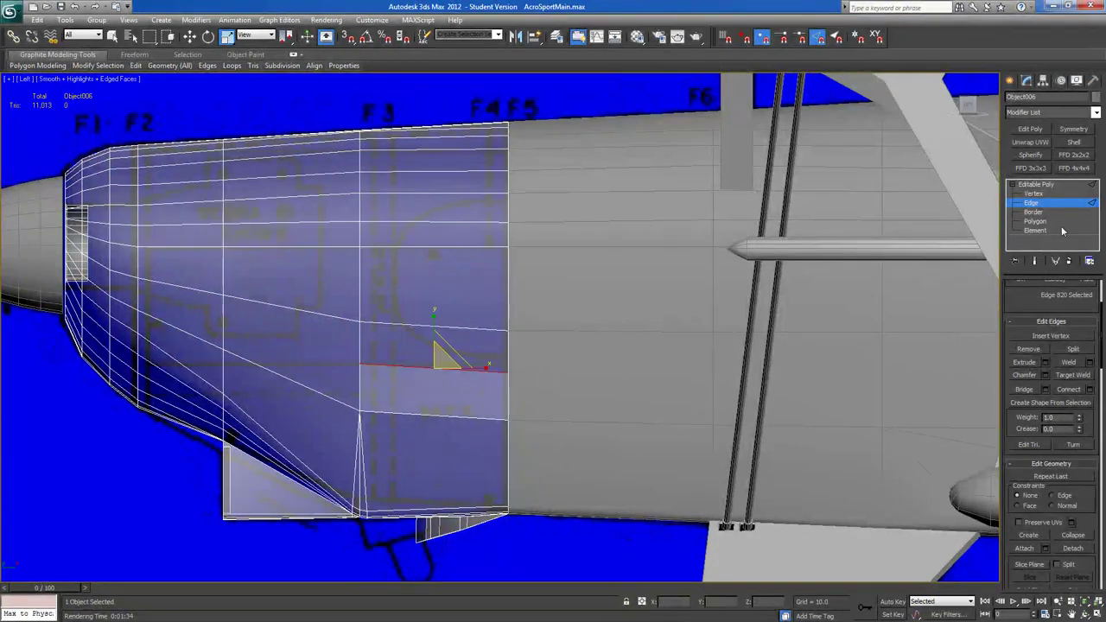
Move the rear vertex of the new cowling edge straight up until the edge runs level along the blueprint's panel line.
left_click(1036, 194)
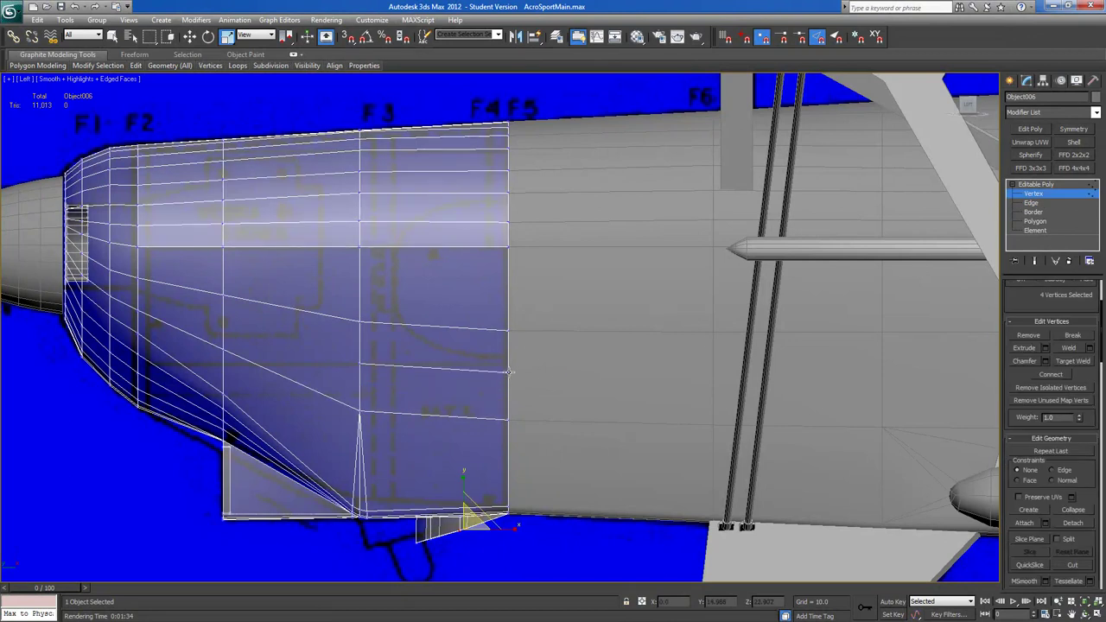
left_click(509, 372)
key("w")
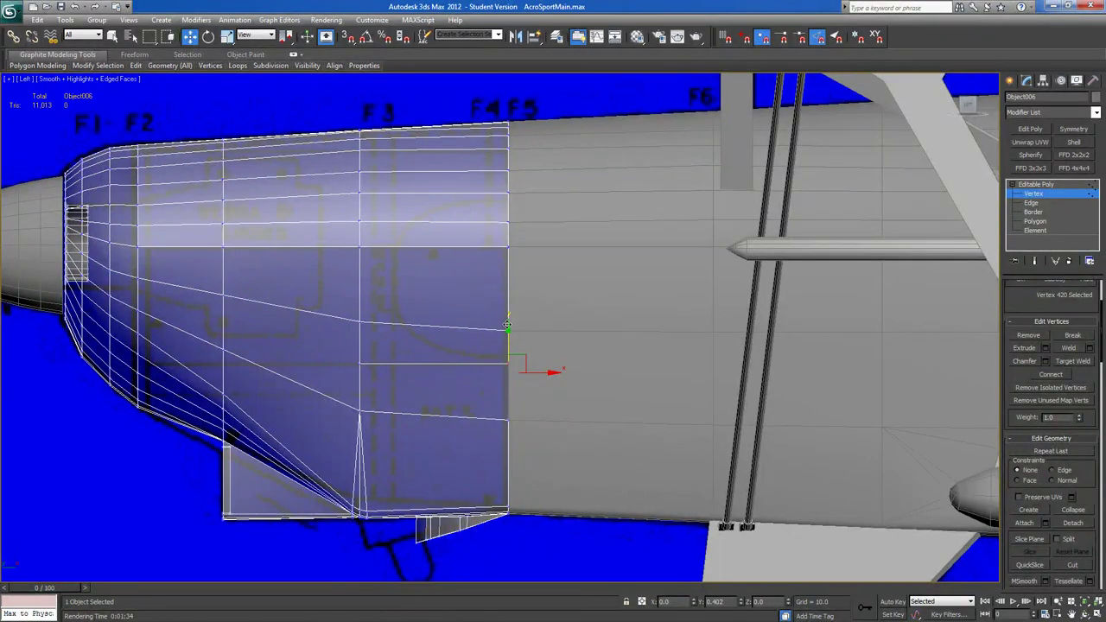
left_click_drag(507, 324, 304, 393)
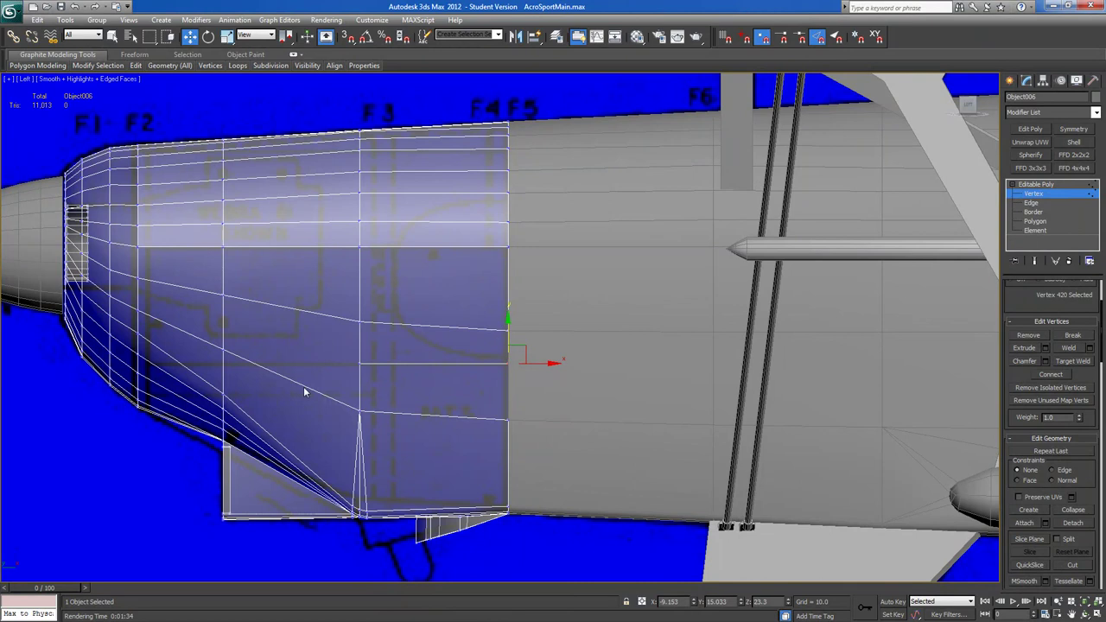
Slide the cowling side vertex between F2 and F3 down its edge to the level line and connect it to the F3 vertex.
left_click(223, 350)
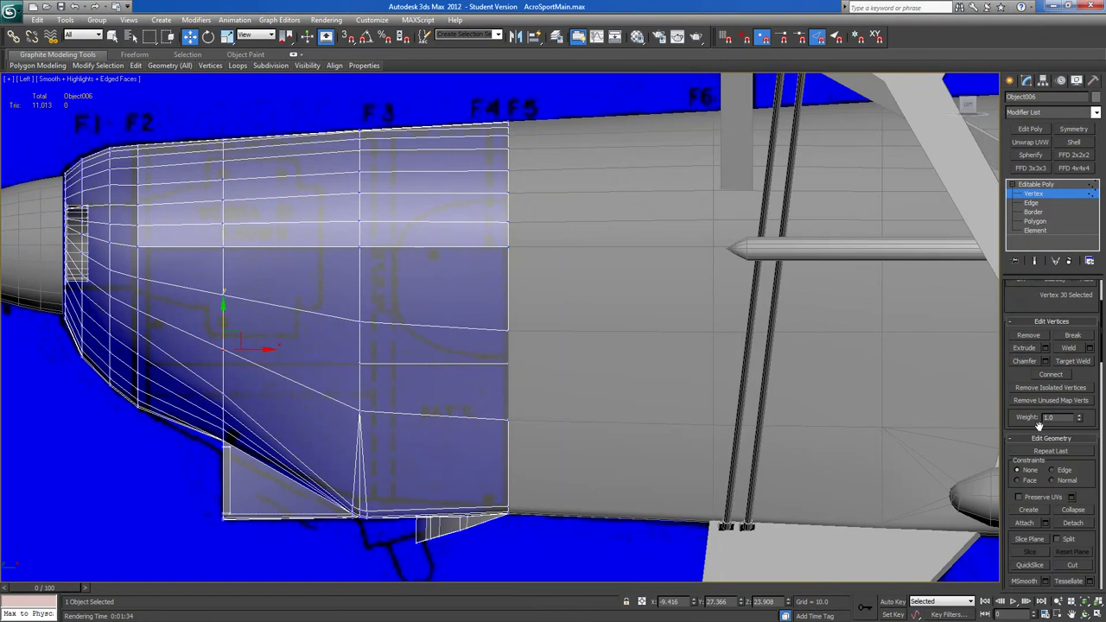
left_click_drag(221, 329, 221, 329)
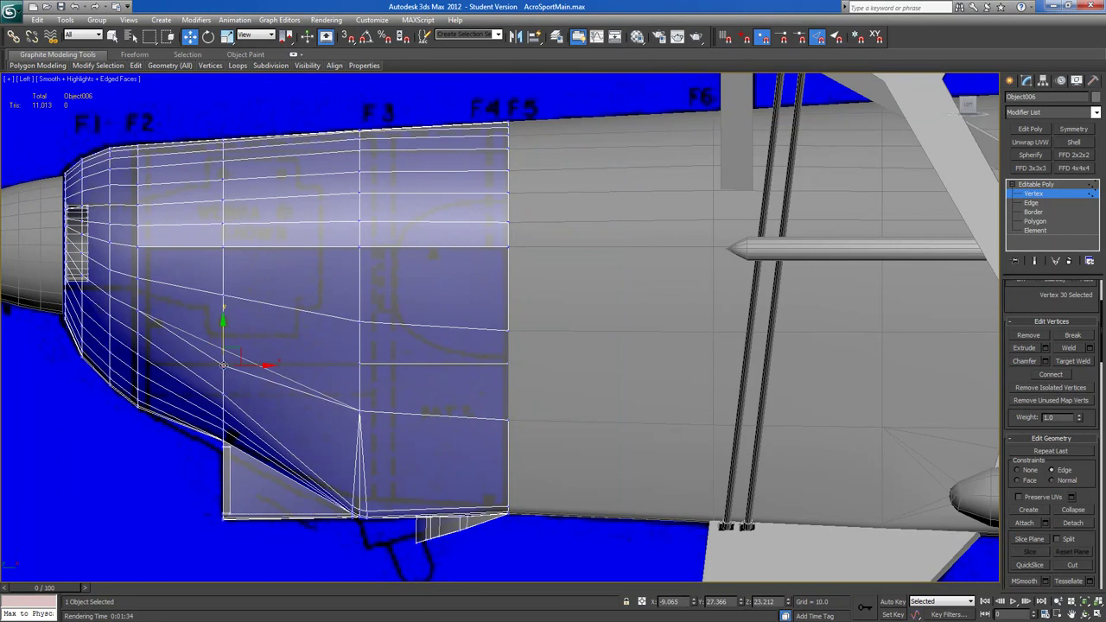
left_click(359, 364, "ctrl")
left_click(1051, 375)
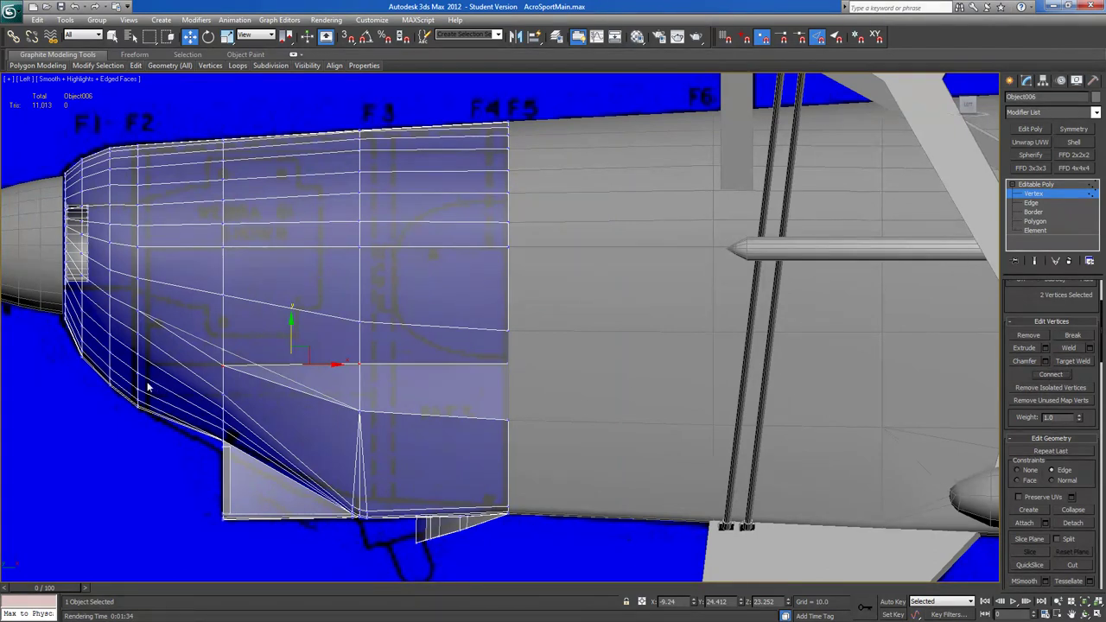
Slide the F2 side vertex down its edge to the same level, cut edges back to the next section, and turn off see-through display.
left_click(138, 356)
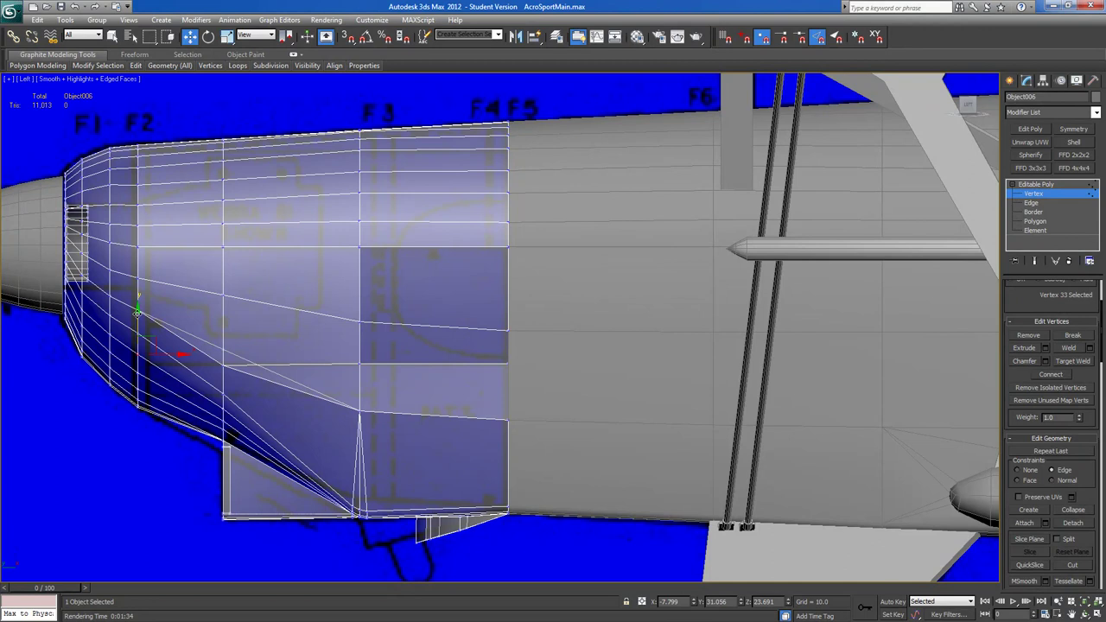
left_click_drag(148, 339, 148, 347)
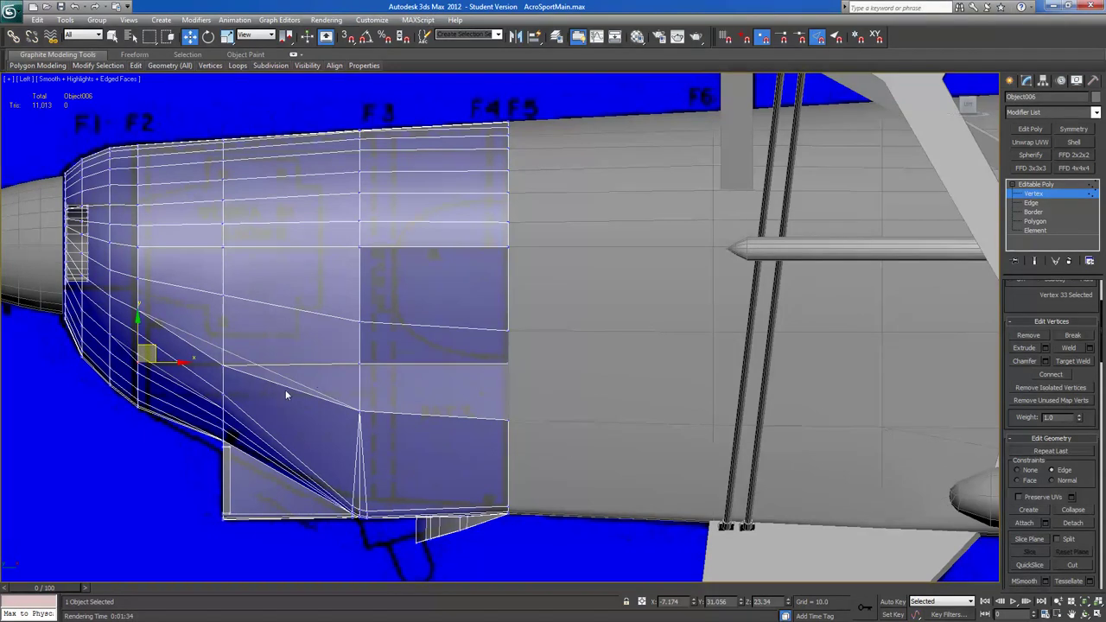
left_click(1072, 564)
left_click(223, 365)
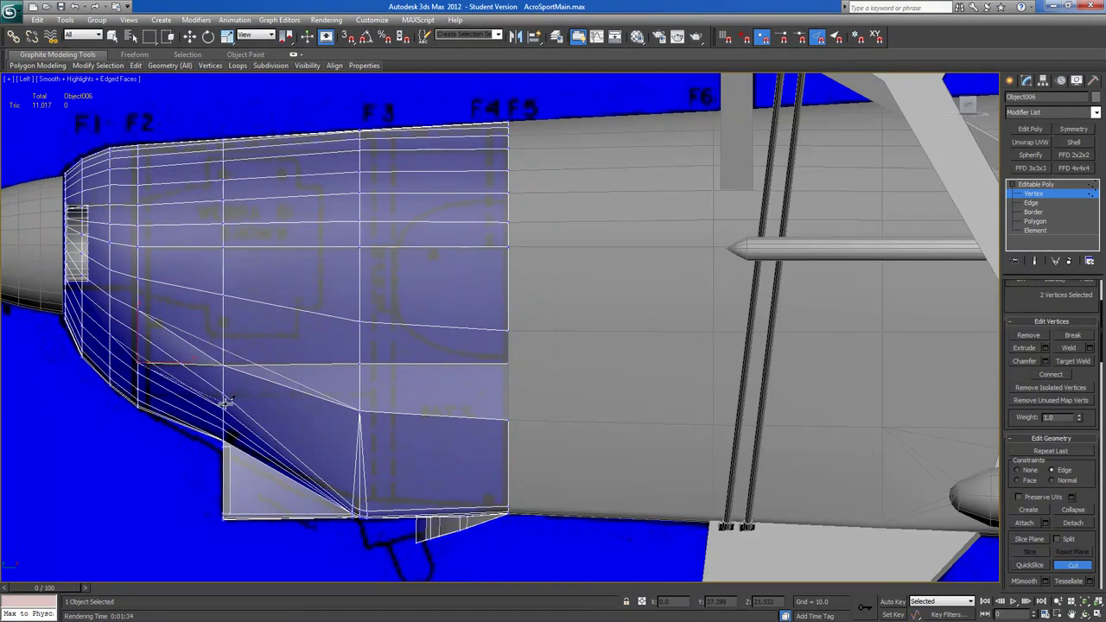
left_click(223, 403)
key("alt+x")
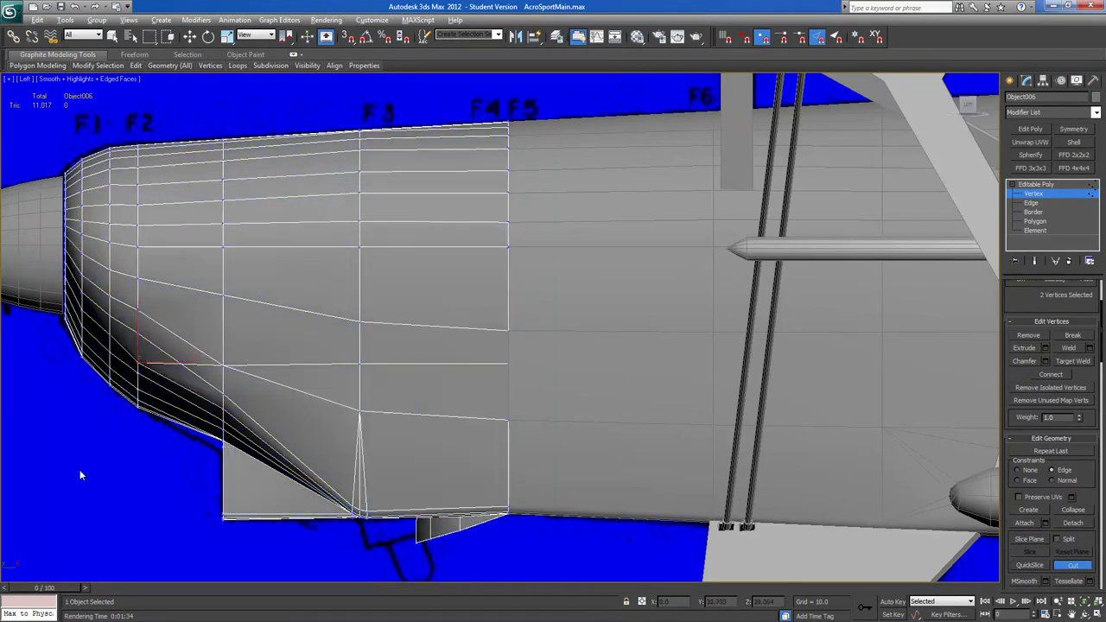
Merge the extra vertex on the cowling's lower front corner into its neighbour with Target Weld.
middle_click_drag(183, 458, 282, 461, "alt")
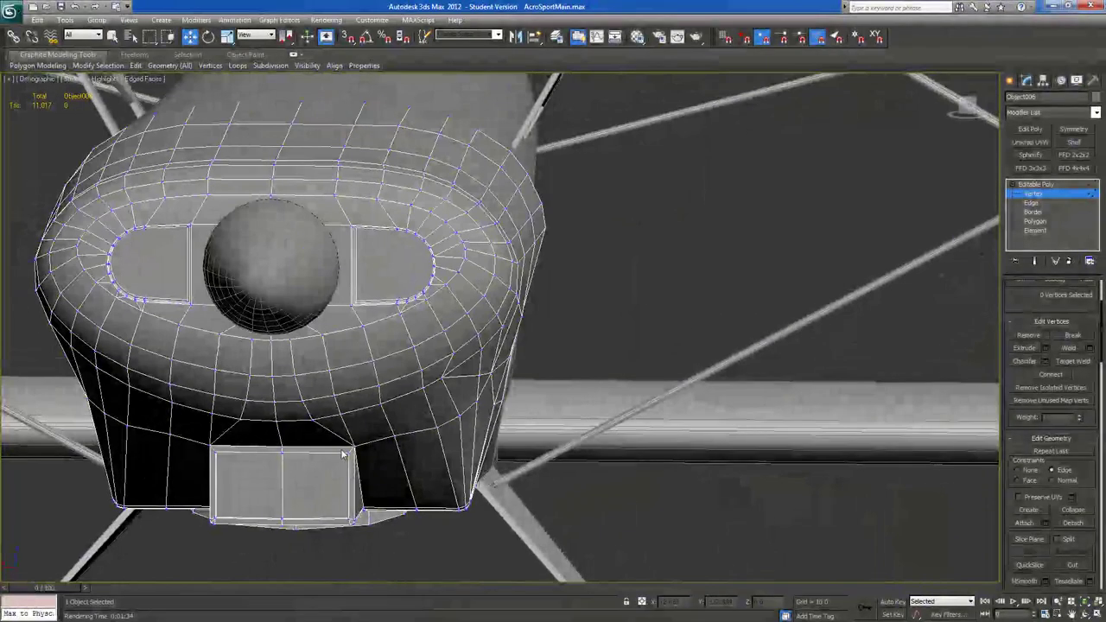
left_click(440, 380)
middle_click_drag(445, 429, 415, 391, "alt")
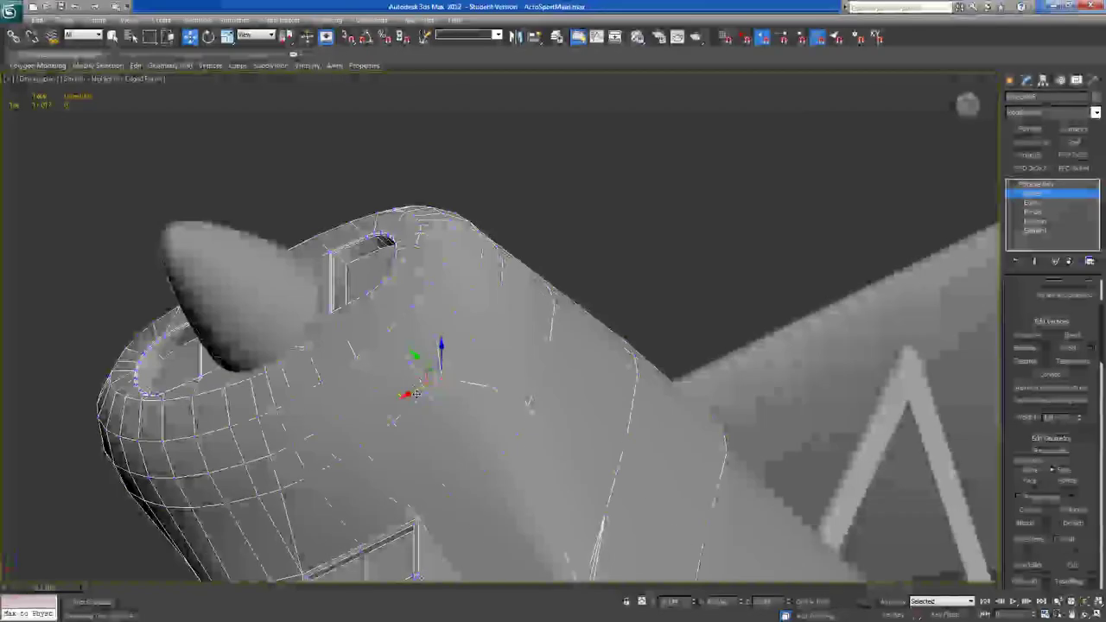
left_click_drag(425, 380, 438, 382)
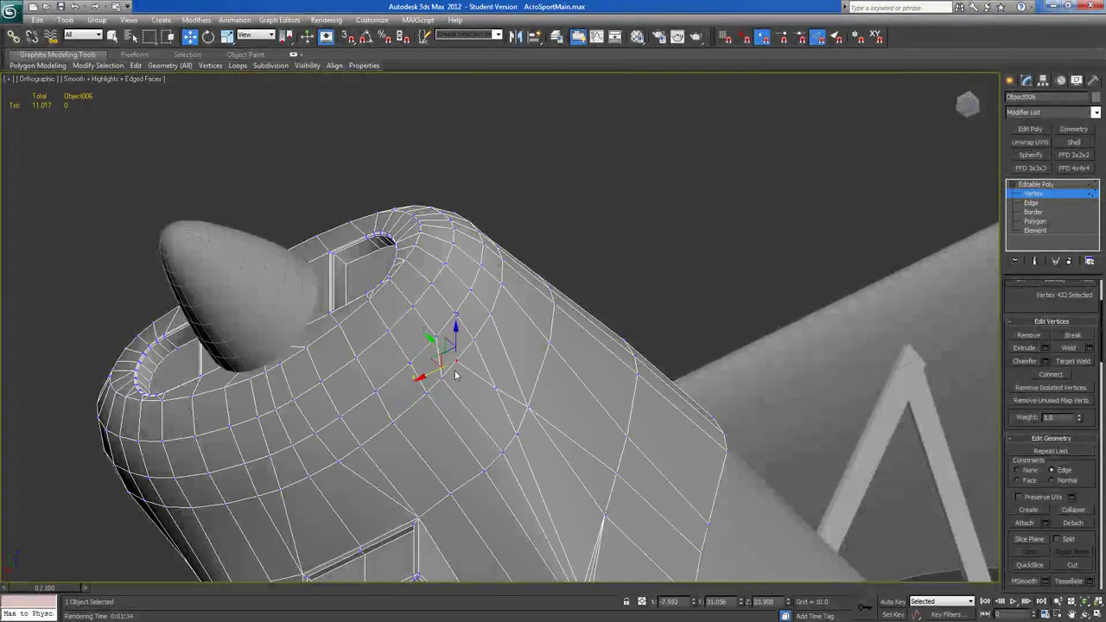
left_click(1072, 360)
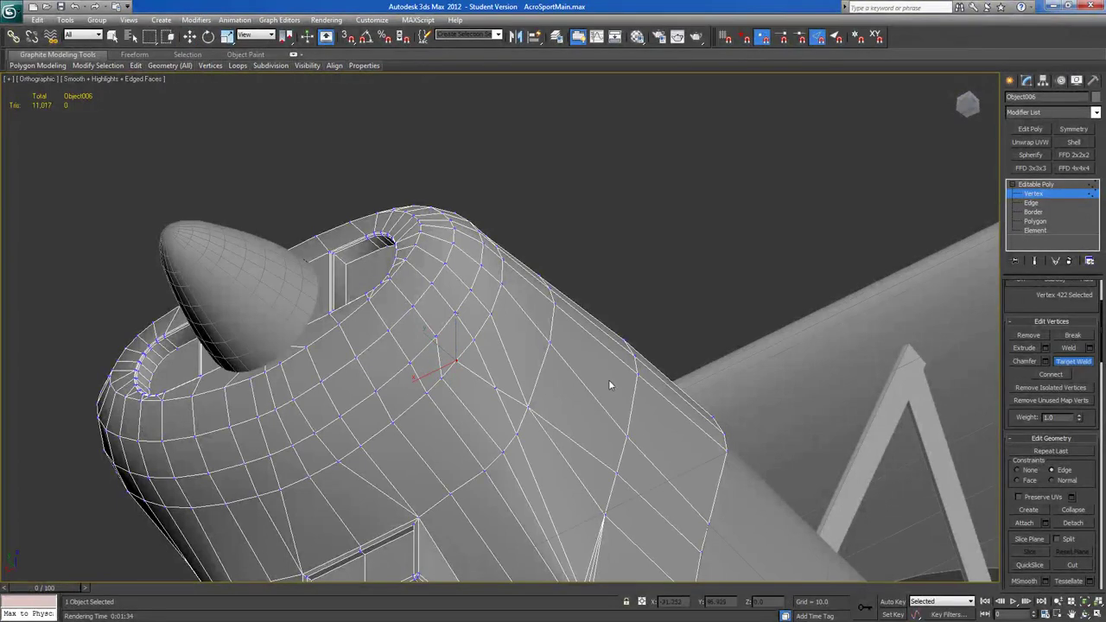
left_click(441, 380)
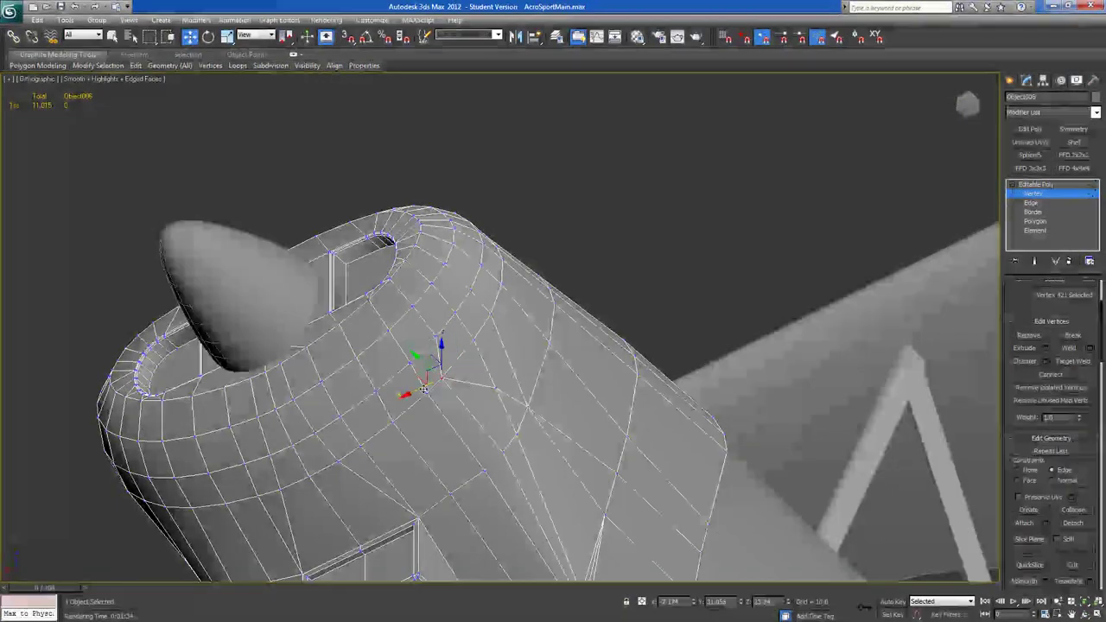
Reposition the welded vertex on the lower front corner, sliding it along its edge and lowering it slightly to even out the curve.
middle_click_drag(411, 390, 422, 381, "alt")
left_click_drag(417, 378, 431, 377)
middle_click_drag(430, 377, 523, 374, "alt")
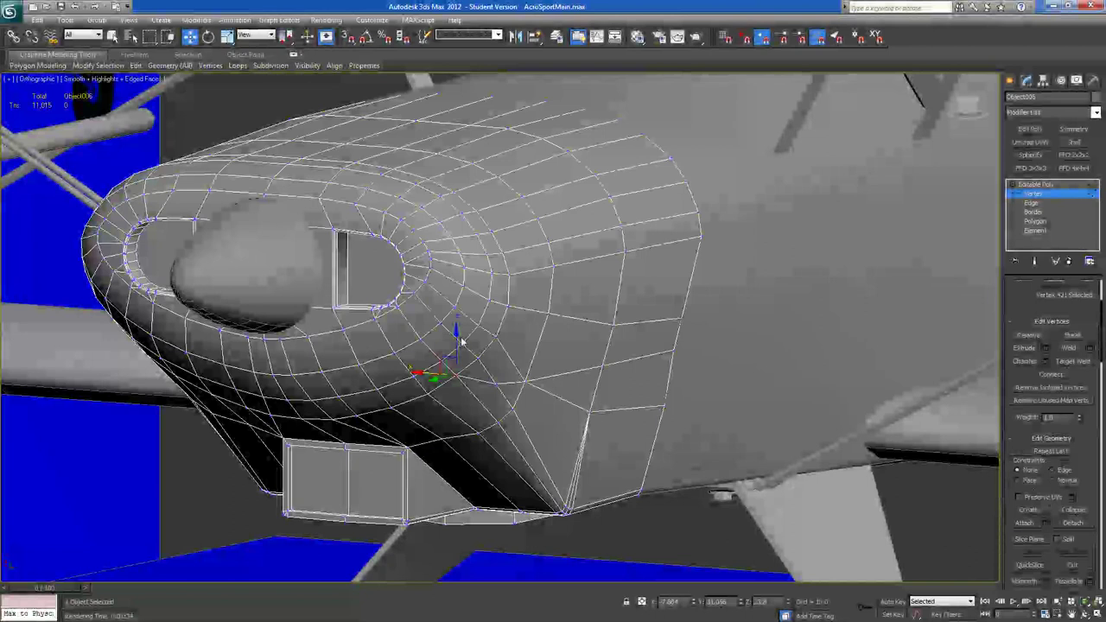
left_click_drag(456, 331, 456, 337)
middle_click_drag(456, 341, 384, 335, "alt")
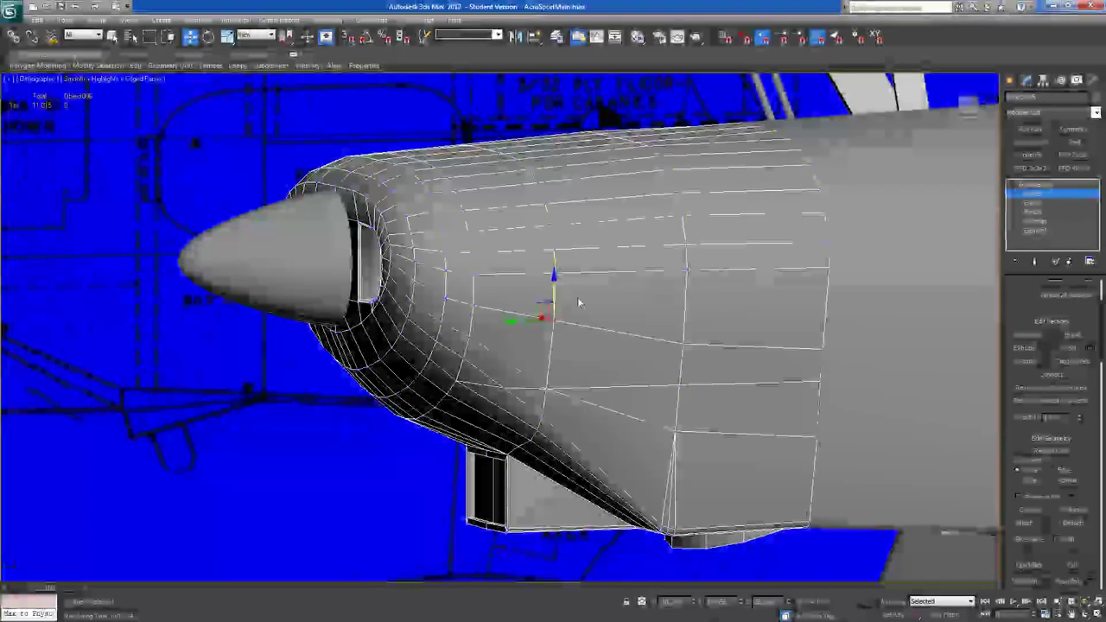
Lower the side vertex on the section behind F2, and shift the side vertex on the cowling's rear rim outward with no edge constraint.
left_click_drag(553, 281, 553, 312)
middle_click_drag(705, 347, 783, 386, "alt")
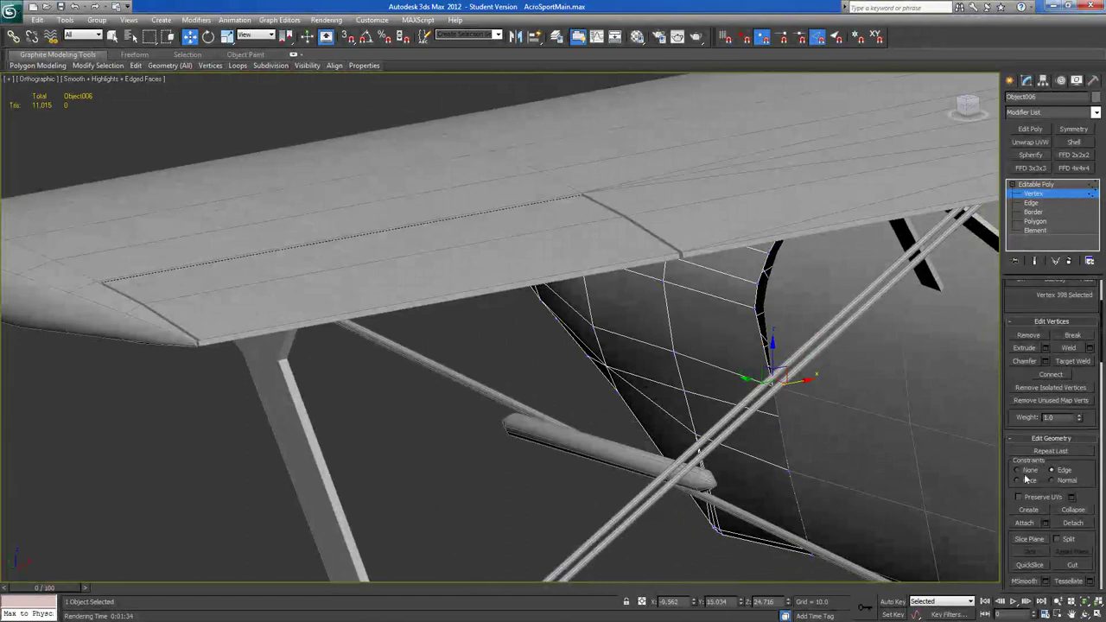
left_click_drag(799, 381, 790, 383)
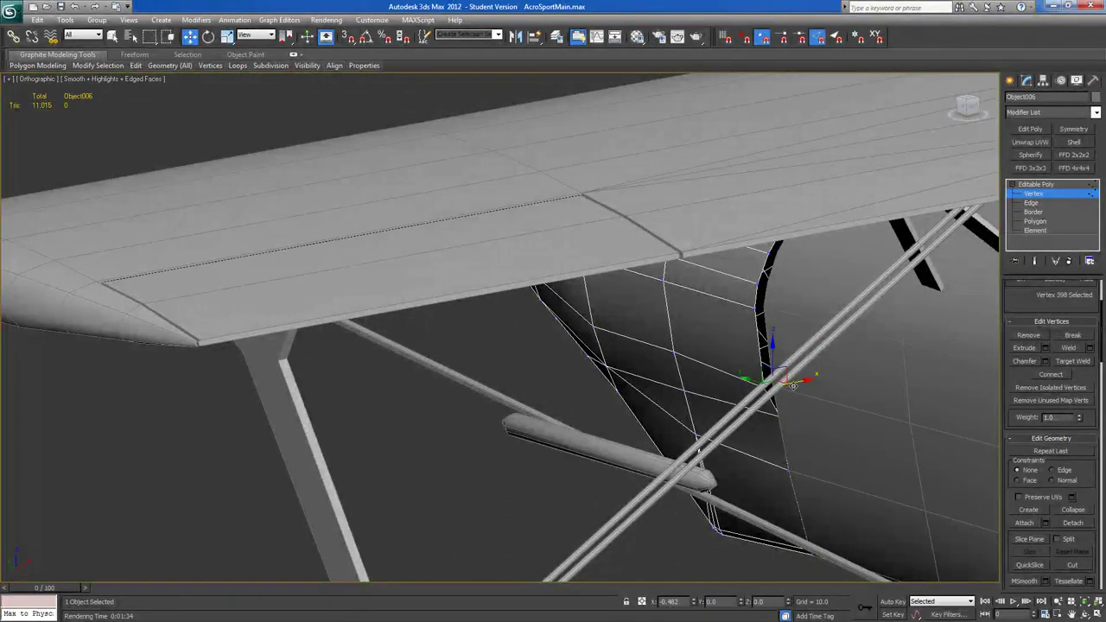
Adjust the side vertices on the two sections ahead of the rear rim to smooth the cowling's side profile.
left_click(673, 352)
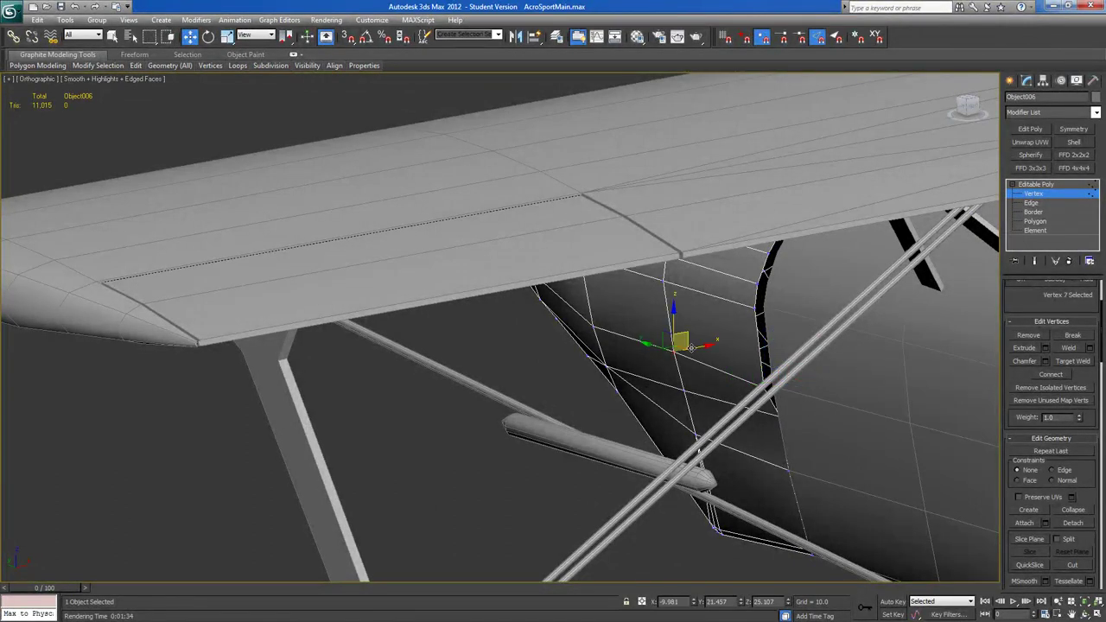
middle_click_drag(683, 351, 730, 376, "alt")
left_click(618, 357)
left_click_drag(600, 358, 606, 357)
middle_click_drag(607, 358, 427, 354, "alt")
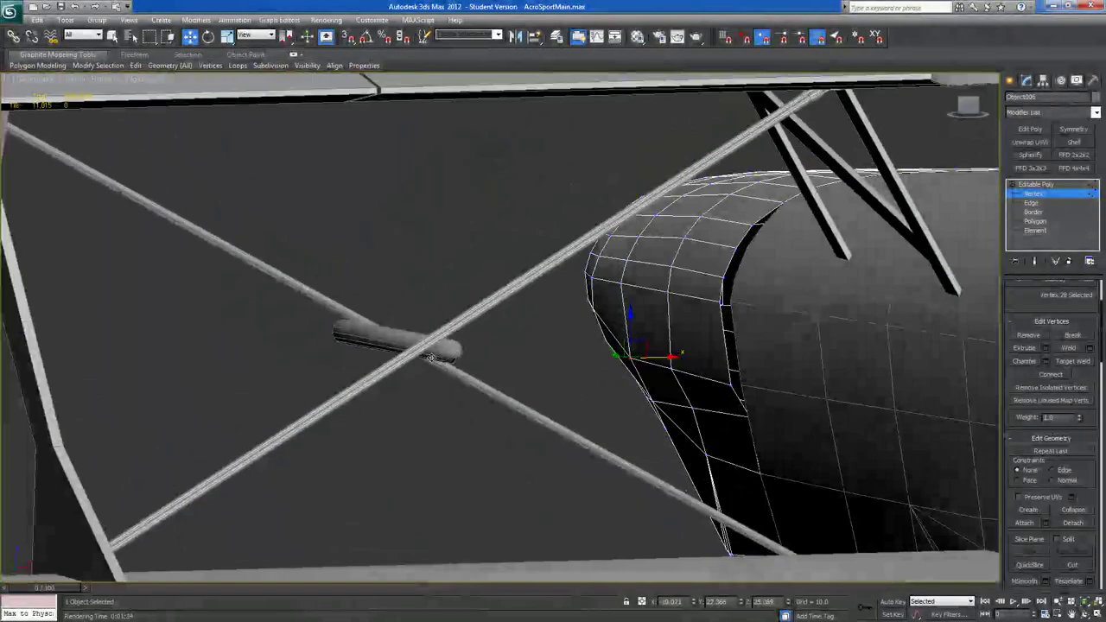
Select the adjoining lengthwise edges on the cowling's side in Edge mode and shift them slightly outward and down.
key("2")
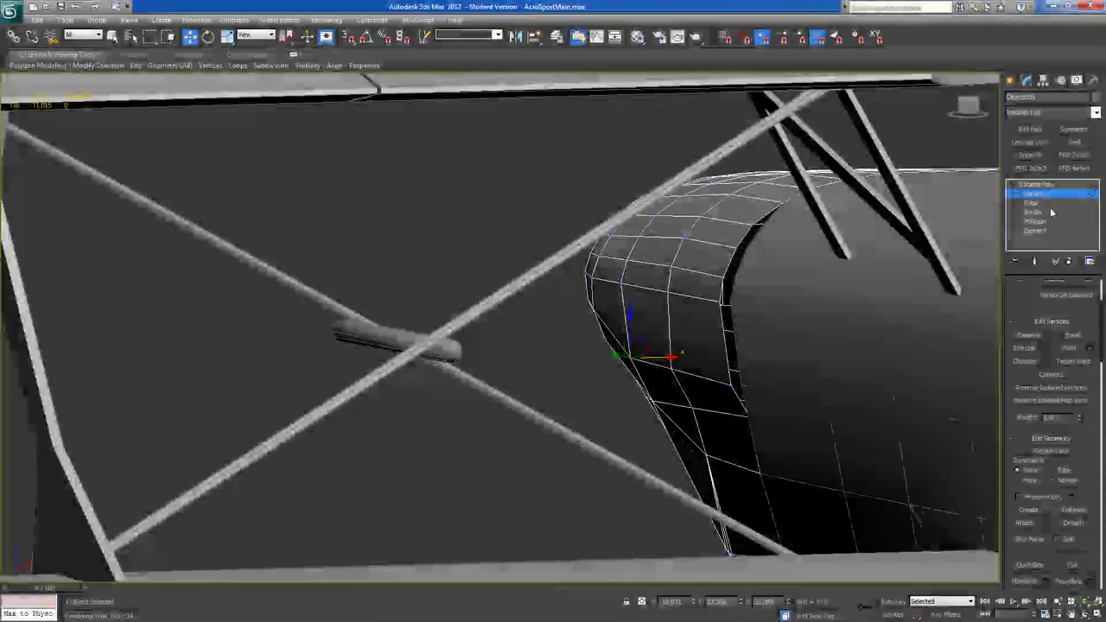
left_click(696, 286)
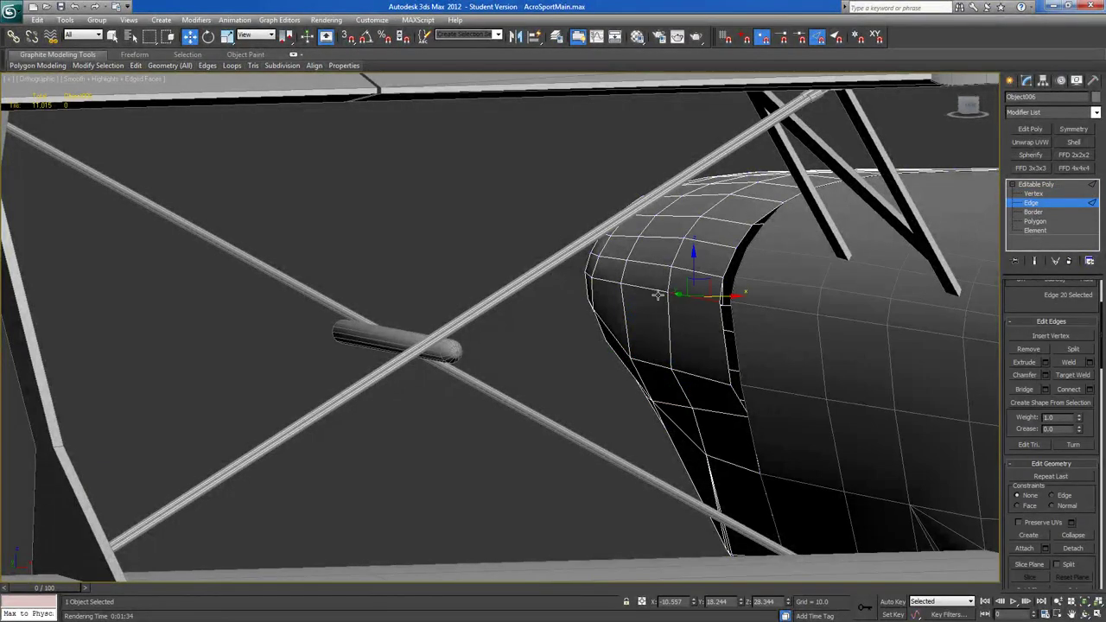
left_click(656, 292, "ctrl")
middle_click_drag(652, 299, 660, 306, "alt")
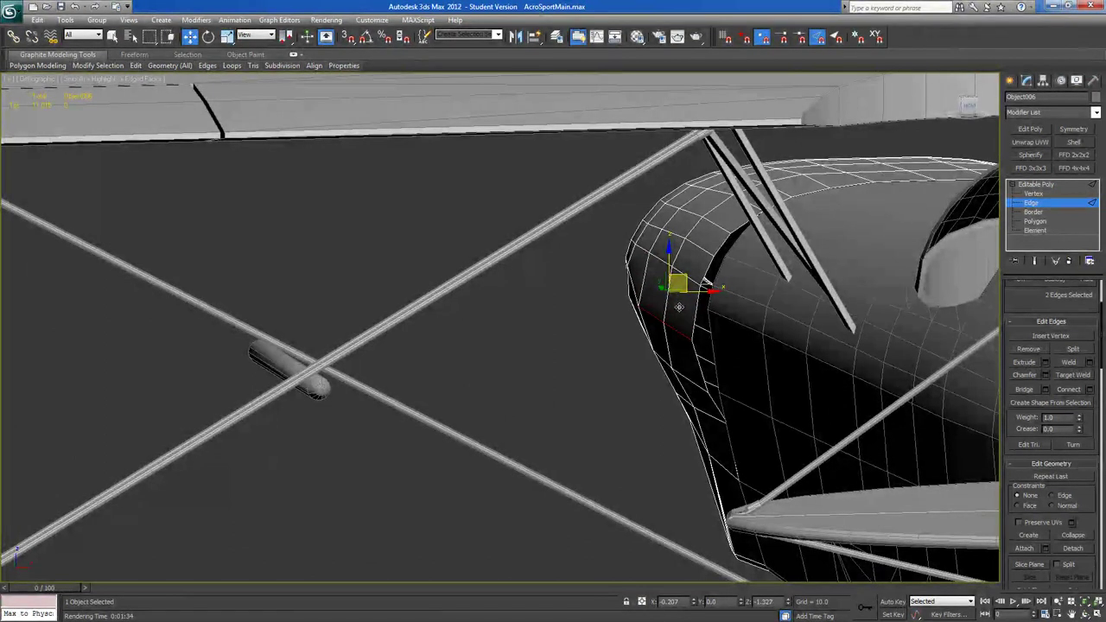
left_click(678, 308)
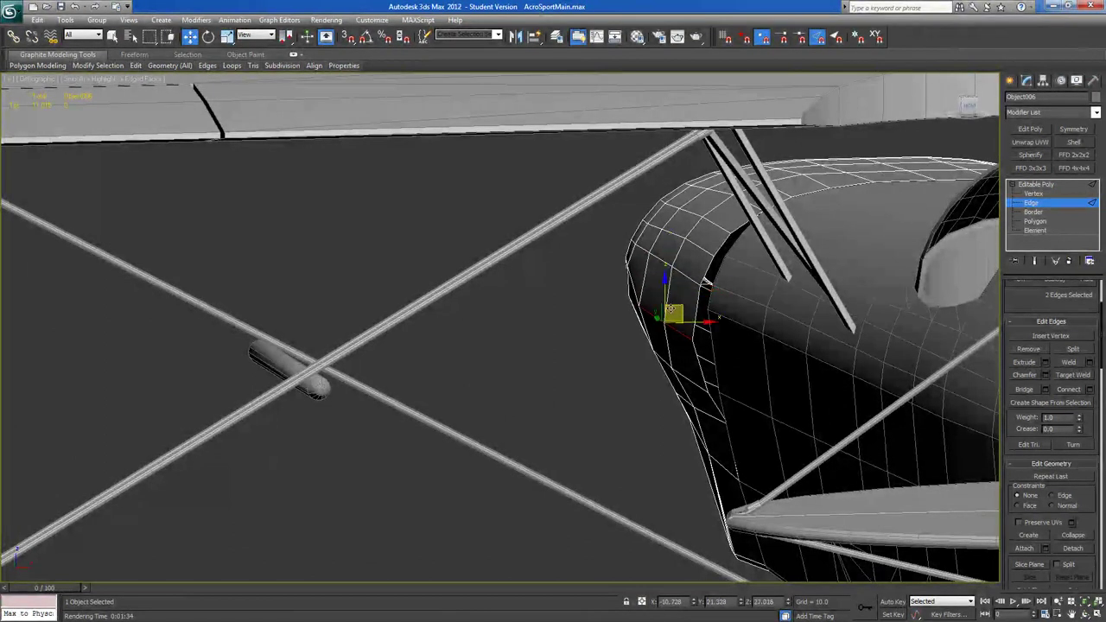
Adjust the lengthwise edges higher on the cowling's side, and select the three-edge run across its upper shoulder.
left_click(683, 273)
left_click(659, 261, "ctrl")
left_click_drag(680, 261, 704, 182)
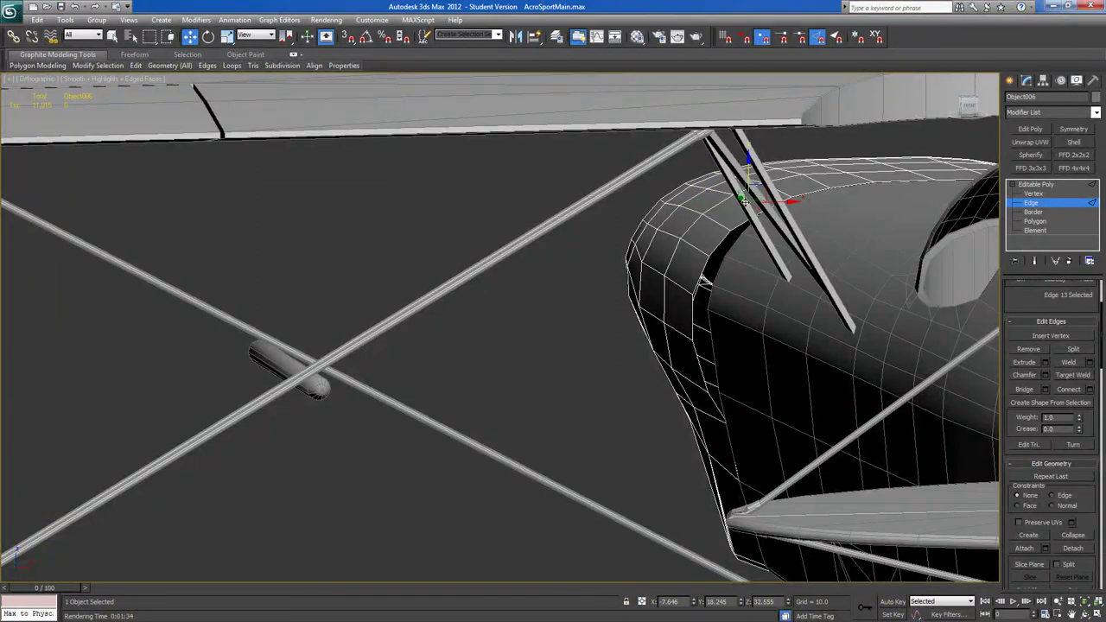
left_click(732, 161, "ctrl")
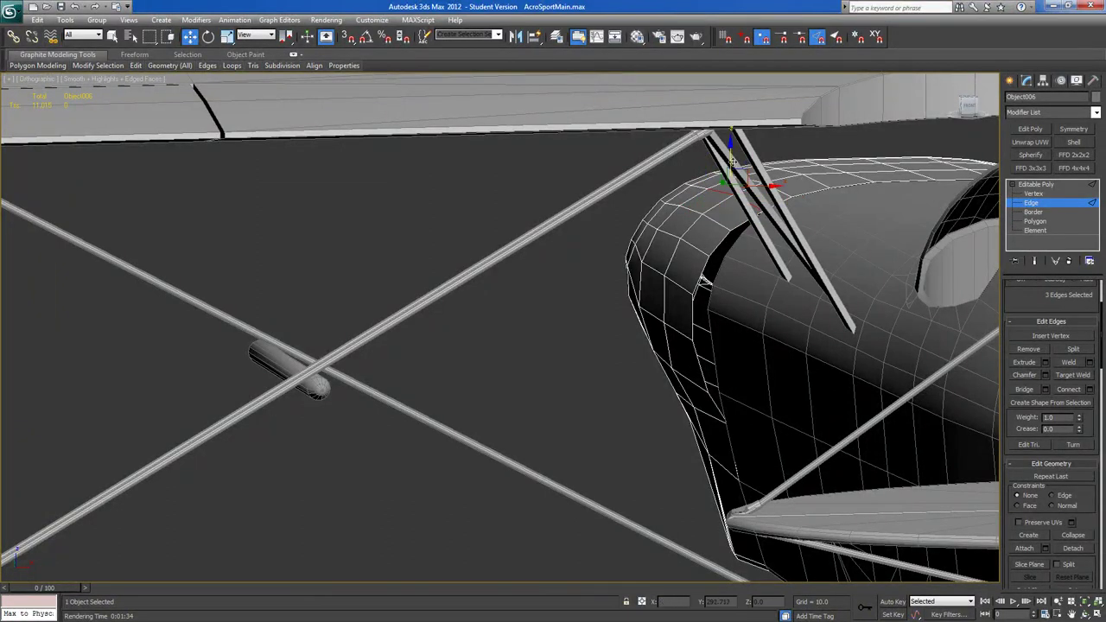
mouse_move(732, 161)
middle_mouse_down("alt")
mouse_move(762, 152)
mouse_move(774, 161)
mouse_move(741, 262)
mouse_move(876, 264)
mouse_move(730, 266)
mouse_move(684, 254)
mouse_move(691, 247)
middle_mouse_up("alt")
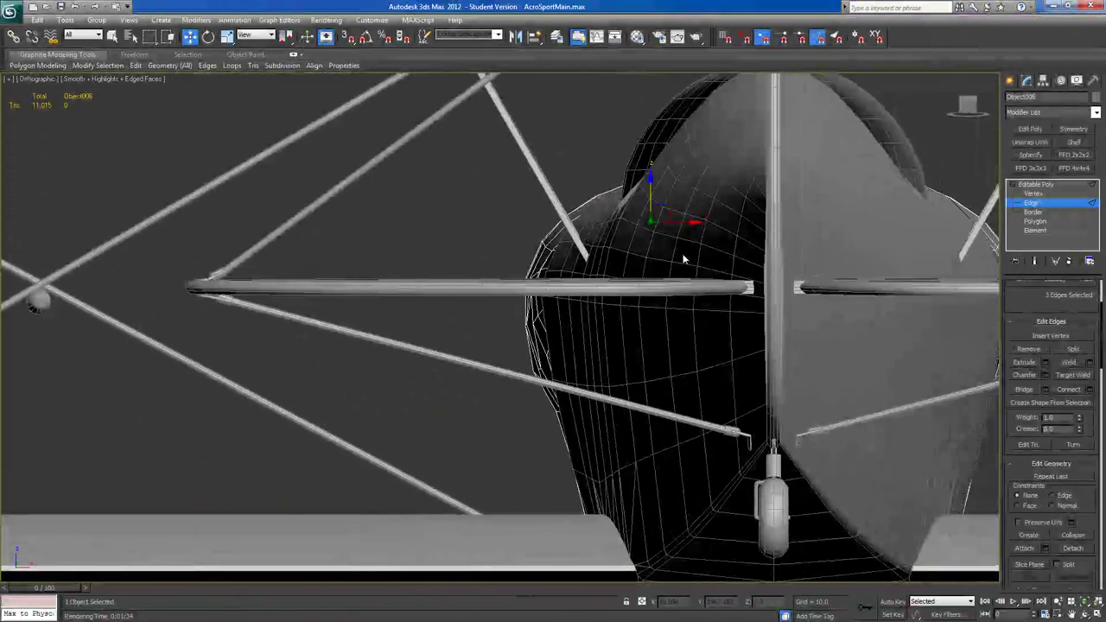
Return to Vertex mode and nudge the lower side vertices on the cowling's rear sections sideways to even out the contour.
left_click(1030, 193)
left_click(554, 412)
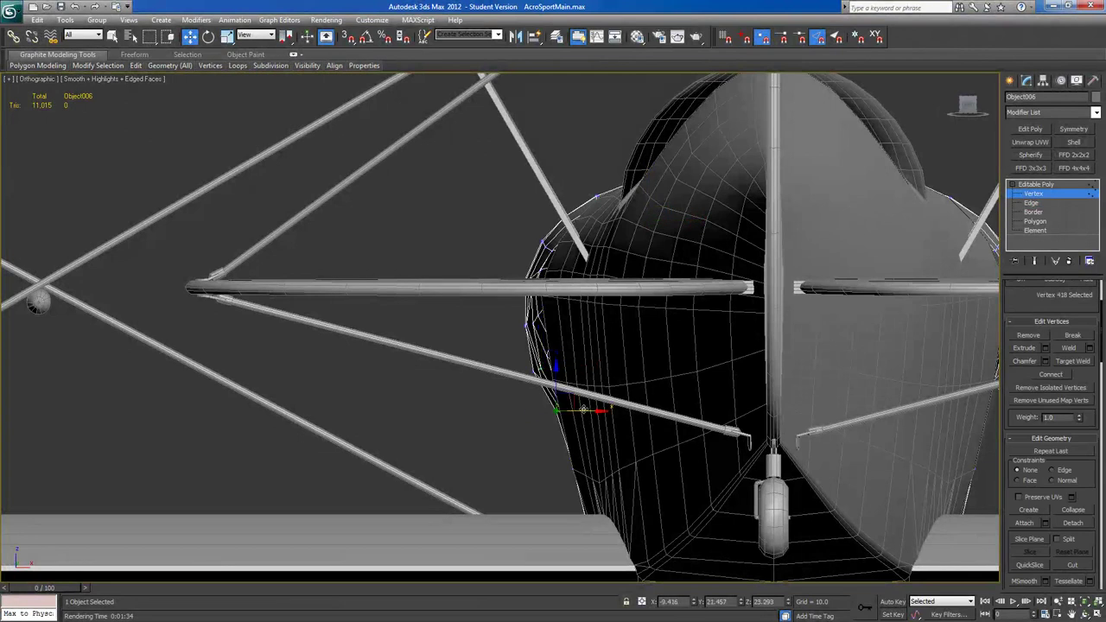
middle_click_drag(587, 409, 540, 373, "alt")
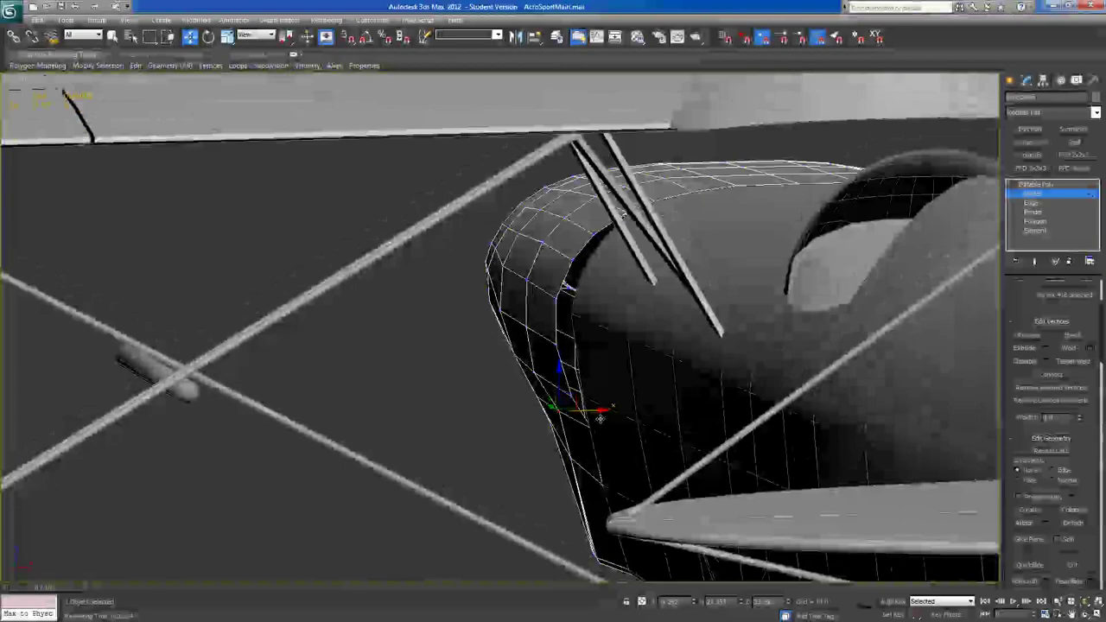
left_click_drag(534, 370, 557, 368)
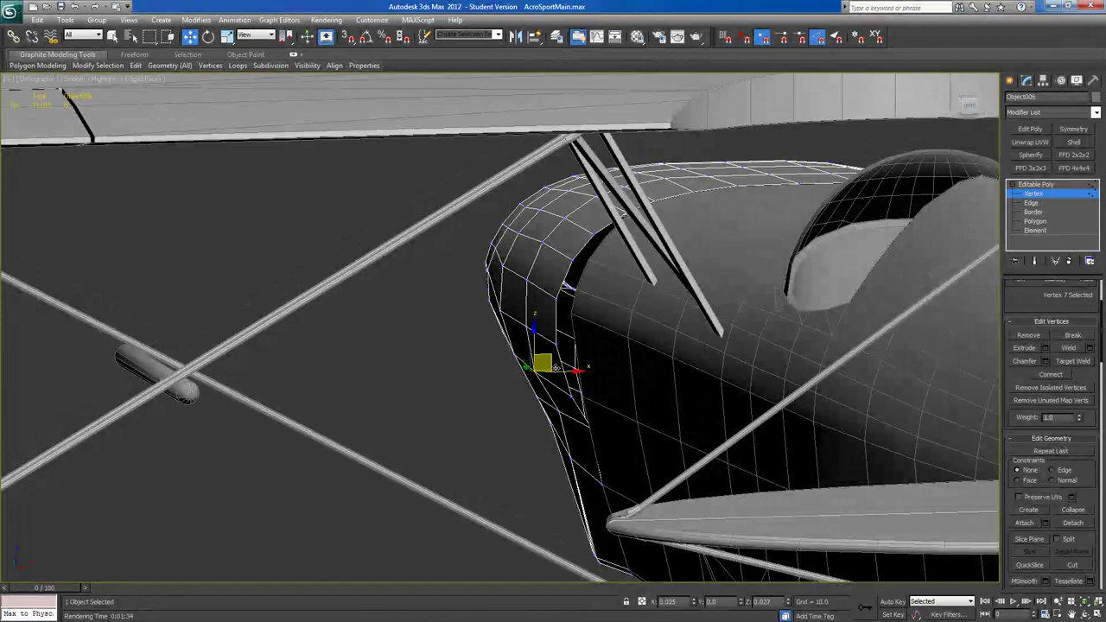
middle_click_drag(556, 368, 622, 420, "alt")
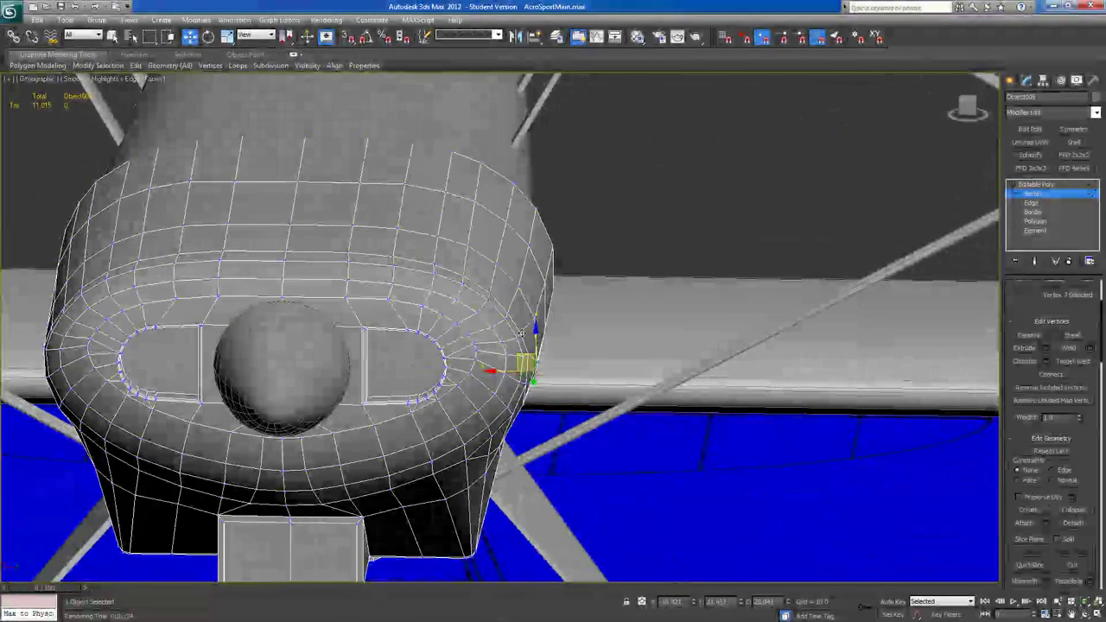
Lower the outer side vertex beside the air intake and reposition the vertex beneath it to smooth the nose's outer curve.
left_click_drag(478, 325, 482, 324)
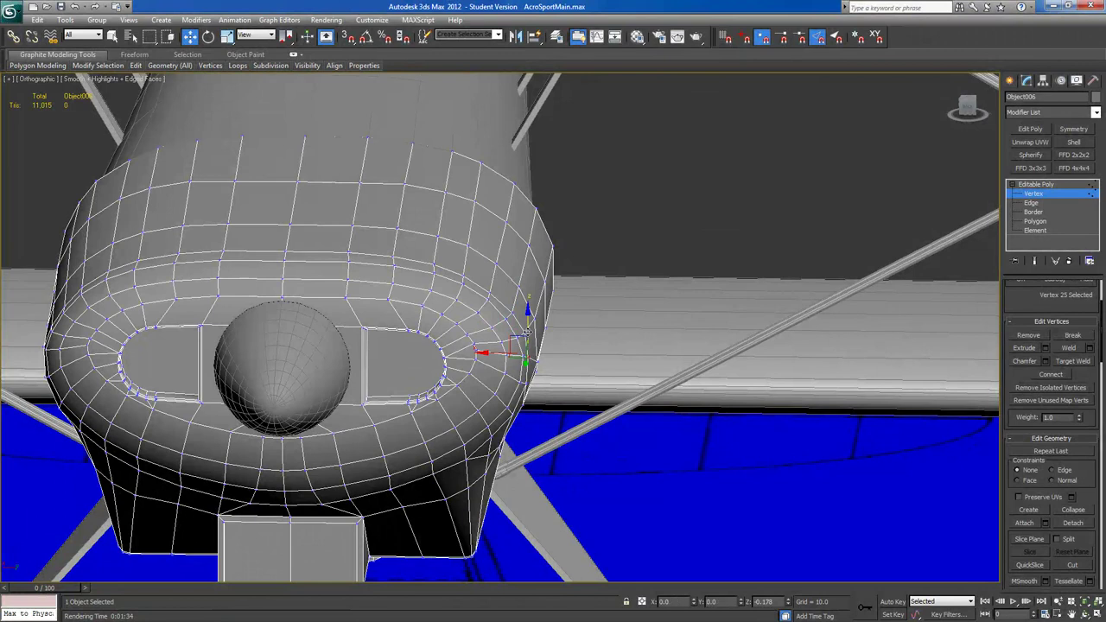
middle_click_drag(498, 355, 522, 392, "alt")
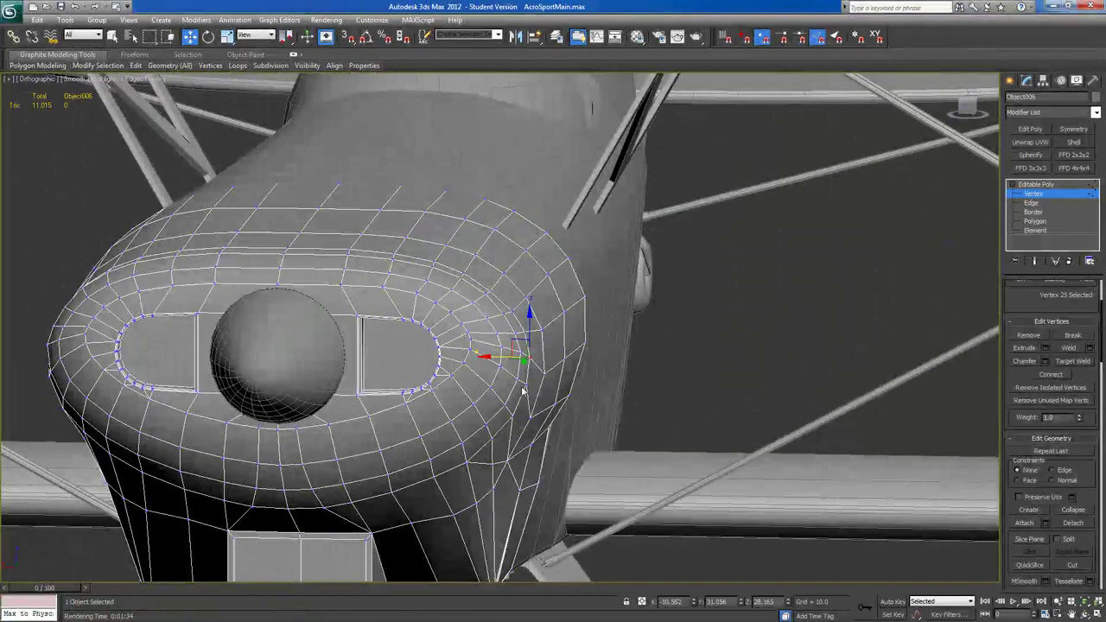
left_click(526, 385)
left_click_drag(511, 368, 507, 377)
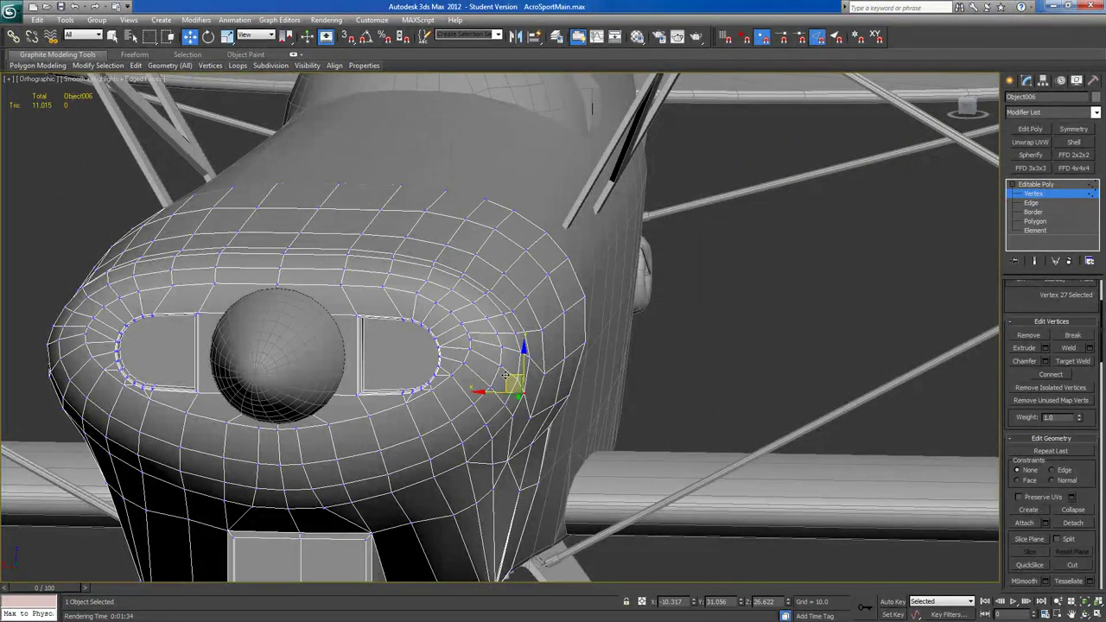
Move the next vertex on the nose's lower outer corner down and inward so the section curve flows evenly.
middle_click_drag(540, 437, 510, 417, "alt")
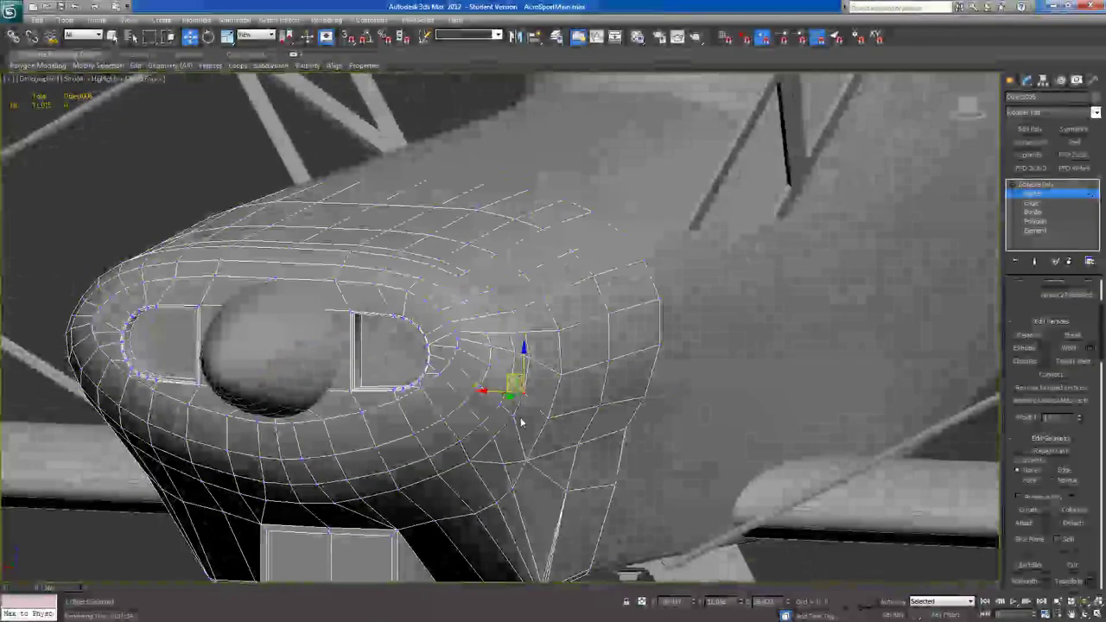
left_click_drag(498, 399, 489, 408)
mouse_move(490, 408)
middle_mouse_down("alt")
mouse_move(408, 399)
mouse_move(556, 405)
mouse_move(498, 399)
middle_mouse_up("alt")
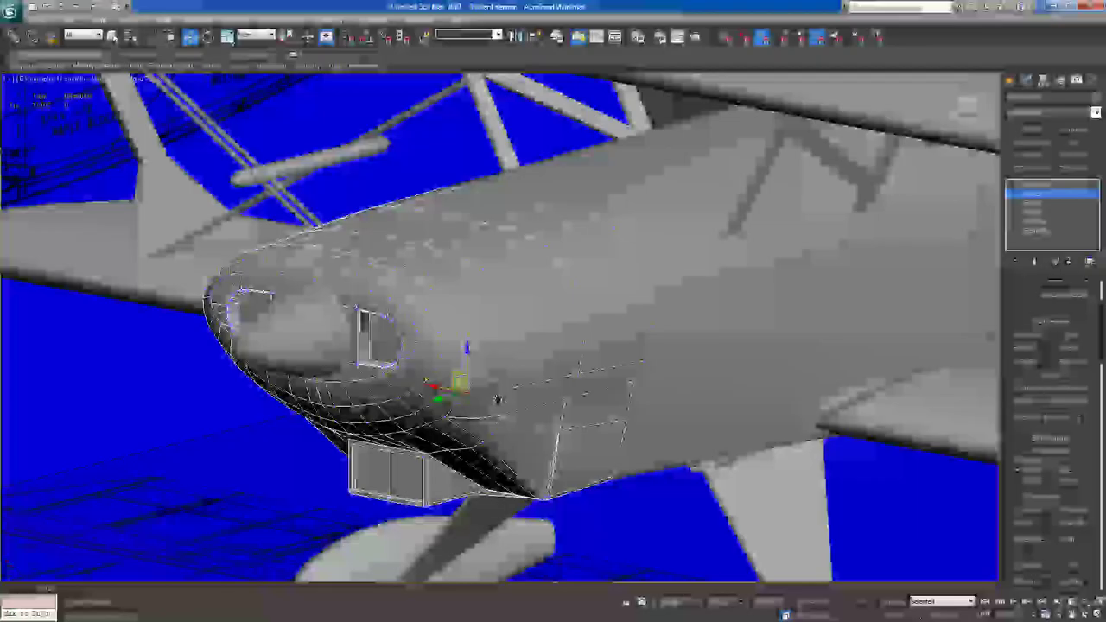
middle_click_drag(497, 399, 449, 398, "alt")
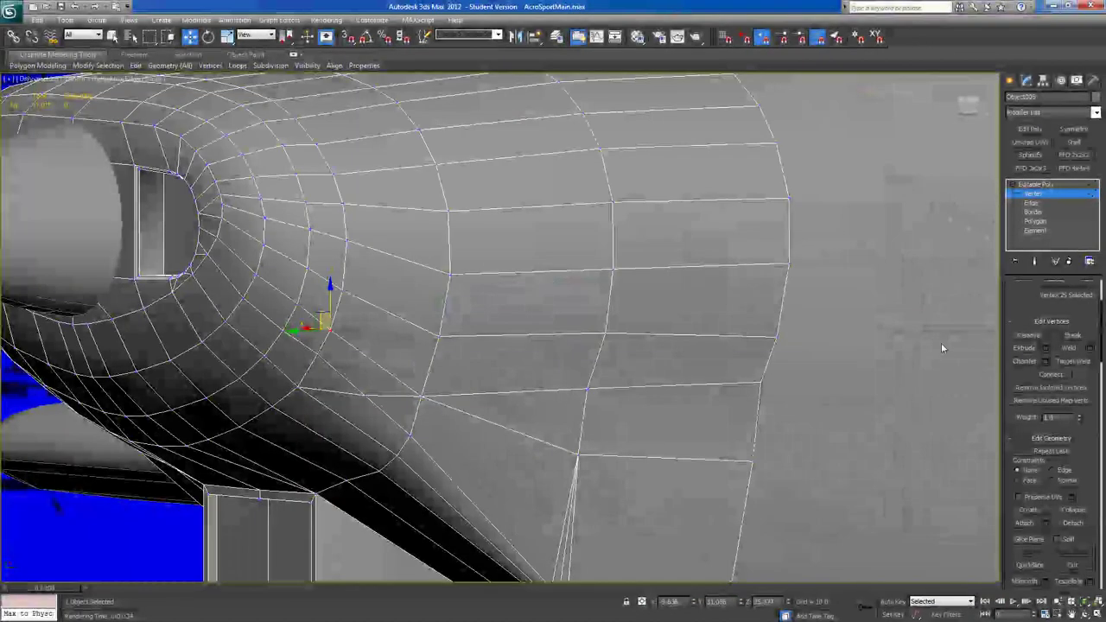
Select the two lengthwise edges low on the cowling's rear side in Edge mode and chamfer them by about 0.032.
left_click(1032, 203)
left_click(709, 385)
left_click(558, 391, "ctrl")
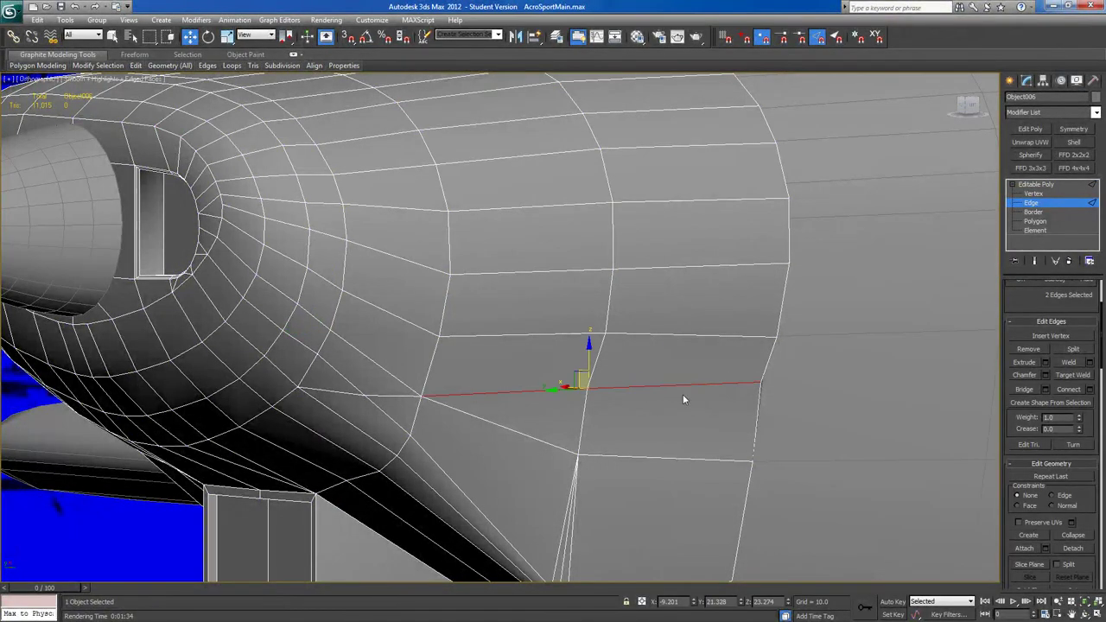
left_click(1045, 375)
left_click(508, 350)
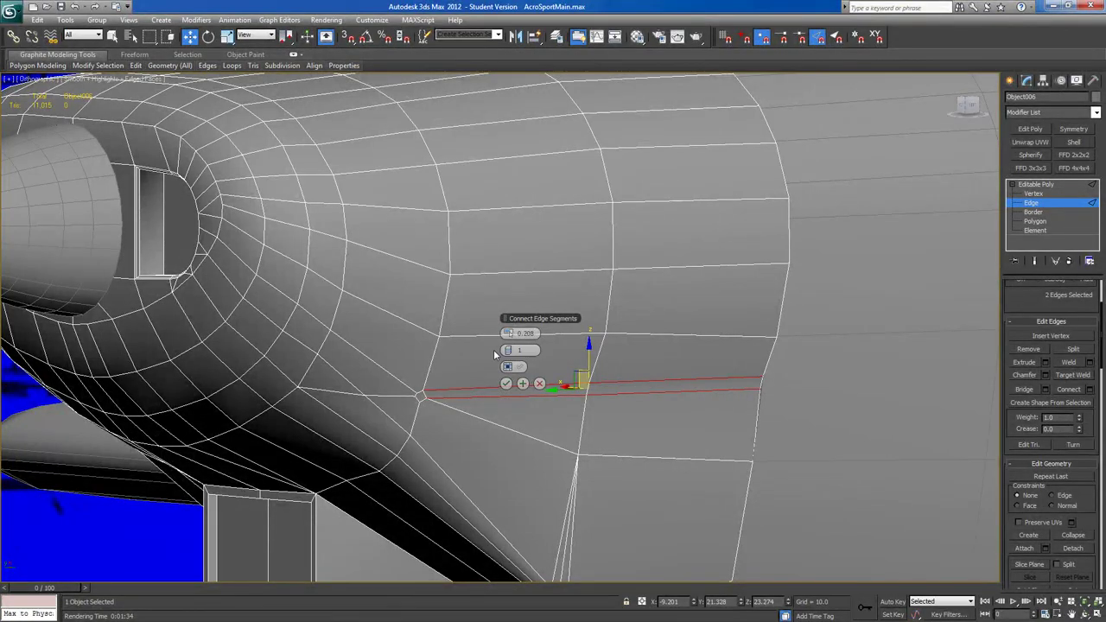
left_click_drag(507, 335, 498, 336)
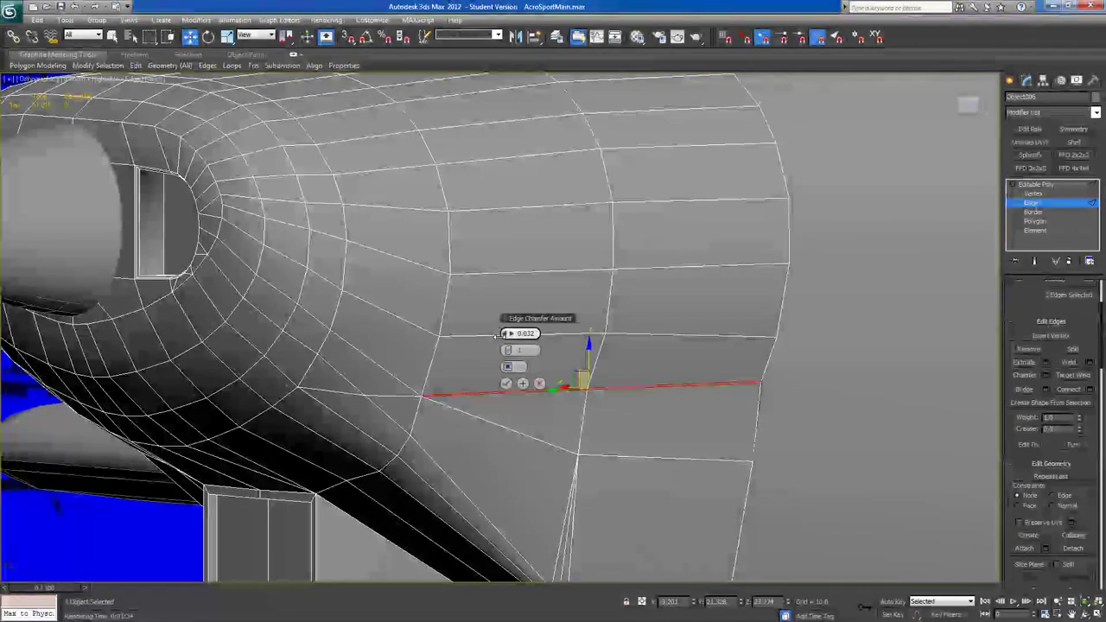
left_click(506, 383)
Switch to Vertex mode and try to target-weld the chamfer's front corner vertex to the next vertex toward the nose.
scroll(493, 394, "up", 10)
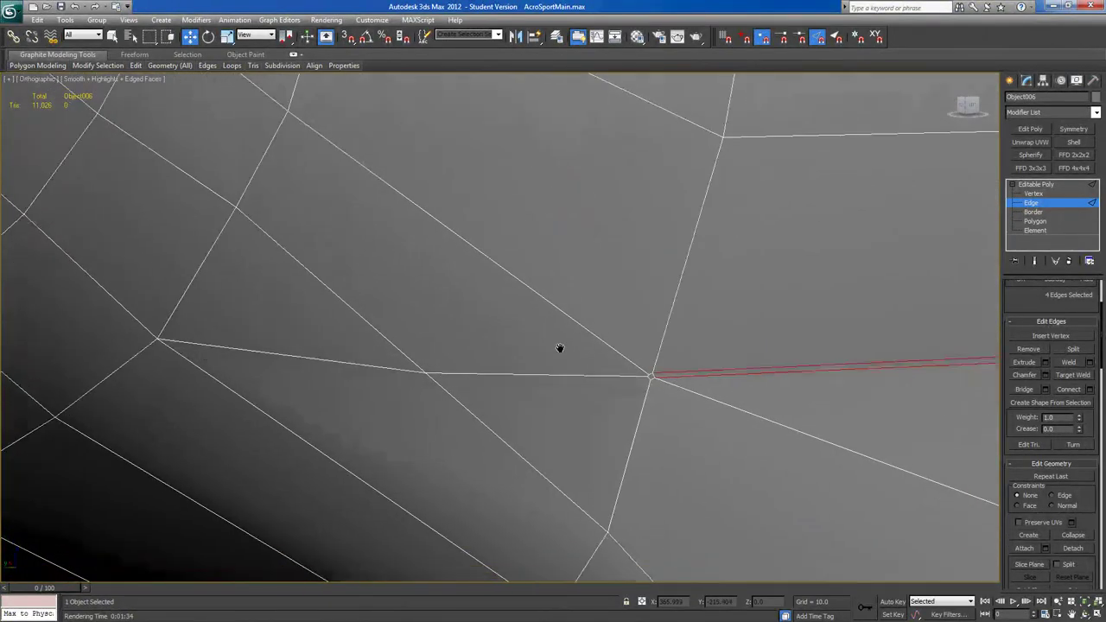
middle_click_drag(560, 348, 527, 328)
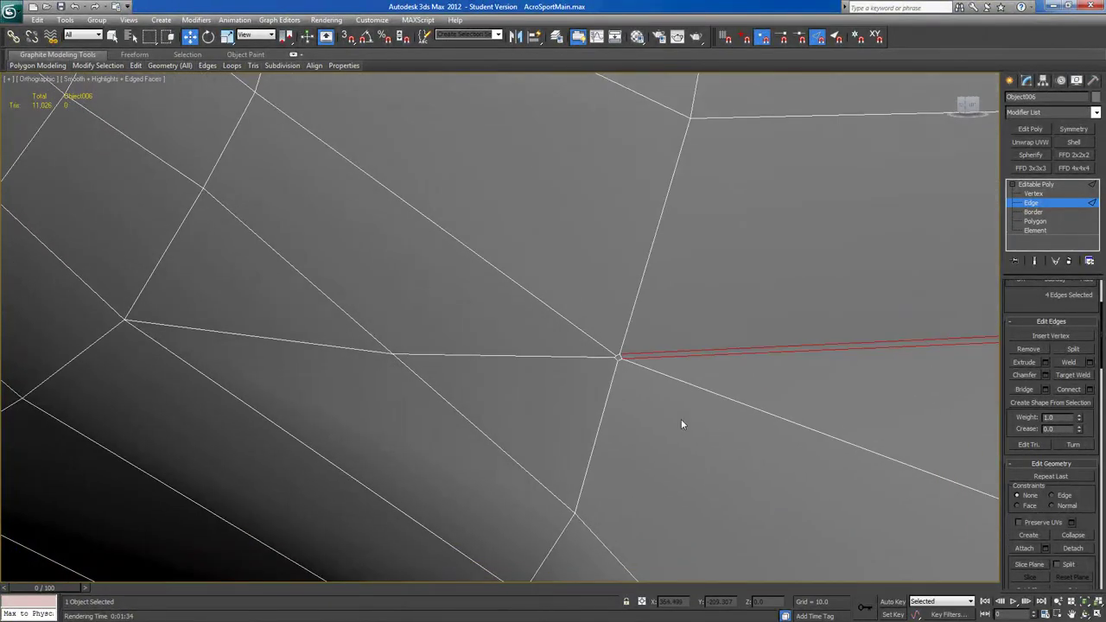
left_click(1032, 194)
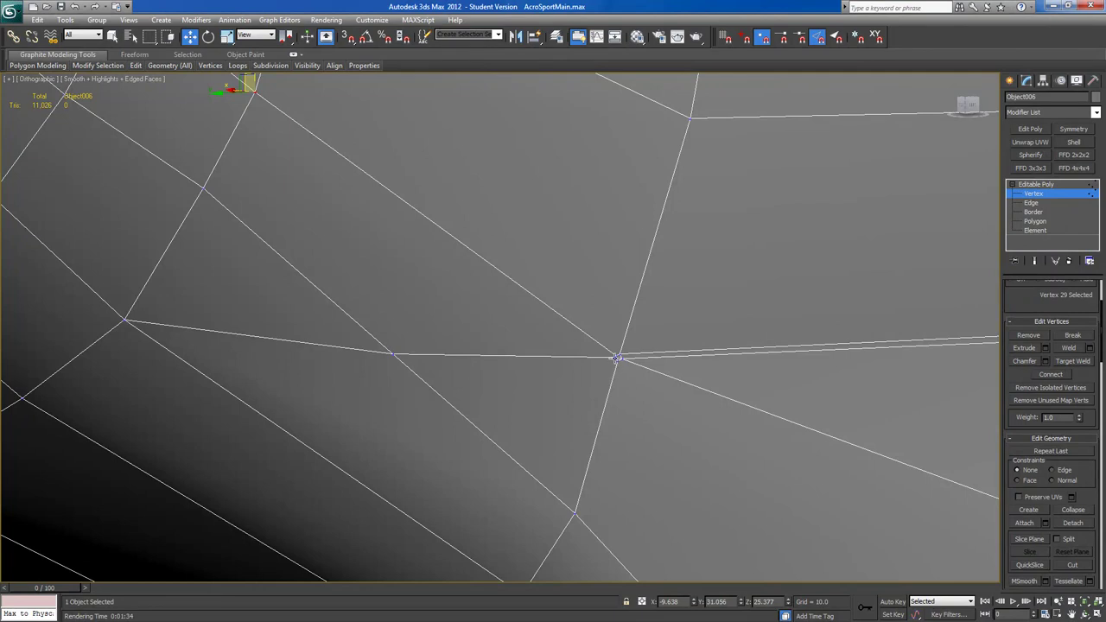
left_click(617, 358)
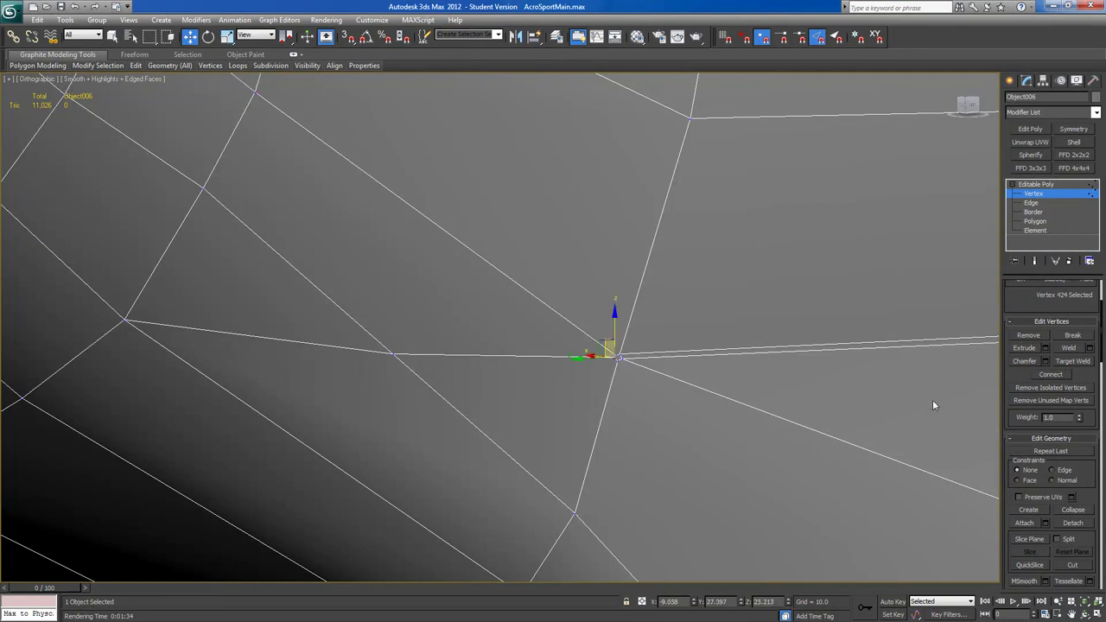
left_click(1073, 361)
left_click(616, 358)
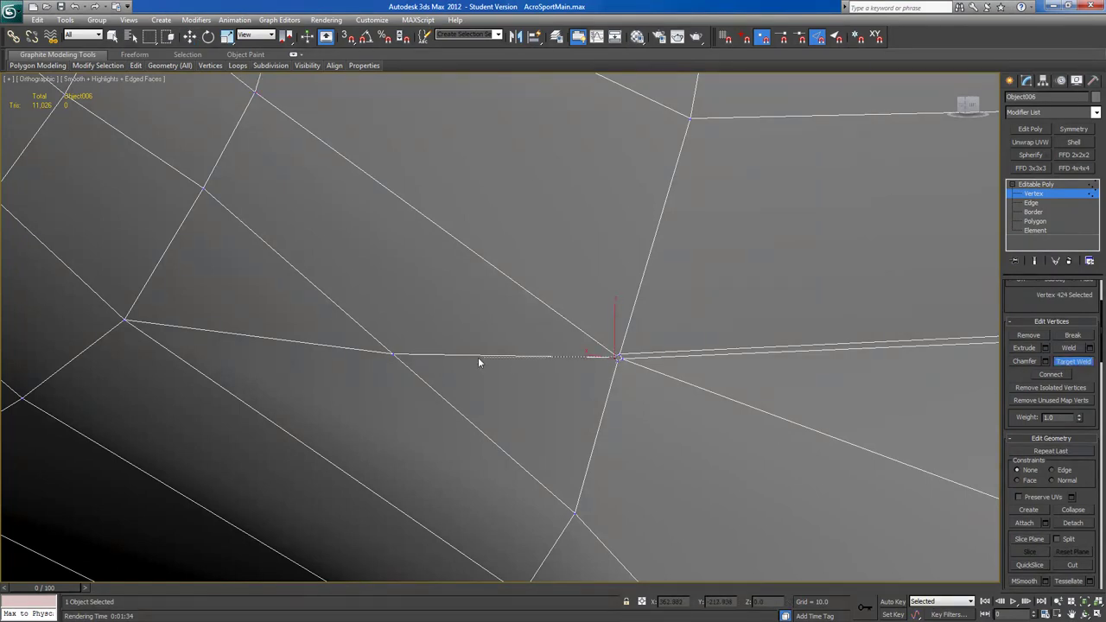
right_click(393, 357)
left_click(391, 356)
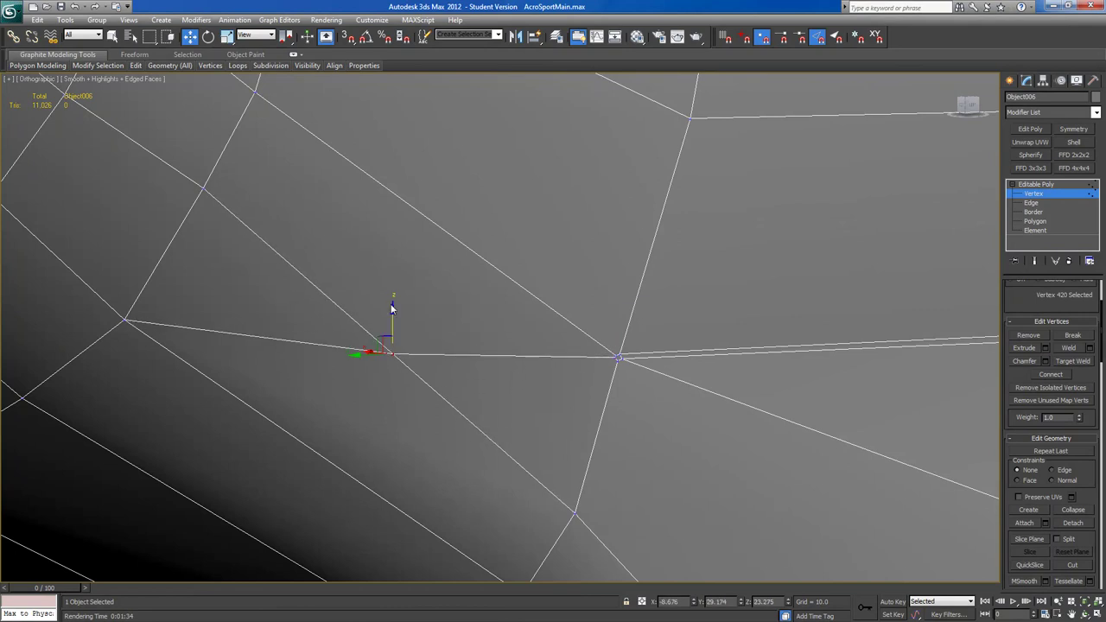
Target-weld the foremost vertex at the chamfer's front end onto the neighbouring vertex toward the nose, and leave Target Weld.
left_click(1071, 361)
scroll(715, 356, "up", 5)
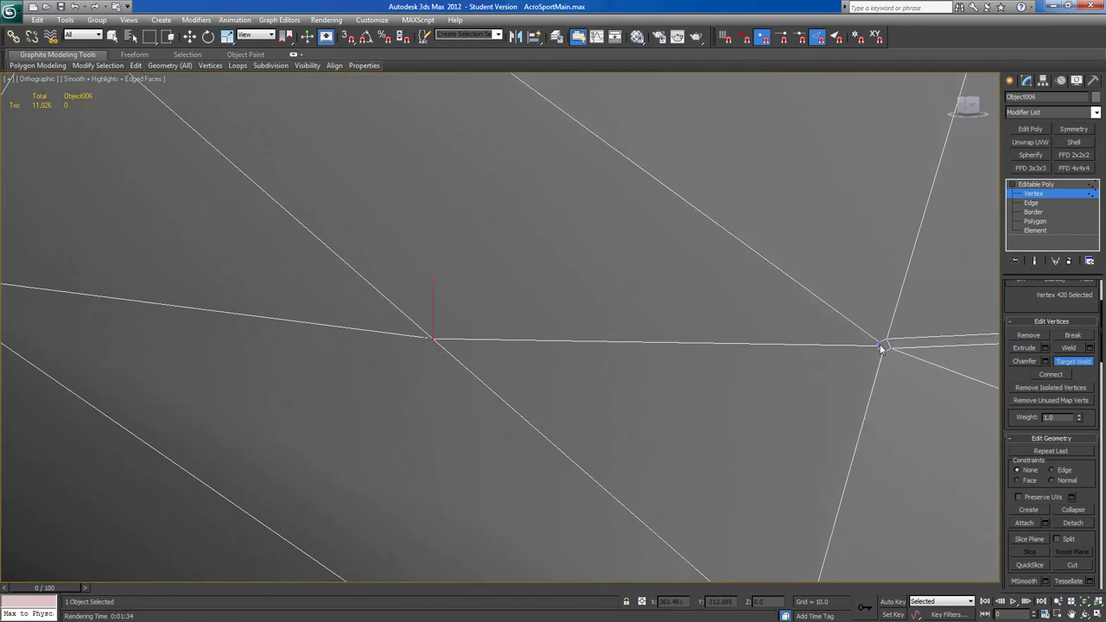
left_click(879, 346)
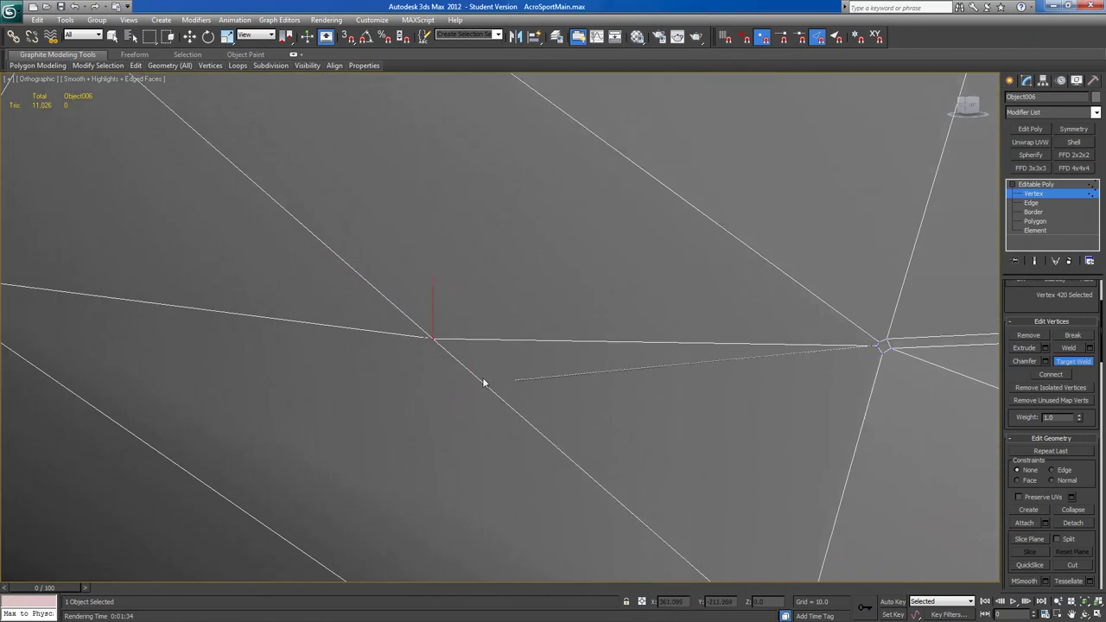
left_click(432, 338)
middle_click_drag(817, 365, 572, 394)
left_click(637, 350)
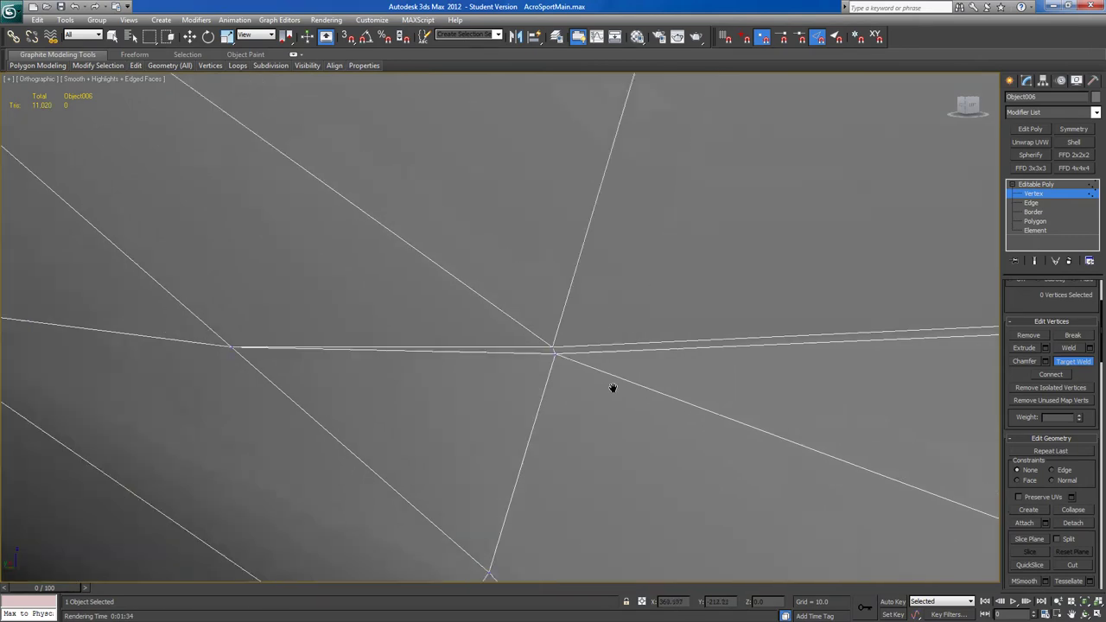
scroll(550, 385, "down", 10)
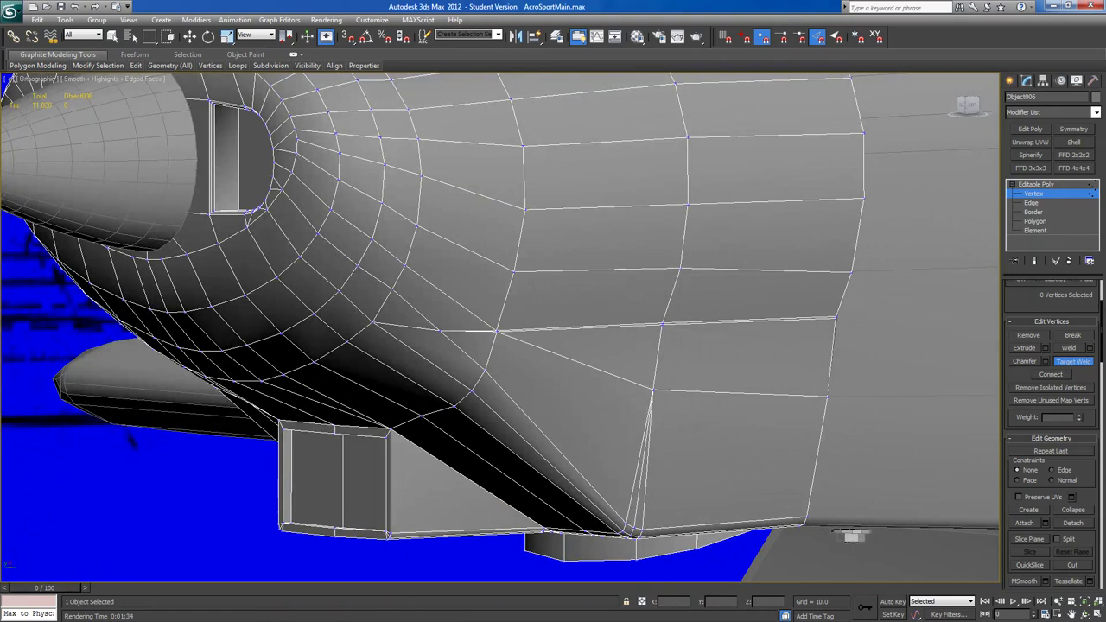
left_click(1074, 361)
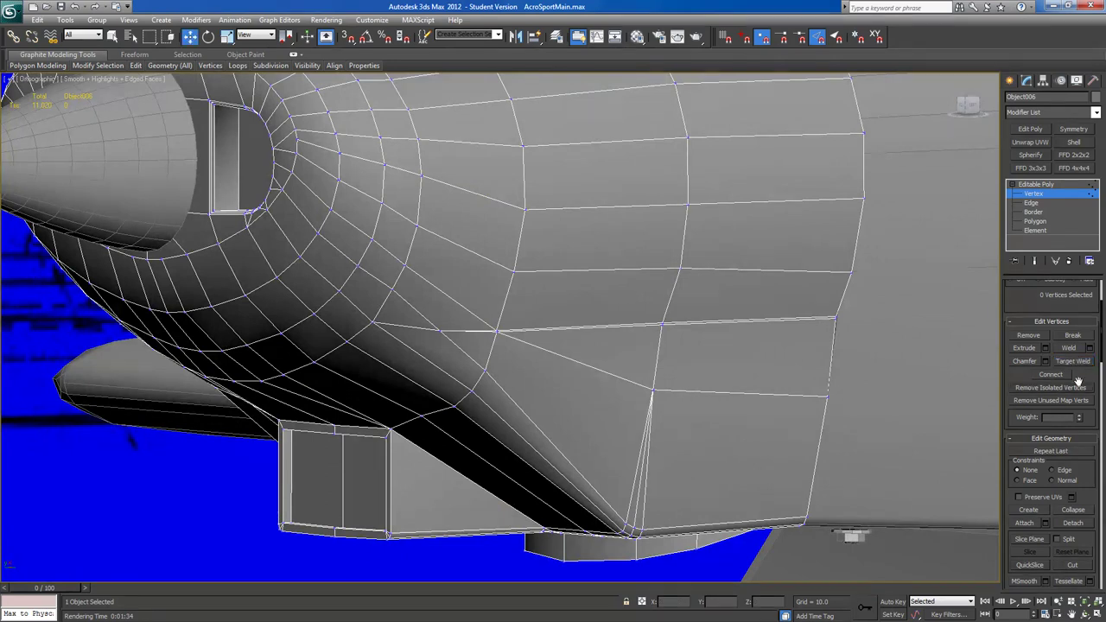
Select the three thin polygons of the chamfered strip in Polygon mode and bring up their smoothing group settings.
left_click(1028, 221)
left_click(796, 319)
left_click(646, 324, "ctrl")
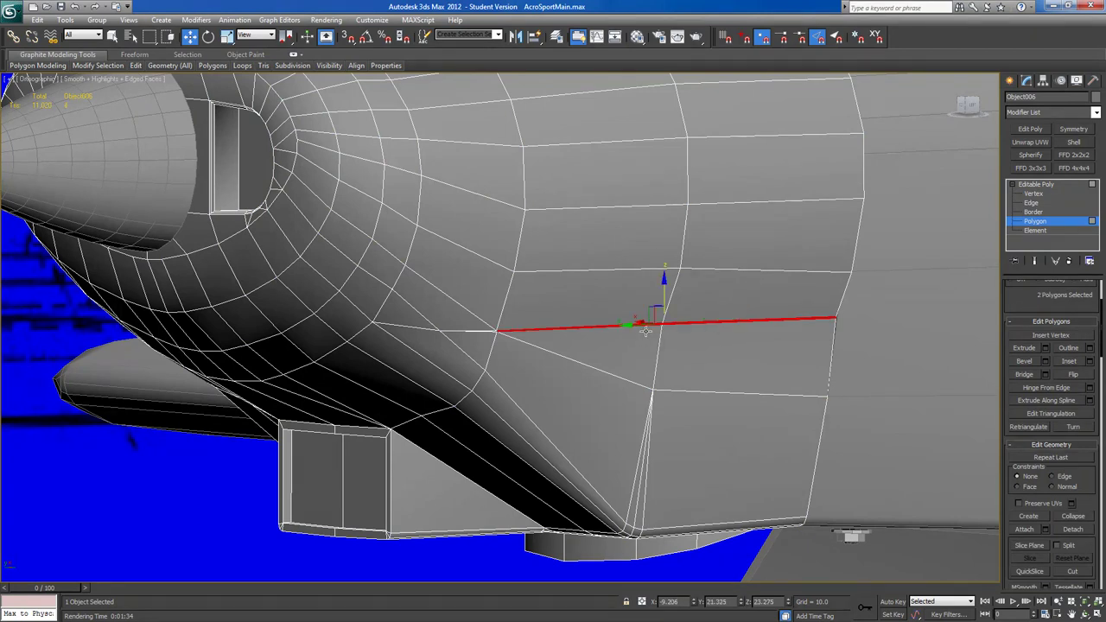
scroll(486, 338, "up", 4)
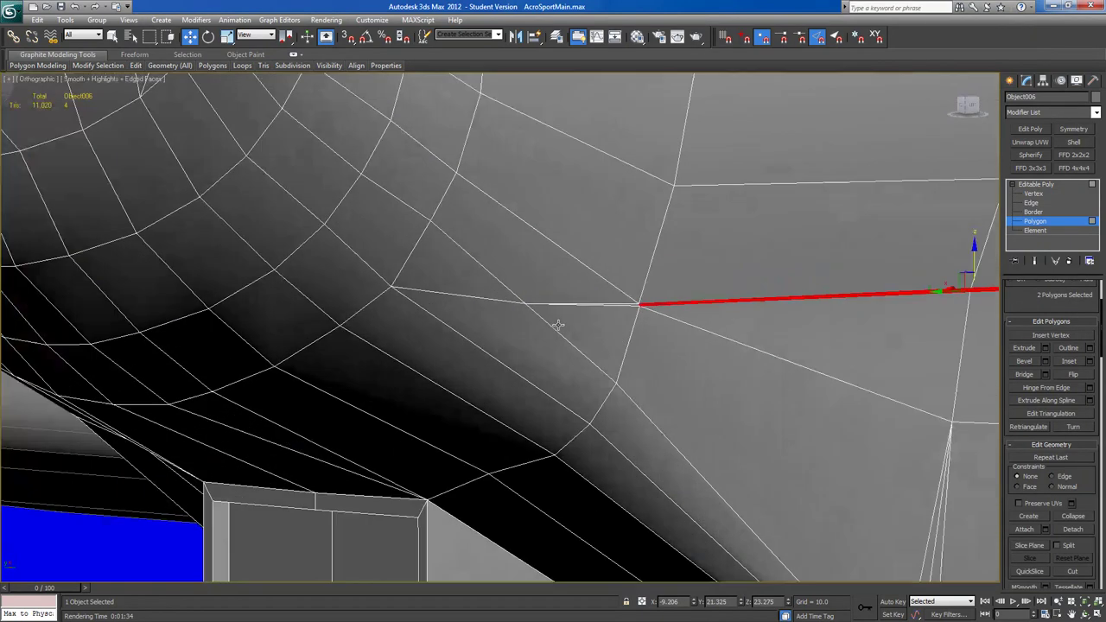
left_click(609, 304, "ctrl")
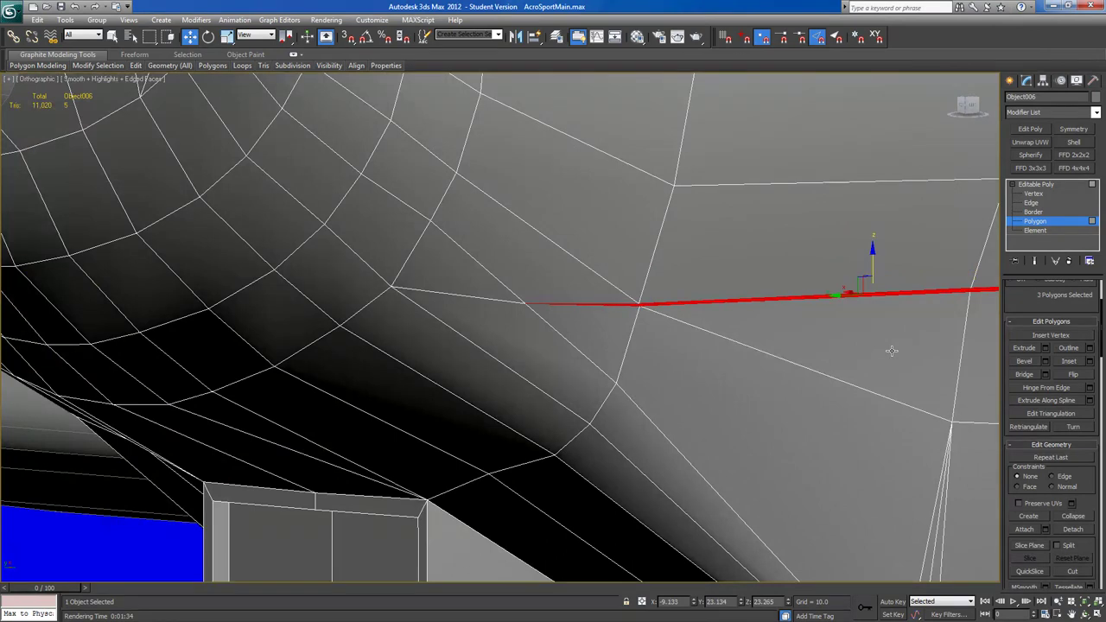
scroll(1012, 345, "down", 10)
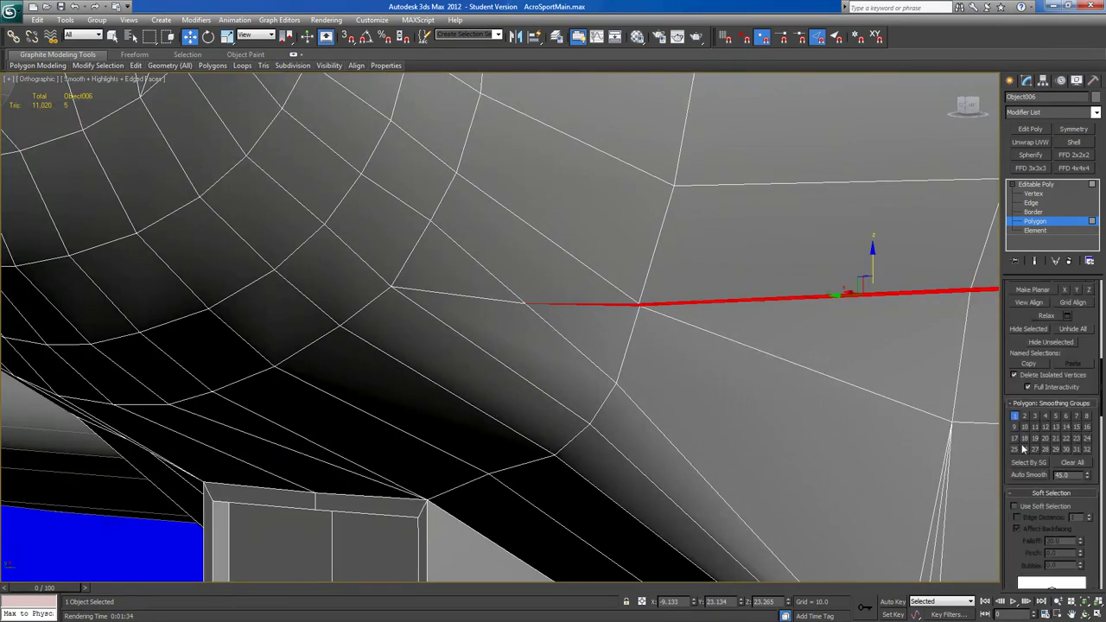
Render the cowling from the side to examine its shading, and close the rendered image.
scroll(882, 415, "down", 8)
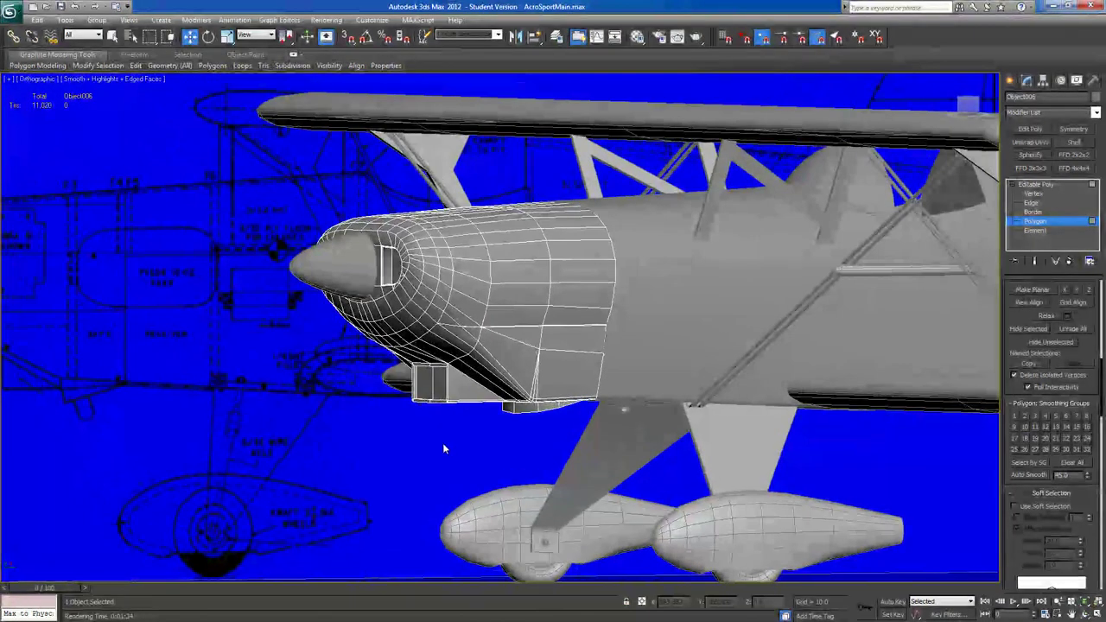
scroll(443, 442, "up", 4)
left_click(695, 37)
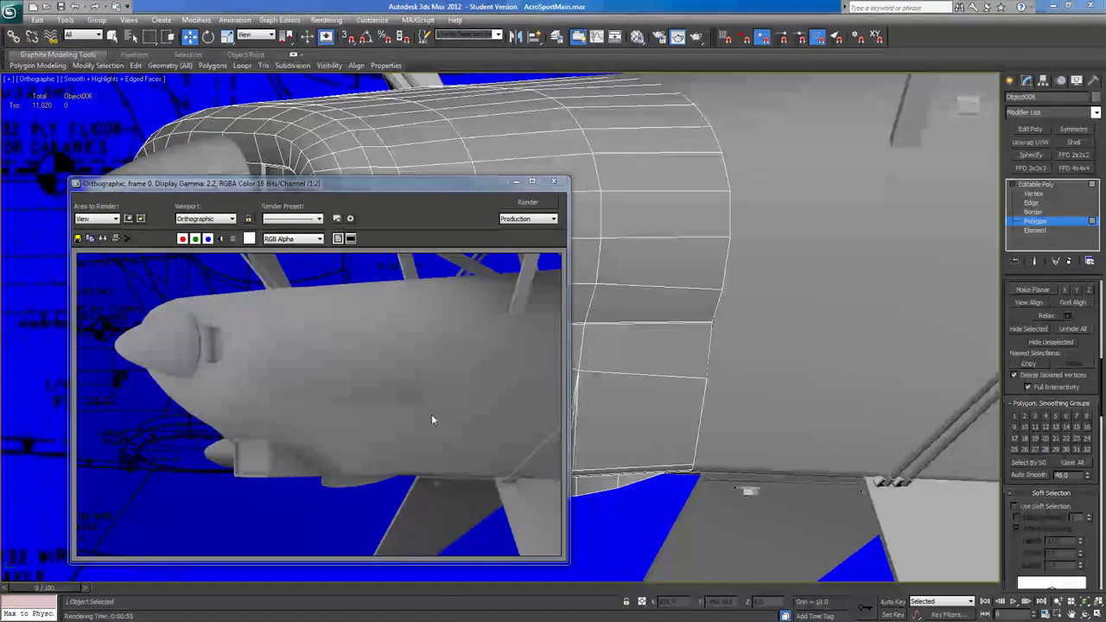
left_click(555, 183)
Return to Vertex mode and nudge the two closely spaced vertices where the chamfered strip meets the cowling's rear rim.
middle_click_drag(628, 302, 575, 324, "alt")
key("1")
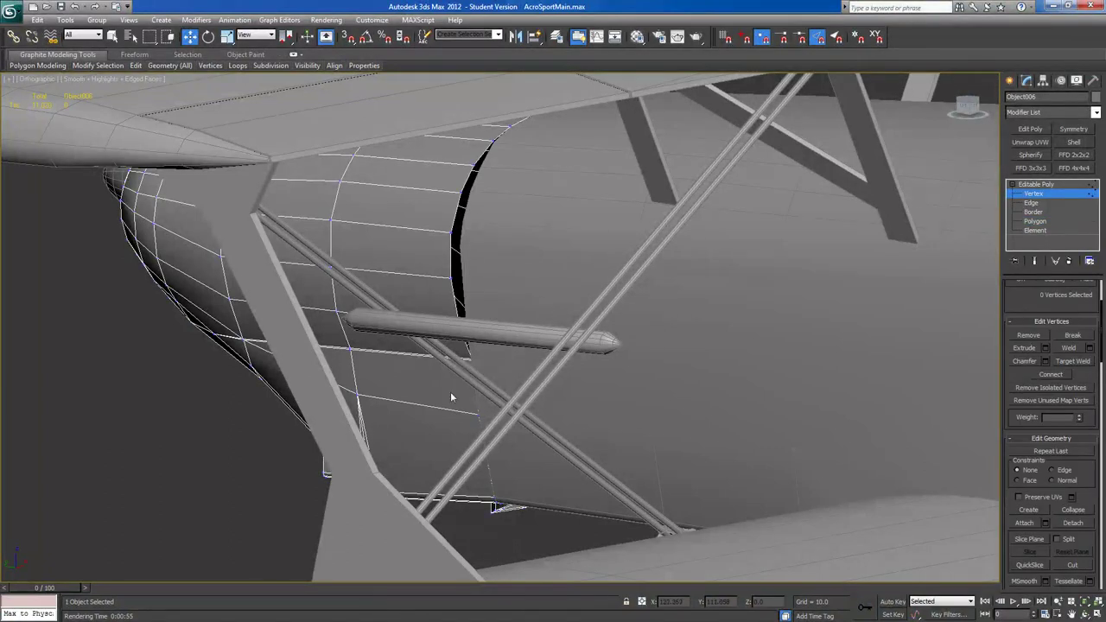
left_click_drag(489, 351, 489, 355)
middle_click_drag(489, 356, 463, 357, "alt")
left_click_drag(493, 358, 495, 357)
middle_click_drag(493, 358, 564, 350, "alt")
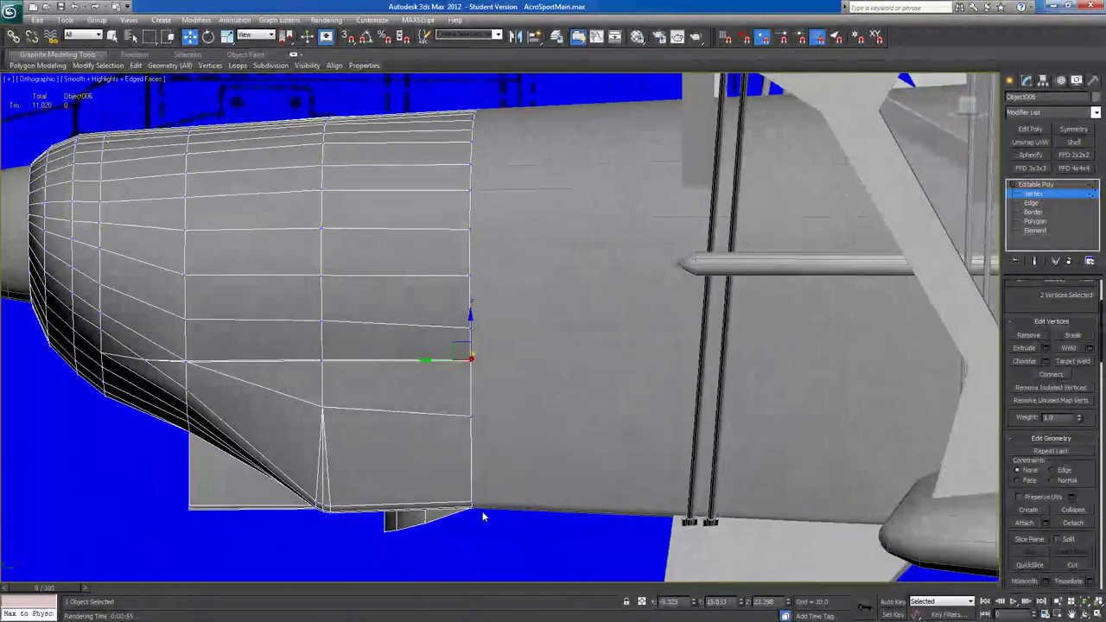
Select all vertices of the cowling's rear rim and scale them uniformly to about 102 percent in the left view.
left_click_drag(495, 461, 540, 81)
middle_click_drag(541, 104, 550, 121, "alt")
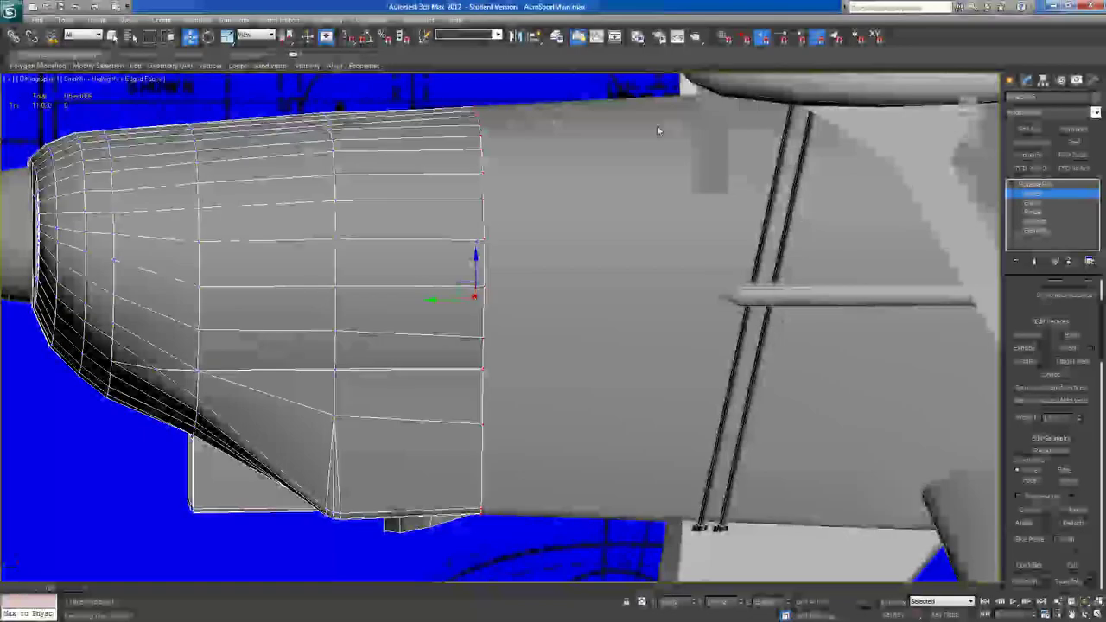
left_click(968, 107)
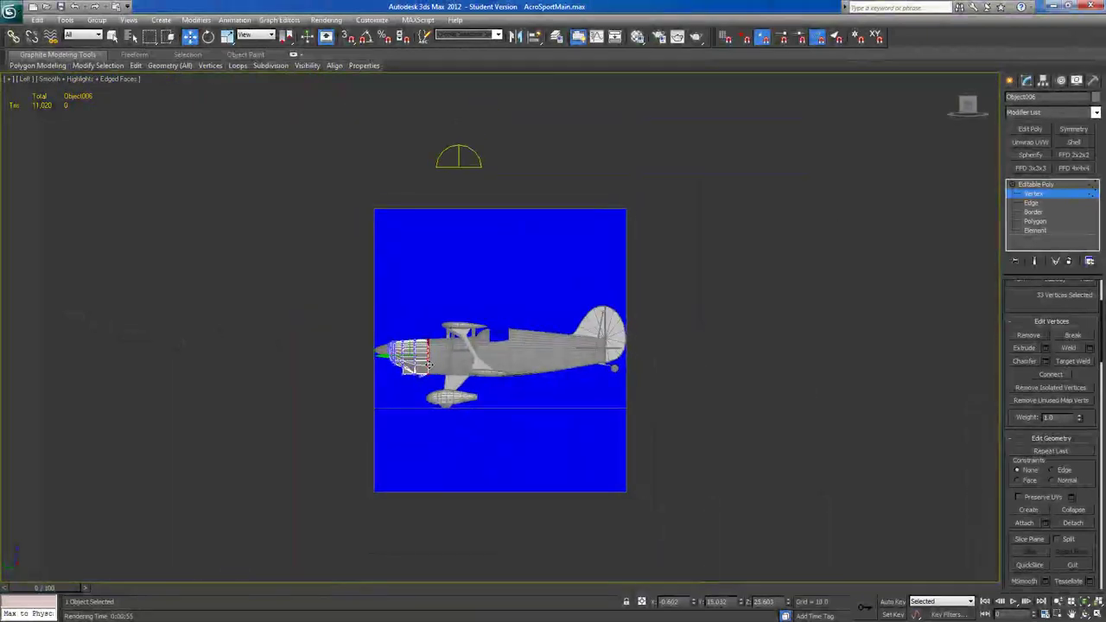
scroll(447, 349, "up", 4)
scroll(447, 350, "up", 3)
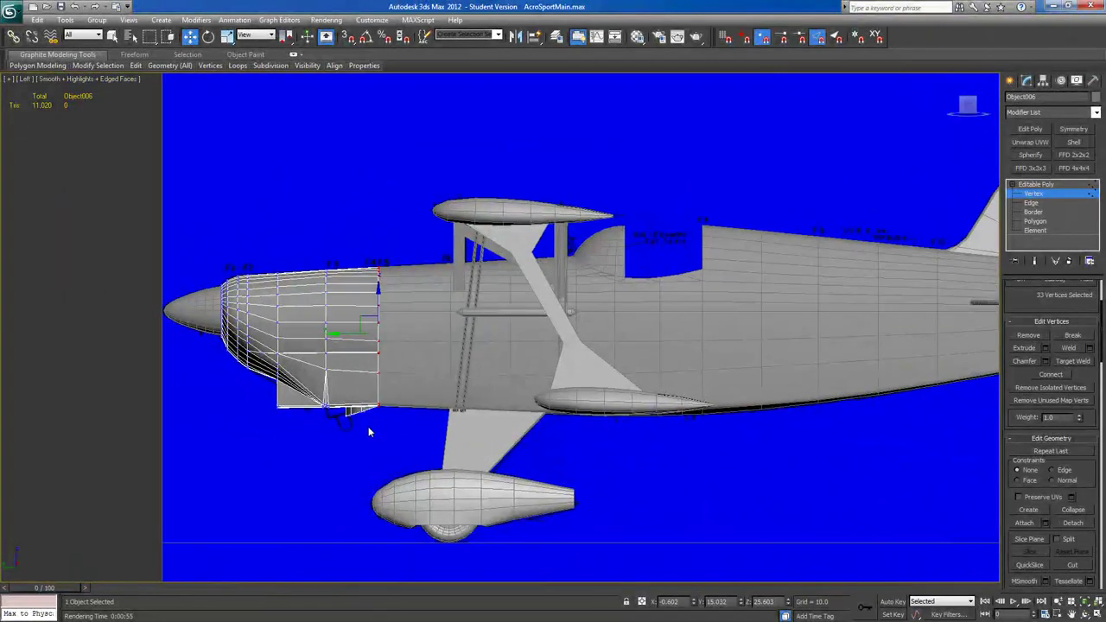
left_click(226, 36)
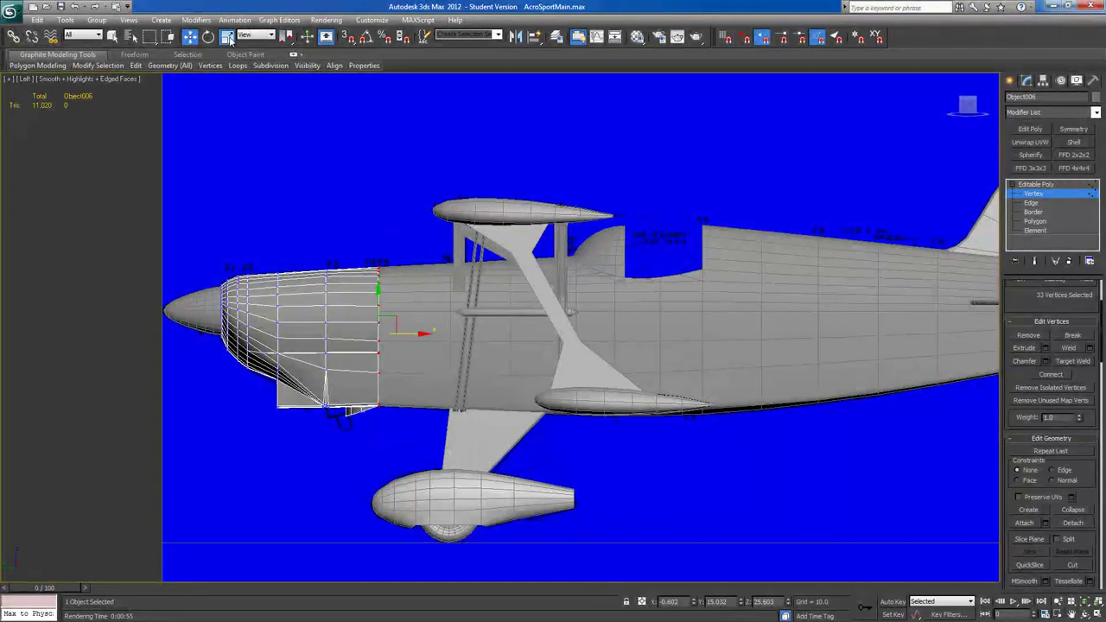
left_click_drag(385, 325, 386, 325)
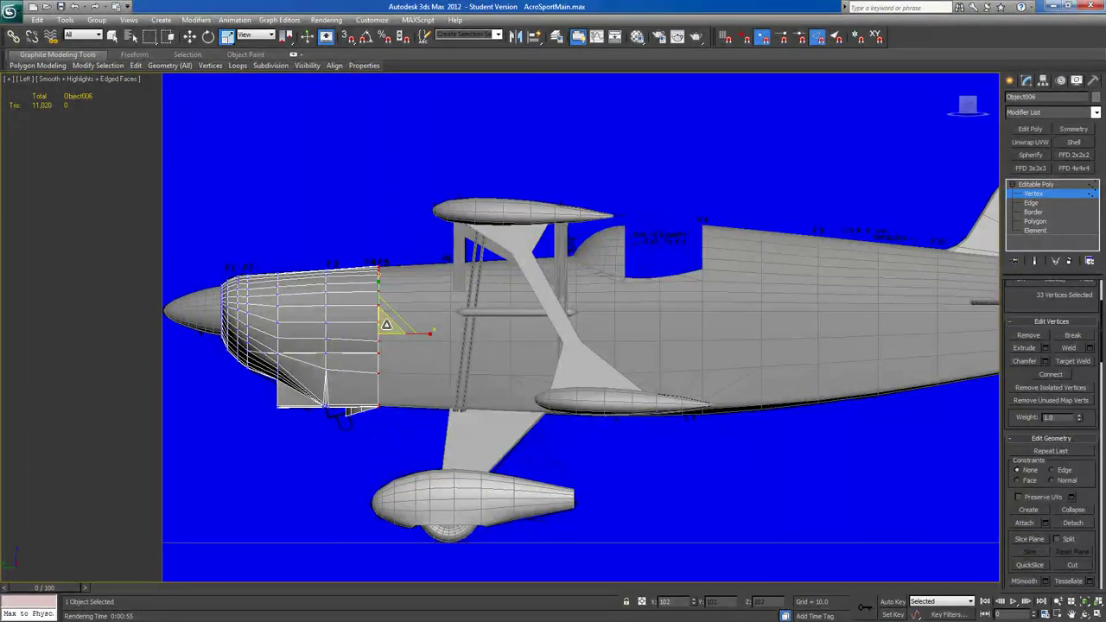
Move the rear rim vertices slightly rearward along the fuselage and inspect the joint from several angles.
left_click(208, 36)
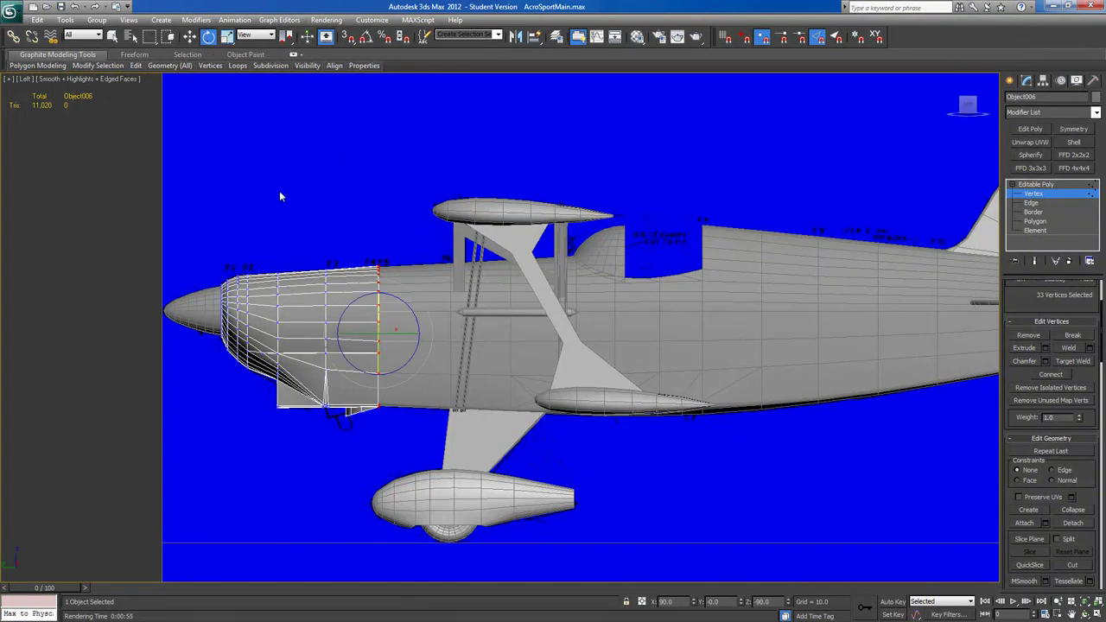
left_click(190, 36)
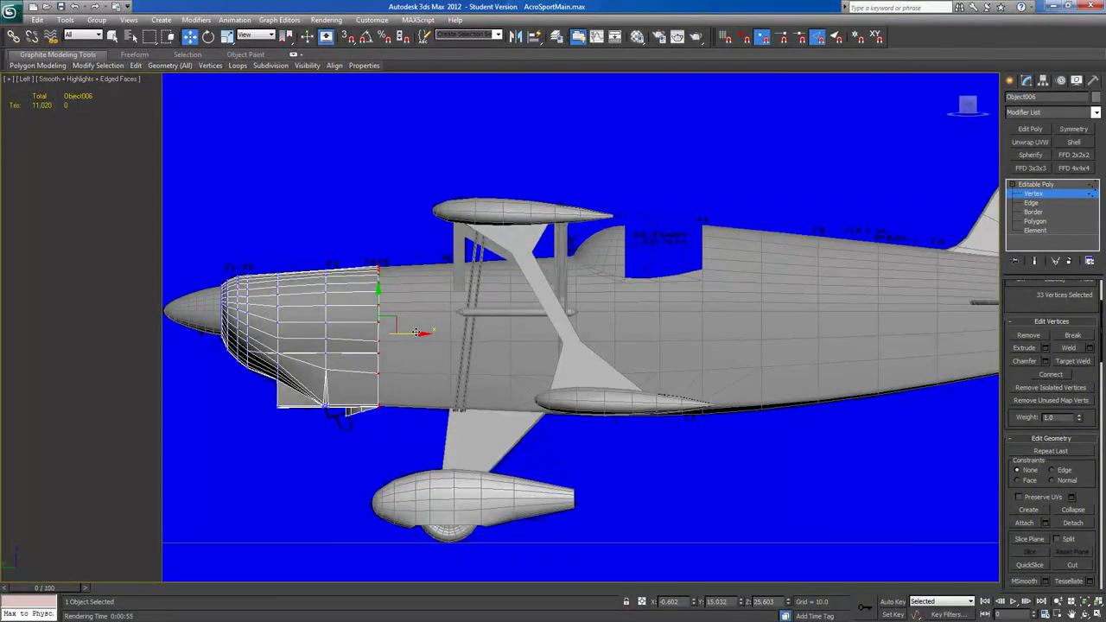
middle_click_drag(415, 332, 367, 335, "alt")
middle_click_drag(369, 353, 467, 293, "alt")
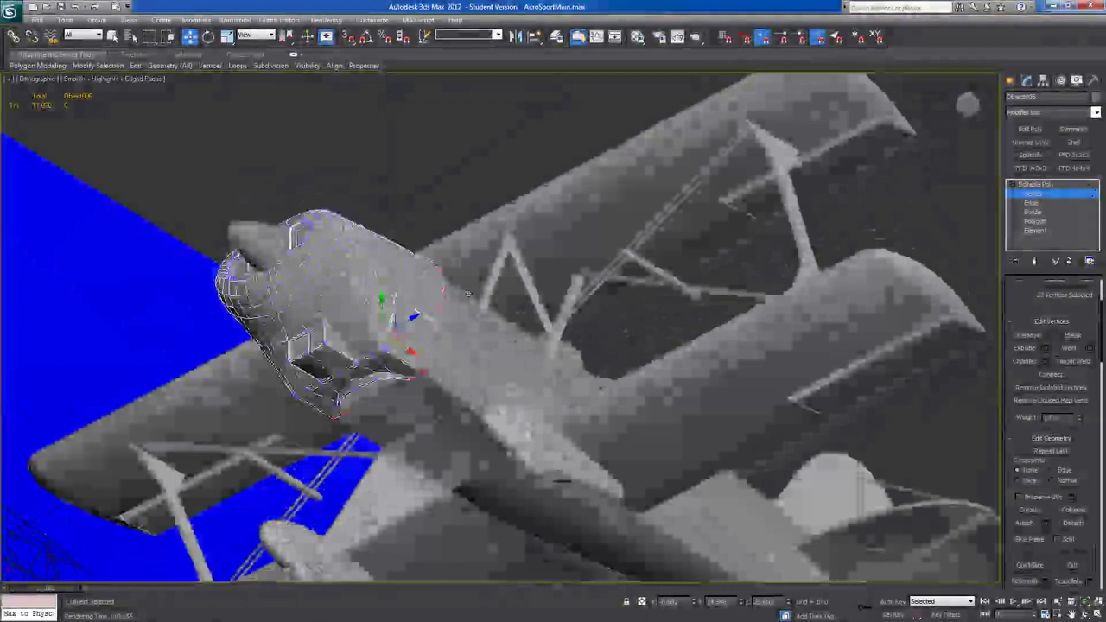
middle_click_drag(468, 294, 705, 322, "alt")
scroll(705, 322, "up", 2)
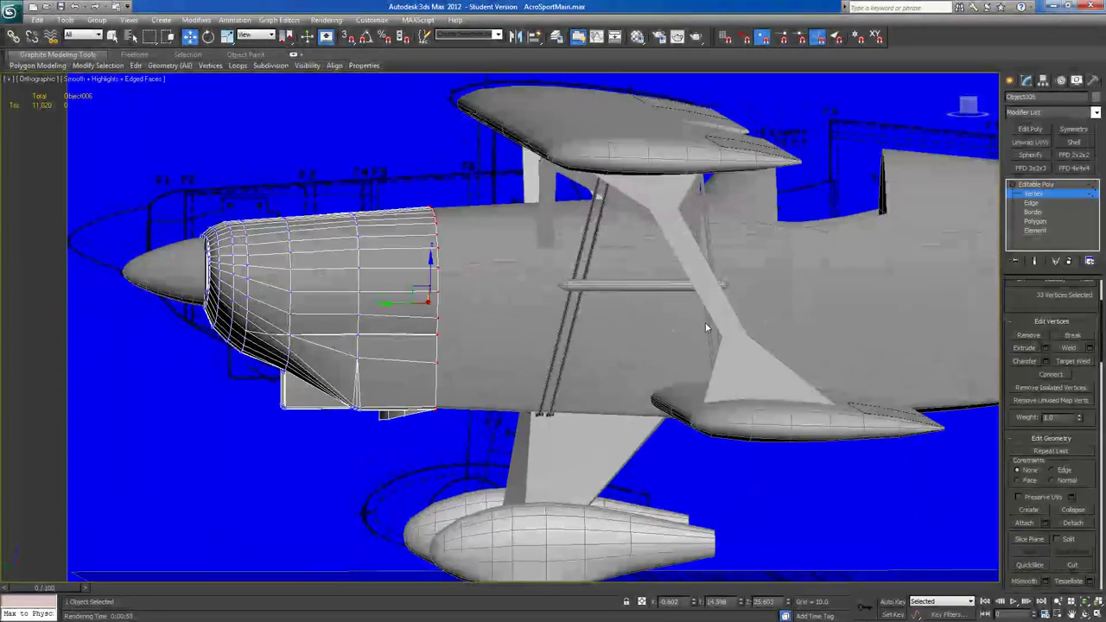
In the left view, select the four vertices along the chamfered strip's lower edge and scale them vertically into a level line.
left_click(970, 107)
scroll(432, 381, "up", 8)
middle_click_drag(371, 394, 326, 418)
scroll(325, 418, "up", 8)
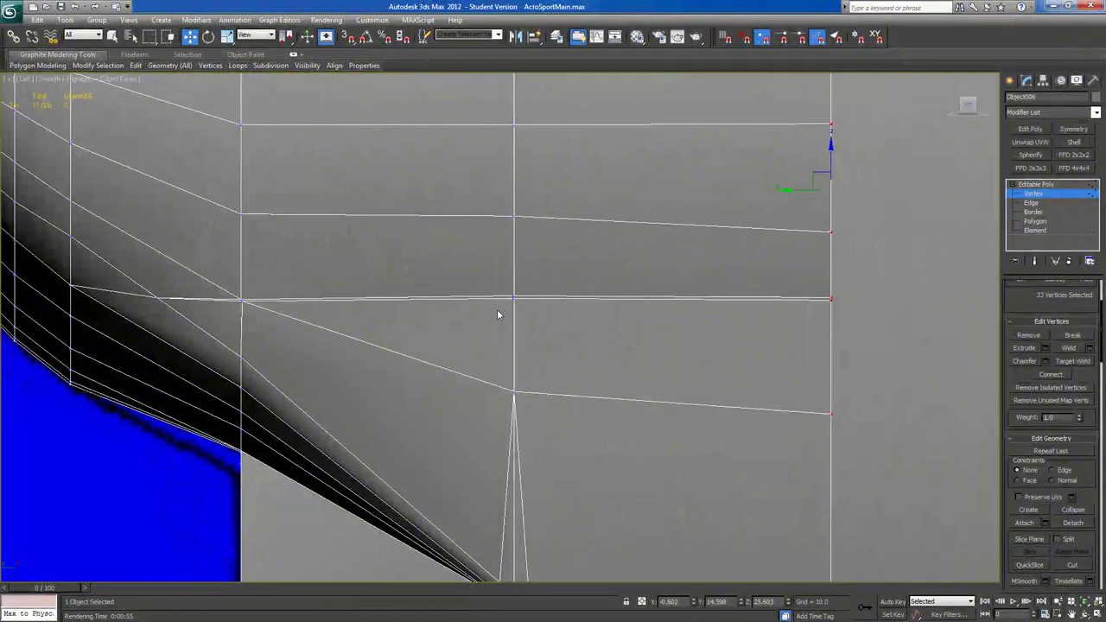
left_click(514, 298)
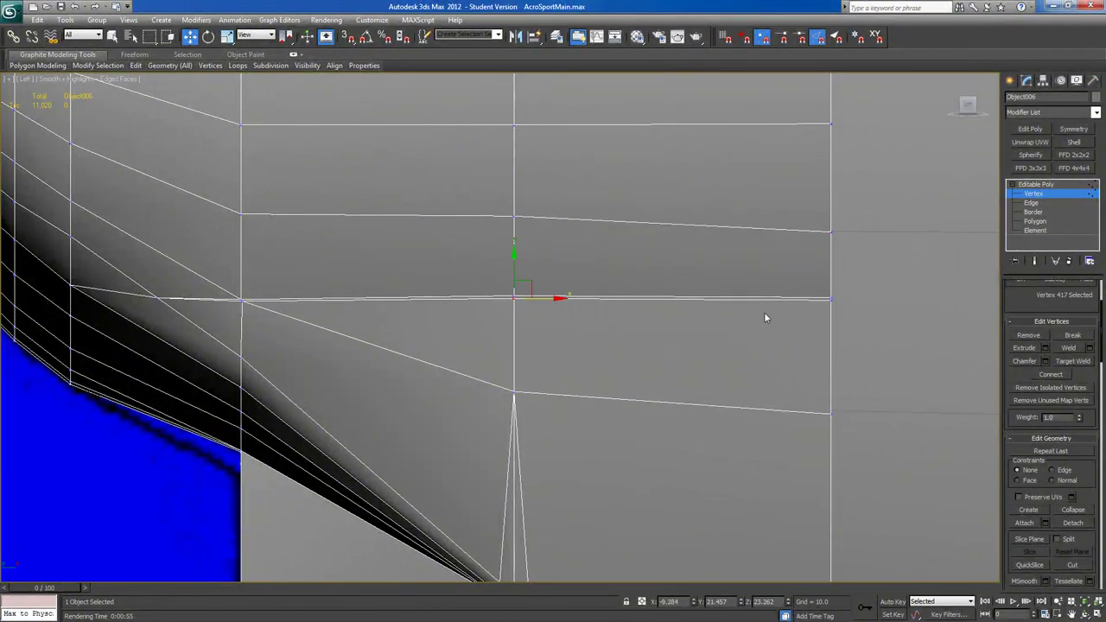
left_click(242, 301, "ctrl")
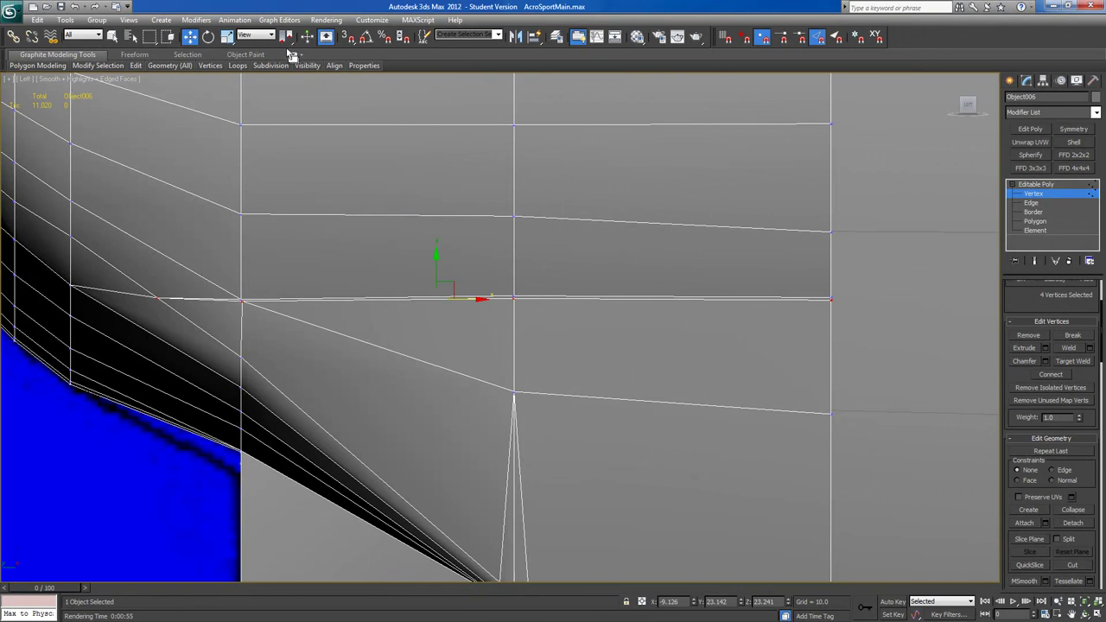
left_click(227, 39)
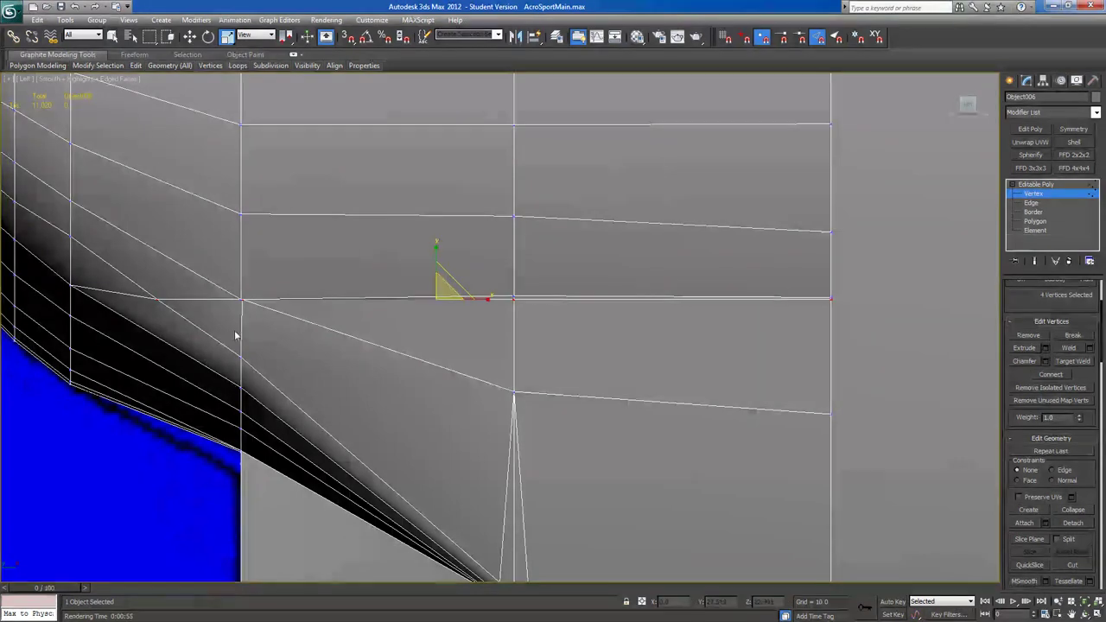
In the left view, select the three vertices along the chamfered strip's upper edge and scale them vertically into a level line.
left_click(239, 299)
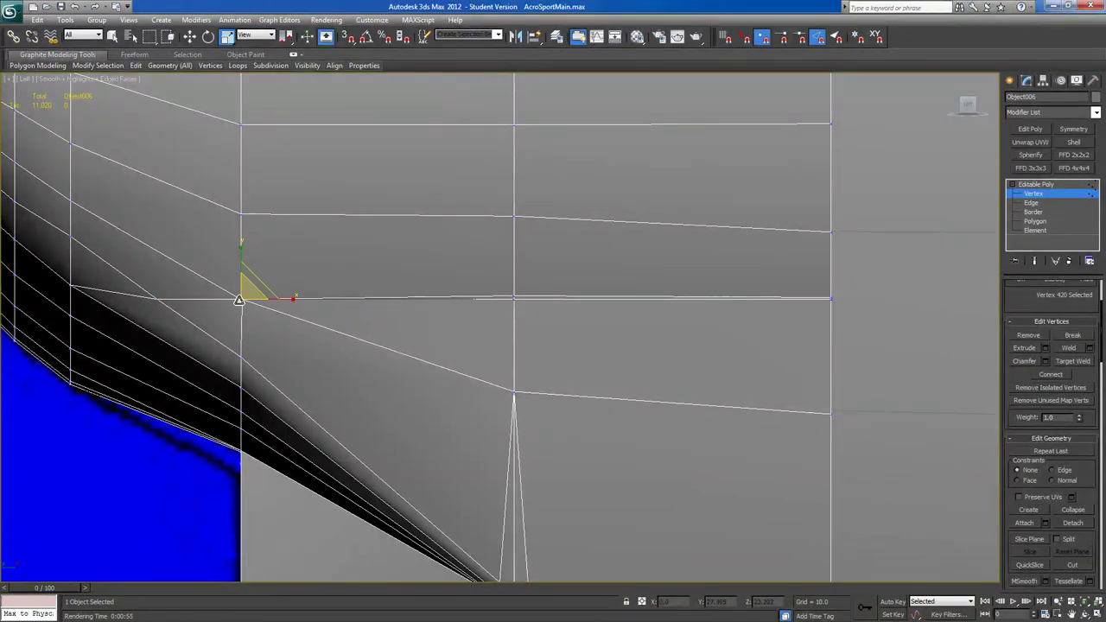
left_click(514, 296, "ctrl")
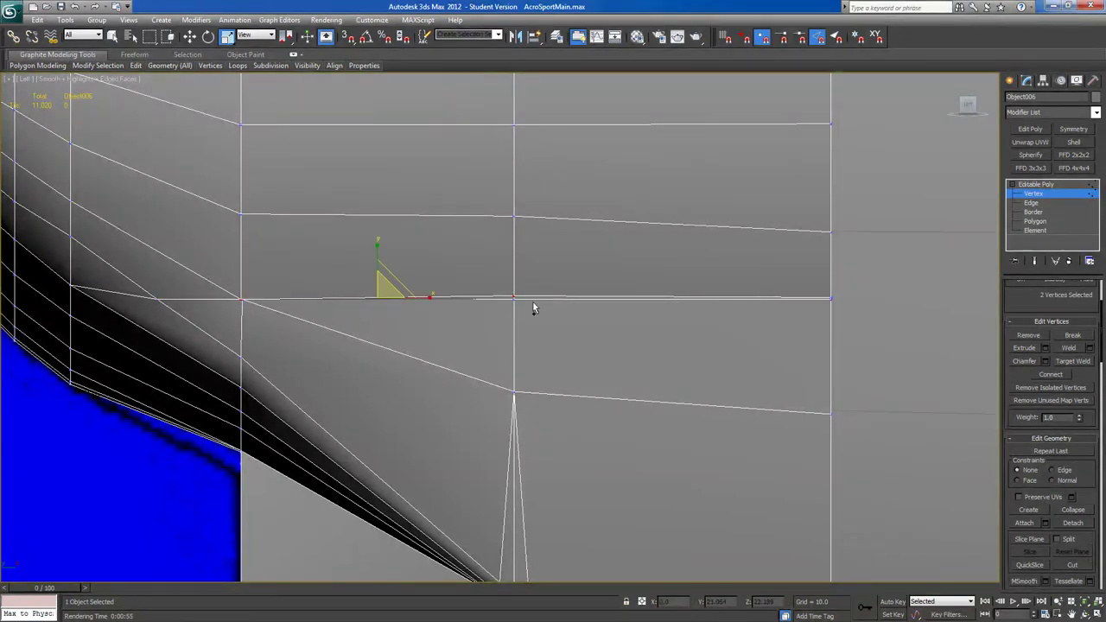
left_click(830, 296, "ctrl")
left_click_drag(527, 243, 459, 312)
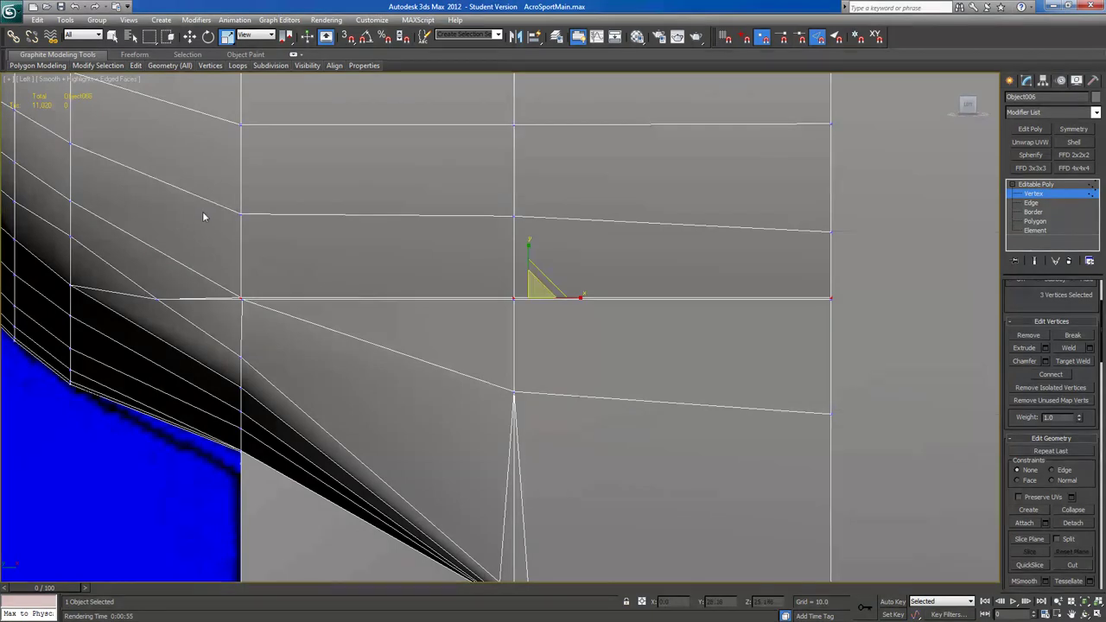
Nudge the vertex at the chamfered strip's front tip and lower the group of vertices on the cowling's underside at the scoop's front.
left_click(153, 300)
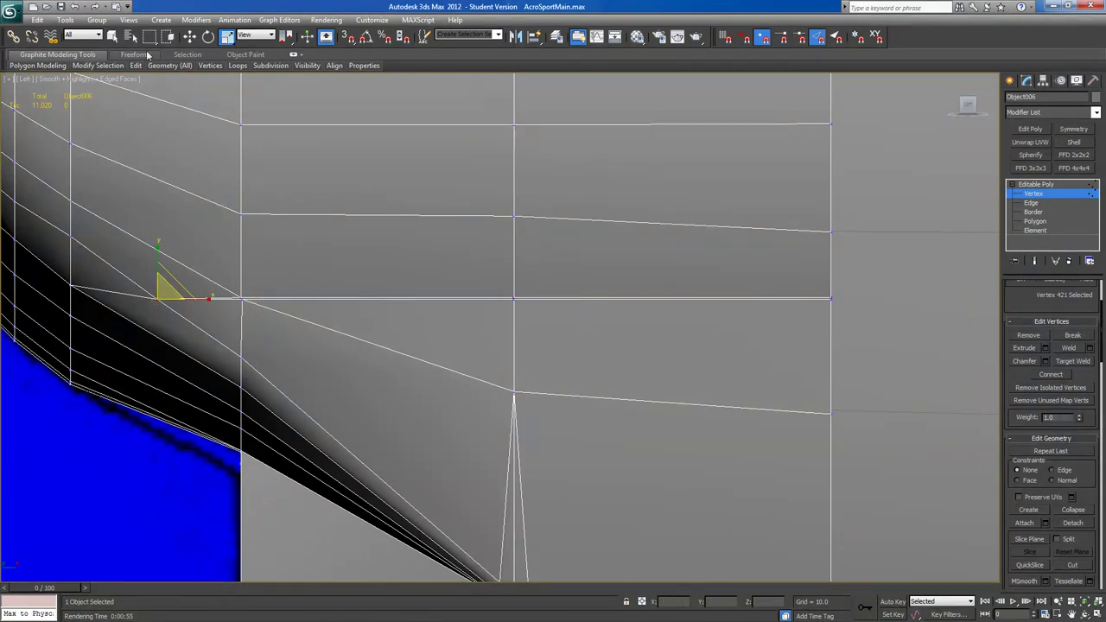
left_click(189, 36)
left_click_drag(157, 261, 156, 259)
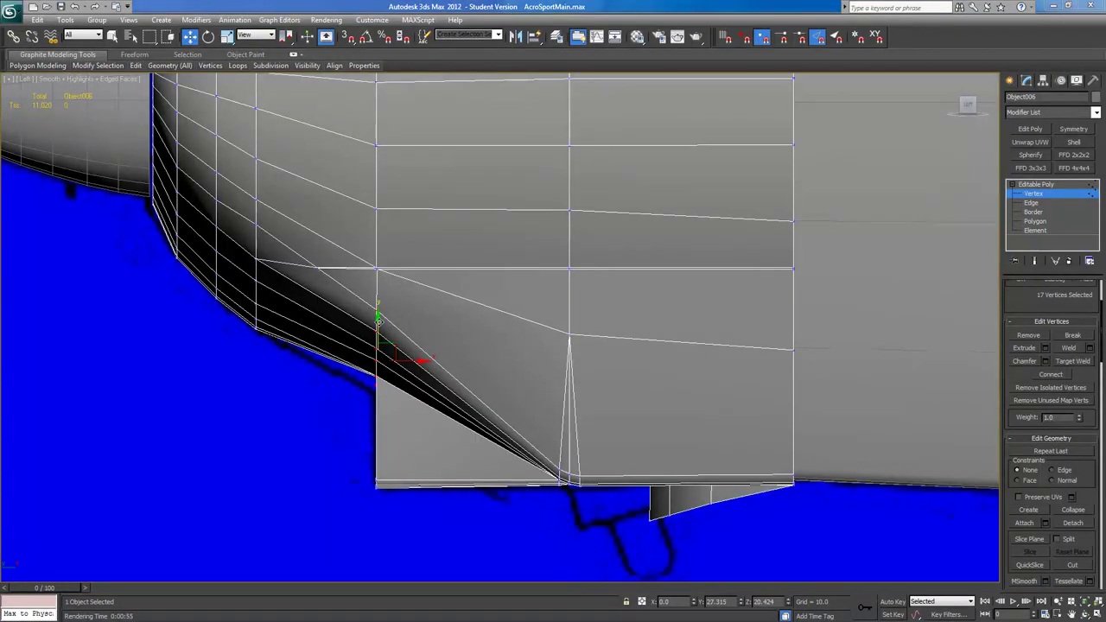
left_click_drag(378, 321, 378, 340)
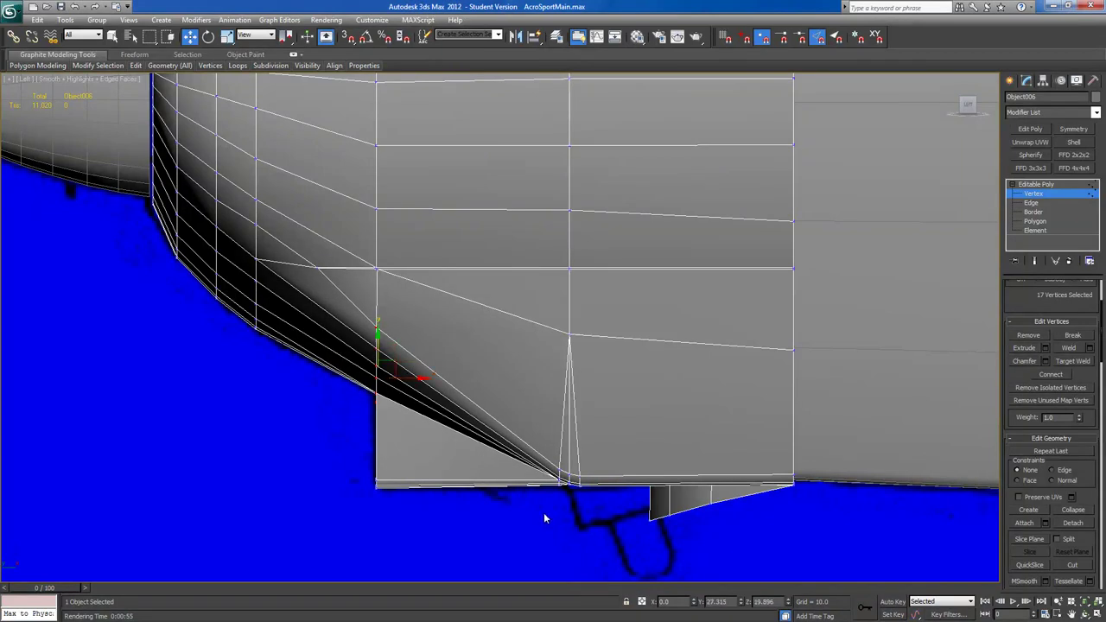
Select the vertices at the scoop's rear end along the cowling's underside crease and hide every object except the cowling.
left_click_drag(544, 509, 566, 446)
middle_click_drag(592, 435, 326, 371)
scroll(385, 366, "down", 3)
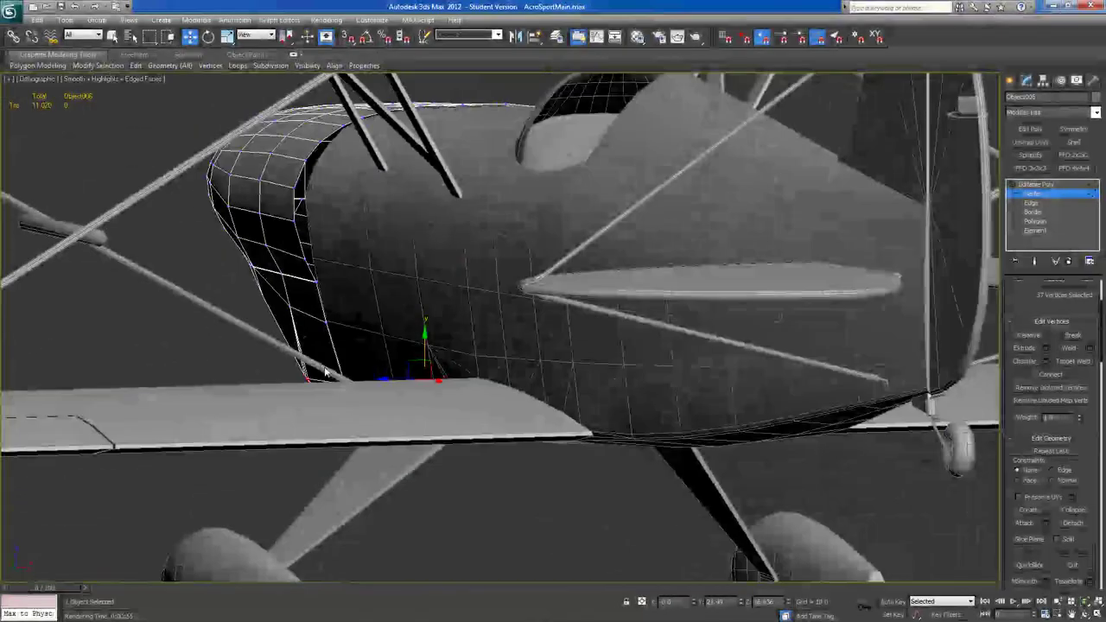
right_click(313, 236)
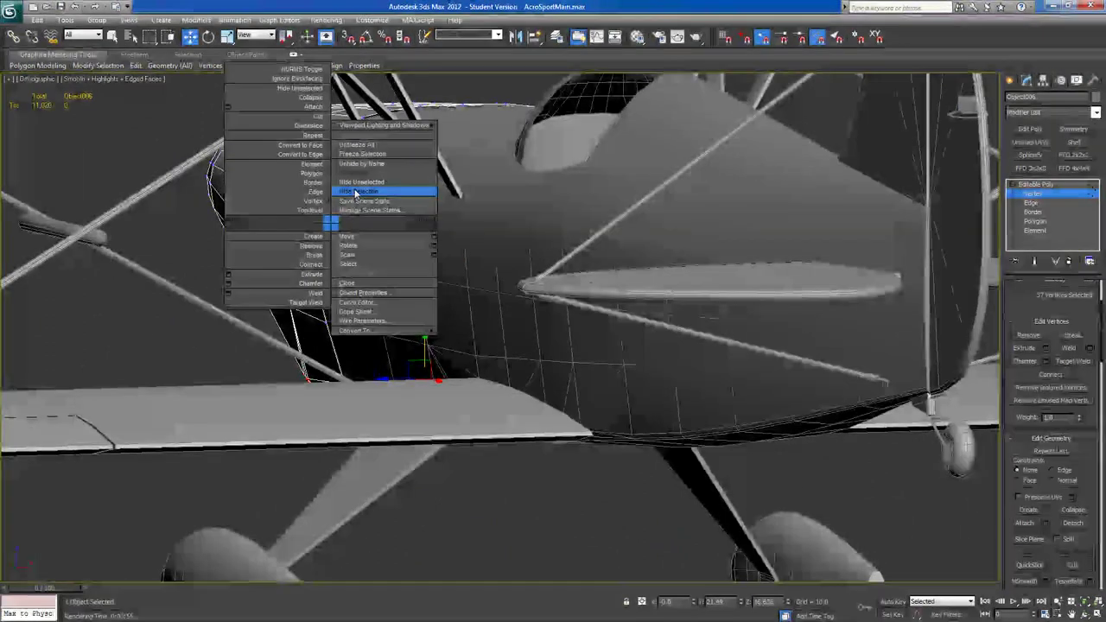
left_click(363, 187)
middle_click_drag(409, 257, 507, 202, "alt")
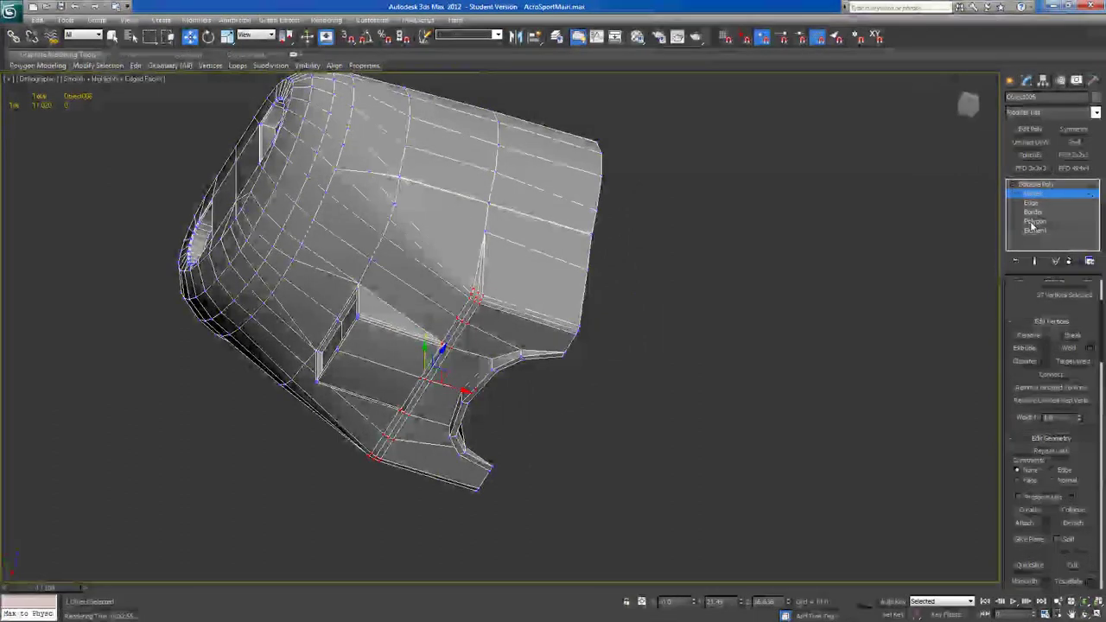
Switch to Polygon mode and start selecting the bottom and side polygons of the air scoop under the cowling.
left_click(1035, 221)
left_click(353, 345)
mouse_move(345, 352)
middle_mouse_down("alt")
mouse_move(375, 373)
mouse_move(401, 343)
mouse_move(343, 340)
middle_mouse_up("alt")
left_click(331, 354, "ctrl")
left_click(329, 331, "ctrl")
left_click(330, 331, "ctrl")
left_click(328, 325, "ctrl")
left_click(338, 315, "ctrl")
middle_click_drag(352, 314, 332, 344, "alt")
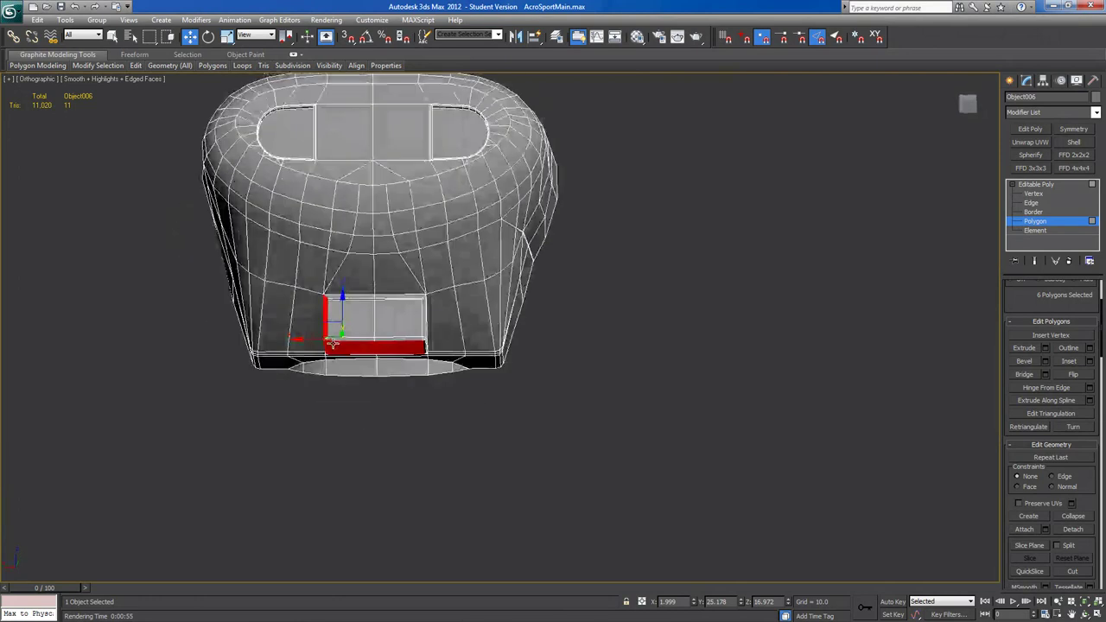
Add the air scoop's front panels and surrounding frame polygons to the selection.
scroll(333, 344, "up", 5)
left_click(285, 267, "ctrl")
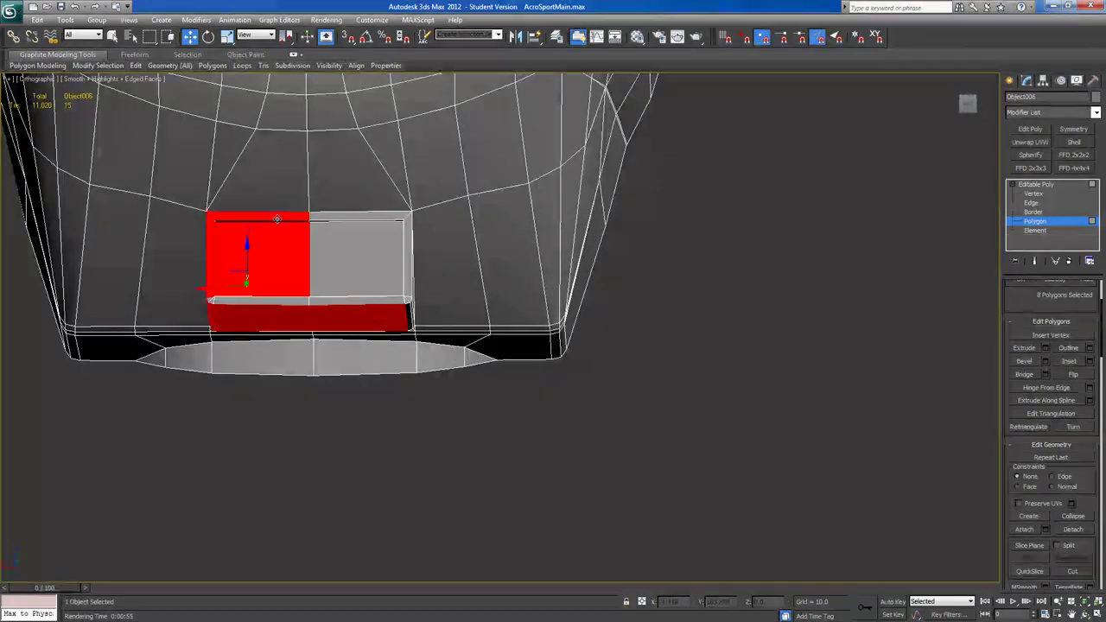
left_click(335, 216, "ctrl")
left_click(410, 234, "ctrl")
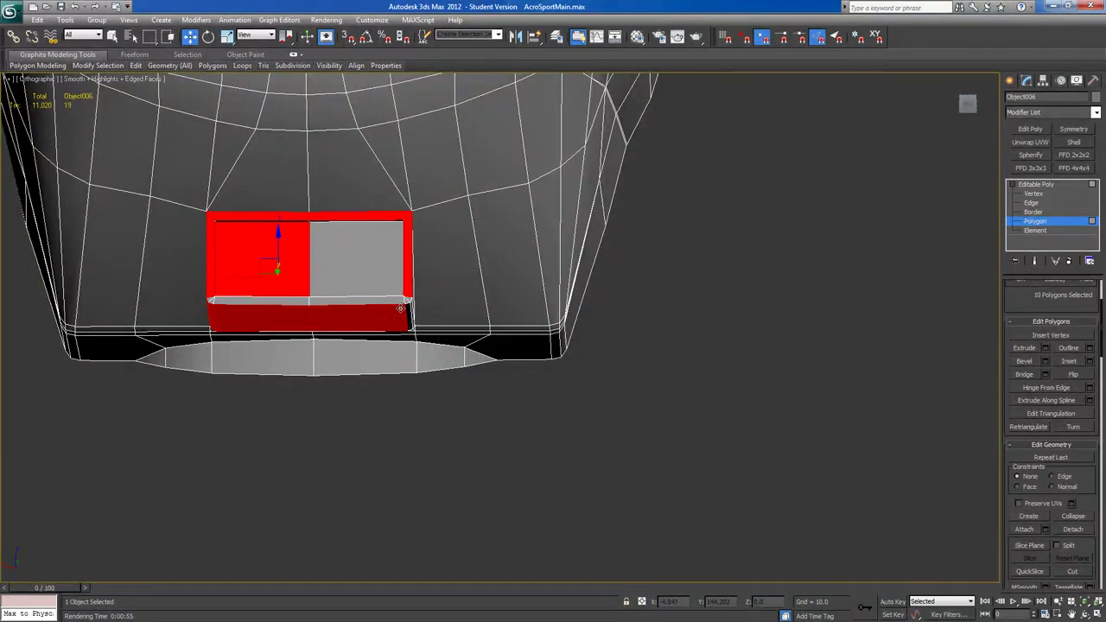
left_click(407, 299, "ctrl")
left_click(399, 300, "ctrl")
left_click(391, 285, "ctrl")
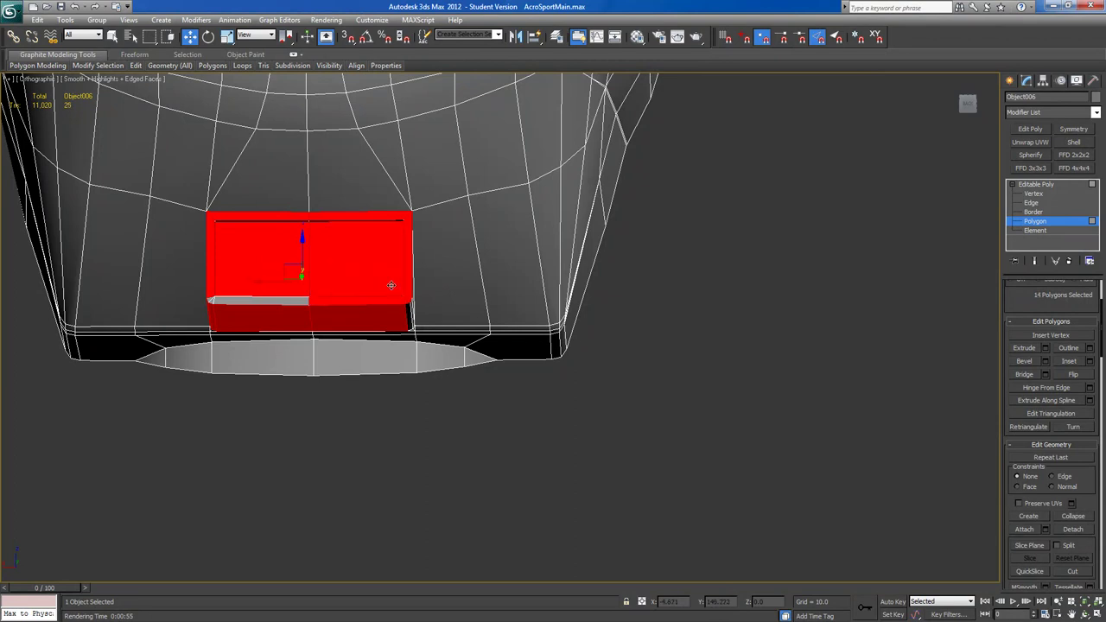
left_click(218, 301, "ctrl")
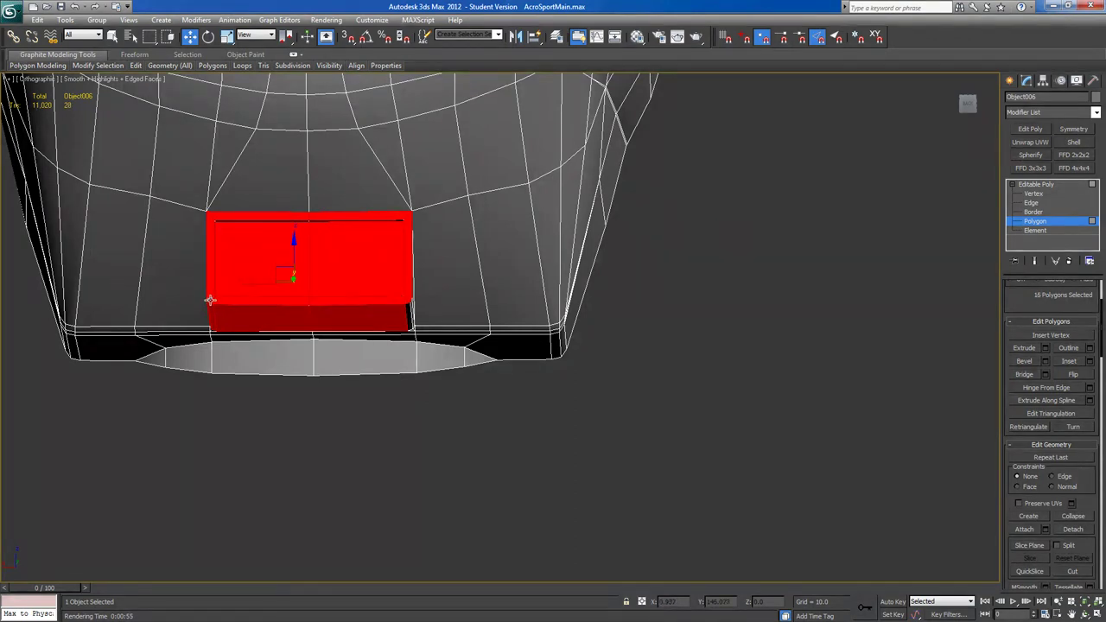
left_click(209, 300, "ctrl")
middle_click_drag(208, 299, 161, 298, "alt")
left_click(220, 278, "ctrl")
middle_click_drag(220, 279, 241, 262, "alt")
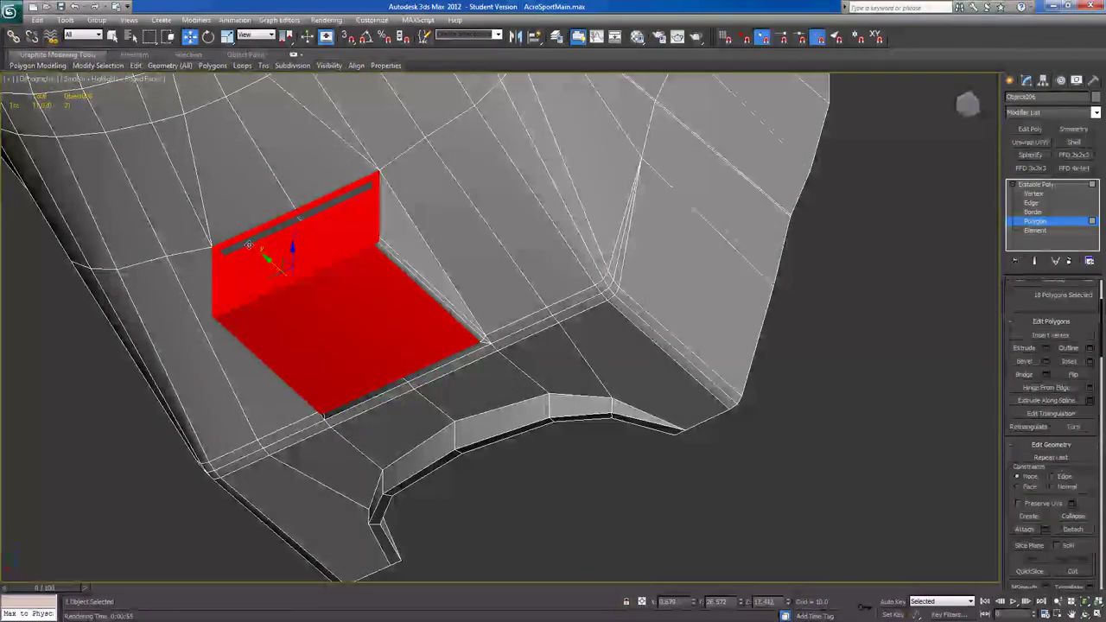
Extend the selection along the polygon loop through the scoop's opening and deselect the stray polygons outside the scoop.
left_click(246, 242, "shift")
left_click(241, 193, "alt")
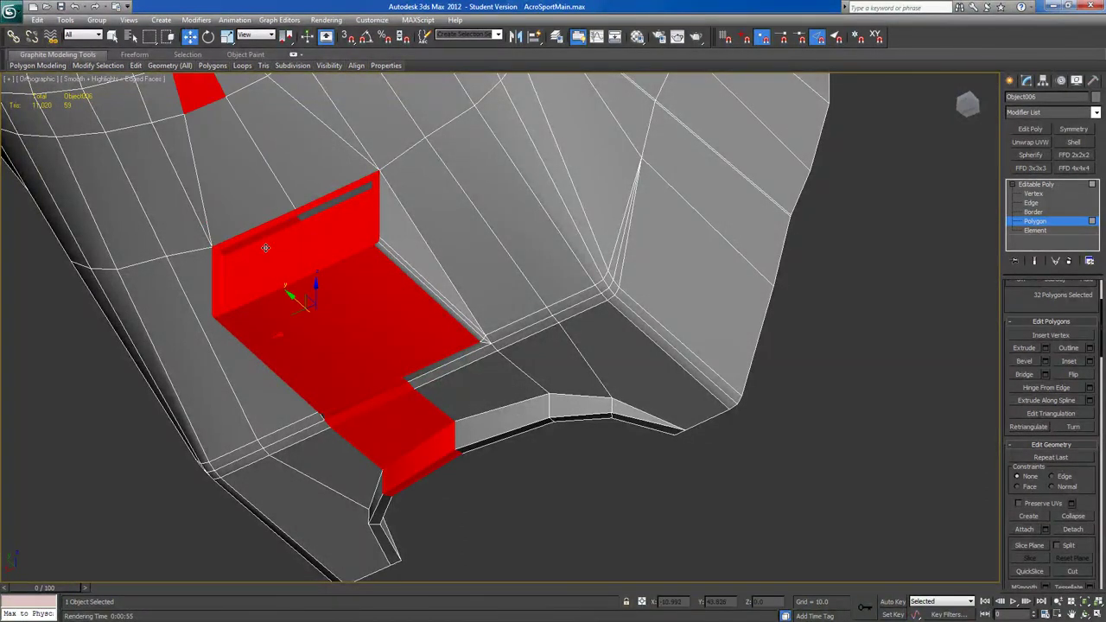
scroll(283, 299, "down", 6)
left_click_drag(289, 318, 423, 167)
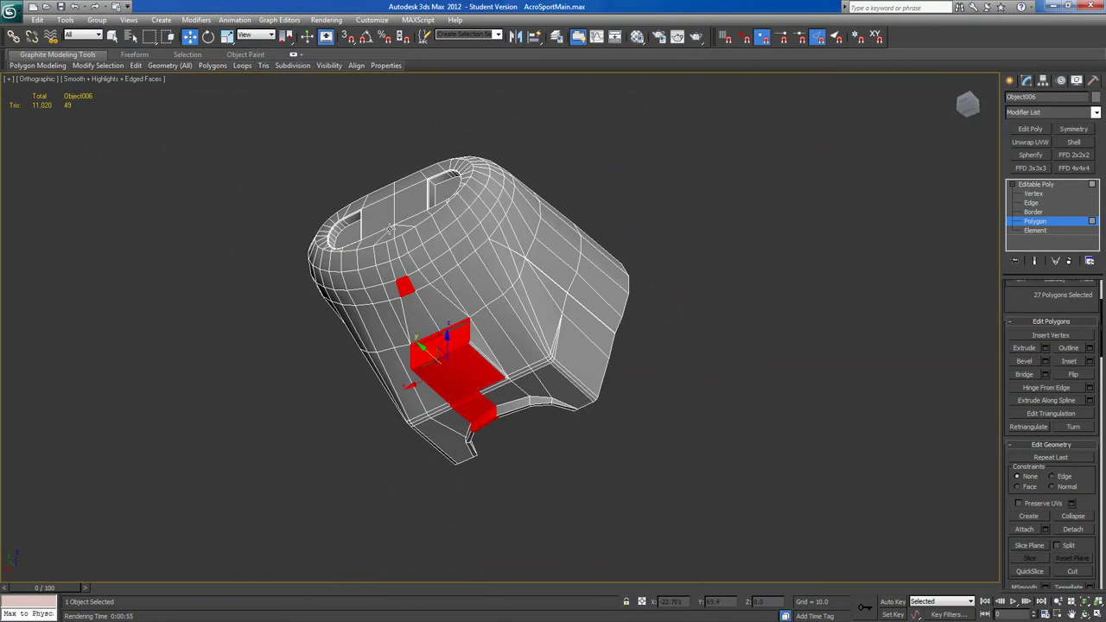
left_click(405, 297, "alt")
mouse_move(457, 474)
left_mouse_down("alt")
mouse_move(520, 403)
mouse_move(451, 456)
left_mouse_up("alt")
Add the missing polygons on the scoop's underside and along its rear edge to the selection.
left_click(453, 394, "ctrl")
left_click(469, 375, "ctrl")
middle_click_drag(469, 375, 619, 355, "alt")
scroll(467, 400, "up", 5)
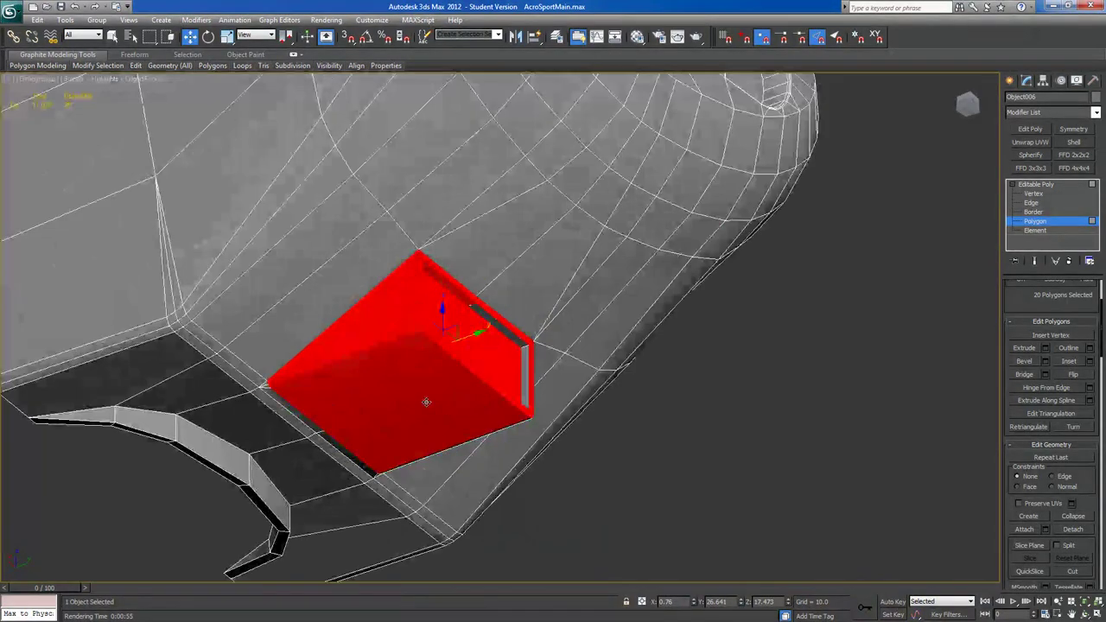
left_click(270, 392, "ctrl")
left_click(370, 468, "ctrl")
middle_click_drag(370, 468, 307, 475, "alt")
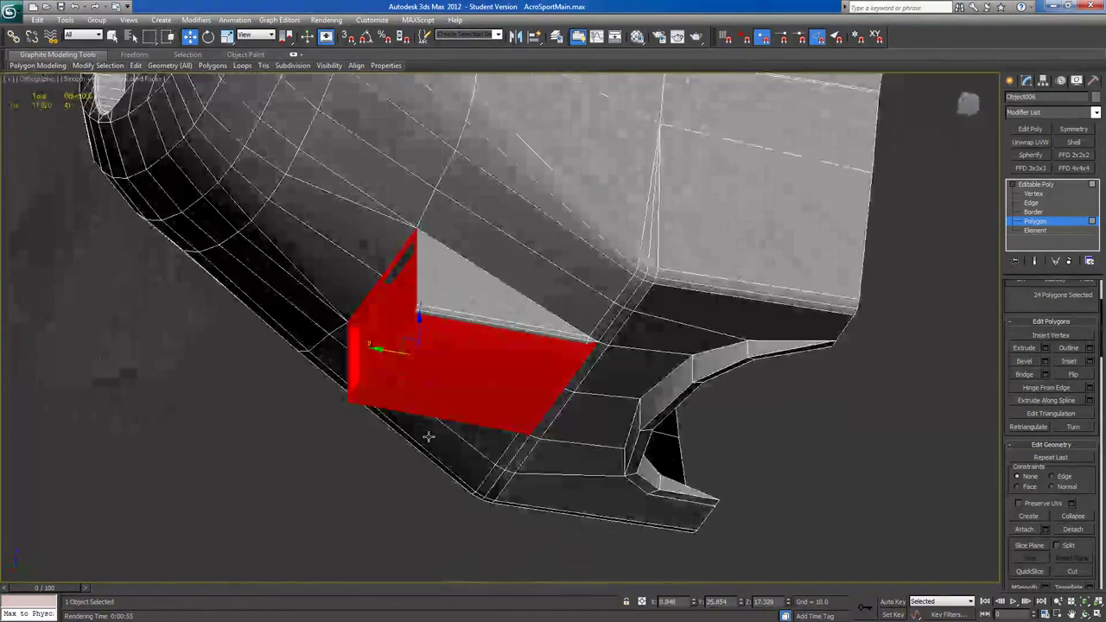
Add the scoop's remaining narrow side and opening polygons to the selection and detach the scoop as a separate object.
left_click(589, 342, "ctrl")
left_click(588, 340, "ctrl")
left_click(580, 337, "ctrl")
left_click(576, 339, "ctrl")
left_click(564, 331, "ctrl")
middle_click_drag(564, 331, 626, 470, "alt")
left_click(535, 291, "ctrl")
left_click(548, 320, "ctrl")
left_click(503, 393, "ctrl")
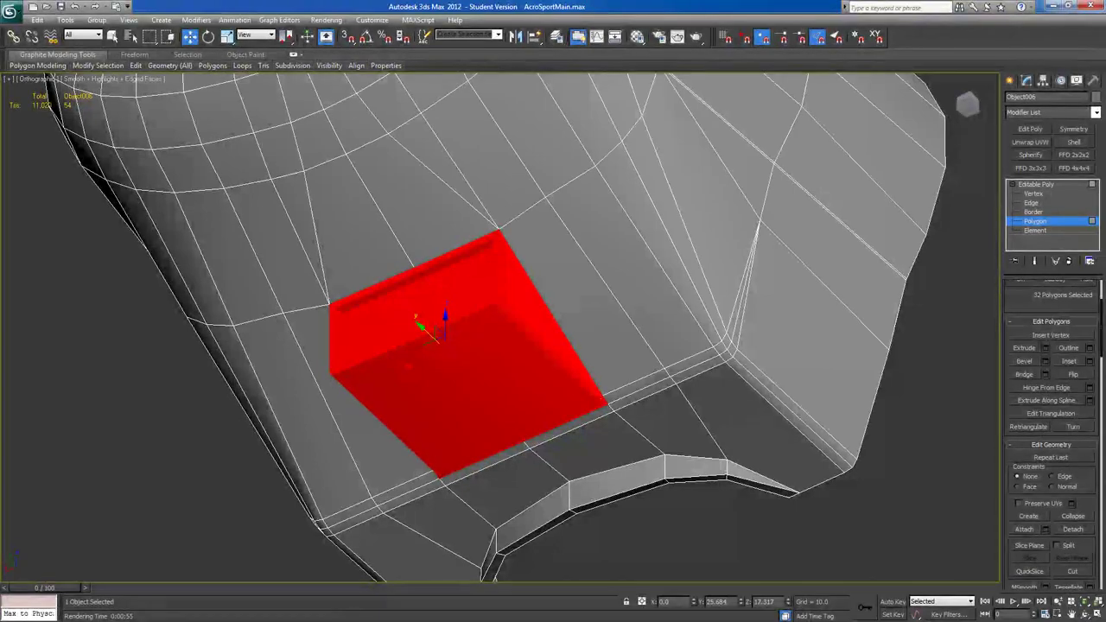
left_click(1072, 529)
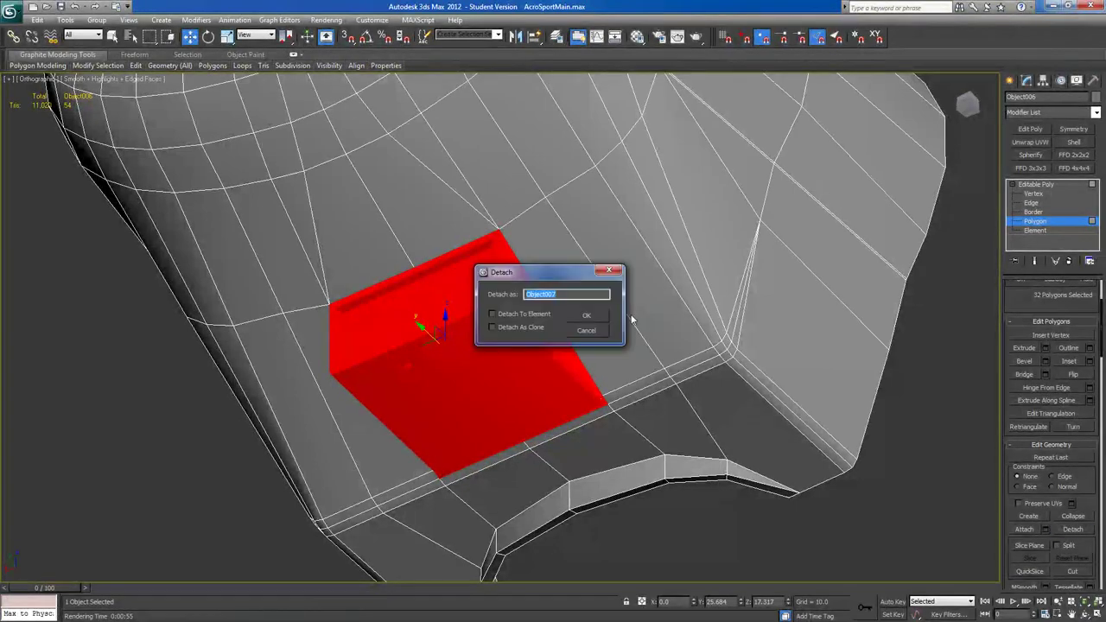
left_click(587, 316)
middle_click_drag(658, 501, 671, 400)
left_click(604, 400)
left_click(544, 423, "ctrl")
left_click(503, 462, "ctrl")
left_click(505, 475, "ctrl")
left_click(513, 489, "ctrl")
Select the loop of wall polygons around the arched cutout at the cowling's rear and add its narrow rim polygons.
left_click(513, 489)
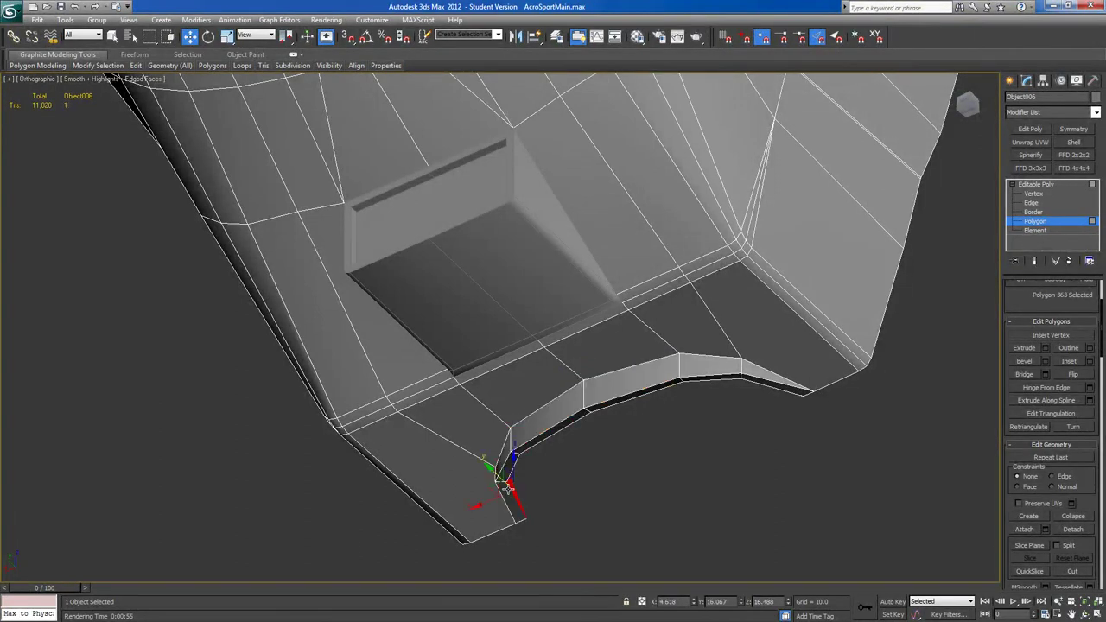
left_click(507, 484, "shift")
middle_click_drag(511, 493, 489, 480, "alt")
left_click(469, 447, "ctrl")
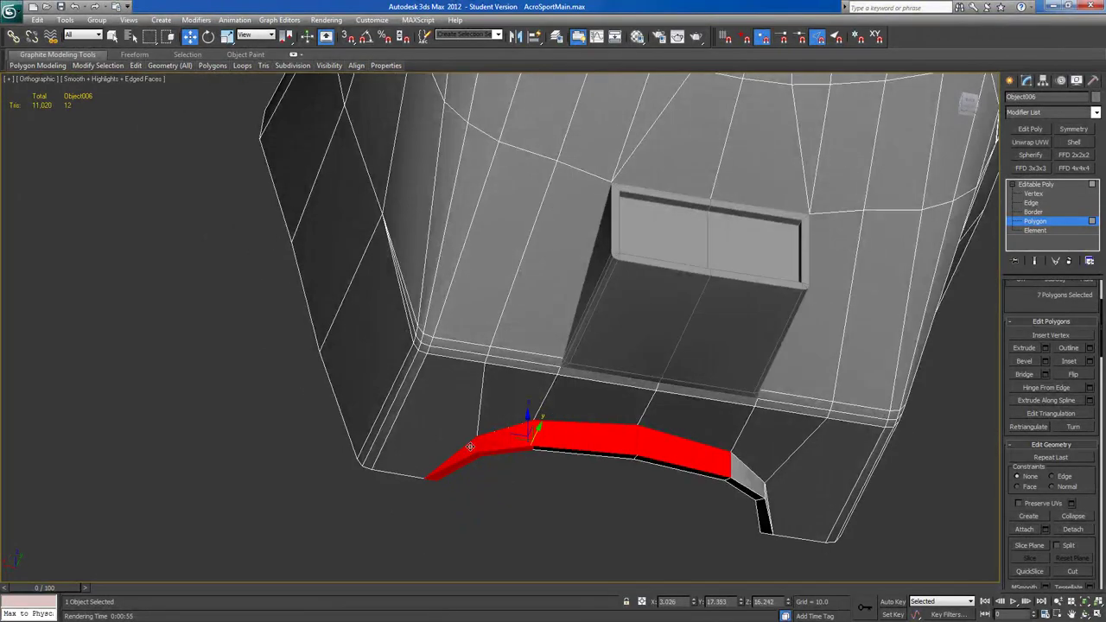
left_click(543, 448, "ctrl")
left_click(643, 459, "ctrl")
left_click(750, 494, "ctrl")
left_click(762, 510, "ctrl")
Add the remaining inner polygons of the arched cutout's rim to the selection and detach the rim as a separate object.
middle_click_drag(762, 517, 837, 294, "alt")
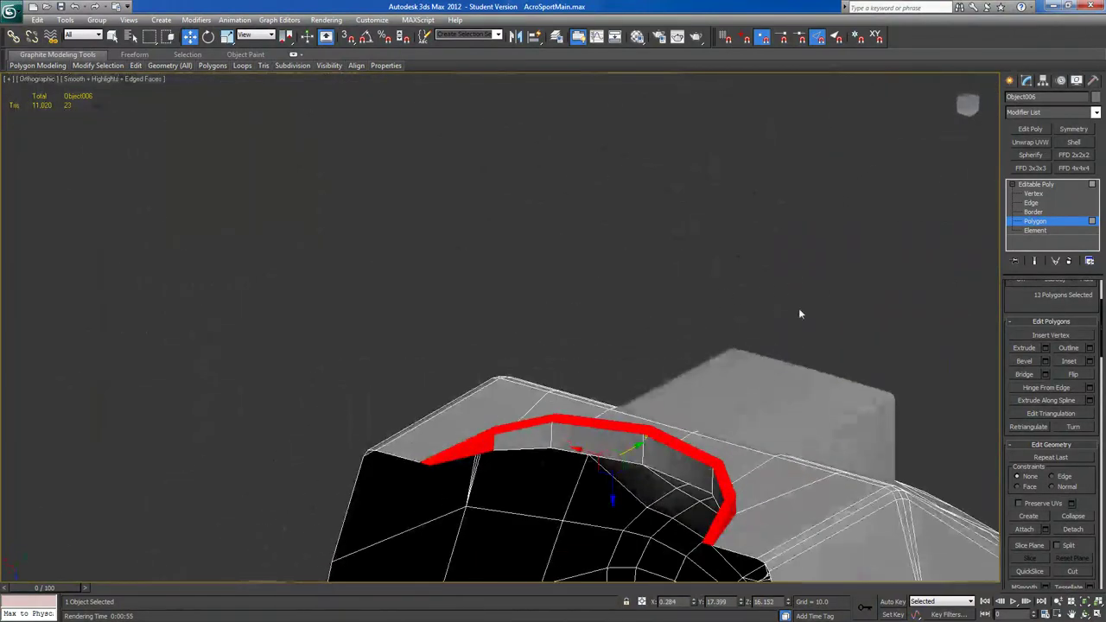
left_click(540, 436, "ctrl")
left_click(605, 446, "ctrl")
left_click(644, 457, "ctrl")
middle_click_drag(650, 467, 738, 519, "alt")
left_click(714, 443, "ctrl")
left_click(759, 450, "ctrl")
left_click(1070, 533)
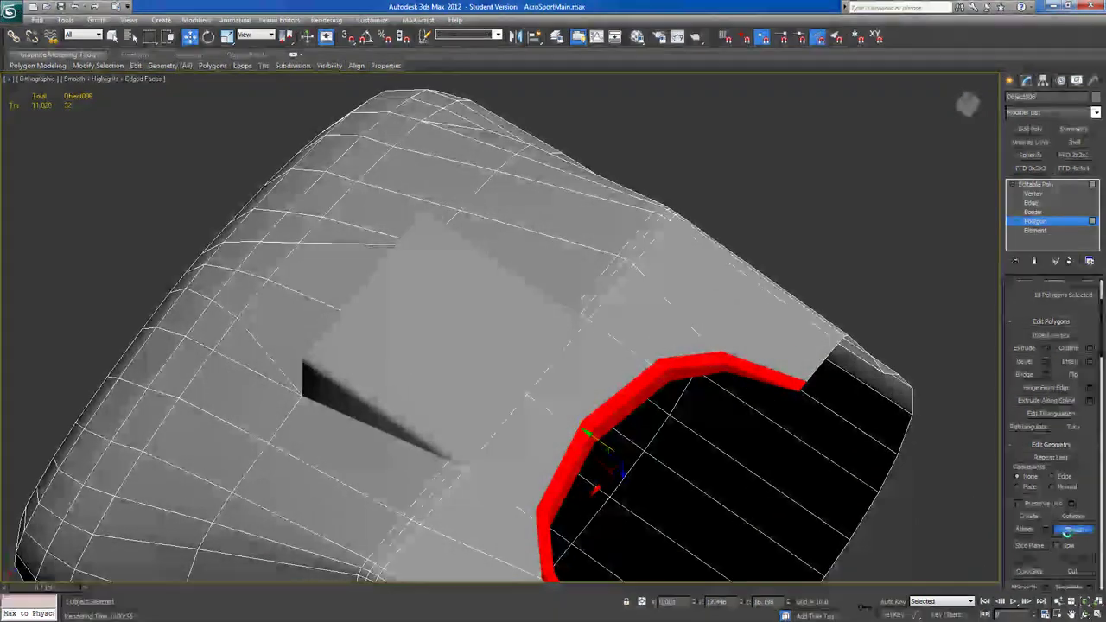
left_click(585, 316)
Select the recessed back polygons of both rounded air intakes on the cowling's front face.
middle_click_drag(634, 344, 712, 431)
scroll(666, 303, "down", 2)
middle_click_drag(539, 455, 708, 466)
scroll(710, 467, "up", 2)
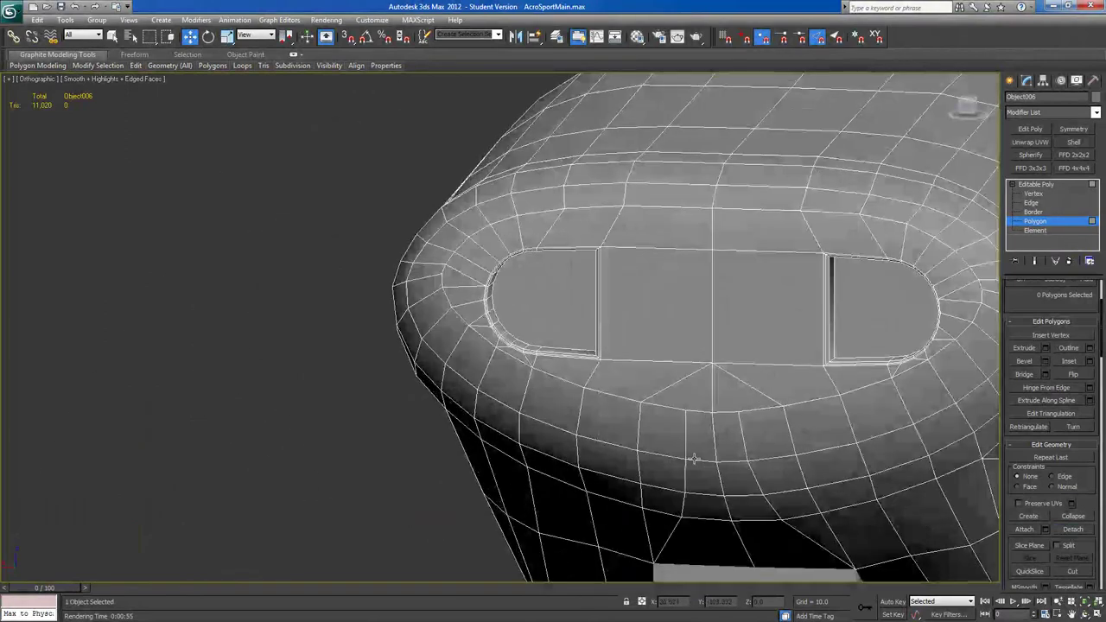
scroll(710, 466, "up", 3)
left_click(598, 326)
middle_click_drag(934, 424, 550, 416)
left_click(778, 314, "ctrl")
left_click(780, 309, "alt")
left_click(816, 302, "ctrl")
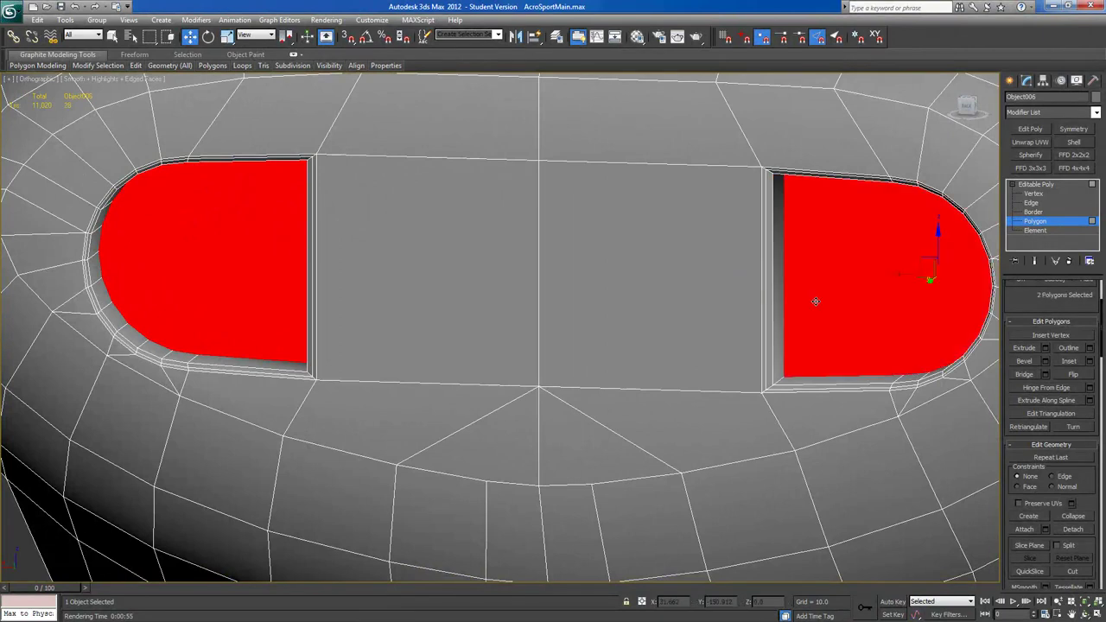
Grow the selection three times to cover the walls of both intakes and detach them as a separate object.
scroll(1030, 313, "up", 3)
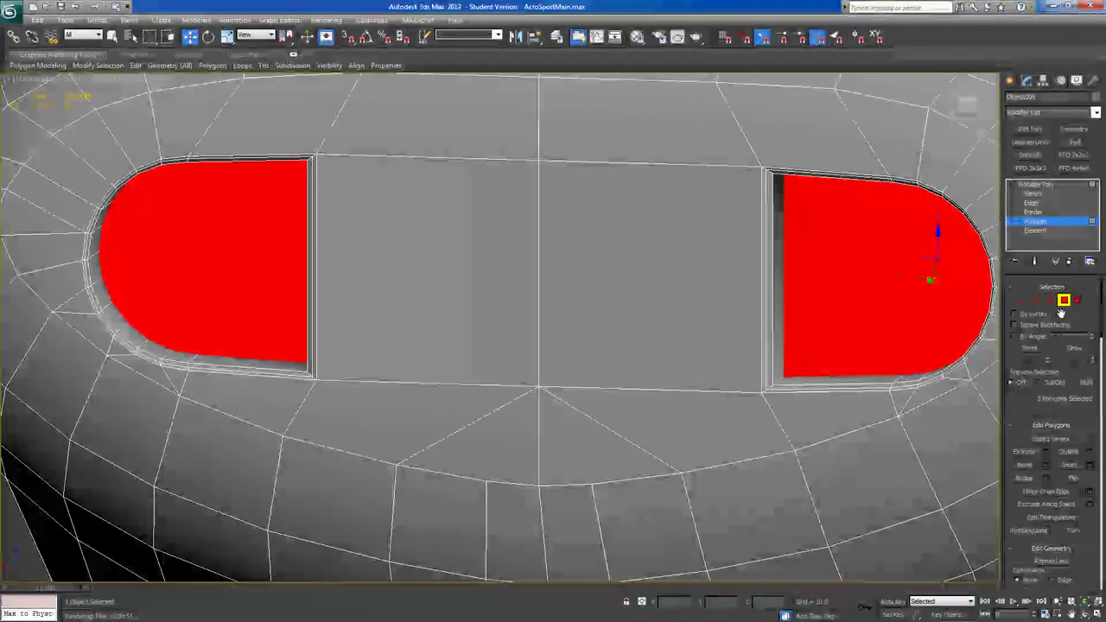
left_click(1072, 348)
left_click(1072, 348)
left_click(1071, 349)
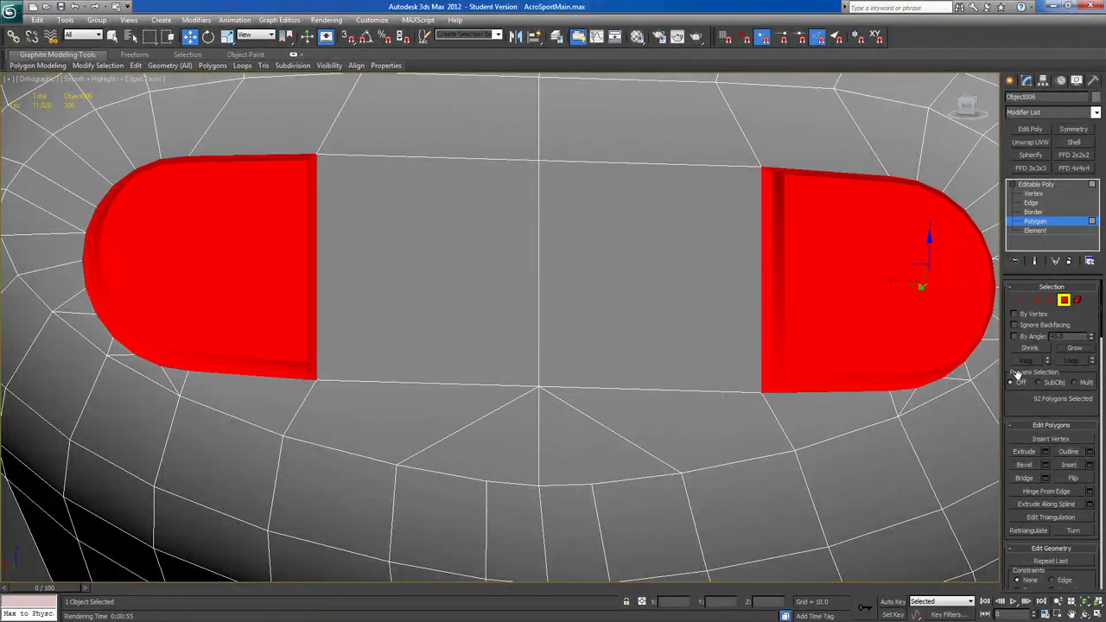
scroll(1024, 428, "down", 3)
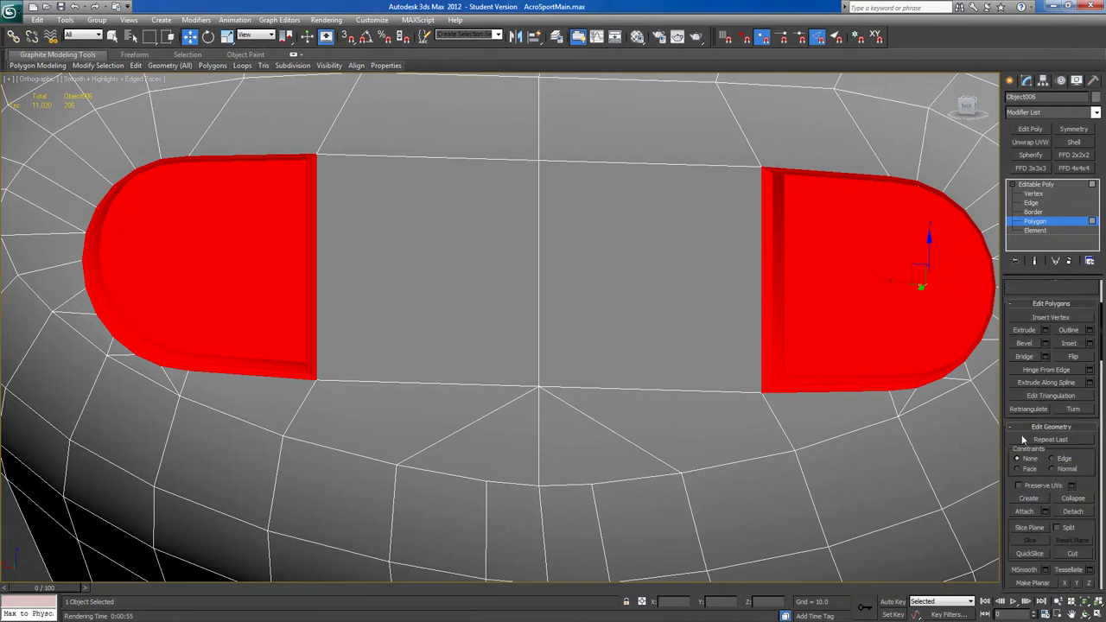
left_click(1071, 511)
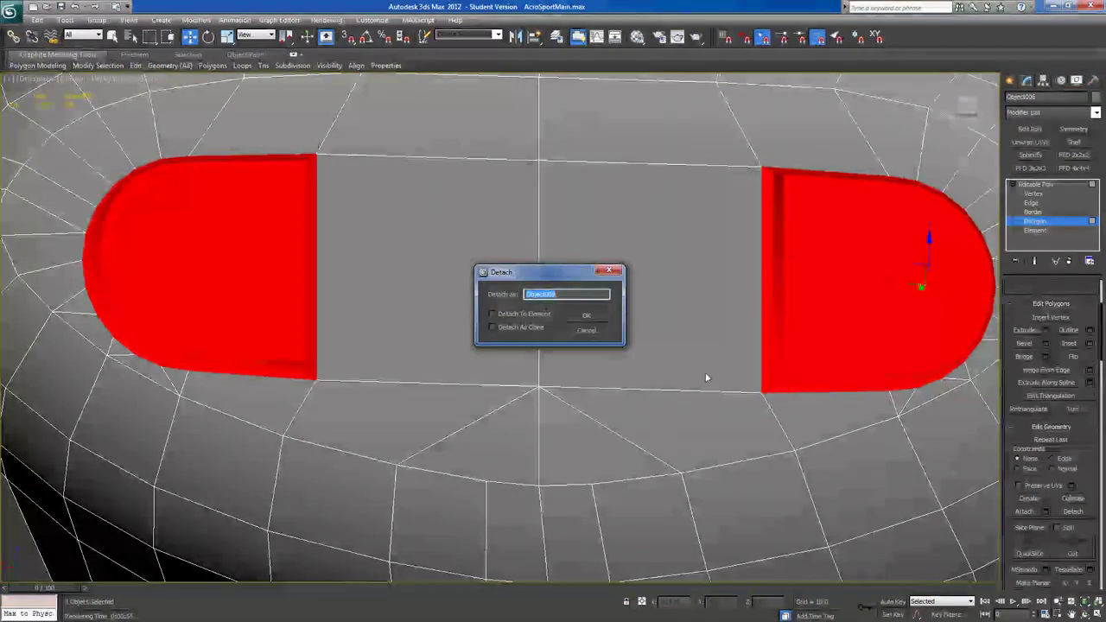
left_click(588, 316)
Hide the unselected detached parts so that only the main cowling shell is shown.
scroll(675, 354, "down", 5)
right_click(640, 287)
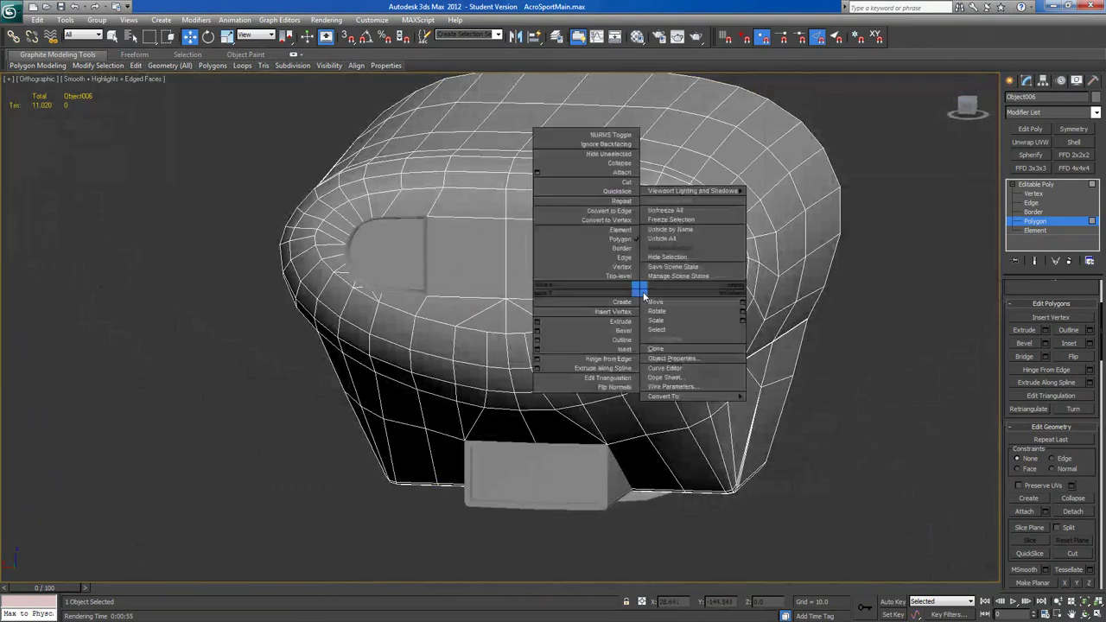
left_click(655, 248)
mouse_move(655, 248)
middle_mouse_down("alt")
mouse_move(622, 217)
mouse_move(514, 289)
mouse_move(568, 289)
mouse_move(518, 298)
mouse_move(457, 358)
mouse_move(565, 306)
mouse_move(644, 297)
mouse_move(659, 279)
mouse_move(661, 295)
middle_mouse_up("alt")
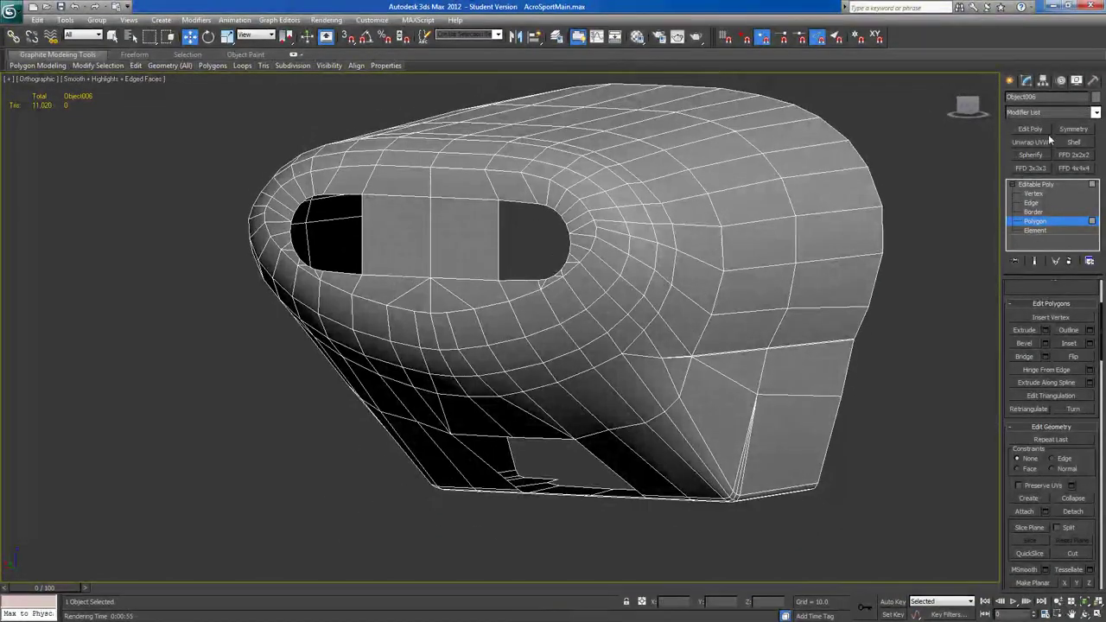
Apply Symmetry to the cowling shell about X with the mirror at X 0, flipped, and a weld threshold of 0.01.
left_click(1042, 185)
left_click(1073, 129)
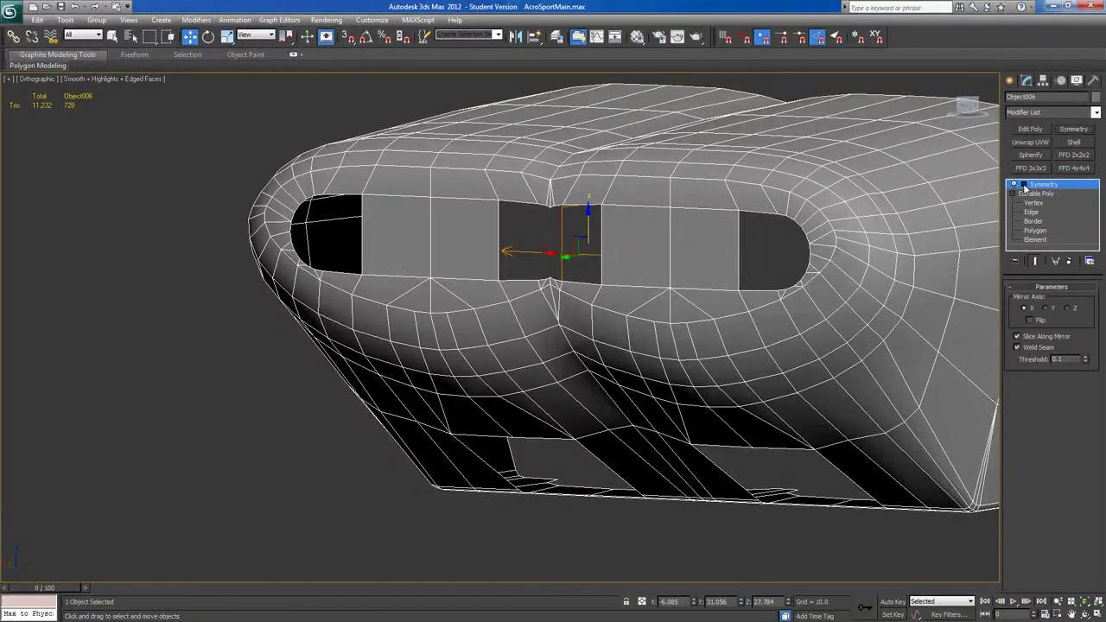
left_click(1023, 185)
left_click(1038, 195)
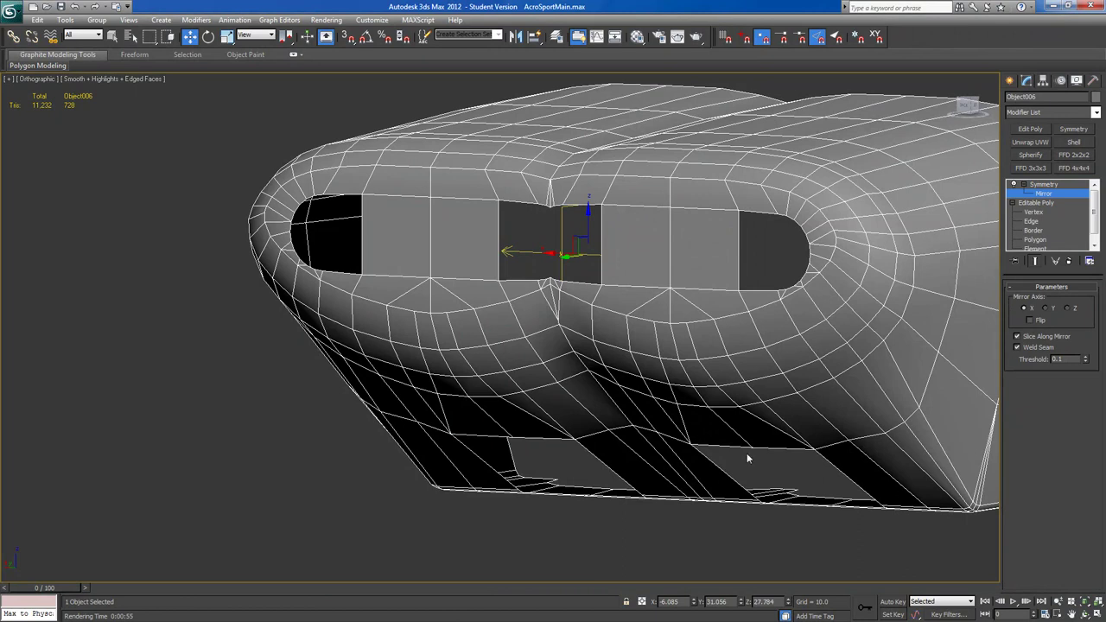
right_click(693, 602)
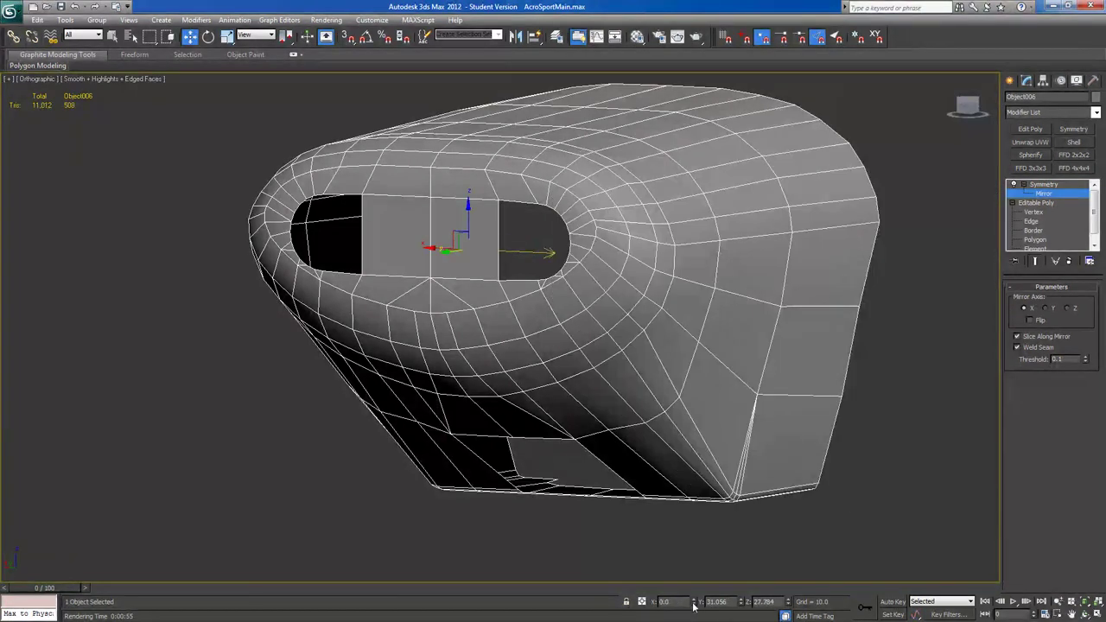
left_click(1029, 320)
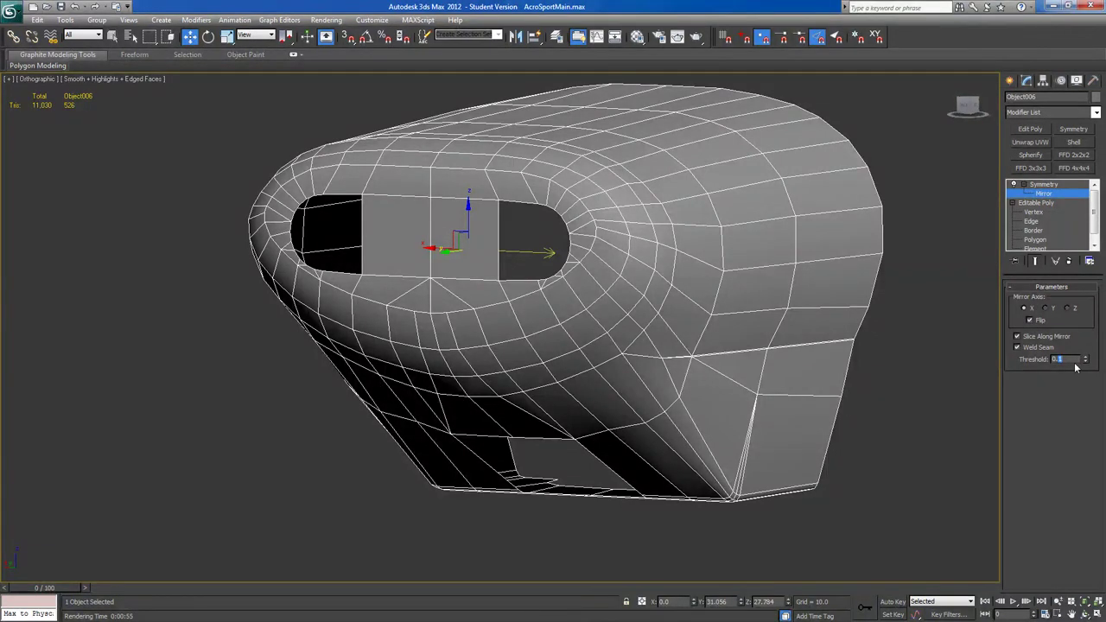
Collapse the Symmetry modifier into the cowling's editable poly.
right_click(1043, 189)
left_click(987, 301)
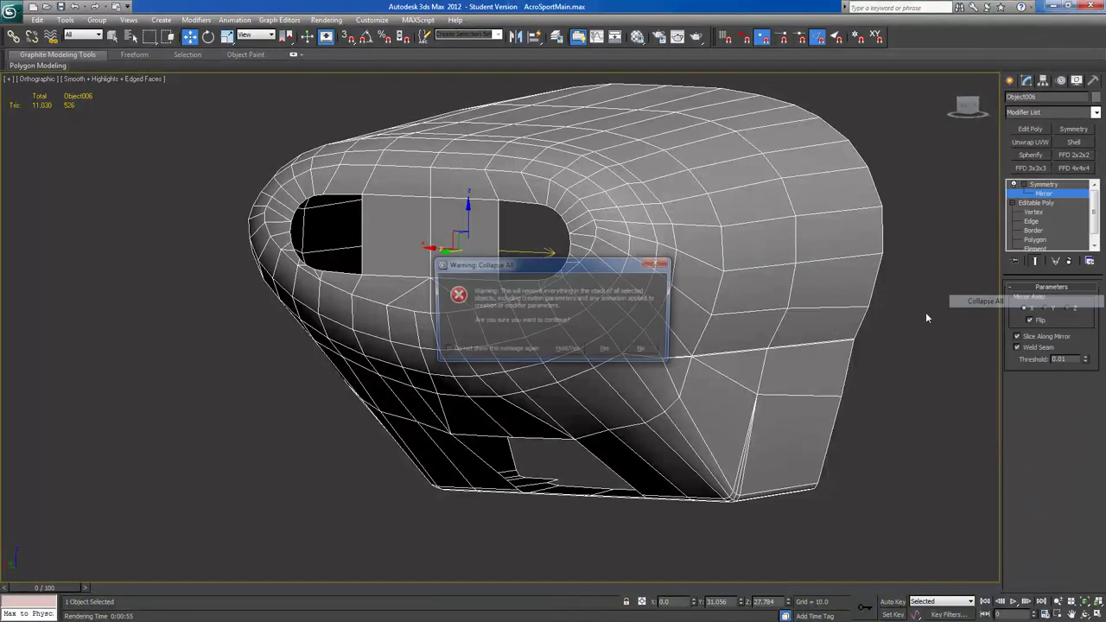
left_click(608, 350)
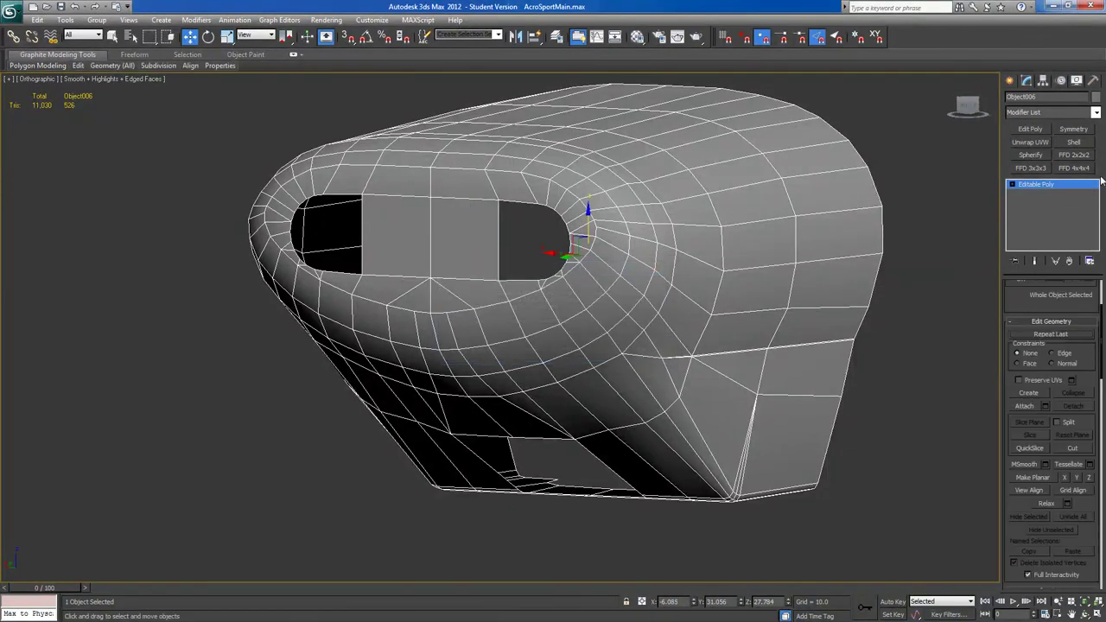
Give the cowling thickness with a Shell modifier, using an inner amount of 0.12 and an outer amount of 0.
middle_click_drag(873, 265, 864, 267, "alt")
middle_click_drag(867, 227, 851, 218, "alt")
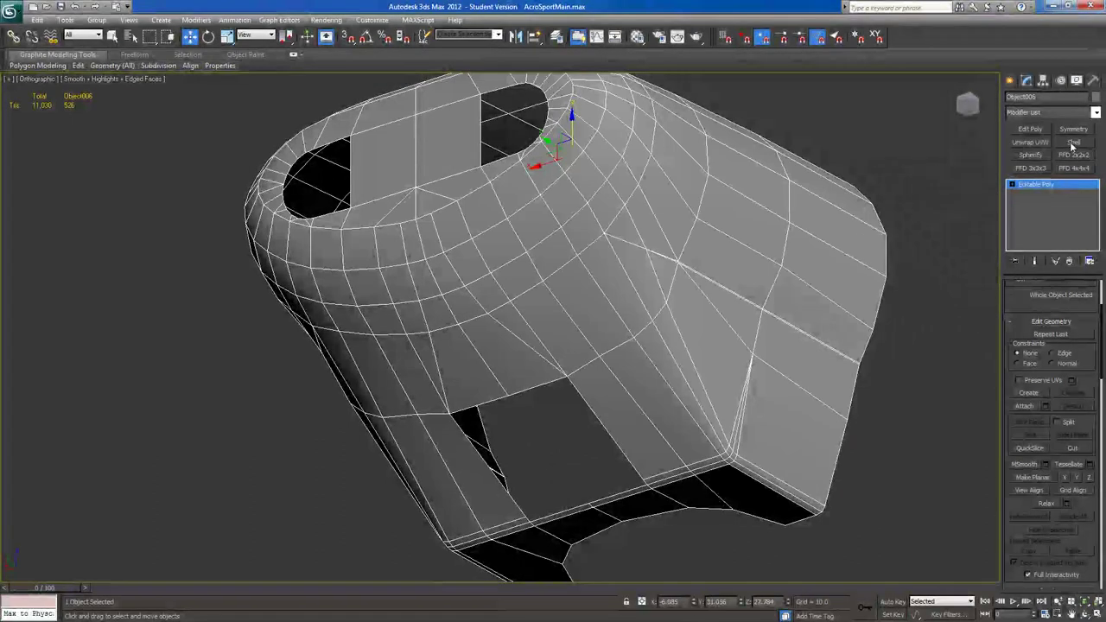
left_click(1096, 113)
left_click_drag(1096, 166, 1096, 256)
left_click(1096, 113)
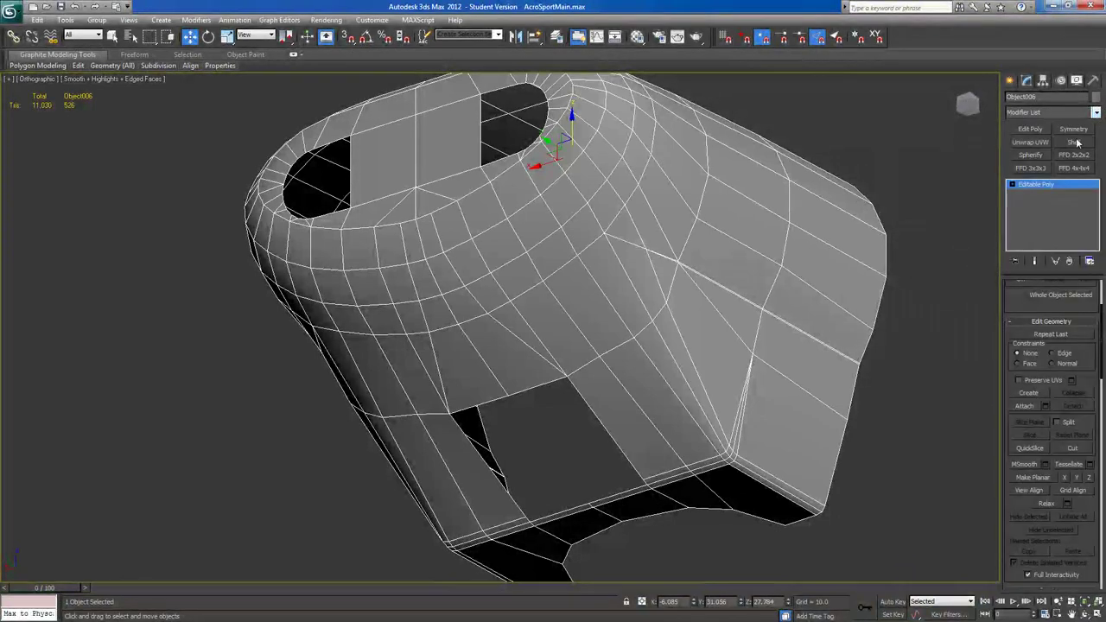
left_click(1074, 143)
middle_click_drag(864, 285, 674, 346, "alt")
right_click(1090, 316)
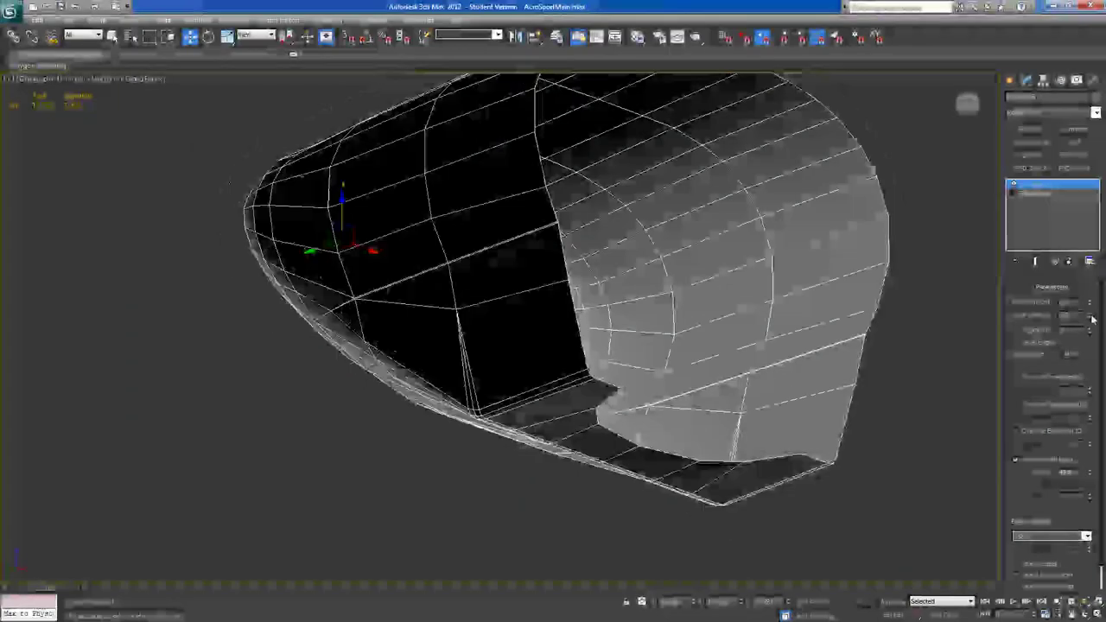
mouse_move(1091, 302)
left_mouse_down()
mouse_move(1095, 211)
mouse_move(1095, 294)
left_mouse_up()
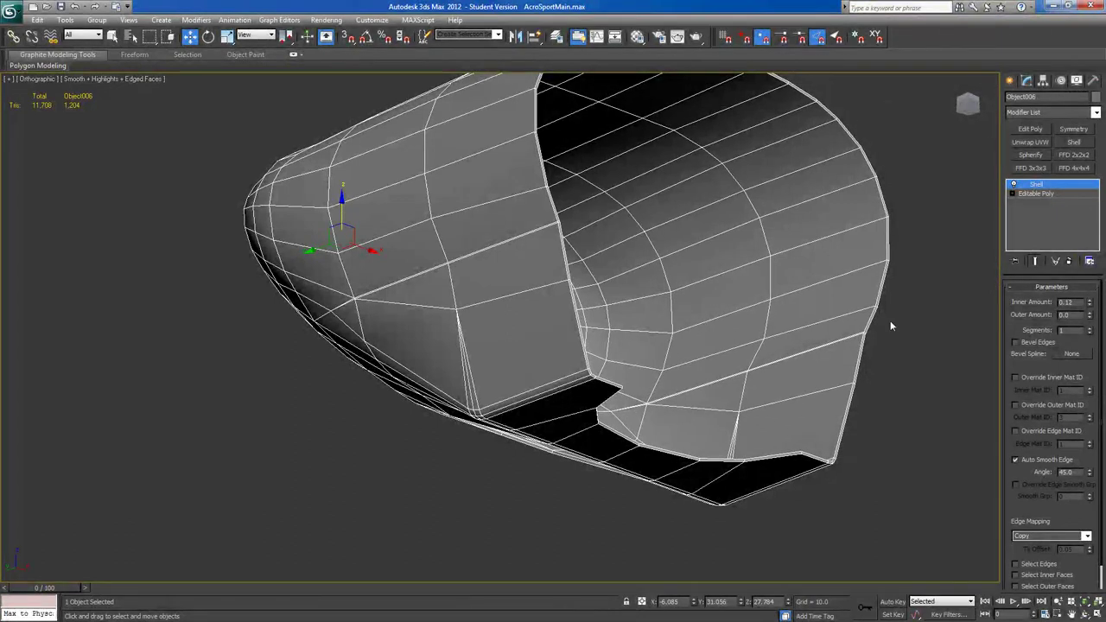
Collapse the Shell modifier and convert the thickened cowling back to an editable poly.
middle_click_drag(697, 208, 691, 312, "alt")
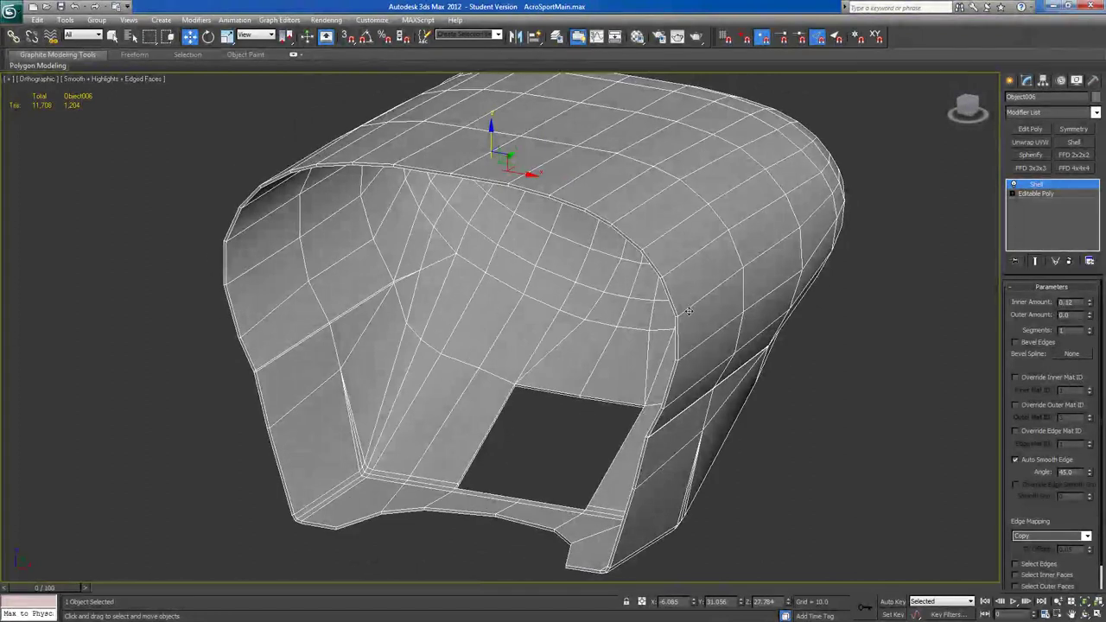
scroll(584, 391, "up", 8)
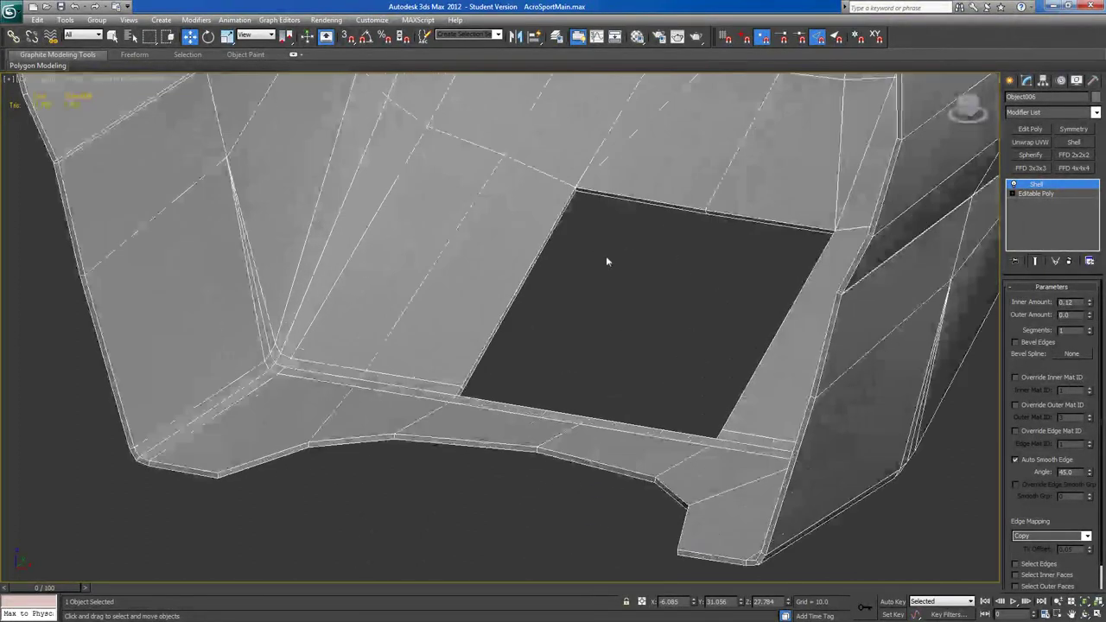
middle_click_drag(618, 241, 605, 291)
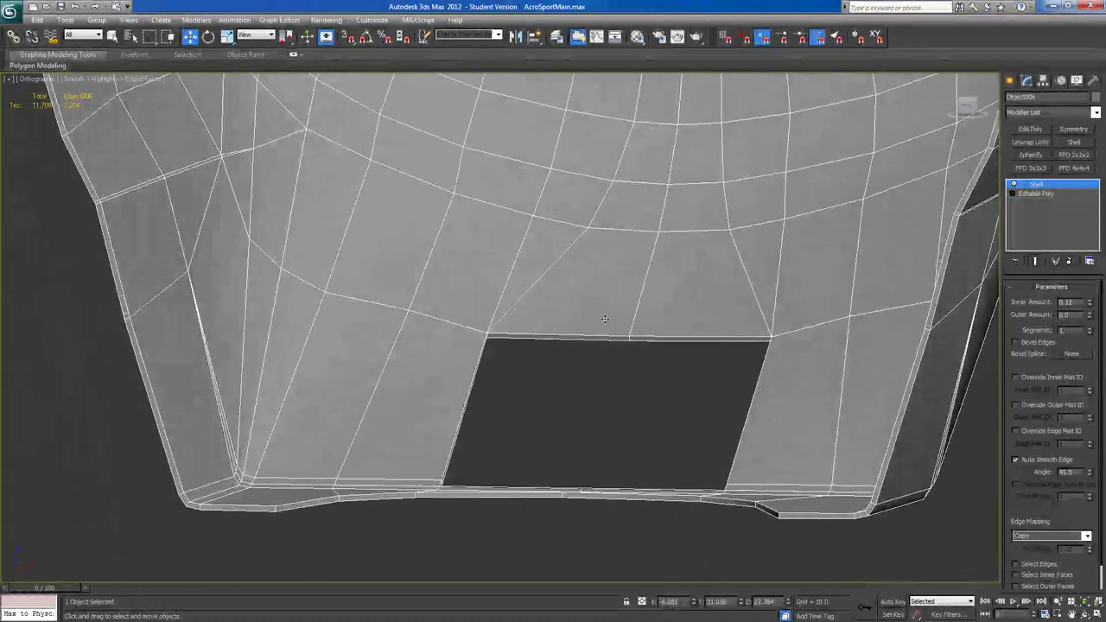
right_click(1041, 186)
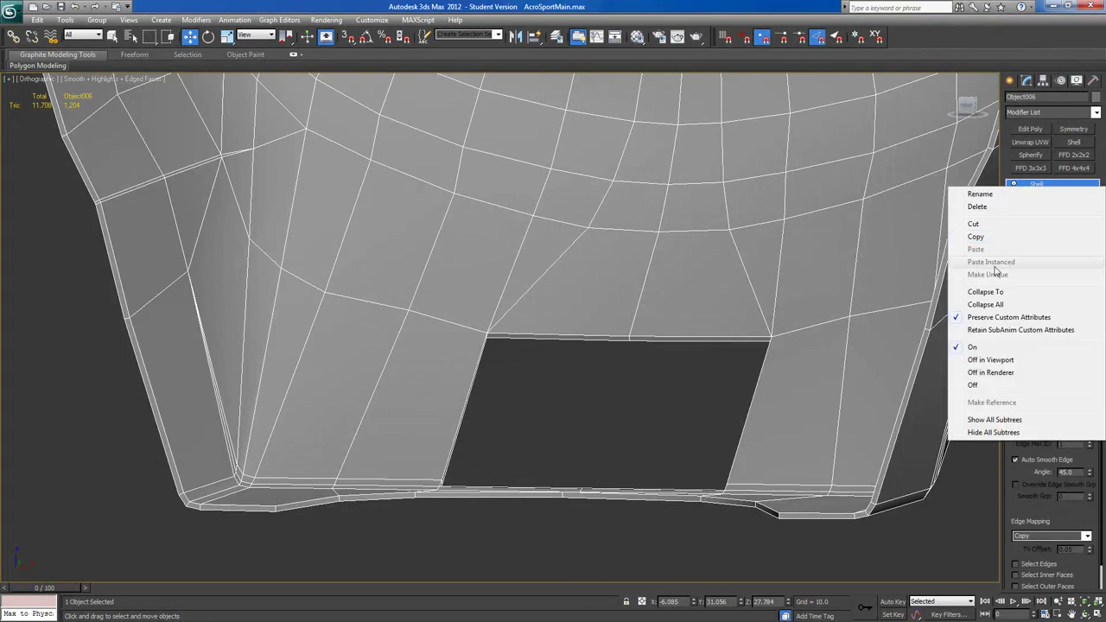
left_click(985, 305)
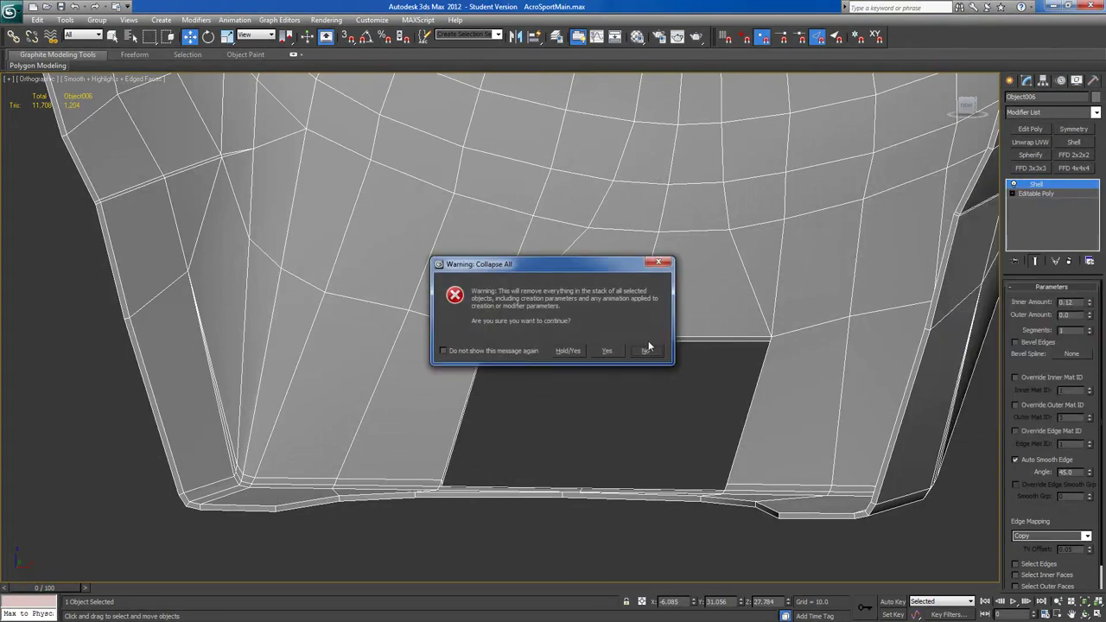
left_click(608, 350)
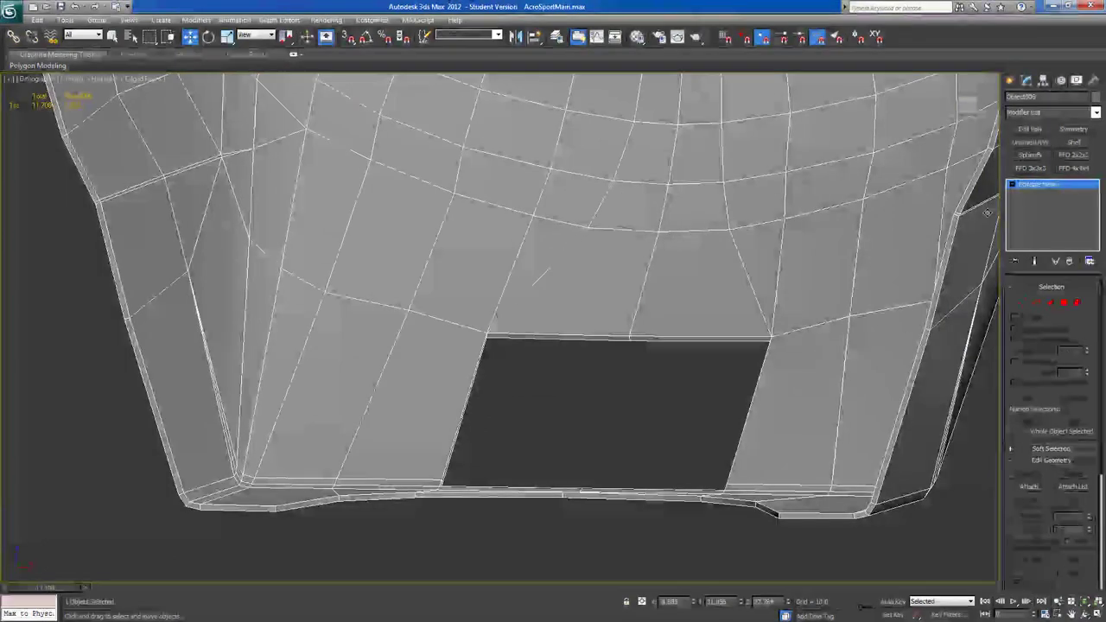
right_click(1031, 188)
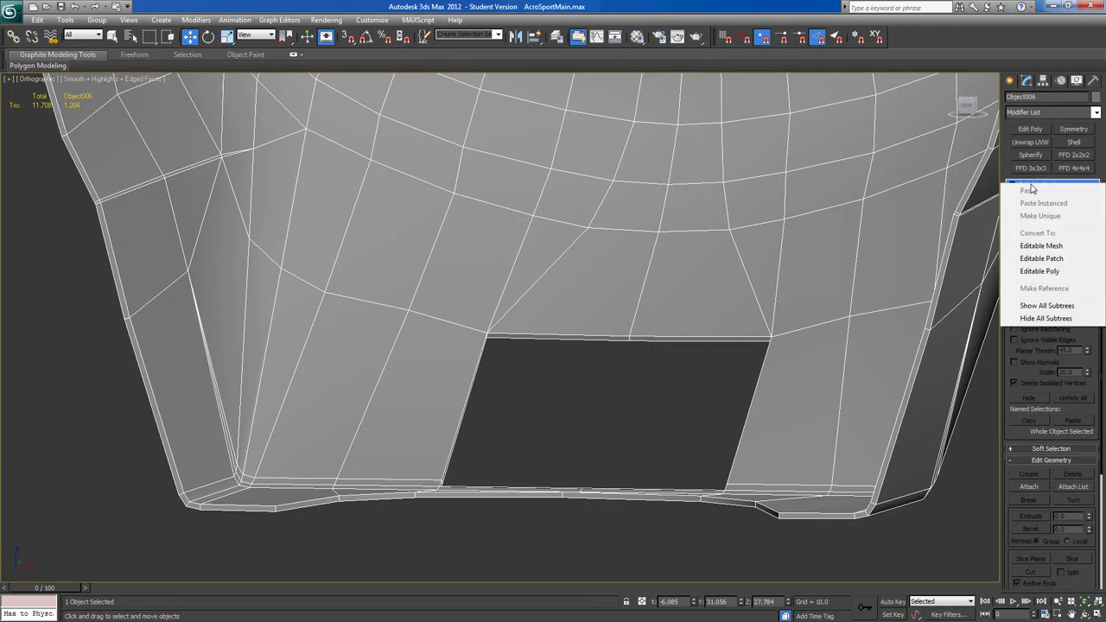
left_click(1030, 271)
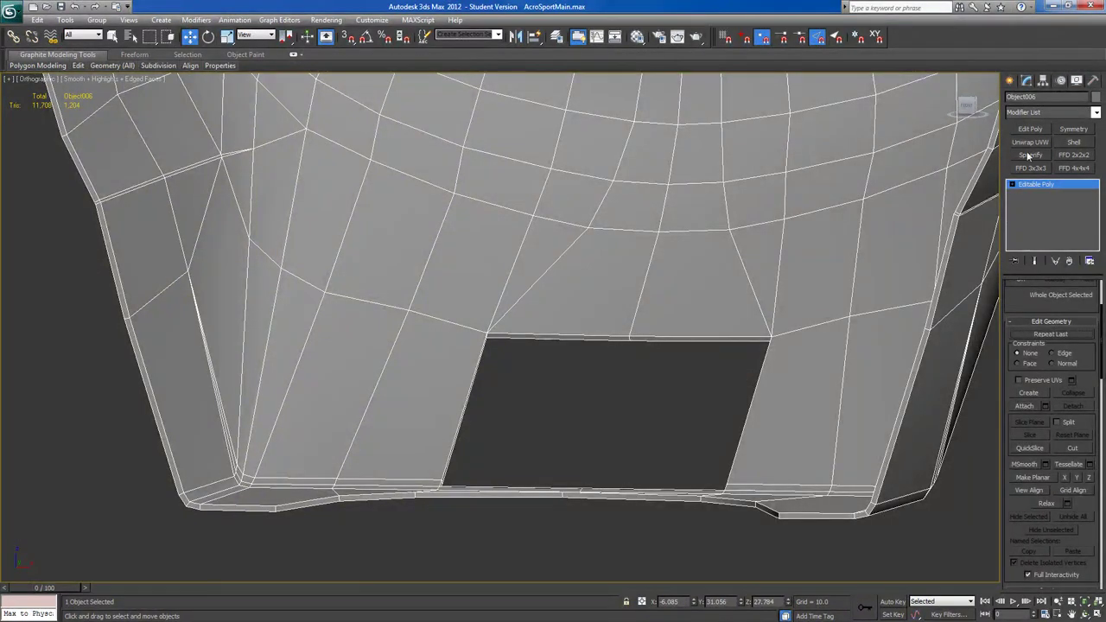
Delete the thin thickness polygons around the rectangular scoop opening and along the arched rear cutout.
left_click(1037, 222)
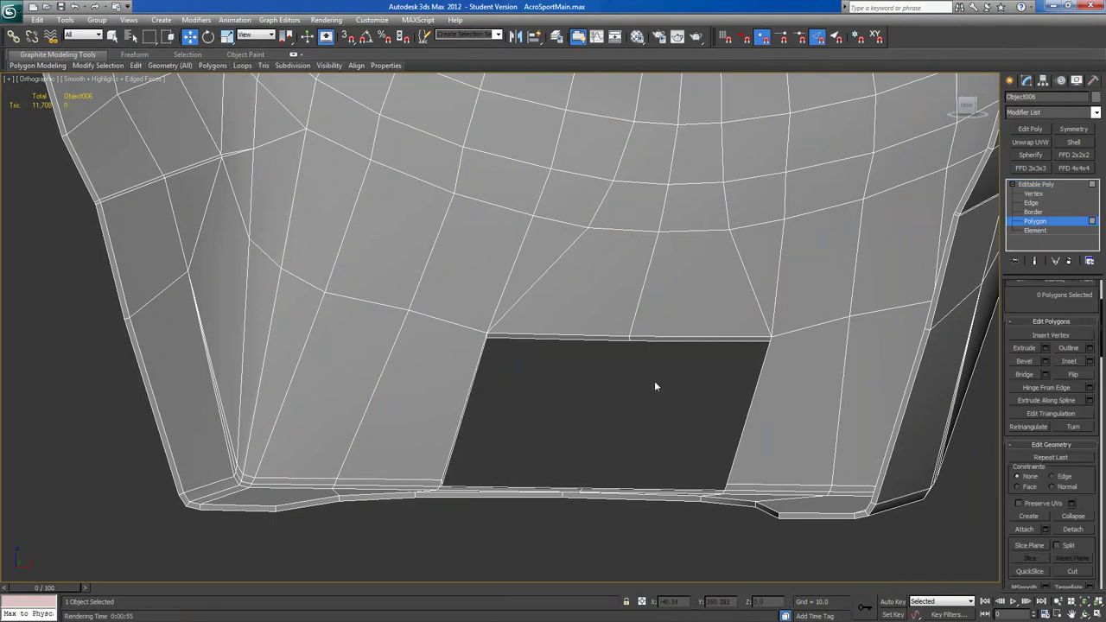
left_click(683, 337)
left_click(622, 337, "ctrl")
middle_click_drag(622, 337, 474, 461, "alt")
left_click(598, 398, "ctrl")
left_click(442, 458, "ctrl")
left_click(440, 458, "ctrl")
middle_click_drag(535, 484, 316, 490, "alt")
left_click(493, 450, "ctrl")
left_click(486, 446, "ctrl")
left_click(98, 458, "ctrl")
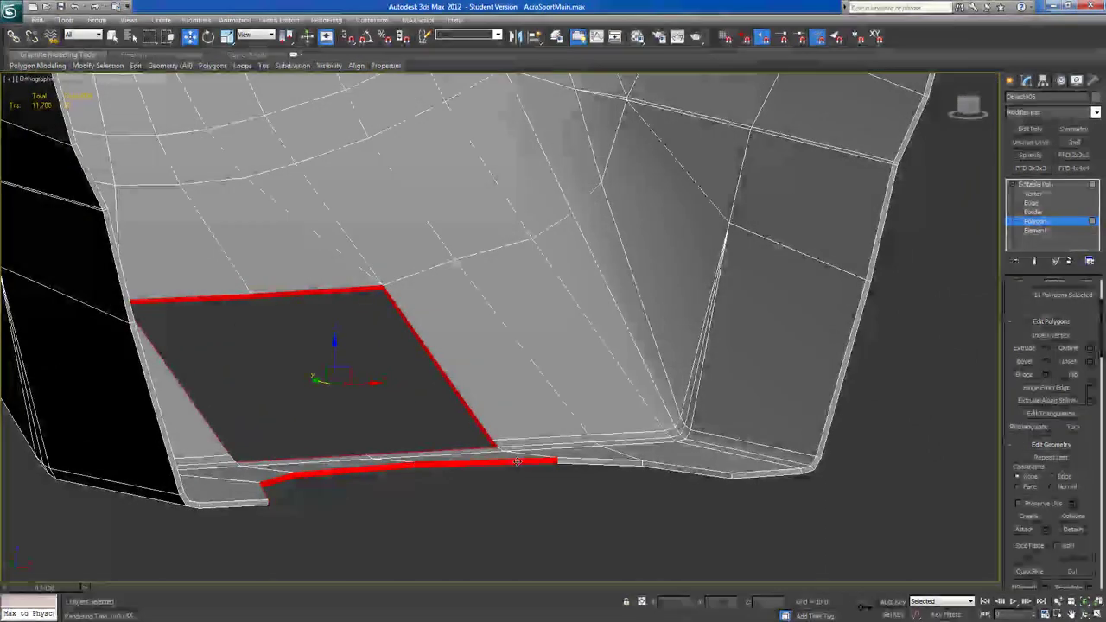
left_click(611, 463, "ctrl")
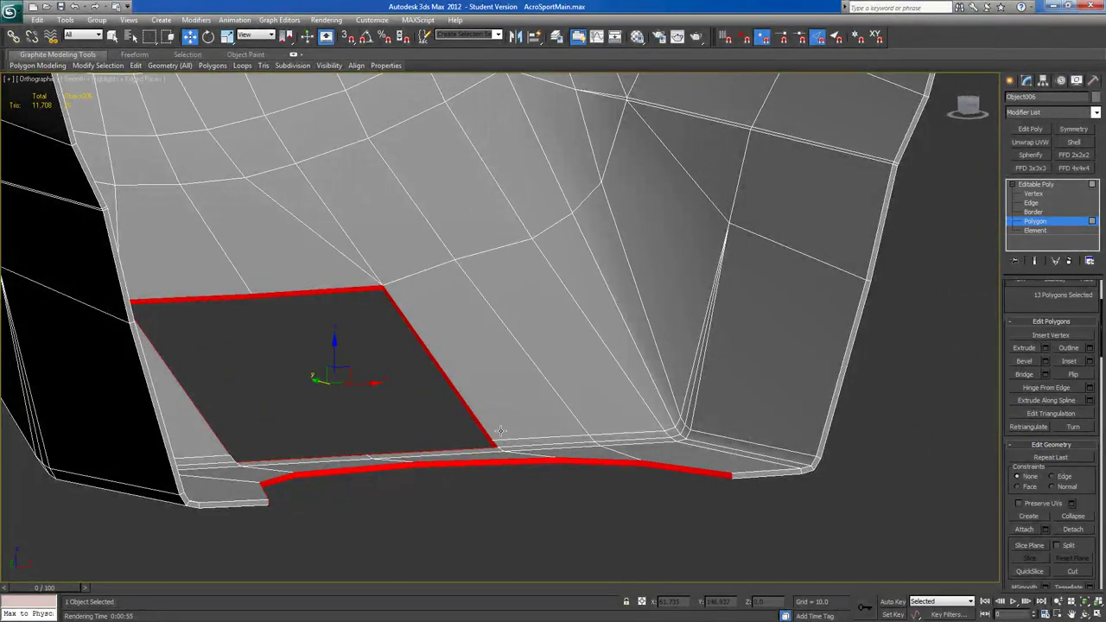
scroll(500, 443, "down", 3)
middle_click_drag(542, 454, 642, 518)
middle_click_drag(518, 484, 720, 445, "alt")
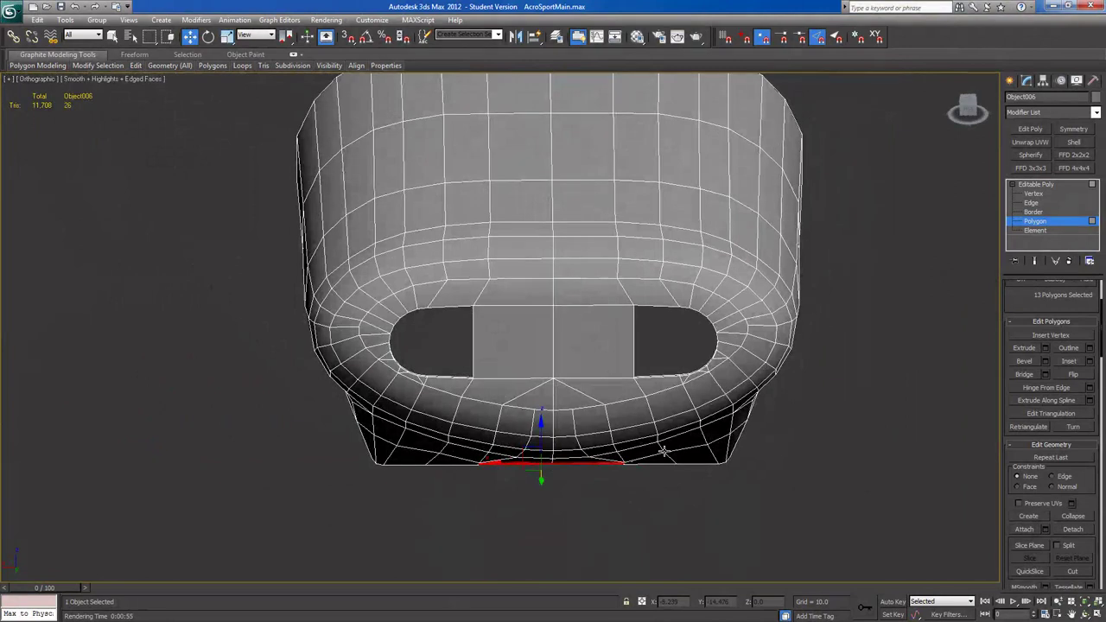
key("Delete")
Delete the loops of thin thickness polygons lining both front air intake openings.
middle_click_drag(631, 435, 442, 385)
scroll(499, 331, "up", 3)
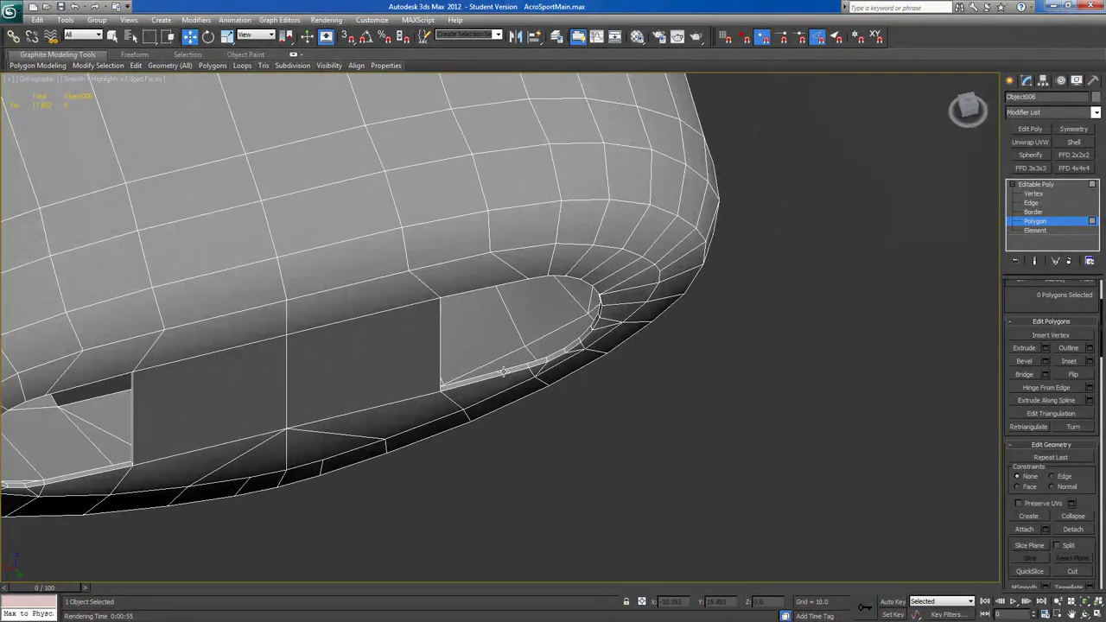
left_click(503, 372)
left_click(534, 363, "shift")
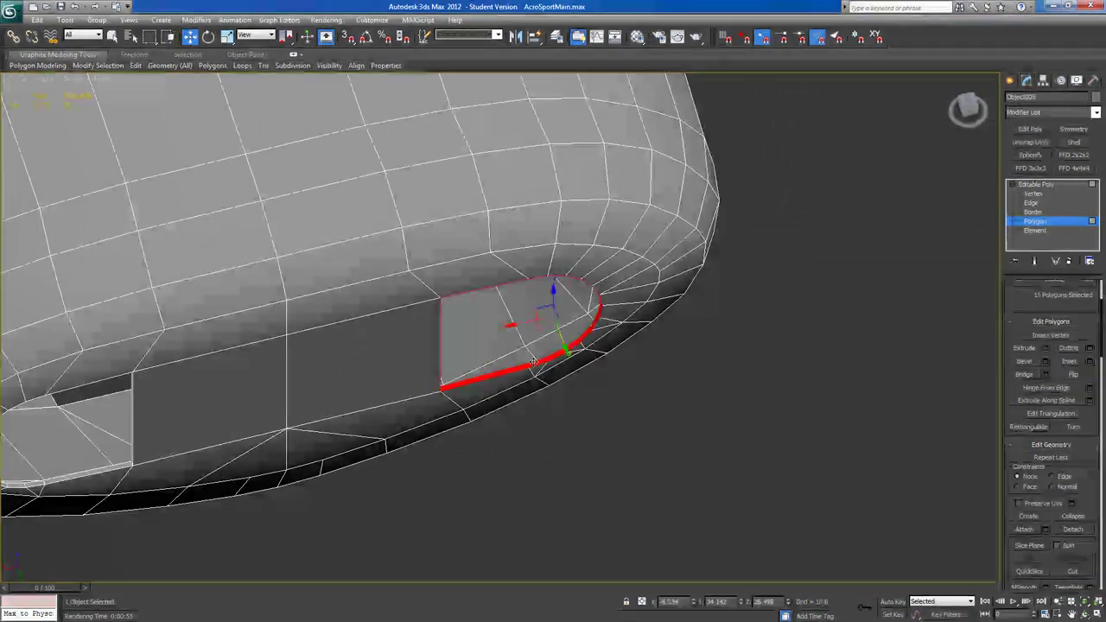
left_click(590, 520)
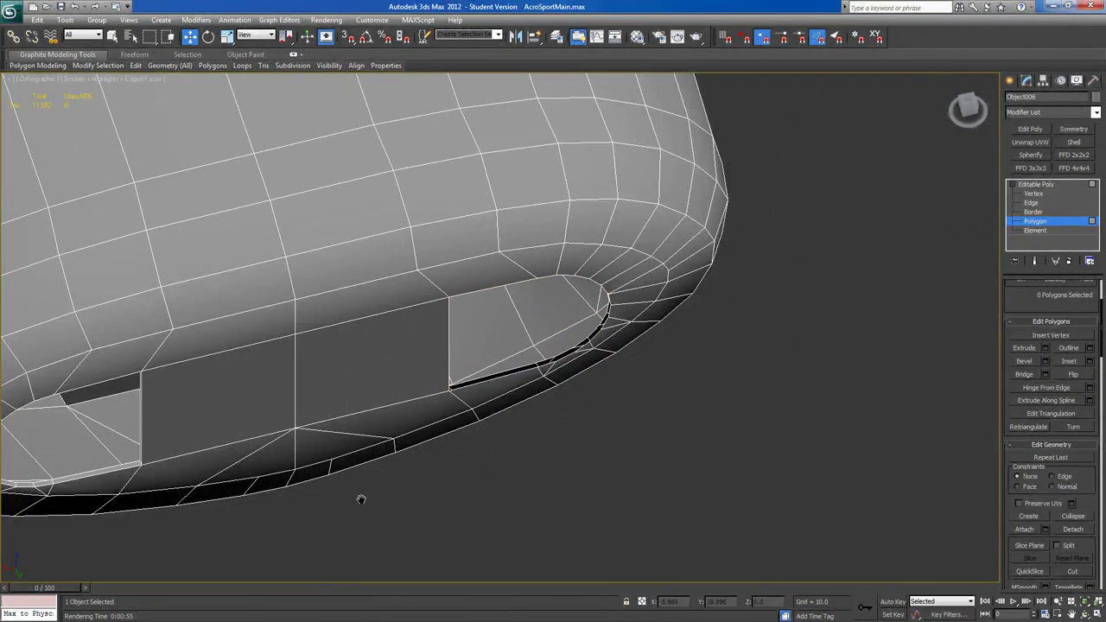
middle_click_drag(338, 505, 469, 453, "alt")
left_click(380, 451)
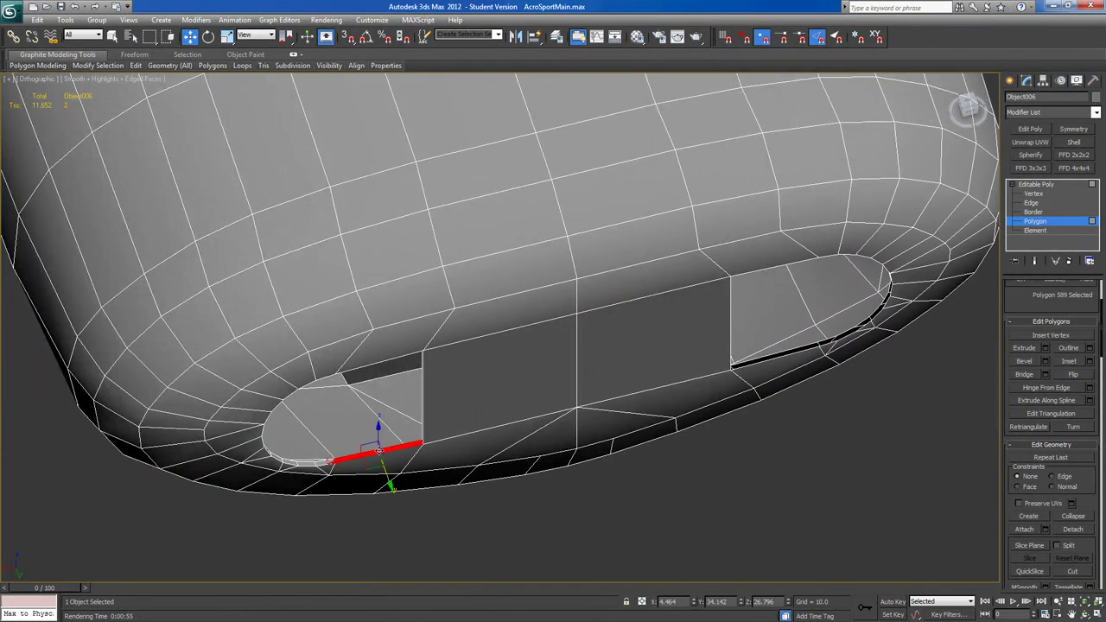
left_click(319, 461, "shift")
key("ctrl+d")
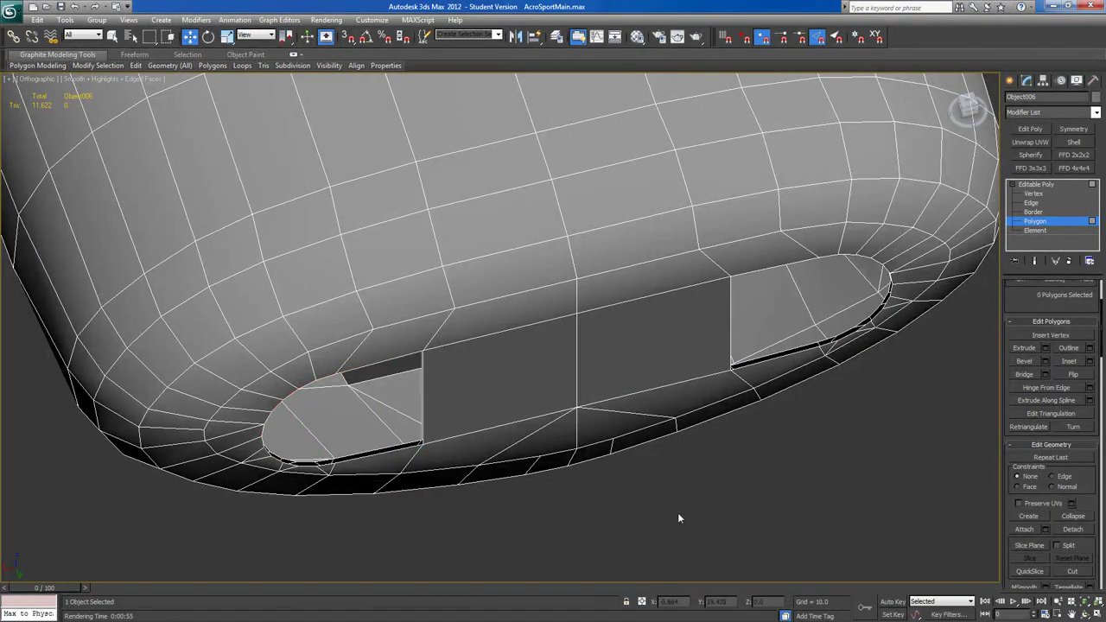
Unhide all parts and attach the detached air intakes, scoop and arched cutout rim to the cowling shell.
right_click(679, 525)
left_click(703, 467)
middle_click_drag(649, 458, 518, 437, "alt")
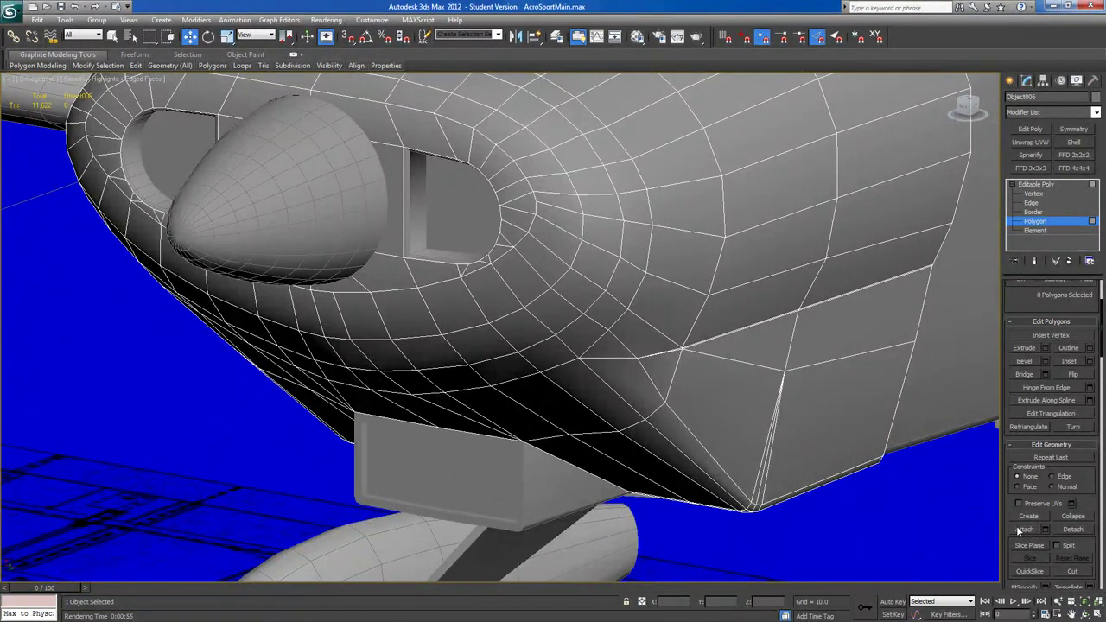
left_click(416, 209)
middle_click_drag(358, 331, 332, 287, "alt")
left_click(550, 530)
middle_click_drag(617, 478, 505, 315)
middle_click_drag(571, 377, 545, 337, "alt")
left_click(622, 466)
middle_click_drag(622, 465, 588, 445, "alt")
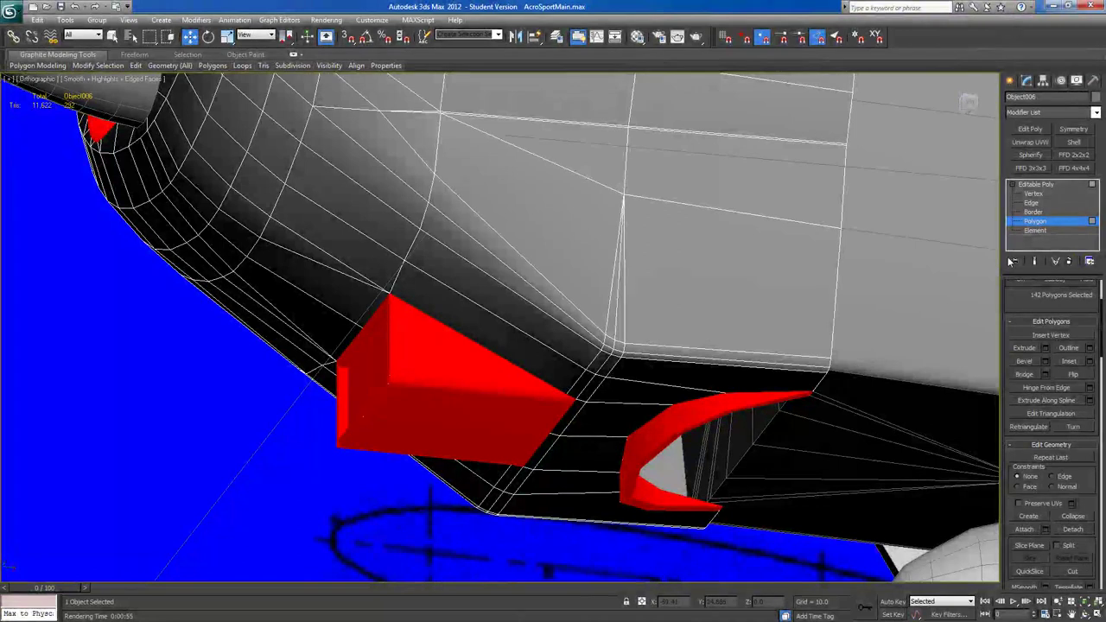
Switch to border editing and hide the unselected objects so that only the combined cowling is shown.
left_click(1033, 212)
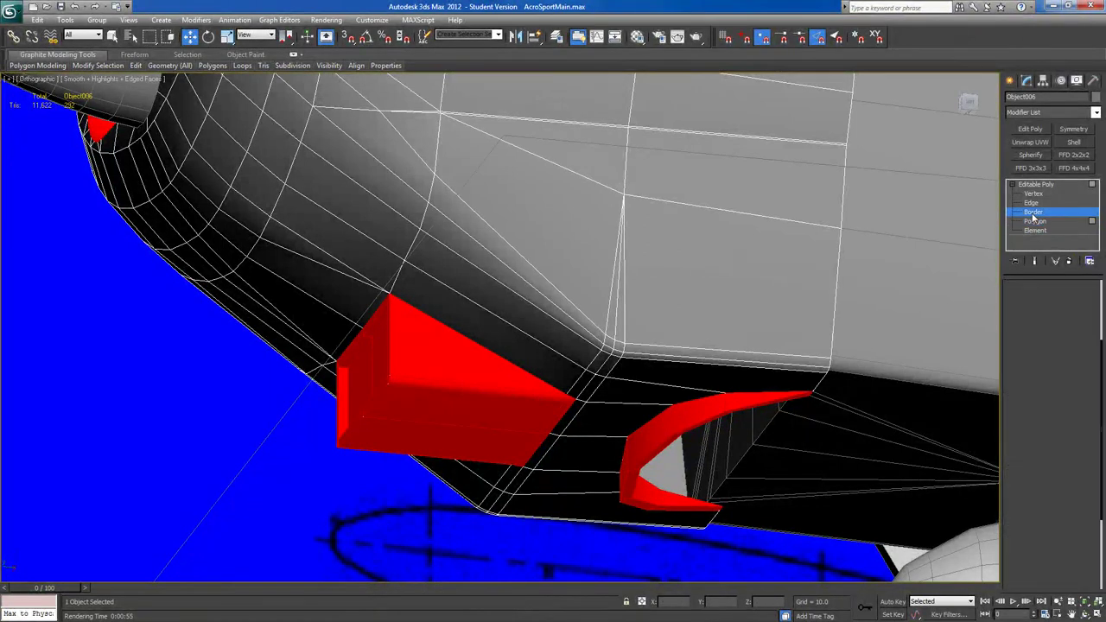
right_click(838, 344)
left_click(851, 310)
Select the open borders along the arched cutout, convert them to vertices and weld these with a threshold of 0.1.
middle_click_drag(849, 305, 631, 301, "alt")
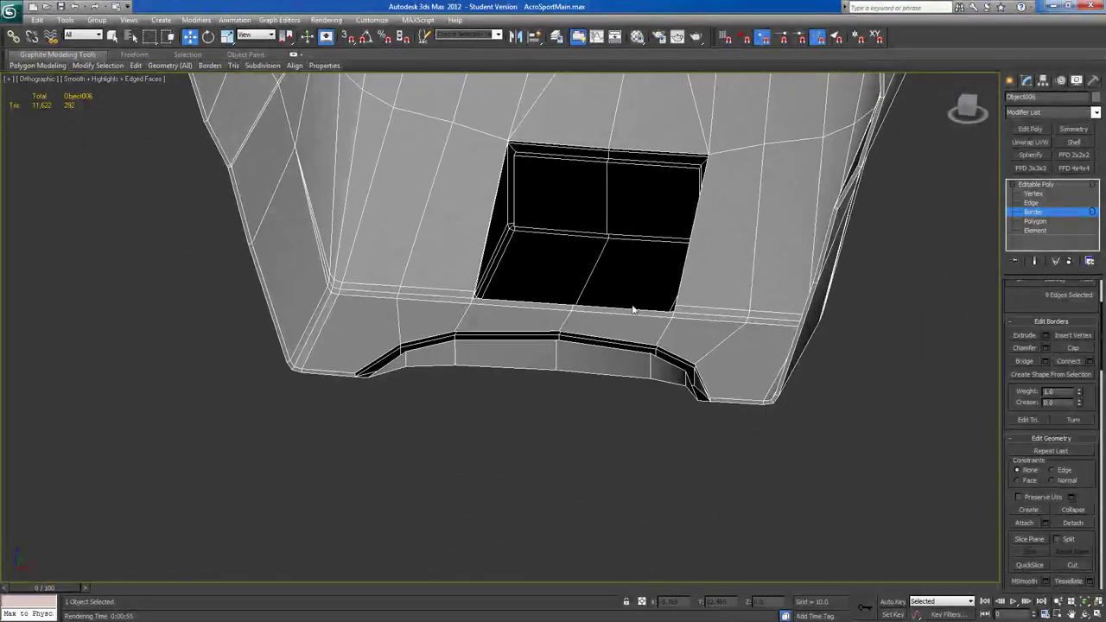
scroll(631, 302, "up", 3)
left_click(648, 348)
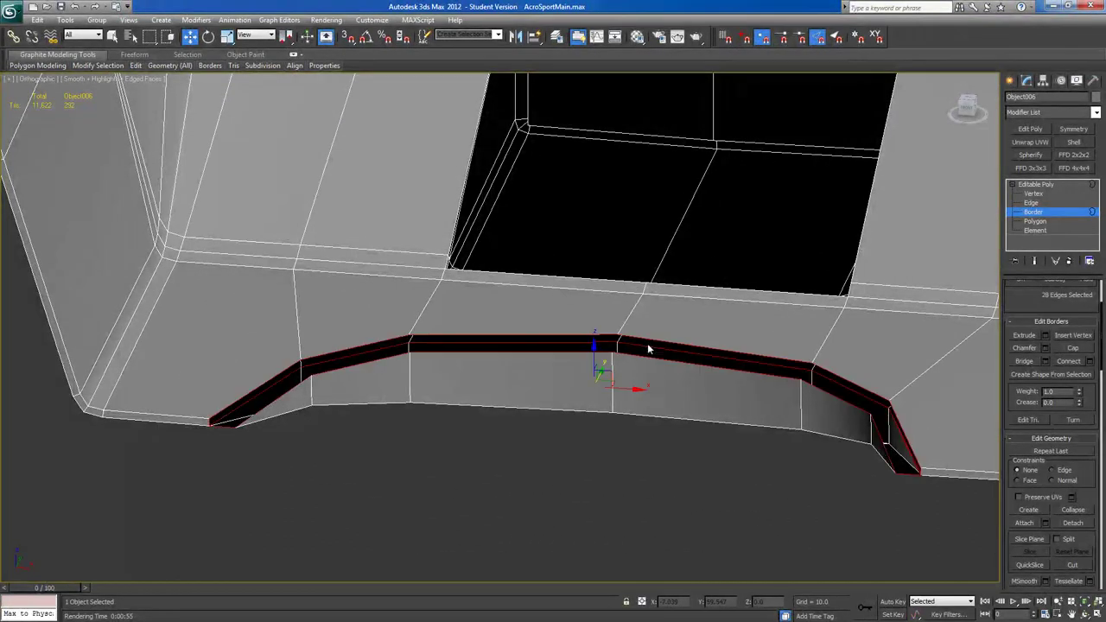
middle_click_drag(815, 387, 1024, 296, "alt")
scroll(1028, 302, "up", 3)
left_click(1022, 301, "ctrl")
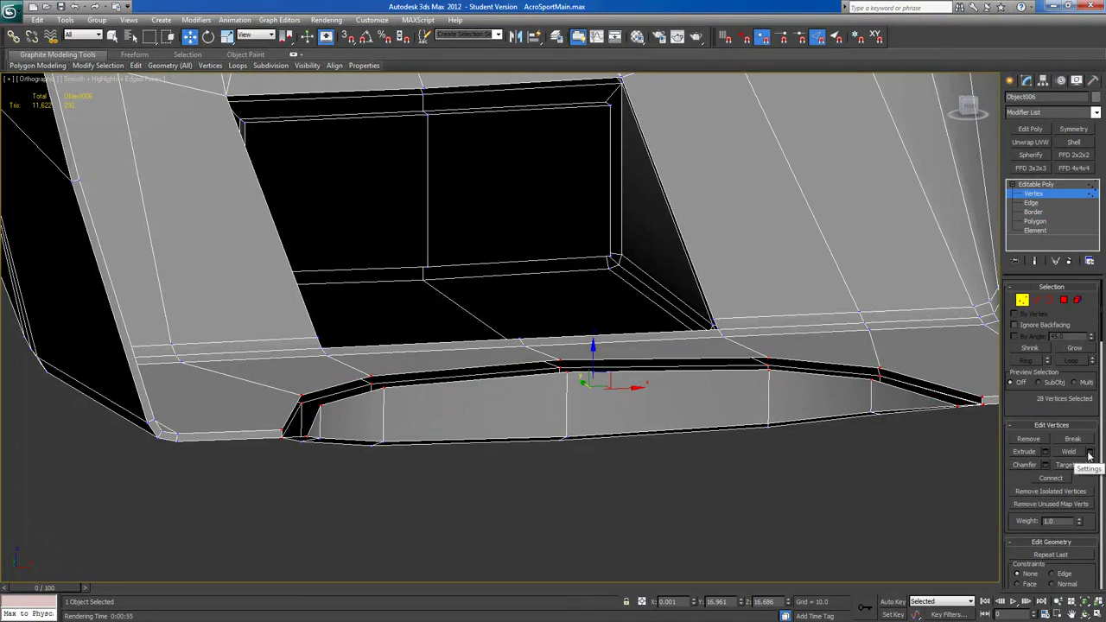
left_click(1089, 452)
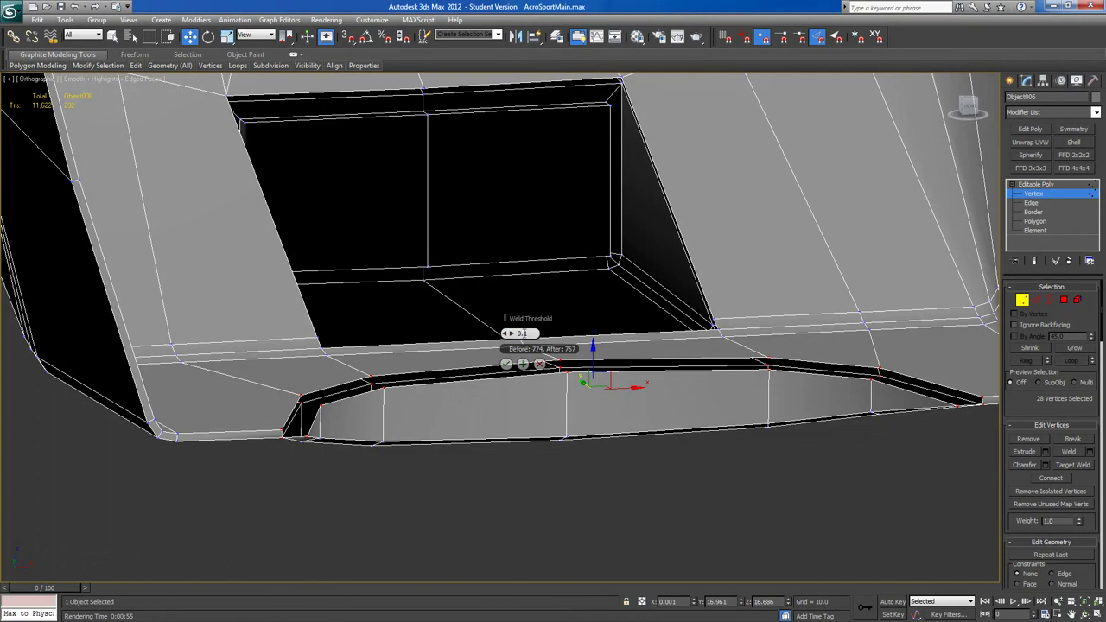
left_click(506, 365)
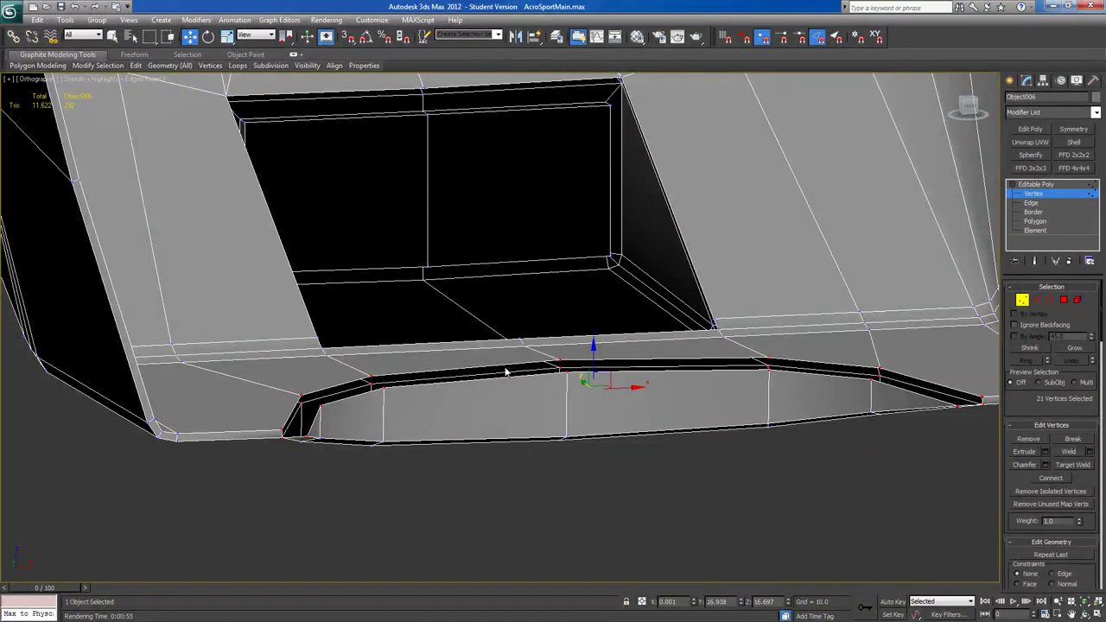
Select the open borders around the scoop opening, convert them to vertices and weld these with a threshold of 0.1.
middle_click_drag(504, 390, 519, 449, "alt")
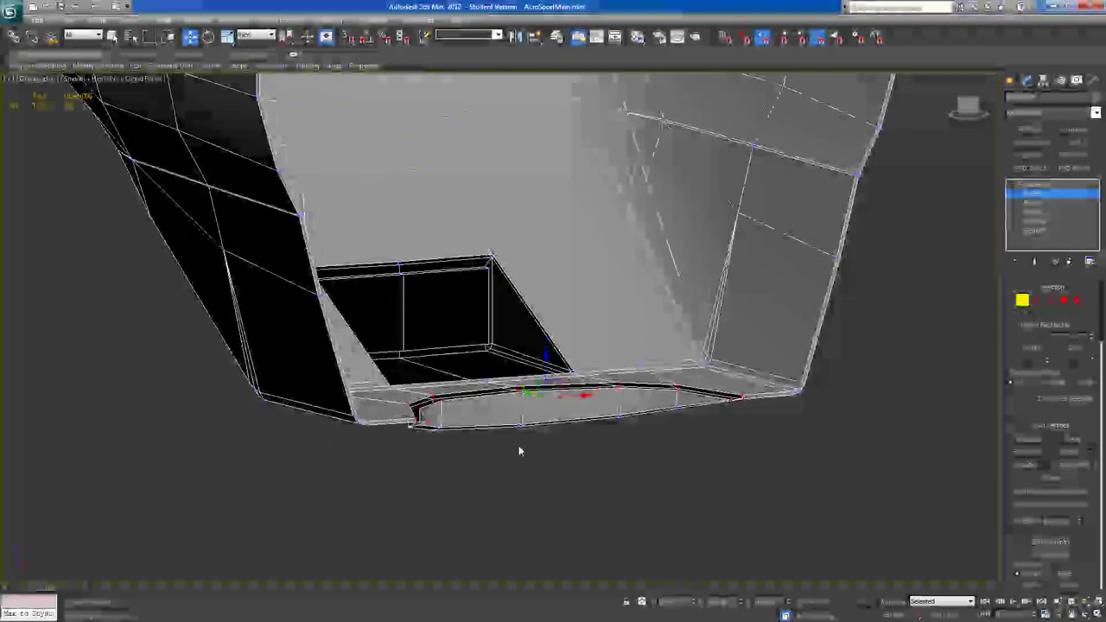
left_click(1049, 301)
middle_click_drag(374, 375, 464, 457)
scroll(471, 451, "up", 7)
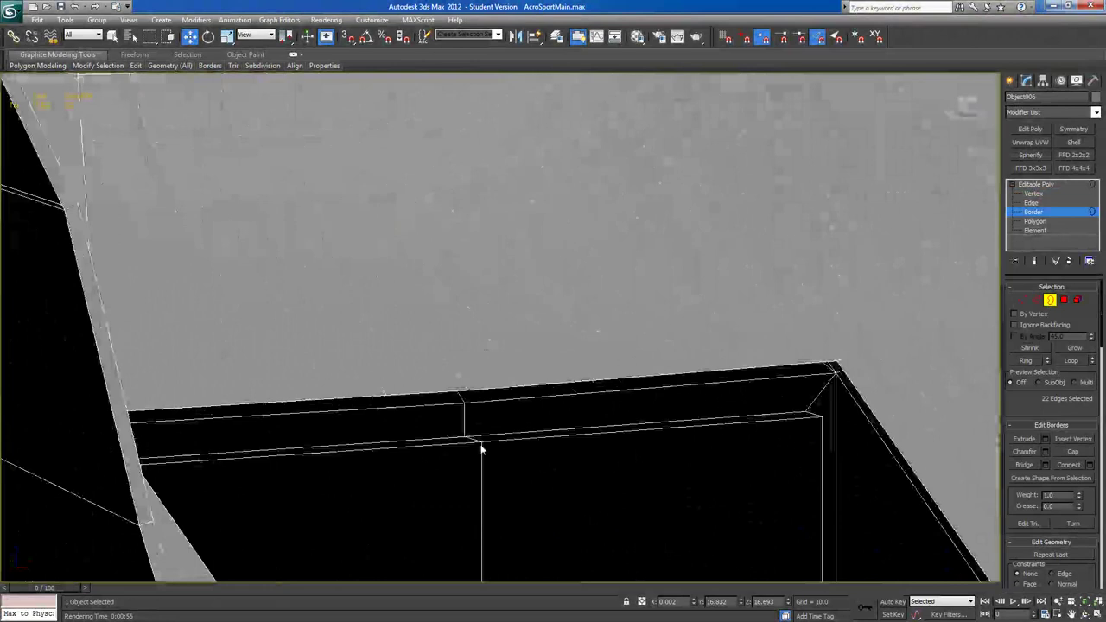
left_click(504, 400)
scroll(562, 356, "down", 3)
middle_click_drag(604, 476, 886, 398)
left_click(1023, 300, "ctrl")
middle_click_drag(734, 380, 665, 270, "alt")
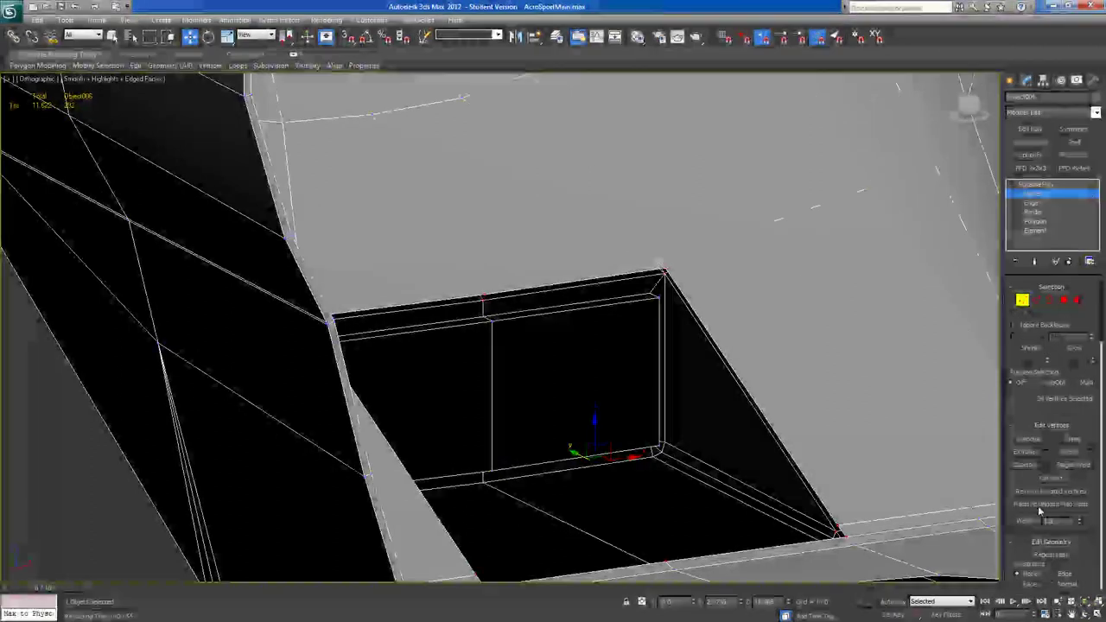
left_click(1088, 453)
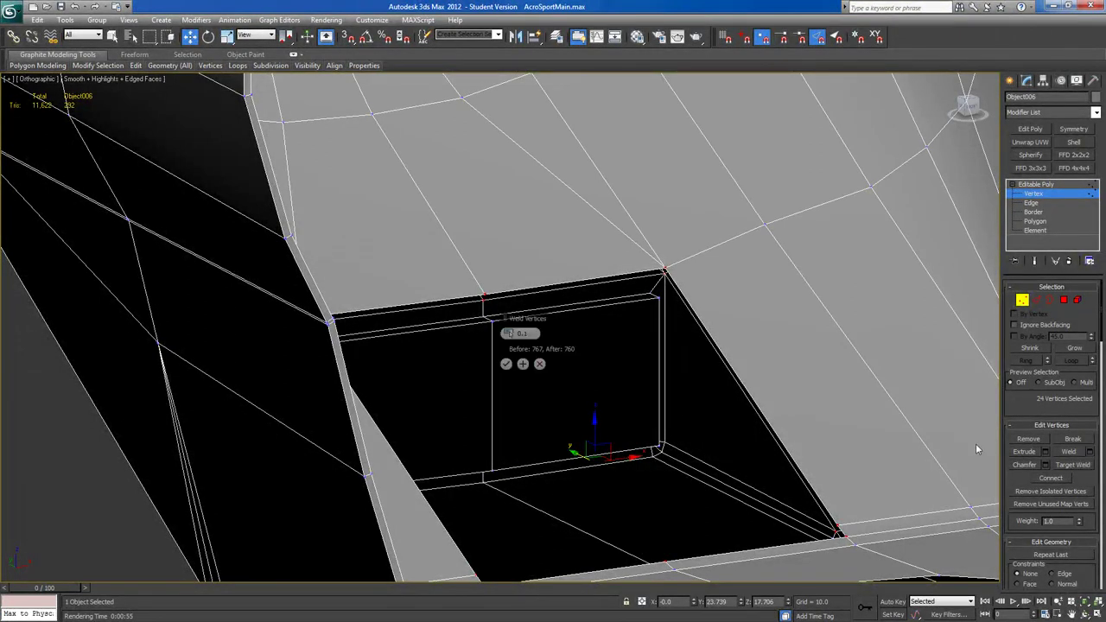
left_click(523, 363)
middle_click_drag(659, 411, 633, 386, "alt")
left_click(506, 364)
Select the open borders around both front air intakes, convert them to vertices, weld these at 0.1 and leave vertex editing.
scroll(570, 371, "down", 5)
middle_click_drag(596, 375, 587, 424, "alt")
scroll(585, 422, "up", 4)
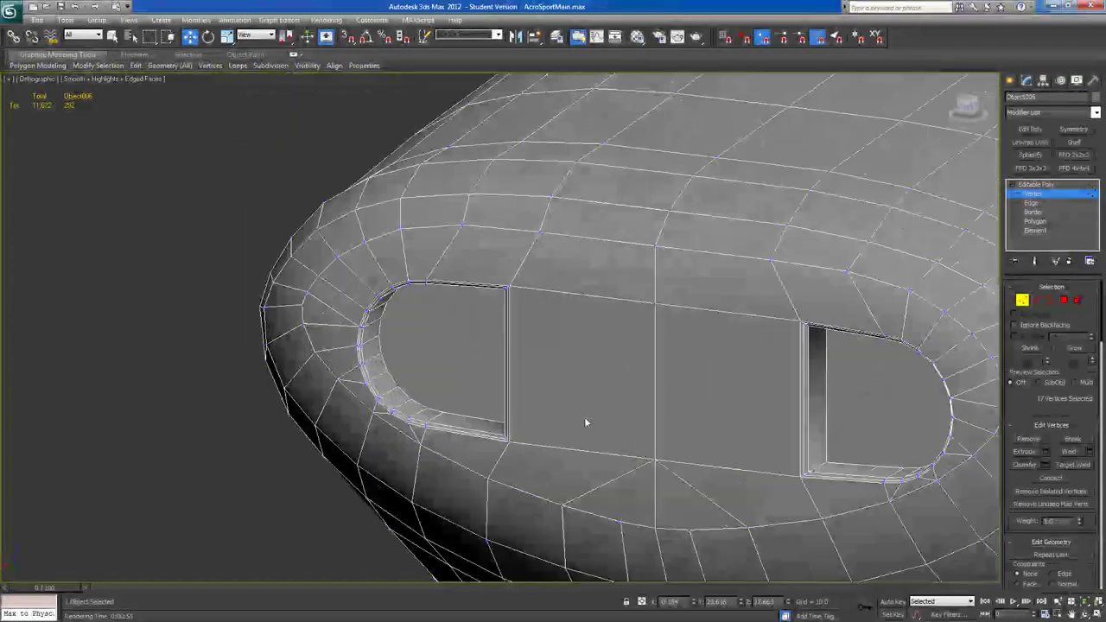
left_click(1049, 299)
left_click(830, 333)
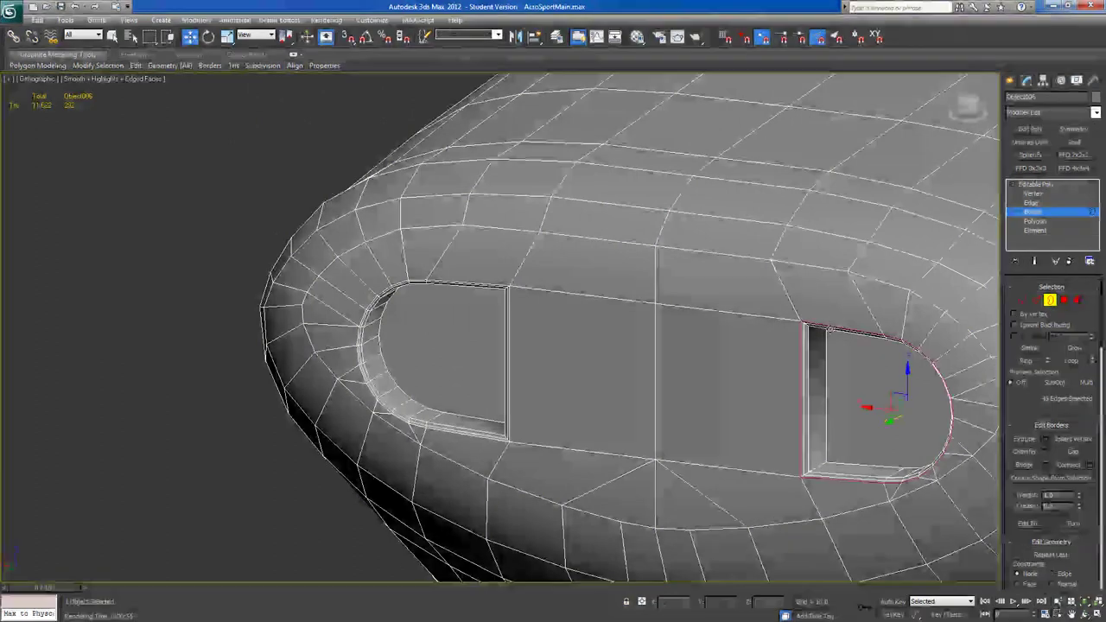
left_click(449, 290, "ctrl")
middle_click_drag(505, 298, 426, 299, "alt")
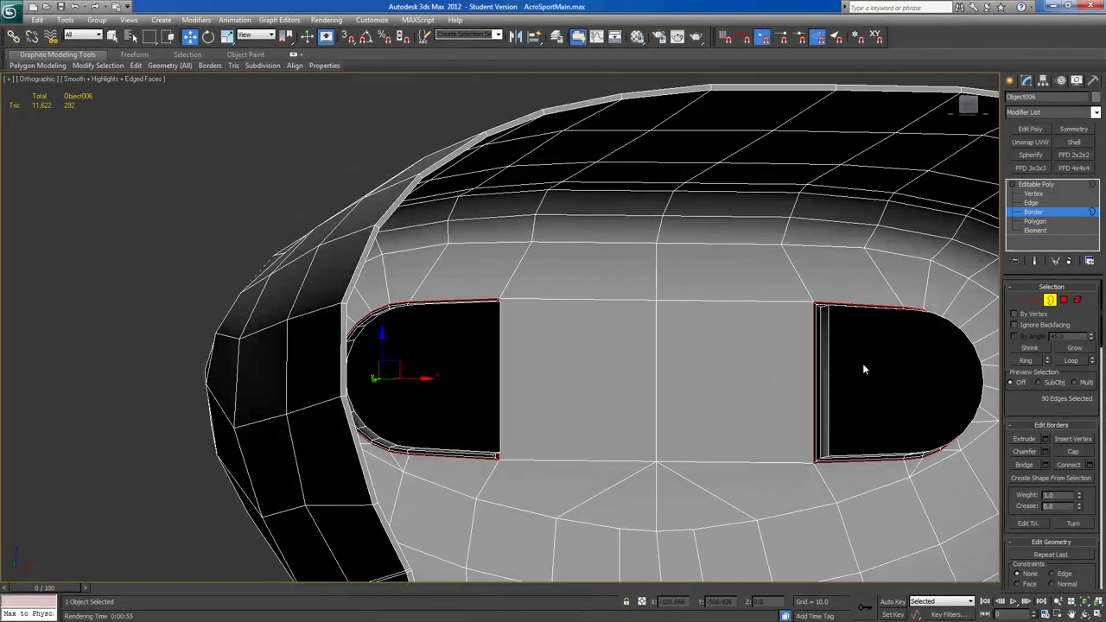
left_click(1022, 300, "ctrl")
middle_click_drag(767, 378, 907, 395, "alt")
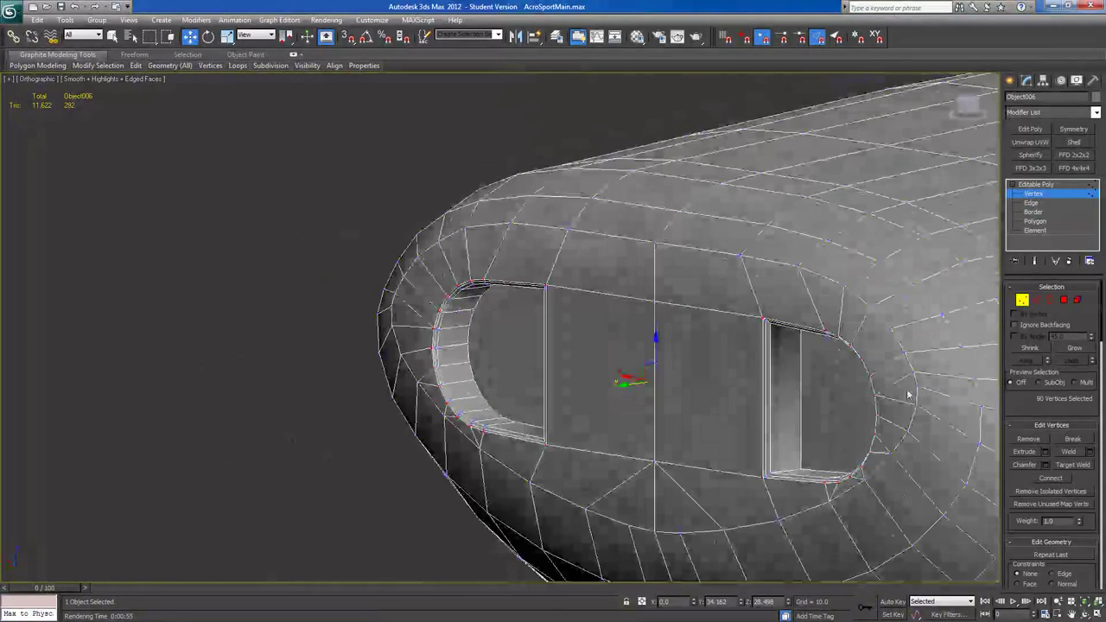
left_click(1088, 453)
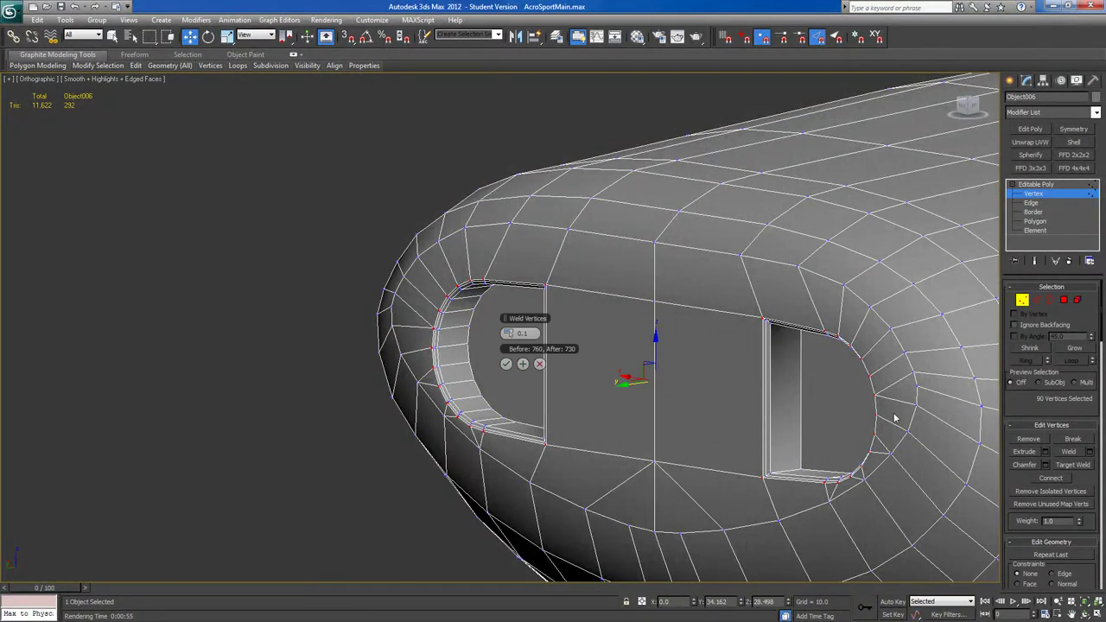
left_click(507, 364)
middle_click_drag(666, 383, 707, 183, "alt")
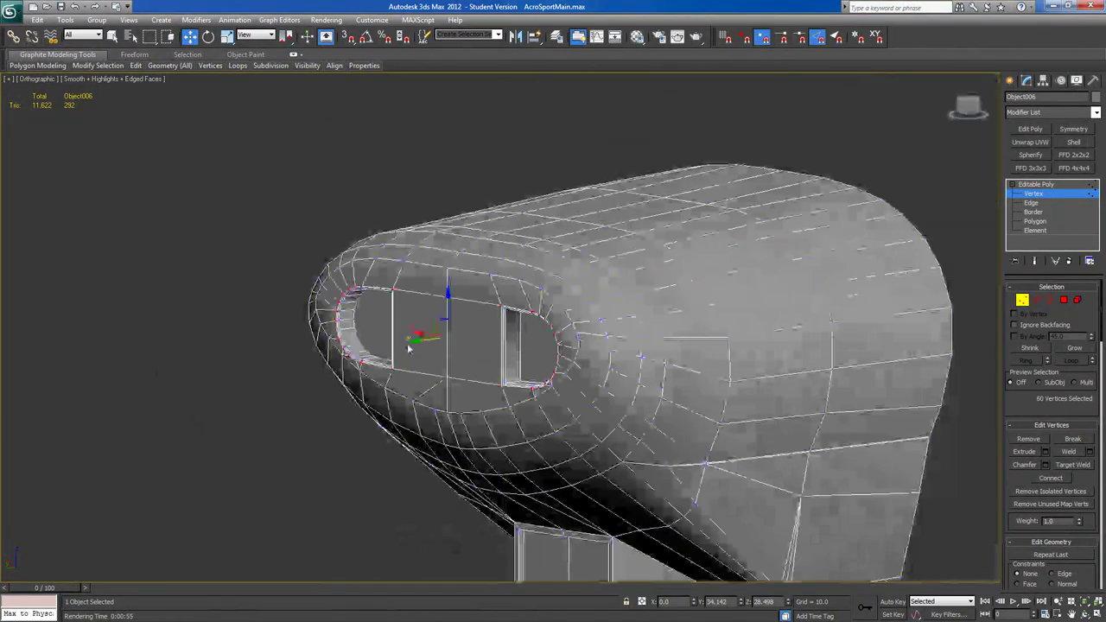
left_click(1023, 301)
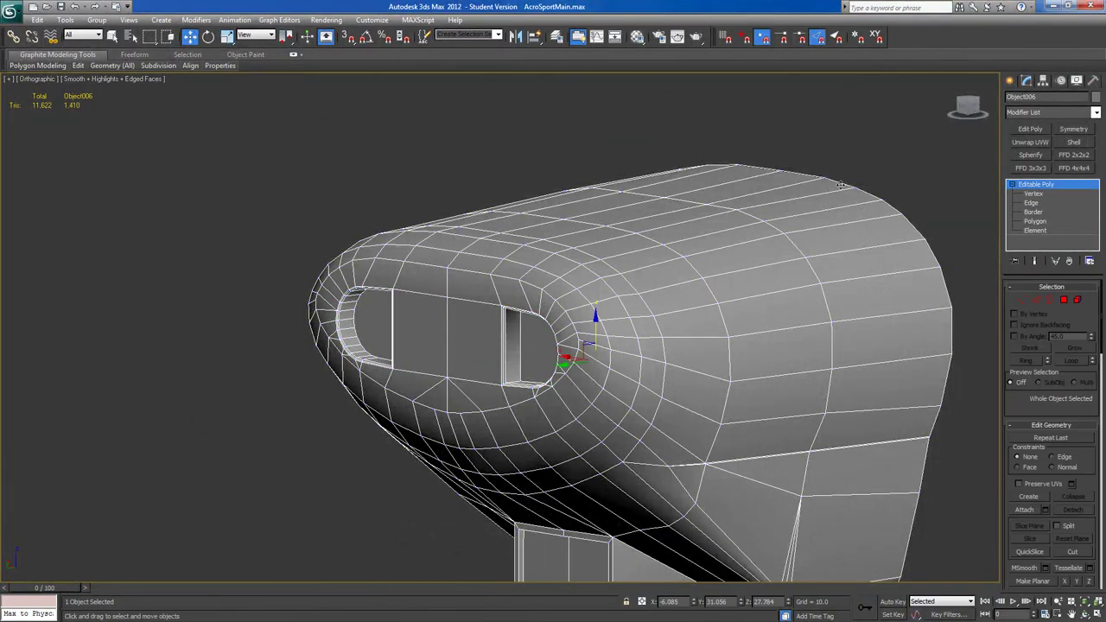
Select the open border of the rectangular scoop opening on the cowling's inner side and cap it.
left_click(807, 159)
scroll(800, 170, "down", 3)
middle_click_drag(800, 178, 705, 278, "alt")
left_click(848, 534)
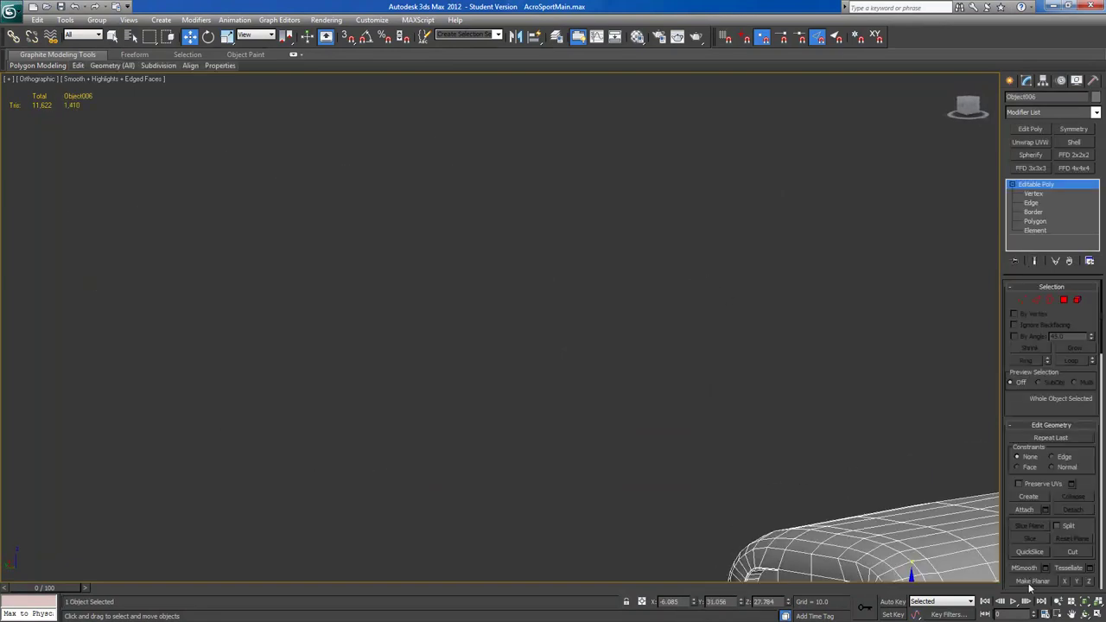
left_click(1095, 605)
middle_click_drag(594, 345, 496, 326, "alt")
scroll(498, 326, "up", 5)
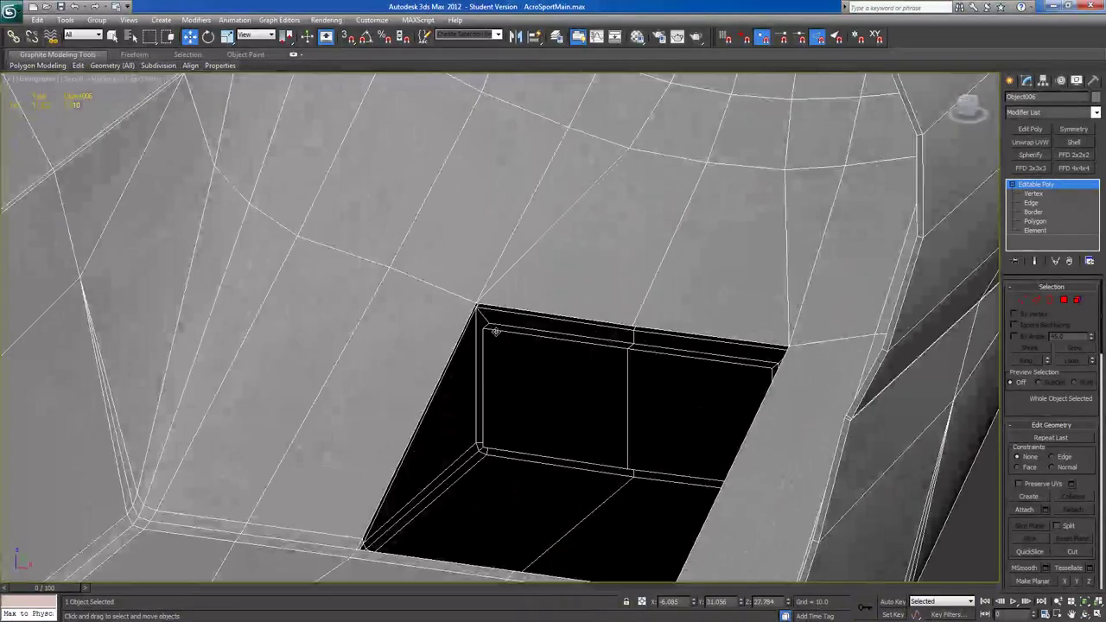
left_click(1050, 300)
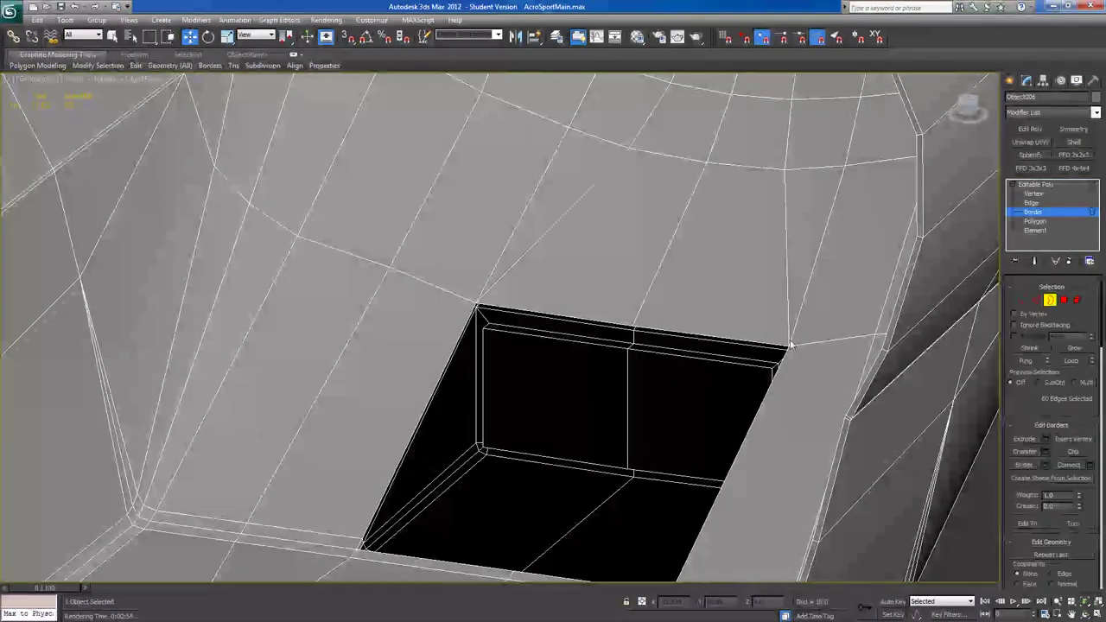
left_click(773, 345)
middle_click_drag(830, 400, 872, 332)
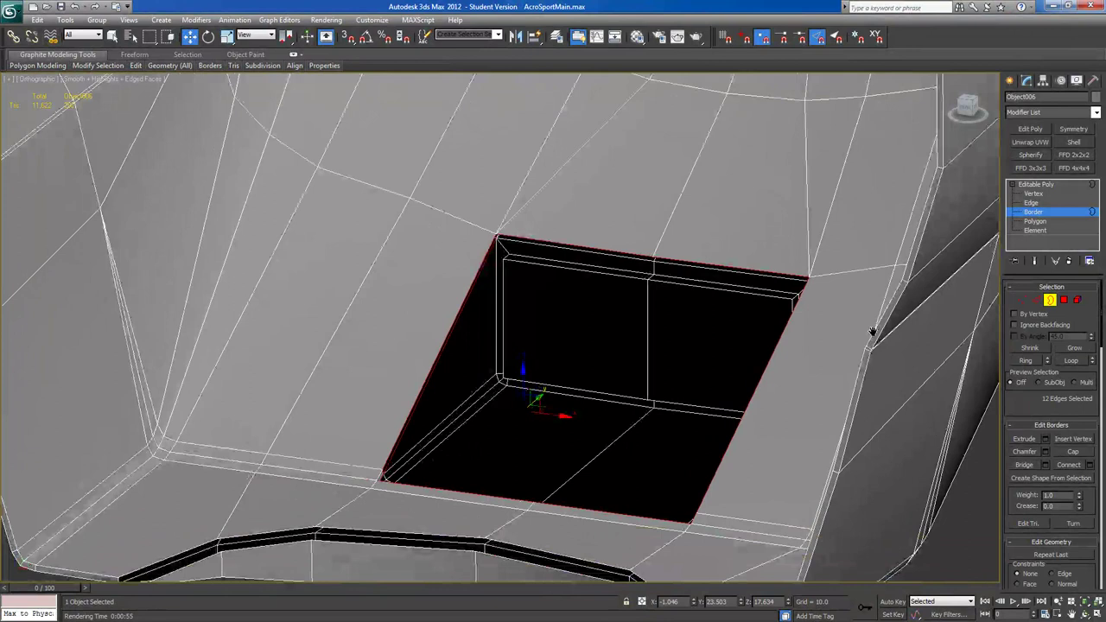
left_click(1065, 454)
middle_click_drag(992, 459, 698, 366, "alt")
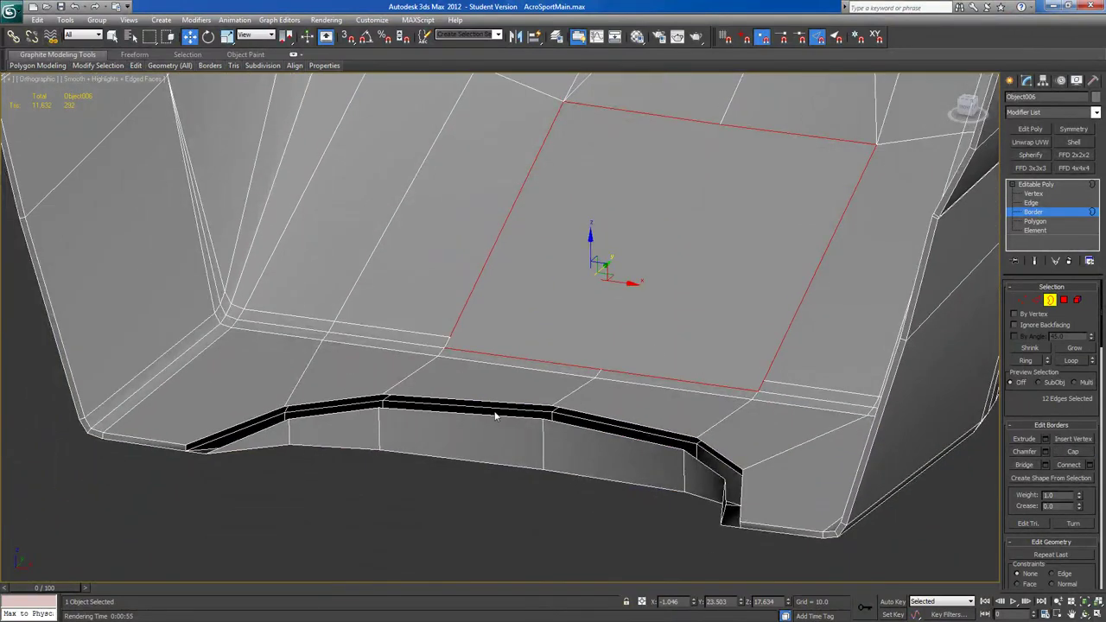
Cap the open gap between the inner shell and the rim along the arched cutout.
middle_click_drag(223, 446, 282, 447, "alt")
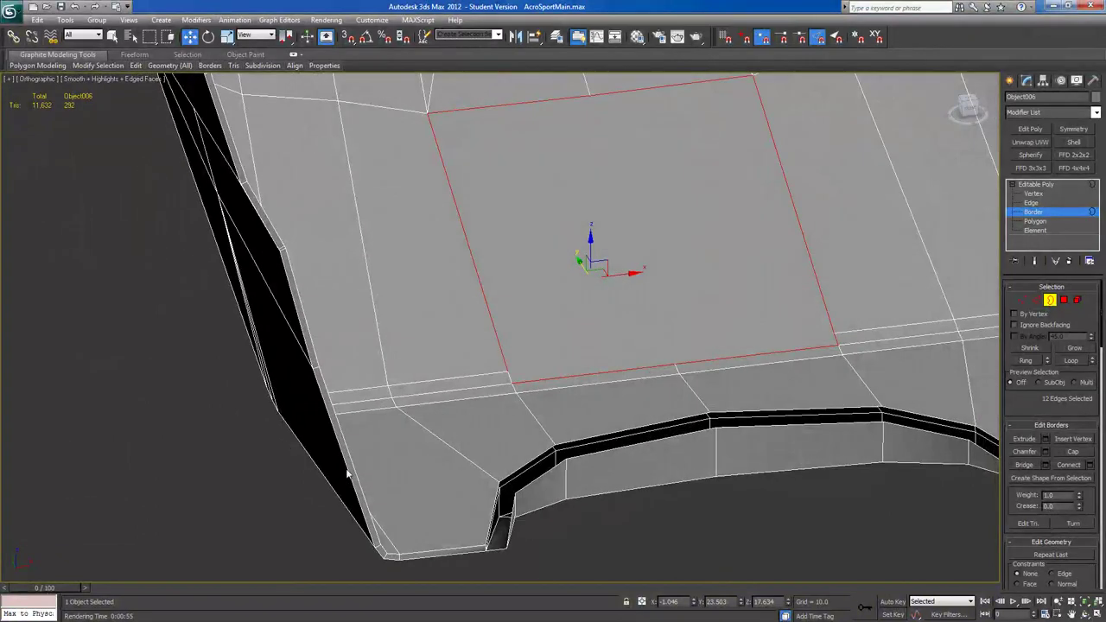
left_click(1074, 451)
mouse_move(782, 300)
middle_mouse_down()
mouse_move(699, 444)
mouse_move(626, 510)
mouse_move(560, 176)
mouse_move(584, 266)
mouse_move(554, 213)
middle_mouse_up()
scroll(626, 510, "down", 4)
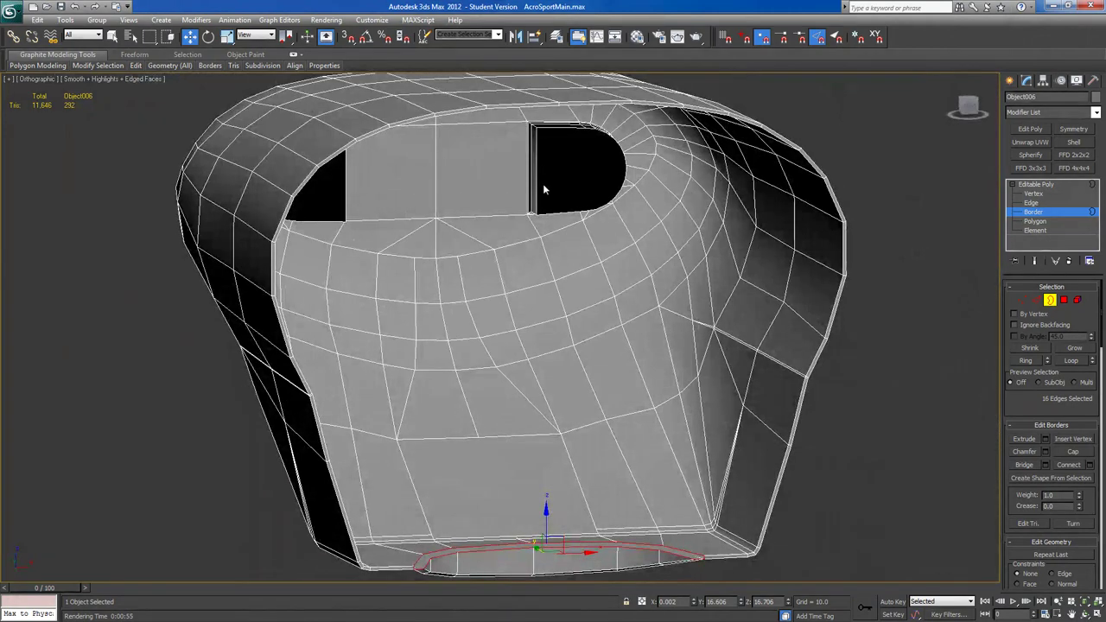
middle_click_drag(543, 172, 471, 215, "alt")
scroll(477, 271, "up", 5)
scroll(492, 320, "down", 4)
middle_click_drag(534, 511, 562, 414)
Connect the inner and outer vertices at both ends of the arched cutout's cap with edges.
left_click(1019, 299)
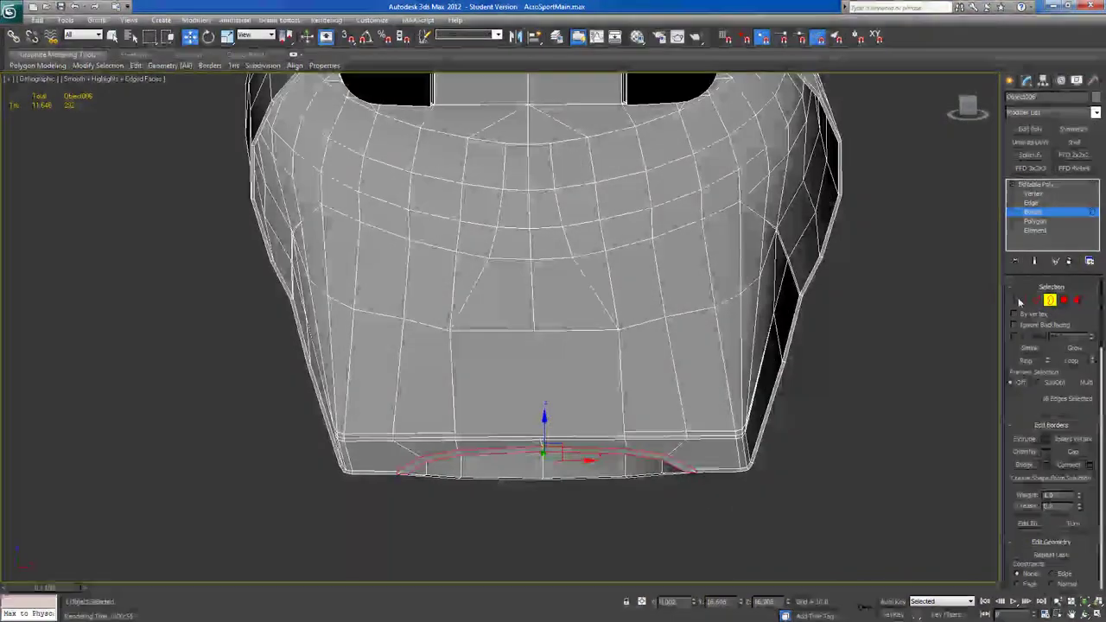
middle_click_drag(494, 431, 547, 369)
scroll(547, 369, "up", 4)
left_click(401, 493)
left_click(420, 499, "ctrl")
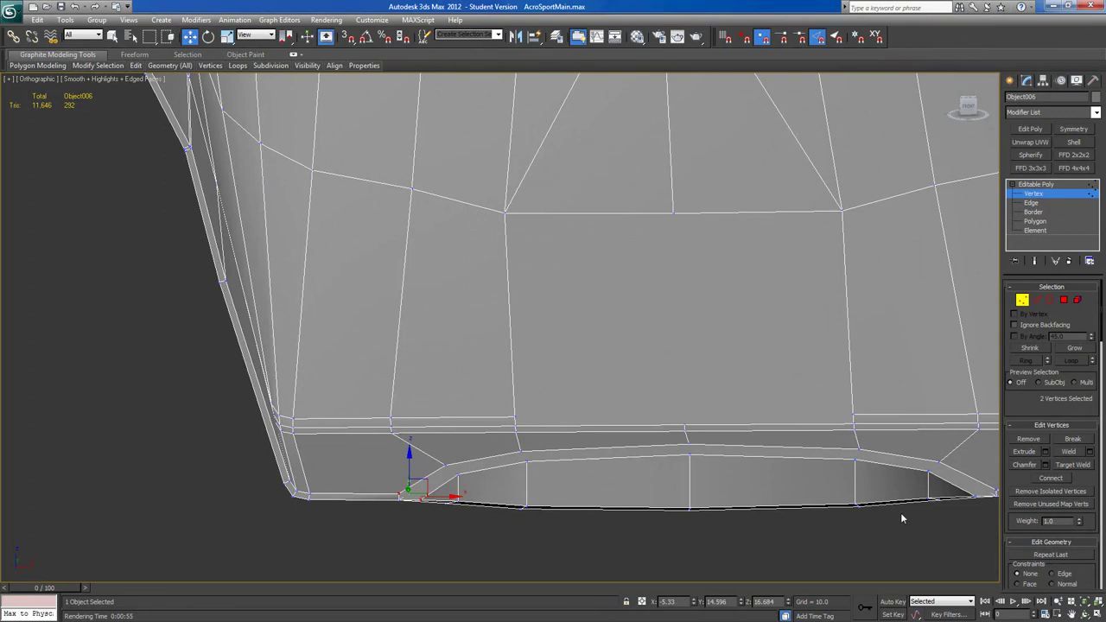
left_click(1057, 480)
middle_click_drag(649, 474, 295, 397)
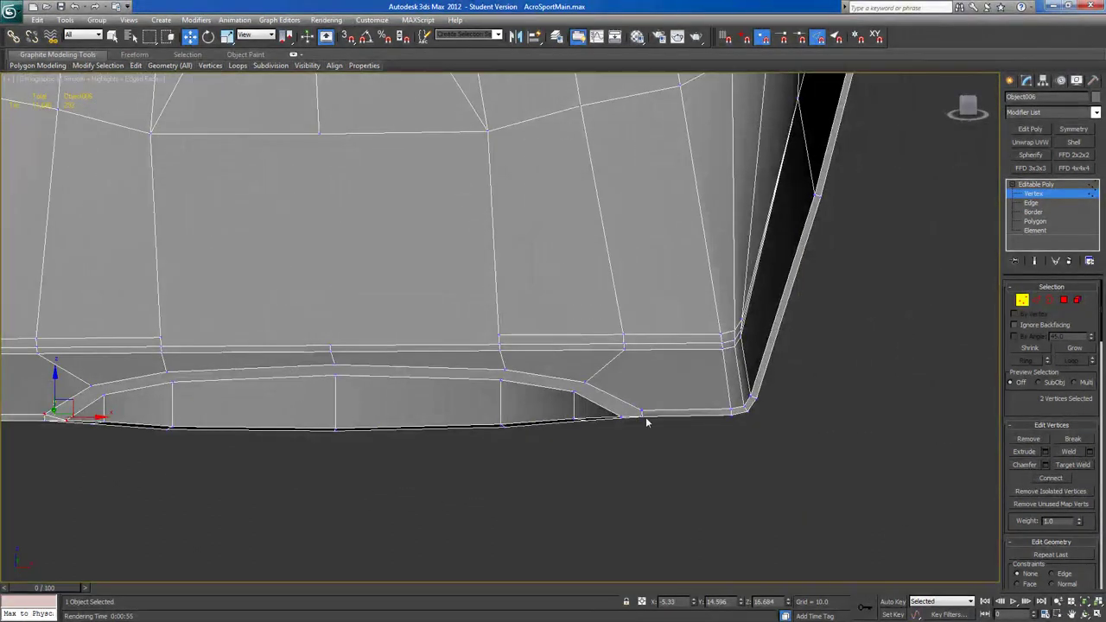
left_click(642, 413)
left_click(619, 420, "ctrl")
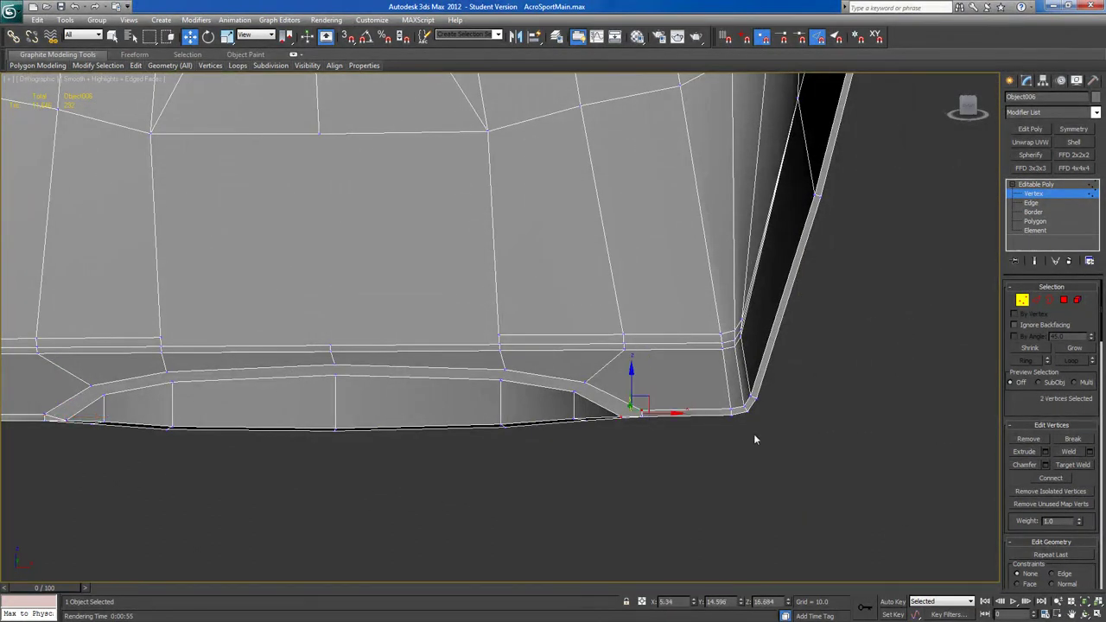
left_click(1046, 480)
Connect the middle vertices above and below the capped scoop opening and cut the missing edge across its lower side.
scroll(471, 510, "down", 2)
middle_click_drag(472, 509, 553, 193)
middle_click_drag(562, 359, 469, 366, "alt")
left_click(500, 371)
left_click(510, 229, "ctrl")
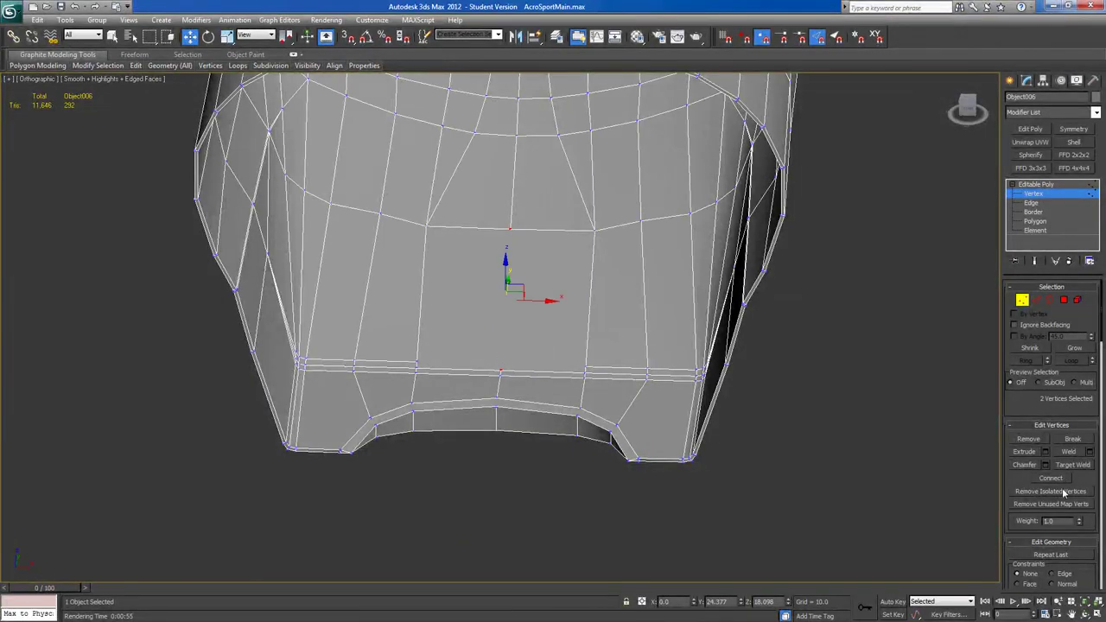
left_click(1047, 479)
scroll(1080, 497, "down", 3)
left_click(1073, 583)
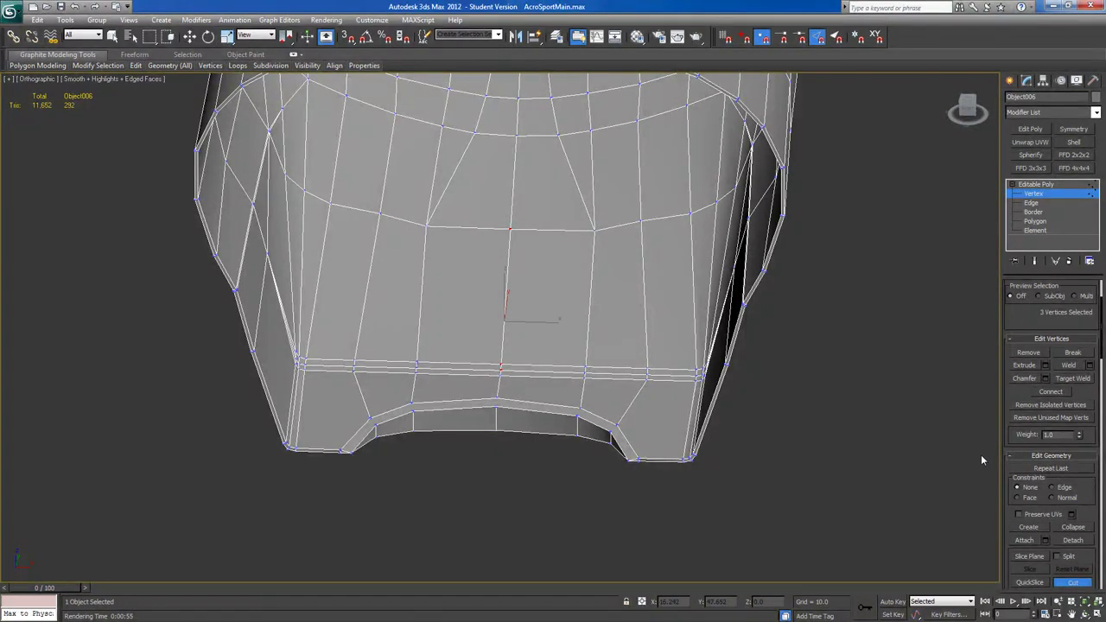
End the Cut tool, unhide all parts of the biplane and leave vertex editing on the cowling.
scroll(766, 454, "down", 4)
middle_click_drag(765, 458, 861, 349, "alt")
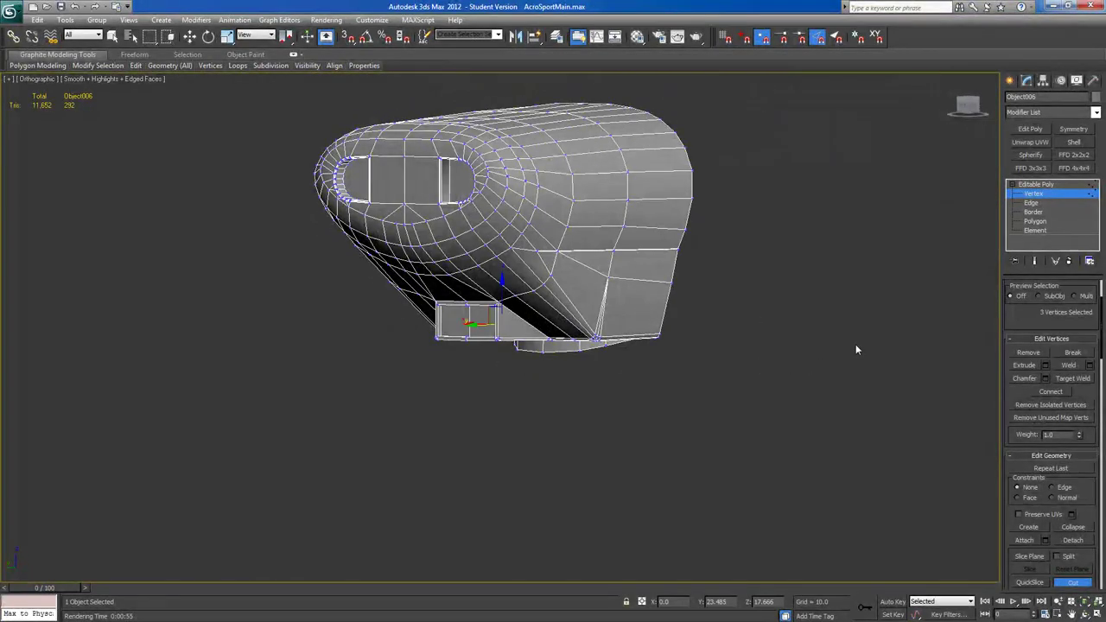
key("w")
right_click(761, 337)
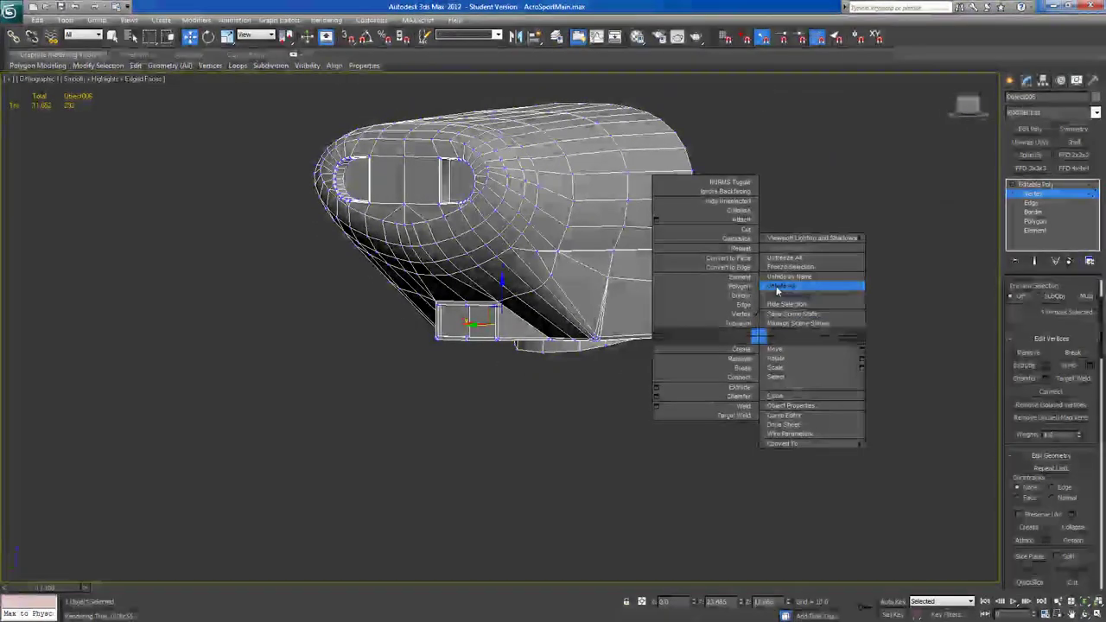
left_click(777, 286)
middle_click_drag(732, 301, 604, 337, "alt")
left_click(507, 99)
middle_click_drag(553, 386, 602, 358)
left_click(1016, 189)
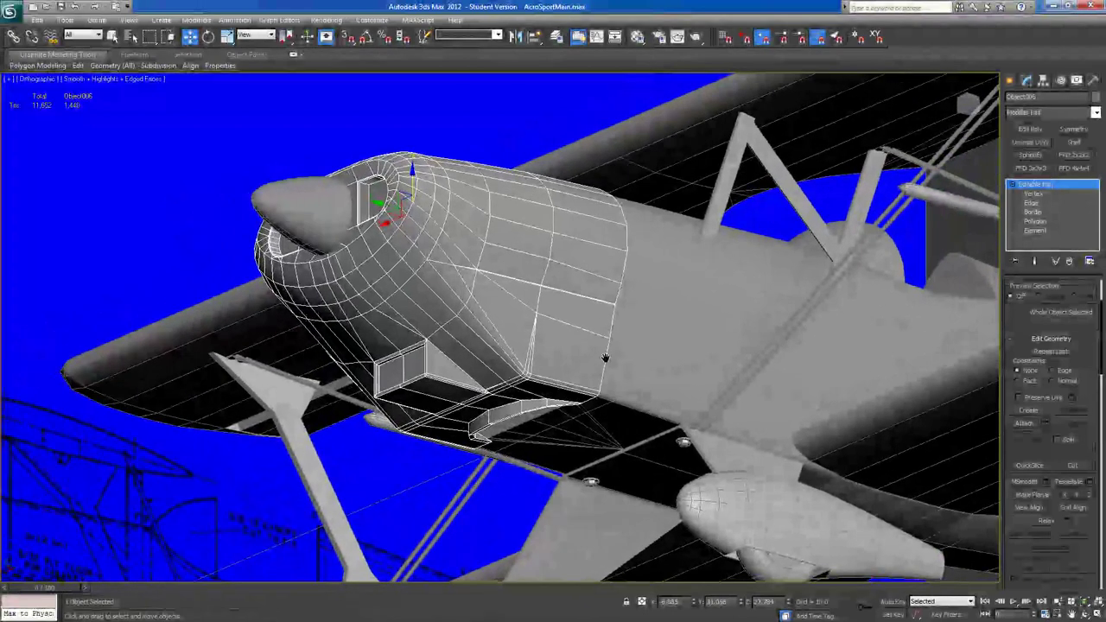
Render the biplane from below the nose to examine the finished cowling, then close the rendered image.
left_click(695, 38)
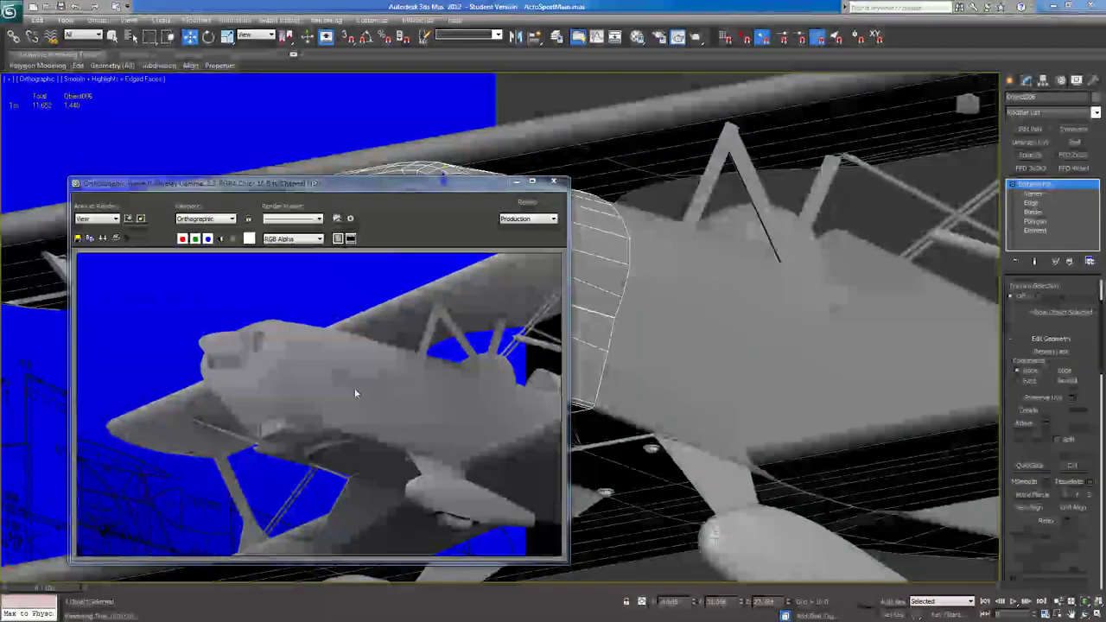
left_click_drag(355, 188, 534, 64)
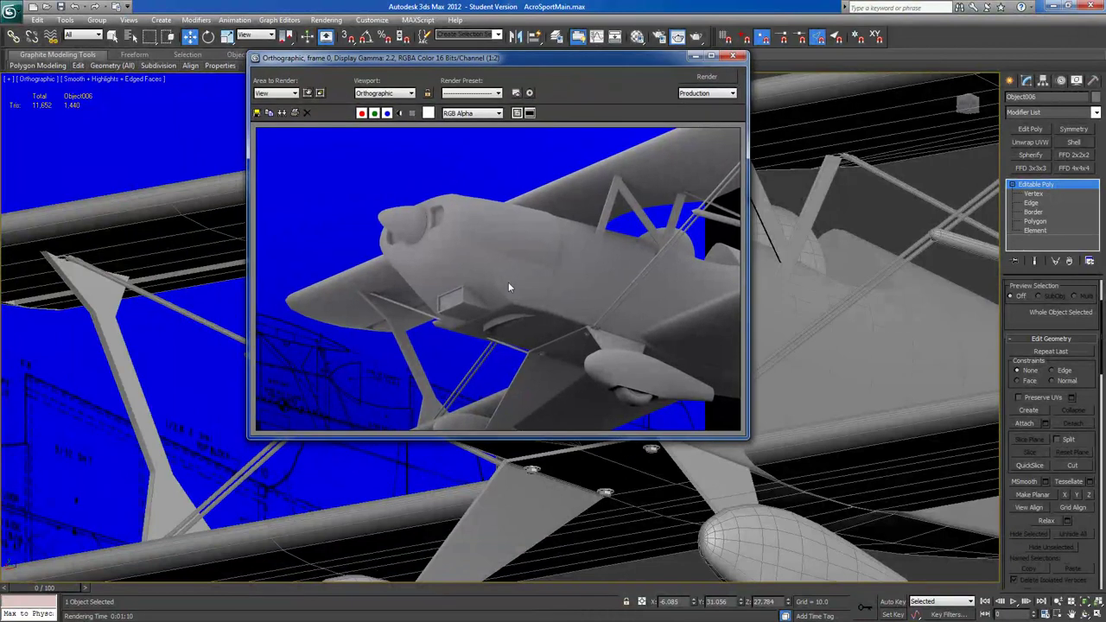
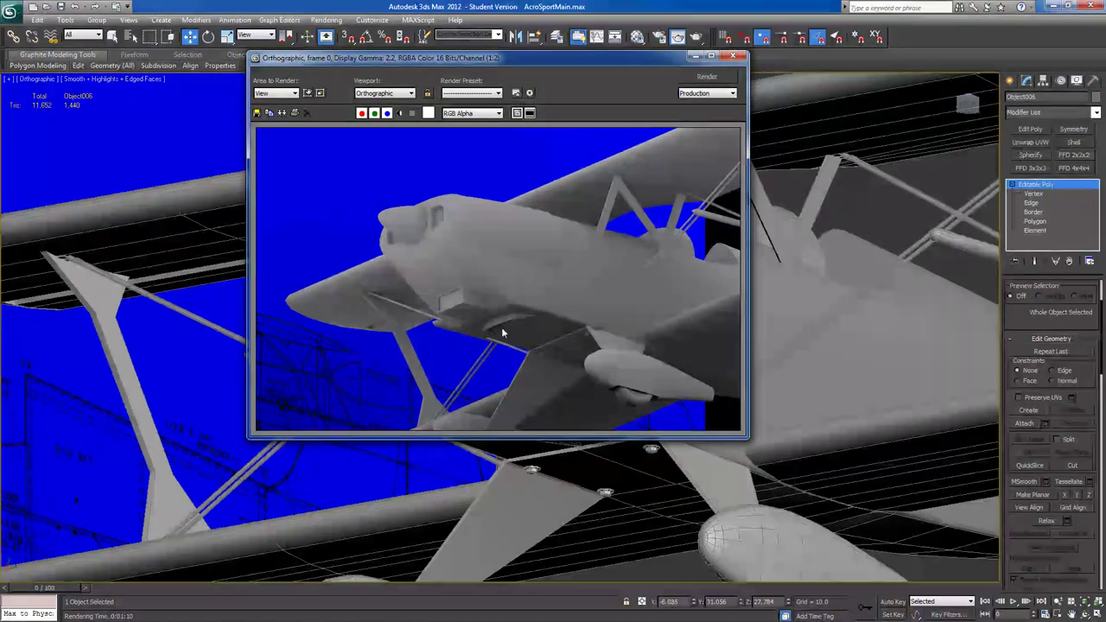
left_click(738, 58)
In the Back view, select both small cylinders at the wing wire crossings and move them up about 0.72 onto the crossings.
middle_click_drag(622, 334, 383, 359)
scroll(435, 353, "down", 2)
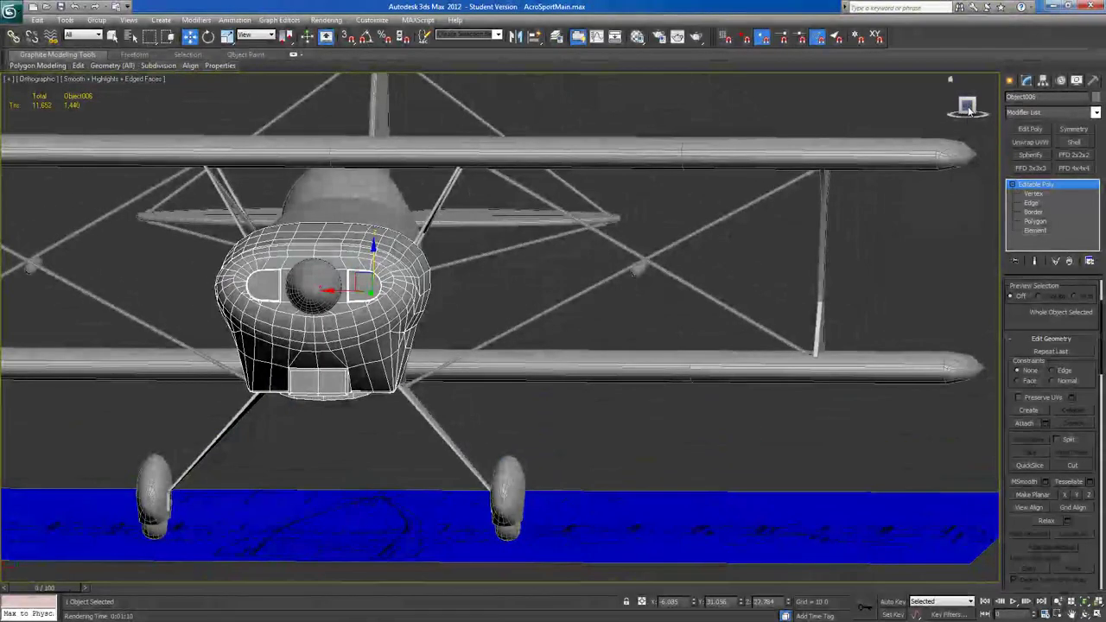
left_click(968, 107)
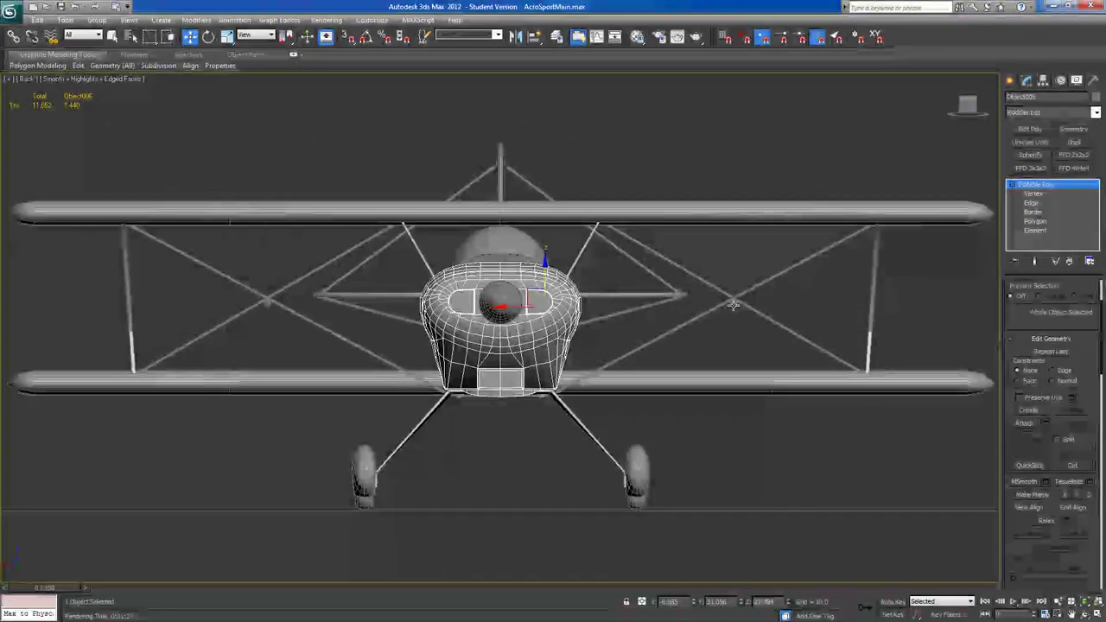
left_click(733, 304)
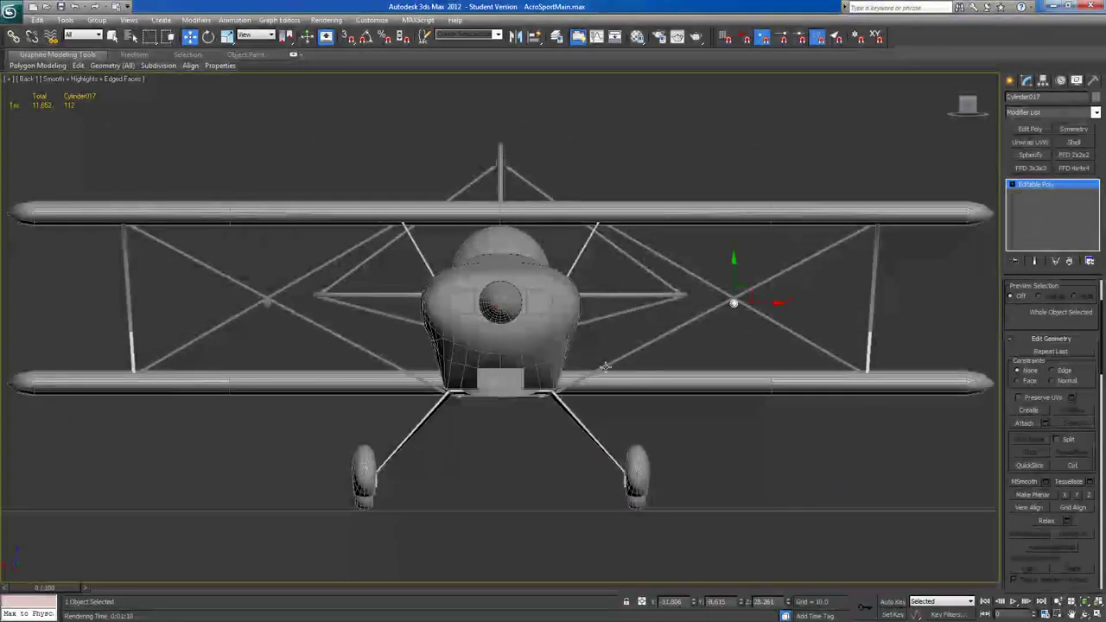
left_click(266, 302, "ctrl")
middle_click_drag(715, 321, 548, 360)
scroll(498, 386, "up", 2)
middle_click_drag(498, 386, 1016, 375)
middle_click_drag(335, 399, 478, 378)
scroll(474, 361, "up", 2)
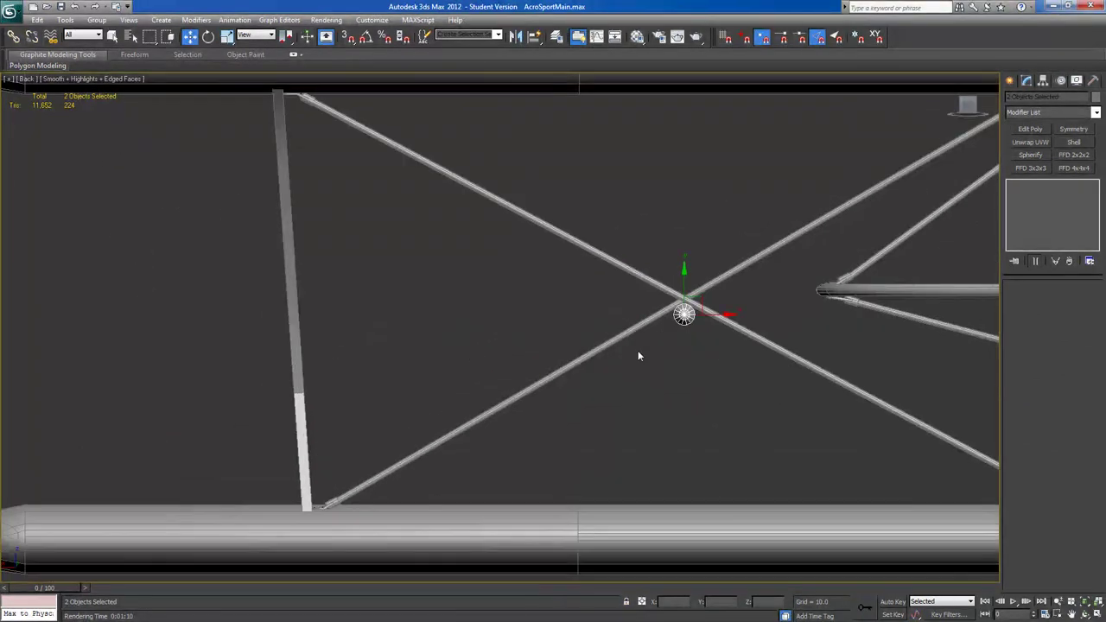
left_click_drag(684, 275, 684, 257)
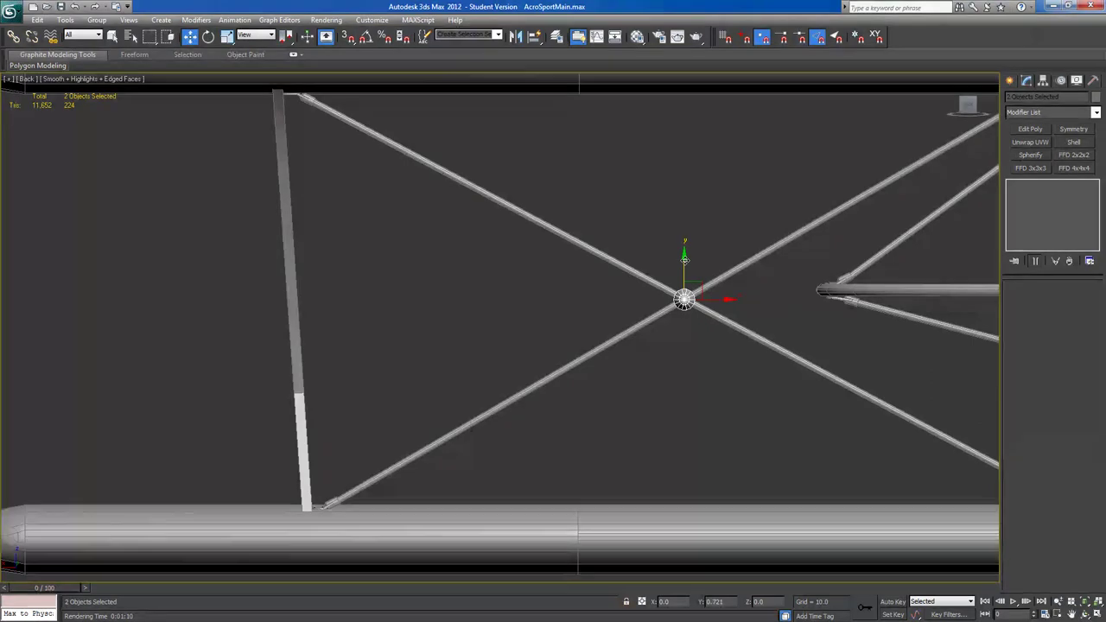
Select the biplane's fuselage and hide all other parts.
scroll(665, 354, "down", 5)
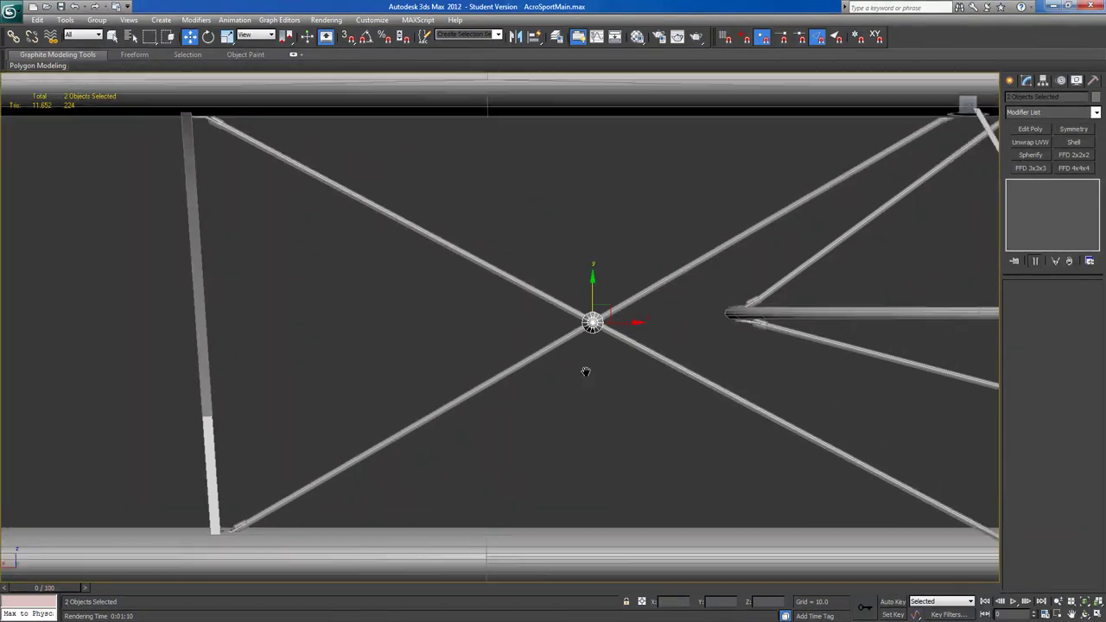
middle_click_drag(479, 398, 458, 327, "alt")
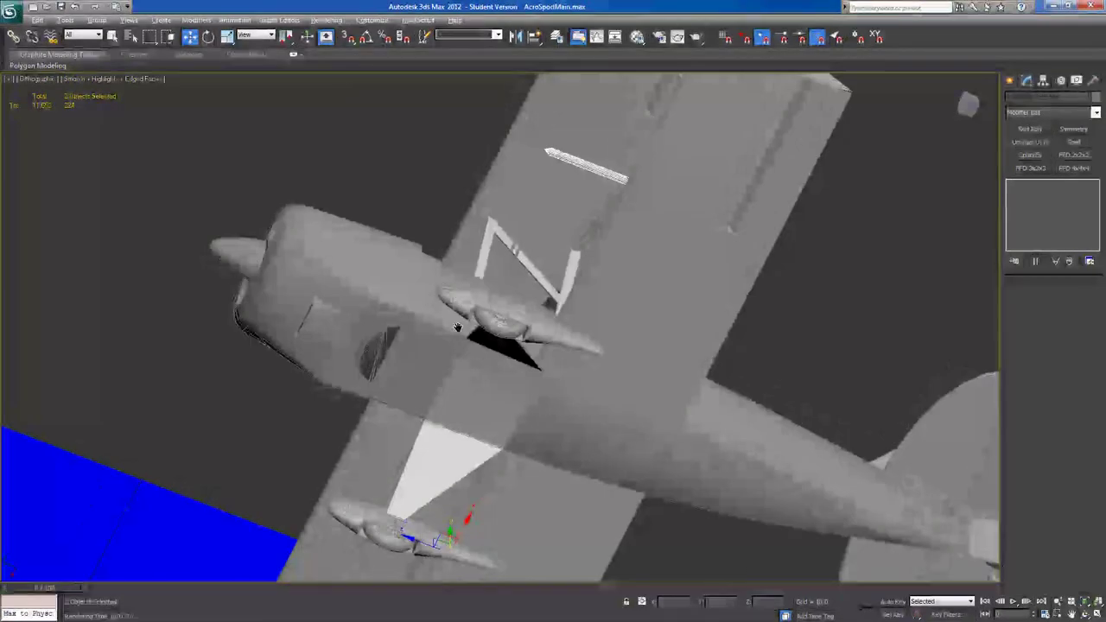
middle_click_drag(560, 434, 536, 340)
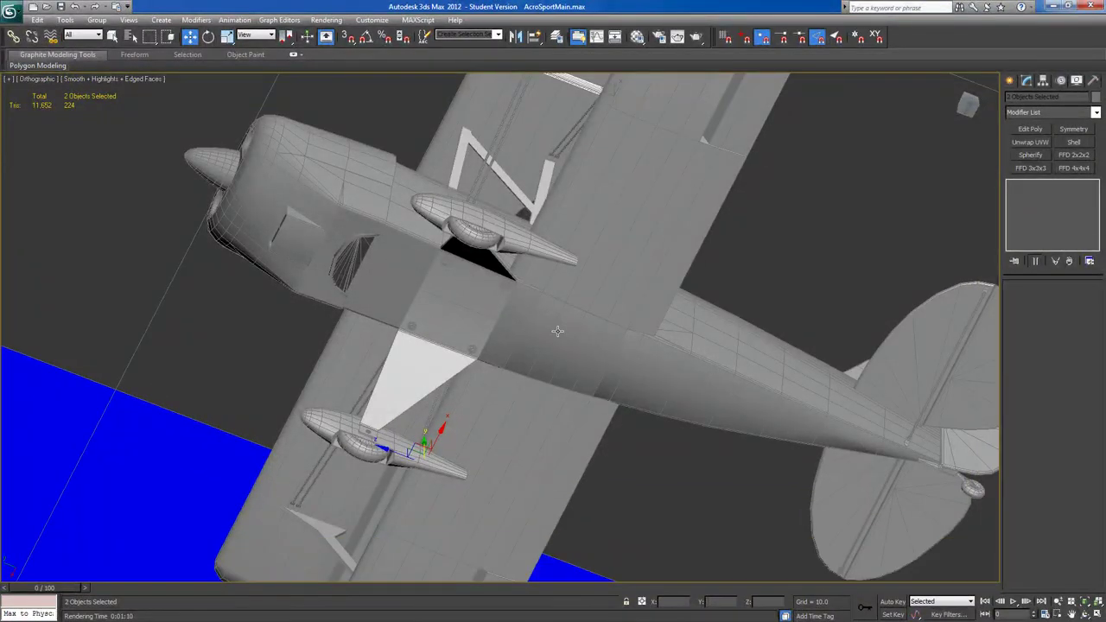
left_click(544, 341)
right_click(538, 335)
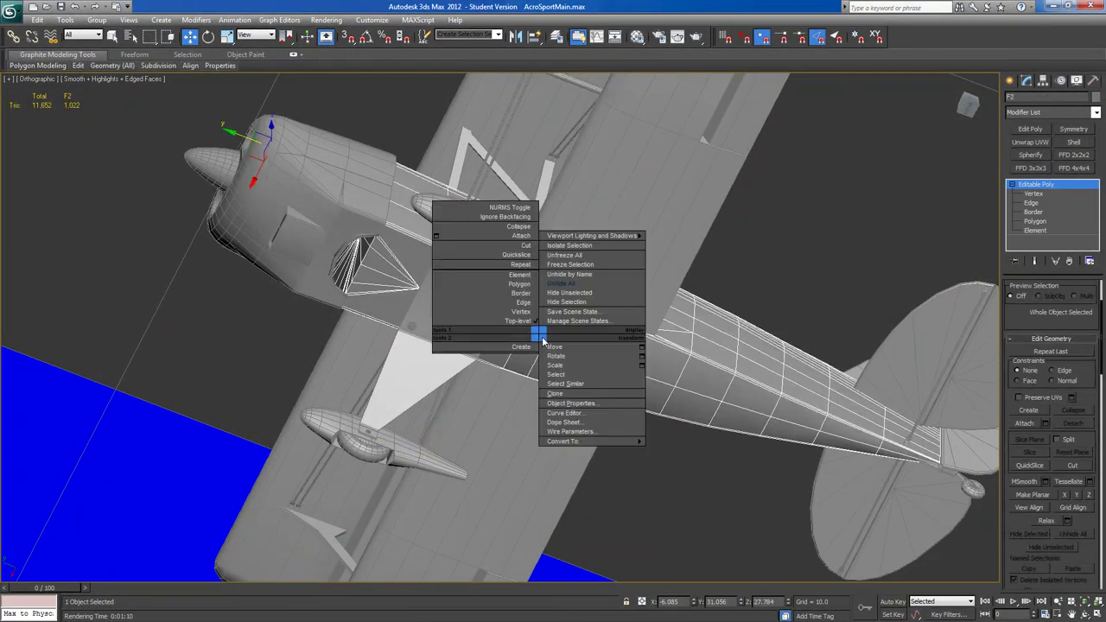
left_click(566, 294)
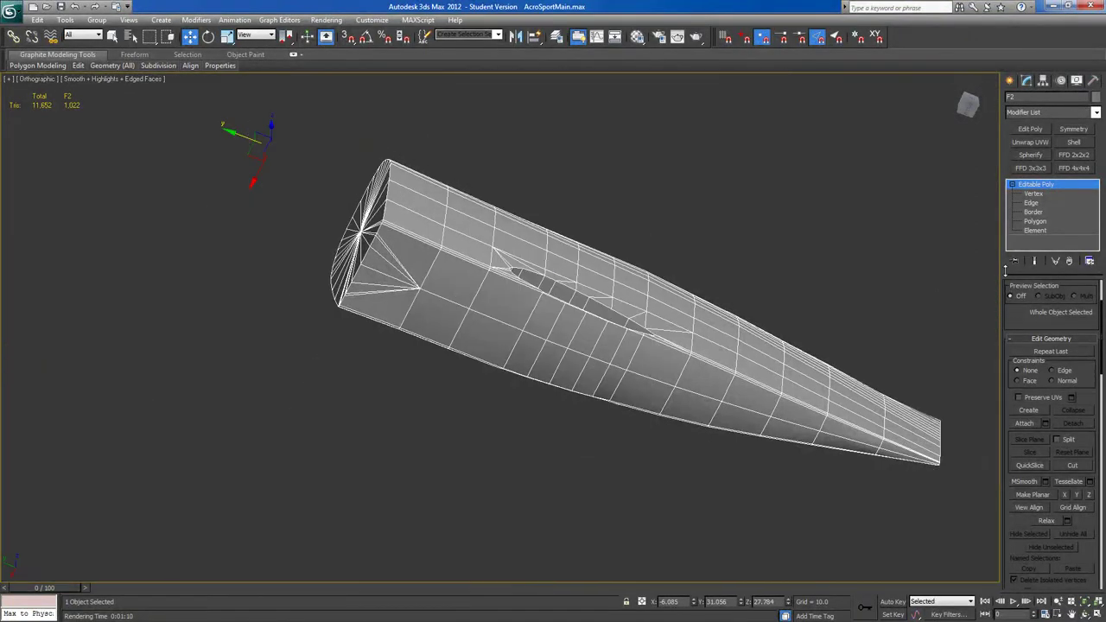
In polygon editing, select the large fuselage underside panels between the two wing-shaped openings, including those just ahead of them.
left_click(1035, 222)
scroll(571, 349, "up", 3)
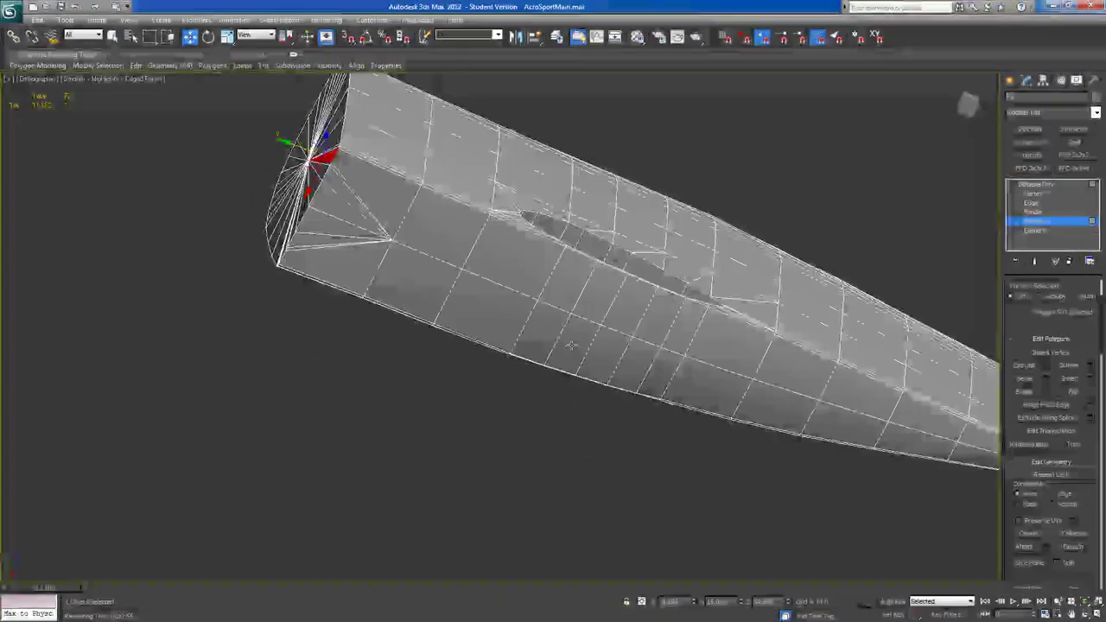
left_click(550, 280)
left_click(546, 318, "ctrl")
left_click(578, 335, "ctrl")
left_click(589, 316, "ctrl")
left_click(627, 331, "ctrl")
left_click(606, 355, "ctrl")
left_click(635, 365, "ctrl")
left_click(656, 317, "ctrl")
left_click(684, 328, "ctrl")
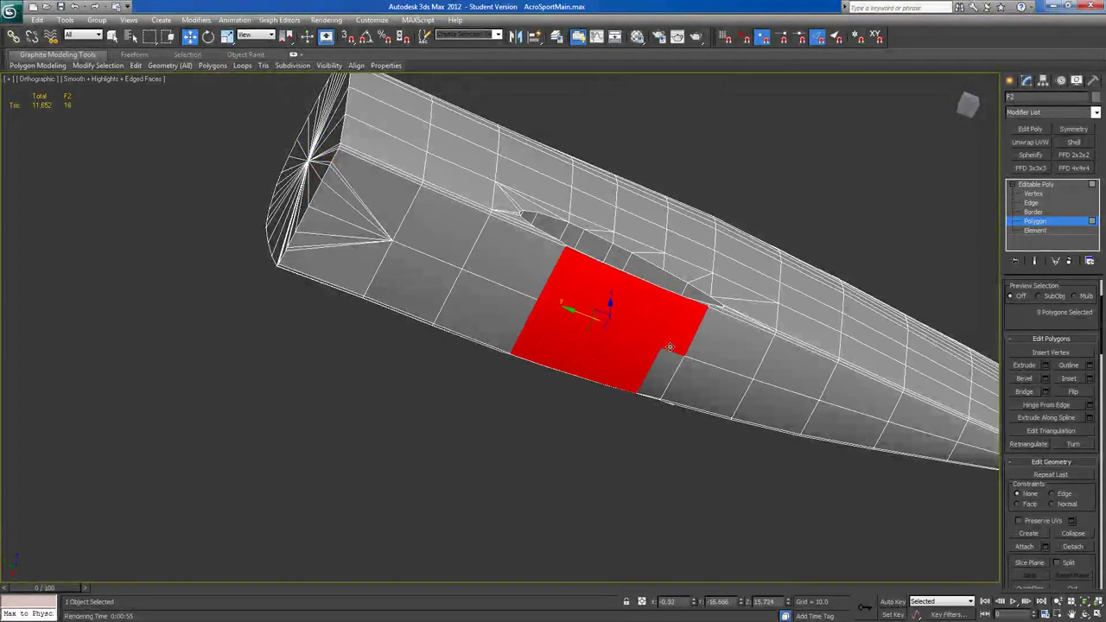
left_click(660, 374, "ctrl")
left_click(479, 315, "ctrl")
left_click(527, 257, "ctrl")
left_click(532, 235, "ctrl")
Add the narrow polygon strips along the lower edges of both wing-shaped openings to the underside selection, deselecting the wrongly picked inner face.
middle_click_drag(532, 235, 599, 253, "alt")
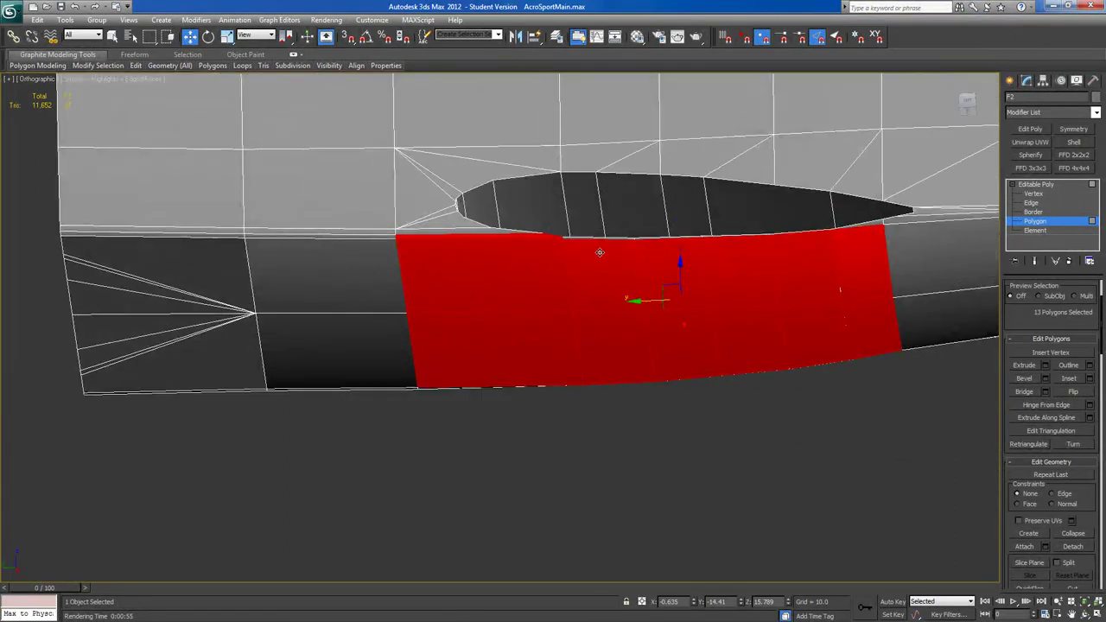
left_click(596, 239, "ctrl")
left_click(653, 229, "ctrl")
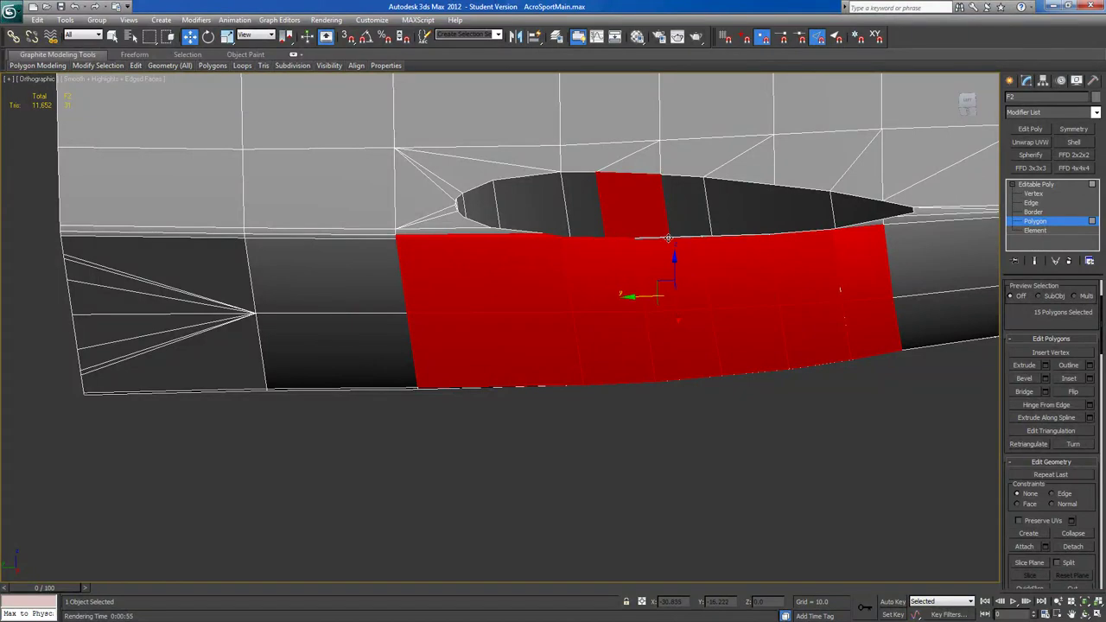
left_click(651, 223, "alt")
left_click(715, 235, "ctrl")
left_click(805, 235, "ctrl")
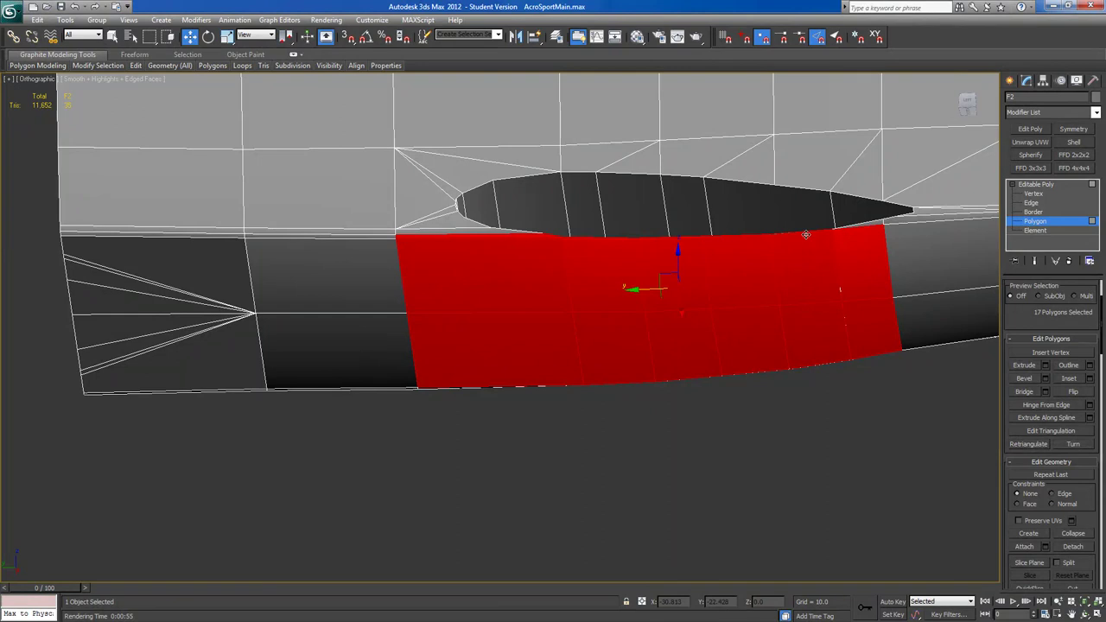
left_click(851, 226, "ctrl")
left_click(470, 233, "ctrl")
middle_click_drag(604, 269, 605, 147, "alt")
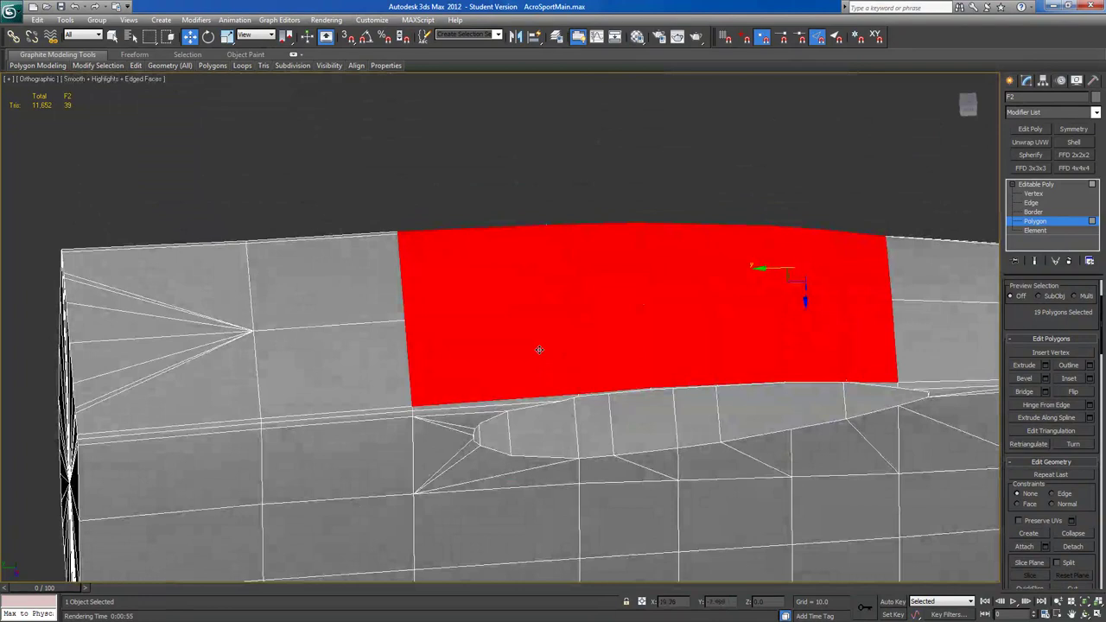
left_click(488, 405, "ctrl")
left_click(488, 410, "ctrl")
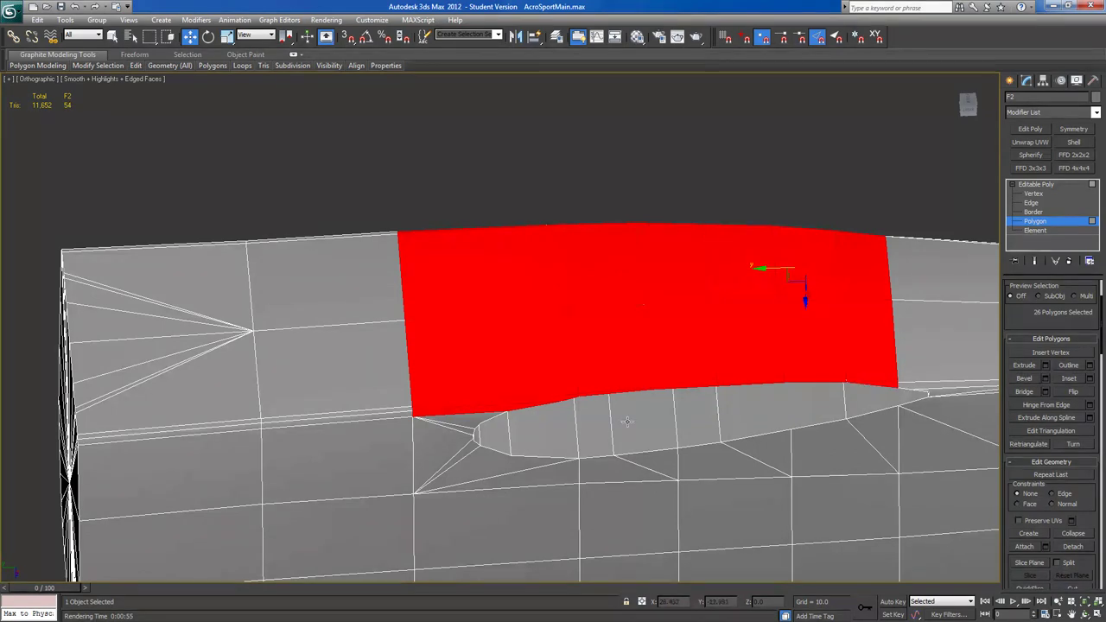
Bring up the smoothing group settings for the selected underside polygons, then clear the selection.
middle_click_drag(604, 422, 624, 492, "alt")
scroll(1011, 317, "down", 5)
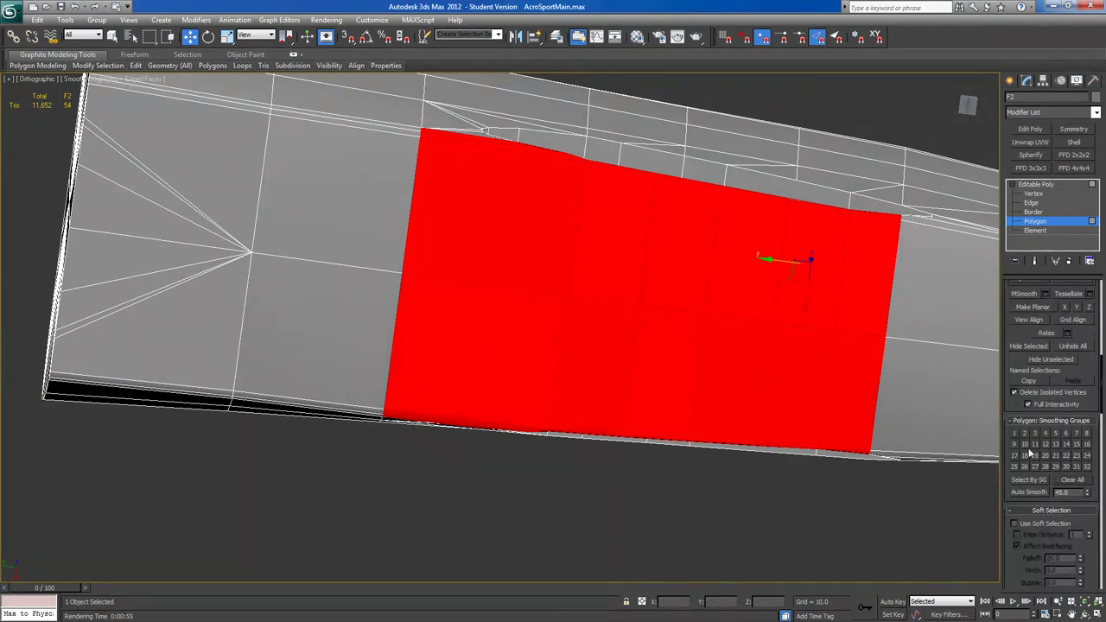
scroll(669, 217, "down", 4)
left_click(647, 173)
Select the six diagonal edges fanning out to the centre vertex at the front of the fuselage underside and remove them.
middle_click_drag(647, 173, 712, 253, "alt")
middle_click_drag(624, 268, 603, 311, "alt")
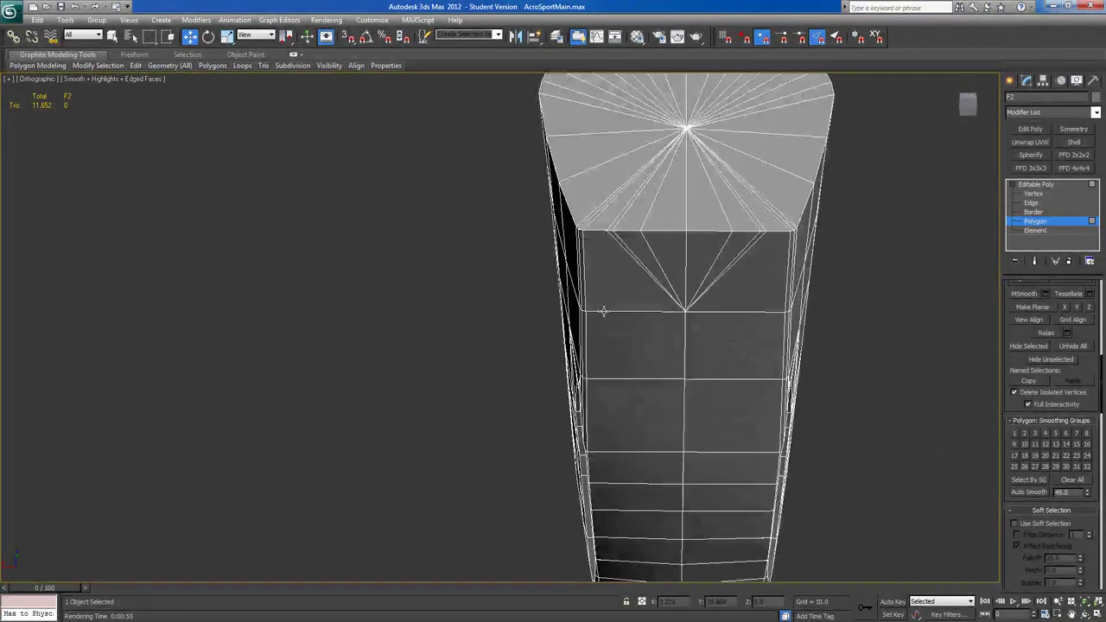
left_click(1031, 204)
left_click(663, 273)
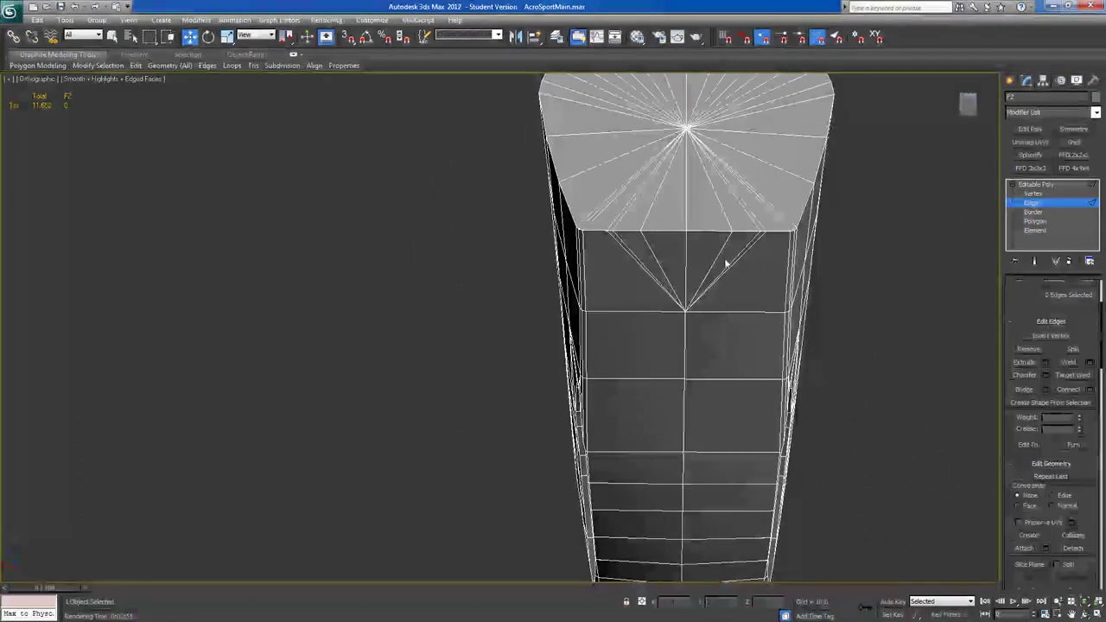
left_click(739, 253)
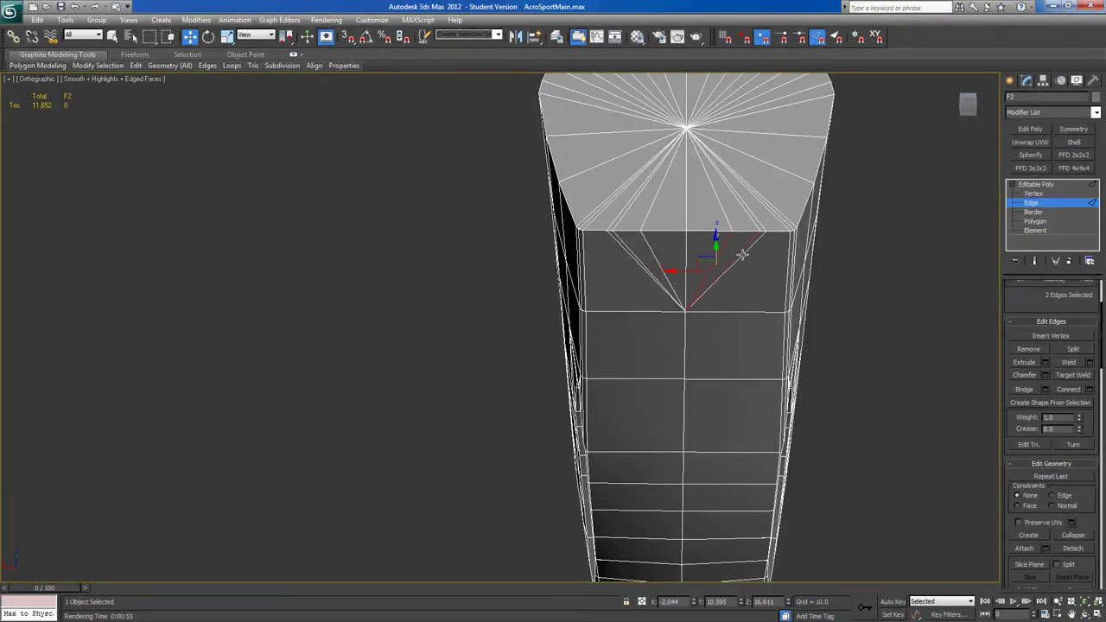
left_click(657, 271, "ctrl")
left_click(611, 227, "ctrl")
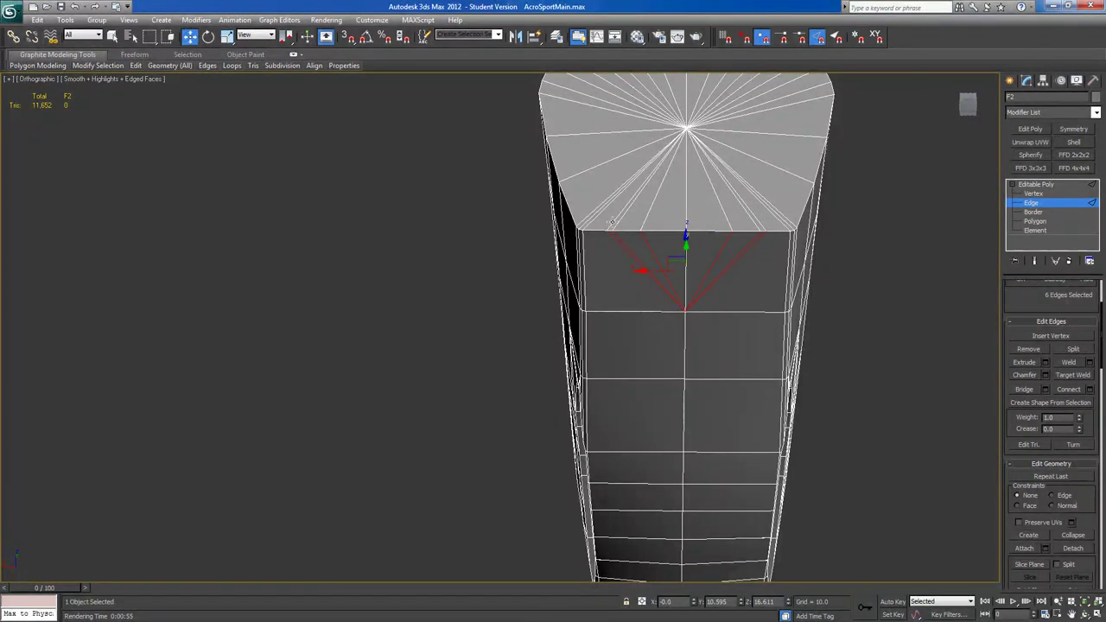
scroll(1018, 308, "up", 3)
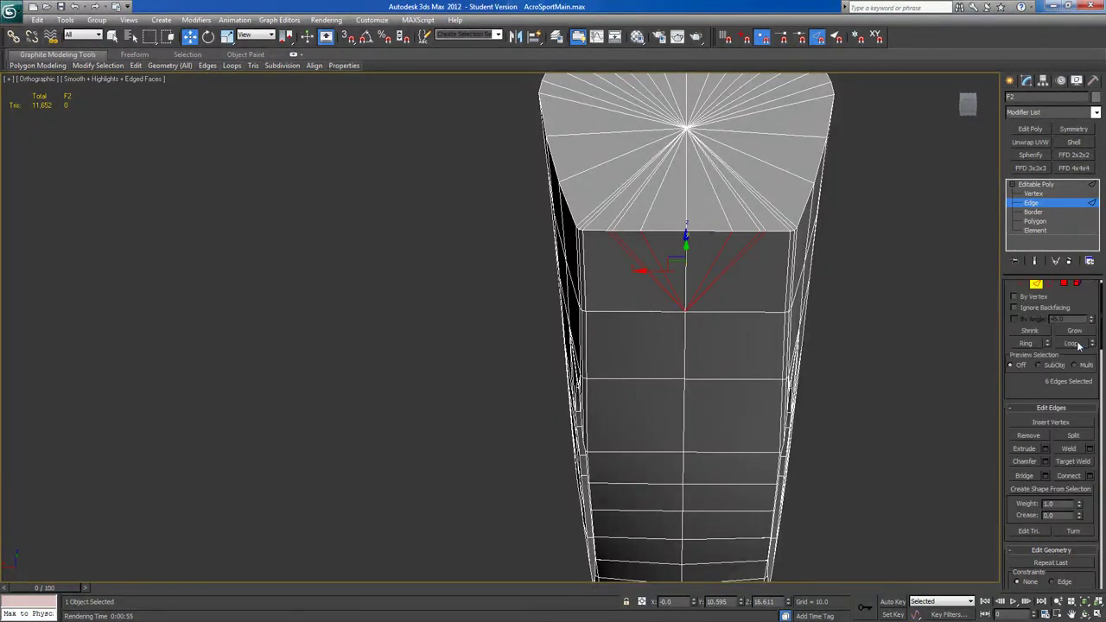
left_click(1076, 344)
key("BackSpace")
Unhide all parts of the biplane and leave edge editing on the fuselage.
middle_click_drag(847, 296, 508, 341, "alt")
right_click(530, 168)
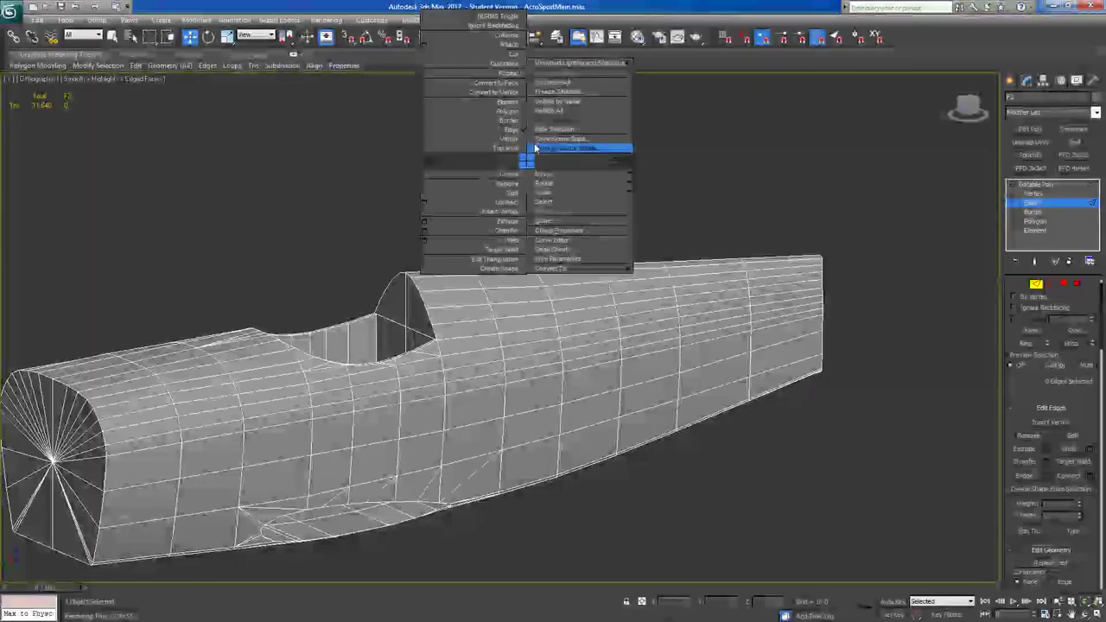
left_click(538, 108)
middle_click_drag(553, 250, 724, 229)
scroll(724, 229, "down", 3)
scroll(724, 229, "up", 2)
middle_click_drag(450, 303, 544, 247, "alt")
scroll(543, 247, "up", 2)
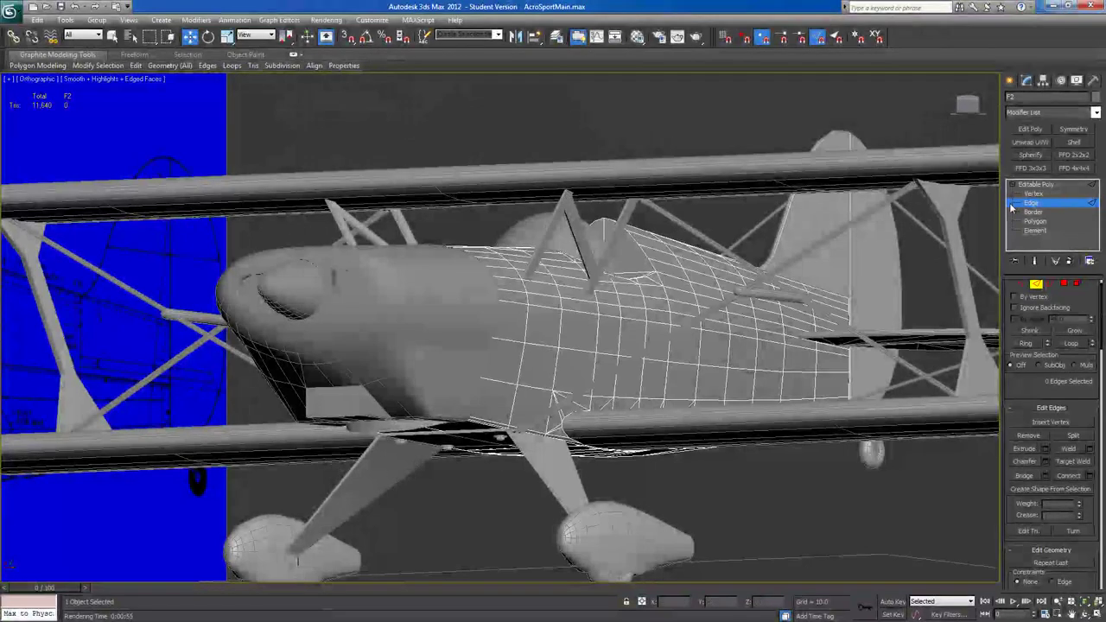
left_click(1036, 285)
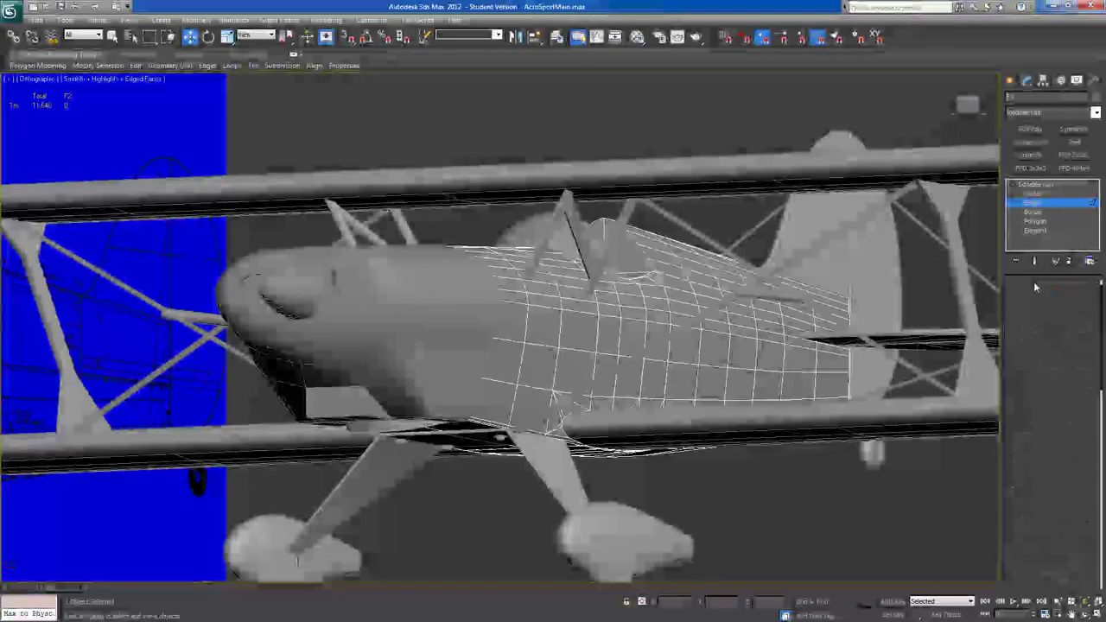
Select the N-shaped strut between fuselage and upper wing, start a slice plane on its edges and rotate the plane.
left_click(669, 221)
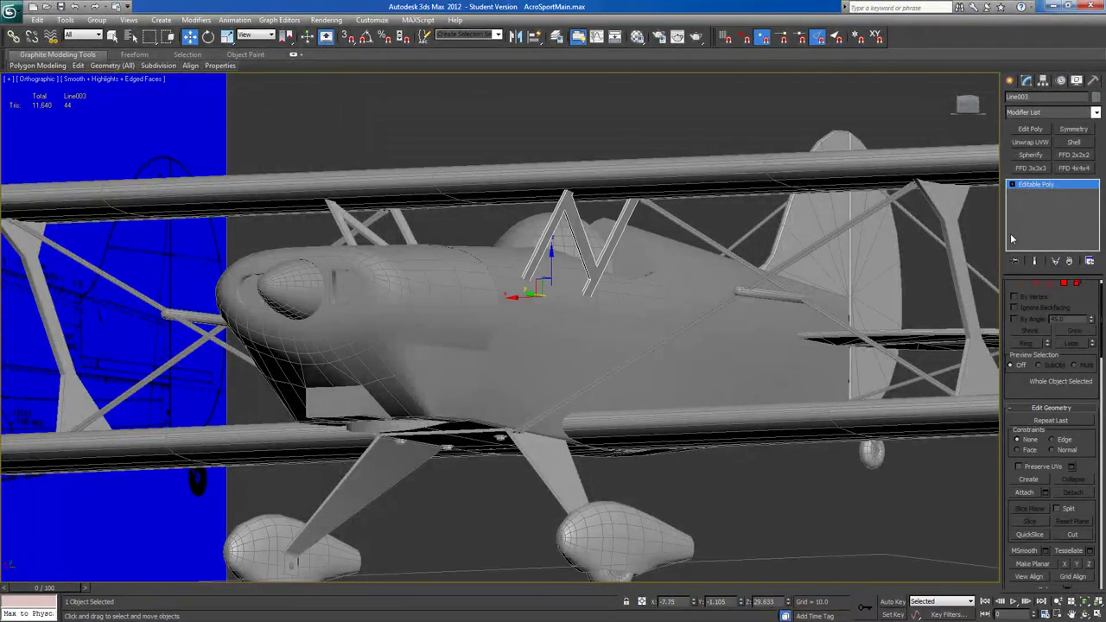
left_click(1036, 286)
scroll(1022, 383, "down", 2)
scroll(1022, 383, "down", 3)
left_click(1028, 443)
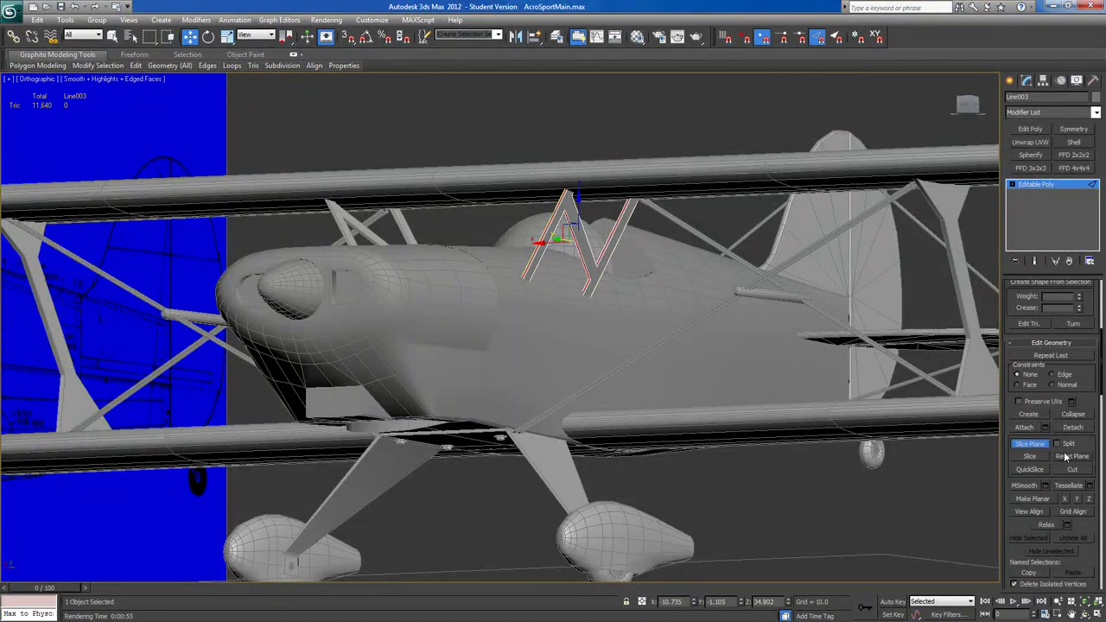
left_click(210, 40)
middle_click_drag(598, 206, 606, 213, "alt")
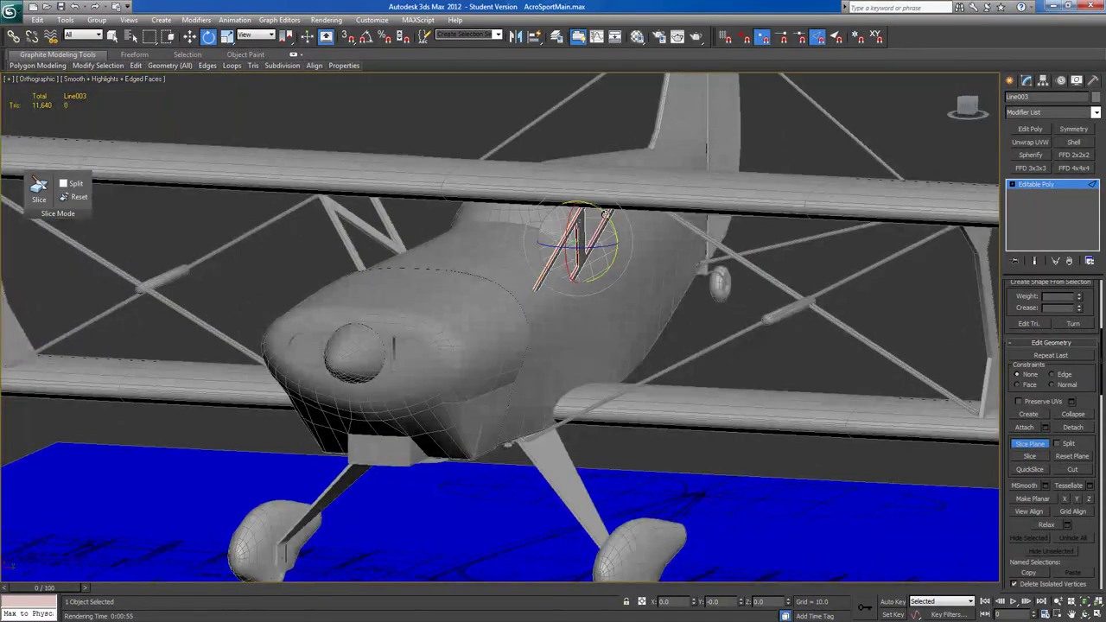
left_click_drag(609, 215, 633, 281)
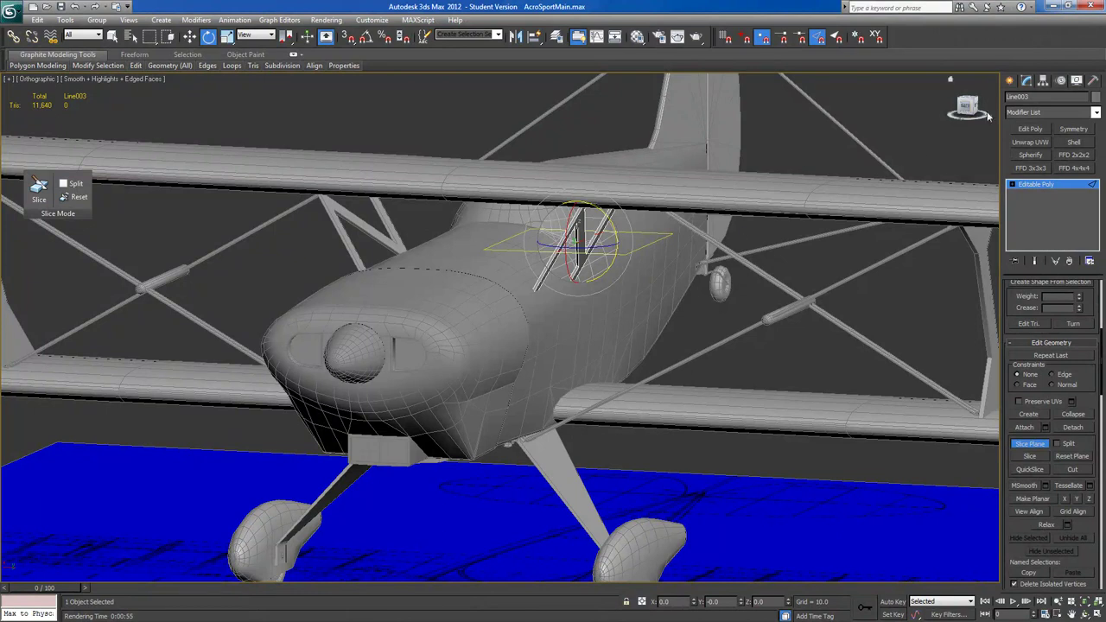
In the Back view, rotate the slice plane until it lies level across the strut.
left_click(965, 105)
scroll(731, 257, "up", 5)
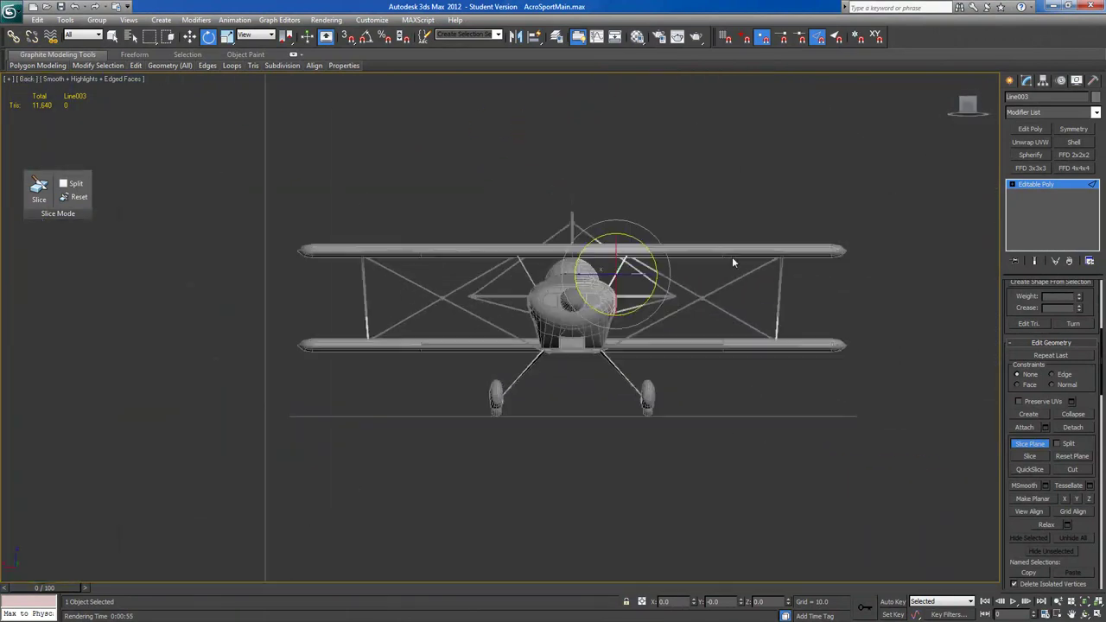
scroll(744, 252, "up", 5)
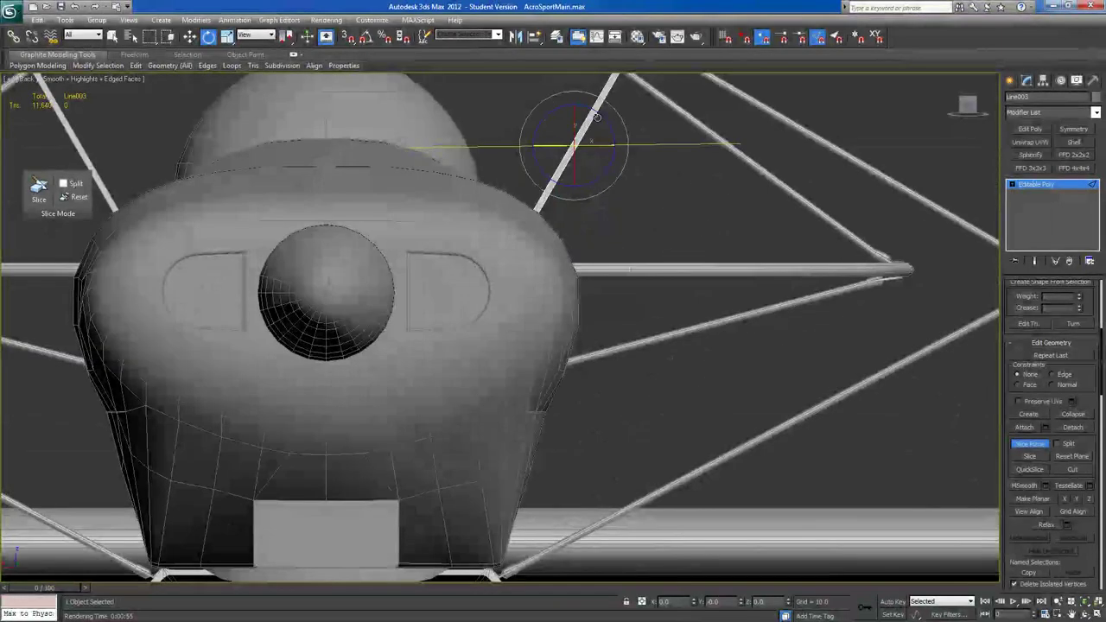
left_click_drag(597, 114, 657, 11)
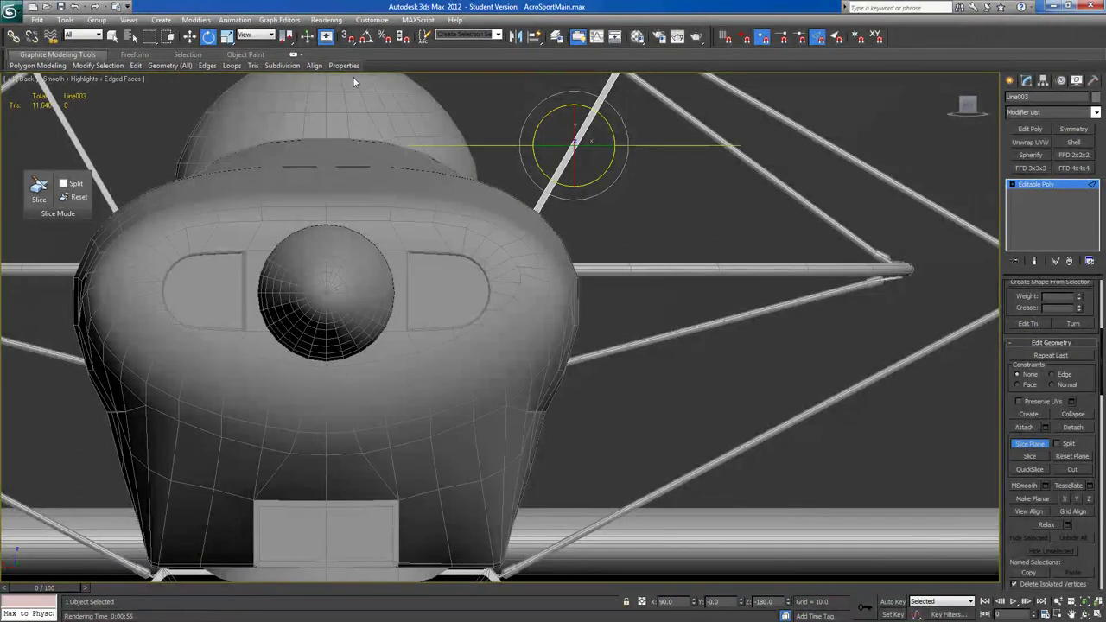
Raise the slice plane to the upper wing's underside, slice the strut's upper ends there and end slicing.
left_click(189, 37)
middle_click_drag(491, 207, 344, 310)
left_click_drag(440, 248, 472, 132)
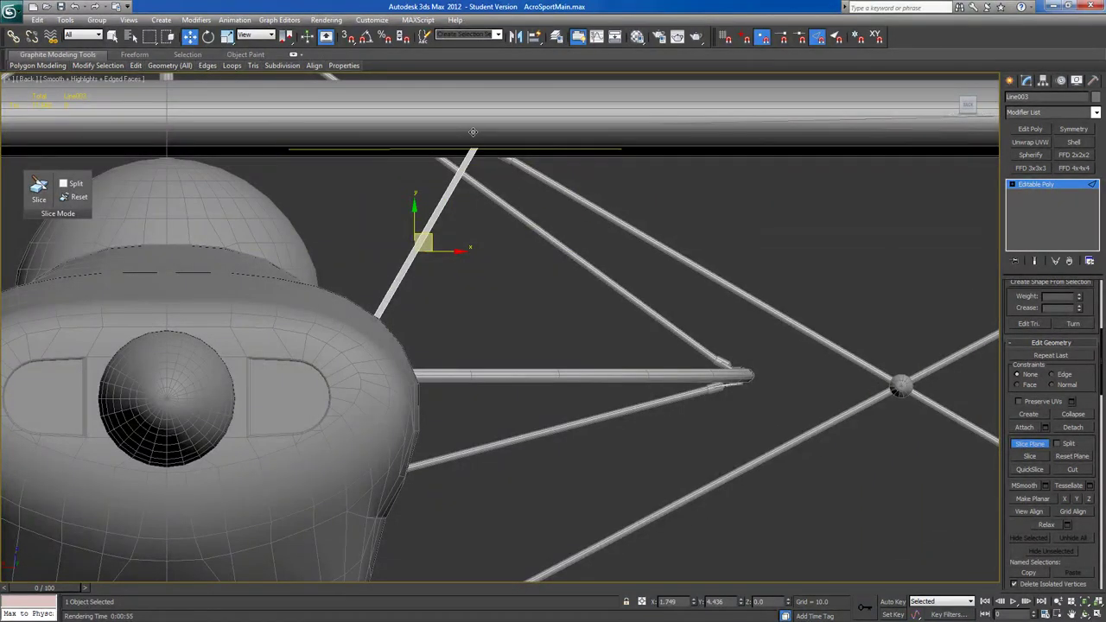
middle_click_drag(472, 132, 428, 127, "alt")
left_click_drag(453, 108, 453, 110)
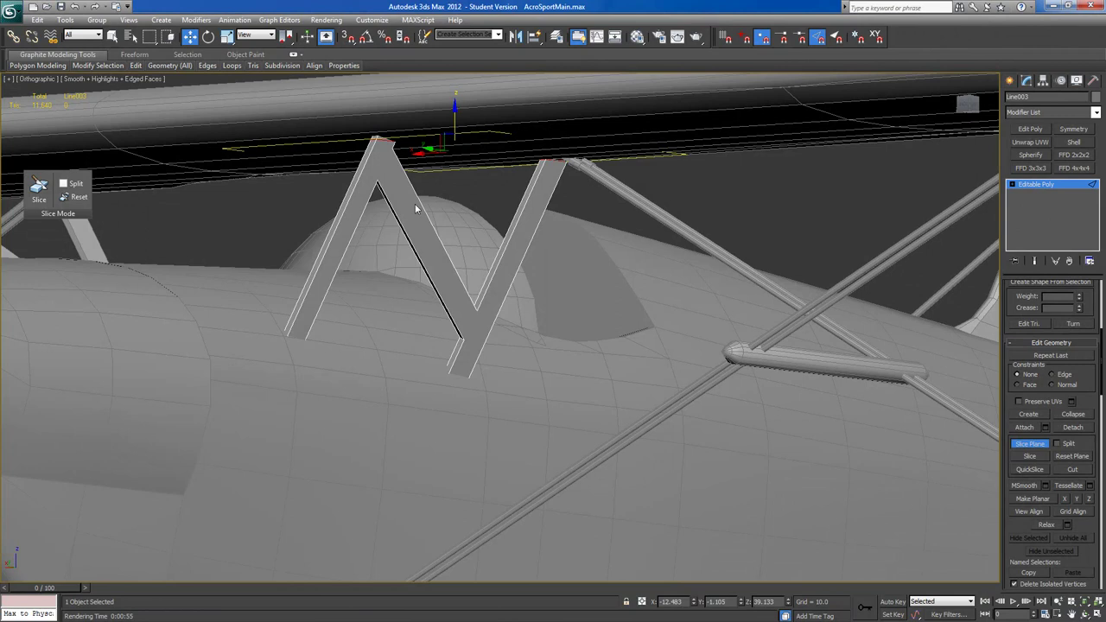
left_click(1030, 456)
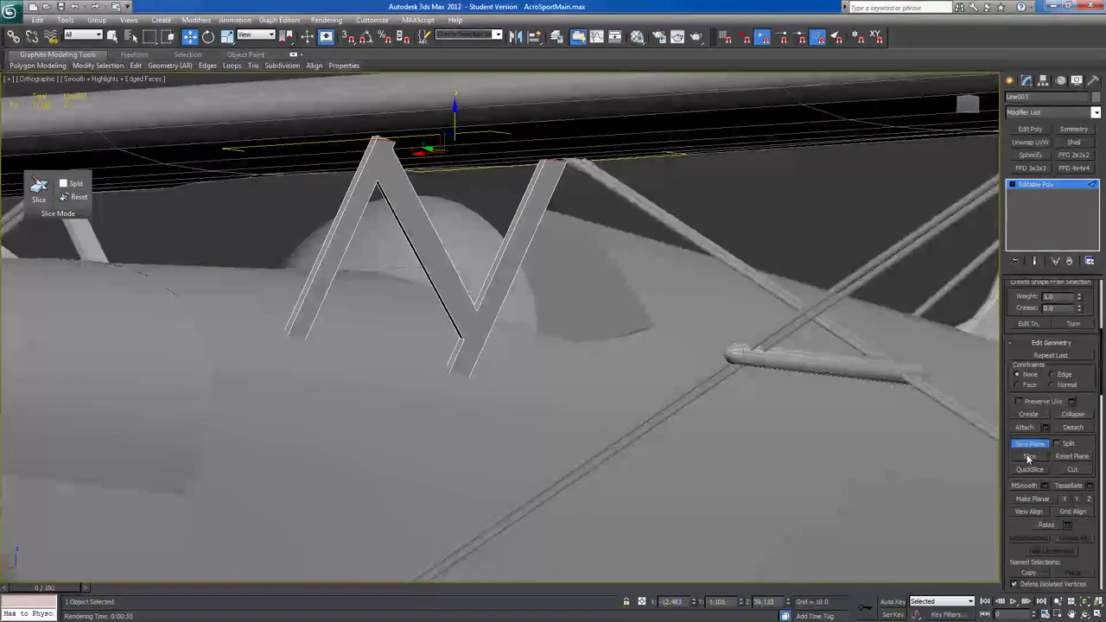
left_click(1028, 443)
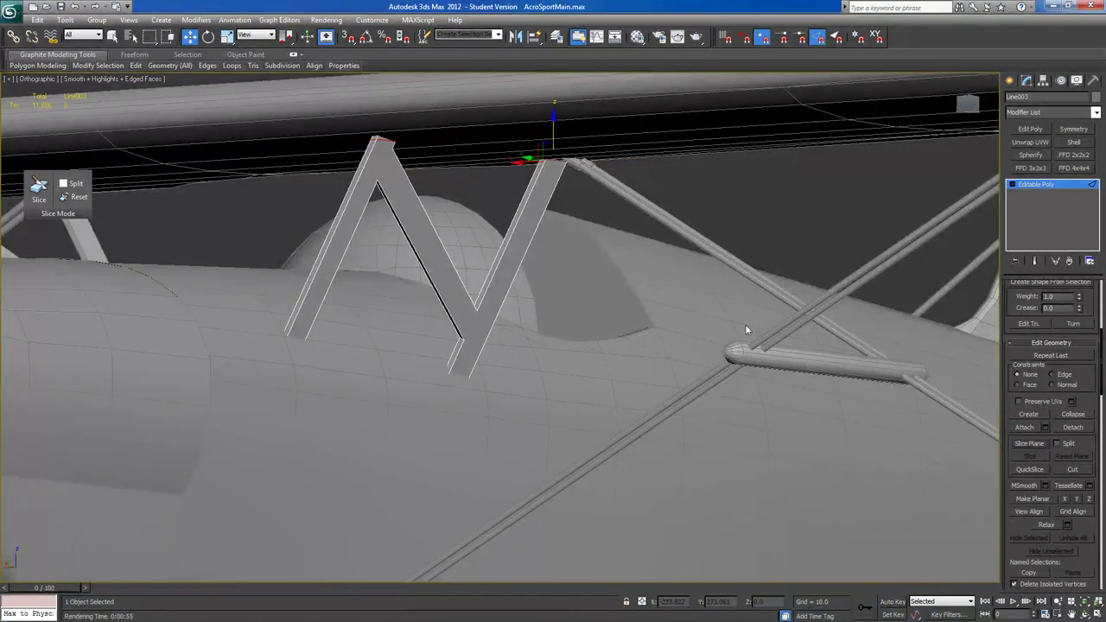
Hide everything except the N-shaped strut and delete the polygons of both upper ends above the slice.
right_click(472, 249)
left_click(484, 202)
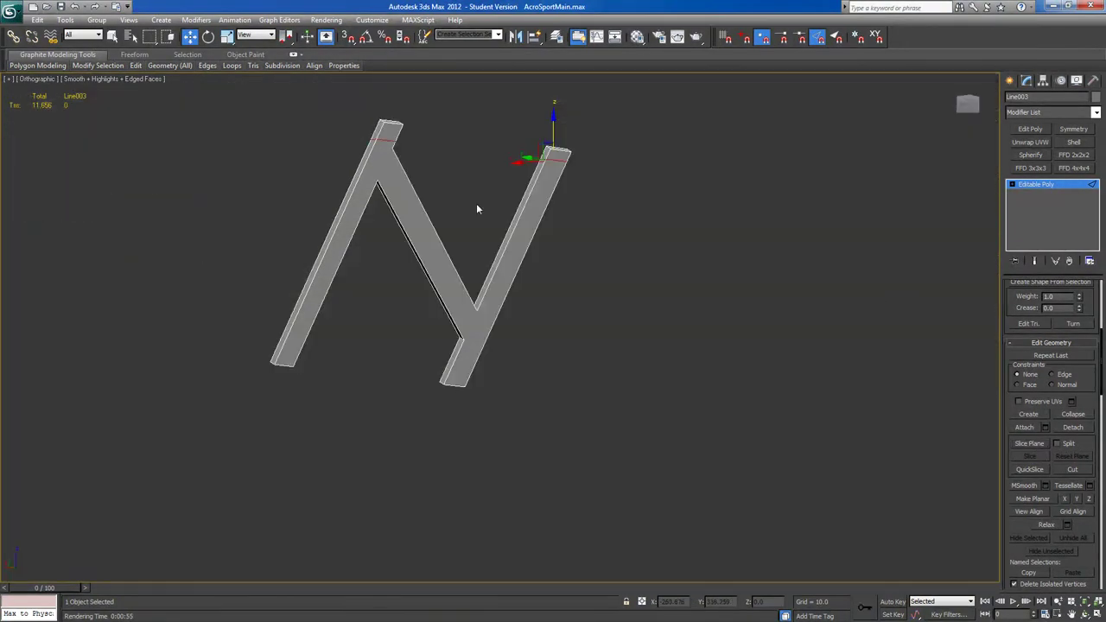
left_click(1014, 185)
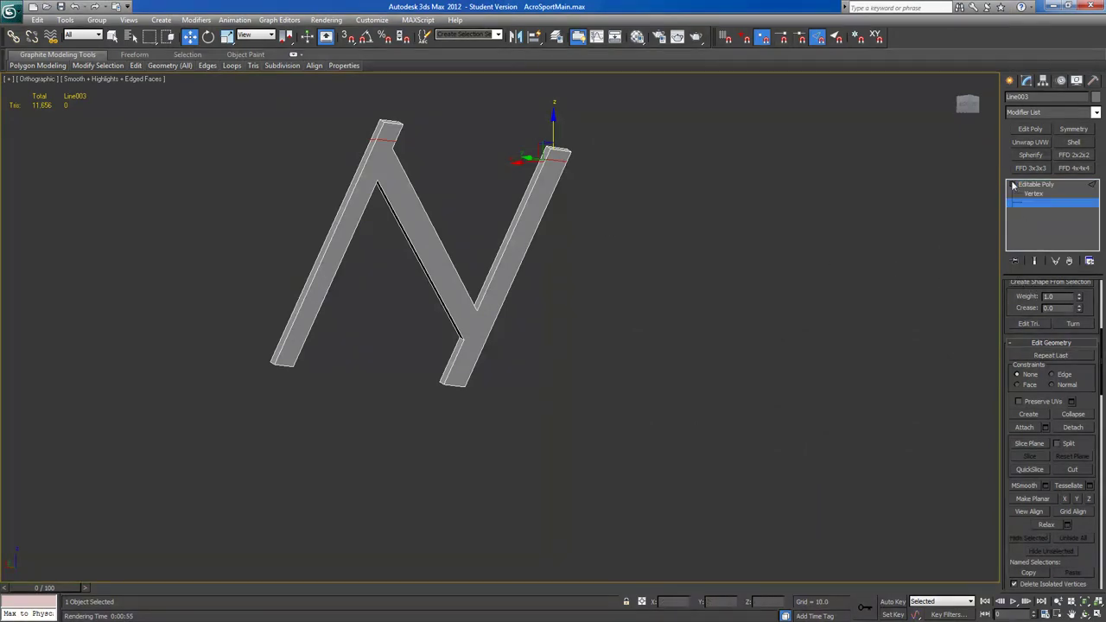
left_click(1035, 221)
left_click(558, 155)
left_click_drag(600, 130, 536, 153)
left_click_drag(448, 105, 368, 136, "ctrl")
left_click(479, 205)
Connect the two long edges of the strut's separate upright with one cross edge near its upper end, using pinch 47 and slide 92.
middle_click_drag(526, 212, 547, 213, "alt")
key("2")
left_click(526, 162)
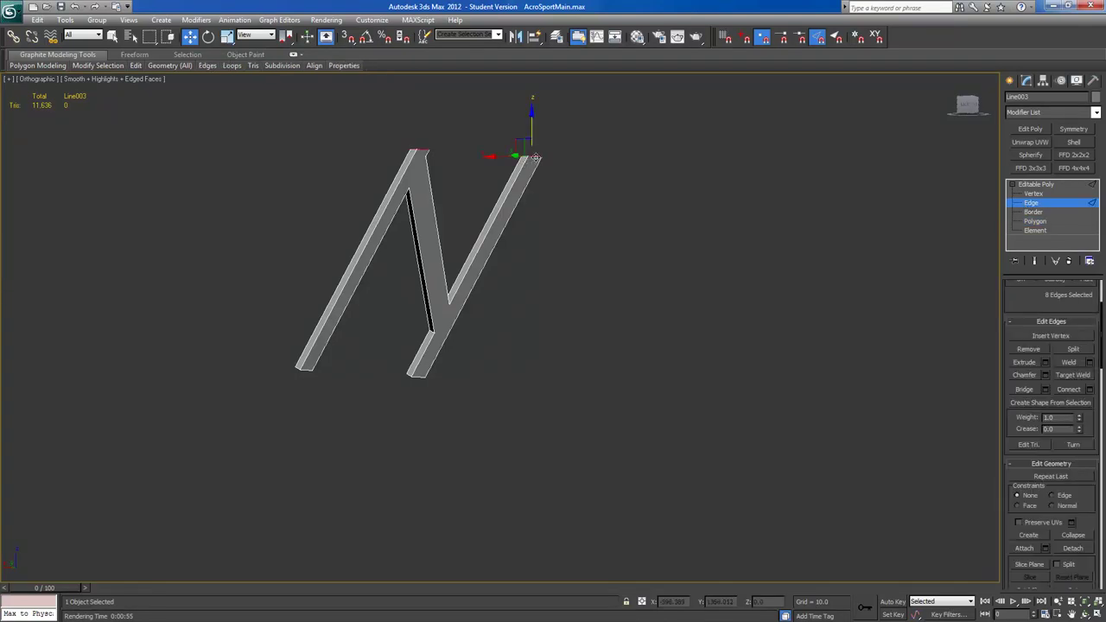
left_click(536, 157)
left_click(425, 150, "ctrl")
middle_click_drag(555, 184, 488, 201, "alt")
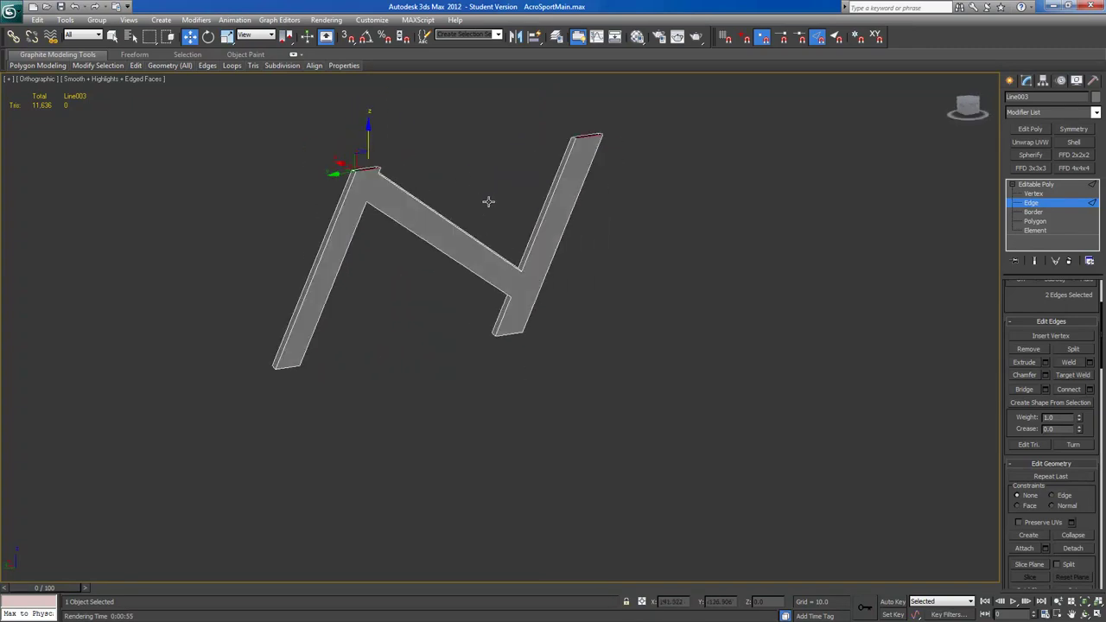
left_click(597, 144)
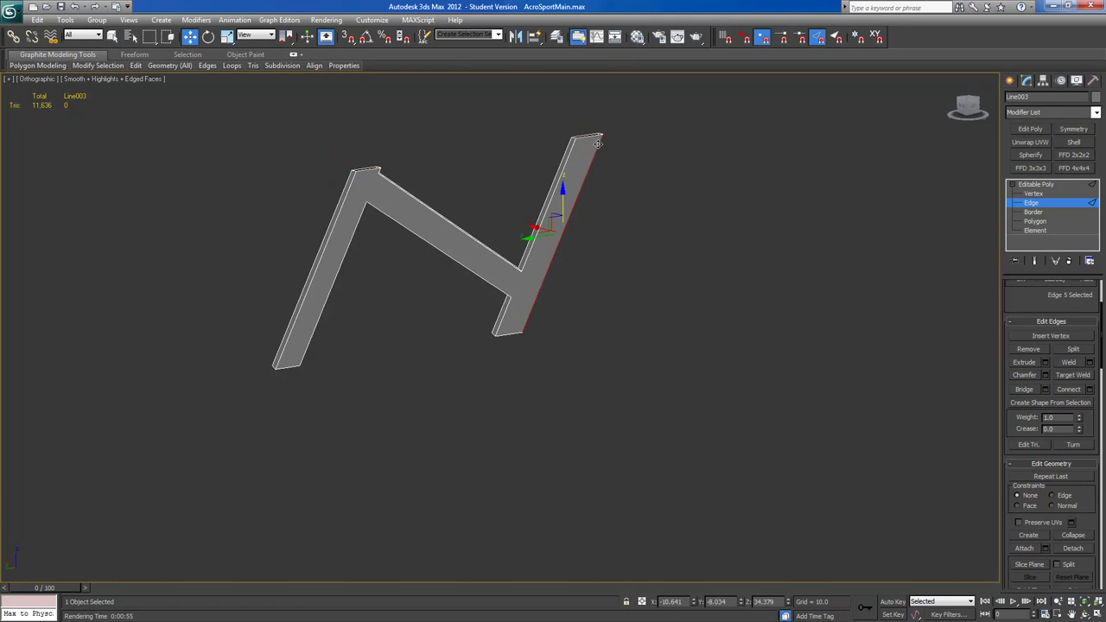
left_click(573, 147, "ctrl")
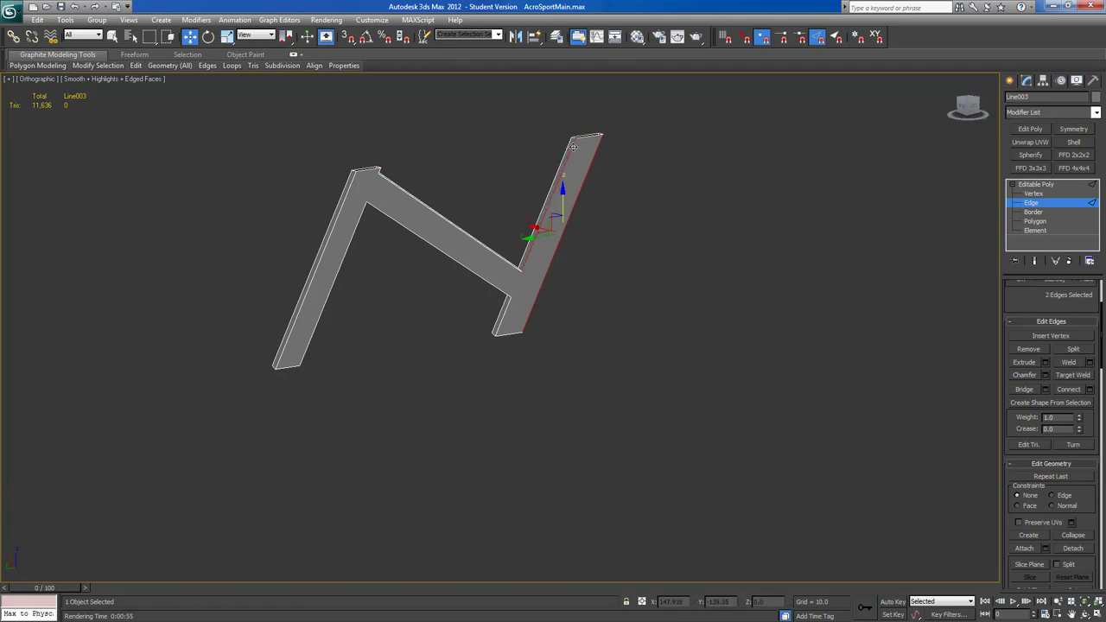
left_click(1090, 390)
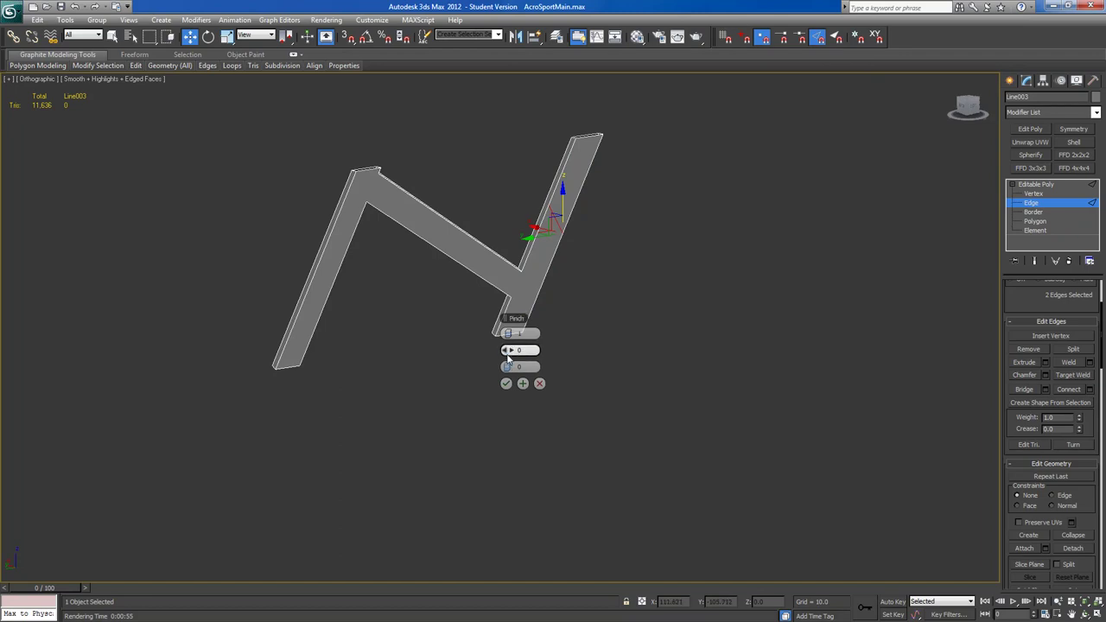
left_click_drag(508, 350, 721, 333)
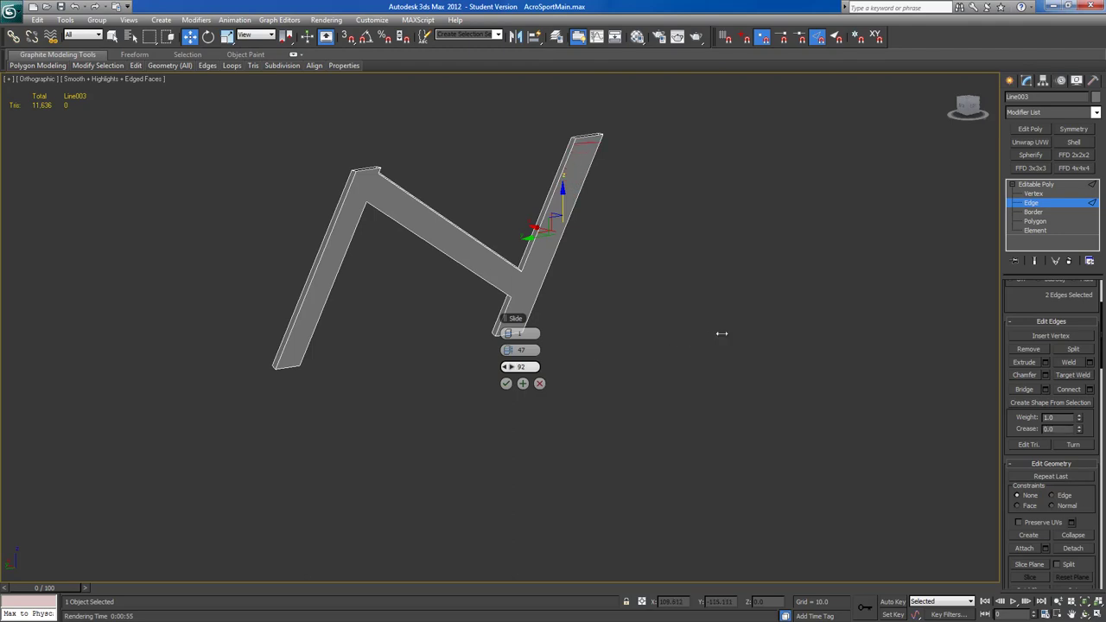
left_click(507, 384)
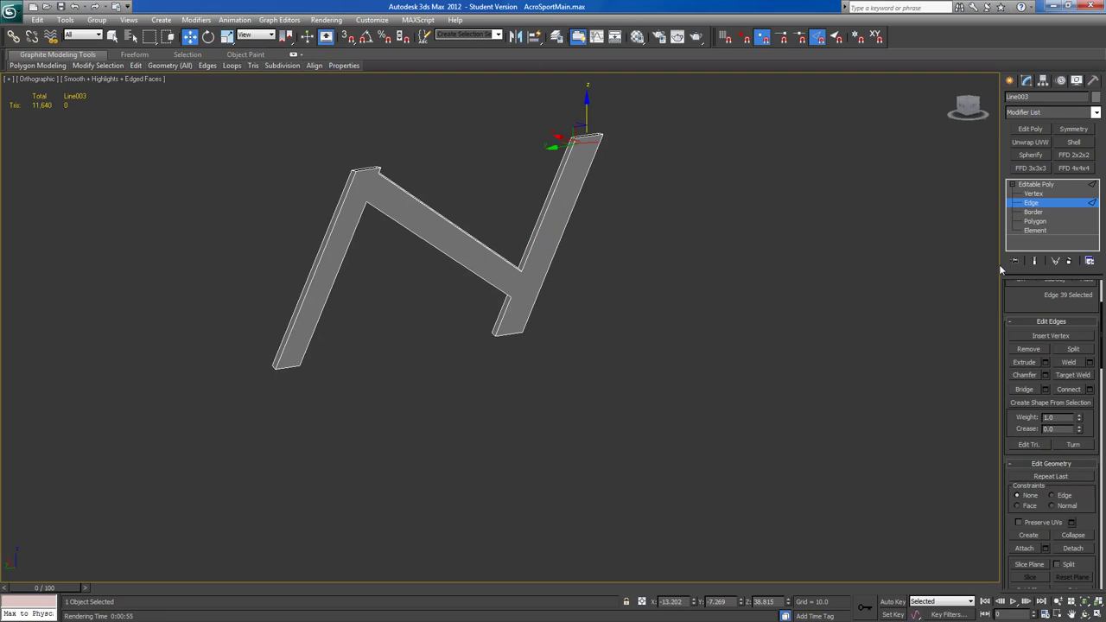
Set the vertex constraint to Edge and slide the new cross edge's end vertices along the upright to level it.
left_click(1033, 195)
left_click(600, 137)
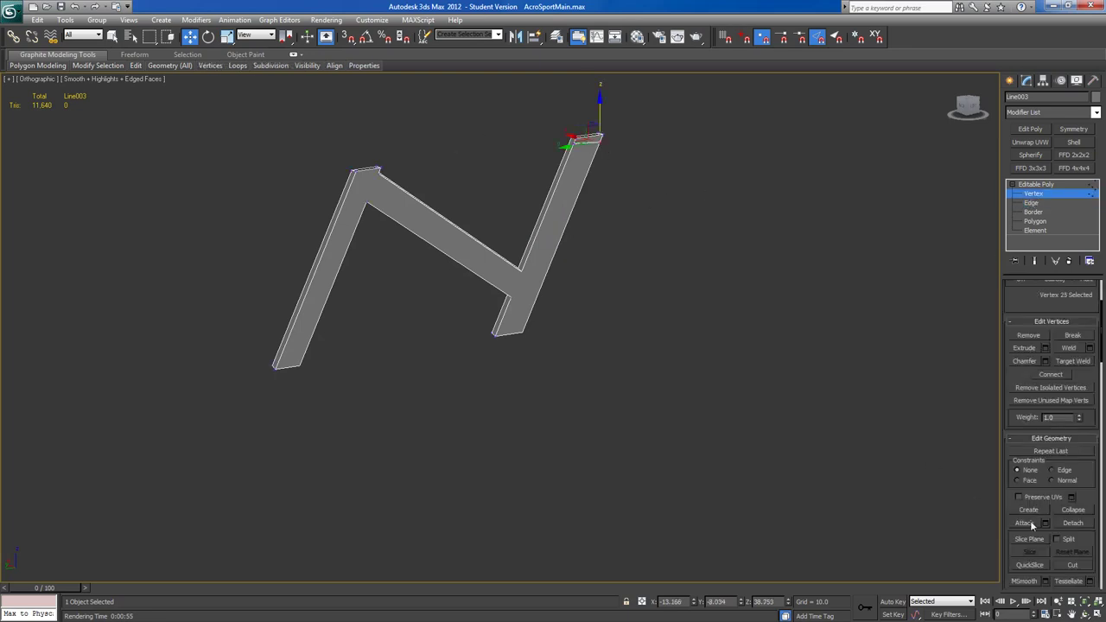
left_click_drag(598, 105, 599, 104)
middle_click_drag(489, 159, 457, 160, "alt")
middle_click_drag(406, 191, 576, 286)
scroll(574, 287, "up", 2)
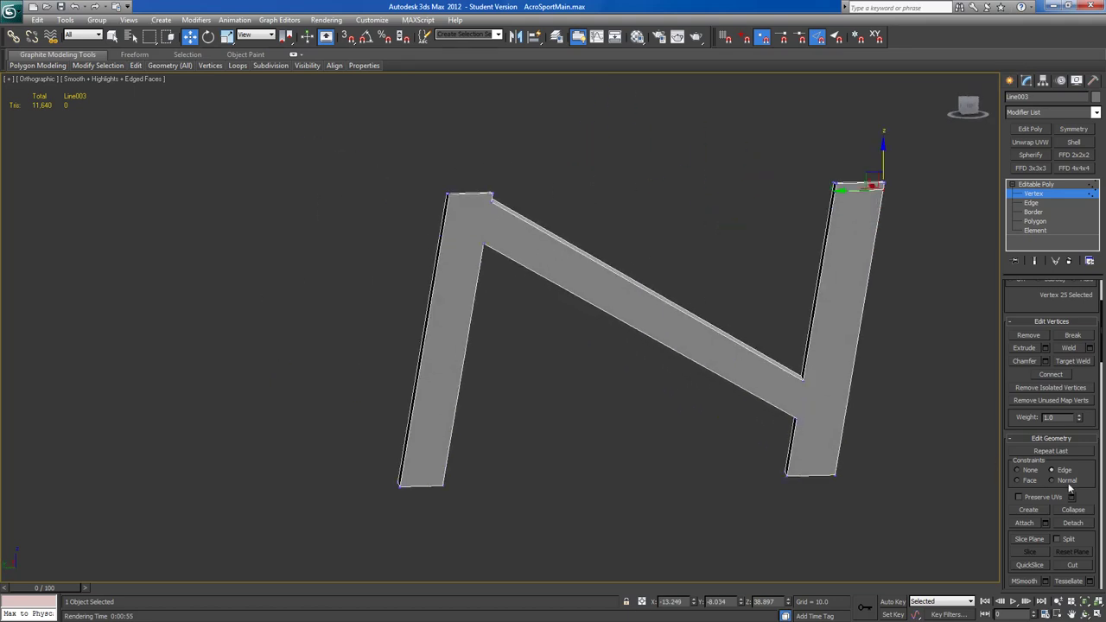
Cut a matching cross edge from the diagonal's upper corner across the other upright and nudge its outer vertex level.
left_click(1072, 565)
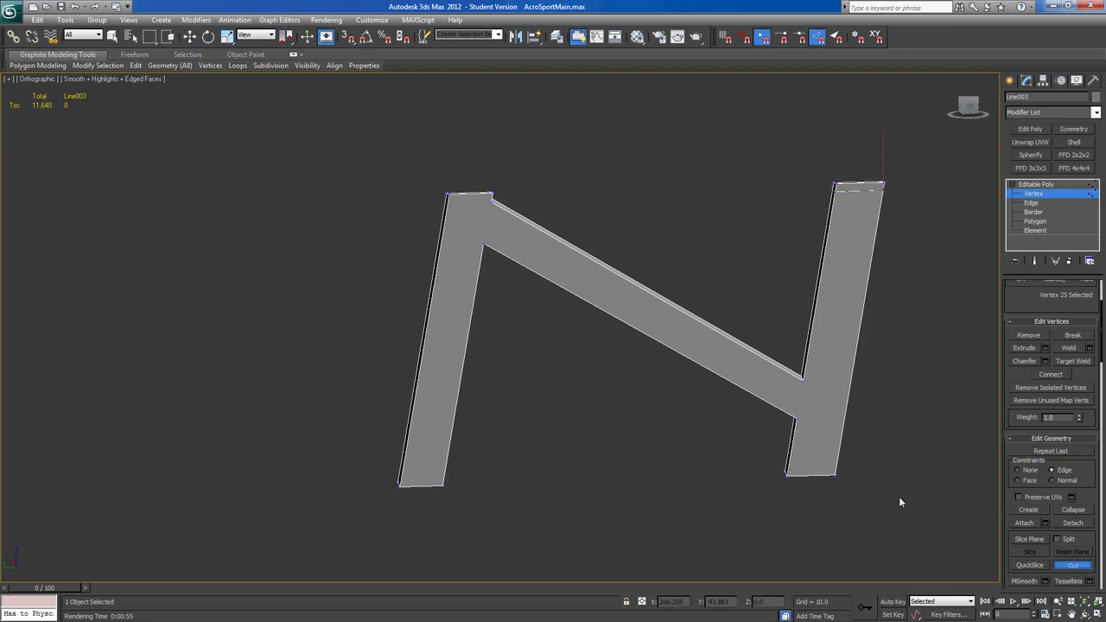
left_click(491, 196)
middle_click_drag(375, 239, 354, 210, "alt")
right_click(391, 195)
left_click(429, 188)
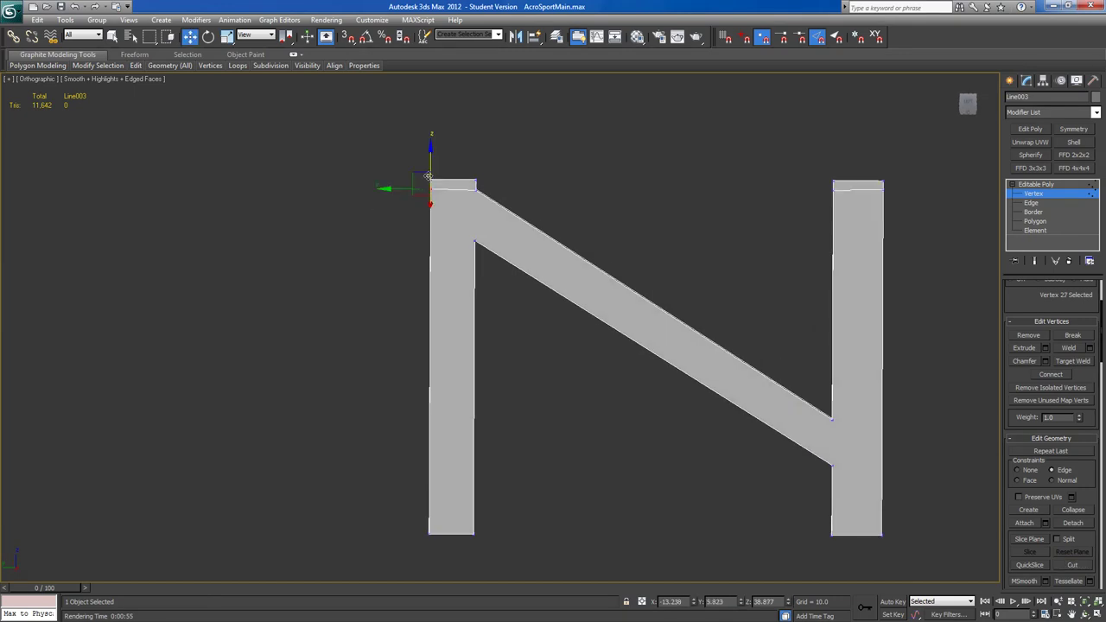
left_click_drag(429, 156, 429, 156)
middle_click_drag(454, 216, 539, 240, "alt")
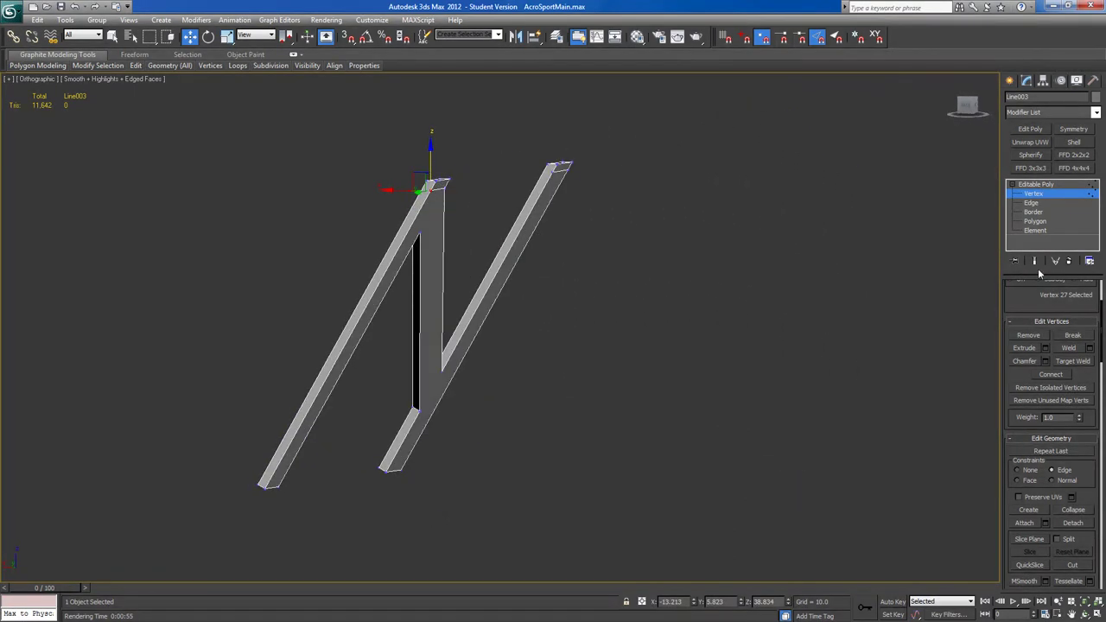
Extrude the two small polygons above the new cross edges on both uprights by 0.353.
left_click(1035, 221)
left_click(562, 166)
left_click(439, 183, "ctrl")
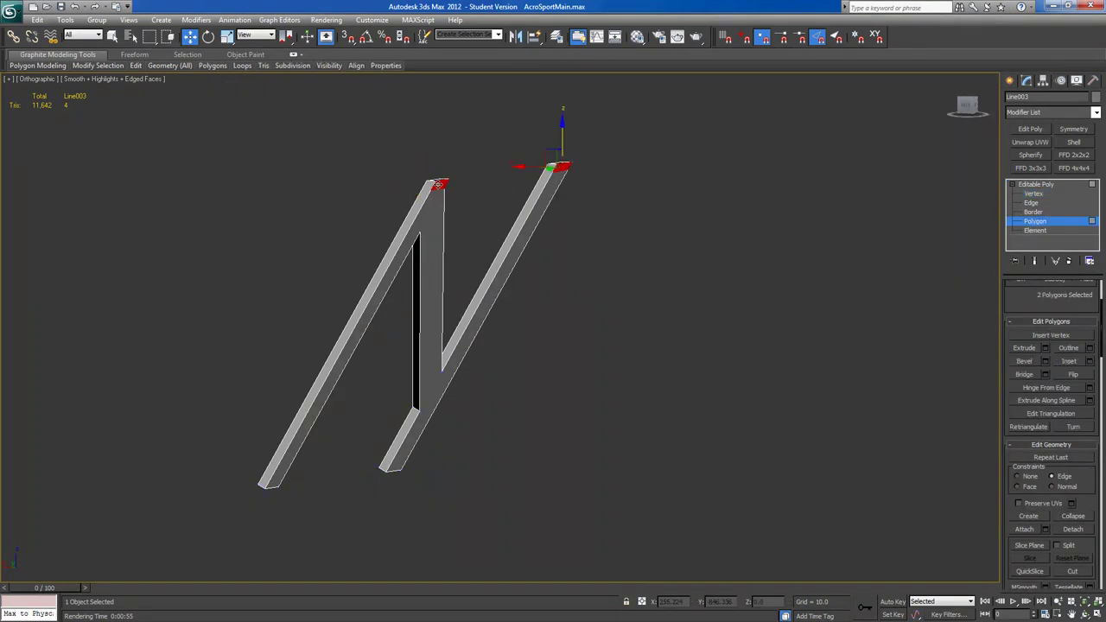
left_click(1045, 348)
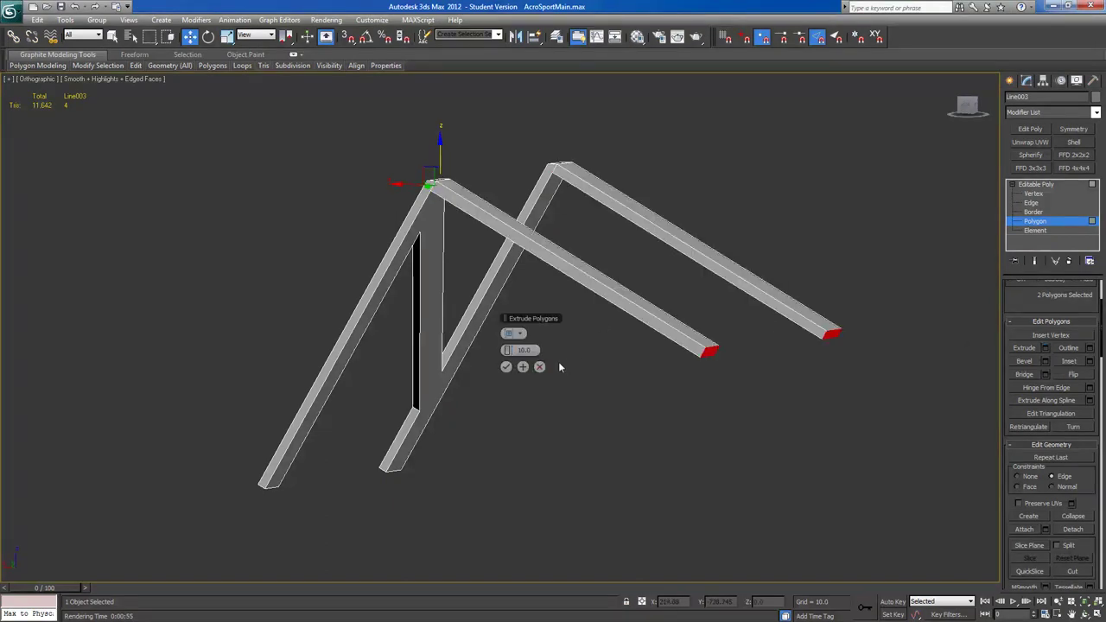
left_click(509, 335)
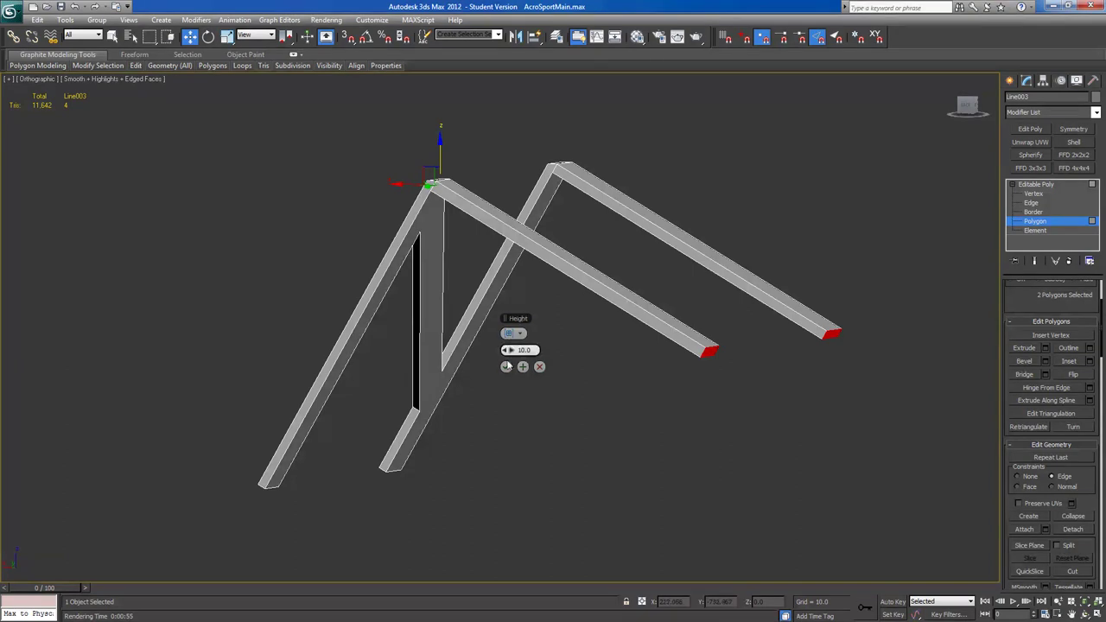
right_click(507, 351)
left_click_drag(508, 350, 511, 351)
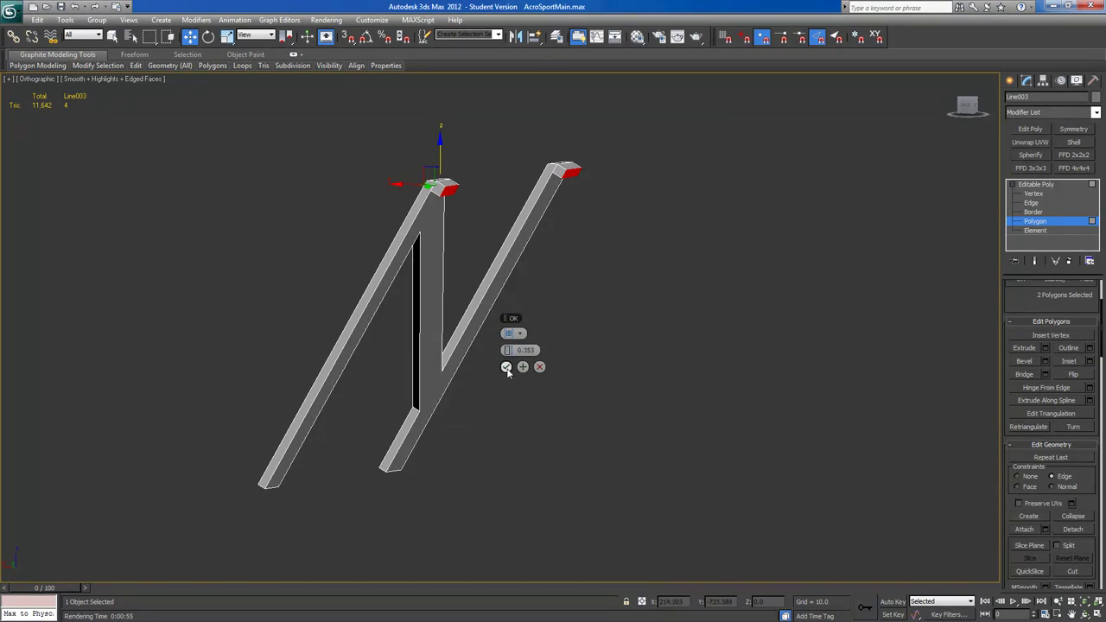
left_click(506, 368)
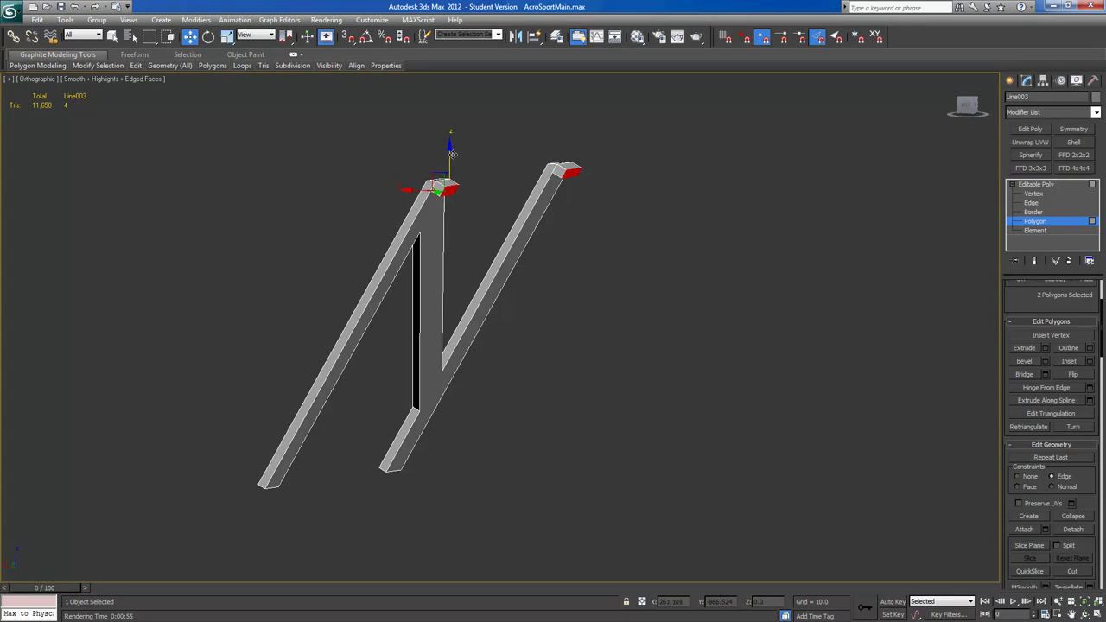
Undo the edge-constrained move, set the constraint to None and raise both extruded end faces slightly.
left_click_drag(450, 153, 449, 151)
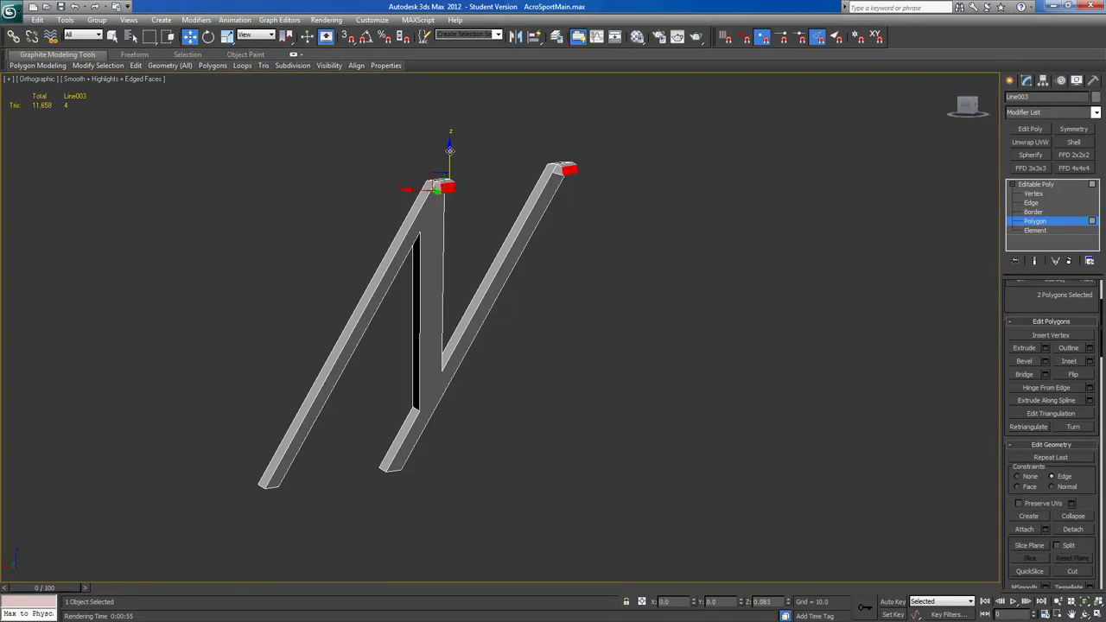
key("ctrl+z")
left_click(1028, 476)
left_click_drag(450, 158, 449, 153)
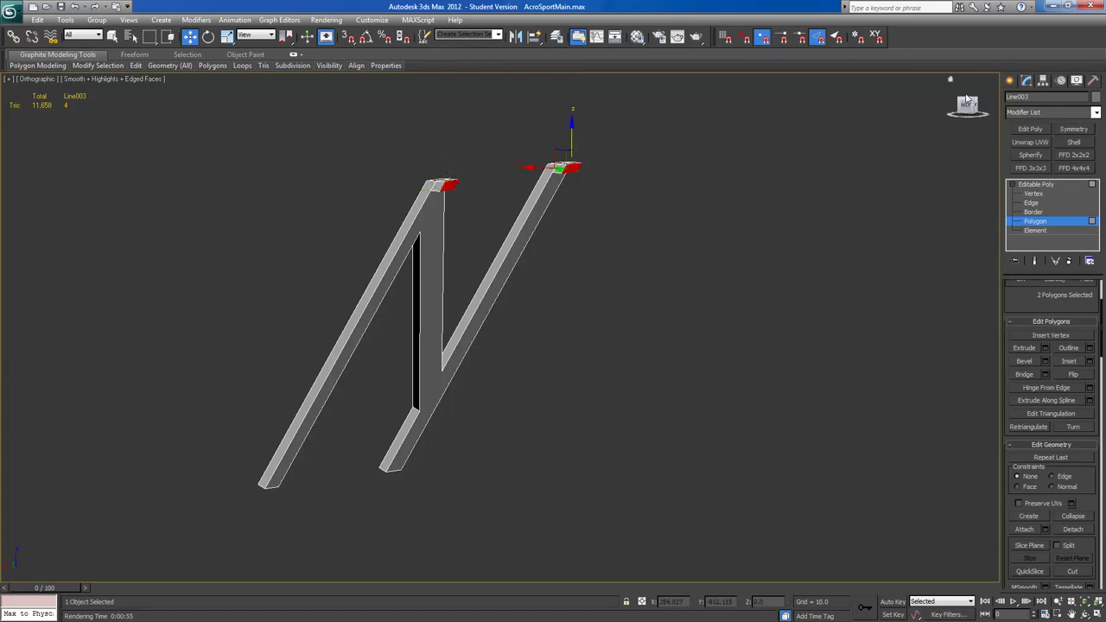
In the Back view, move both extruded end faces outward to form longer, roughly level mounting tabs.
key("k")
scroll(604, 335, "up", 6)
middle_click_drag(641, 338, 479, 371)
scroll(417, 326, "up", 3)
scroll(508, 311, "up", 3)
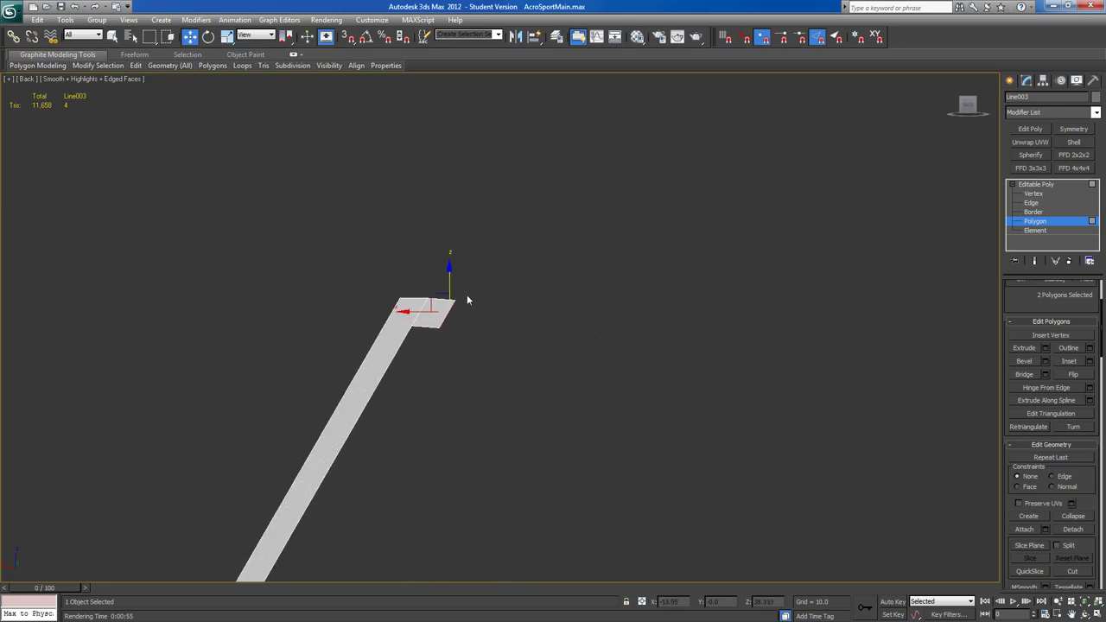
left_click_drag(448, 279, 509, 309)
Cut an edge across the underside of the tab above the diagonal, along its joint with the strut face.
middle_click_drag(509, 309, 473, 290, "alt")
middle_click_drag(343, 299, 481, 353)
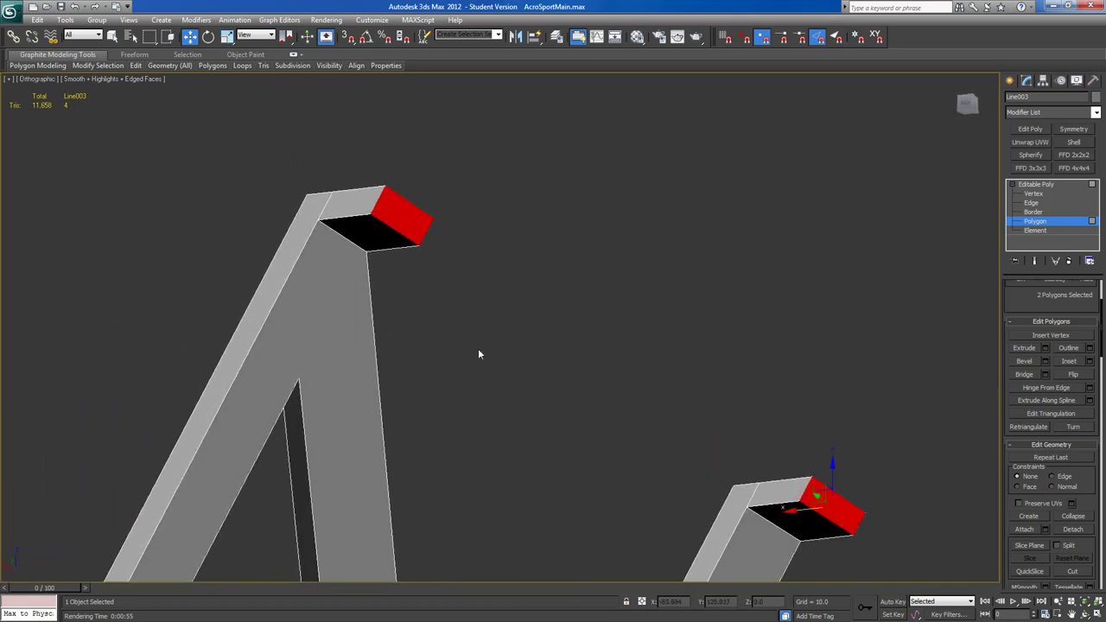
middle_click_drag(398, 316, 364, 286, "alt")
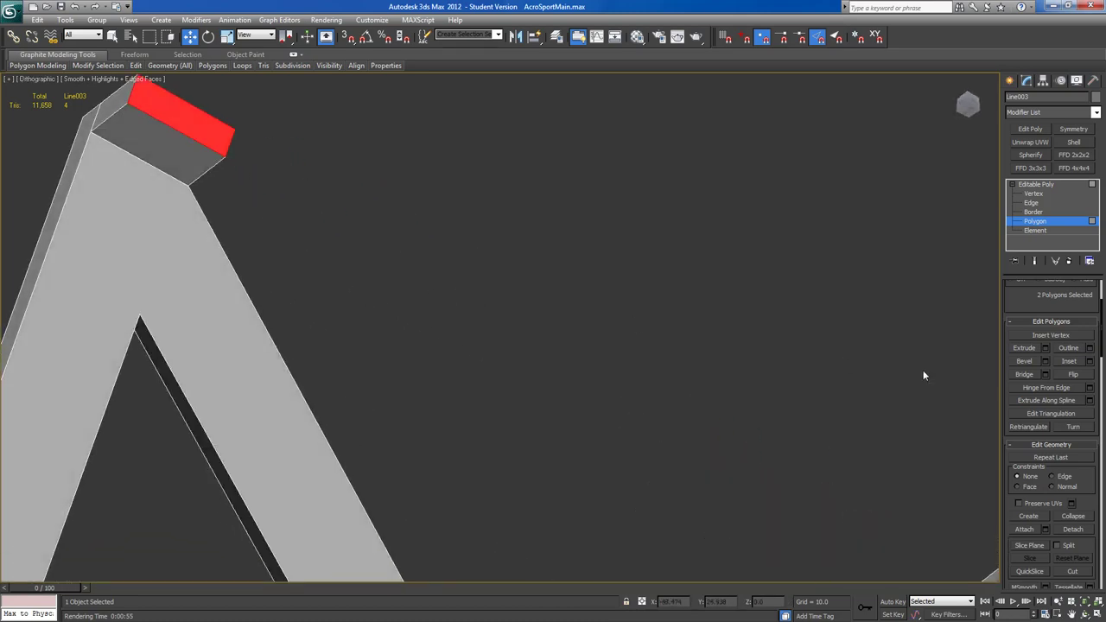
scroll(1082, 497, "down", 2)
left_click(1074, 519)
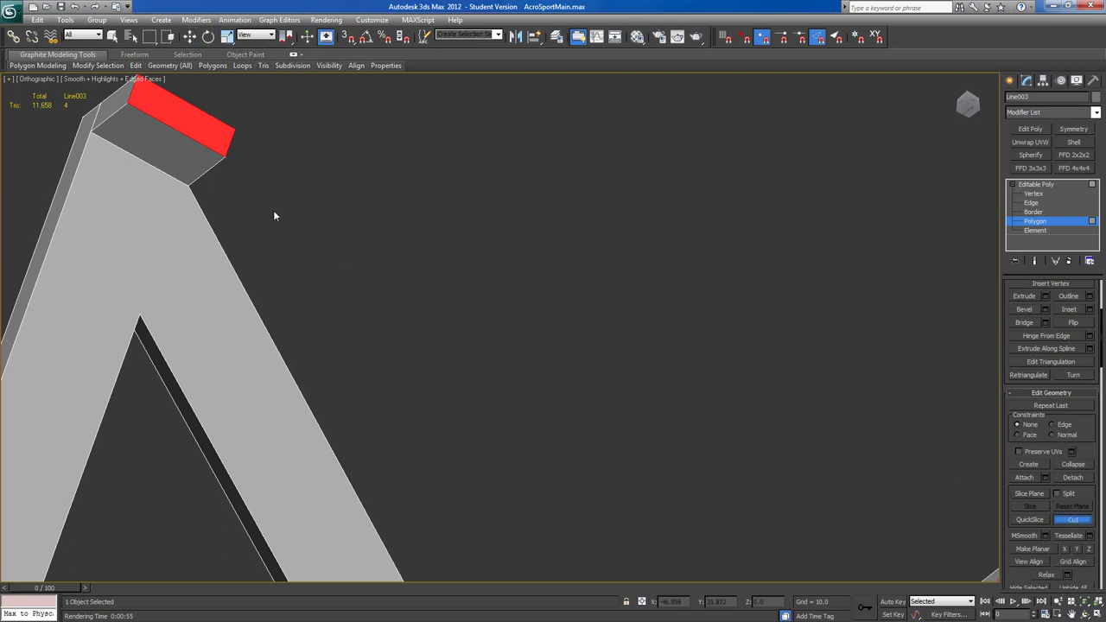
left_click(192, 182)
mouse_move(295, 229)
middle_mouse_down("alt")
mouse_move(294, 217)
mouse_move(294, 227)
mouse_move(265, 224)
mouse_move(859, 193)
mouse_move(695, 335)
mouse_move(523, 308)
mouse_move(522, 298)
middle_mouse_up("alt")
scroll(859, 192, "down", 3)
scroll(523, 309, "up", 4)
middle_click_drag(530, 375, 622, 333, "alt")
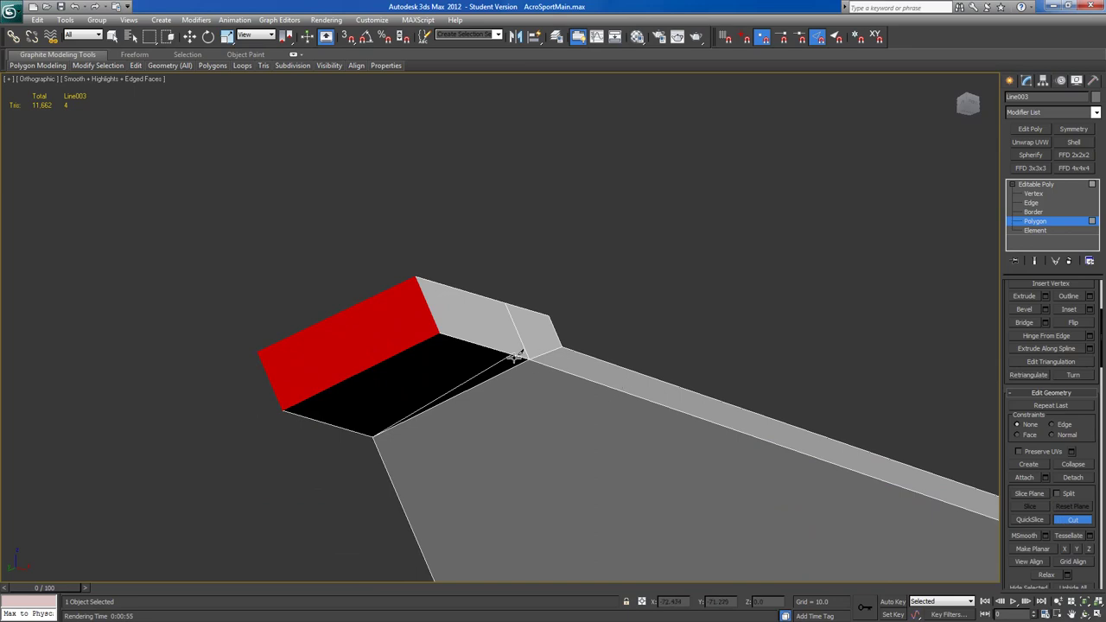
scroll(1080, 420, "up", 5)
scroll(1025, 311, "down", 4)
left_click(1032, 193)
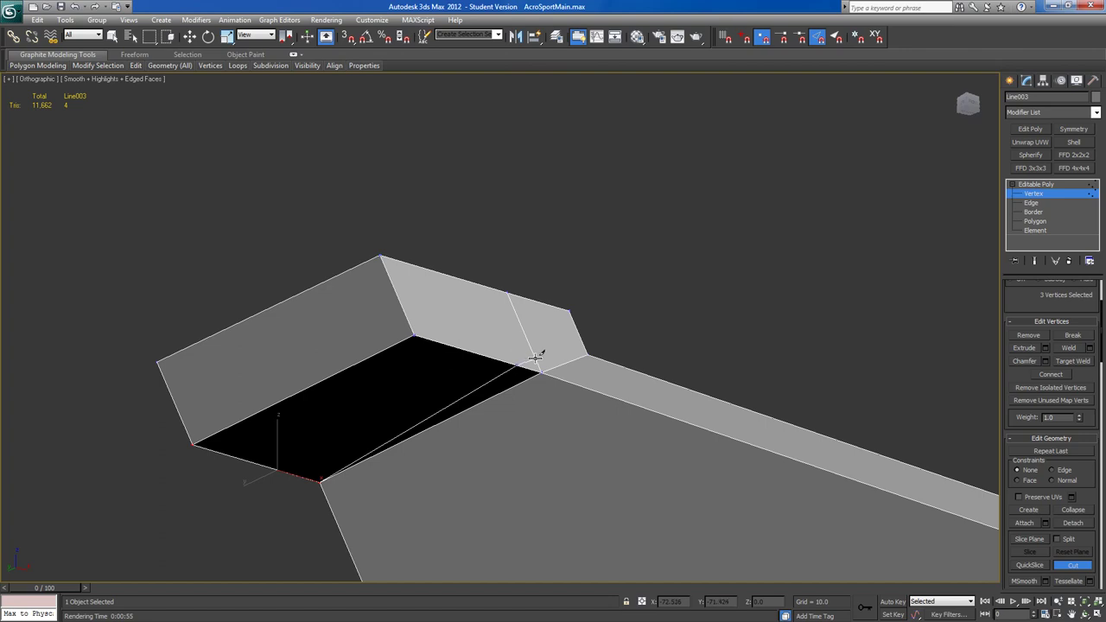
mouse_move(613, 342)
middle_mouse_down("alt")
mouse_move(639, 306)
mouse_move(607, 331)
mouse_move(618, 329)
middle_mouse_up("alt")
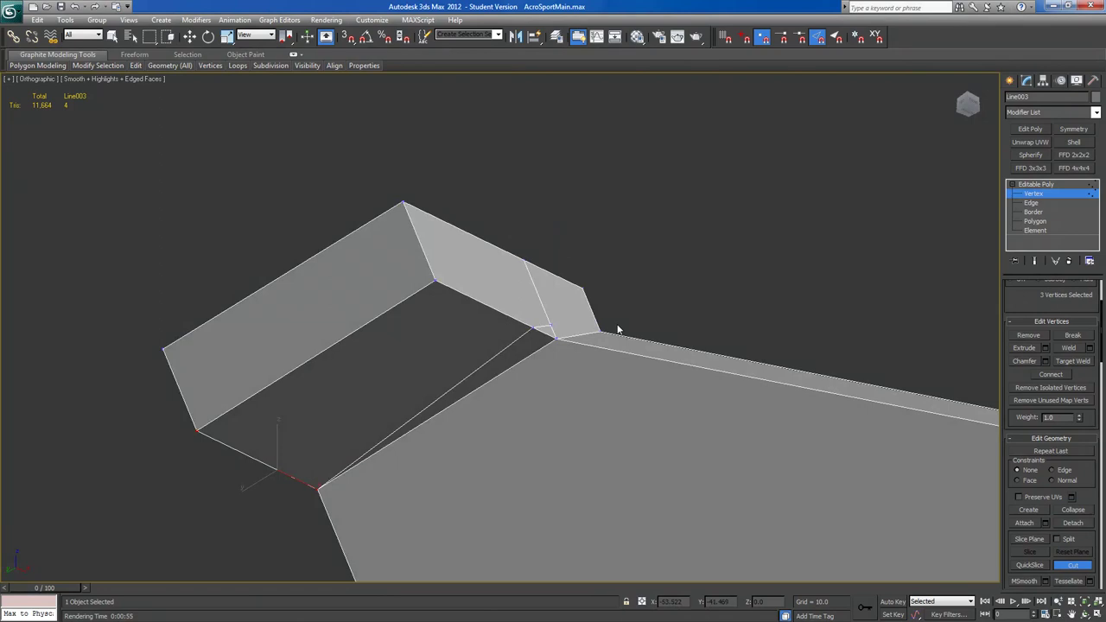
Merge the stray vertices left by the cut into the tab's inner corner with Target Weld and Collapse.
left_click(1063, 362)
left_click(550, 332)
middle_click_drag(553, 330, 578, 373, "alt")
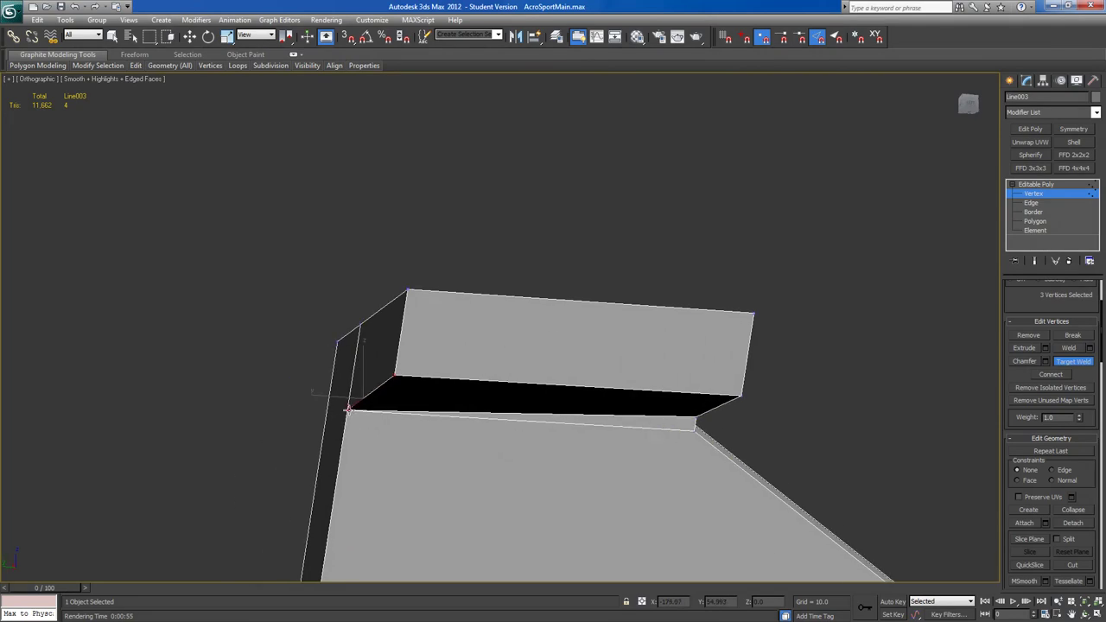
key("w")
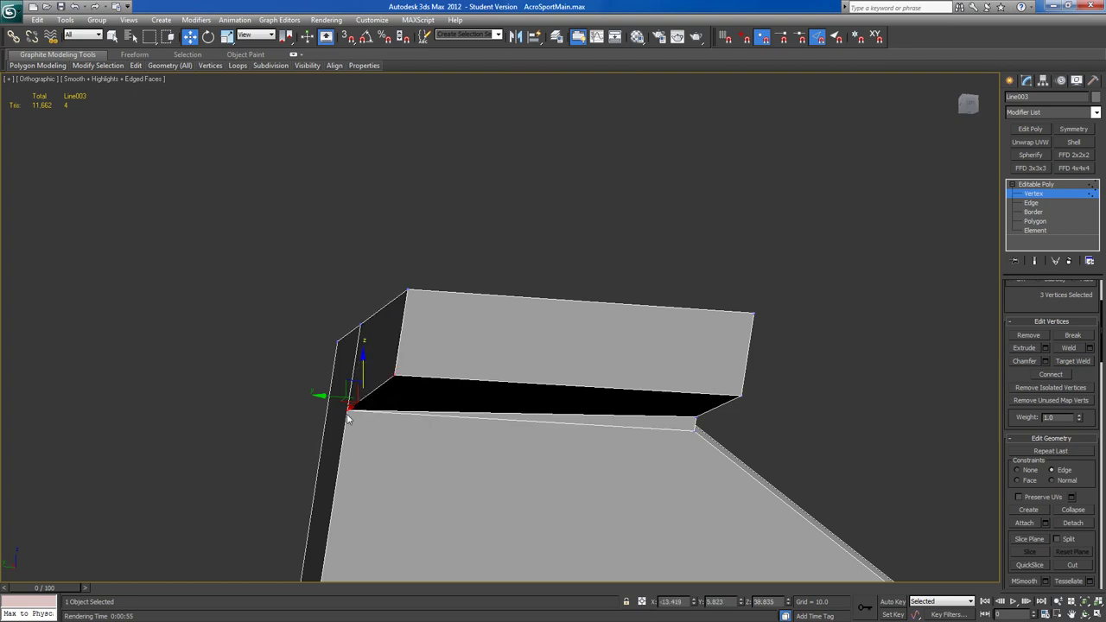
left_click_drag(344, 416, 350, 407)
left_click(1074, 511)
Raise the underside vertices of the tab above the diagonal along their edges to thin the tab, and save the scene.
left_click_drag(346, 380, 344, 367)
middle_click_drag(350, 374, 482, 428, "alt")
left_click_drag(524, 403, 386, 415)
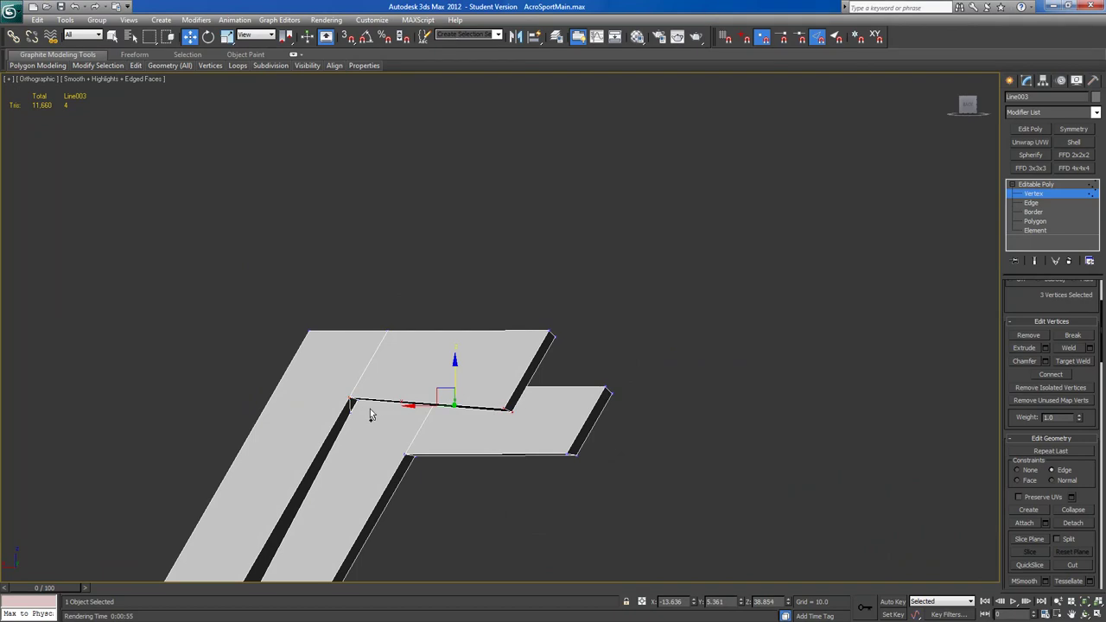
left_click(366, 400, "ctrl")
left_click_drag(431, 373, 456, 390)
left_click_drag(539, 369, 528, 331)
middle_click_drag(454, 467, 469, 372)
scroll(628, 426, "down", 2)
key("ctrl+s")
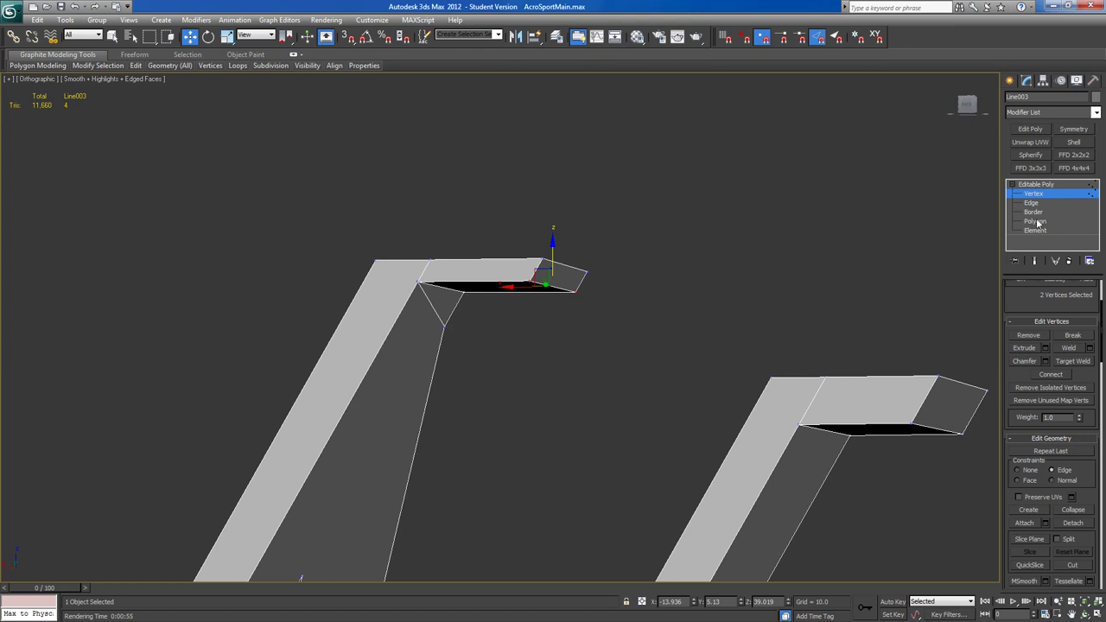
Select the four underside vertices of the other upright's tab and raise them along their edges to thin it.
left_click(796, 425)
left_click(849, 436, "ctrl")
left_click(909, 424, "ctrl")
left_click(962, 434, "ctrl")
left_click_drag(882, 395, 898, 366)
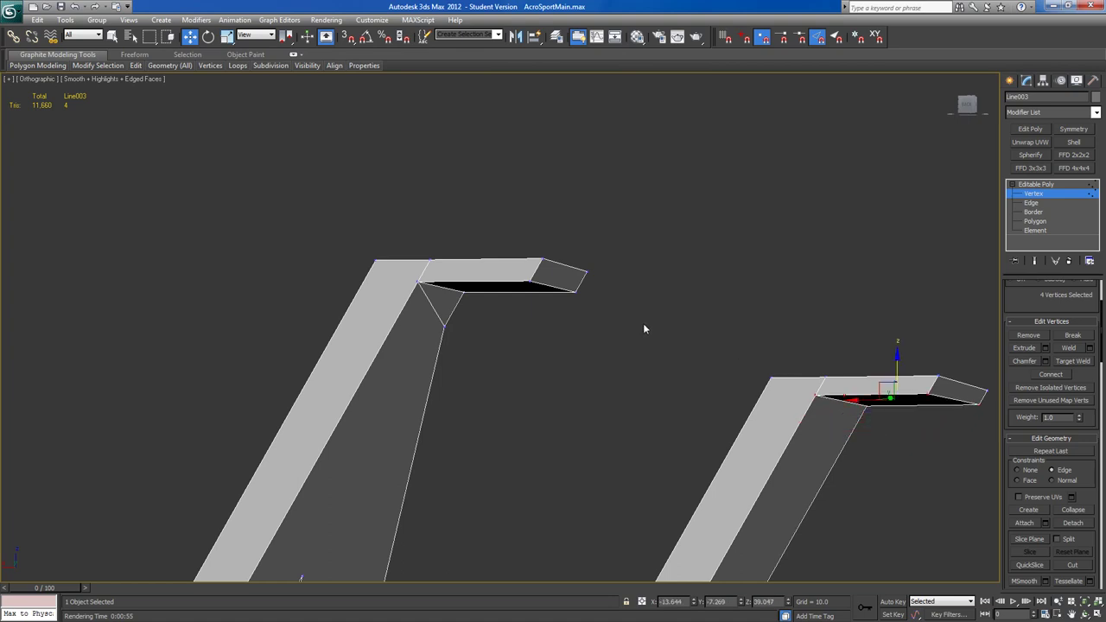
Select the lower outer edges of both mounting tabs and move them outward in the back view to square off the tab ends.
middle_click_drag(643, 322, 659, 329, "alt")
middle_click_drag(649, 386, 617, 364)
left_click(1033, 203)
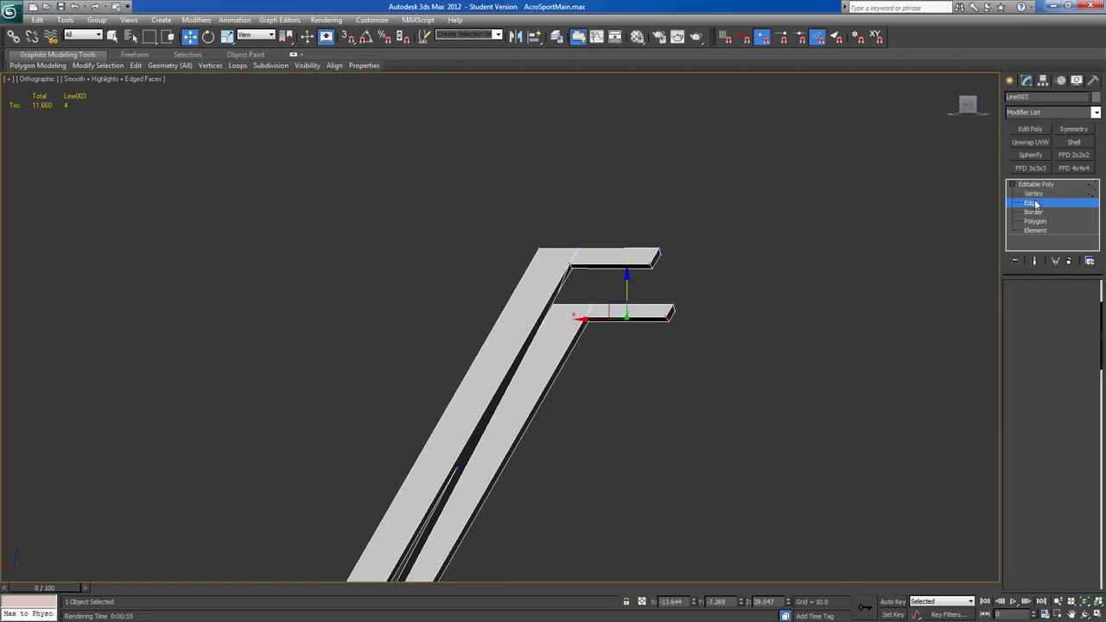
left_click(651, 268)
middle_click_drag(656, 278, 658, 244, "alt")
left_click(665, 275)
left_click(665, 274)
middle_click_drag(745, 377, 756, 488, "alt")
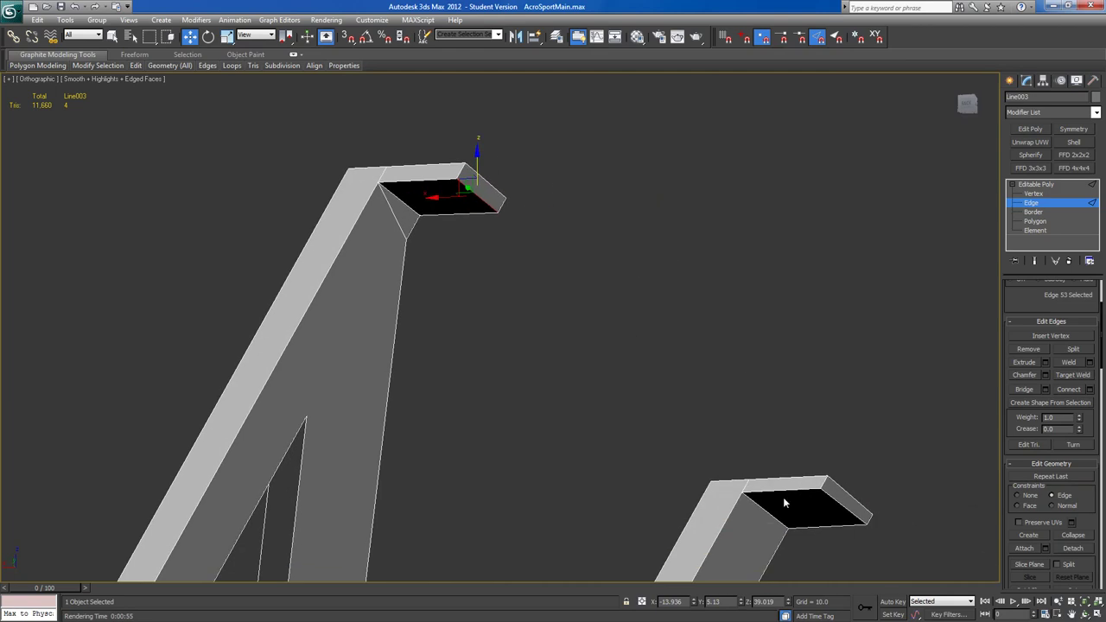
left_click(827, 495, "ctrl")
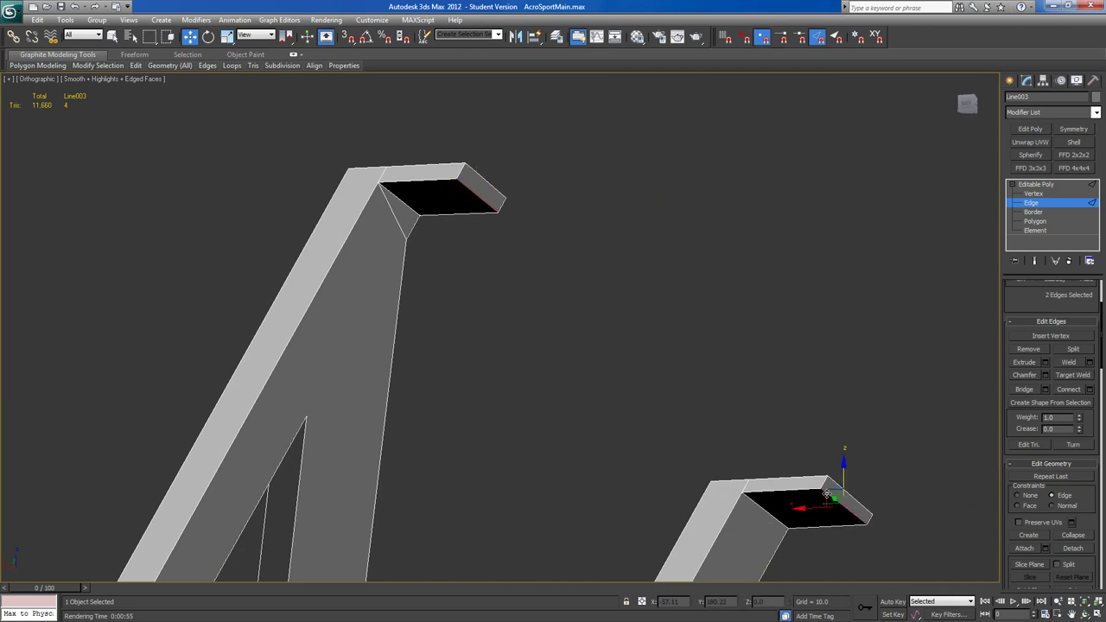
left_click(961, 110)
scroll(619, 404, "up", 5)
middle_click_drag(629, 368, 665, 179)
scroll(439, 391, "up", 5)
scroll(512, 374, "up", 3)
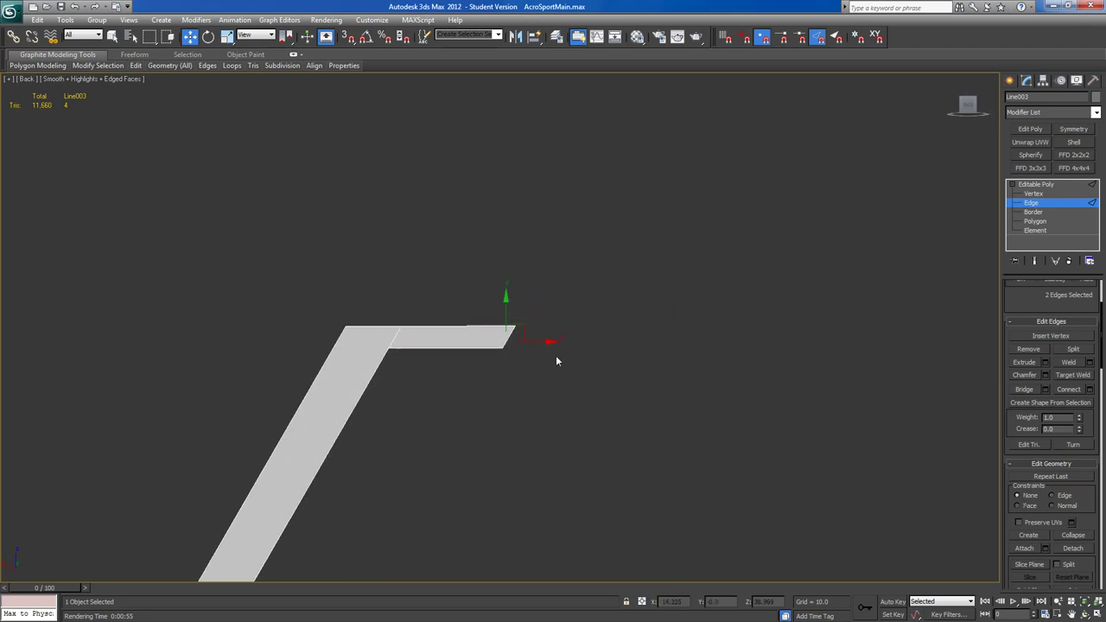
left_click_drag(546, 341, 549, 340)
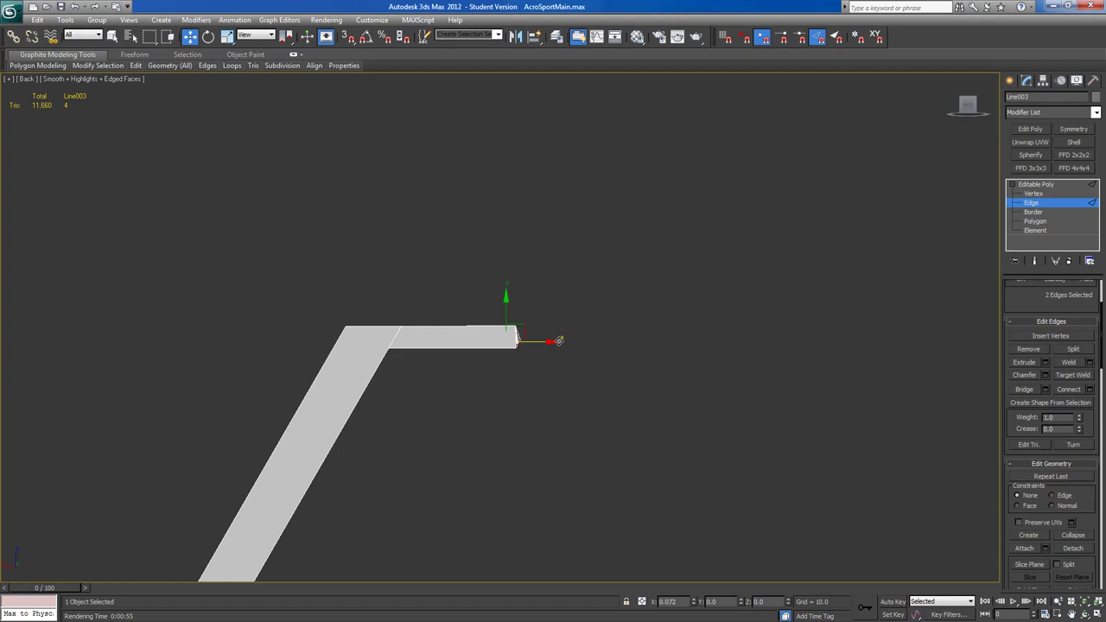
left_click_drag(557, 341, 570, 341)
Convert the selection to the tabs' eight end vertices and scale them flat along X into a vertical plane.
left_click(1033, 195)
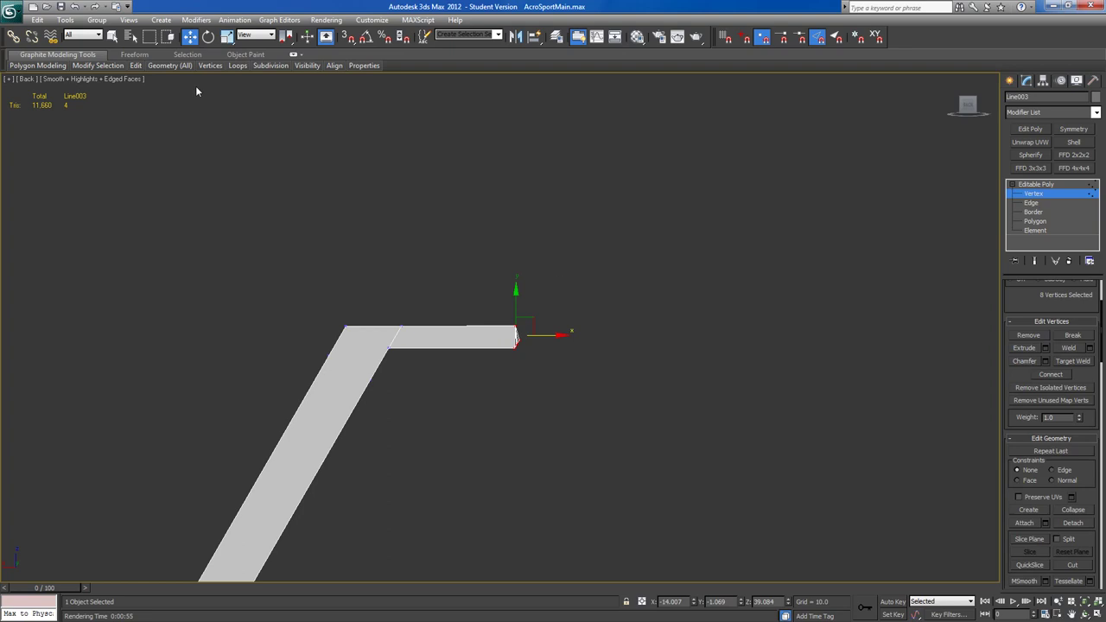
left_click(227, 36)
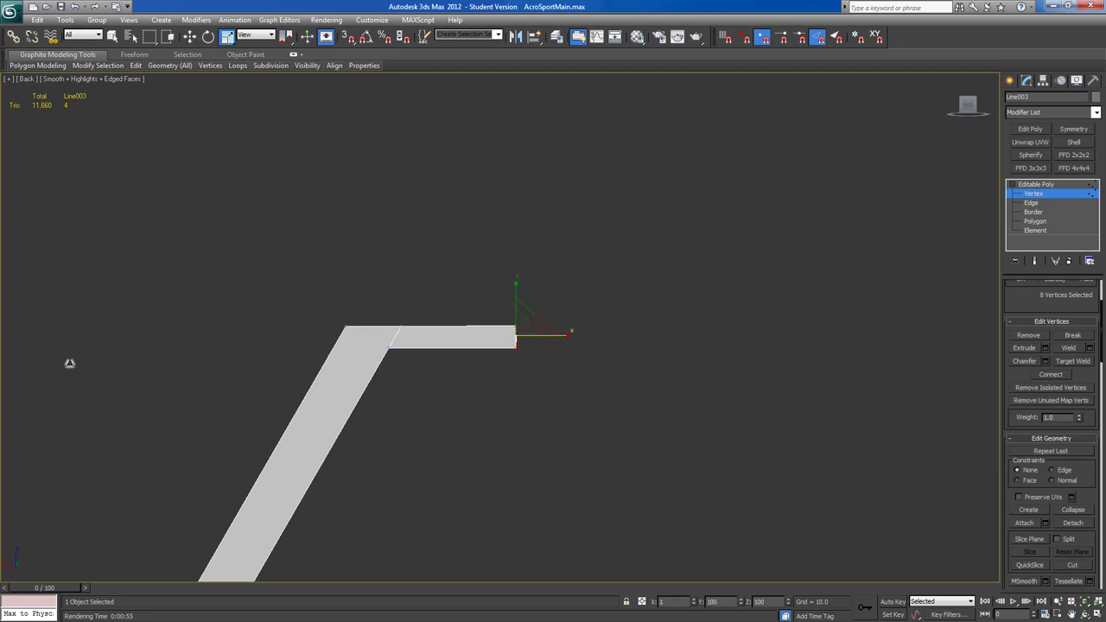
left_click(679, 422)
scroll(691, 415, "down", 3)
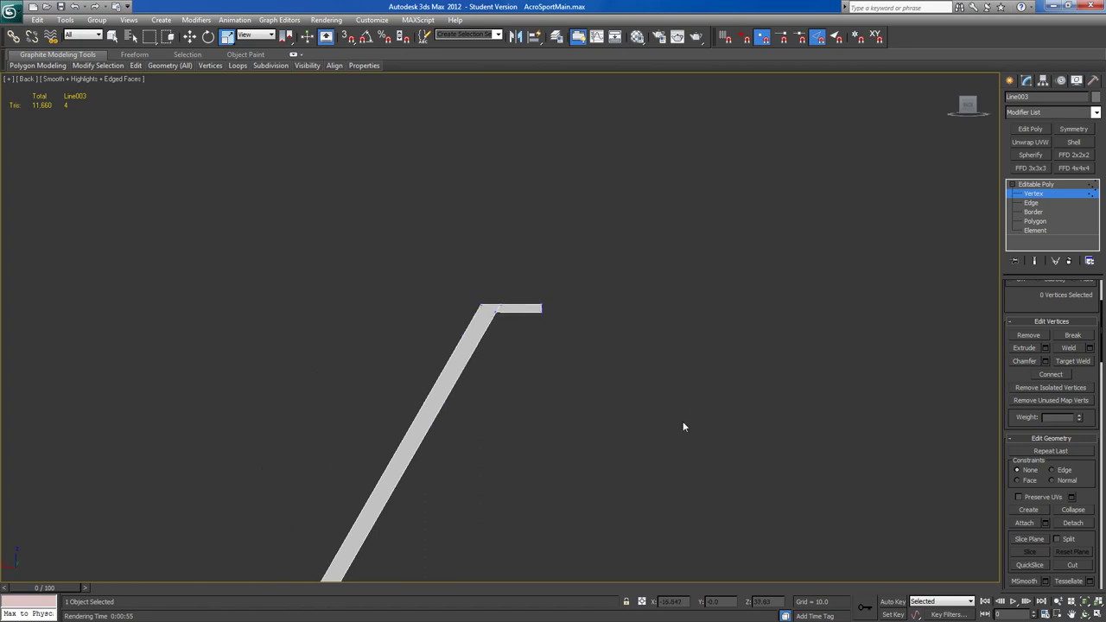
Unhide the rest of the aircraft around the strut.
right_click(613, 412)
left_click(635, 365)
middle_click_drag(540, 370, 476, 363, "alt")
middle_click_drag(358, 328, 566, 331, "alt")
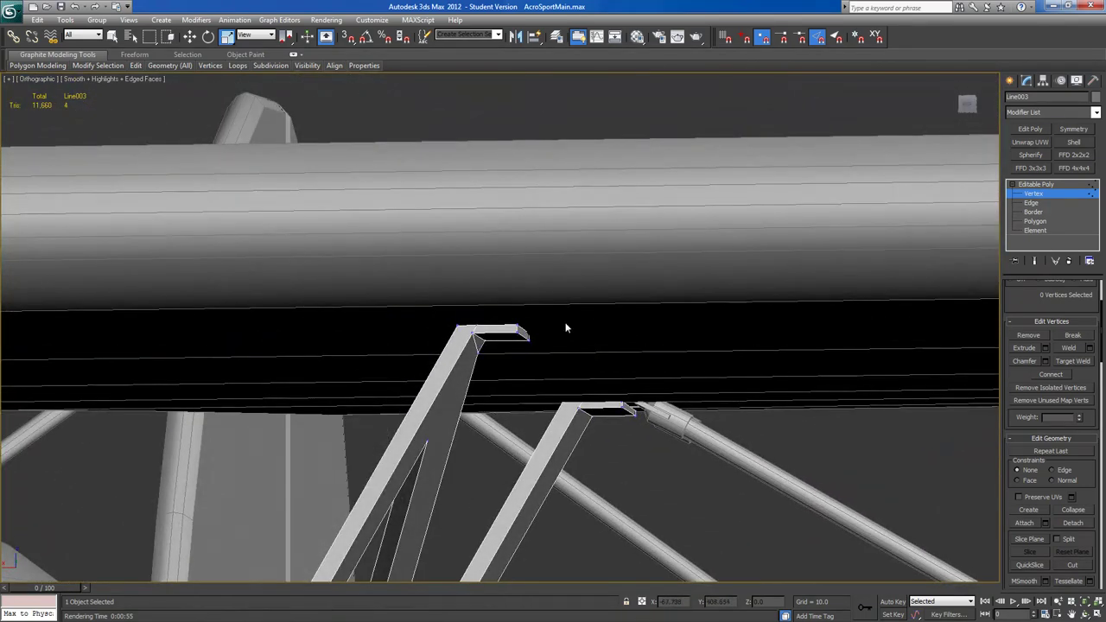
Select the five front vertices of the tab above the diagonal, raise them about 0.15 and shift them outward about 0.06.
left_click(458, 325)
left_click(474, 326, "ctrl")
left_click(471, 333, "ctrl")
left_click(517, 326, "ctrl")
left_click(518, 332, "ctrl")
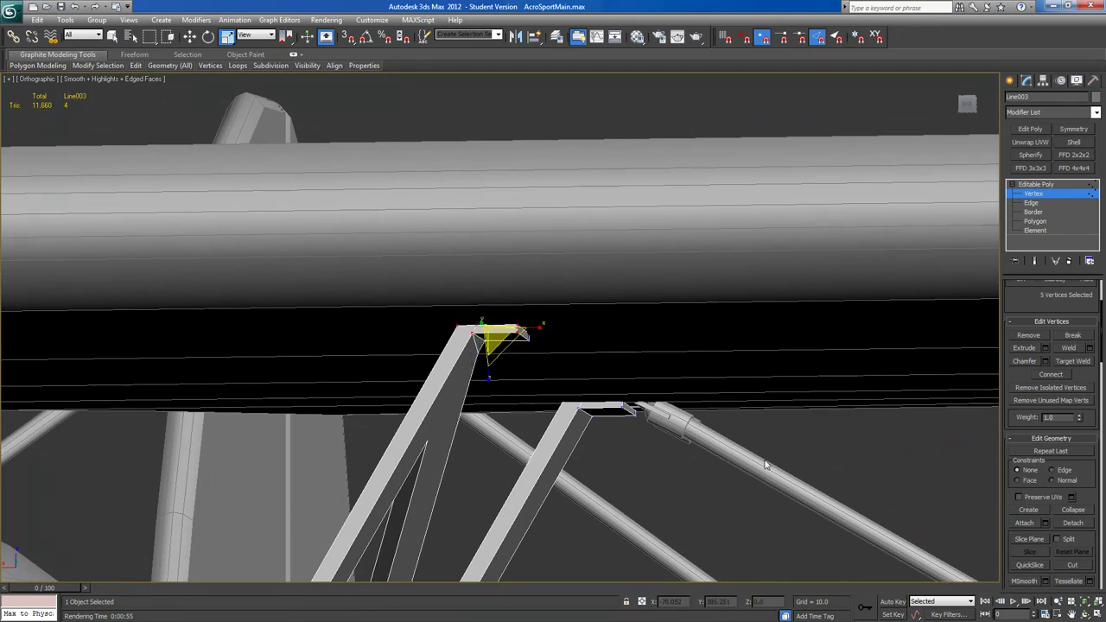
left_click(190, 37)
mouse_move(457, 311)
middle_mouse_down("alt")
mouse_move(483, 320)
mouse_move(473, 322)
middle_mouse_up("alt")
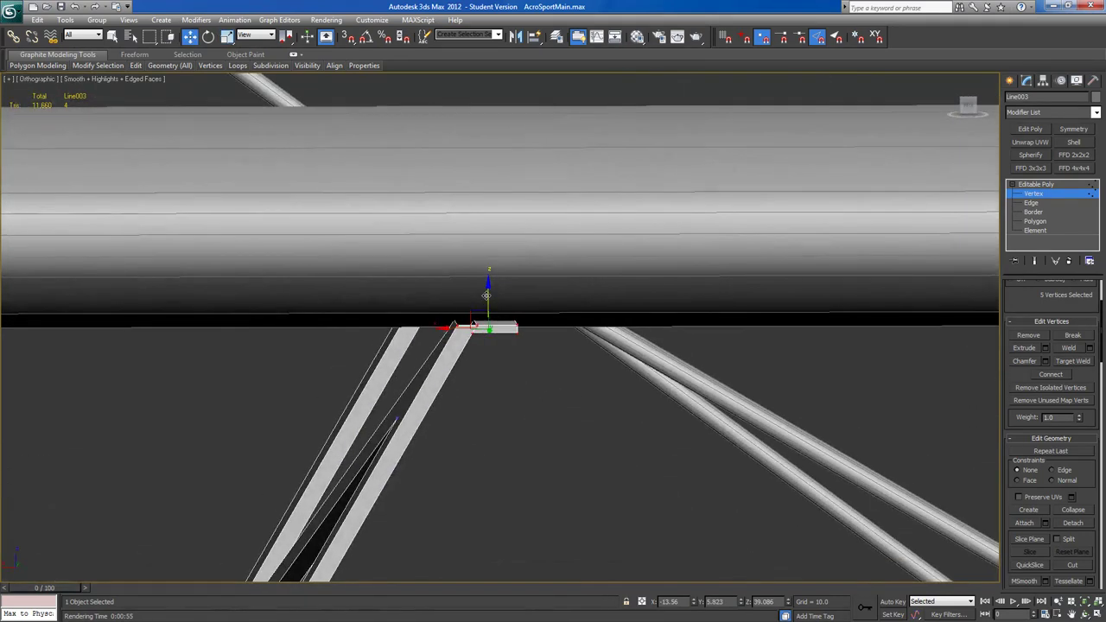
left_click_drag(487, 292, 487, 284)
left_click_drag(455, 317, 460, 316)
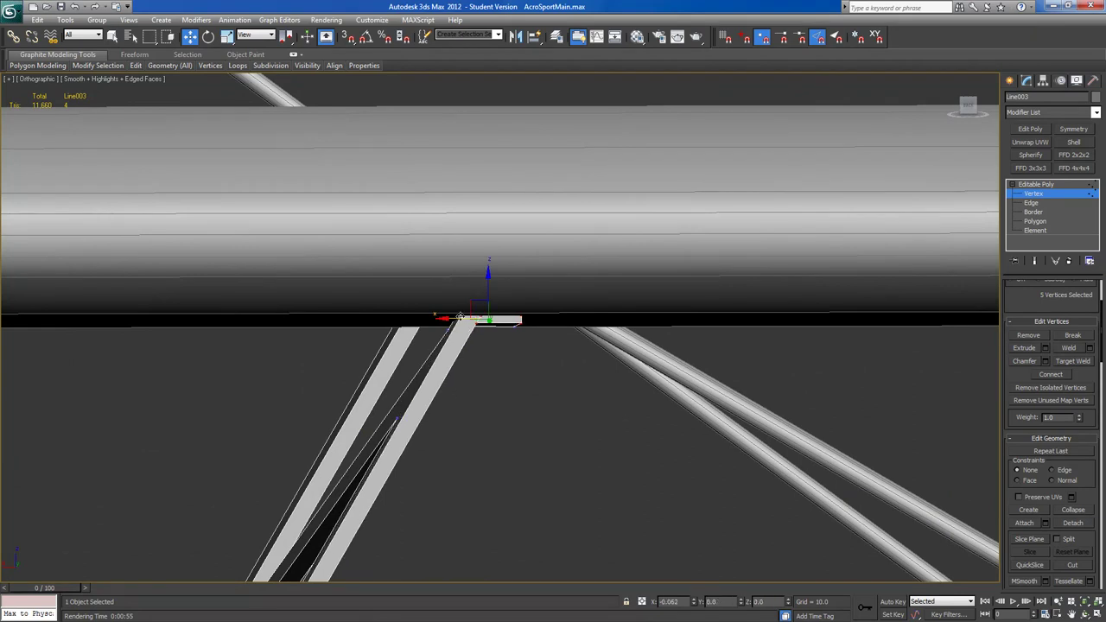
Lower the five rear vertices of the same tab by about 0.03 and leave vertex editing.
middle_click_drag(459, 319, 343, 298, "alt")
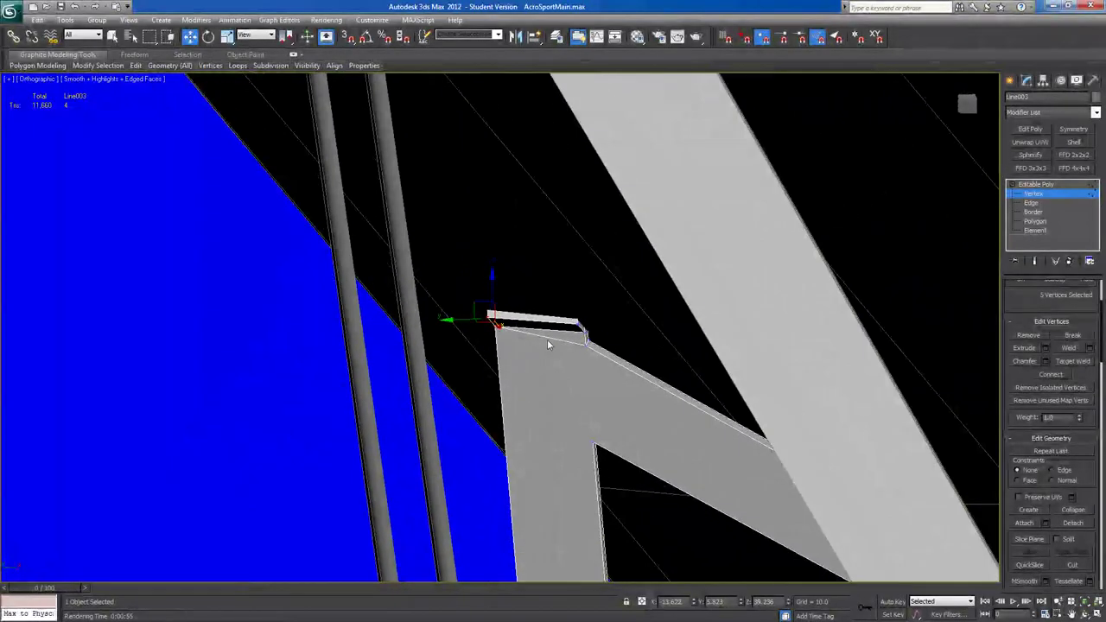
left_click(584, 332)
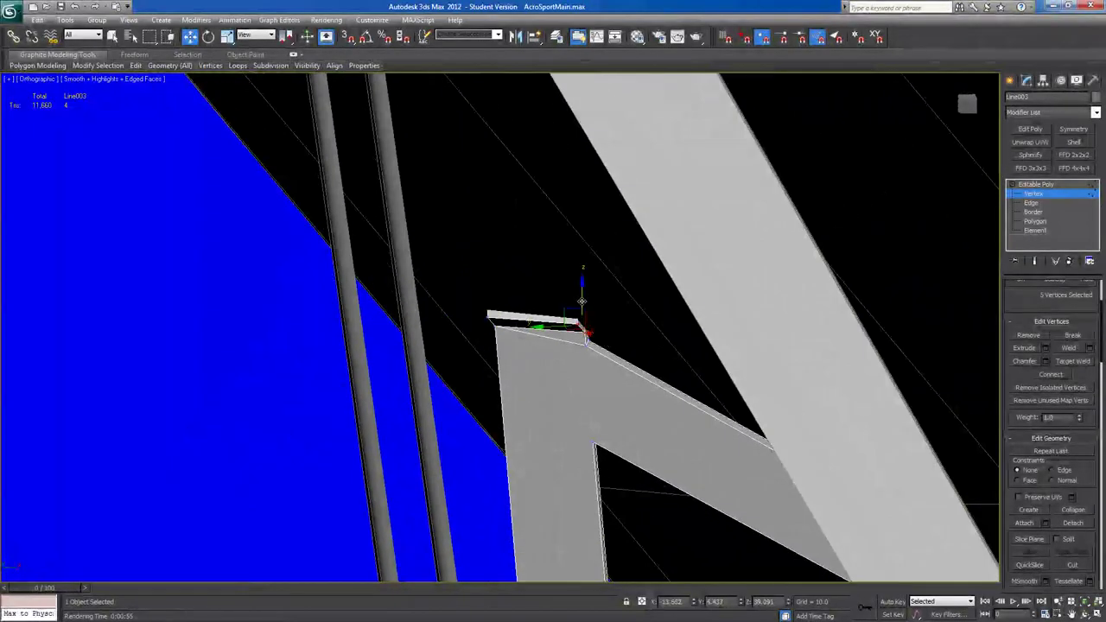
left_click_drag(582, 297, 581, 298)
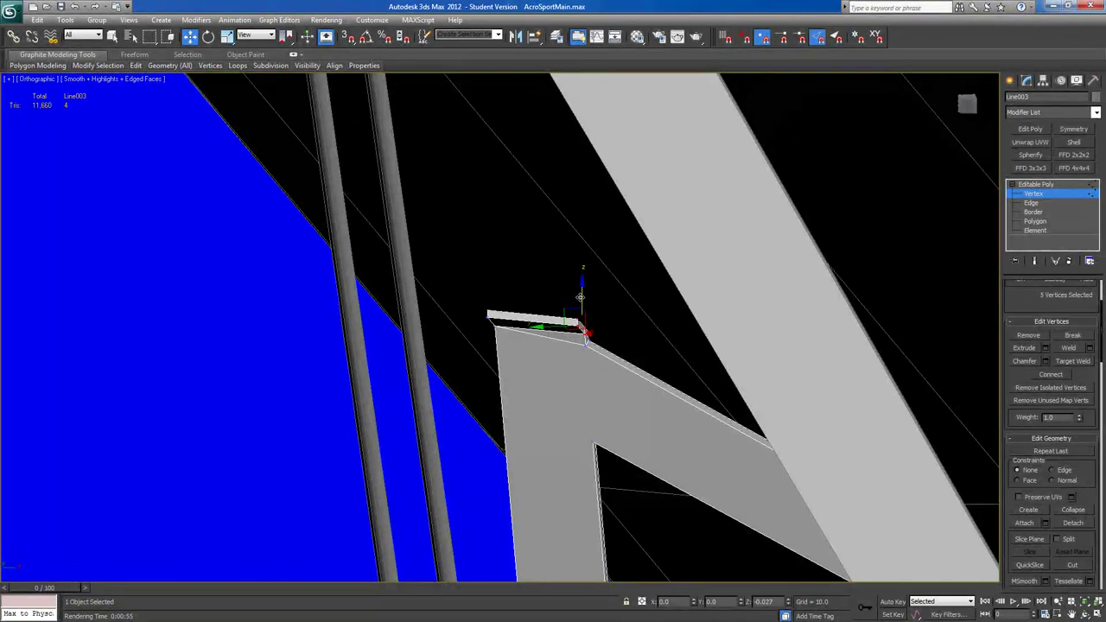
middle_click_drag(581, 298, 645, 368, "alt")
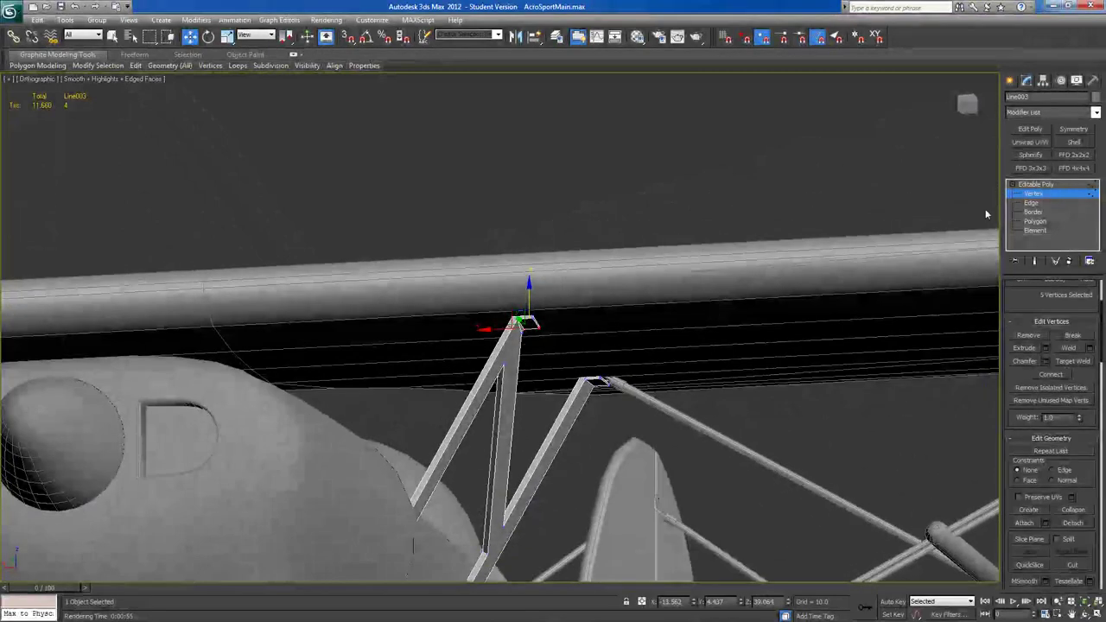
left_click(1029, 185)
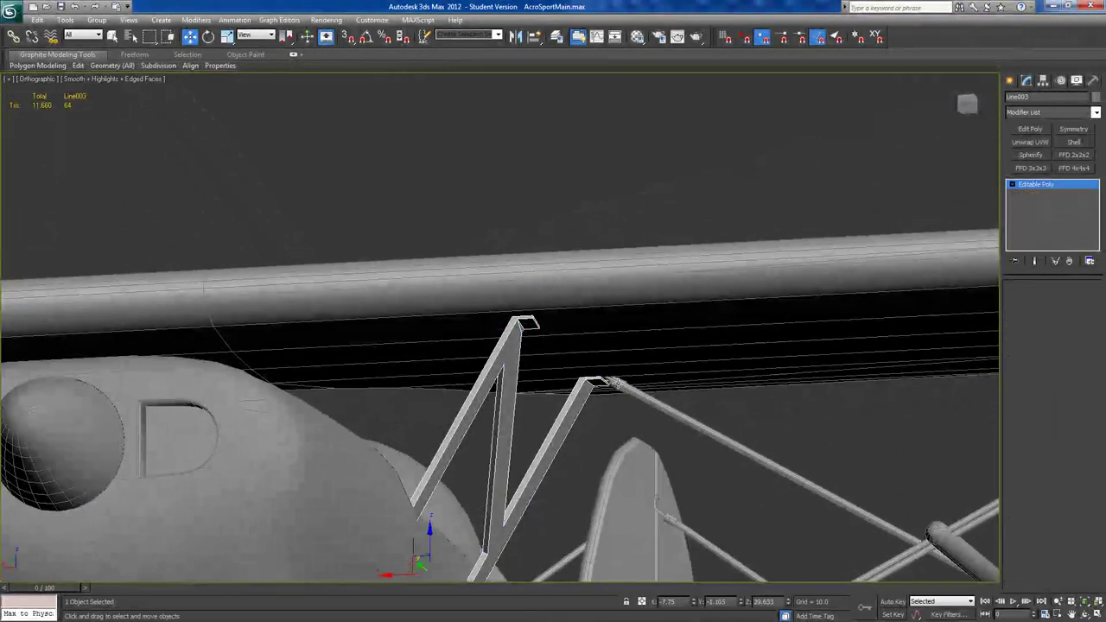
Raise the lower-end fitting vertices of the rigging wire that runs from the strut tab down to the lower wing.
left_click(615, 382)
left_click_drag(673, 344, 673, 342)
middle_click_drag(674, 342, 662, 287, "alt")
middle_click_drag(636, 432, 682, 488)
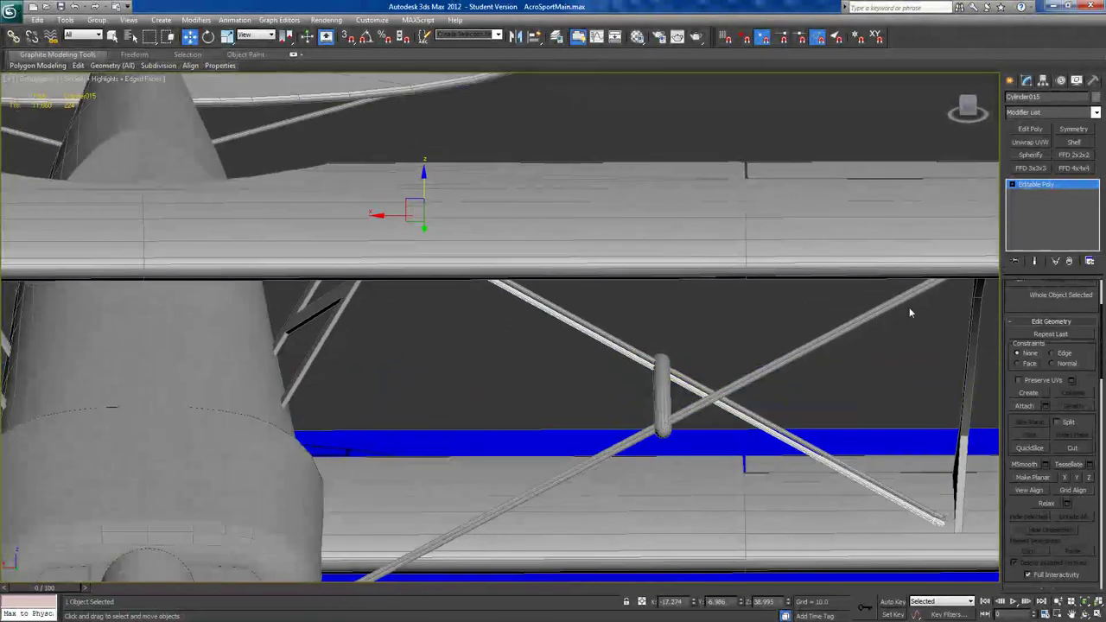
left_click(1013, 185)
left_click(1033, 194)
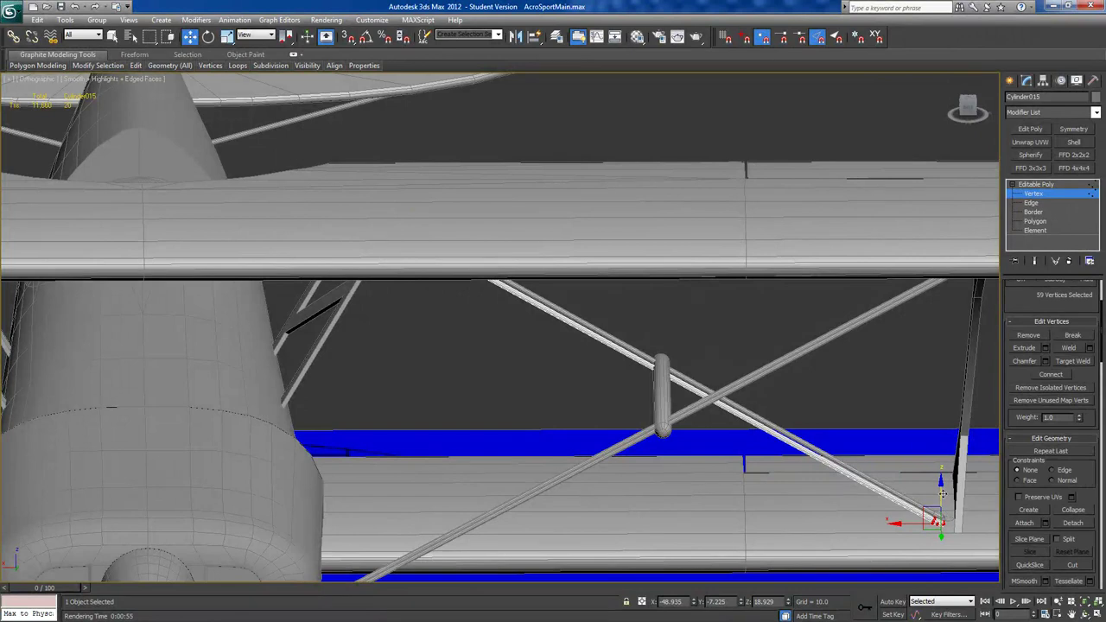
left_click_drag(940, 492, 940, 490)
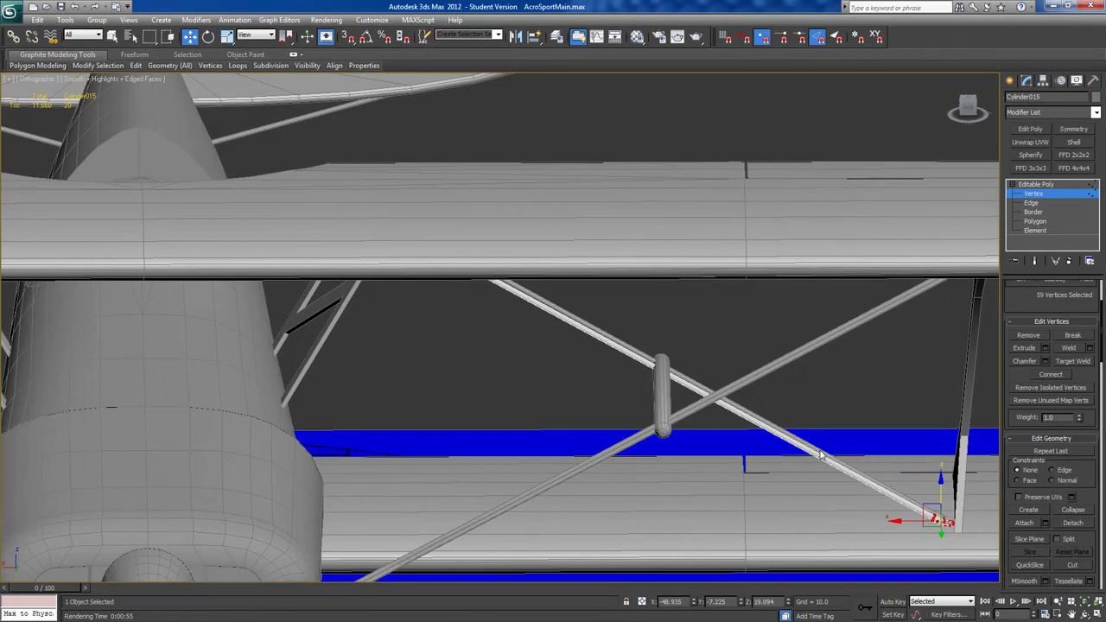
left_click(1030, 184)
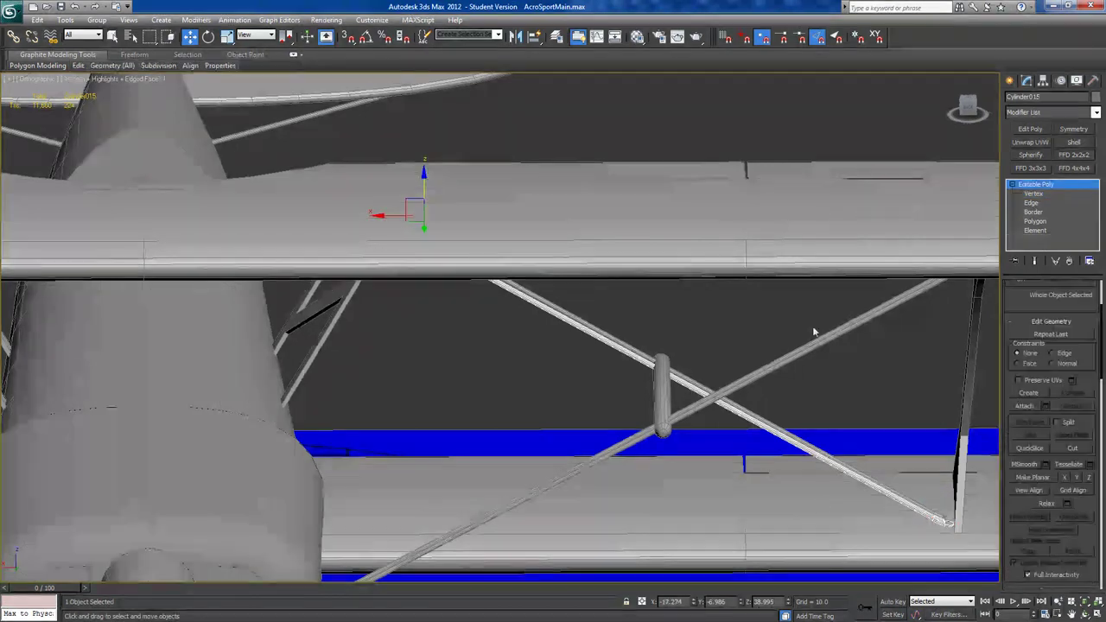
Delete the unadjusted parallel rigging wire and replace it with a copy of the adjusted wire moved along Y.
left_click(764, 421)
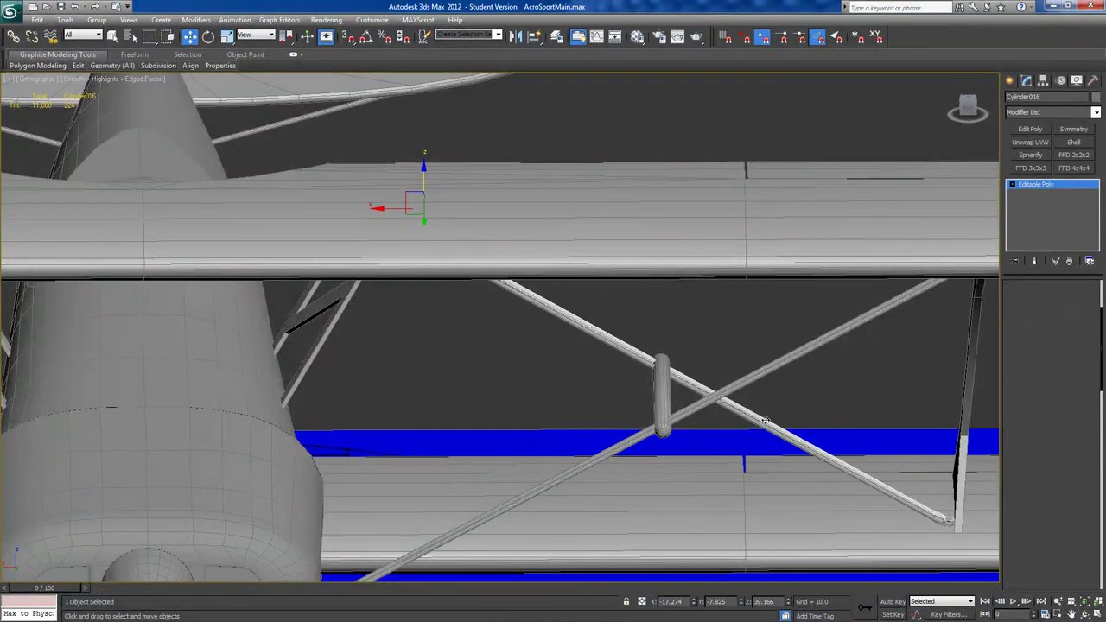
left_click(754, 430)
left_click(753, 422)
middle_click_drag(753, 421, 635, 400, "alt")
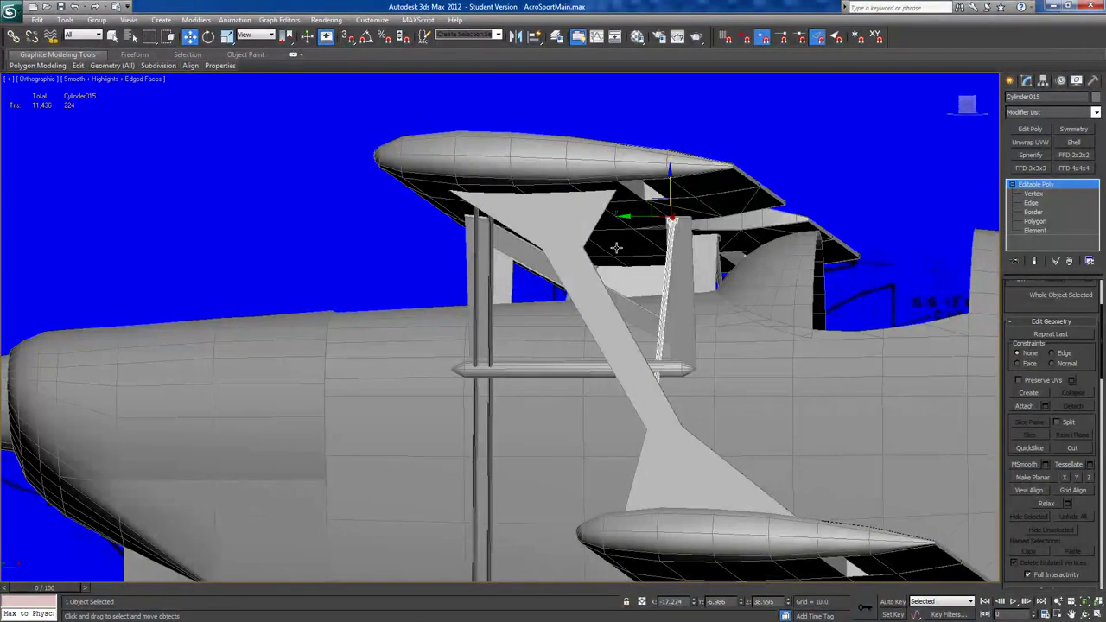
left_click_drag(631, 219, 647, 220, "shift")
left_click(570, 369)
mouse_move(570, 369)
middle_mouse_down("alt")
mouse_move(687, 413)
mouse_move(663, 415)
mouse_move(704, 308)
mouse_move(674, 286)
mouse_move(706, 232)
mouse_move(702, 275)
middle_mouse_up("alt")
middle_click_drag(640, 361, 579, 426)
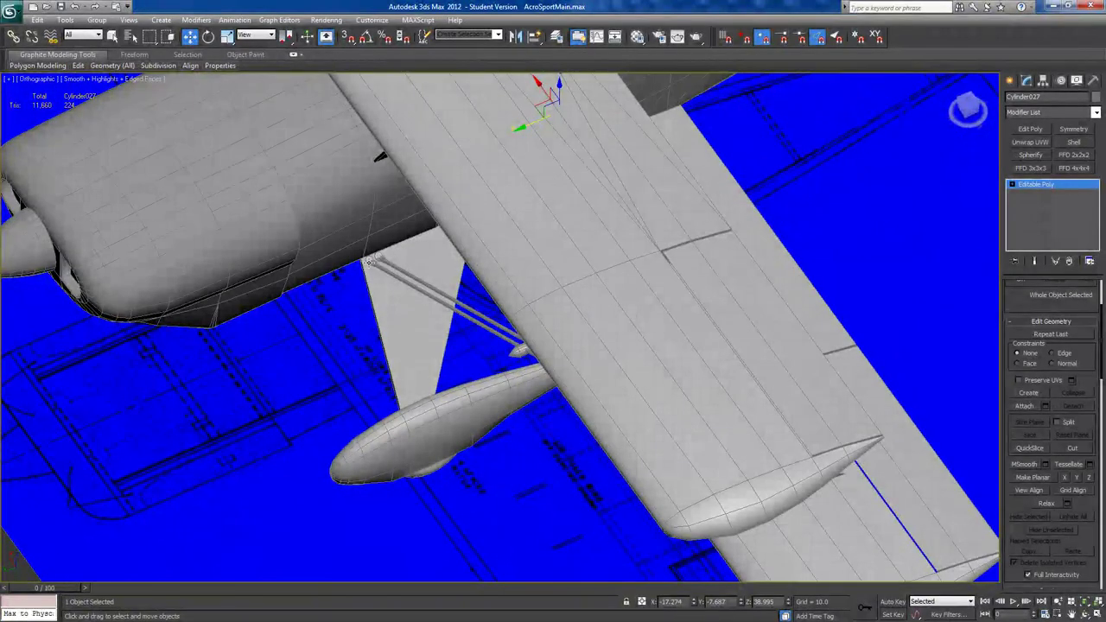
Select both rigging wires running from the fuselage bottom to the outer upper wing and raise them slightly.
left_click(369, 262)
left_click(381, 260, "ctrl")
middle_click_drag(381, 259, 436, 201, "alt")
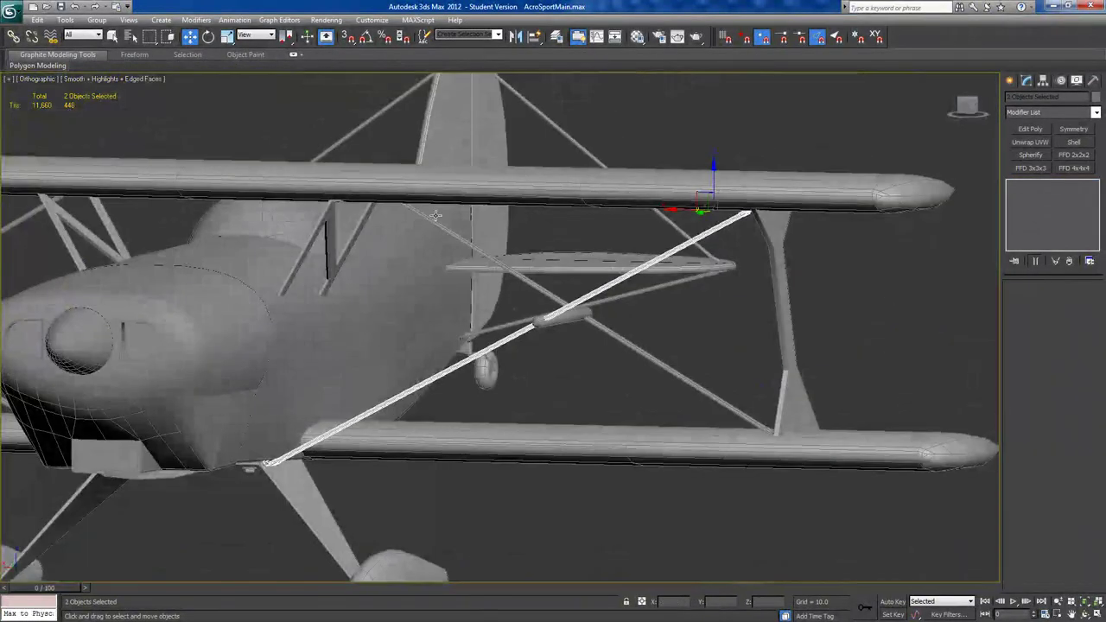
middle_click_drag(501, 350, 514, 351, "alt")
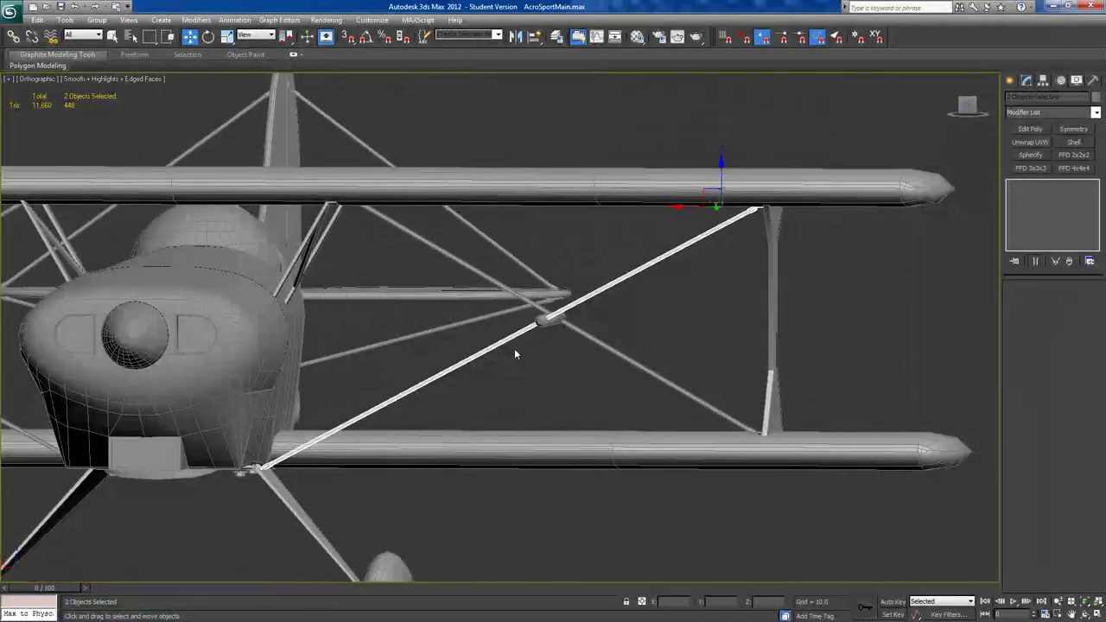
middle_click_drag(447, 409, 582, 320)
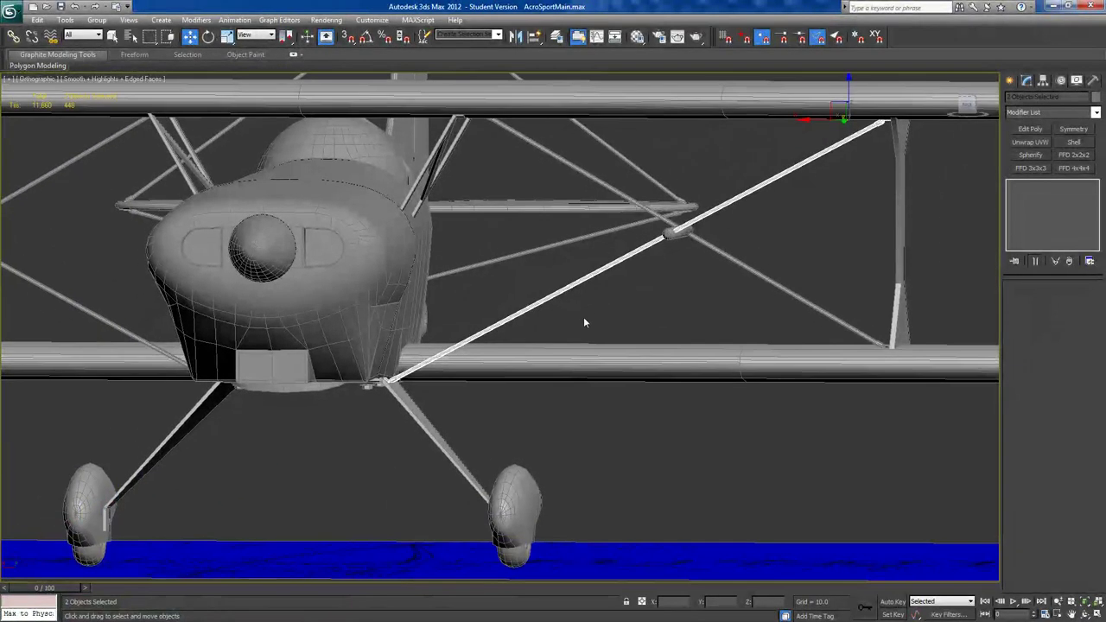
scroll(583, 320, "up", 3)
scroll(584, 323, "down", 2)
middle_click_drag(643, 365, 599, 429)
left_click_drag(911, 152, 909, 141)
Select the 59 vertices of the lower-end fitting on one of these wires and shift them inward against the fuselage.
middle_click_drag(616, 324, 728, 174)
scroll(562, 337, "up", 5)
middle_click_drag(548, 372, 640, 284)
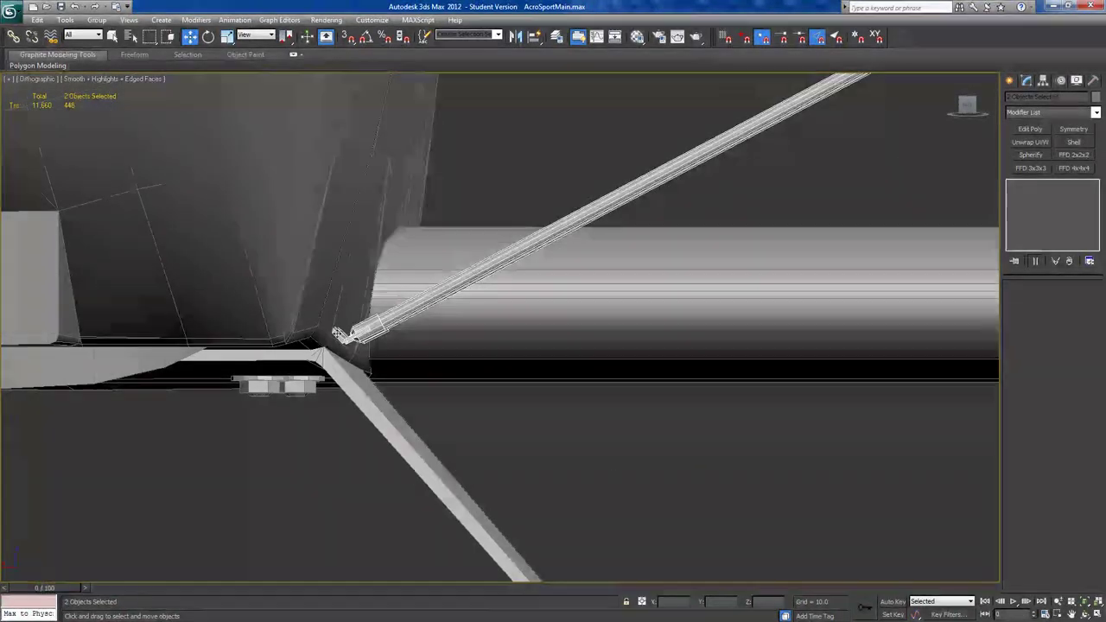
left_click(1010, 81)
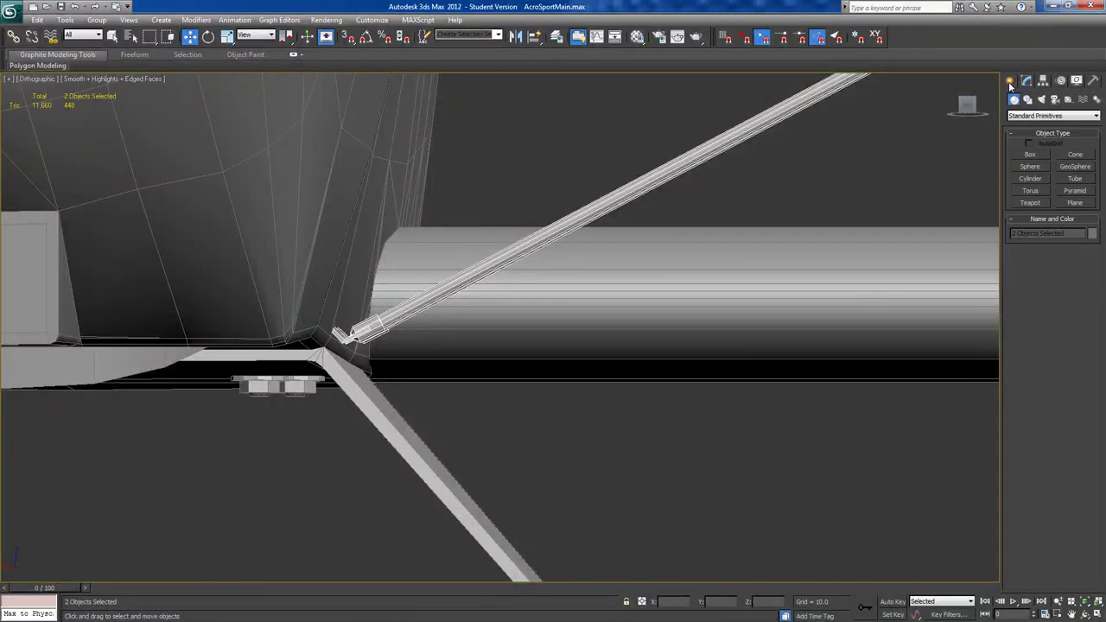
left_click(1026, 82)
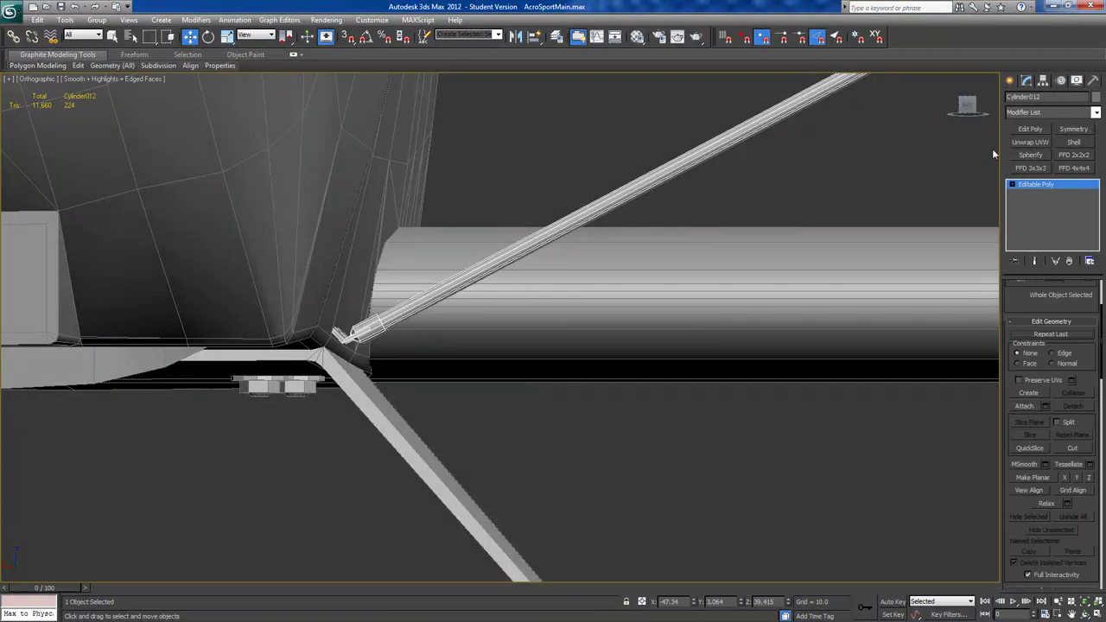
scroll(1014, 306, "up", 3)
left_click(1018, 302)
left_click_drag(304, 382, 408, 259)
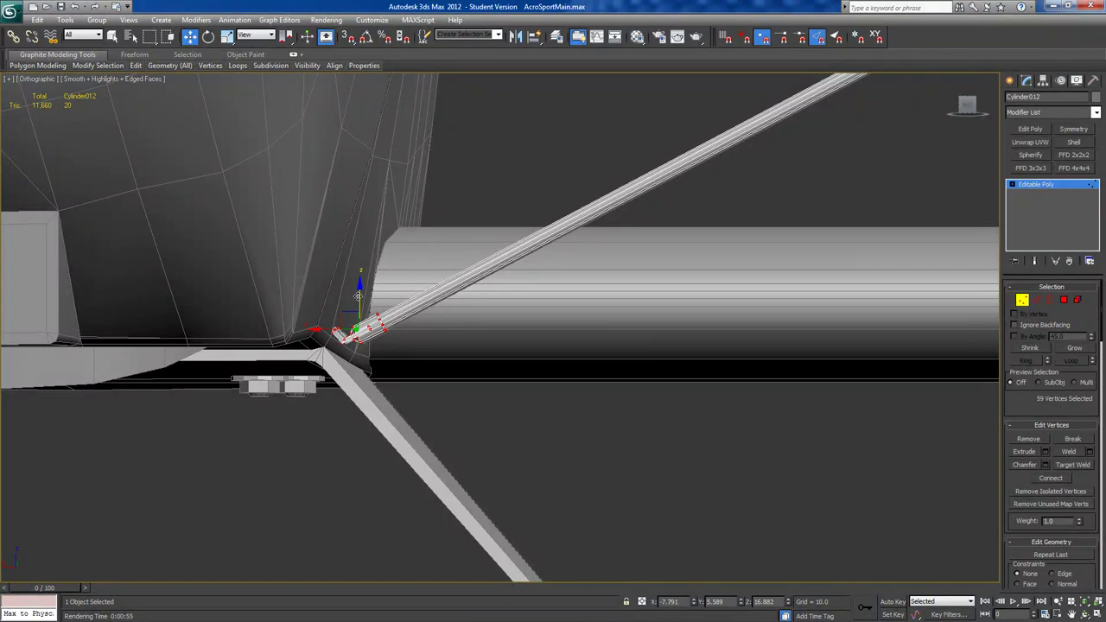
left_click_drag(357, 297, 358, 297)
middle_click_drag(358, 297, 360, 315, "alt")
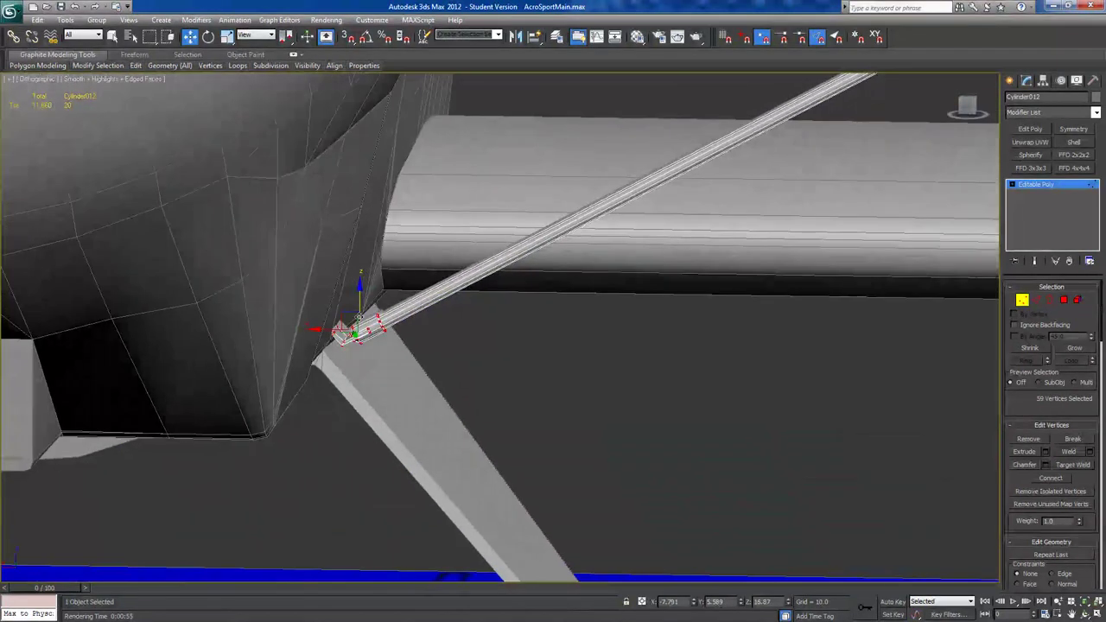
left_click_drag(343, 317, 329, 315)
Select the upper-end fitting vertices of the fuselage-to-upper-wing rigging wire and lower them slightly along Z.
middle_click_drag(329, 315, 240, 286, "alt")
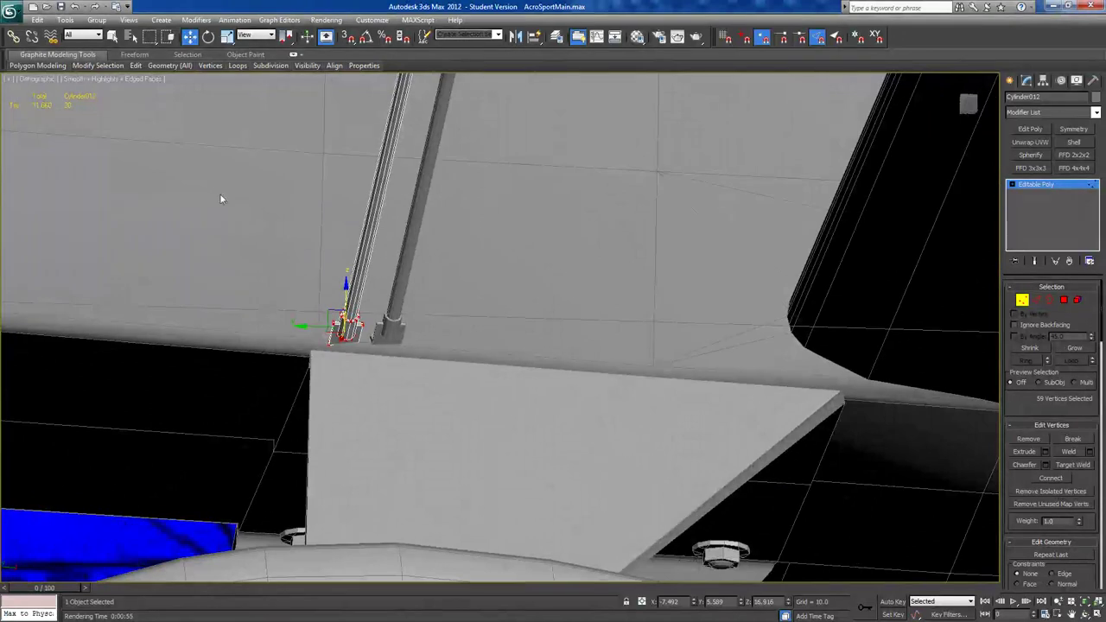
left_click(207, 39)
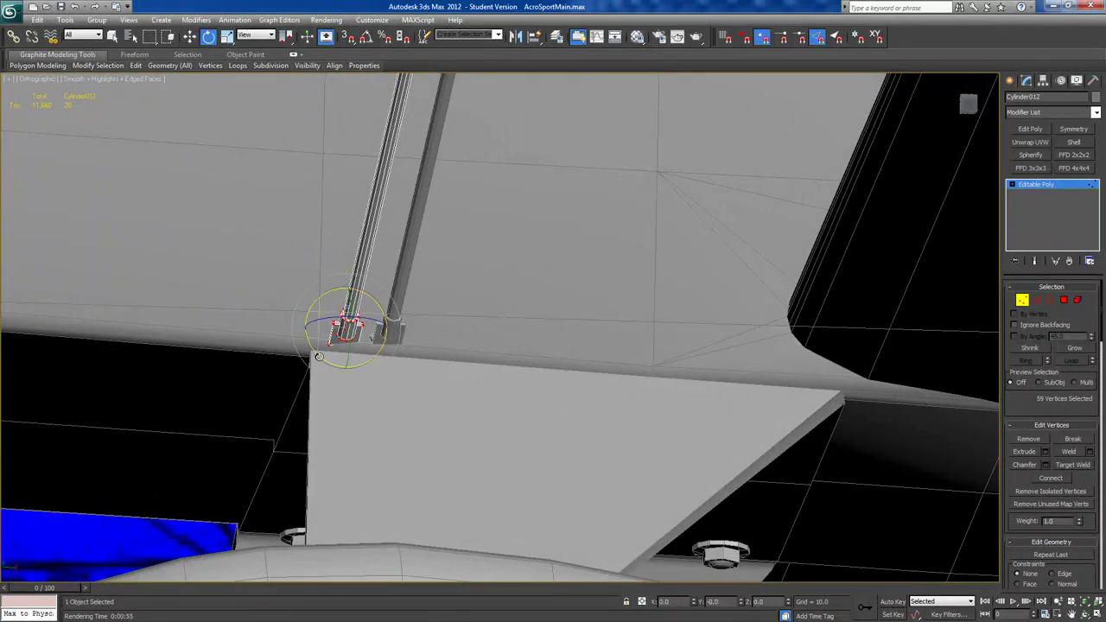
middle_click_drag(311, 356, 349, 528, "alt")
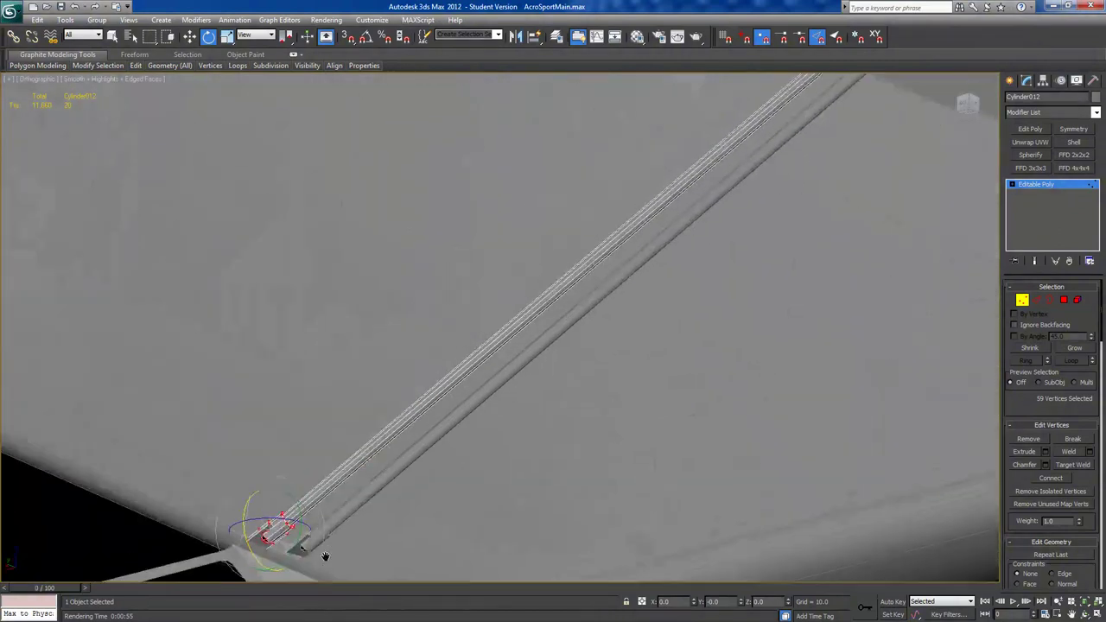
scroll(624, 374, "down", 5)
middle_click_drag(625, 375, 269, 509)
middle_click_drag(585, 236, 589, 311, "alt")
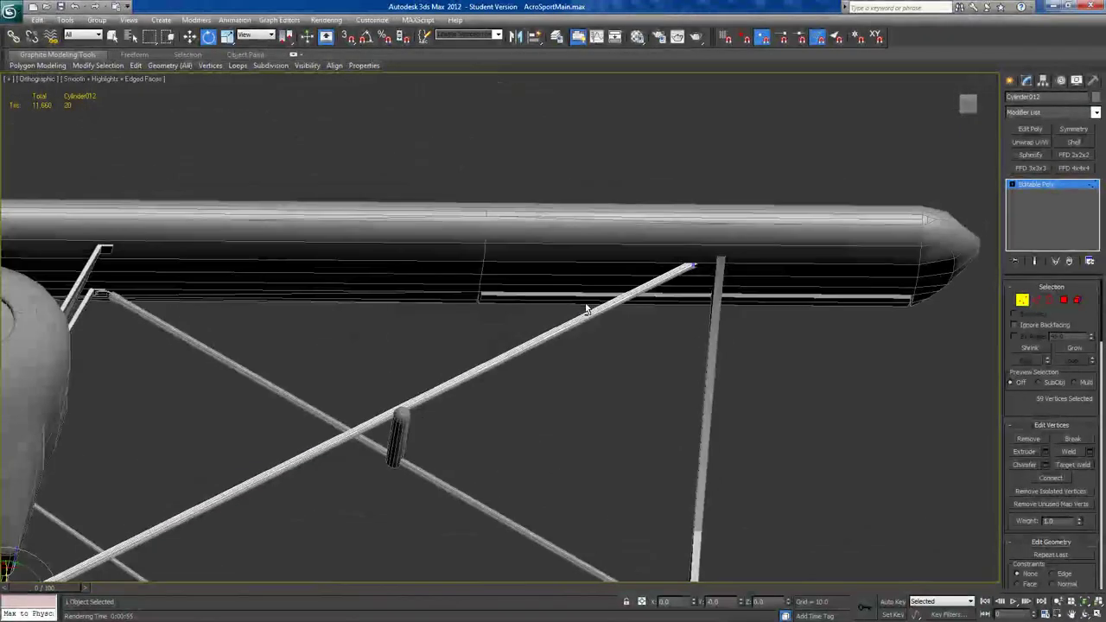
middle_click_drag(706, 301, 684, 334, "alt")
left_click_drag(683, 334, 717, 256)
left_click(190, 36)
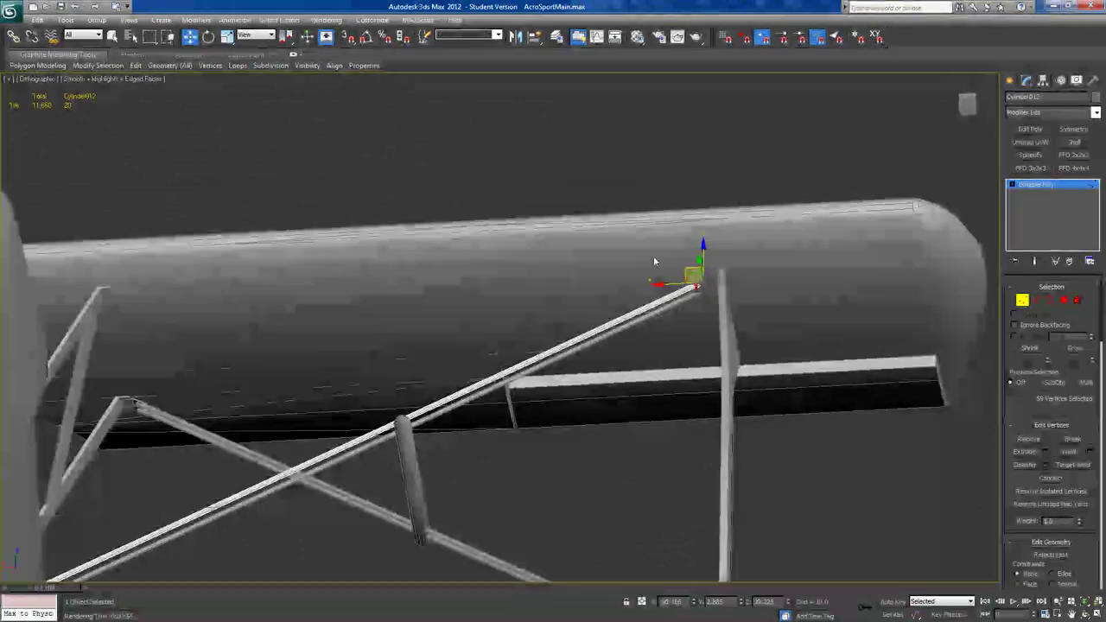
left_click_drag(703, 244, 700, 252)
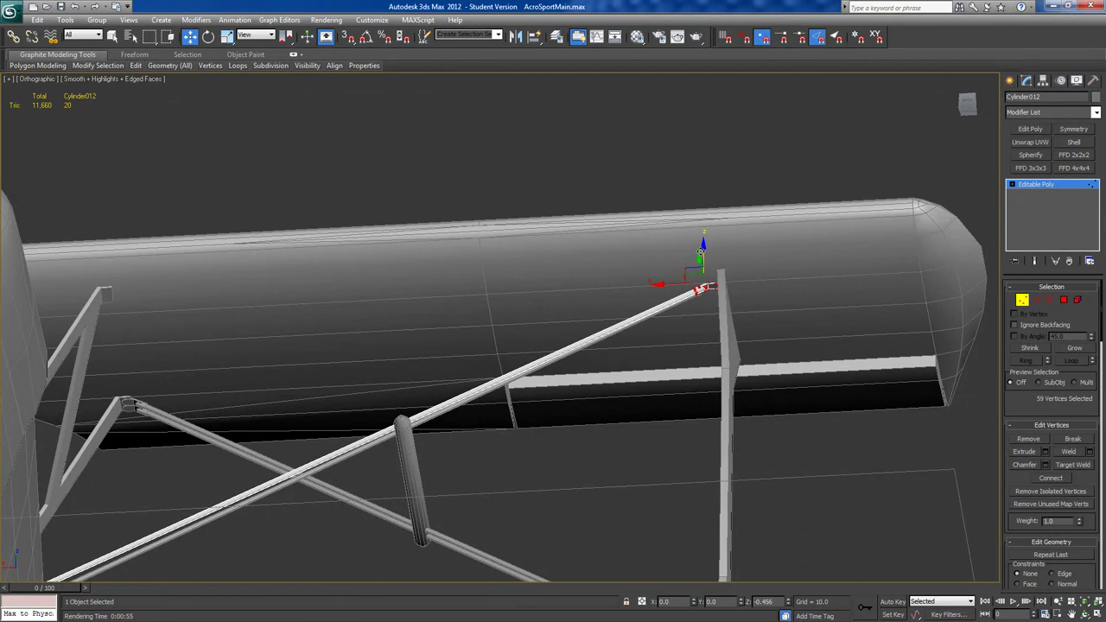
mouse_move(700, 253)
middle_mouse_down("alt")
mouse_move(687, 226)
mouse_move(706, 237)
middle_mouse_up("alt")
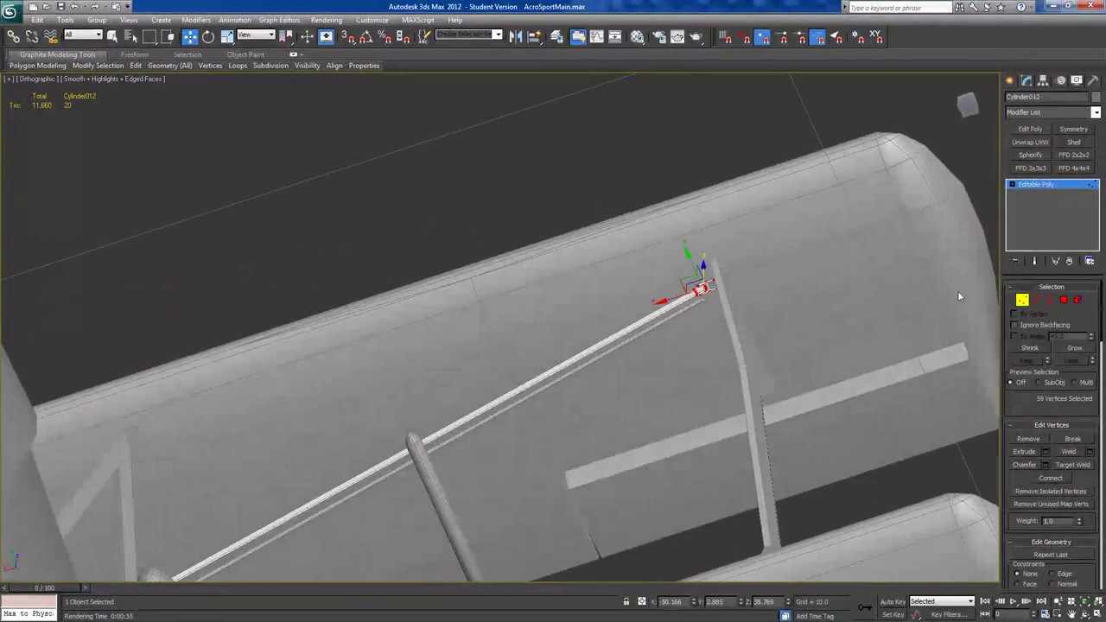
Delete the neighbouring unadjusted fuselage-to-upper-wing wire and copy the adjusted one along Y to take its place.
left_click(1019, 299)
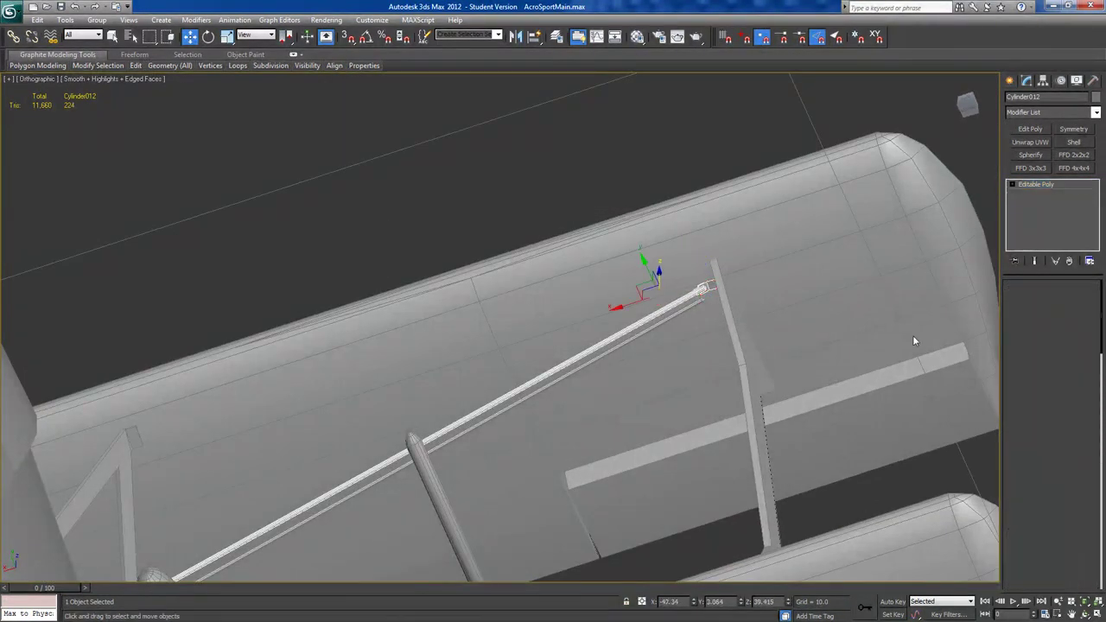
left_click(627, 338)
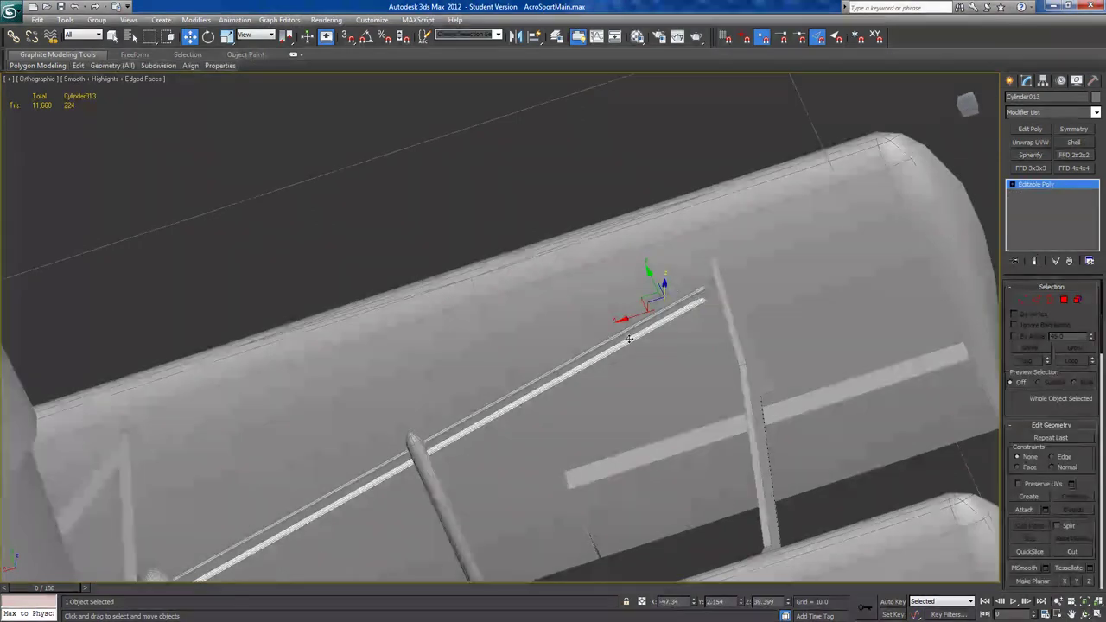
key("ctrl+d")
left_click(642, 322)
middle_click_drag(647, 356, 673, 289)
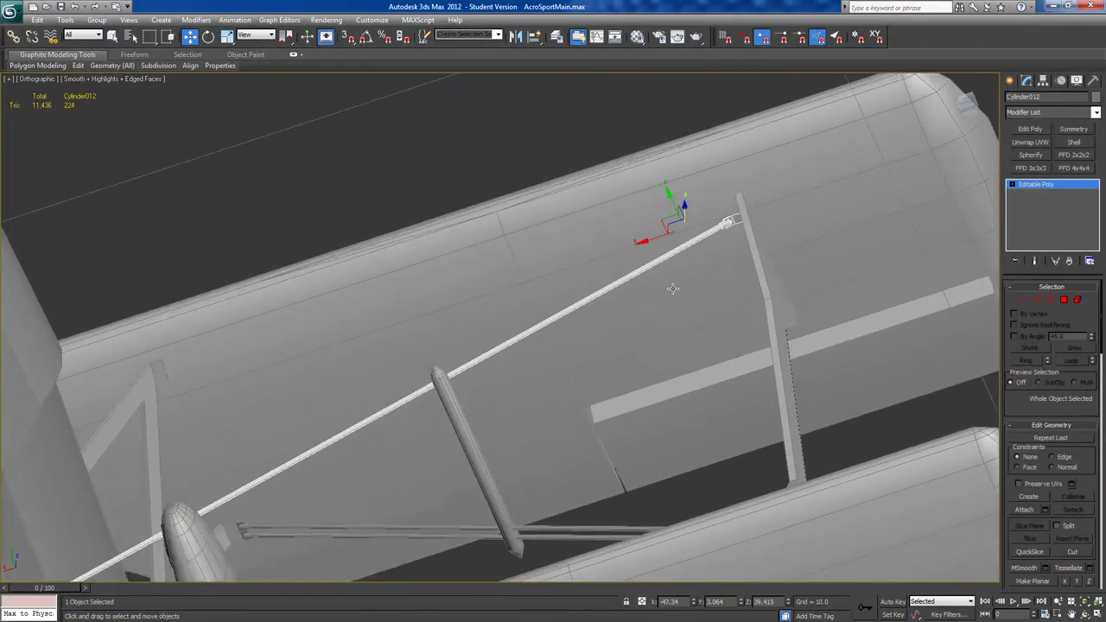
left_click_drag(670, 193, 676, 203, "shift")
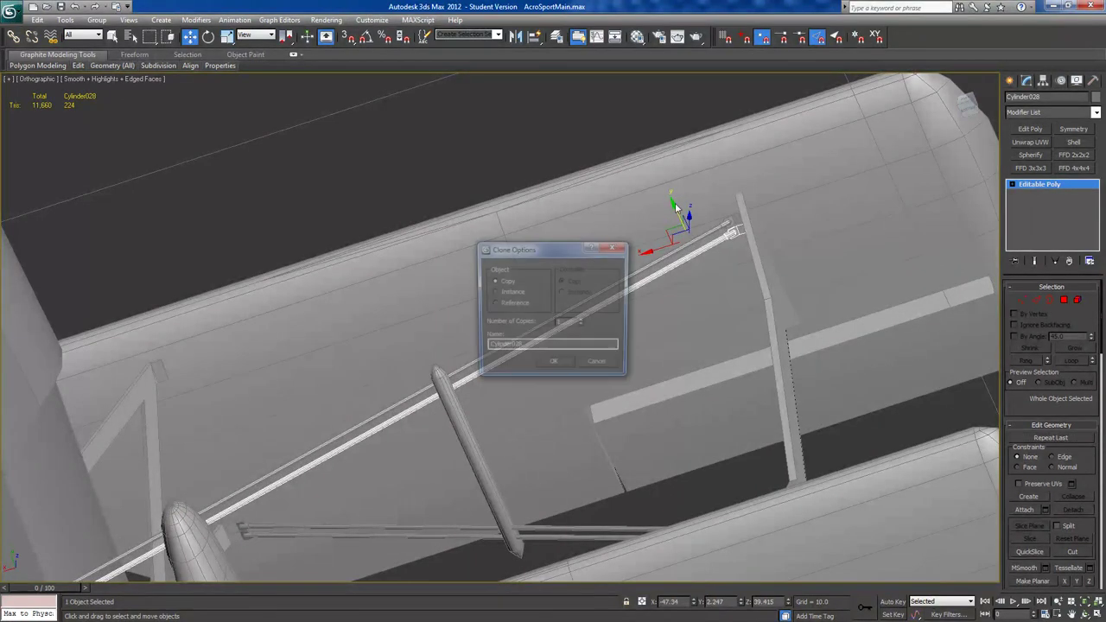
left_click(566, 364)
Move the spreader bar in the back view so that it is centred on the crossing of the rigging wires.
middle_click_drag(570, 362, 604, 432, "alt")
left_click(965, 115)
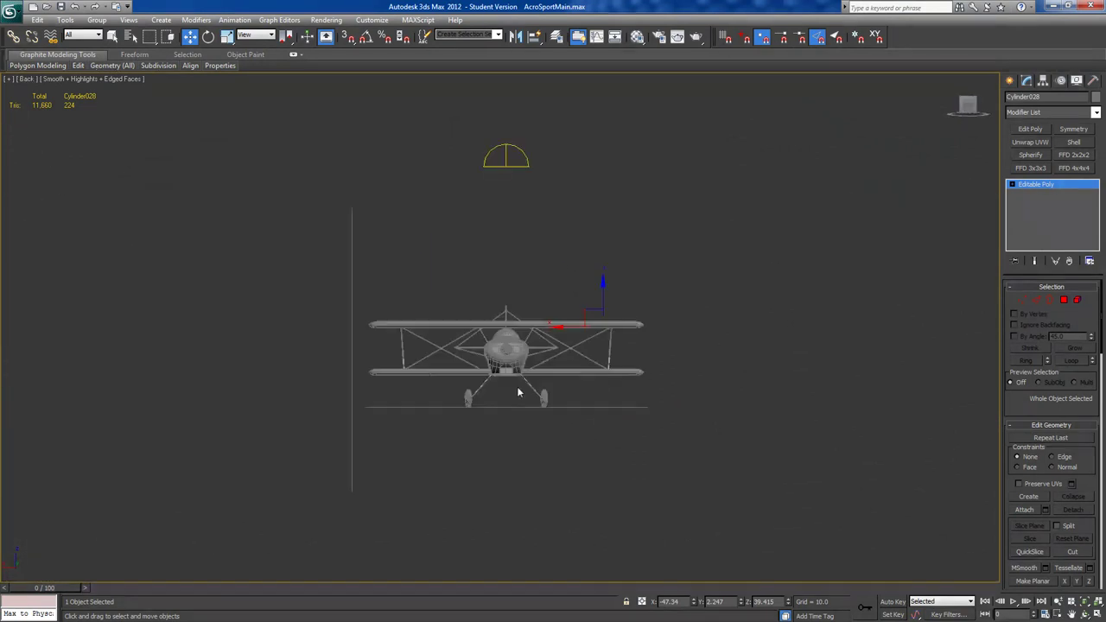
scroll(517, 386, "up", 6)
middle_click_drag(740, 352, 247, 287)
left_click(622, 307)
middle_click_drag(625, 311, 596, 316)
scroll(595, 318, "up", 5)
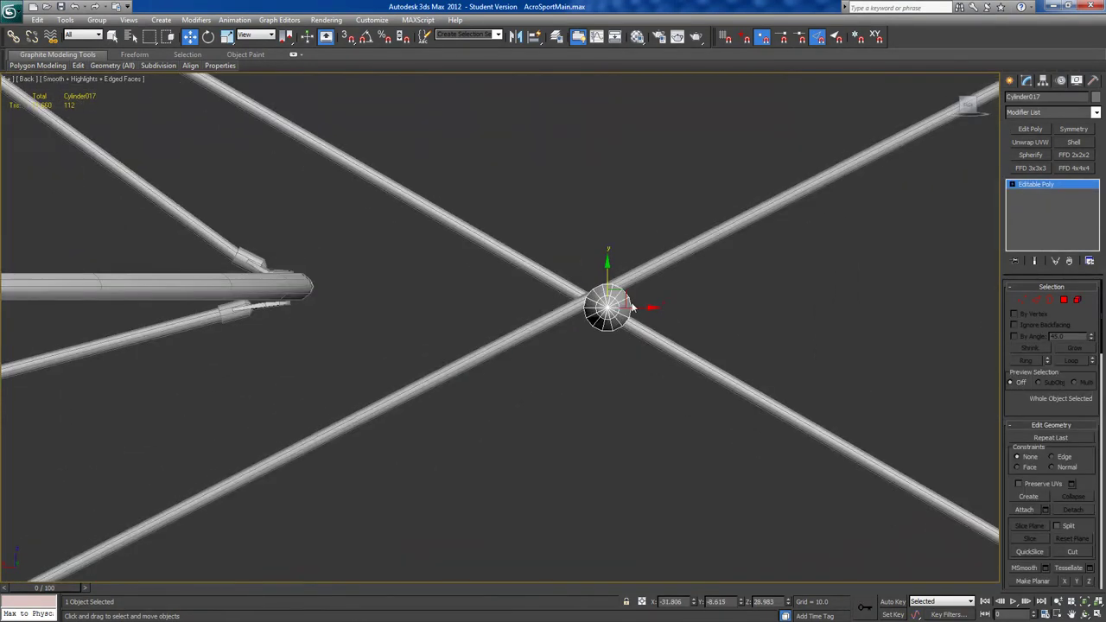
left_click_drag(623, 294, 603, 286)
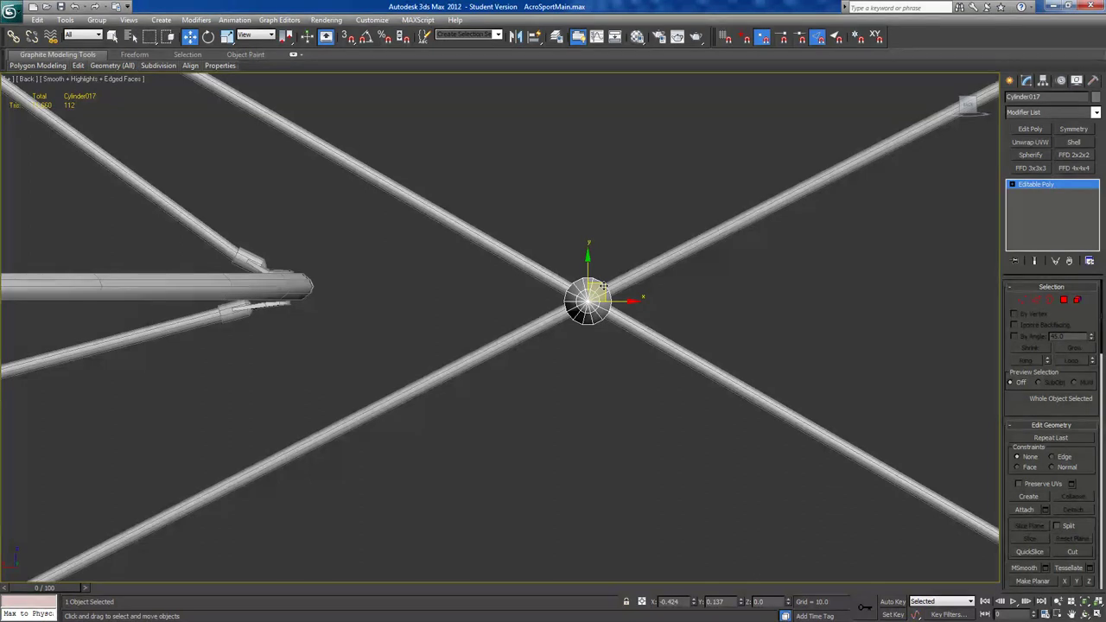
Select the five old rigging wires and spreader bar between the wings on the opposite side and delete them.
scroll(600, 343, "down", 10)
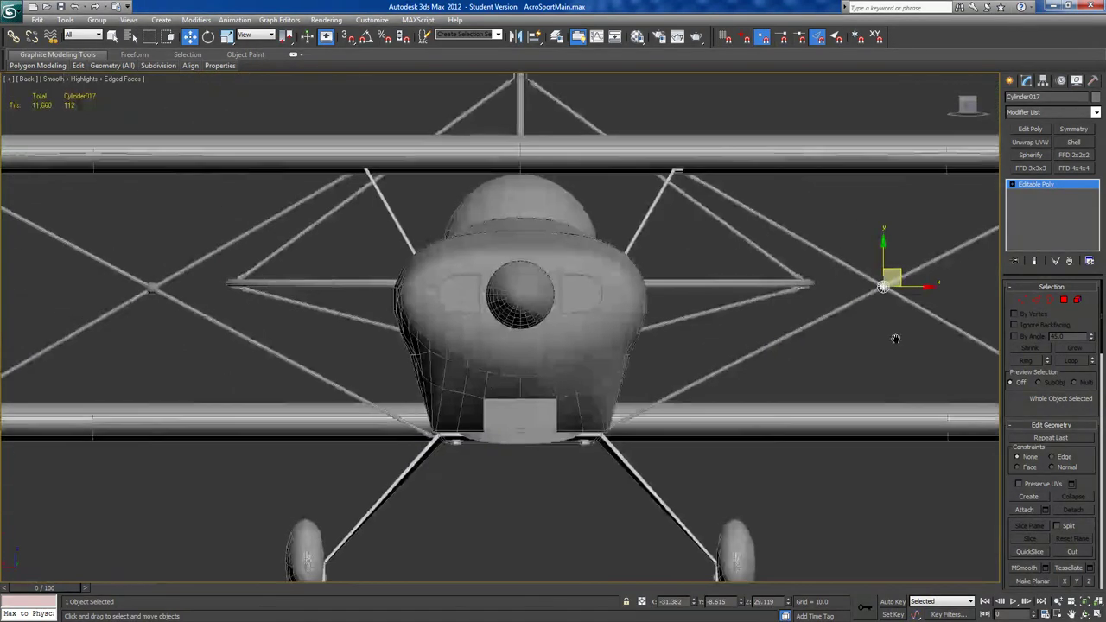
left_click_drag(343, 290, 348, 285)
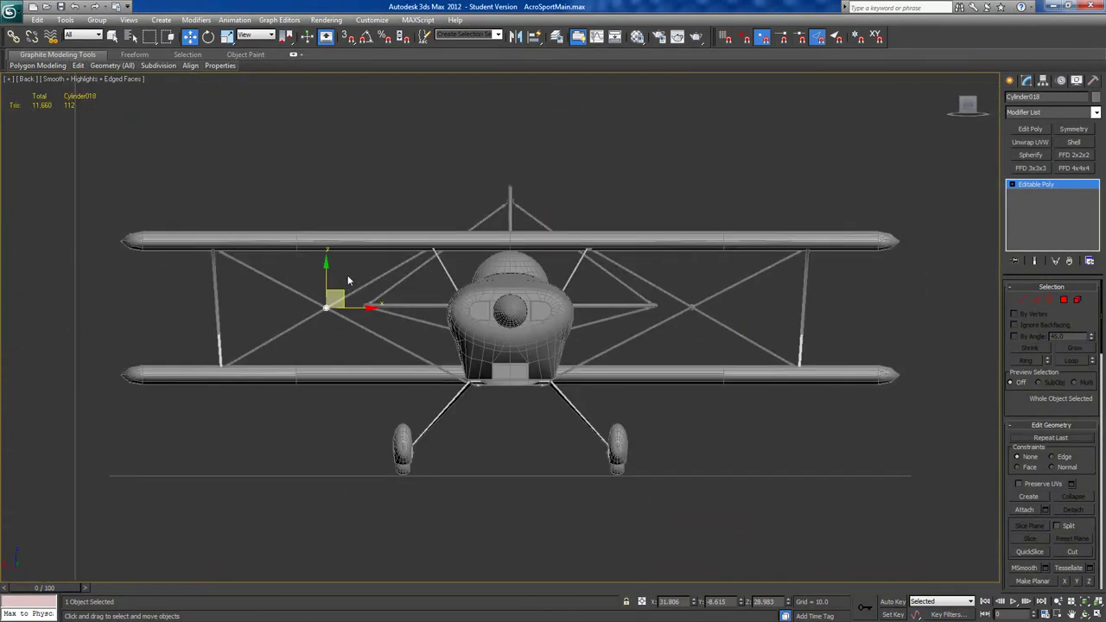
left_click_drag(303, 349, 367, 345)
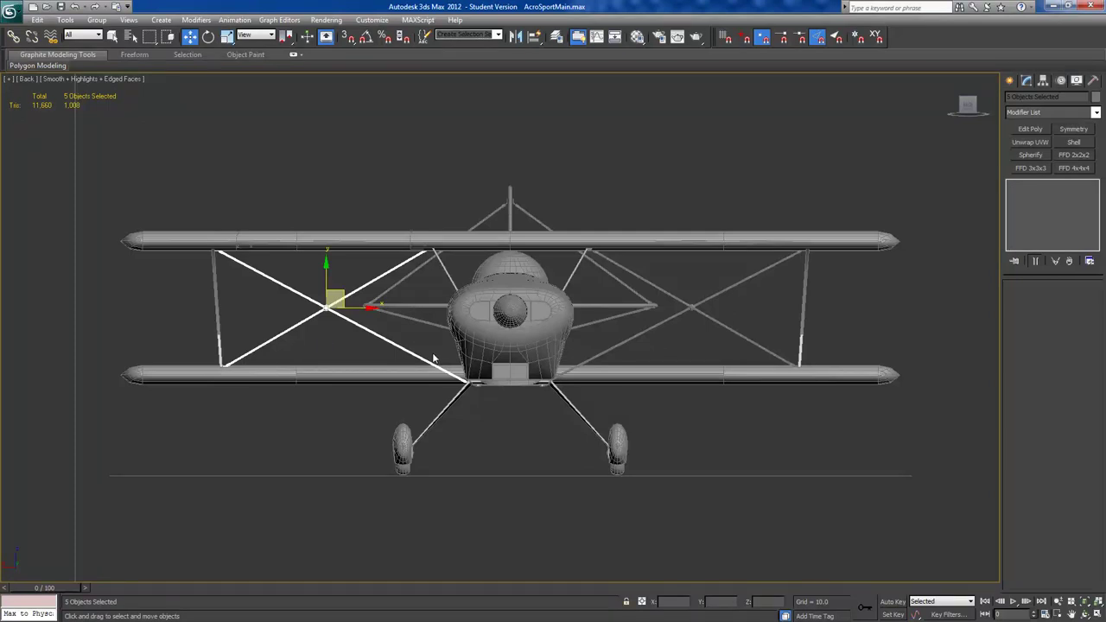
key("Delete")
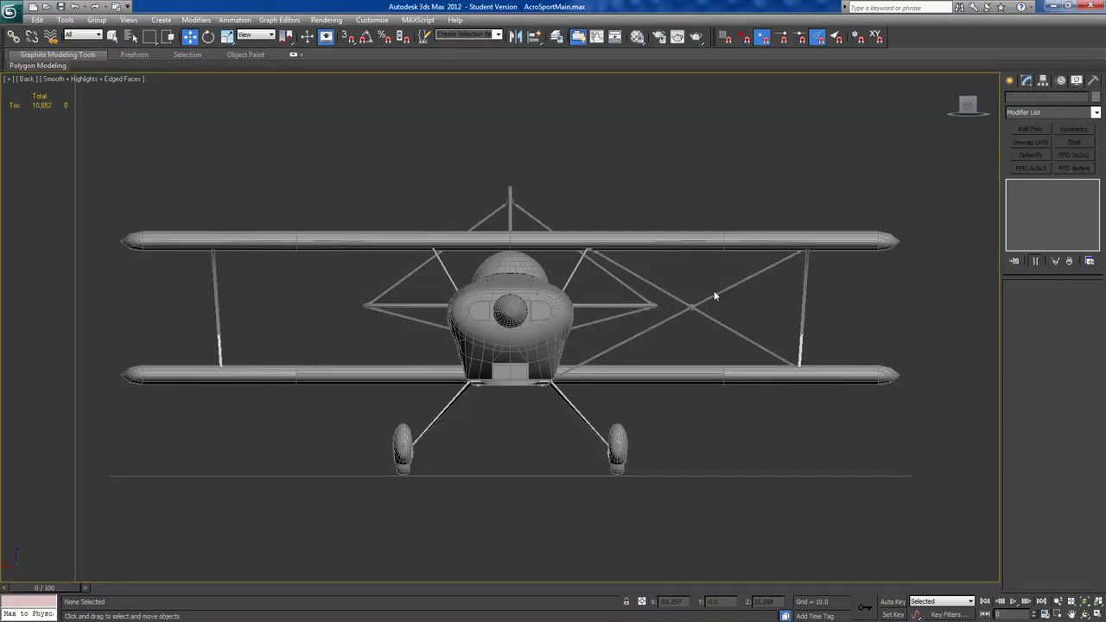
Mirror the five adjusted rigging objects as copies across the X axis about the working pivot, and turn the working pivot off.
left_click_drag(690, 317, 696, 331)
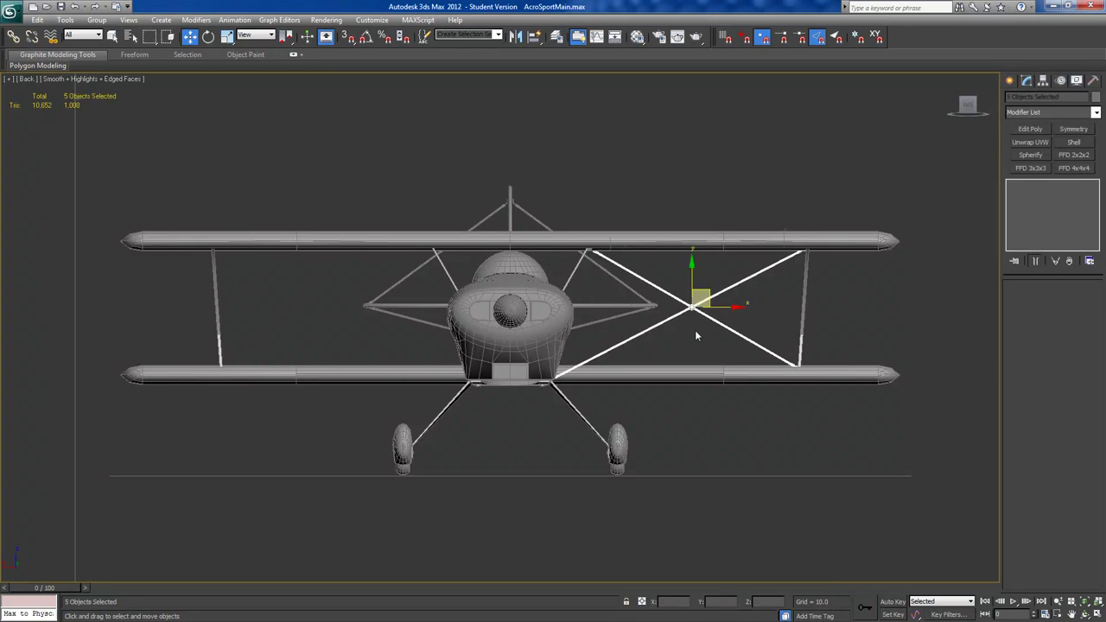
left_click(1043, 80)
left_click(1045, 329)
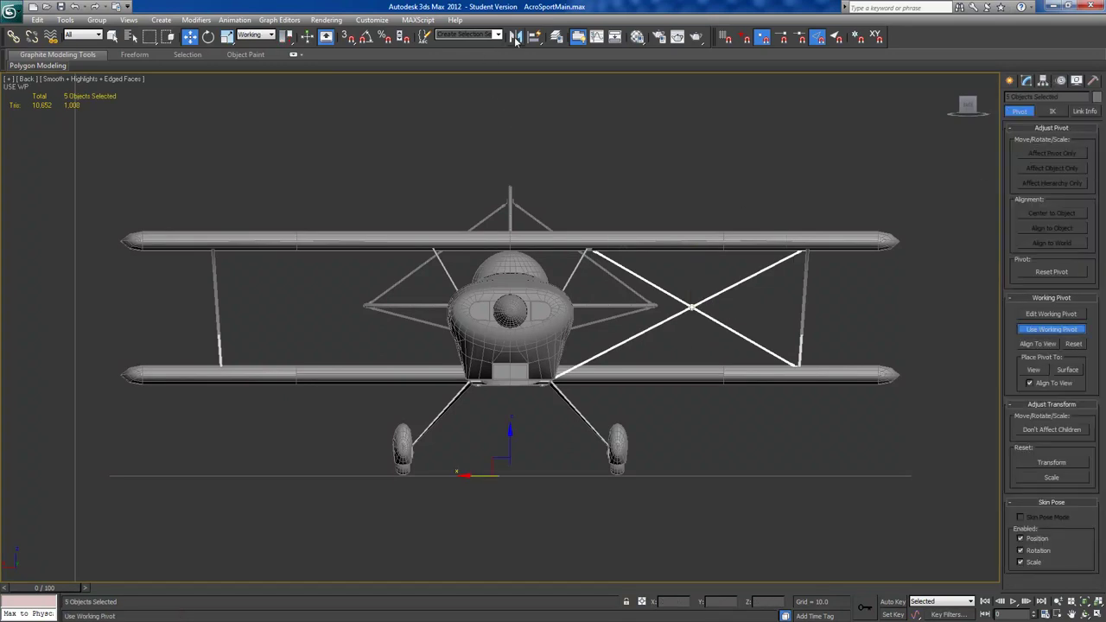
left_click(515, 37)
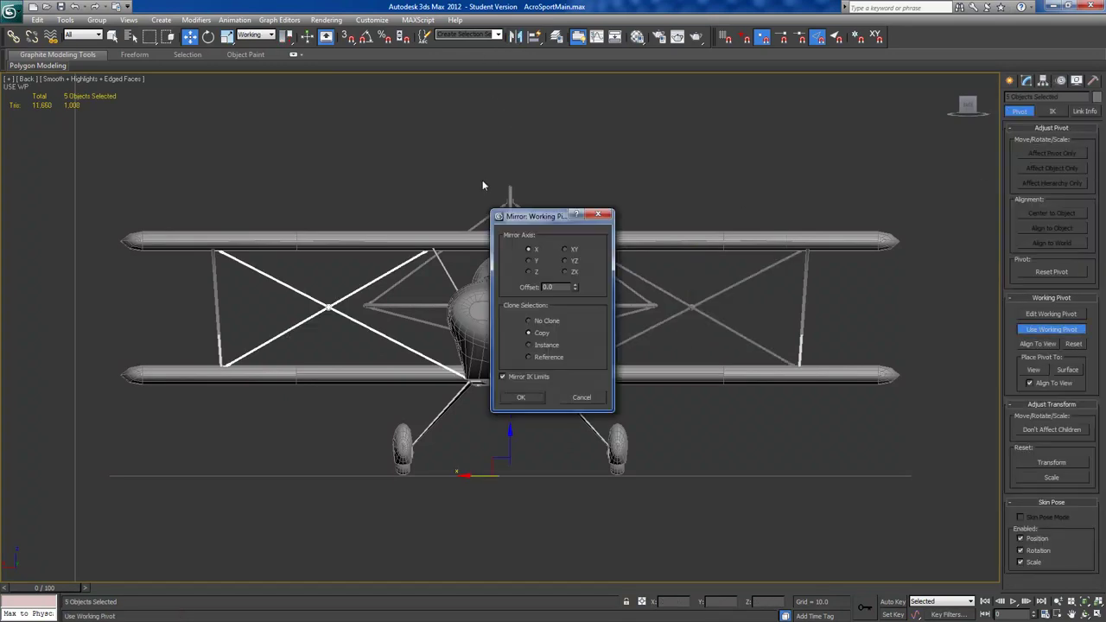
left_click(530, 399)
left_click(1023, 333)
left_click(648, 181)
Inspect the mirrored rigging wires, wing struts and landing gear from the side, below and front.
middle_click_drag(647, 181, 584, 195, "alt")
middle_click_drag(775, 244, 200, 397)
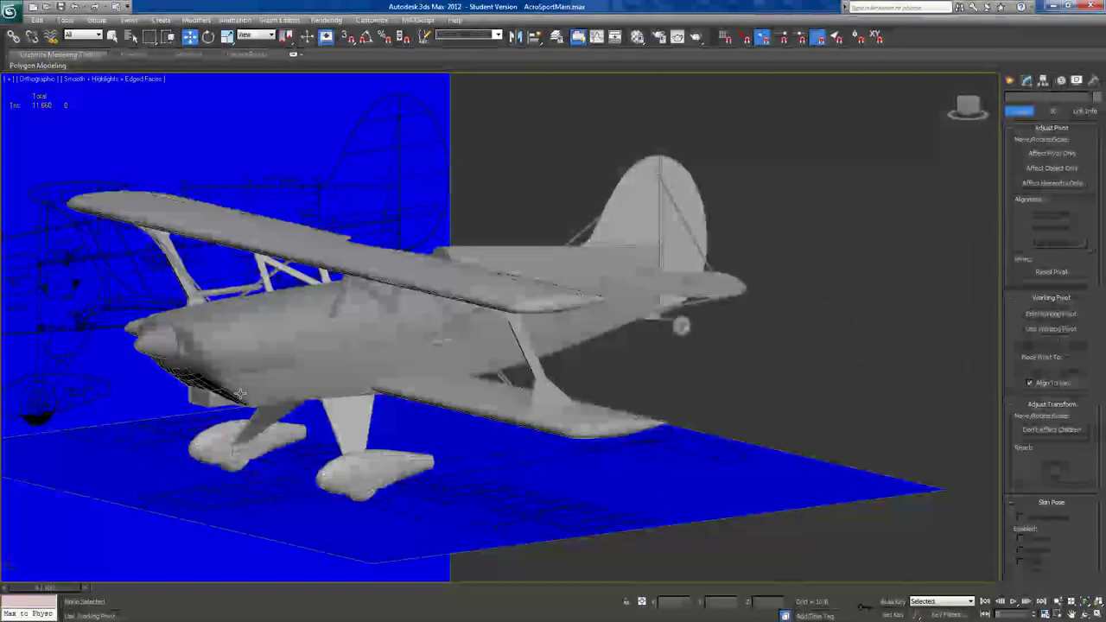
mouse_move(375, 395)
middle_mouse_down("alt")
mouse_move(366, 404)
mouse_move(375, 382)
middle_mouse_up("alt")
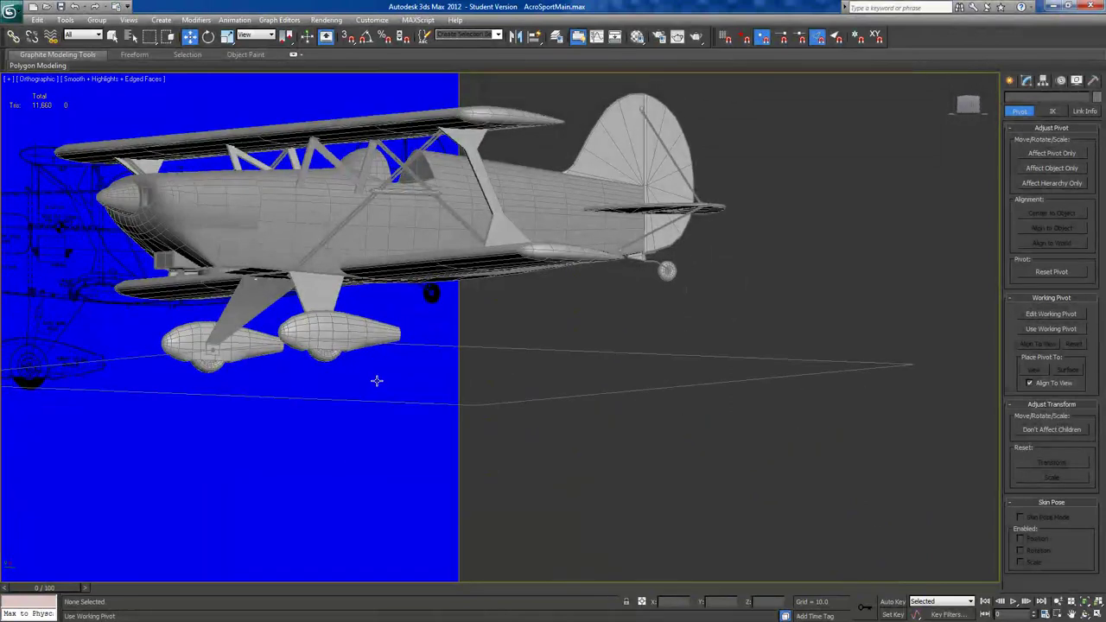
middle_click_drag(429, 289, 439, 233, "alt")
scroll(441, 224, "up", 3)
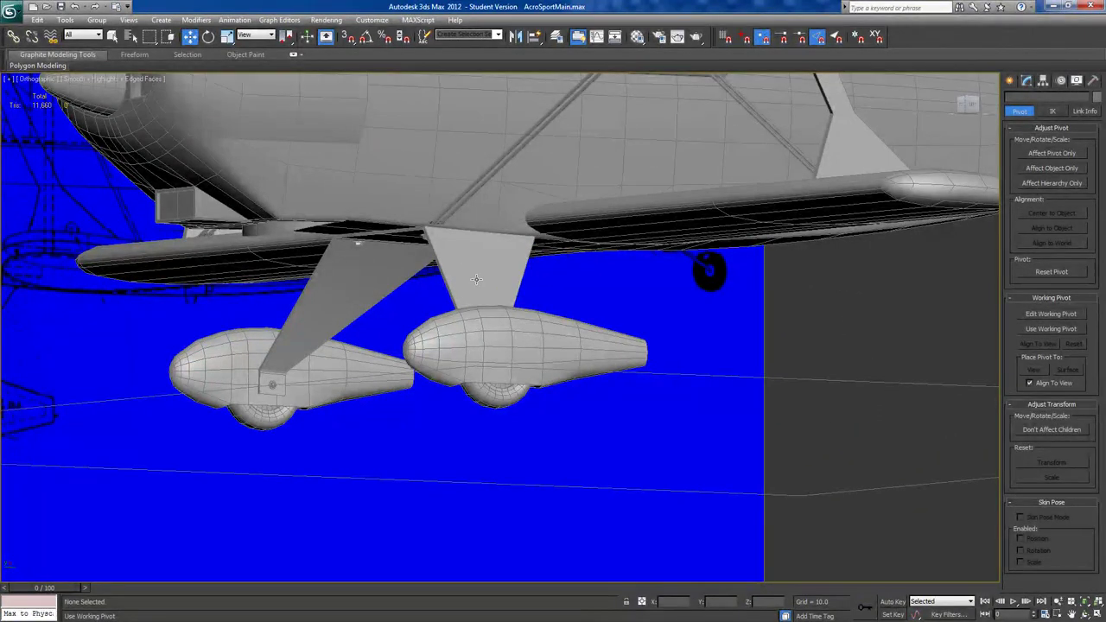
middle_click_drag(497, 262, 465, 347, "alt")
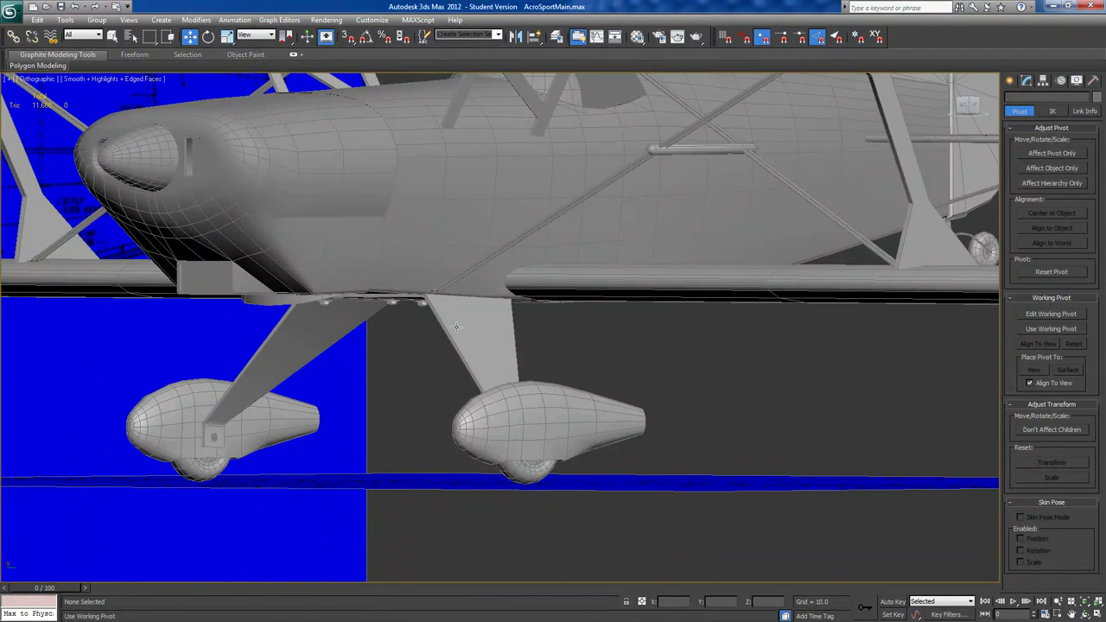
scroll(456, 326, "down", 5)
scroll(489, 427, "up", 1)
middle_click_drag(489, 427, 526, 383, "alt")
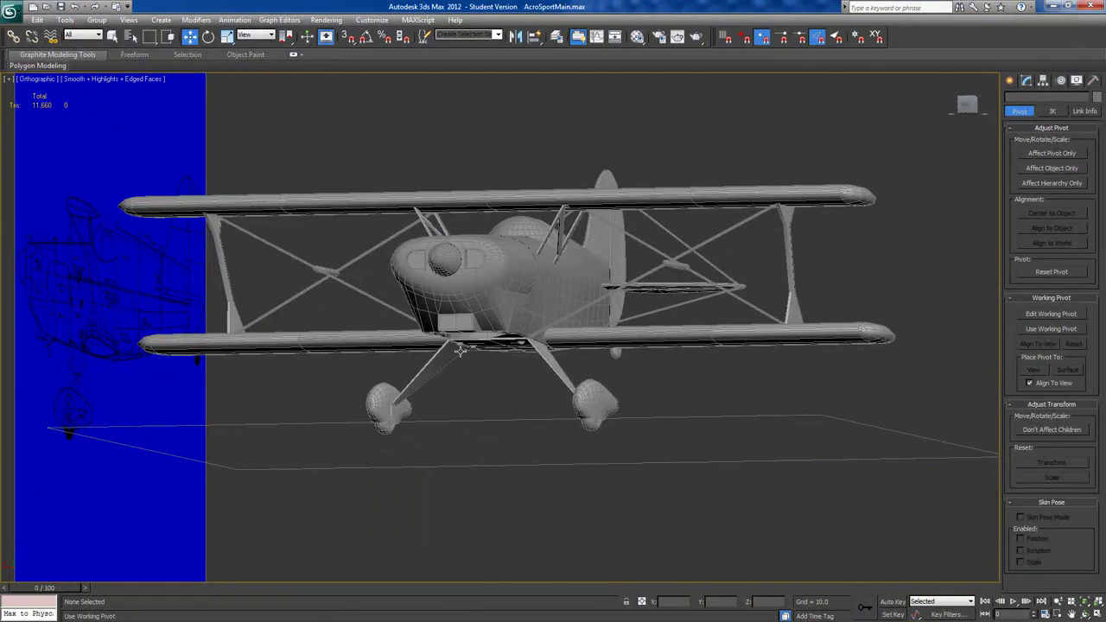
middle_click_drag(609, 341, 560, 380, "alt")
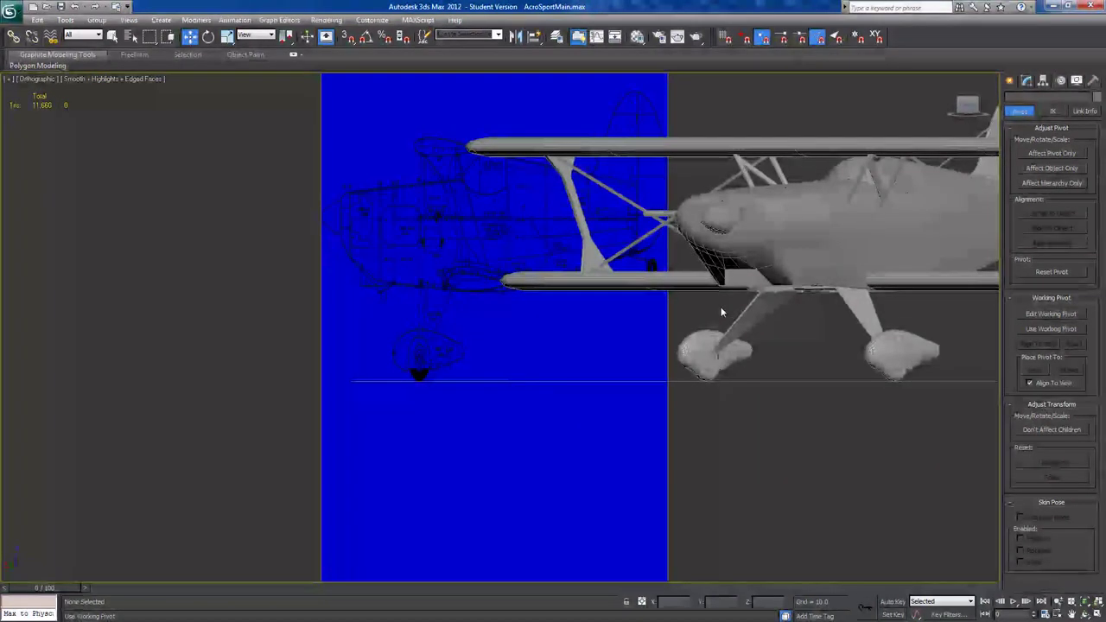
middle_click_drag(709, 309, 385, 377)
scroll(380, 379, "down", 3)
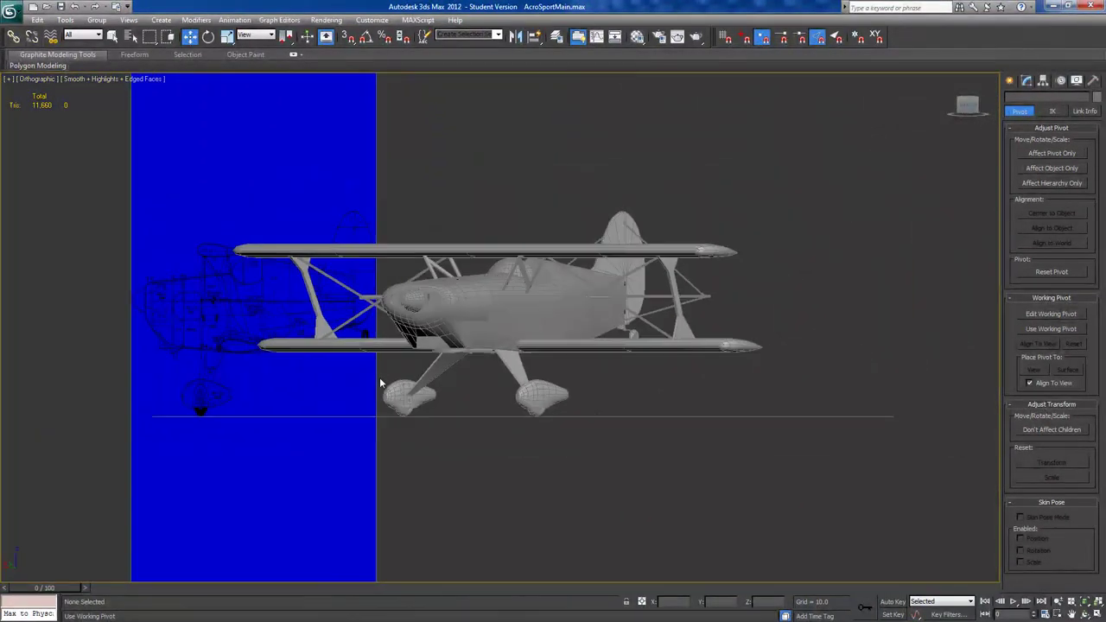
Select the fuselage and review the complete biplane from the sides, above and underneath.
left_click(501, 363)
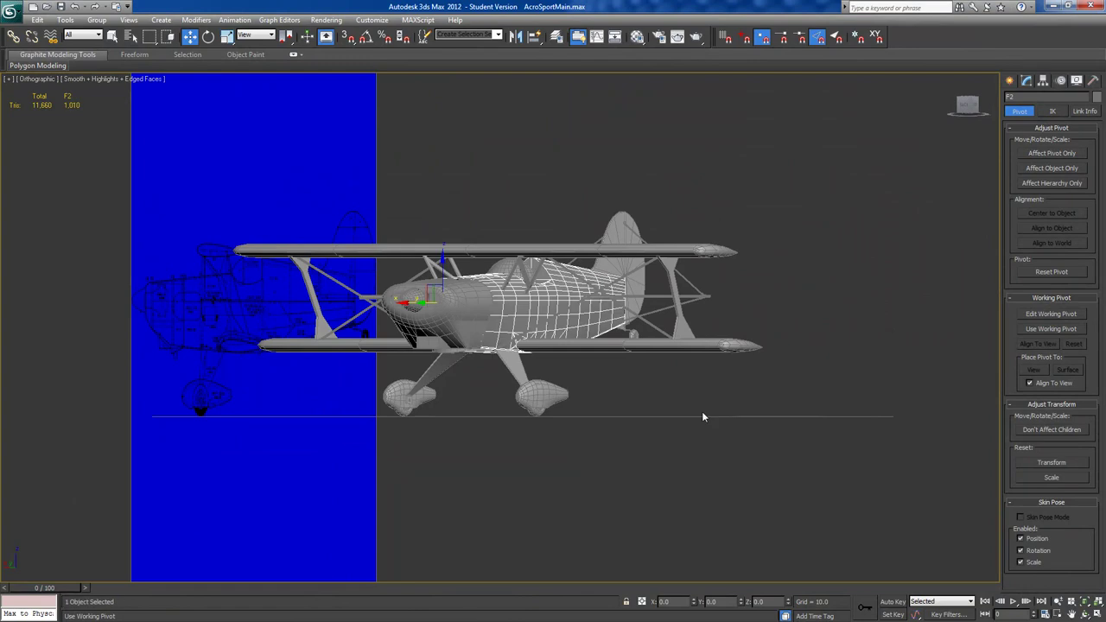
left_click(1099, 602)
scroll(509, 333, "down", 4)
middle_click_drag(529, 431, 440, 426, "alt")
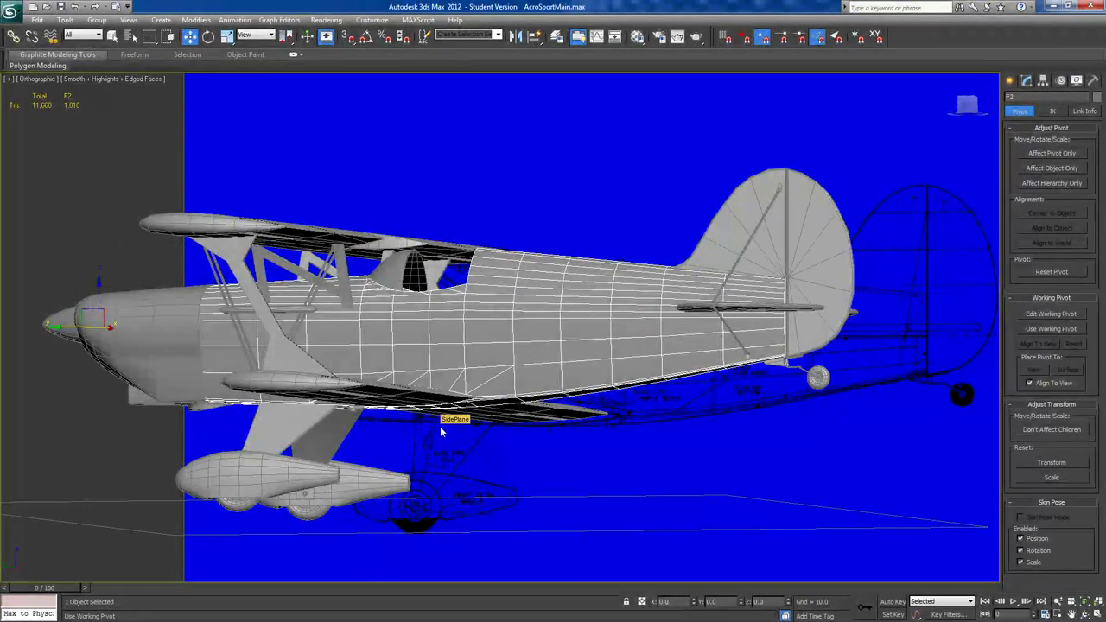
middle_click_drag(195, 363, 349, 343, "alt")
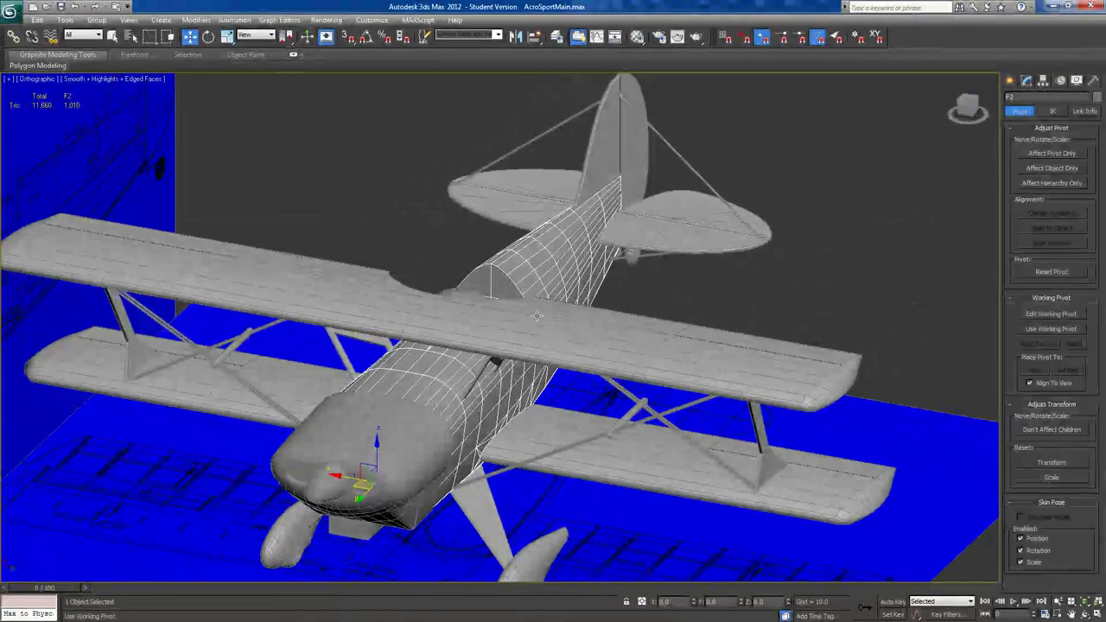
middle_click_drag(537, 315, 430, 373, "alt")
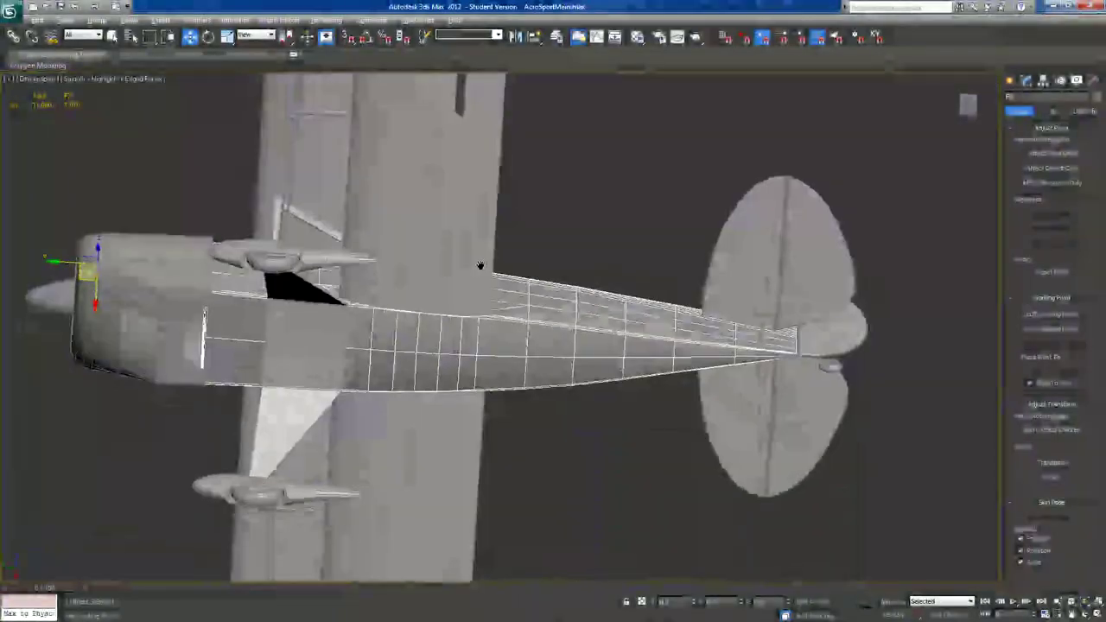
middle_click_drag(481, 264, 567, 300, "alt")
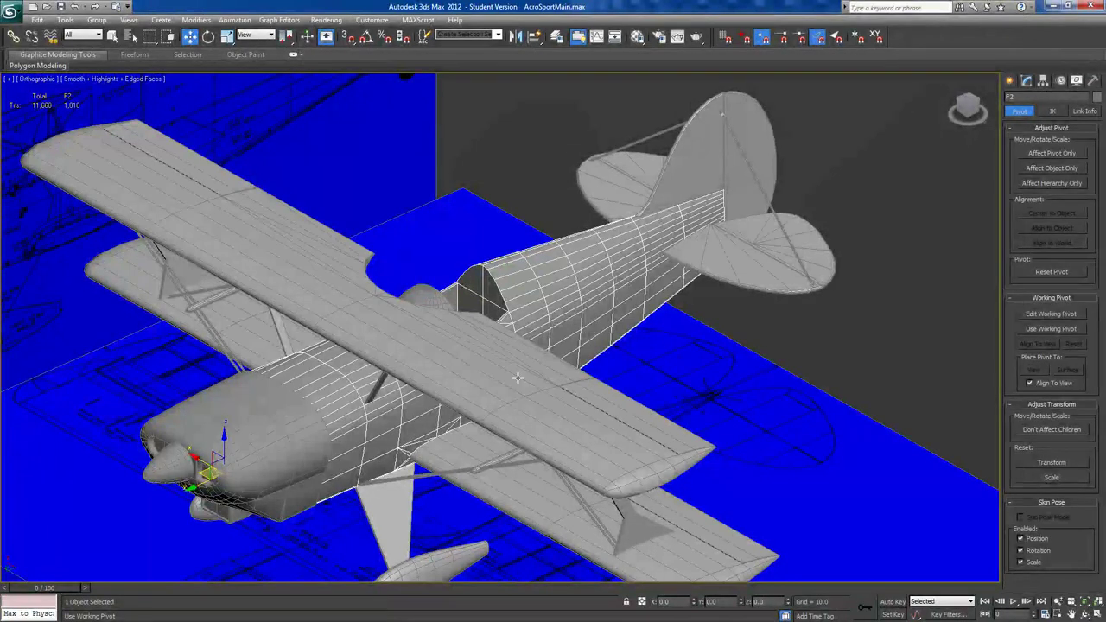
middle_click_drag(636, 375, 574, 357, "alt")
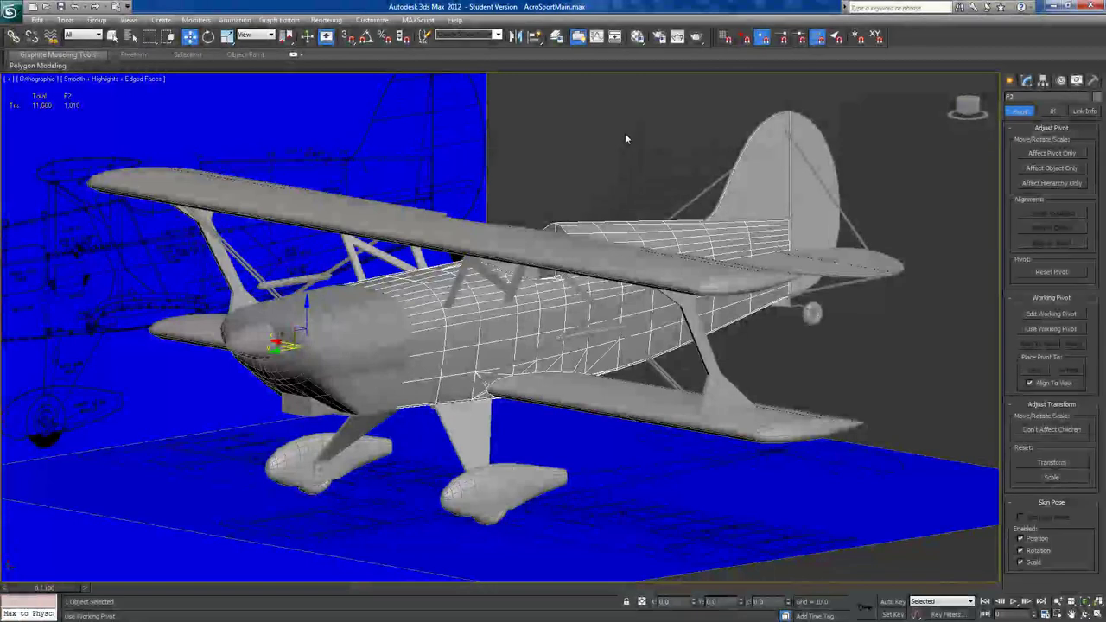
middle_click_drag(608, 281, 607, 262, "alt")
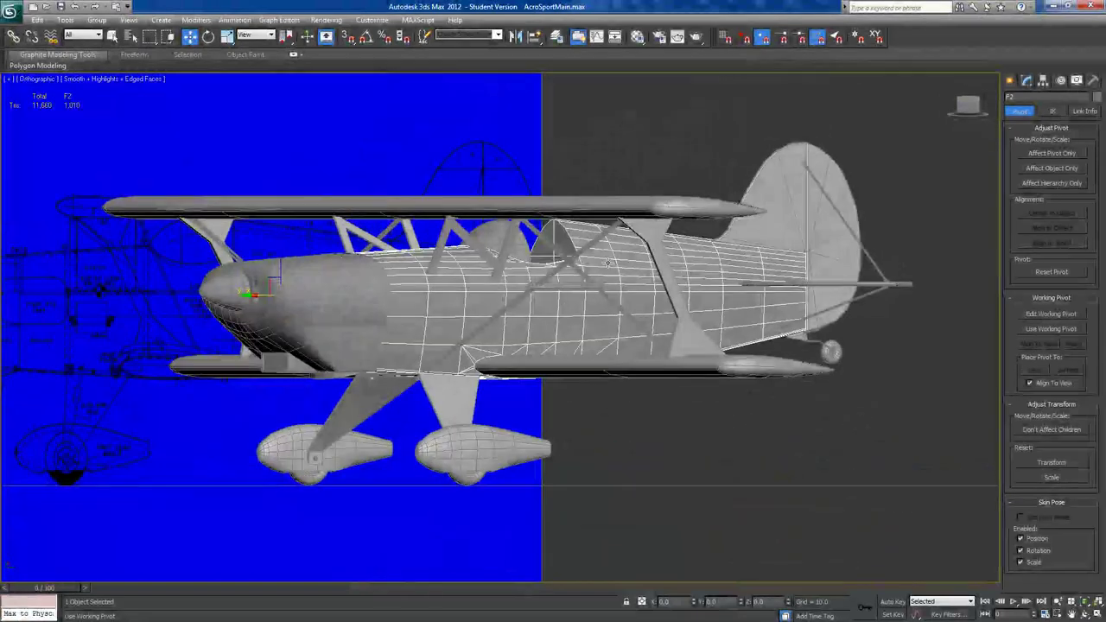
In perspective view, create one copy of the side blueprint plane rotated 90 degrees about the vertical axis, using angle snap.
key("p")
middle_click_drag(419, 229, 486, 248, "alt")
scroll(486, 248, "down", 5)
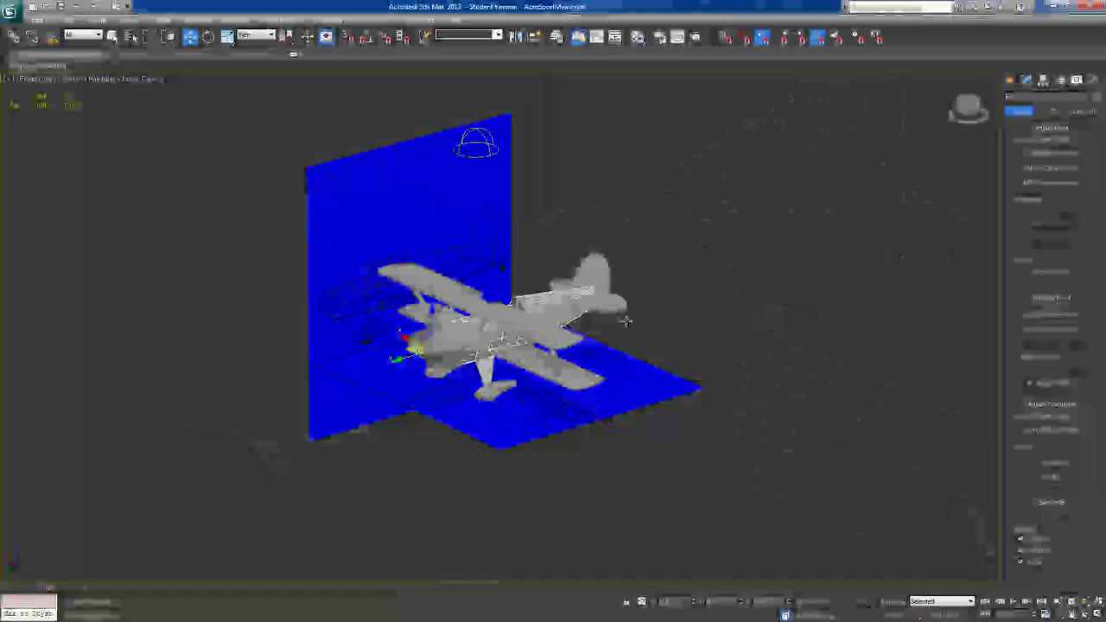
left_click(447, 231)
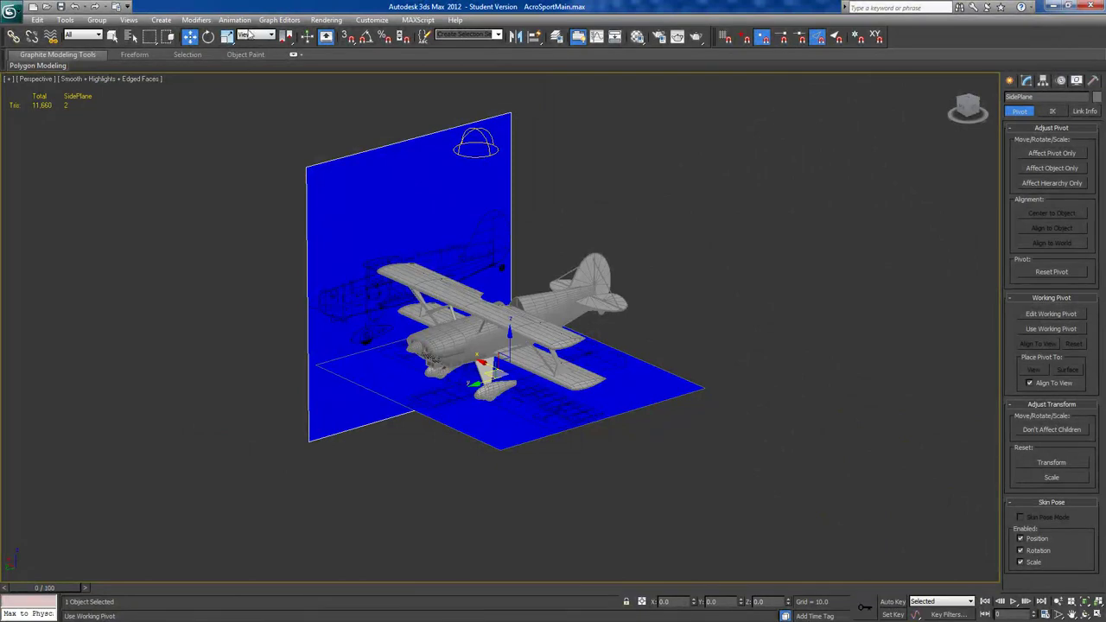
left_click(208, 37)
left_click_drag(493, 388, 422, 357, "shift")
right_click(421, 358)
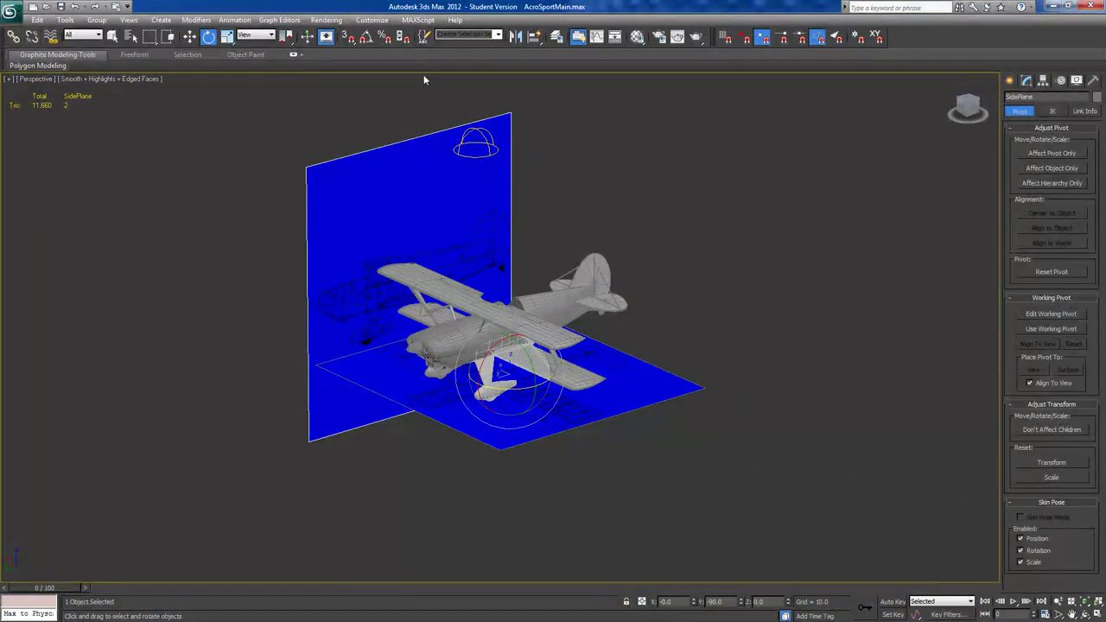
left_click(366, 37)
left_click_drag(512, 388, 458, 386, "shift")
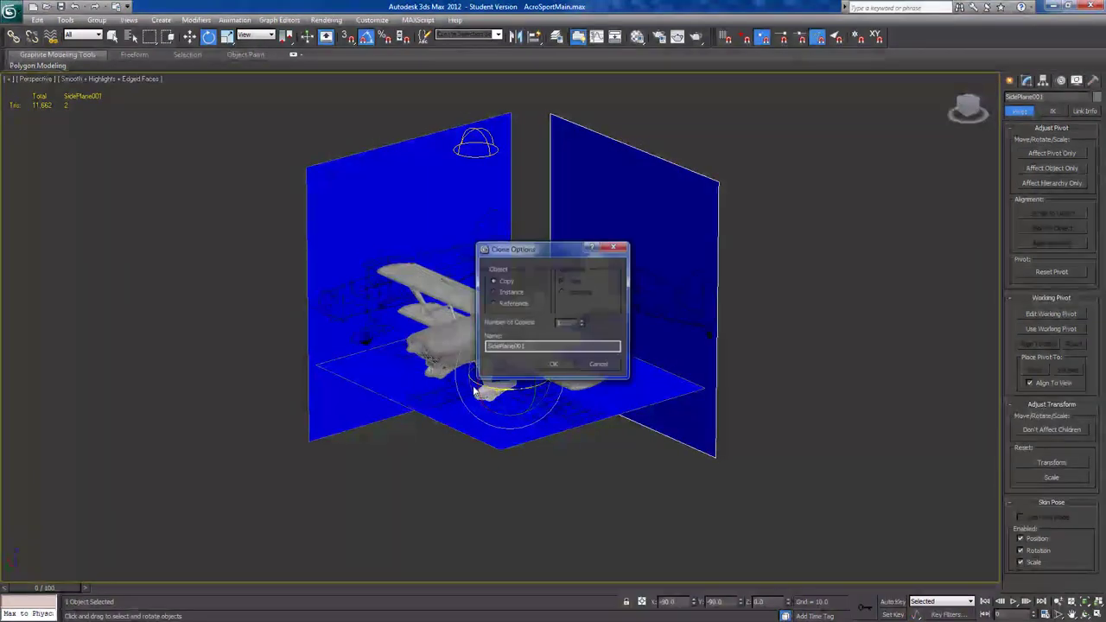
left_click(549, 365)
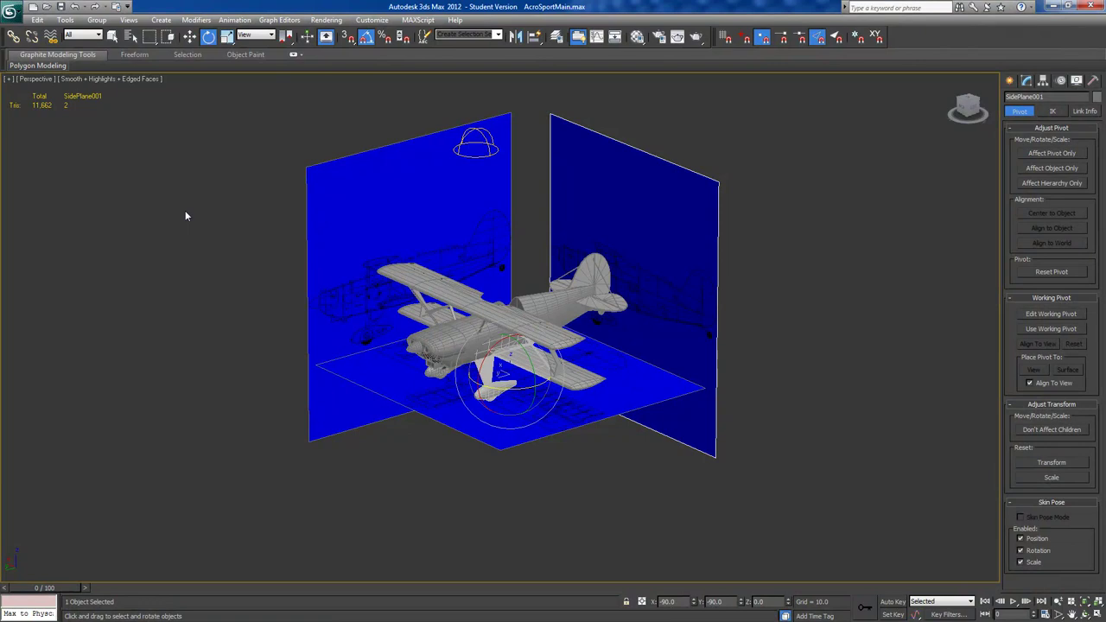
Show the safe frame in the perspective view.
left_click(39, 79)
left_click(72, 246)
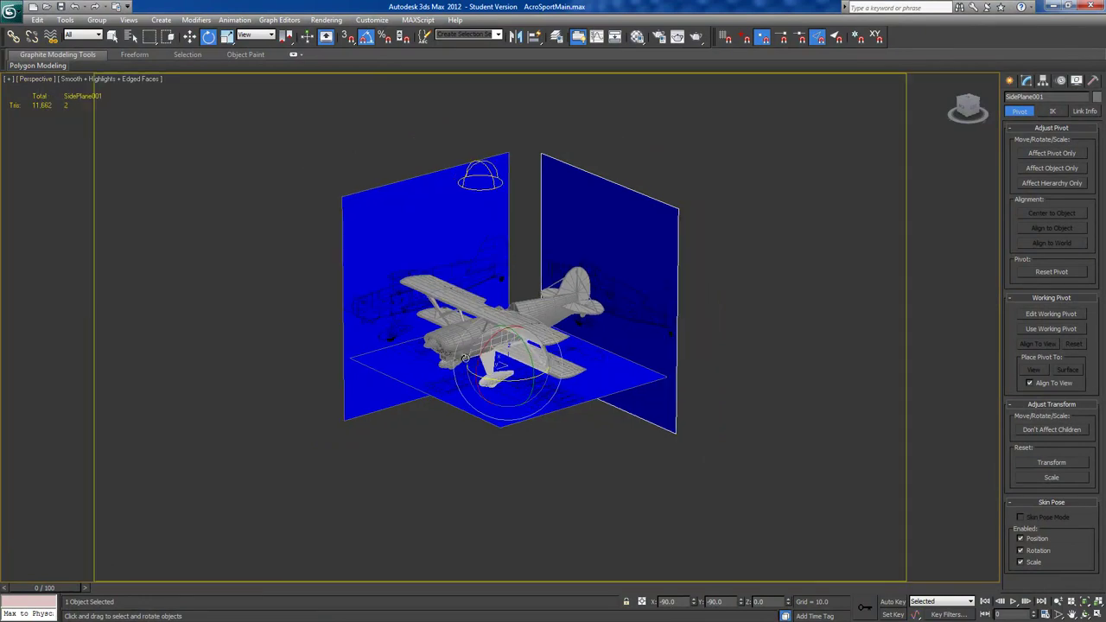